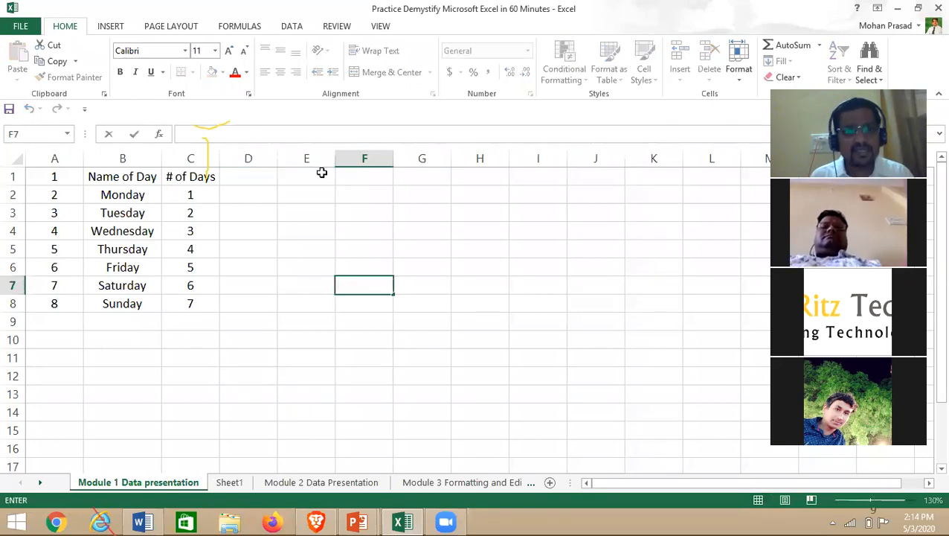
# - Finish the pending F7 entry and add a new blank worksheet, Sheet2
pyautogui.hotkey('alt', 'Tab')
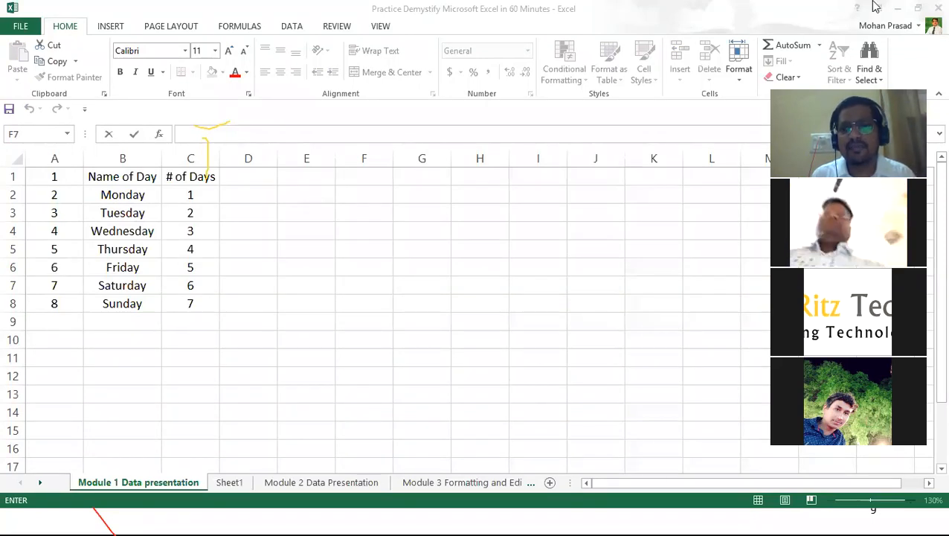
pyautogui.hotkey('alt', 'Tab')
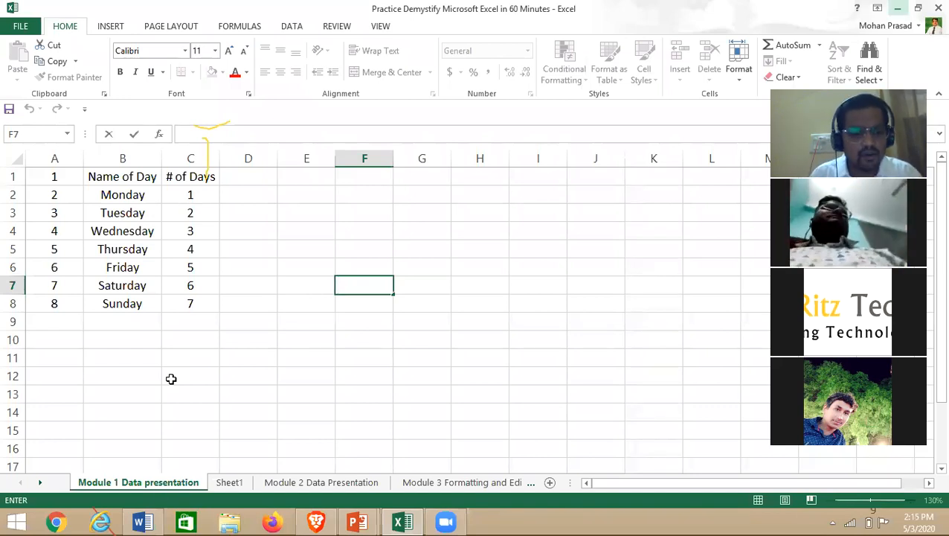
pyautogui.click(510, 449)
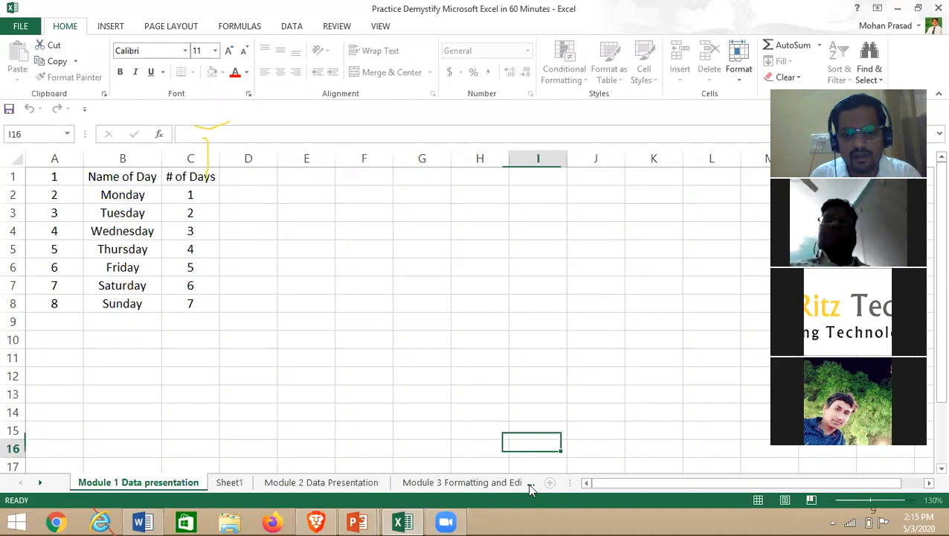
pyautogui.click(551, 483)
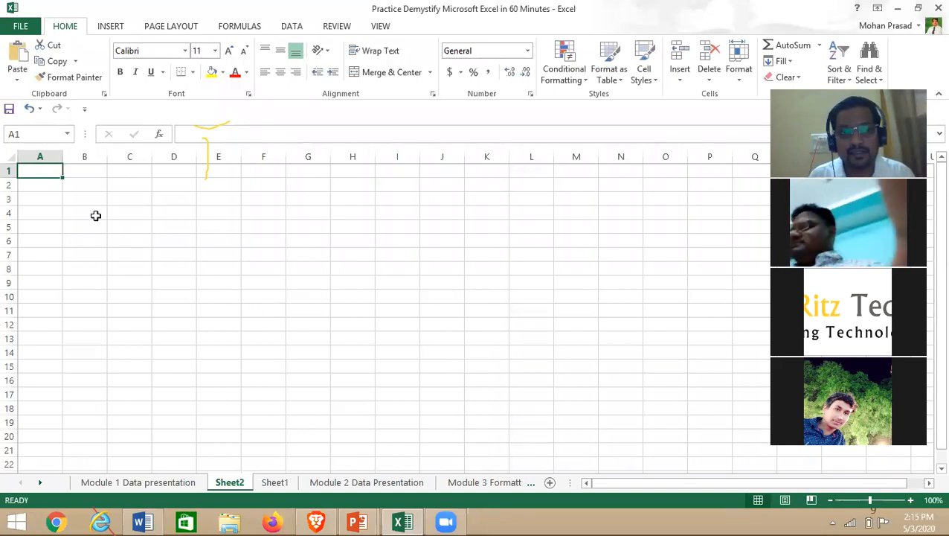
# - Practise selecting cells and ranges on Sheet2, then zoom the view to 120%
pyautogui.moveTo(85, 171); pyautogui.dragTo(134, 180)
pyautogui.click(129, 174)
pyautogui.moveTo(44, 168); pyautogui.dragTo(392, 173)
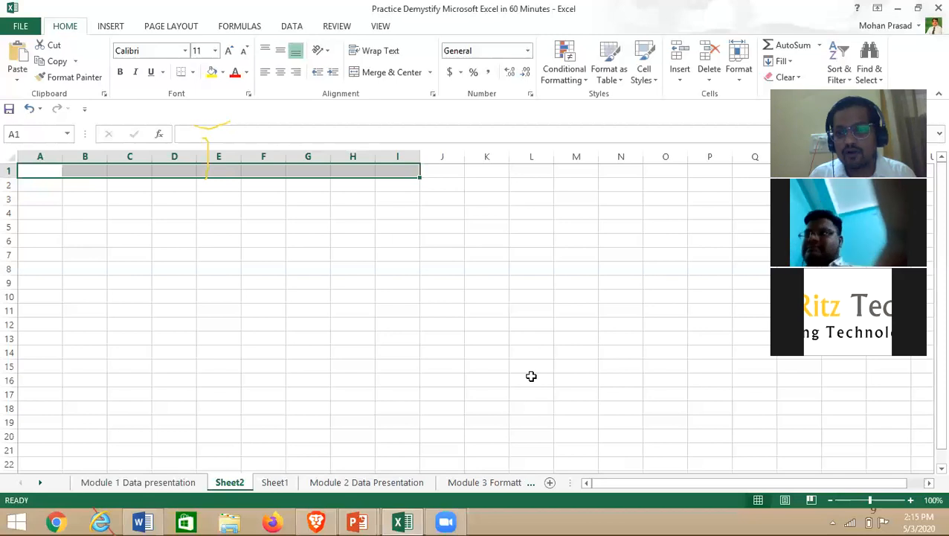
pyautogui.moveTo(31, 171); pyautogui.dragTo(38, 381)
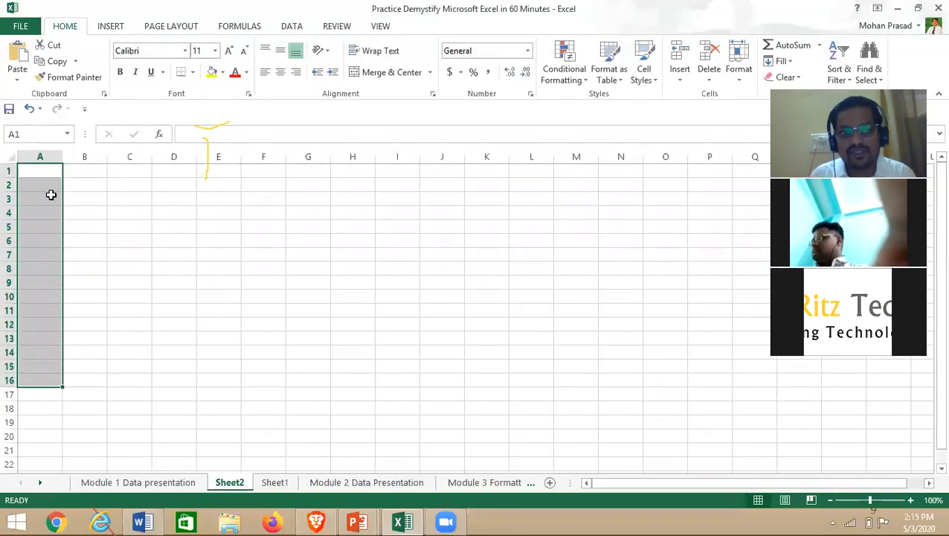
pyautogui.click(35, 170)
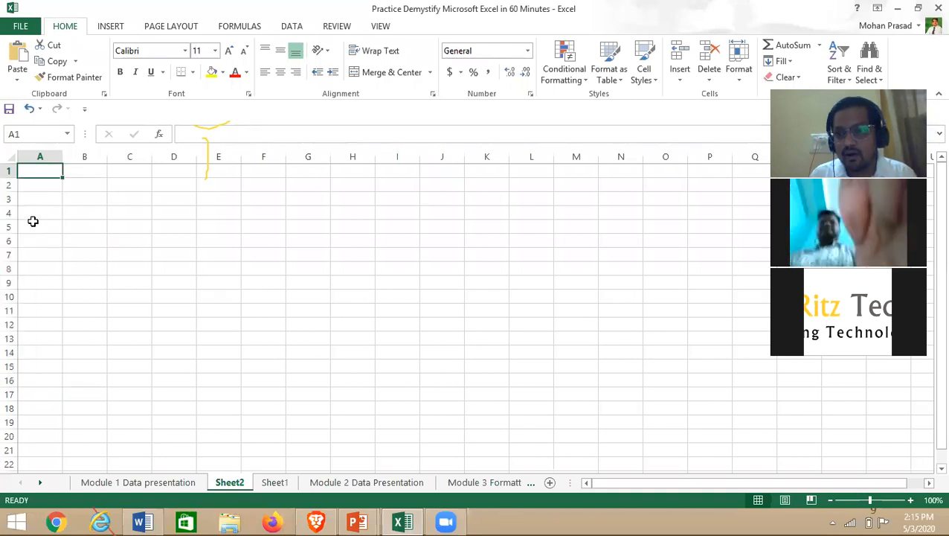
pyautogui.click(80, 184)
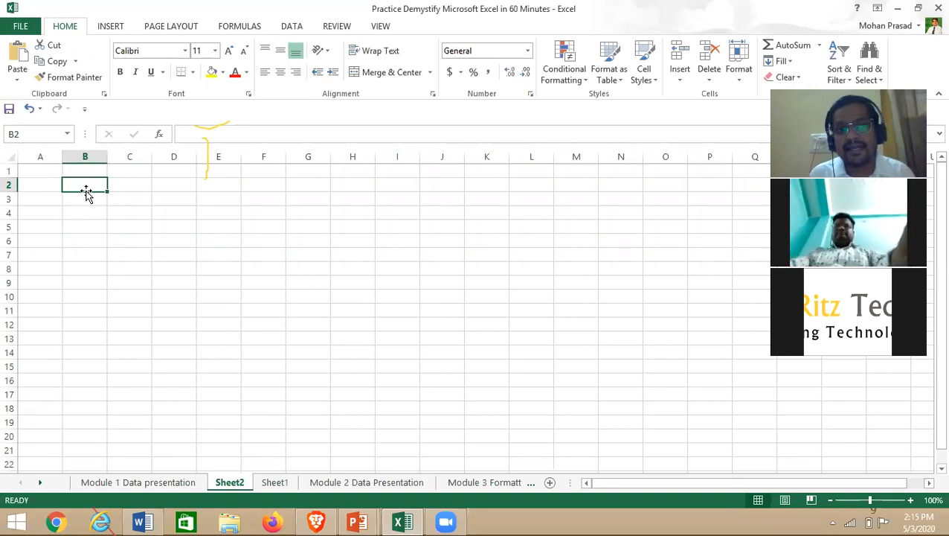
pyautogui.click(913, 500)
pyautogui.click(913, 500)
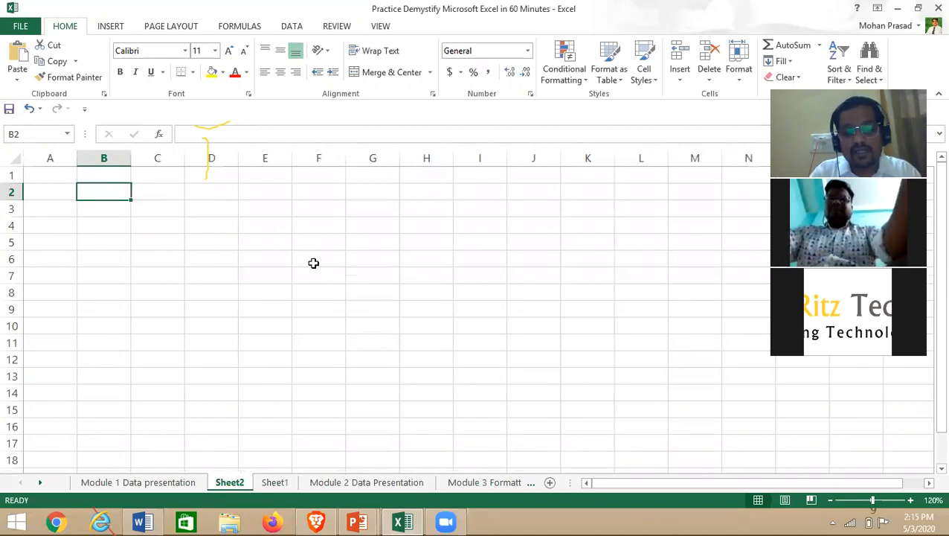
pyautogui.write('B')
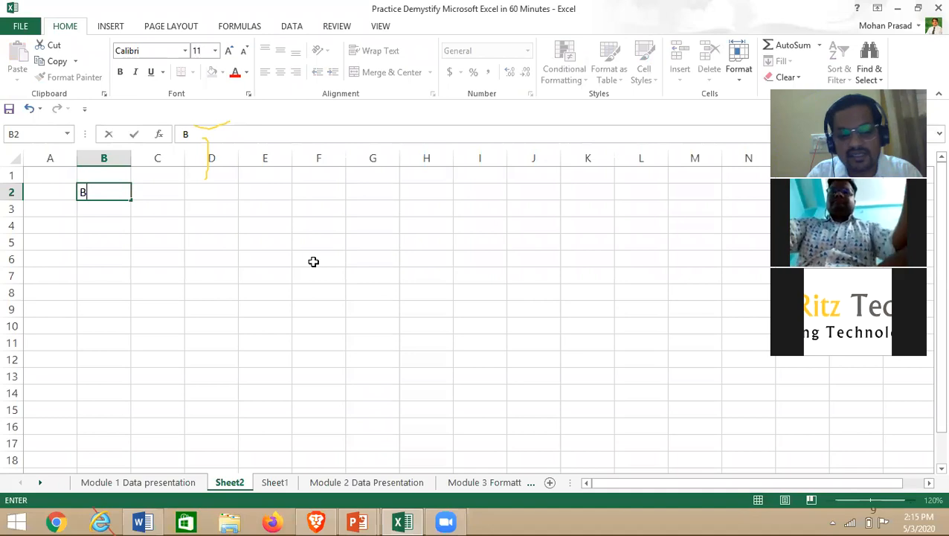
pyautogui.write('2')
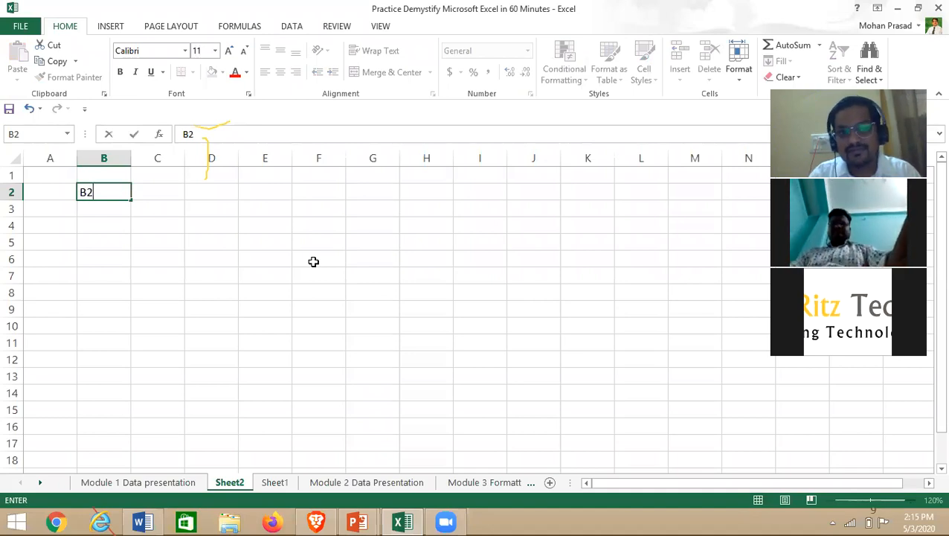
pyautogui.click(296, 288)
pyautogui.click(111, 190)
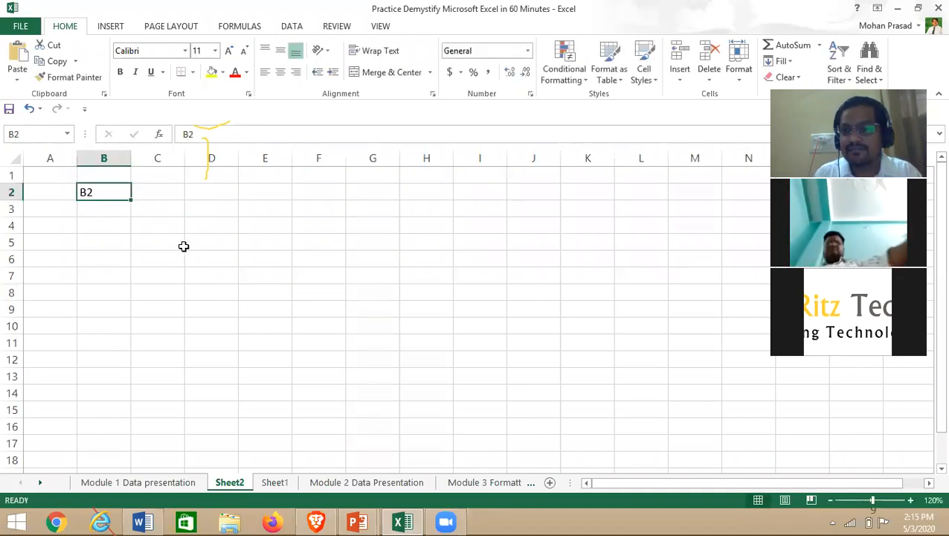
pyautogui.press('Delete')
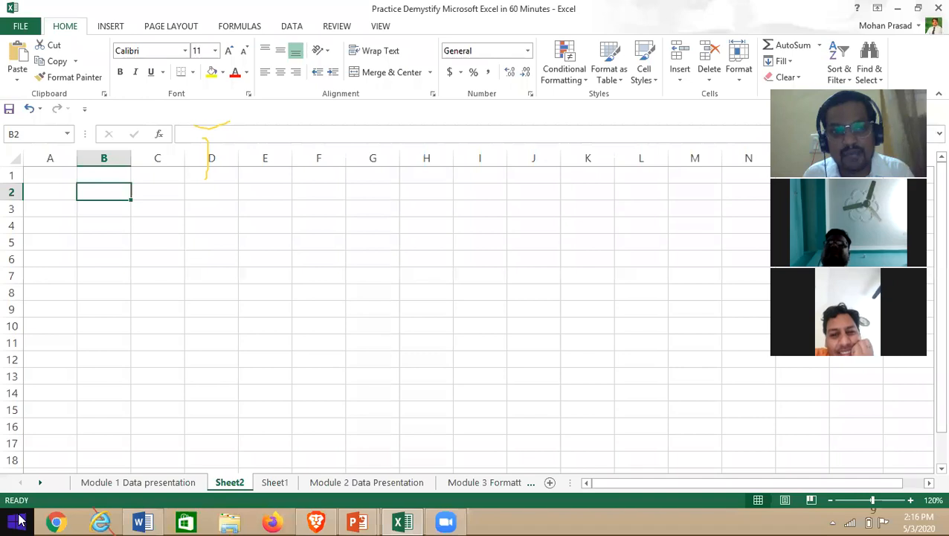
pyautogui.click(218, 72)
pyautogui.click(205, 217)
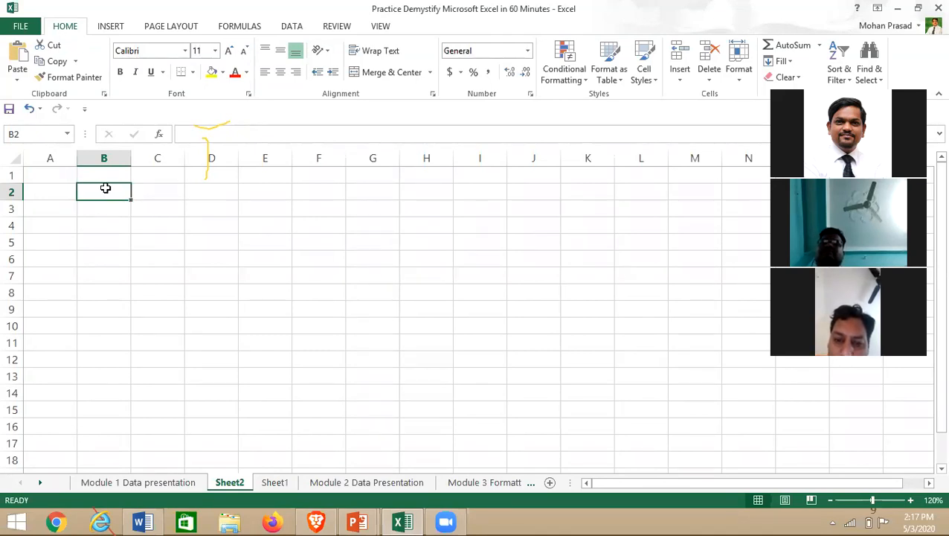
# - Type a sample first name into B2, then drag the cell over to D2
pyautogui.moveTo(121, 193); pyautogui.dragTo(321, 288)
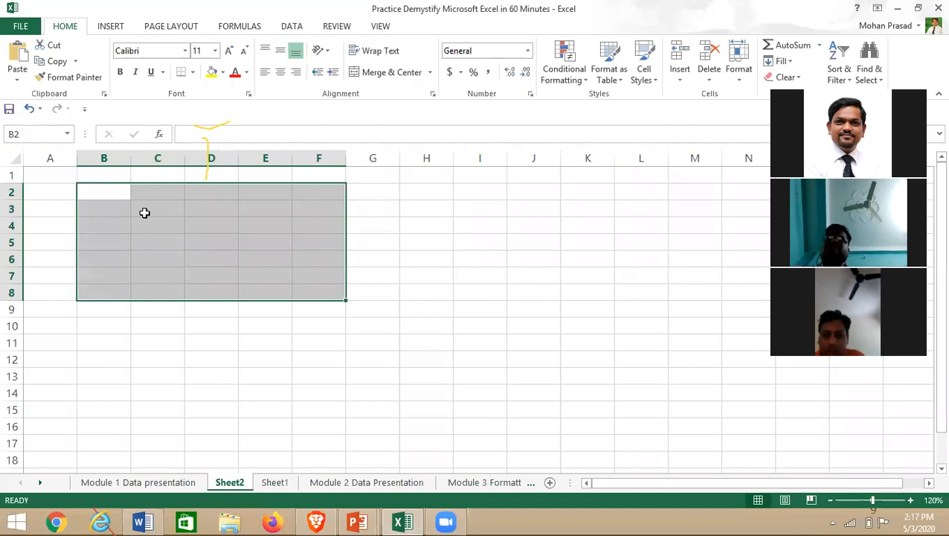
pyautogui.click(93, 189)
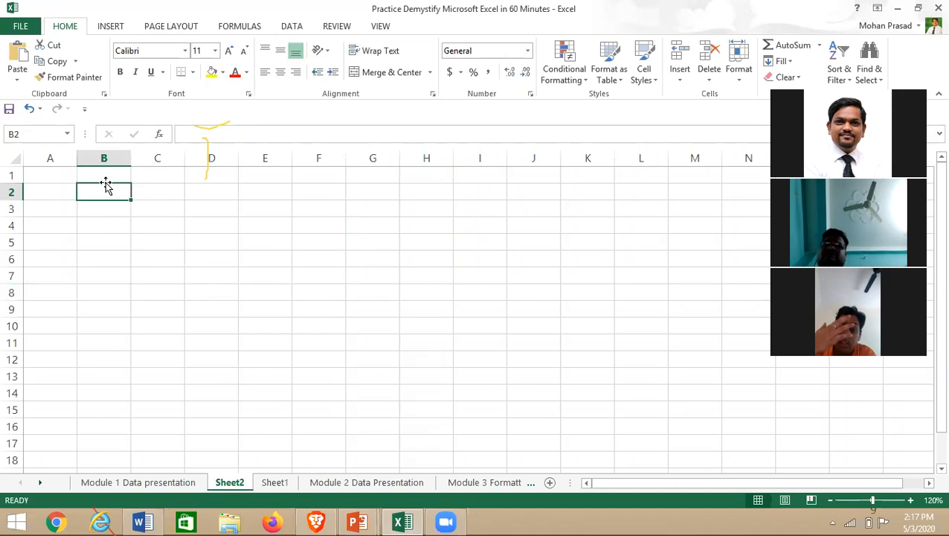
pyautogui.moveTo(106, 184); pyautogui.dragTo(322, 258)
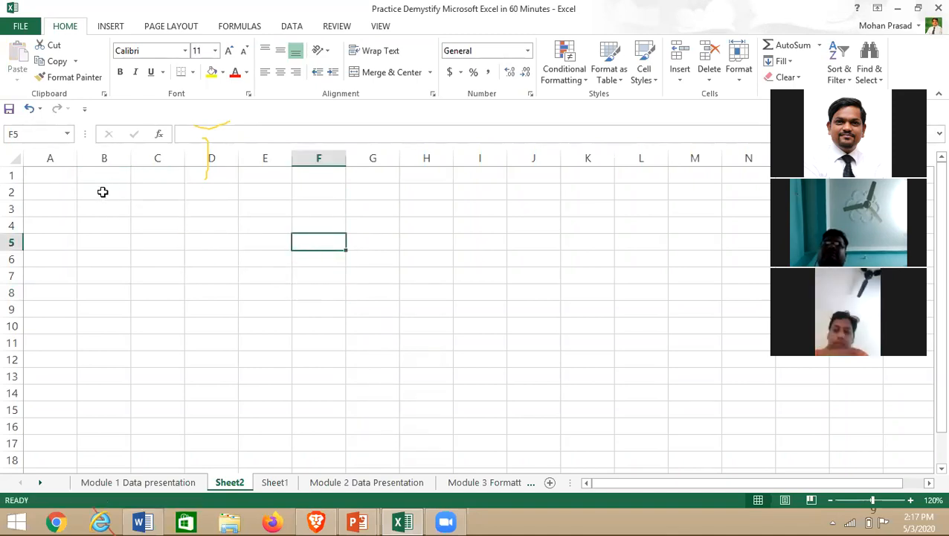
pyautogui.hotkey('ctrl', 'z')
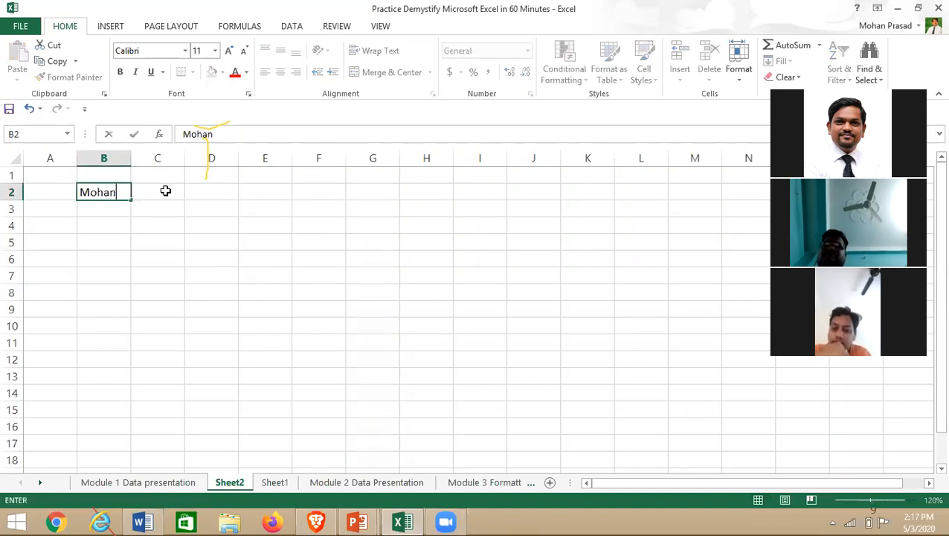
pyautogui.click(150, 271)
pyautogui.click(96, 190)
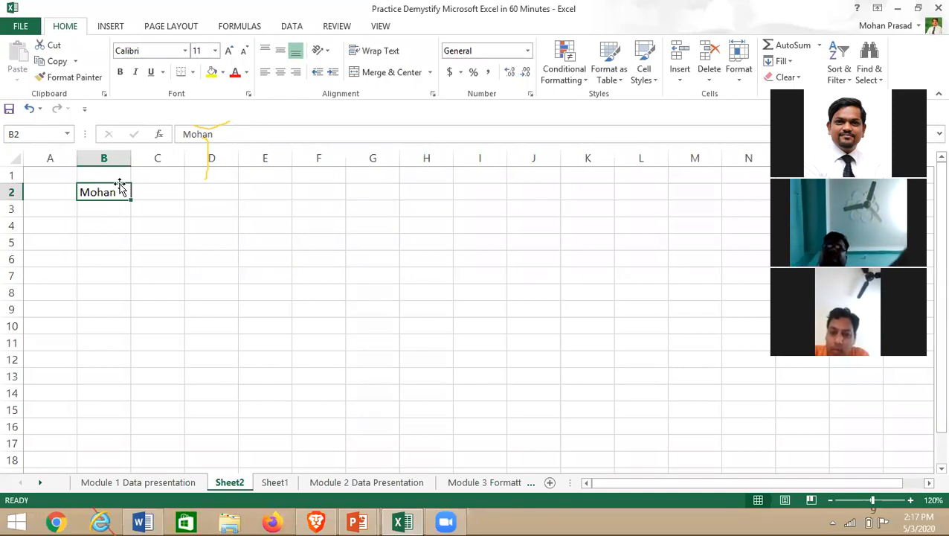
pyautogui.moveTo(118, 184); pyautogui.dragTo(217, 192)
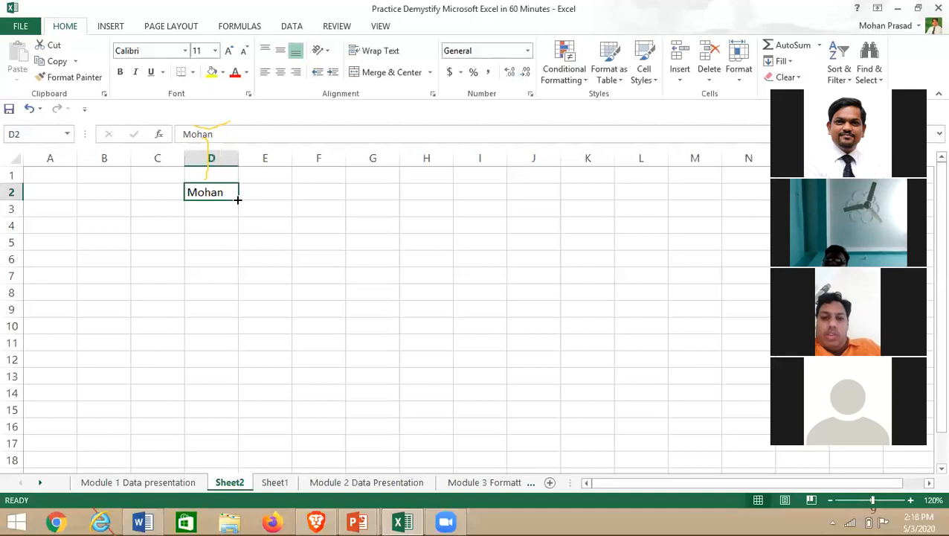
# - Copy the first name down column D from D2 to D10
pyautogui.moveTo(237, 200); pyautogui.dragTo(243, 334)
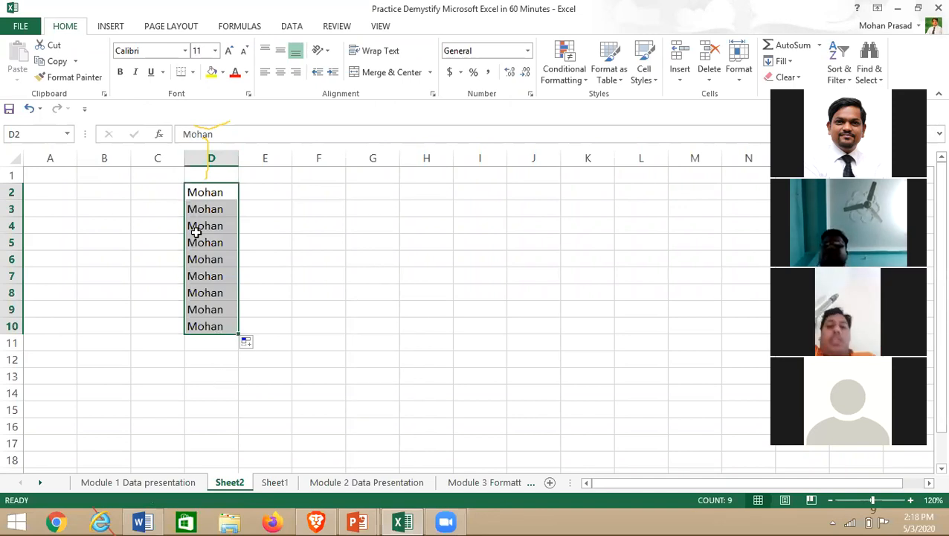
pyautogui.click(128, 378)
pyautogui.click(207, 191)
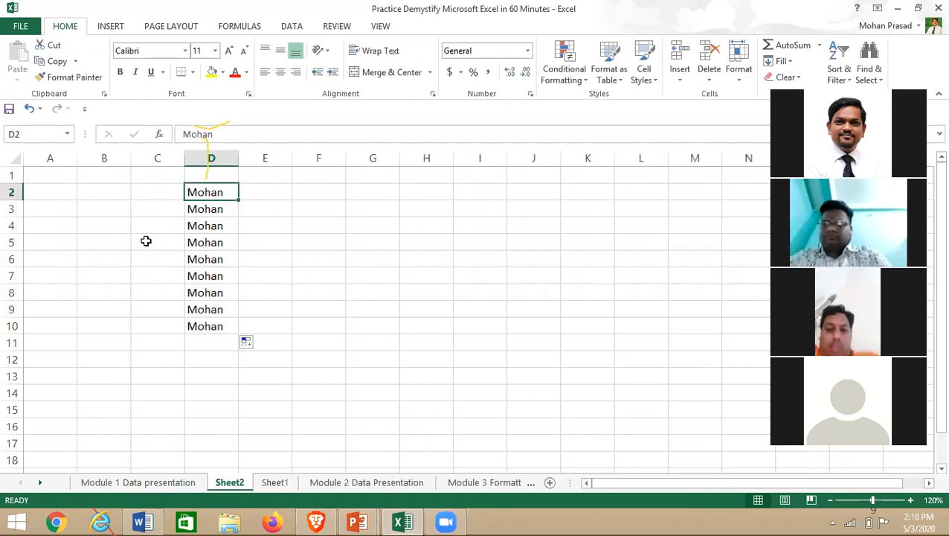
pyautogui.moveTo(225, 190); pyautogui.dragTo(212, 326)
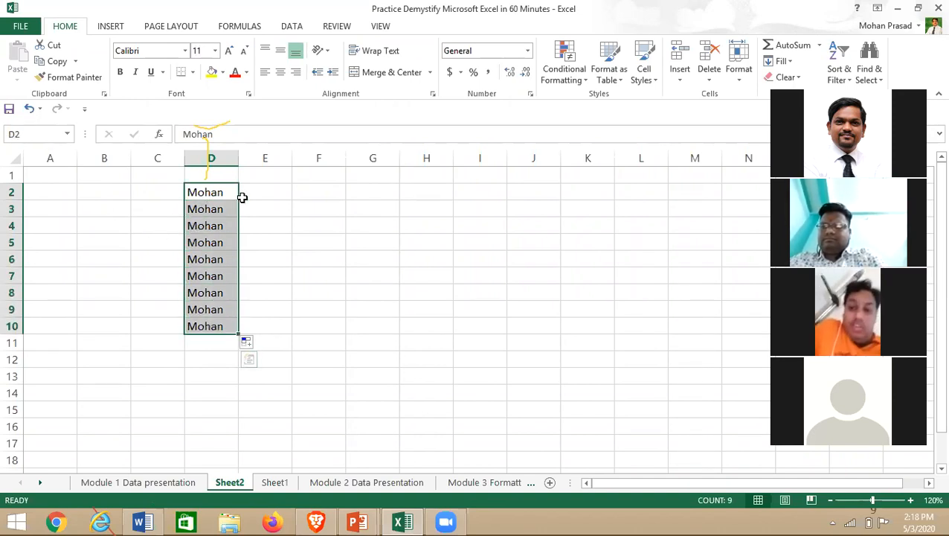
pyautogui.click(214, 195)
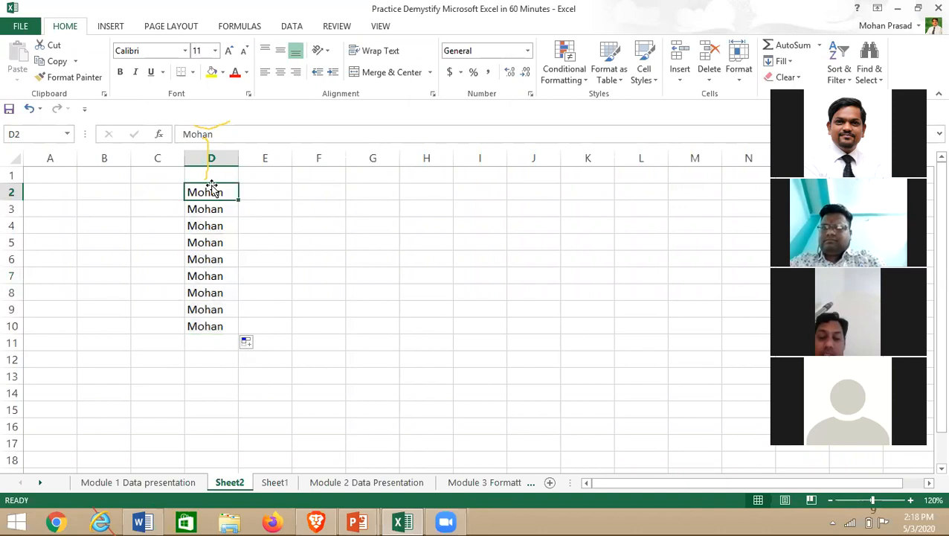
pyautogui.keyDown('shift'); pyautogui.click(197, 328); pyautogui.keyUp('shift')
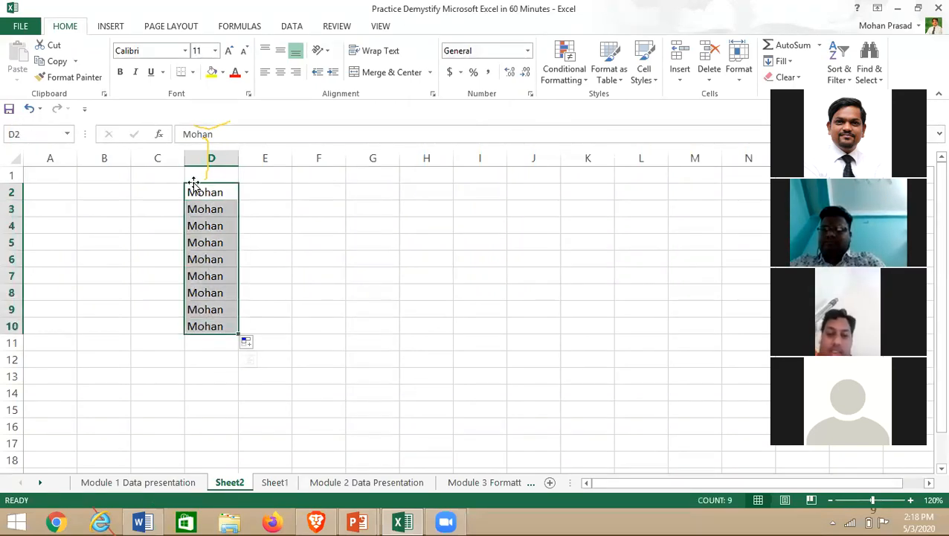
# - Move the column of names into column B and extend them down to B14
pyautogui.moveTo(193, 184); pyautogui.dragTo(124, 188)
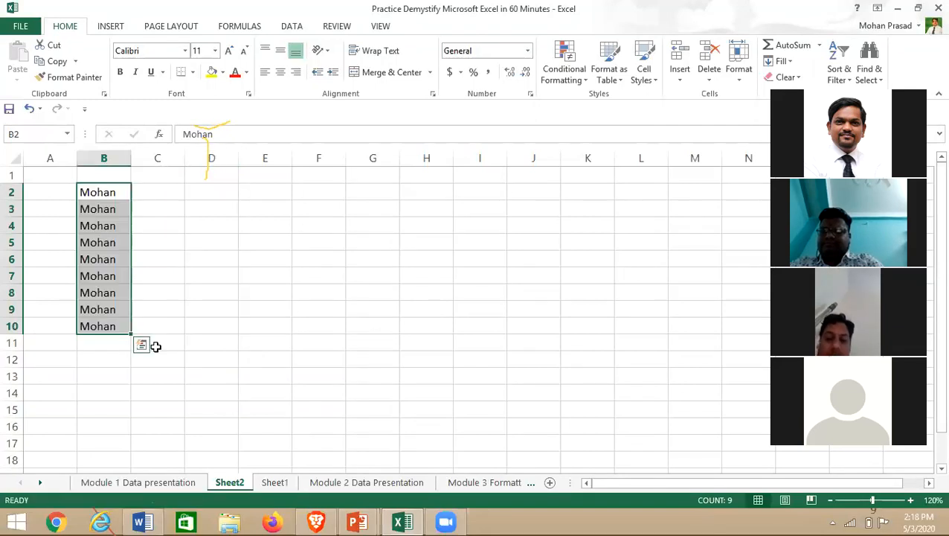
pyautogui.click(104, 192)
pyautogui.click(106, 327)
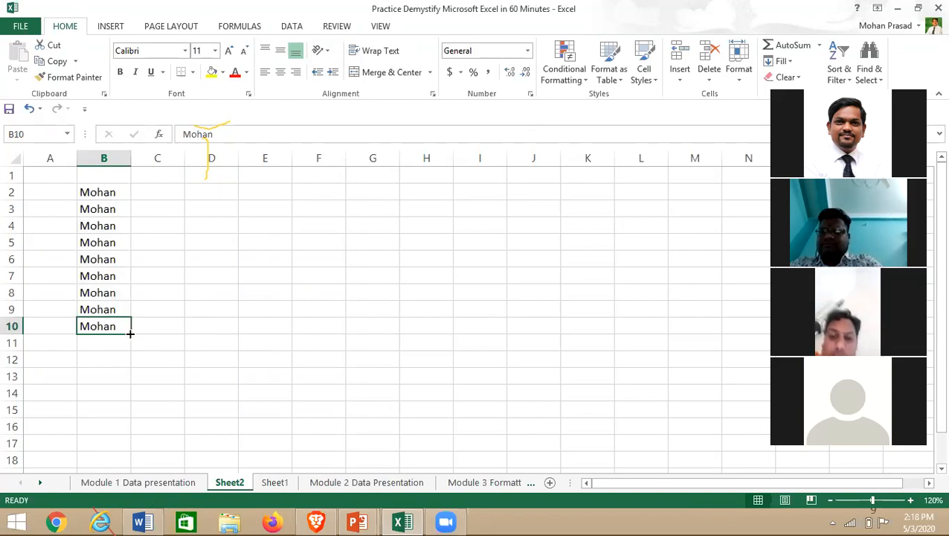
pyautogui.moveTo(129, 333); pyautogui.dragTo(181, 409)
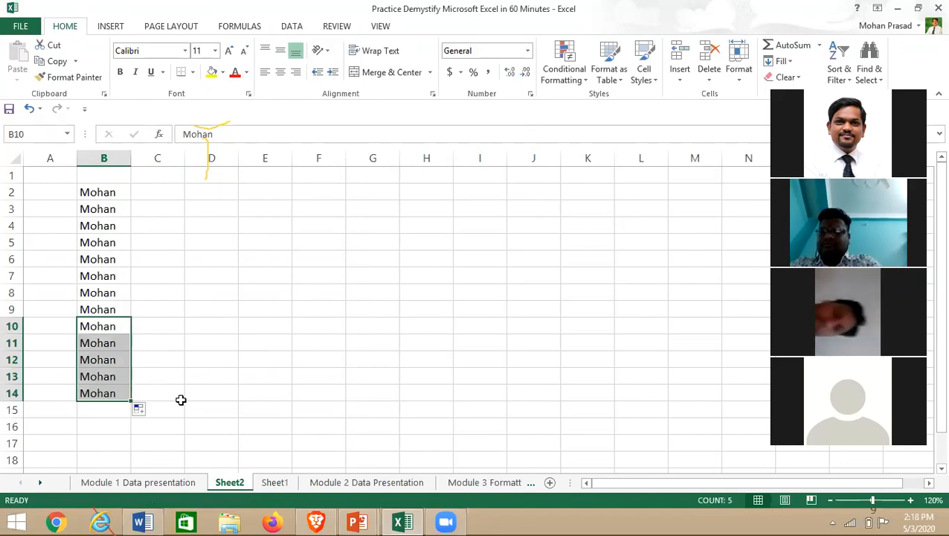
pyautogui.doubleClick(48, 188)
pyautogui.press('Escape')
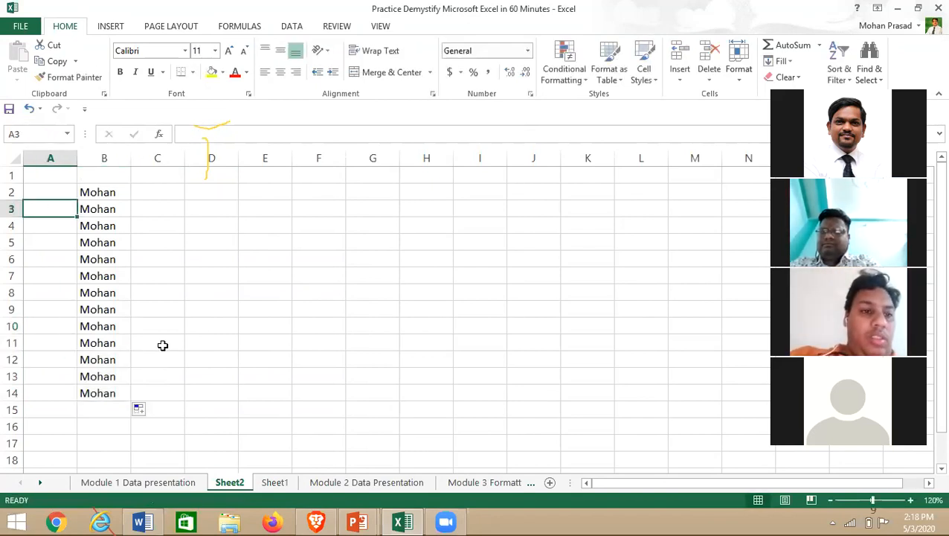
# - Enter 1 in A2 and the heading S.N0 in A1
pyautogui.write('1')
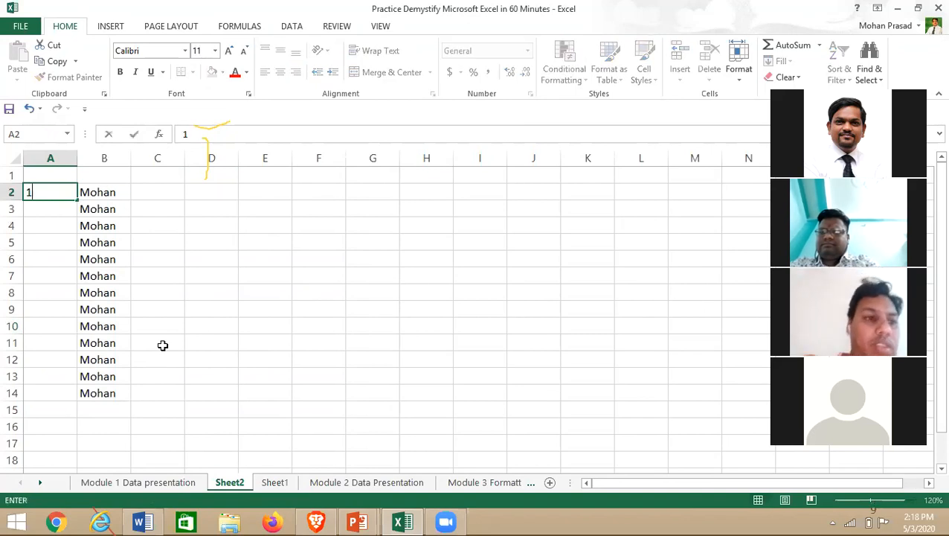
pyautogui.click(208, 265)
pyautogui.click(63, 177)
pyautogui.write('S')
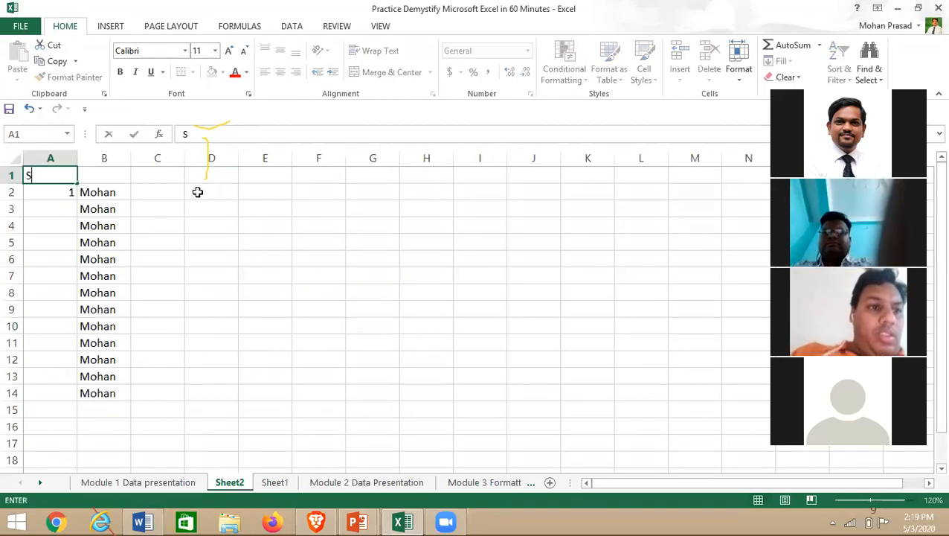
pyautogui.write('.N0')
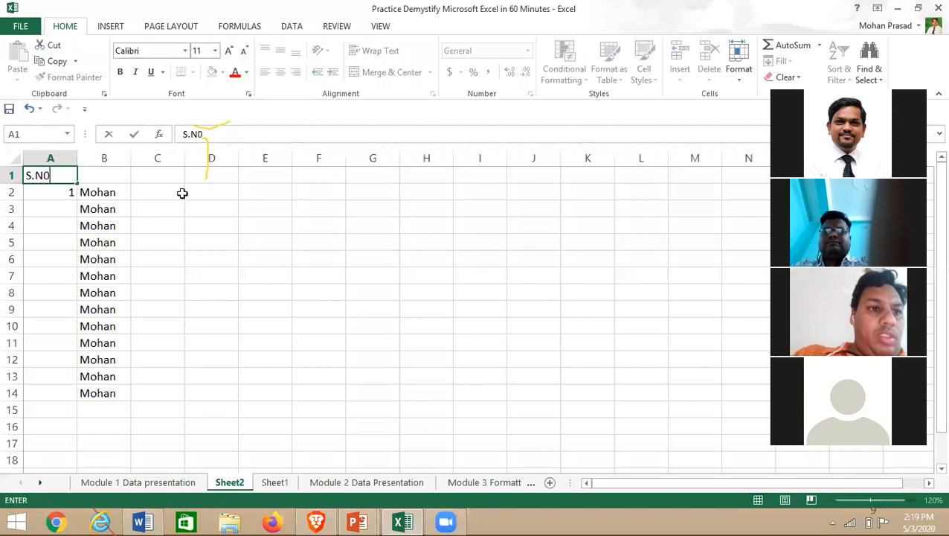
pyautogui.click(217, 253)
# - Copy the 1 down column A to row 14, then type 2 in A3
pyautogui.click(40, 189)
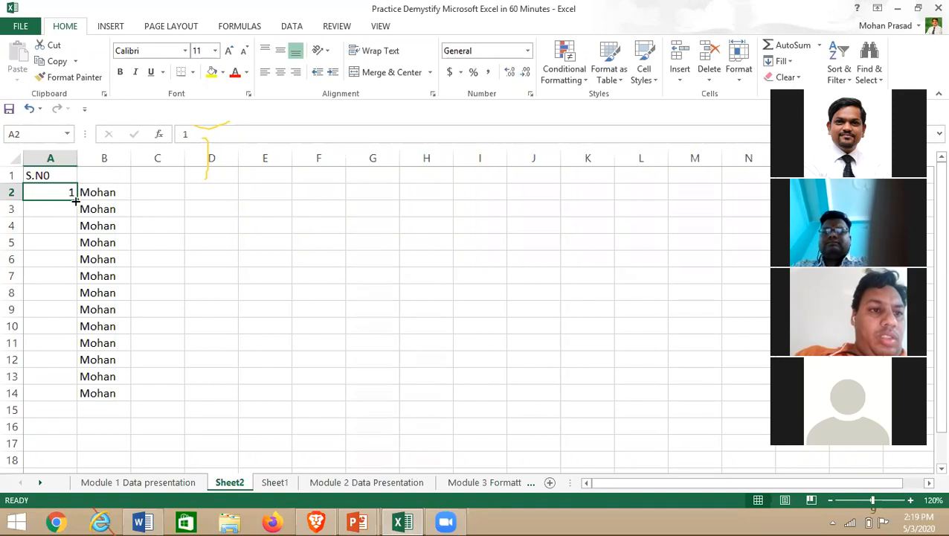
pyautogui.moveTo(75, 200); pyautogui.dragTo(76, 395)
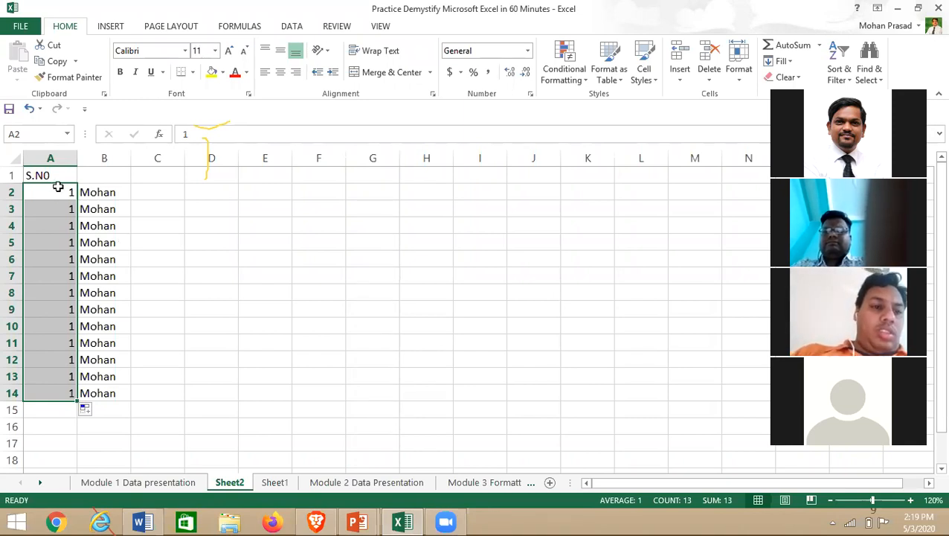
pyautogui.click(58, 190)
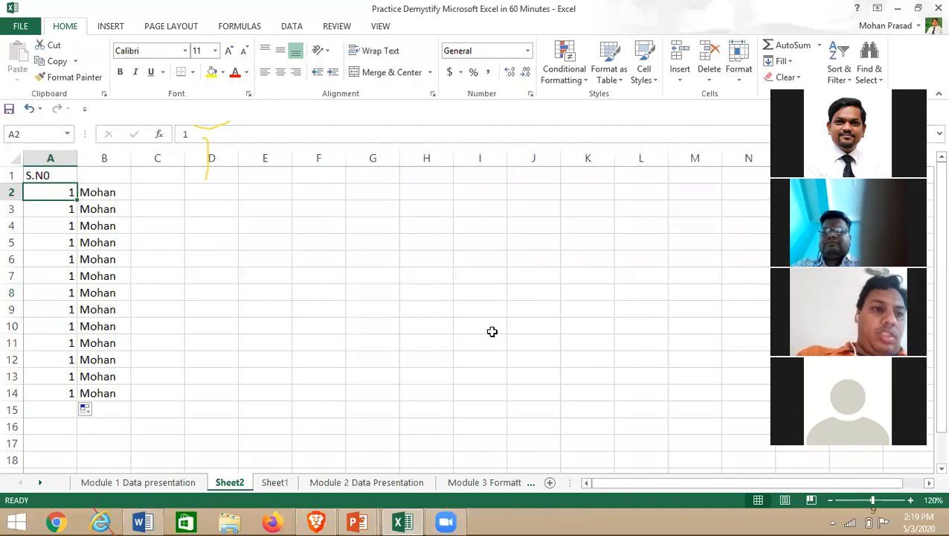
pyautogui.press('Down')
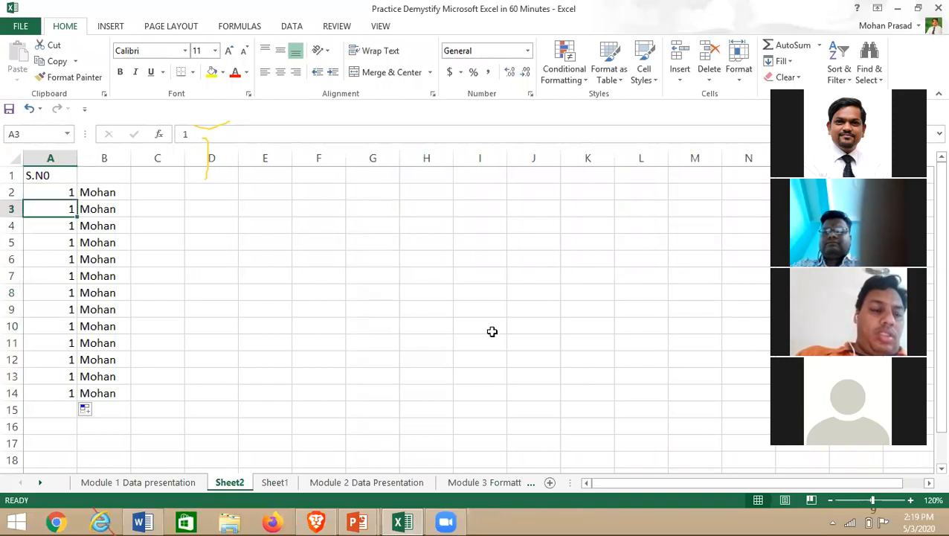
pyautogui.write('2')
pyautogui.press('Return')
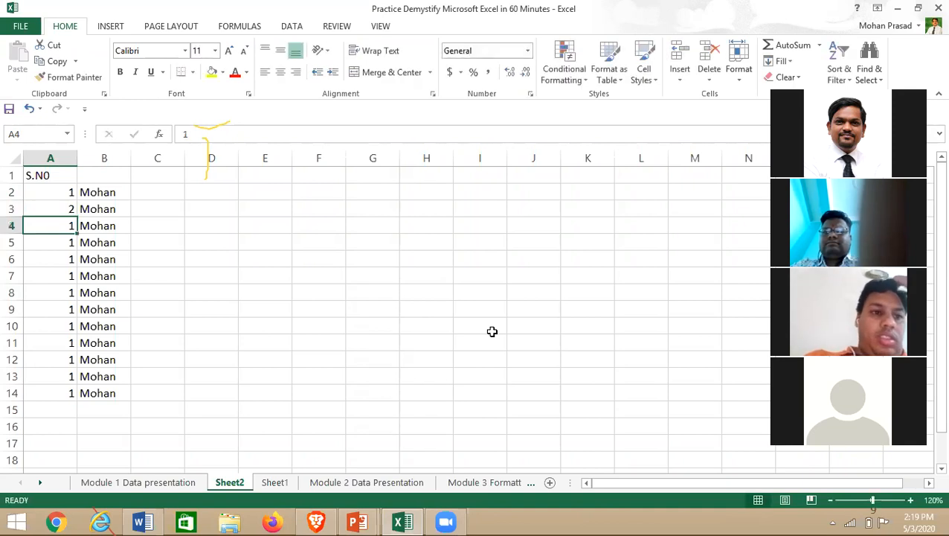
# - Type 3 in A4 and try extending the 1, 2, 3 pattern down column A
pyautogui.write('3')
pyautogui.moveTo(47, 193); pyautogui.dragTo(72, 393)
pyautogui.click(69, 343)
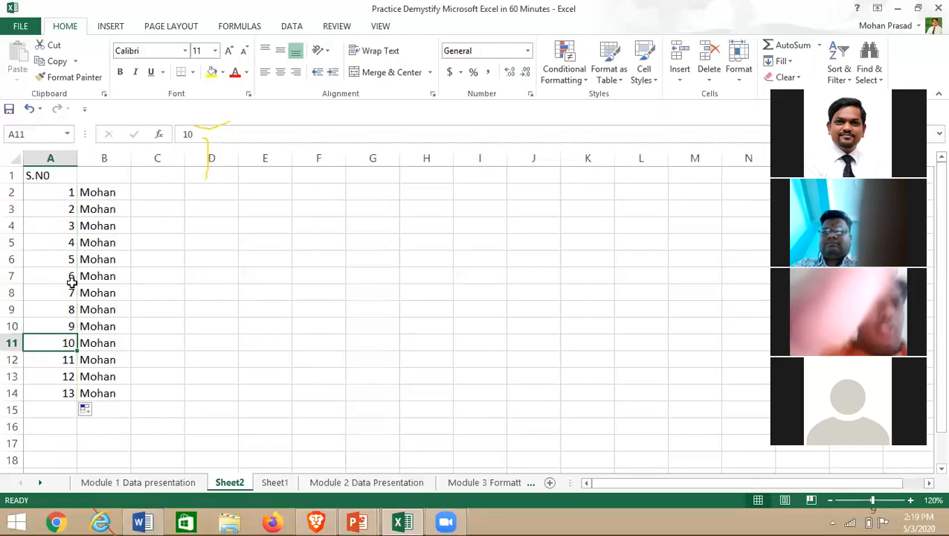
pyautogui.click(55, 191)
pyautogui.moveTo(77, 201); pyautogui.dragTo(76, 398)
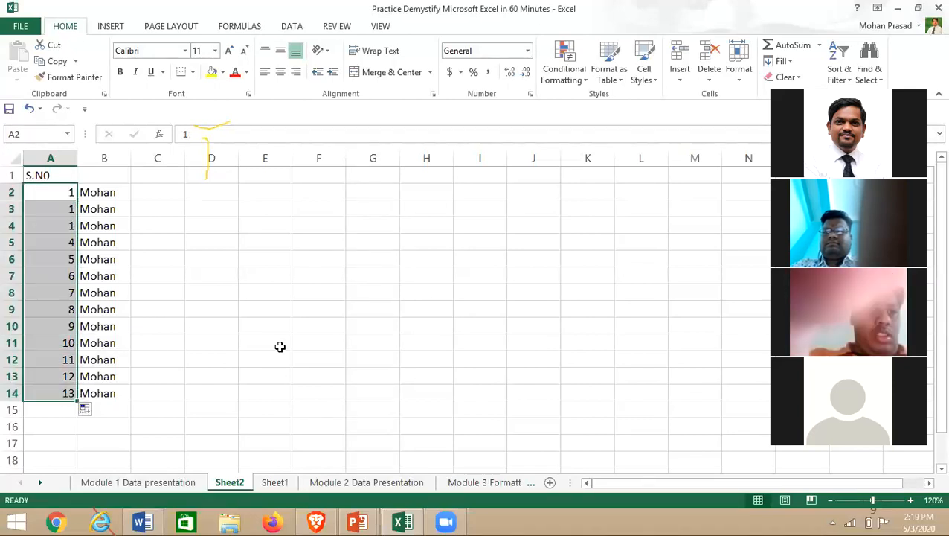
pyautogui.click(71, 199)
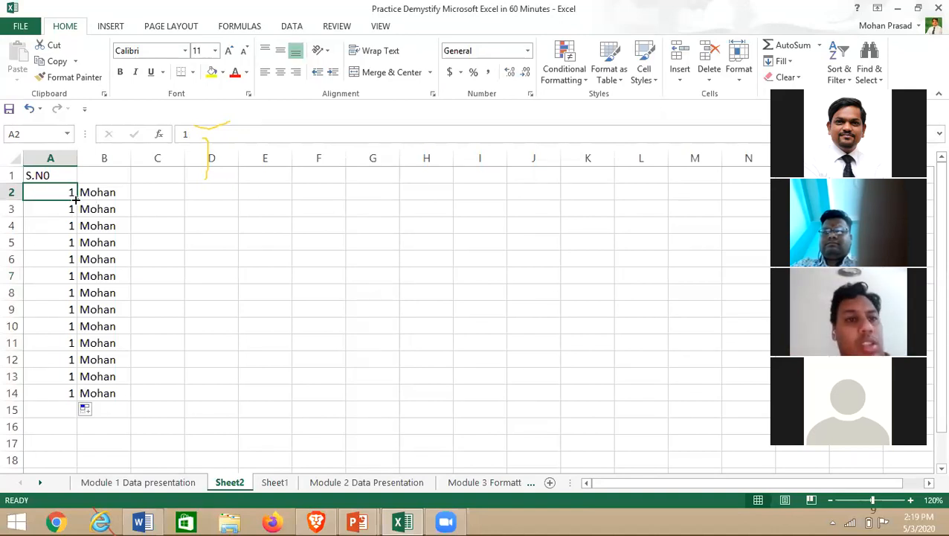
# - Fill A2's 1 down to row 14 and apply Fill Series to number it 1–13
pyautogui.doubleClick(74, 200)
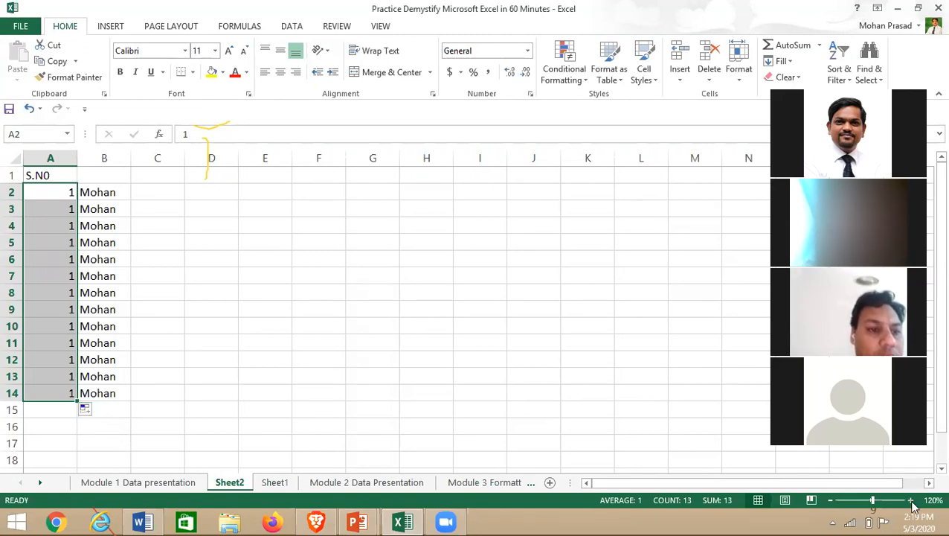
pyautogui.scroll(2, 529, 449)
pyautogui.scroll(-1, 71, 223)
pyautogui.scroll(1, 79, 216)
pyautogui.click(80, 203)
pyautogui.moveTo(95, 213); pyautogui.dragTo(86, 456)
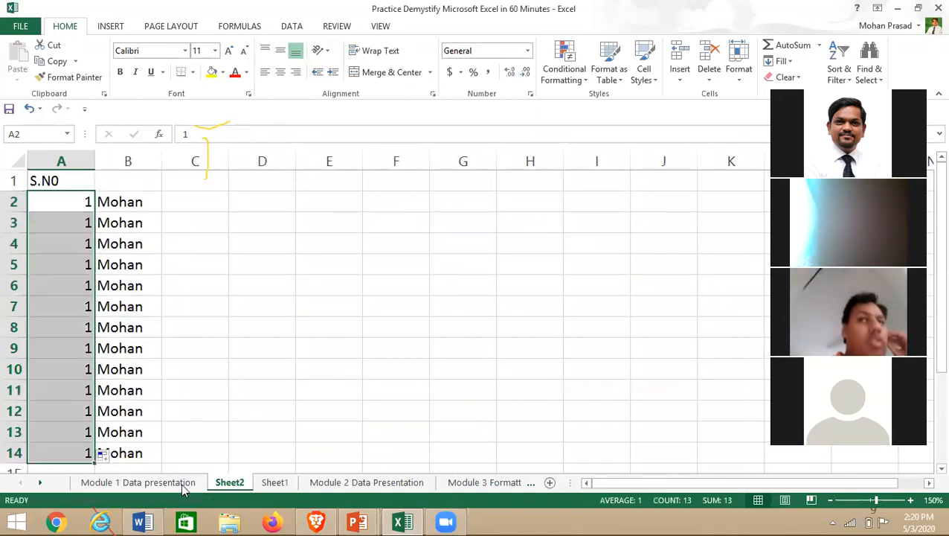
pyautogui.click(108, 455)
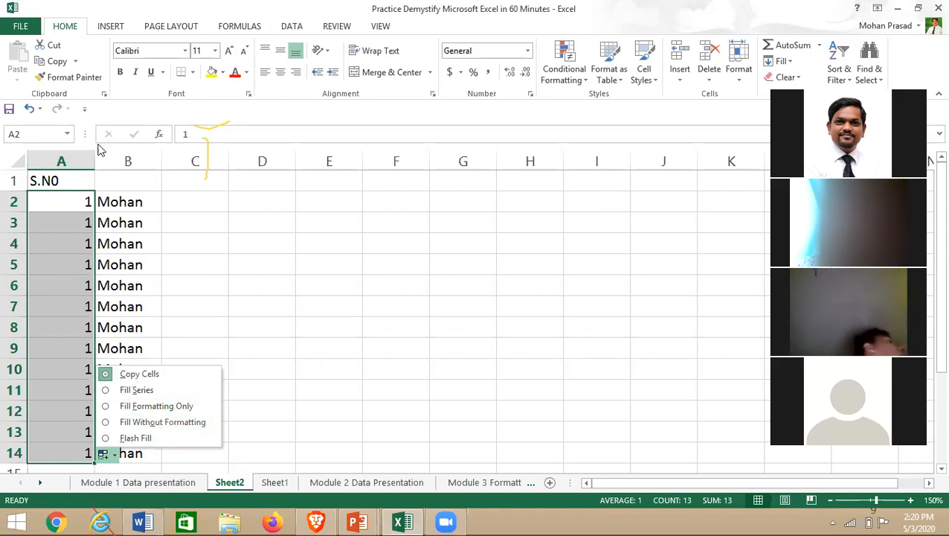
pyautogui.click(106, 394)
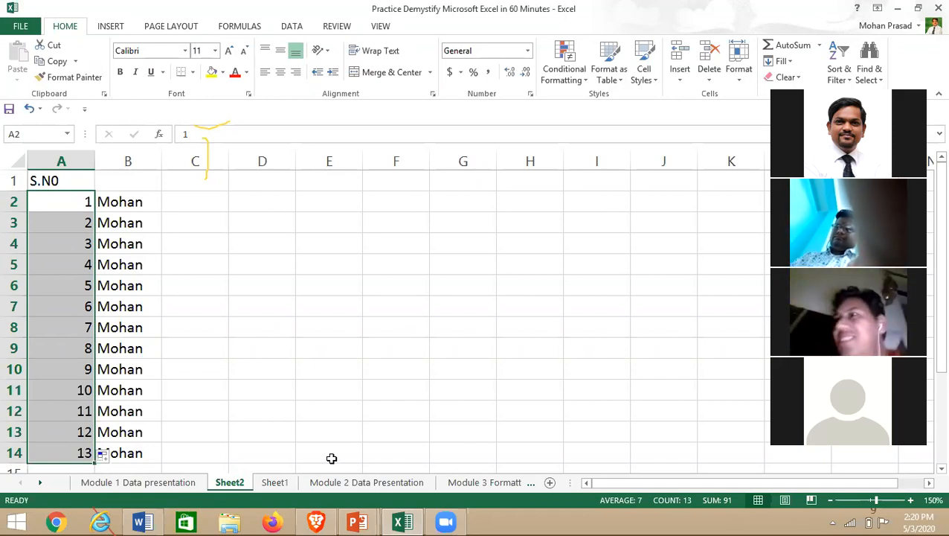
pyautogui.click(318, 323)
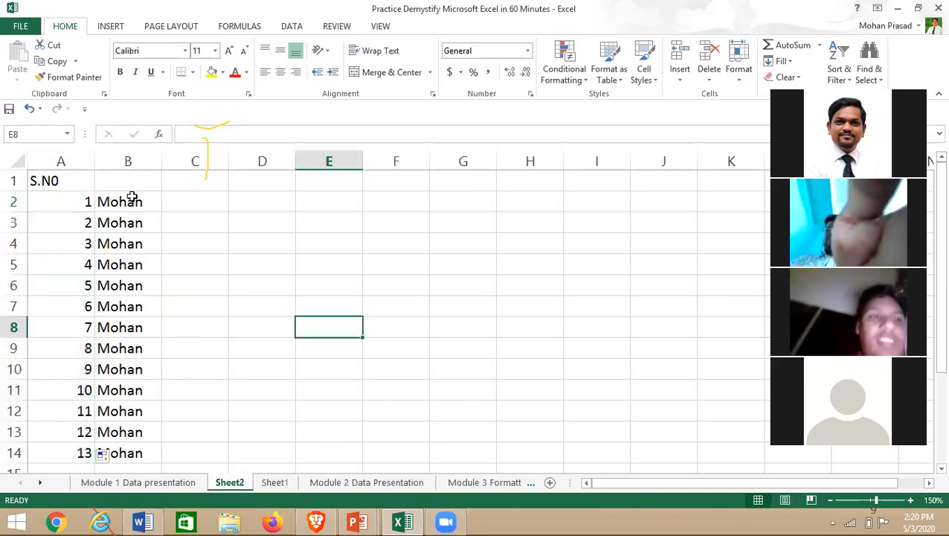
pyautogui.click(128, 181)
# - Enter the heading 'Name' in B1 and widen column B to fit the names
pyautogui.write('Name')
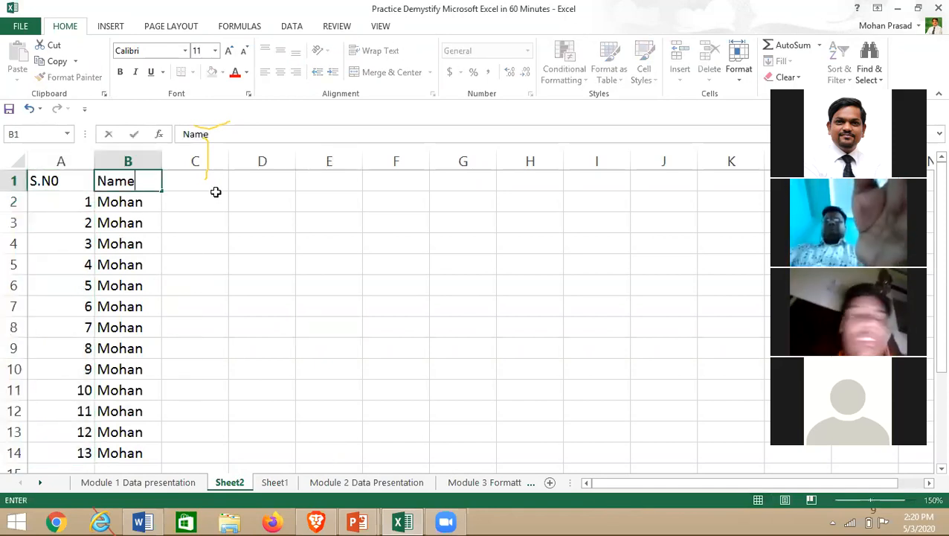
pyautogui.press('Return')
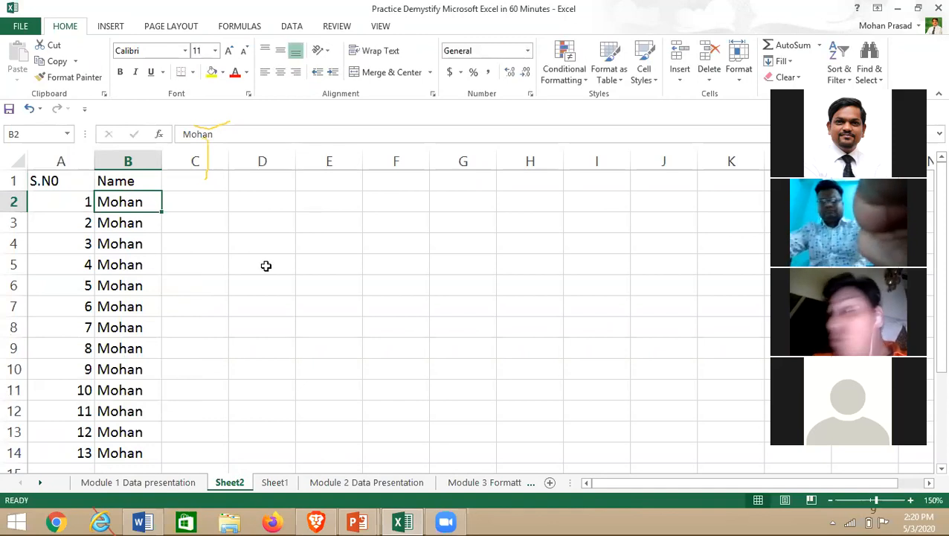
pyautogui.click(281, 293)
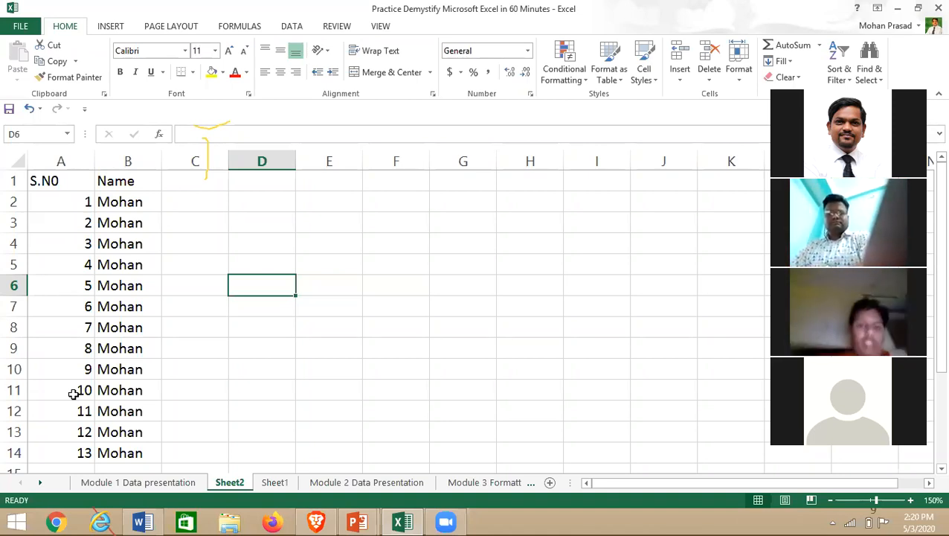
pyautogui.click(90, 200)
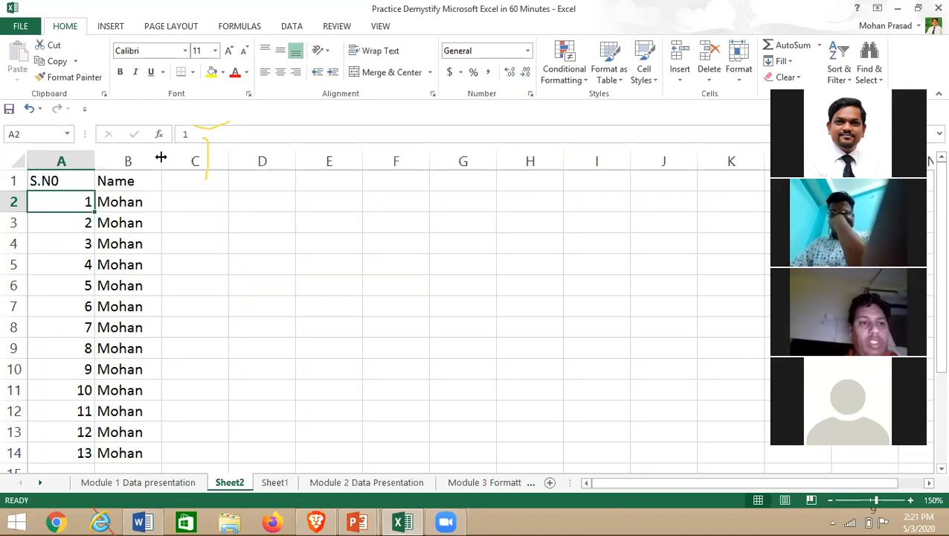
pyautogui.moveTo(161, 157); pyautogui.dragTo(194, 157)
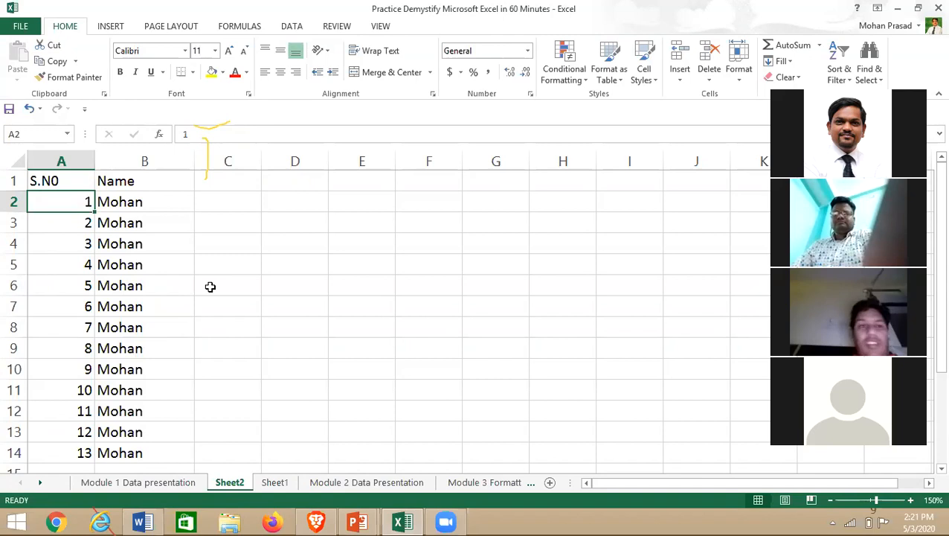
# - Centre-align the S.N0 and Name table in A1:B14, then reselect it
pyautogui.click(210, 285)
pyautogui.moveTo(59, 180); pyautogui.dragTo(122, 453)
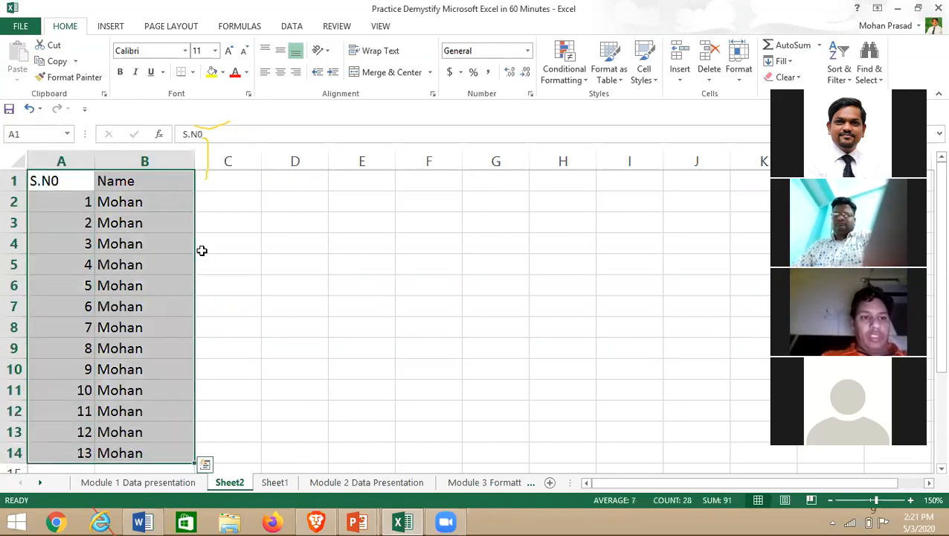
pyautogui.click(280, 71)
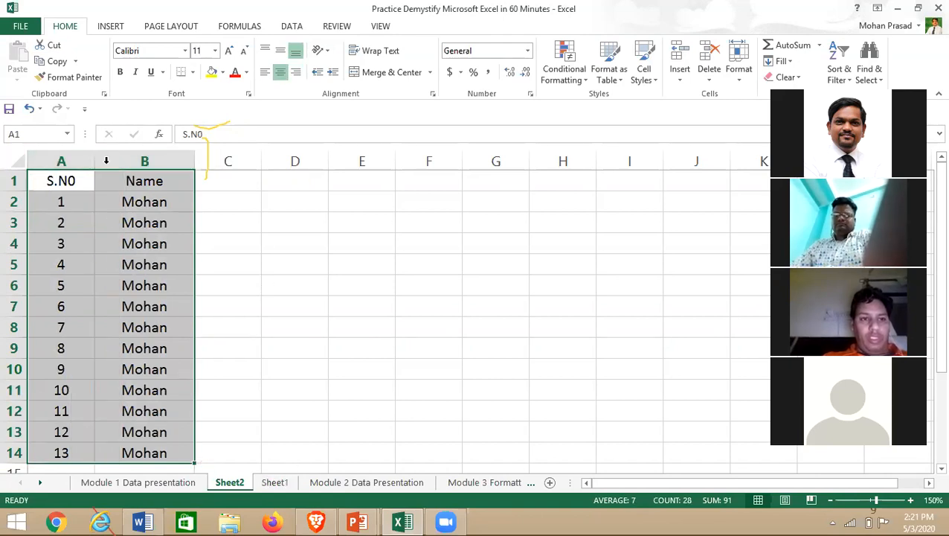
pyautogui.click(241, 252)
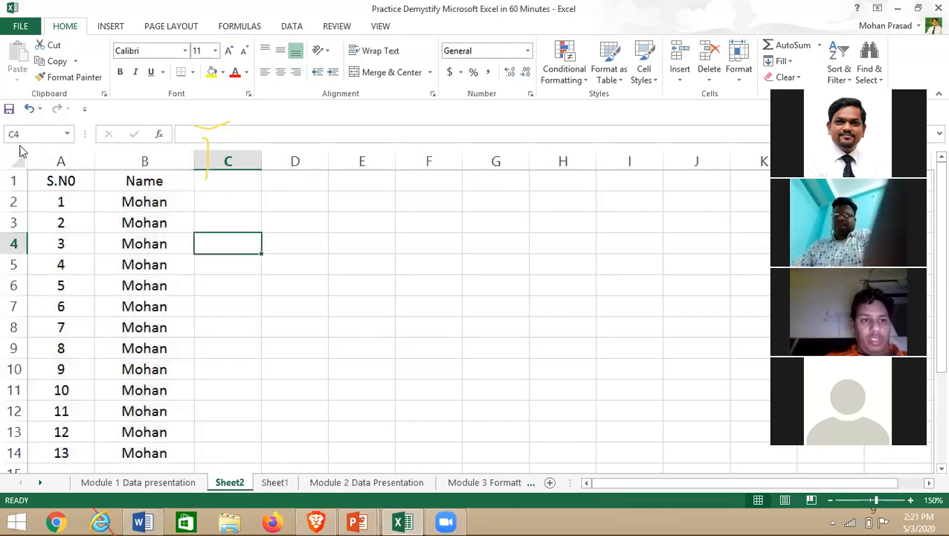
pyautogui.moveTo(61, 202); pyautogui.dragTo(62, 248)
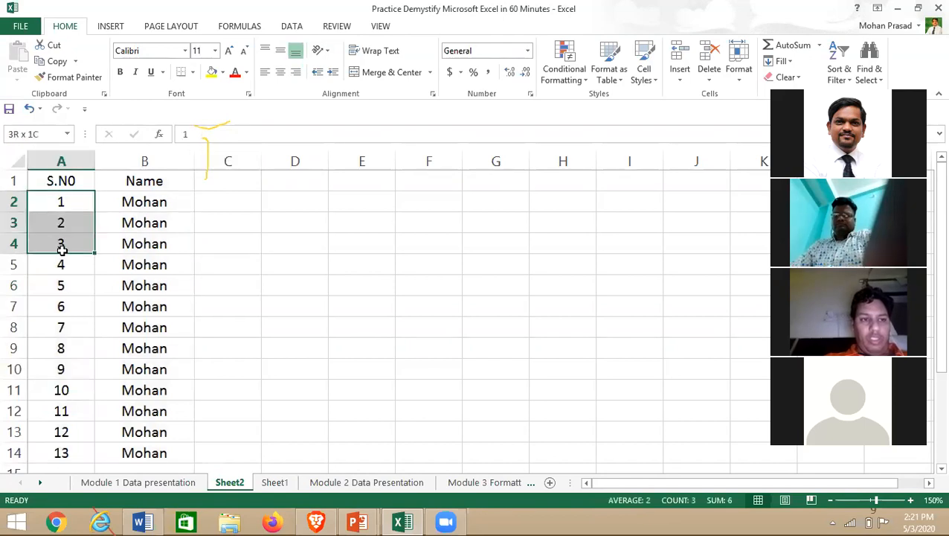
pyautogui.moveTo(51, 178); pyautogui.dragTo(140, 447)
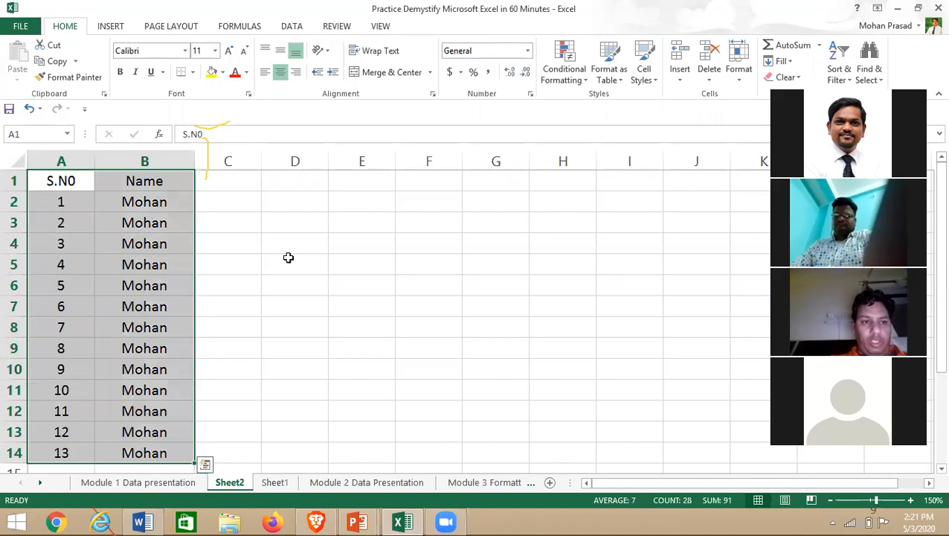
# - Paste a copy of the A1:B14 table into a new Sheet3
pyautogui.hotkey('ctrl', 'c')
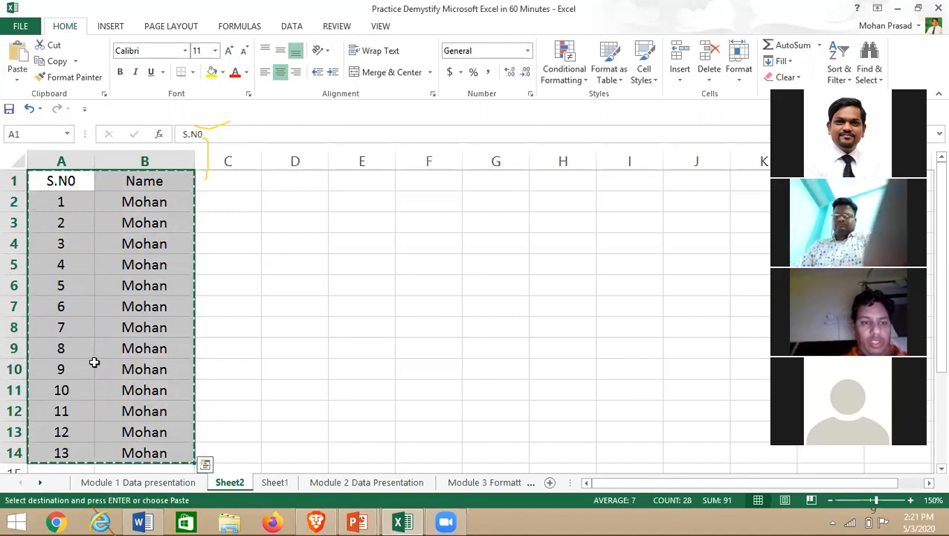
pyautogui.click(551, 483)
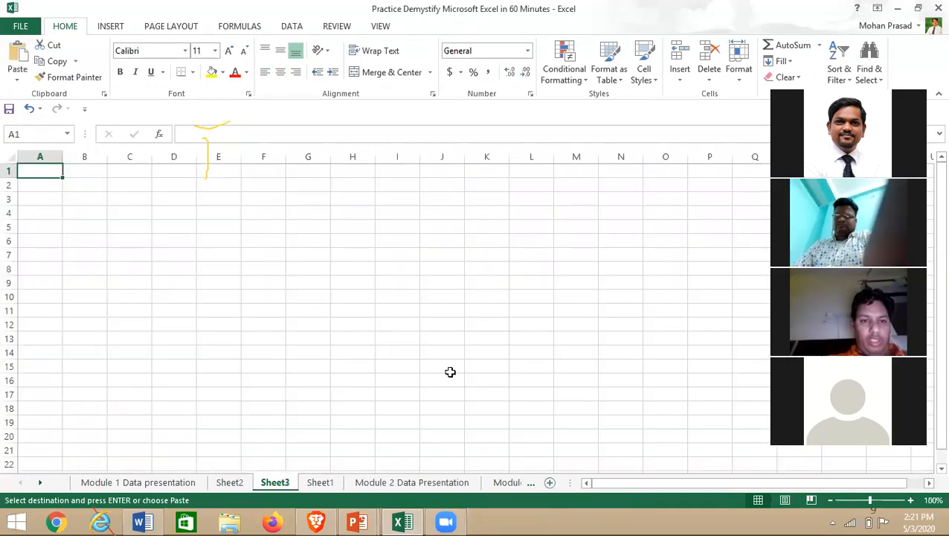
pyautogui.hotkey('ctrl', 'v')
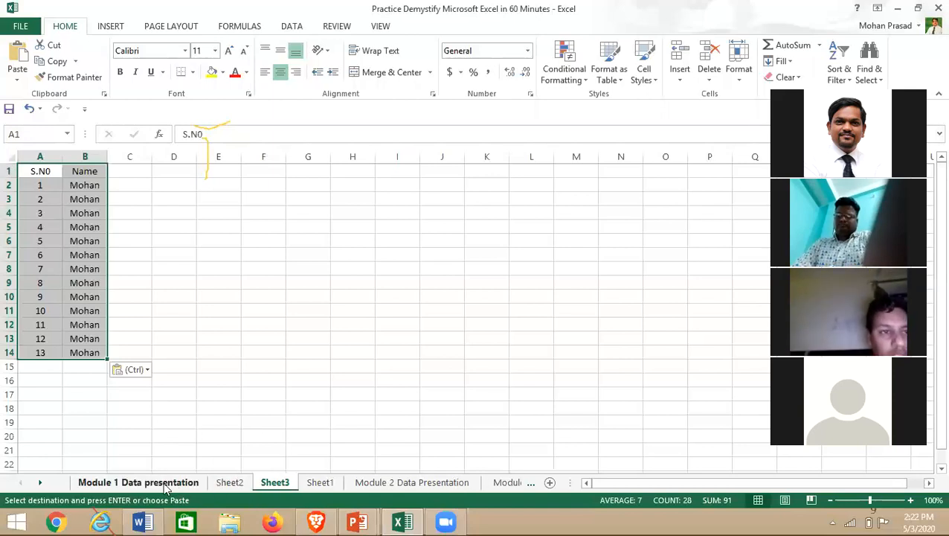
pyautogui.click(223, 483)
# - Add the surname to the name in B2 and fill it down column B to B14
pyautogui.click(184, 199)
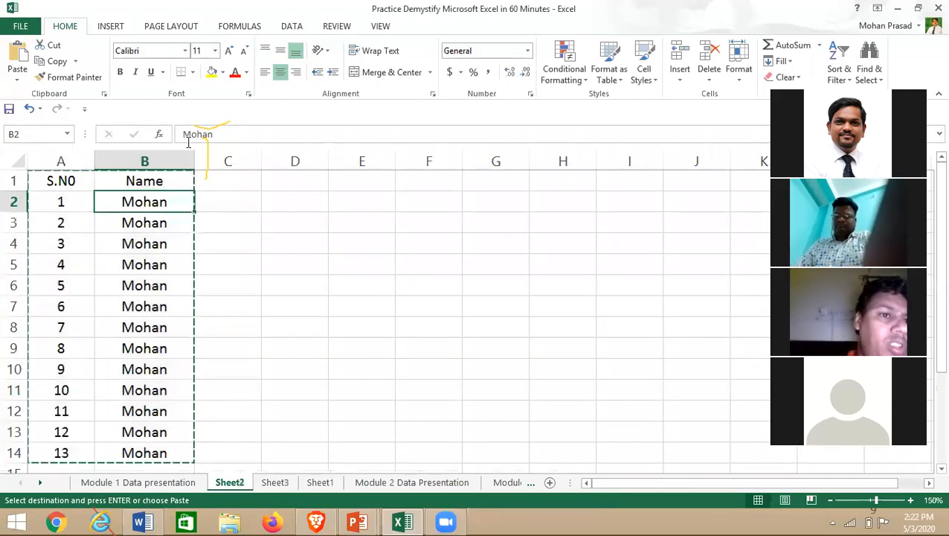
pyautogui.doubleClick(177, 202)
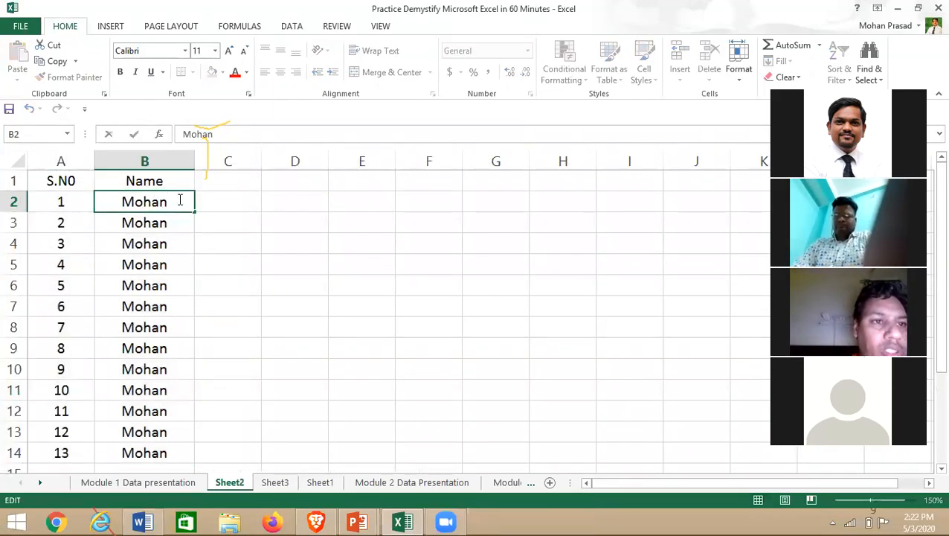
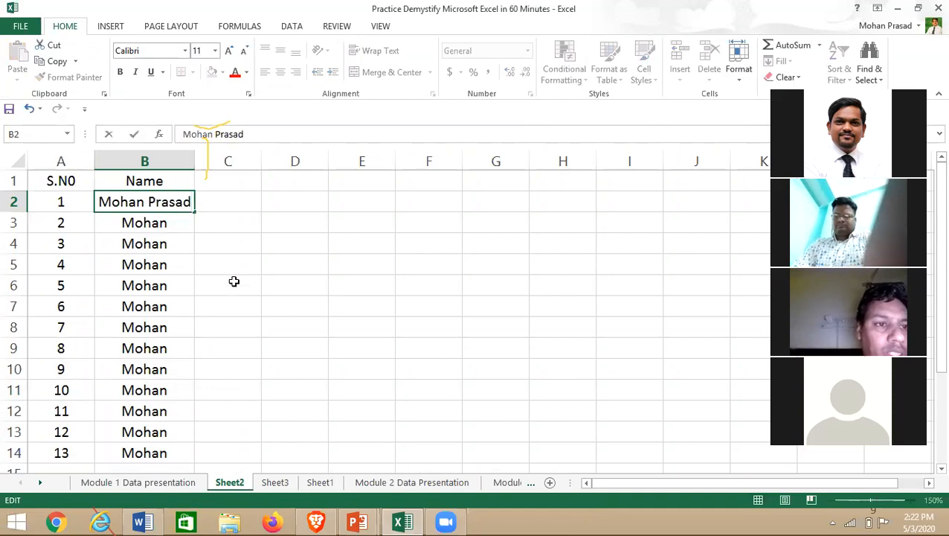
pyautogui.click(234, 278)
pyautogui.click(190, 202)
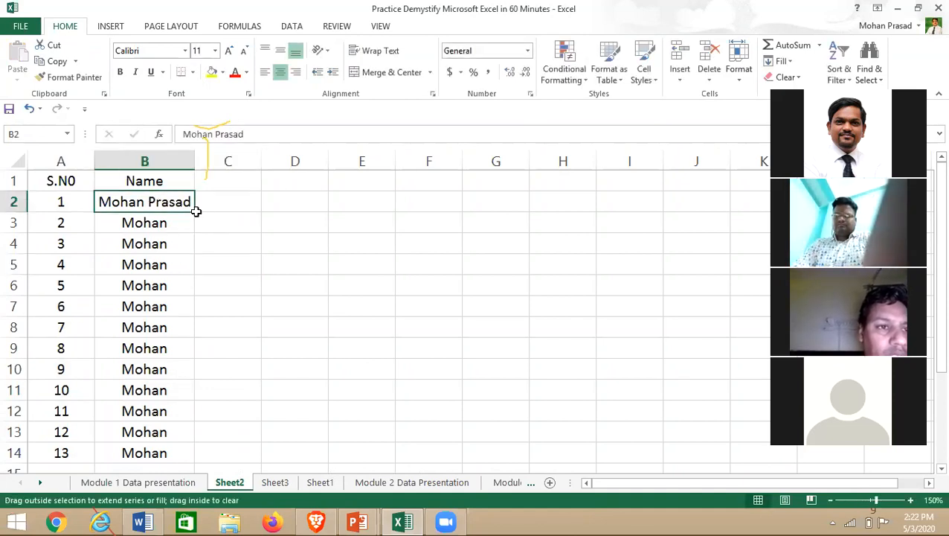
pyautogui.doubleClick(196, 211)
# - Autofit column B so the full names show
pyautogui.moveTo(195, 157); pyautogui.dragTo(164, 162)
pyautogui.doubleClick(168, 158)
pyautogui.click(309, 265)
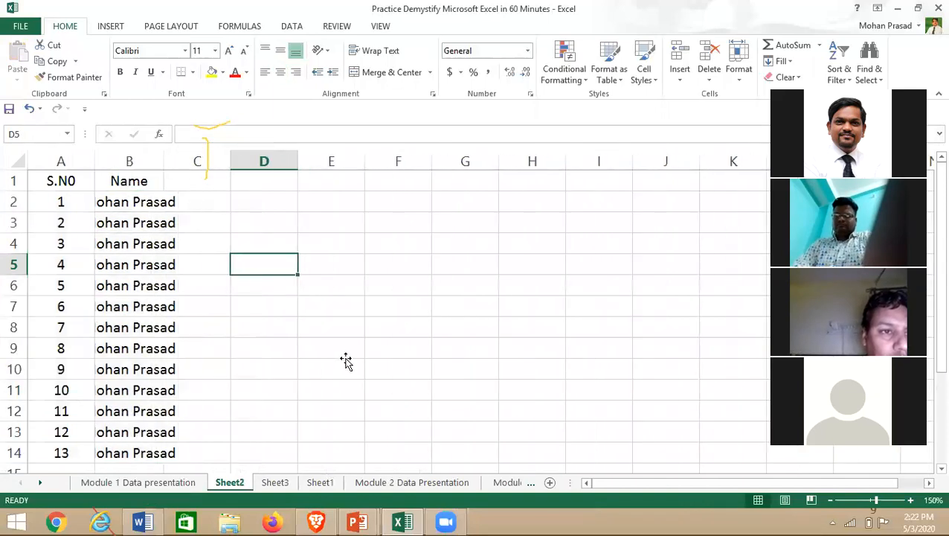
pyautogui.click(342, 354)
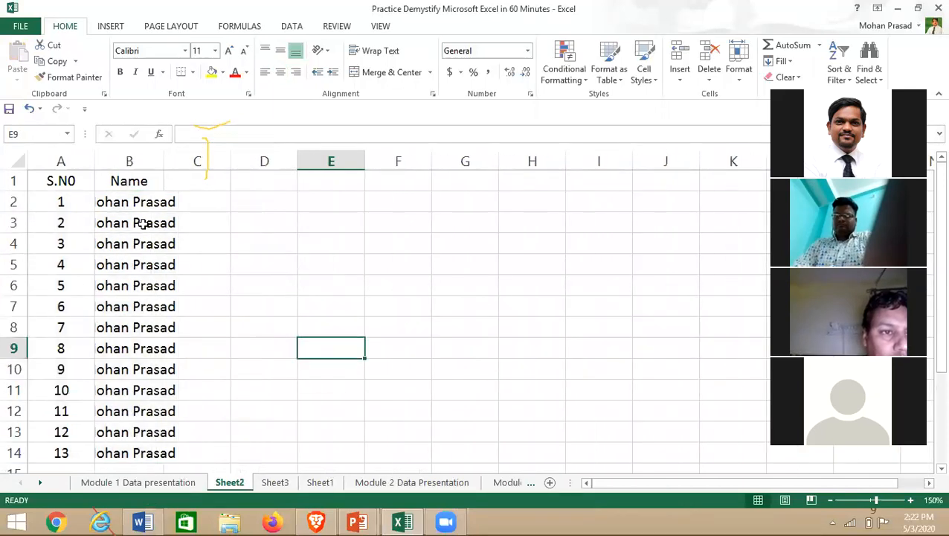
pyautogui.doubleClick(163, 157)
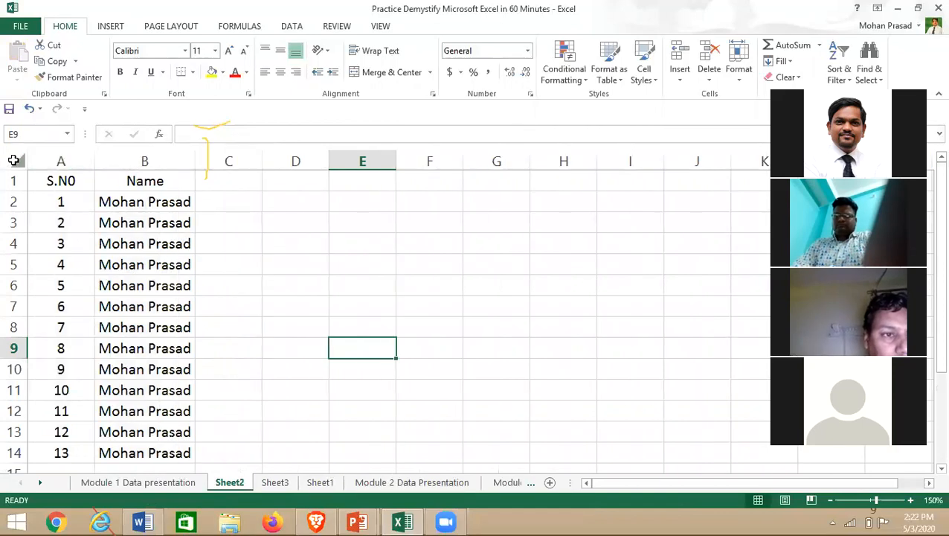
pyautogui.click(16, 158)
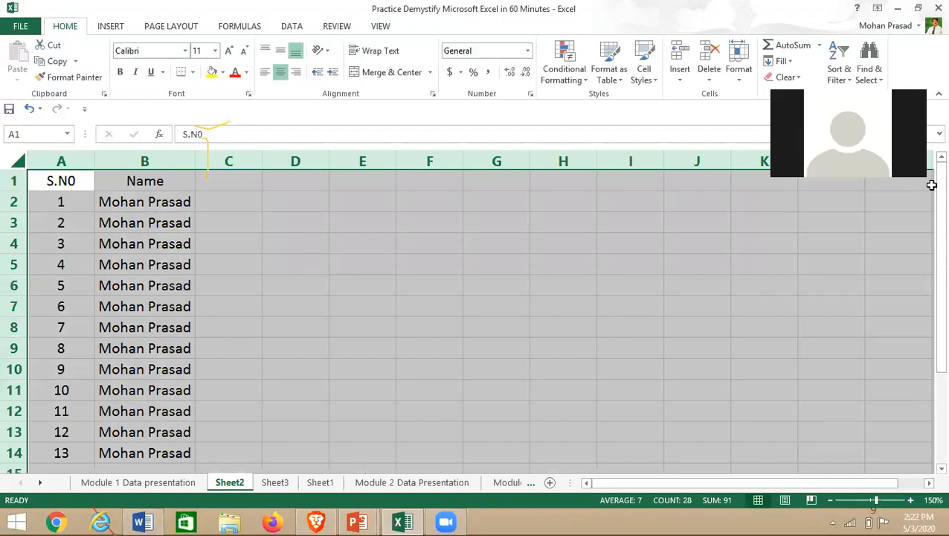
# - Copy the entire Sheet2 and paste it over all of Sheet3
pyautogui.click(362, 265)
pyautogui.click(16, 158)
pyautogui.hotkey('ctrl', 'c')
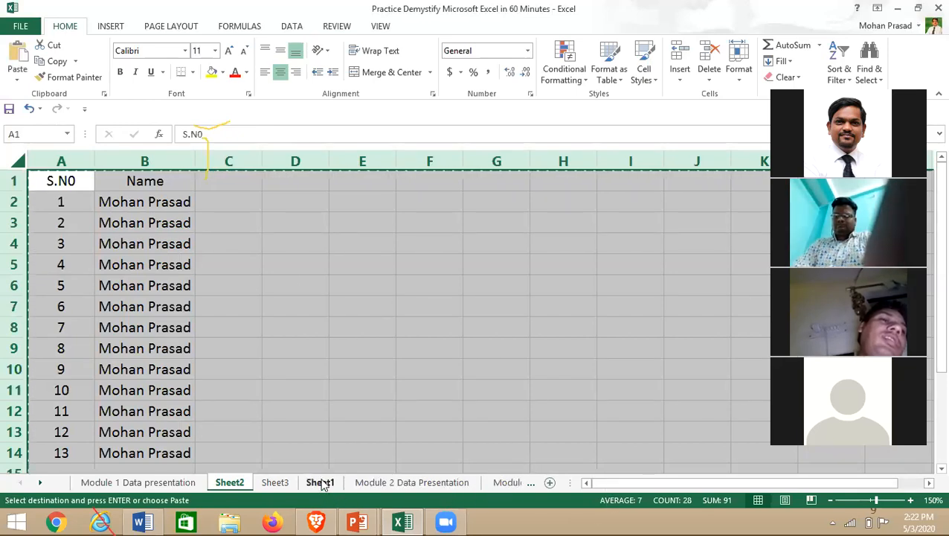
pyautogui.click(276, 484)
pyautogui.hotkey('ctrl', 'v')
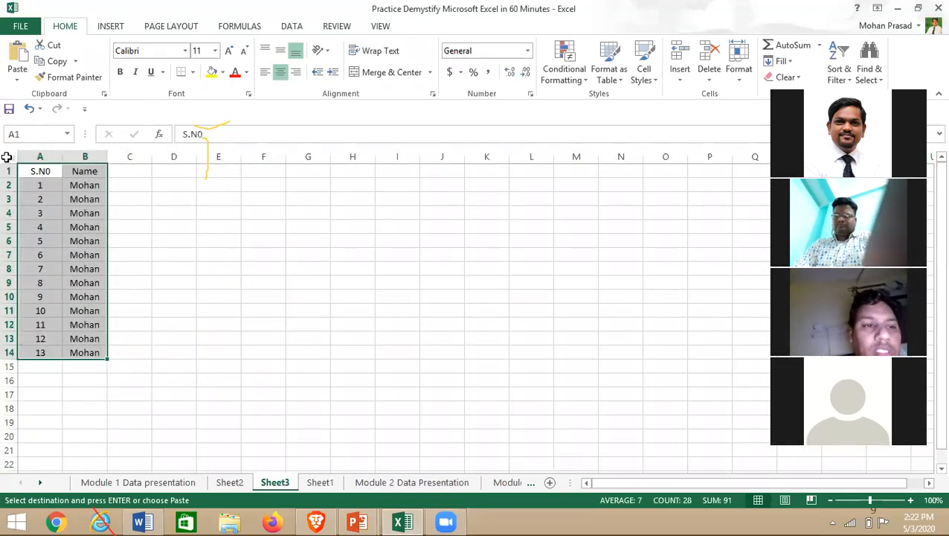
pyautogui.click(6, 155)
pyautogui.hotkey('ctrl', 'v')
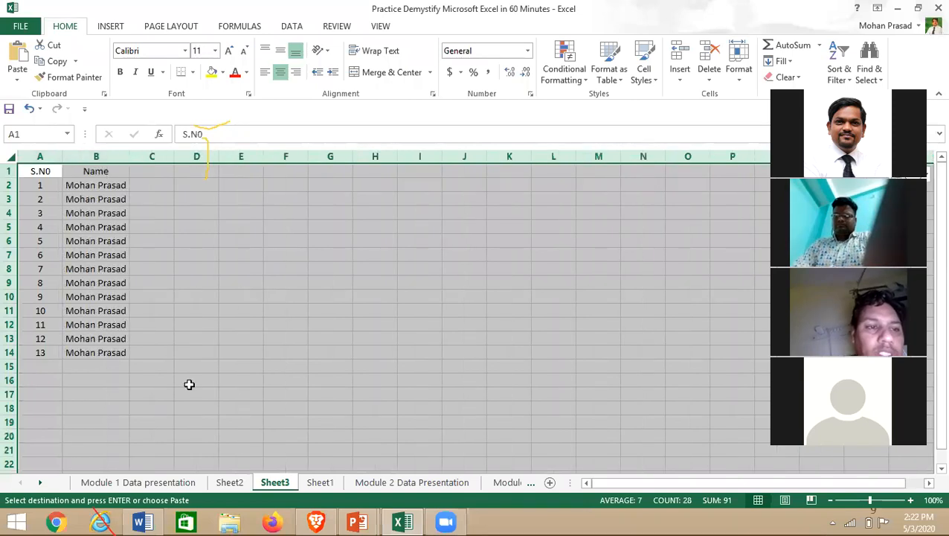
pyautogui.click(179, 349)
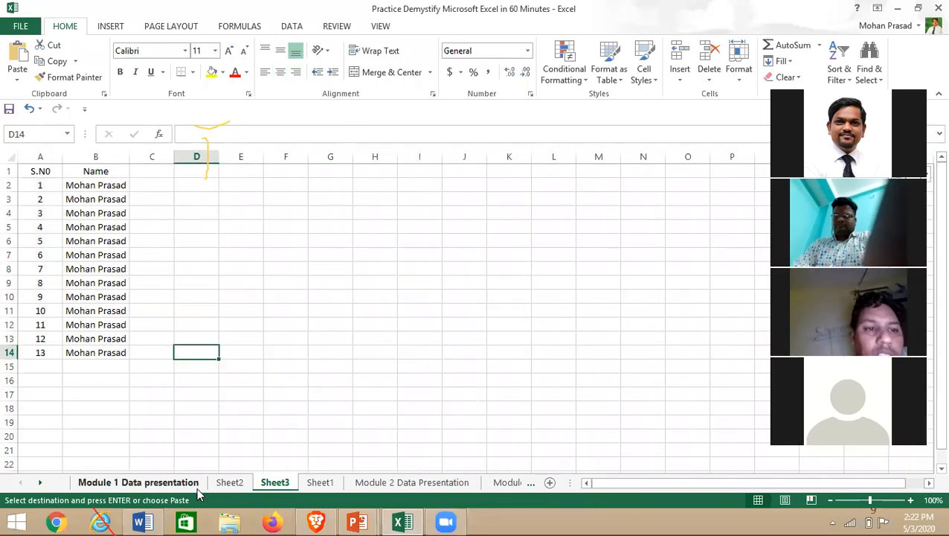
# - Reselect the A1:C14 table and whole Sheet2, then select all of Sheet3 again
pyautogui.click(230, 483)
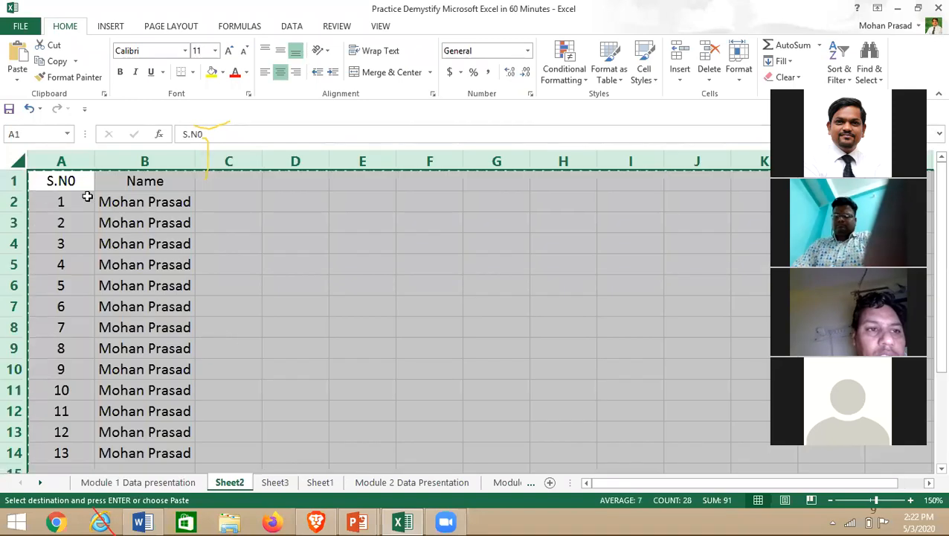
pyautogui.click(62, 229)
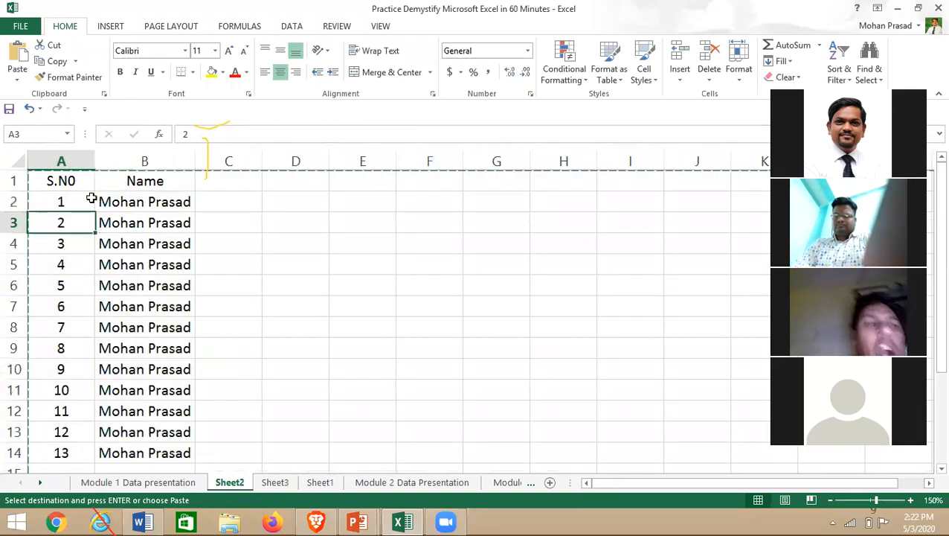
pyautogui.click(14, 159)
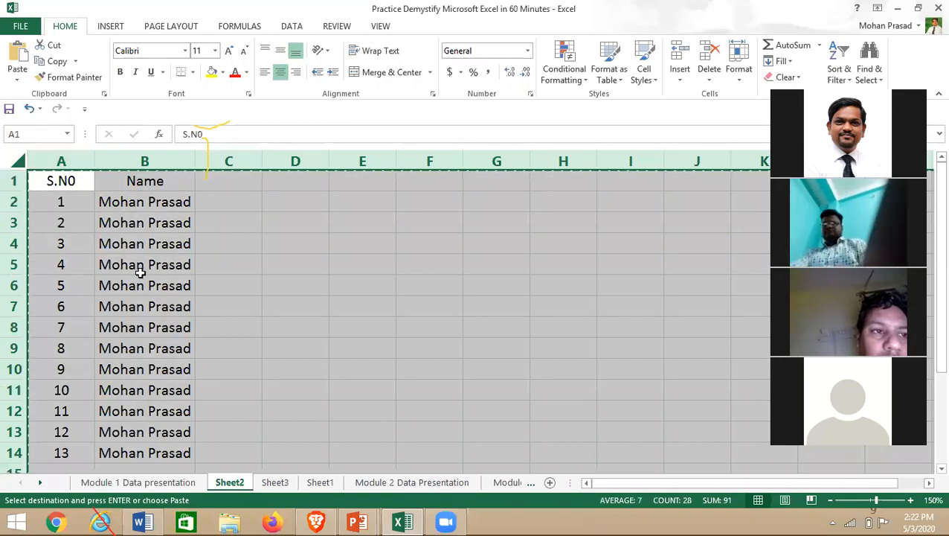
pyautogui.click(351, 245)
pyautogui.moveTo(70, 181); pyautogui.dragTo(182, 456)
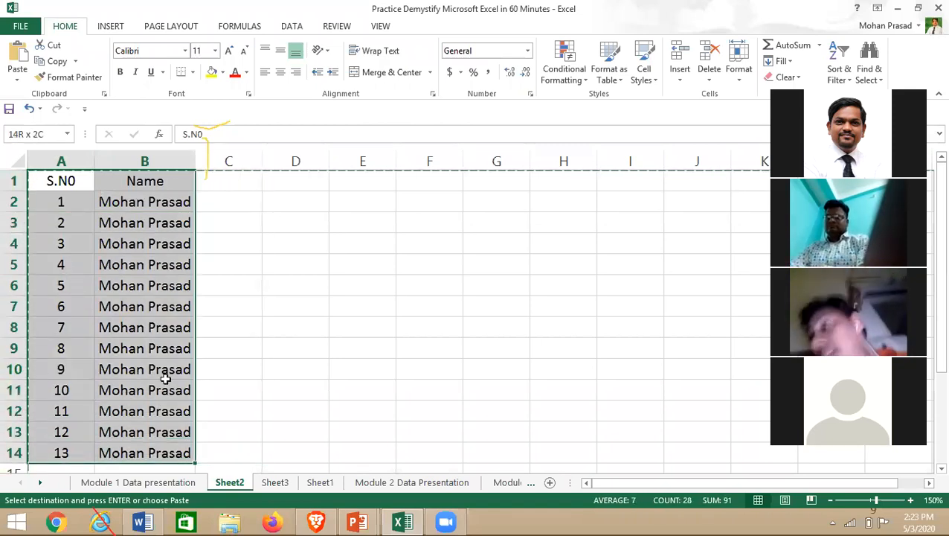
pyautogui.click(15, 158)
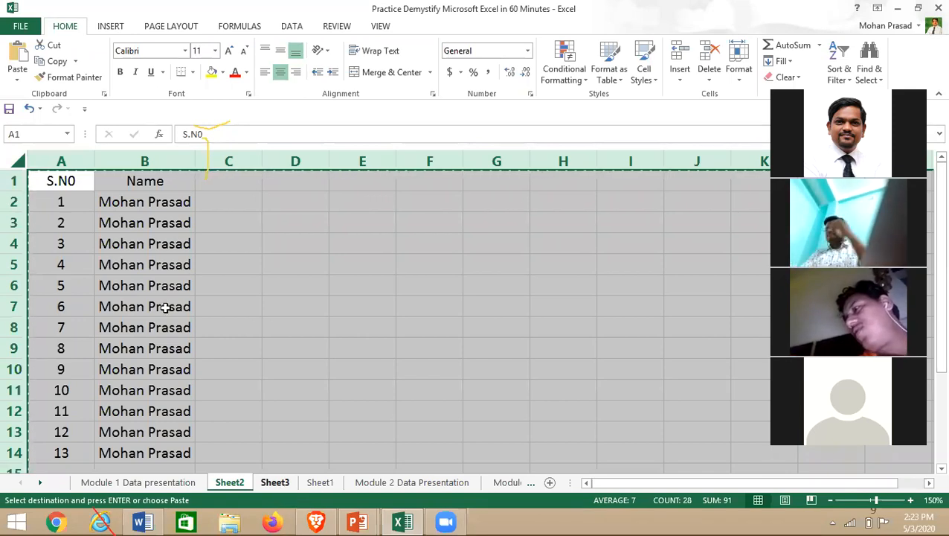
pyautogui.hotkey('ctrl', 'pagedown')
pyautogui.click(8, 155)
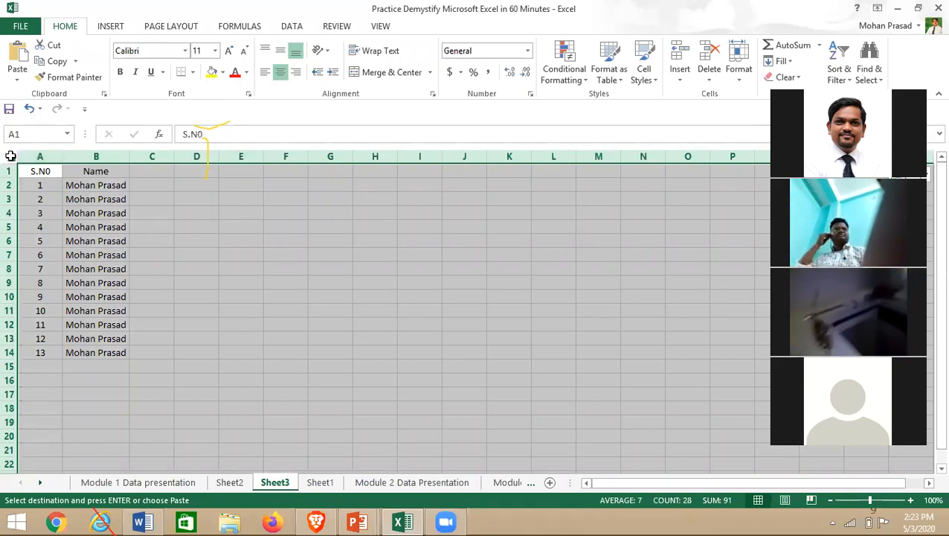
pyautogui.click(78, 253)
# - Switch from Module 1 to the Module 2 Data Presentation sheet and clear the A10:H12 selection
pyautogui.click(167, 486)
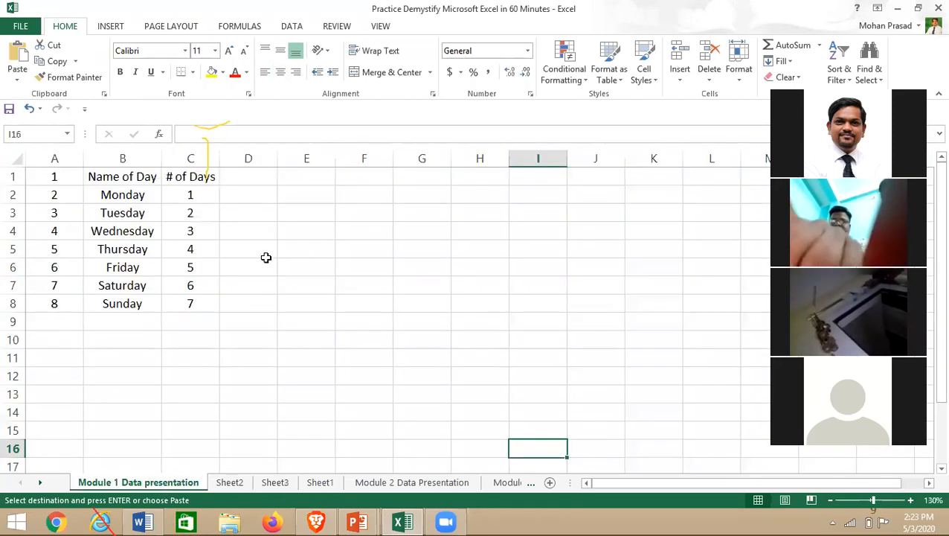
pyautogui.click(393, 482)
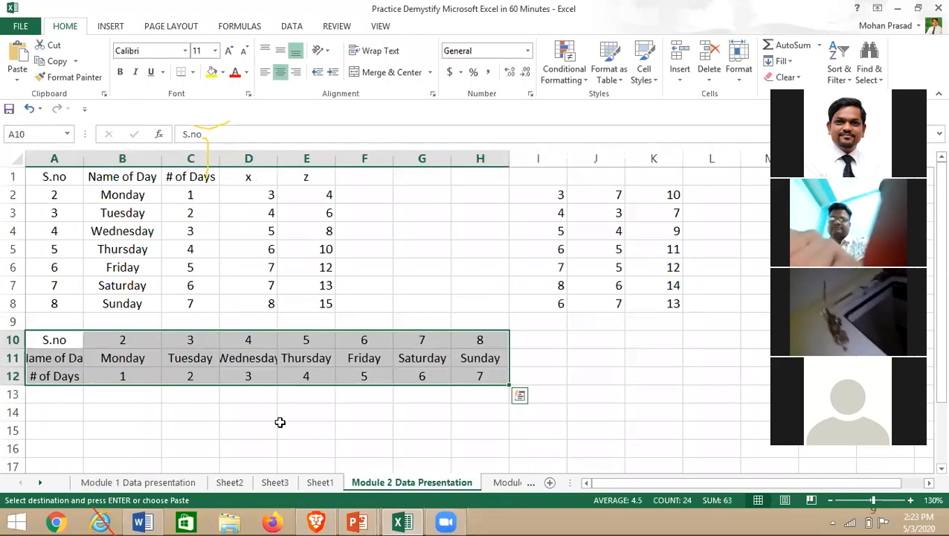
pyautogui.click(283, 426)
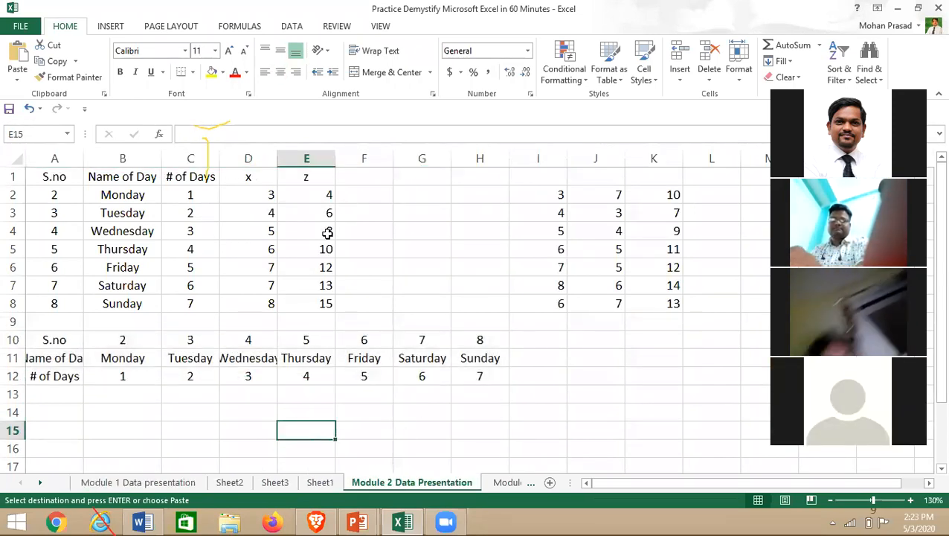
pyautogui.click(175, 424)
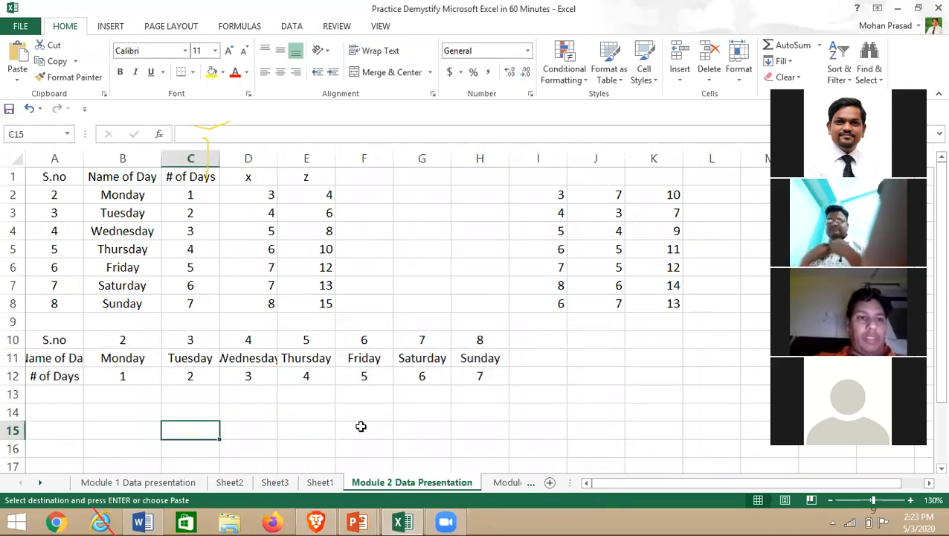
# - Inspect the days table: z values E2:E3, Monday in B2, and the x and z headers D1, E1
pyautogui.moveTo(312, 194); pyautogui.dragTo(310, 213)
pyautogui.click(310, 212)
pyautogui.click(409, 235)
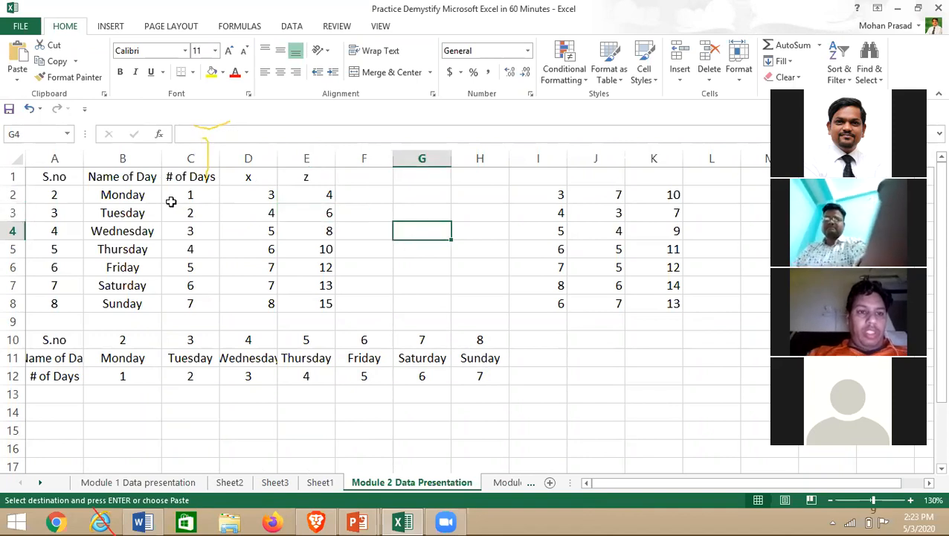
pyautogui.click(124, 200)
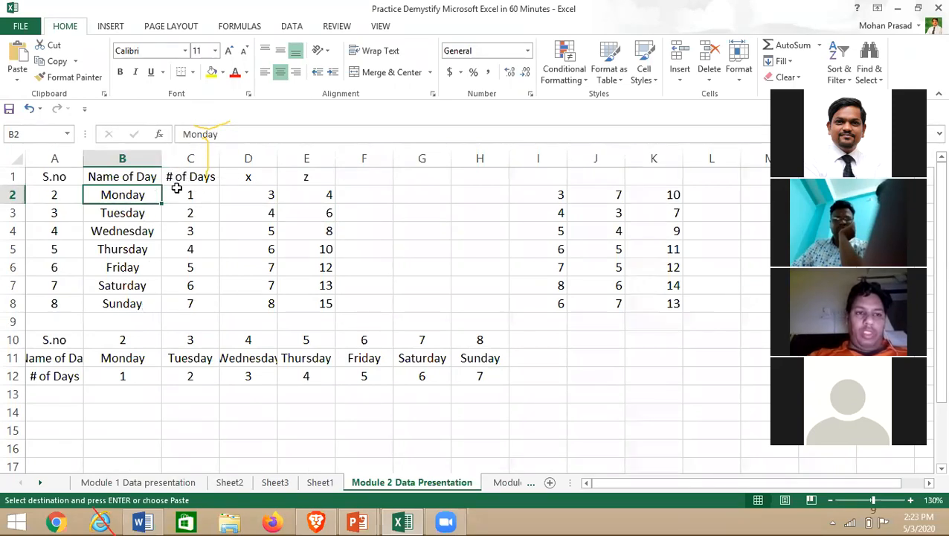
pyautogui.click(250, 178)
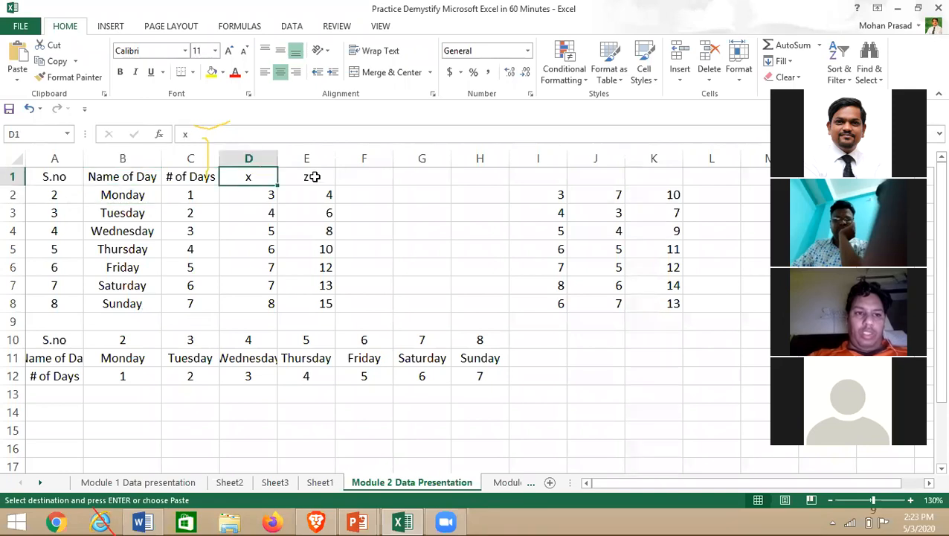
pyautogui.click(313, 177)
pyautogui.click(244, 194)
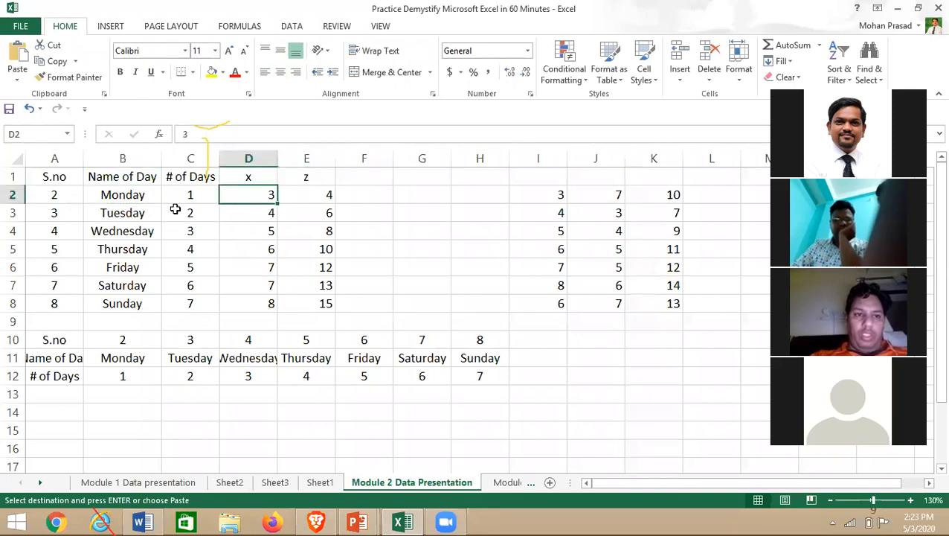
pyautogui.click(254, 181)
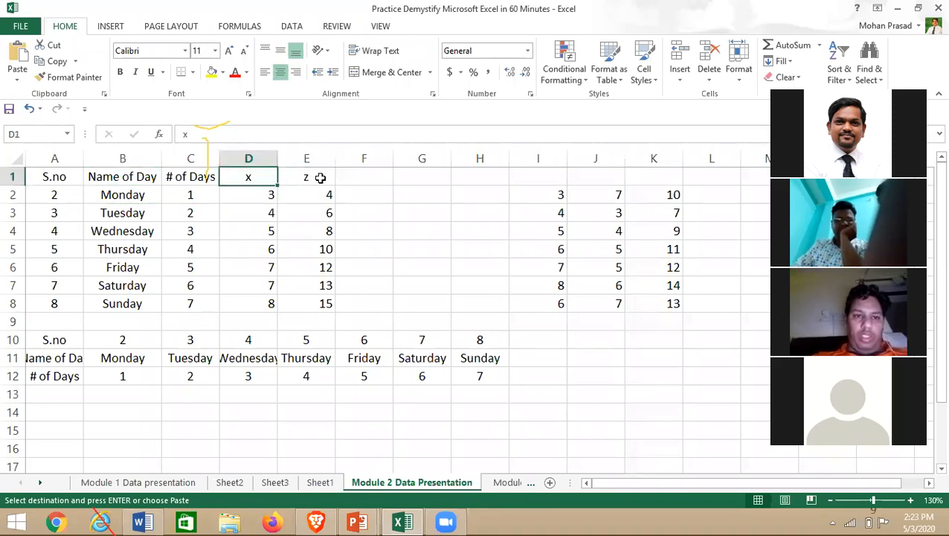
pyautogui.click(320, 178)
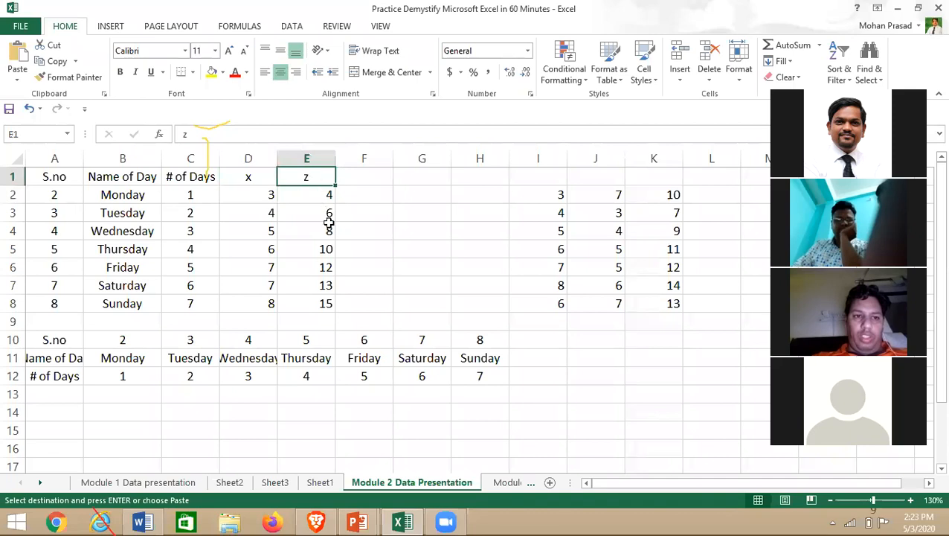
# - Check the z column's SUM formulas in E2 and E4 against the # of Days and x columns
pyautogui.click(317, 195)
pyautogui.click(190, 159)
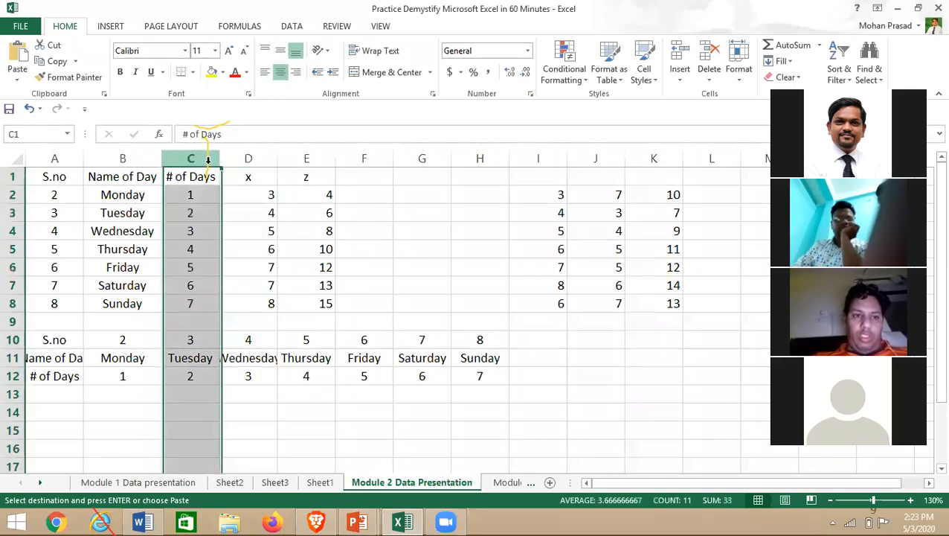
pyautogui.click(248, 158)
pyautogui.click(313, 196)
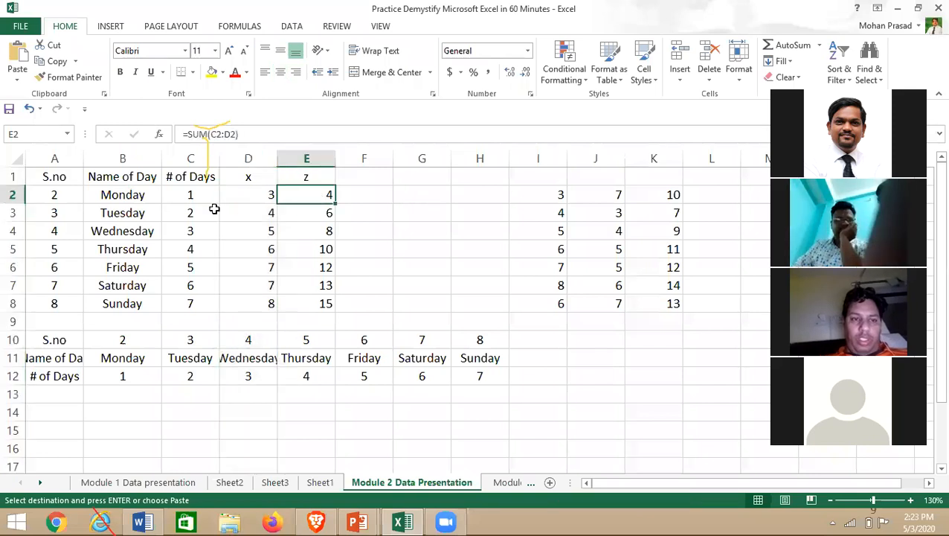
pyautogui.click(203, 199)
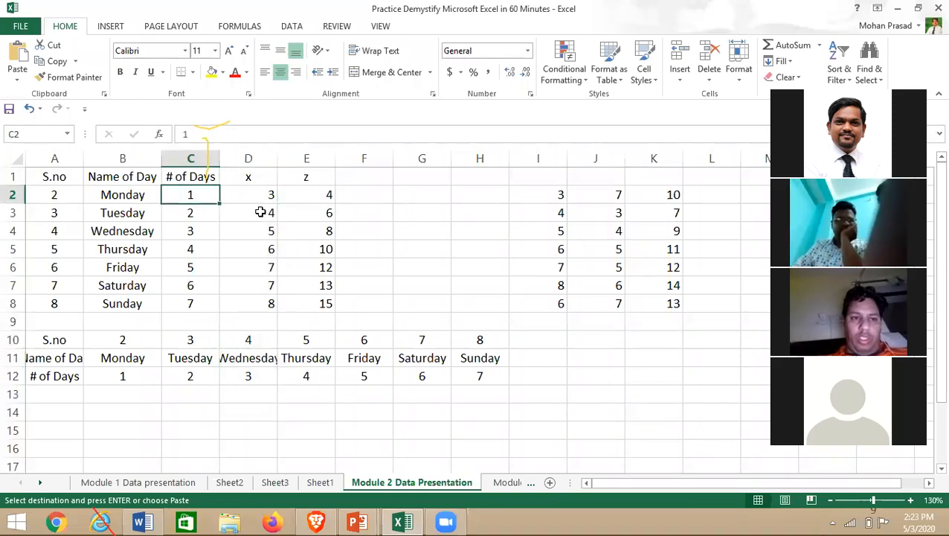
pyautogui.click(316, 232)
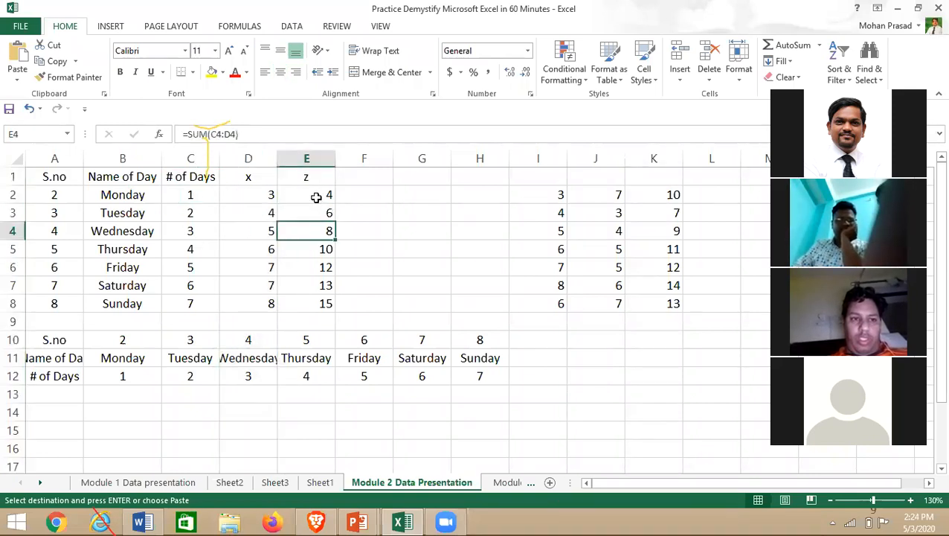
# - Select the z totals E2:E8 and copy them with Ctrl+C
pyautogui.moveTo(316, 194); pyautogui.dragTo(318, 297)
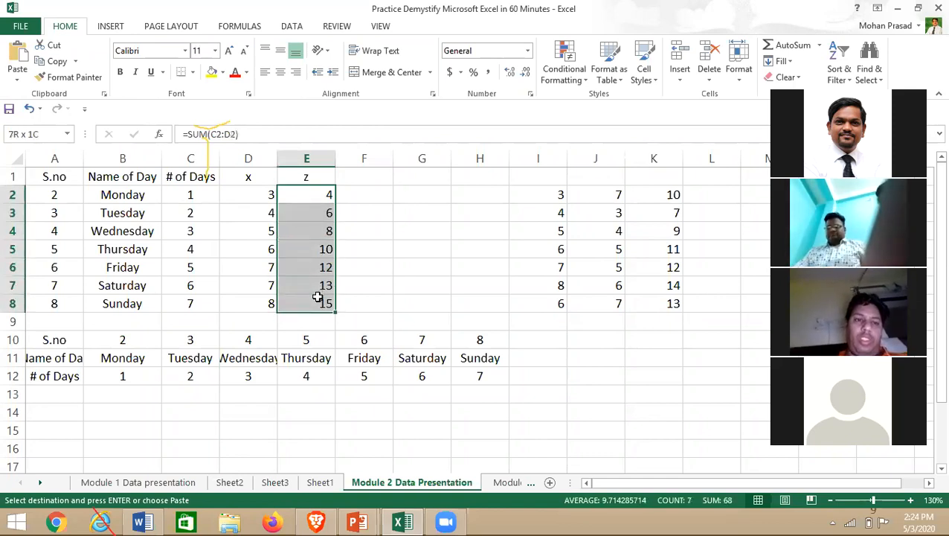
pyautogui.click(395, 217)
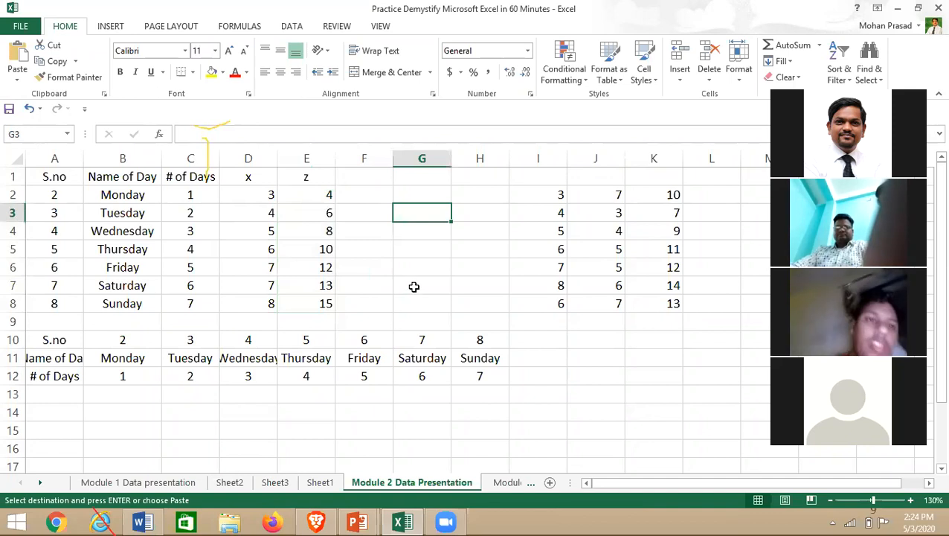
pyautogui.click(317, 197)
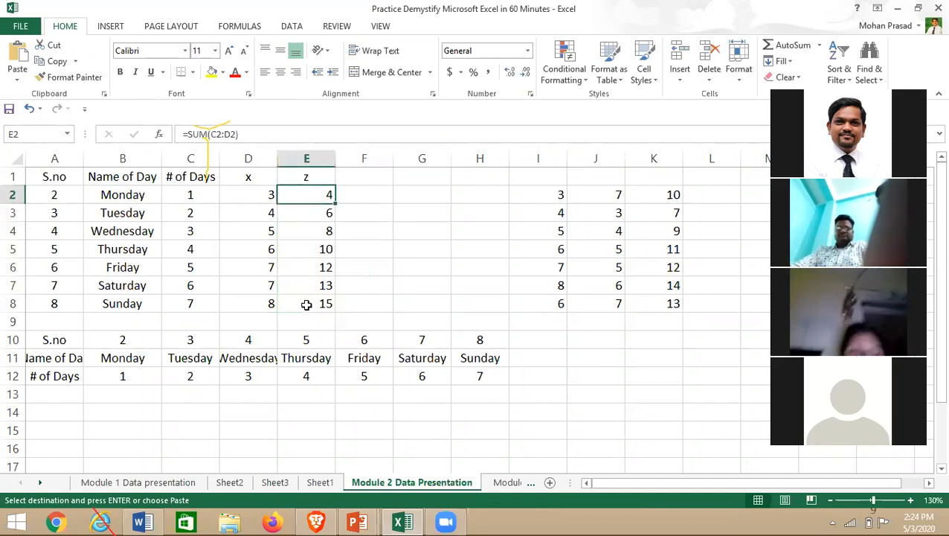
pyautogui.click(296, 248)
pyautogui.moveTo(295, 191); pyautogui.dragTo(297, 302)
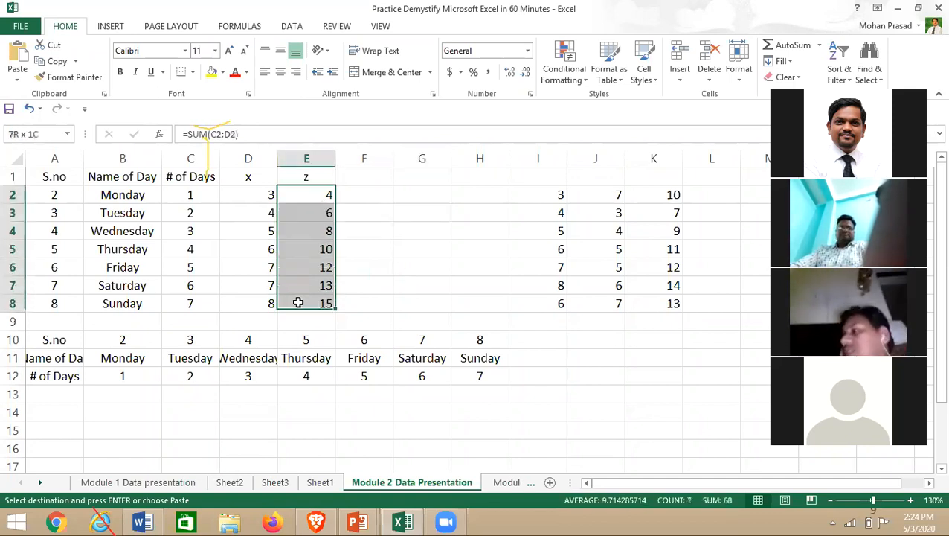
pyautogui.hotkey('ctrl', 'c')
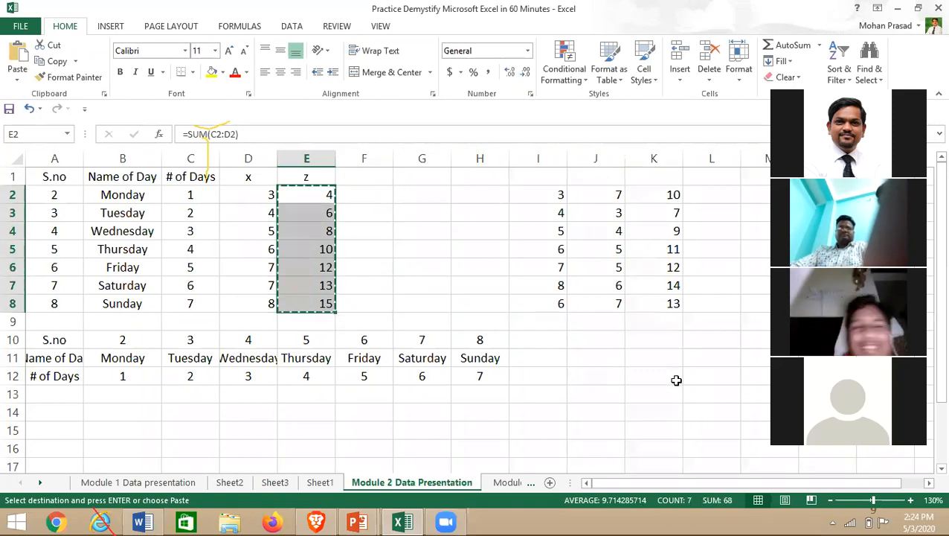
# - Paste the z SUM formulas into I2:I8, where they shift to =SUM(G2:H2) and show 0
pyautogui.click(541, 195)
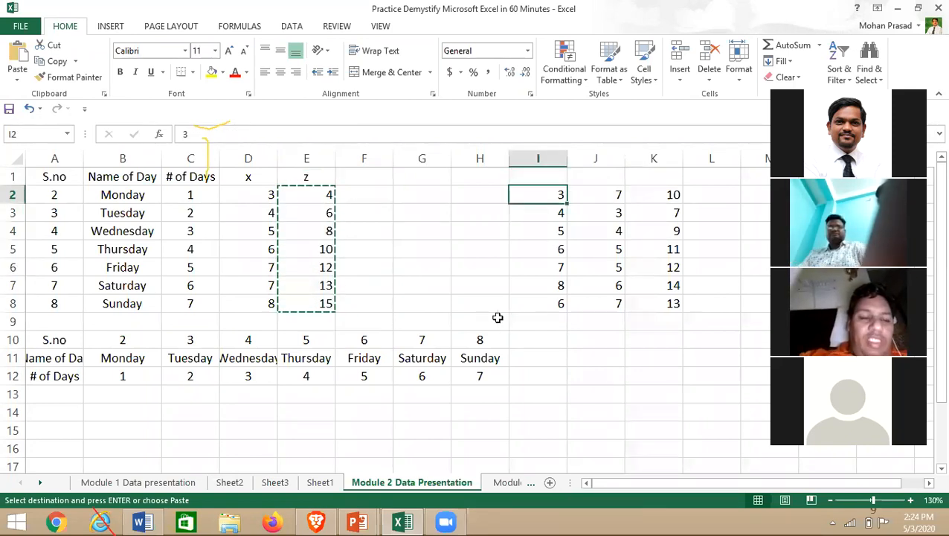
pyautogui.hotkey('ctrl', 'v')
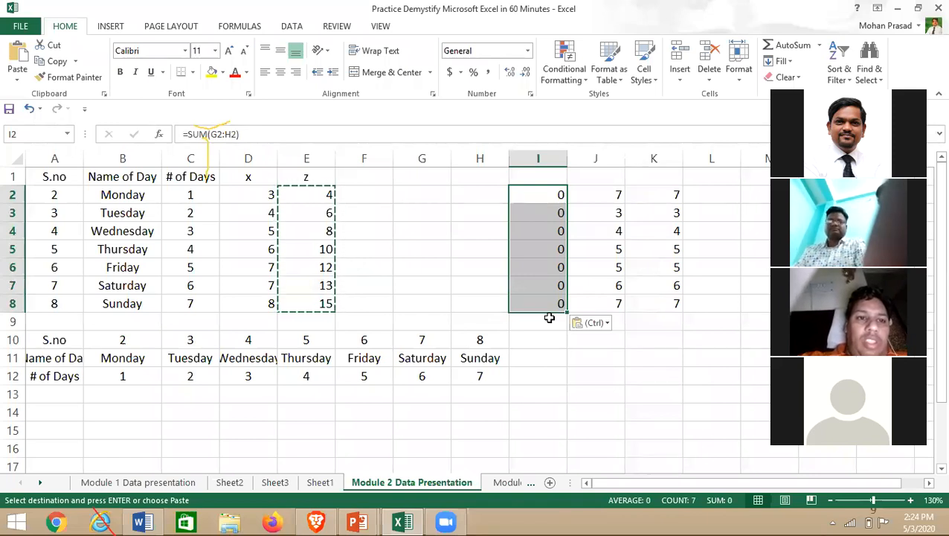
pyautogui.moveTo(299, 190); pyautogui.dragTo(306, 298)
pyautogui.click(307, 301)
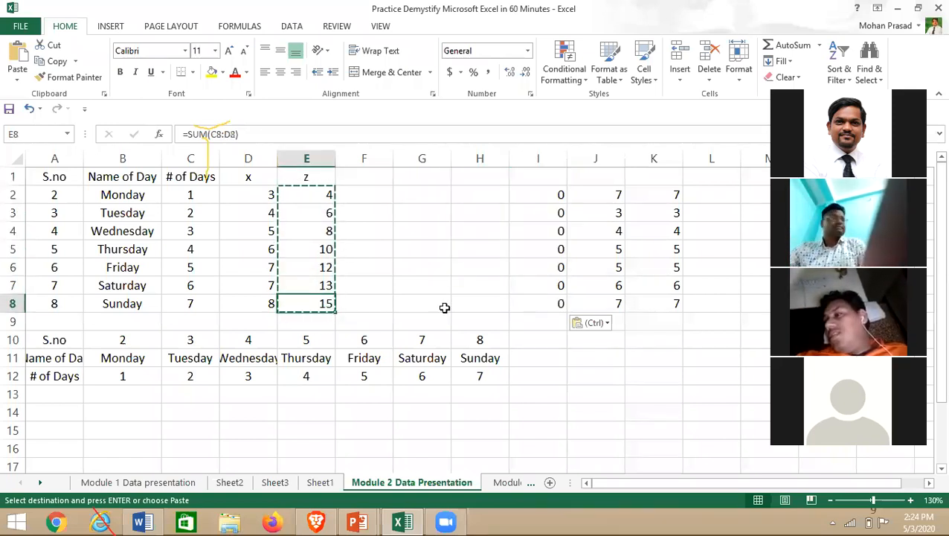
pyautogui.moveTo(292, 195); pyautogui.dragTo(302, 306)
pyautogui.click(536, 197)
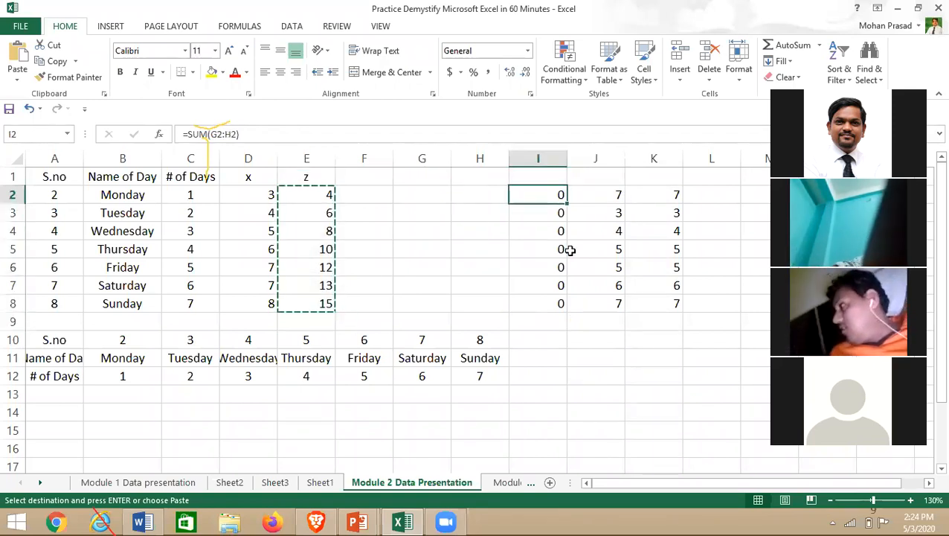
pyautogui.hotkey('ctrl', 'v')
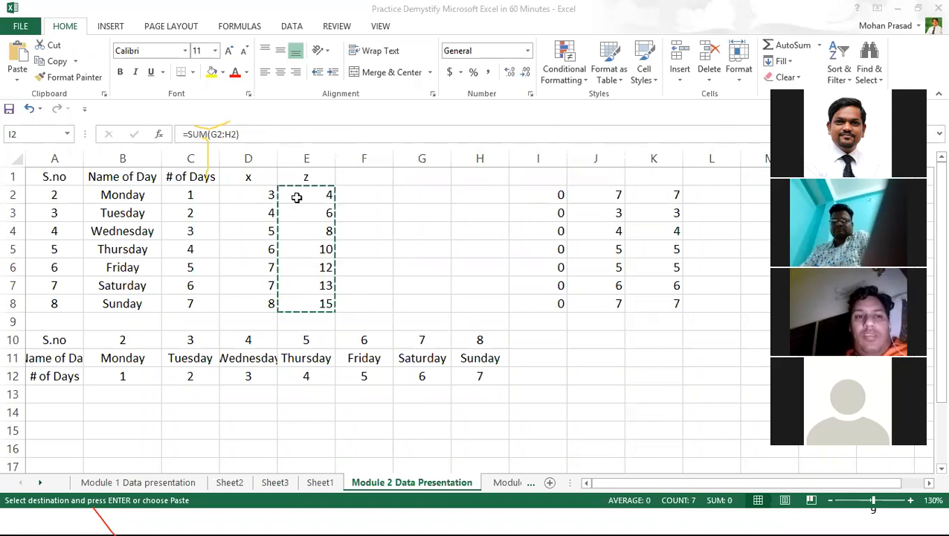
pyautogui.hotkey('ctrl', 'v')
pyautogui.moveTo(307, 194); pyautogui.dragTo(307, 302)
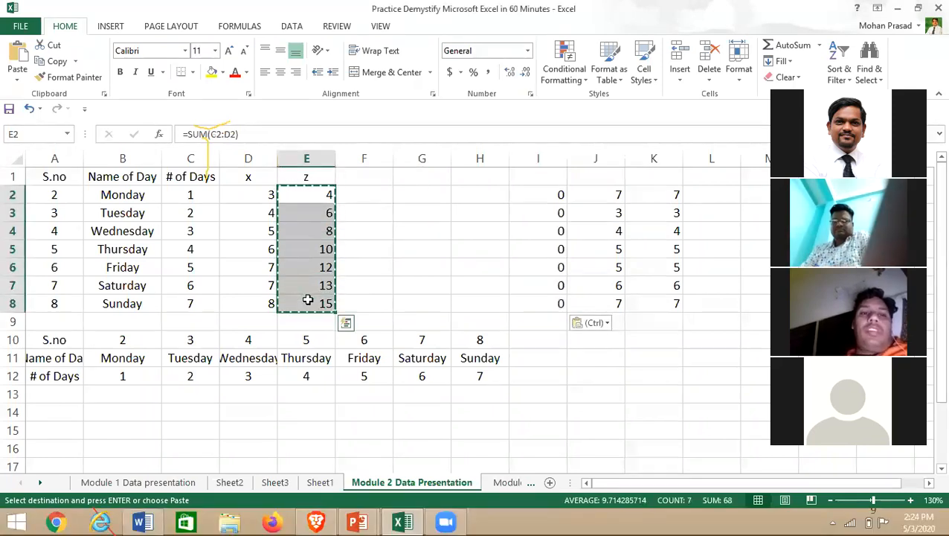
pyautogui.click(543, 191)
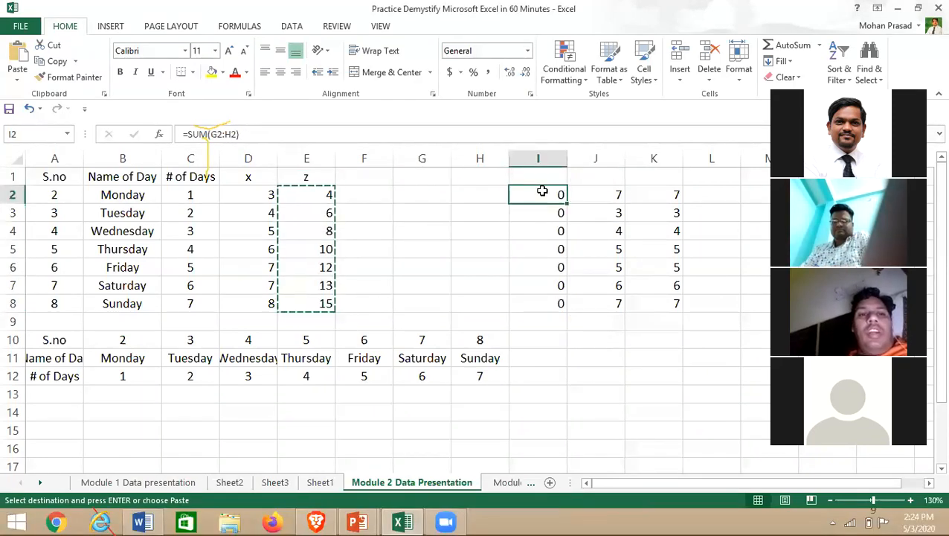
# - Paste Special only the z values into I2:I8, giving 4, 6, 8, 10, 12, 13, 15
pyautogui.rightClick(544, 193)
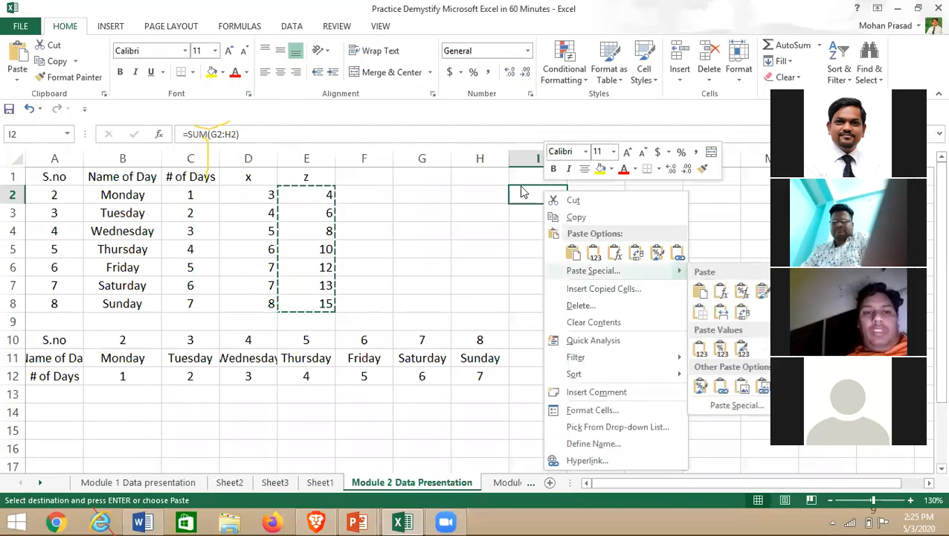
pyautogui.click(558, 193)
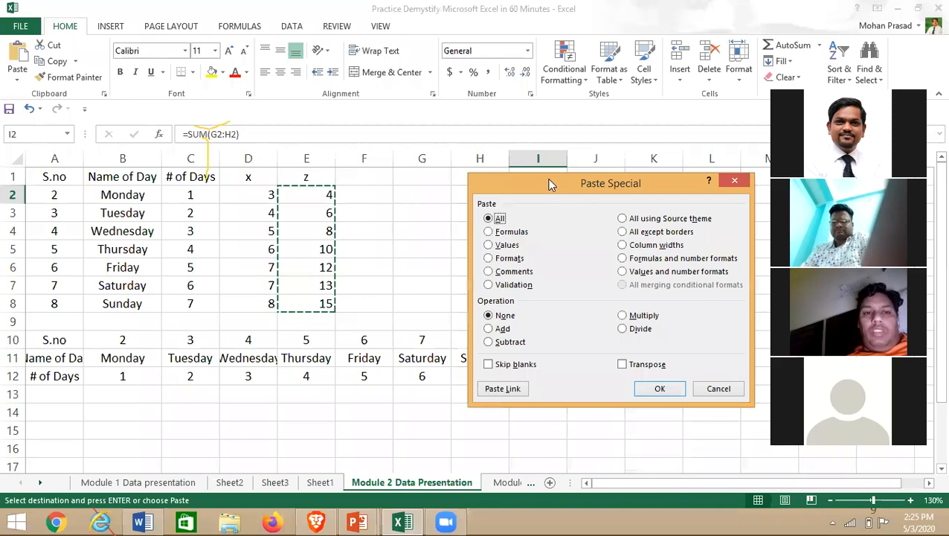
pyautogui.moveTo(539, 183); pyautogui.dragTo(290, 130)
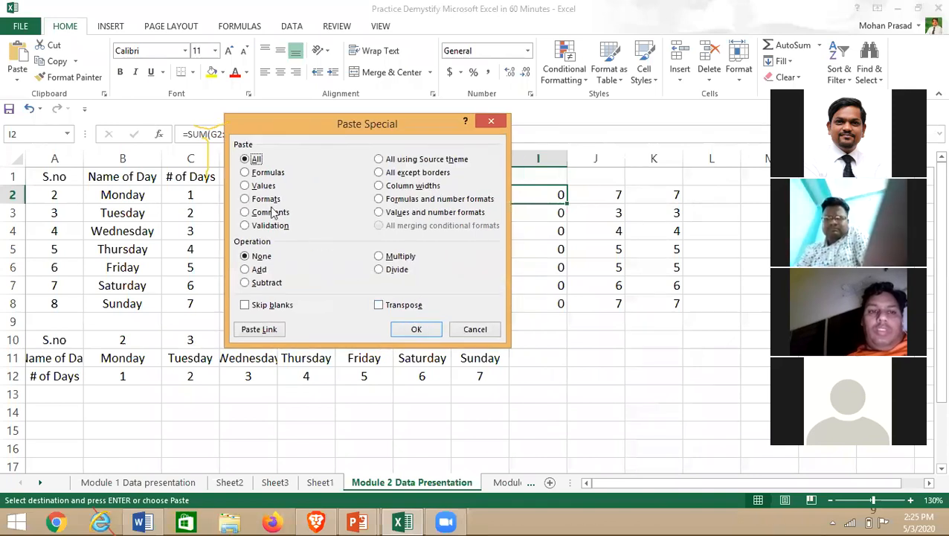
pyautogui.click(246, 186)
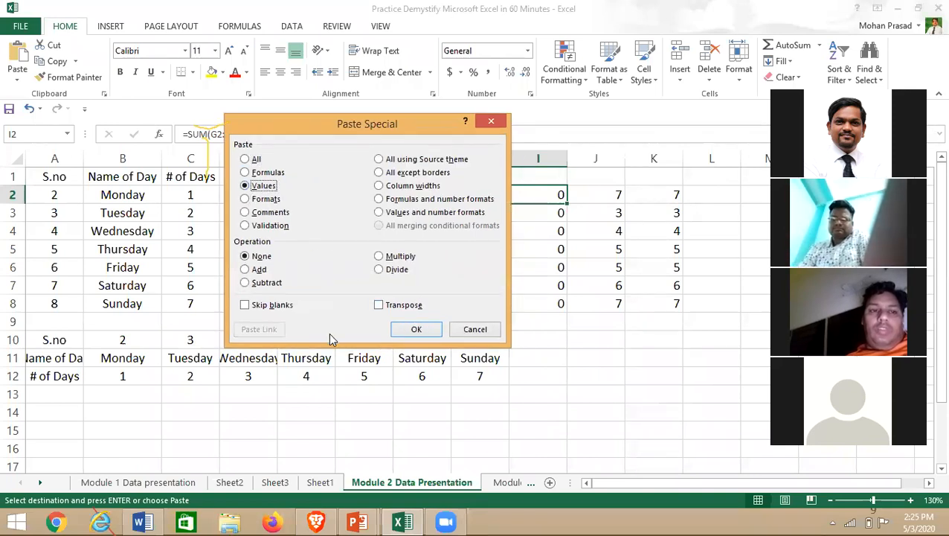
pyautogui.click(414, 328)
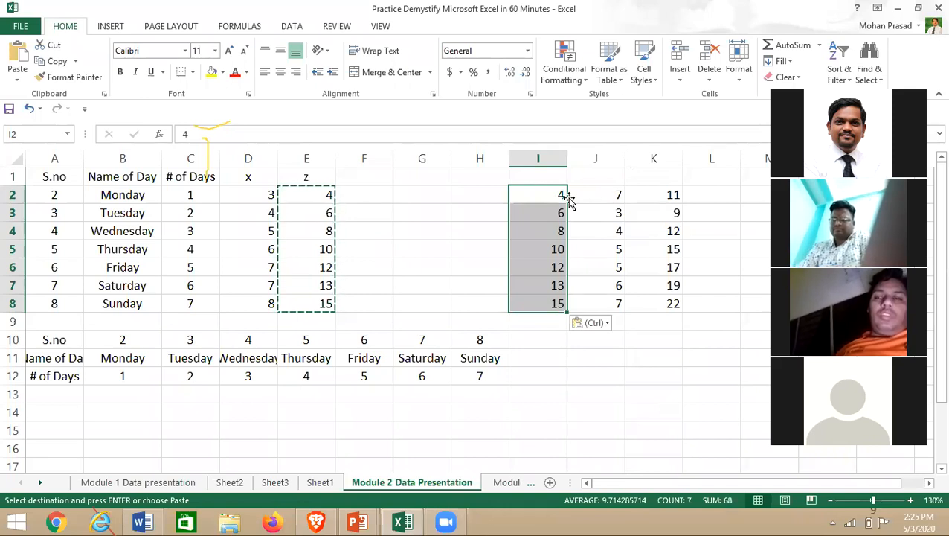
pyautogui.hotkey('ctrl', 'alt', 'v')
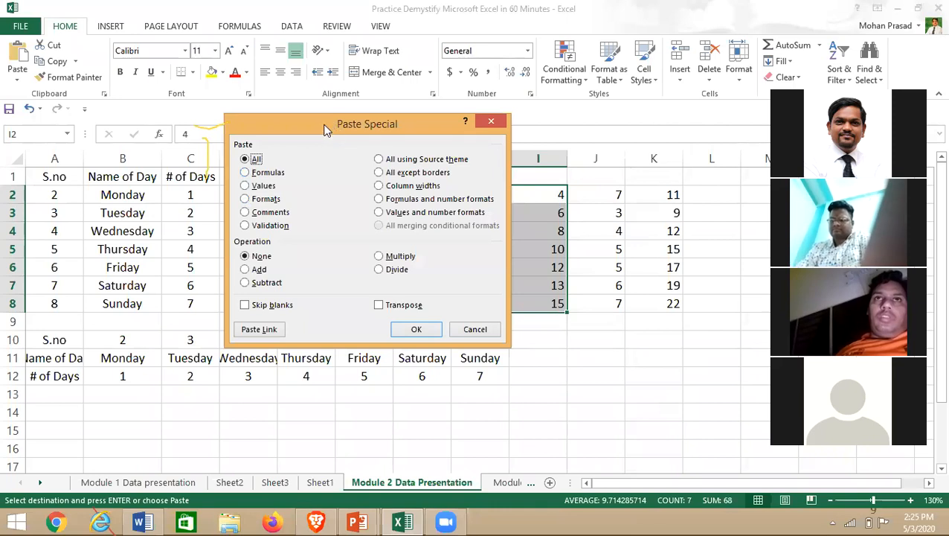
# - Dismiss the Paste Special dialog without pasting, leaving column I's values 4 to 15 intact
pyautogui.moveTo(284, 133); pyautogui.dragTo(23, 169)
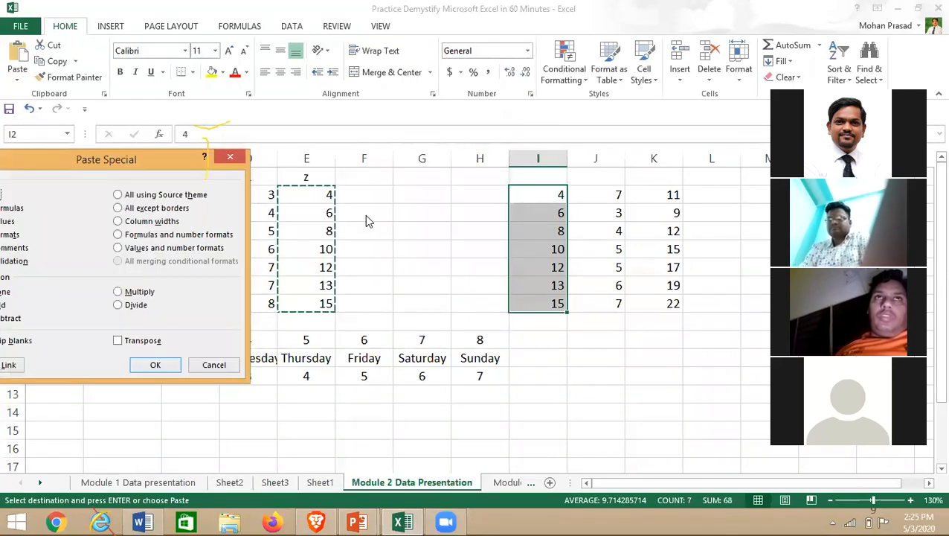
pyautogui.moveTo(113, 156); pyautogui.dragTo(525, 125)
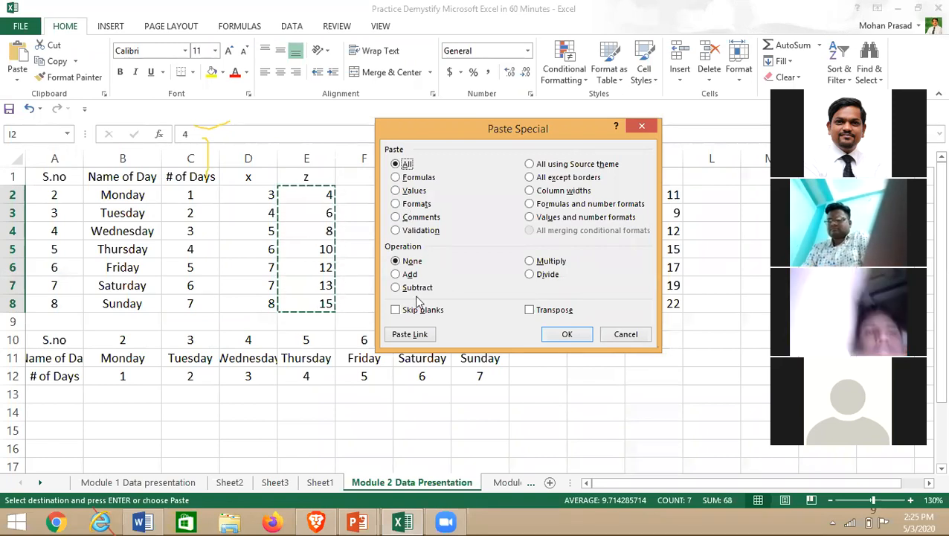
pyautogui.click(644, 125)
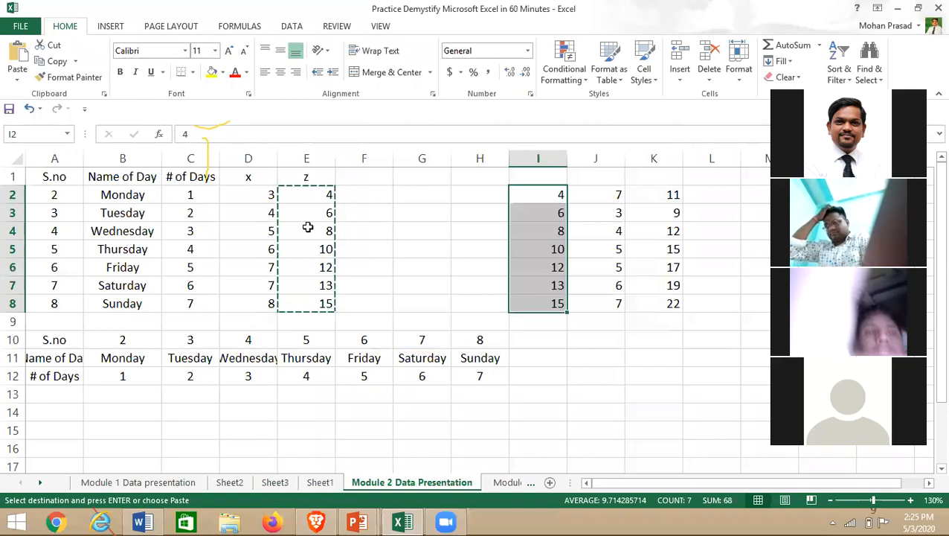
pyautogui.rightClick(309, 214)
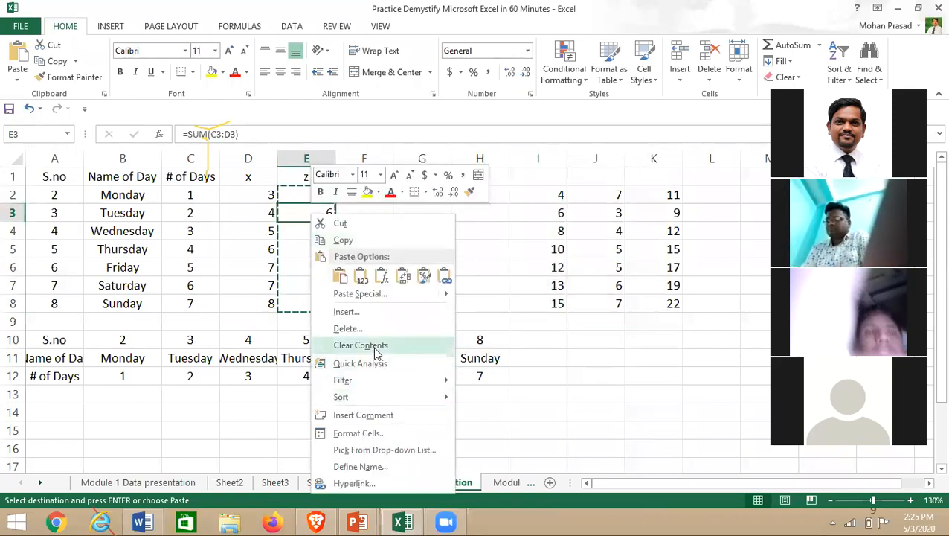
# - Add a short self-introduction comment to cell E3, then copy the z totals E2:E8
pyautogui.click(373, 415)
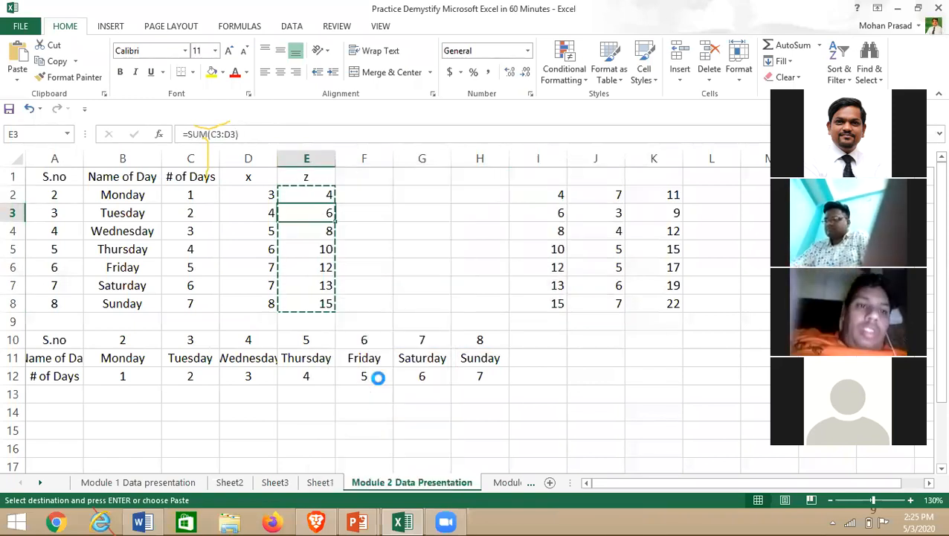
pyautogui.write('I am')
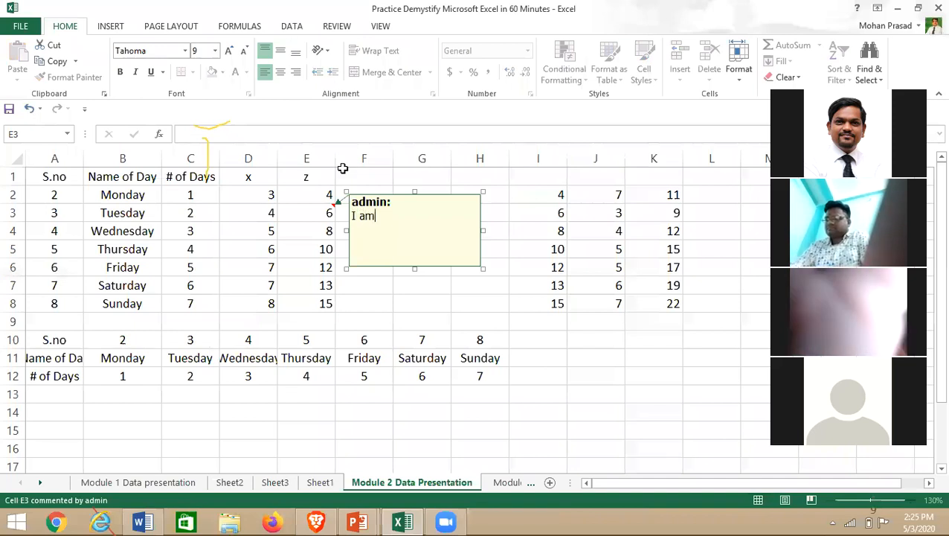
pyautogui.write(' mohan')
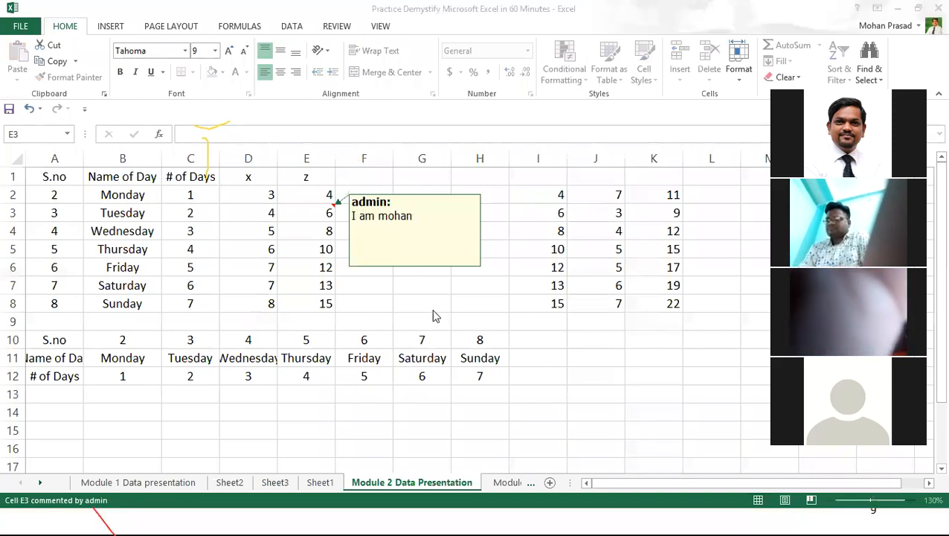
pyautogui.click(413, 298)
pyautogui.moveTo(311, 190); pyautogui.dragTo(324, 307)
pyautogui.hotkey('ctrl', 'c')
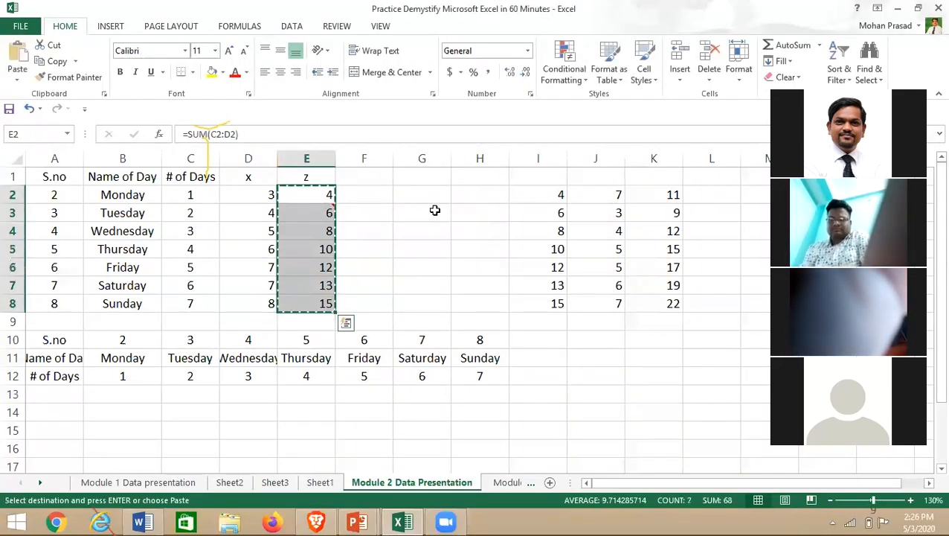
# - Paste the copied z formulas into H2:H8, where they show 0
pyautogui.click(476, 195)
pyautogui.hotkey('ctrl', 'v')
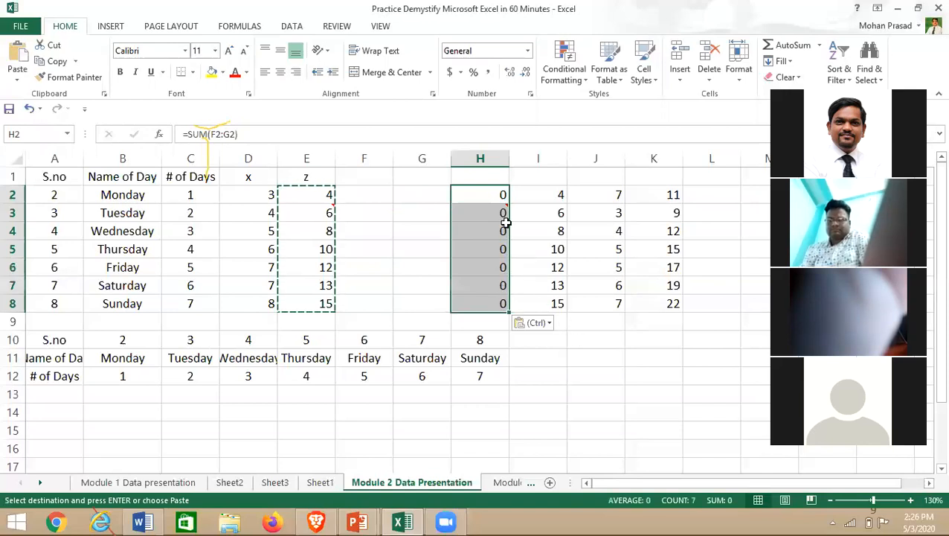
pyautogui.moveTo(490, 212)
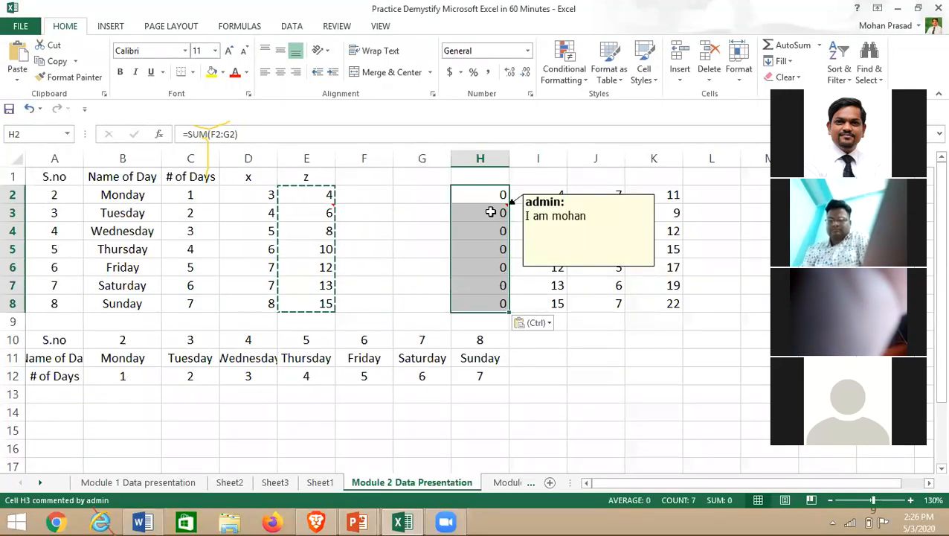
pyautogui.rightClick(491, 212)
# - Copy E8 and paste it into H2 as values only, giving the plain number 15
pyautogui.moveTo(309, 195); pyautogui.dragTo(325, 303)
pyautogui.click(326, 303)
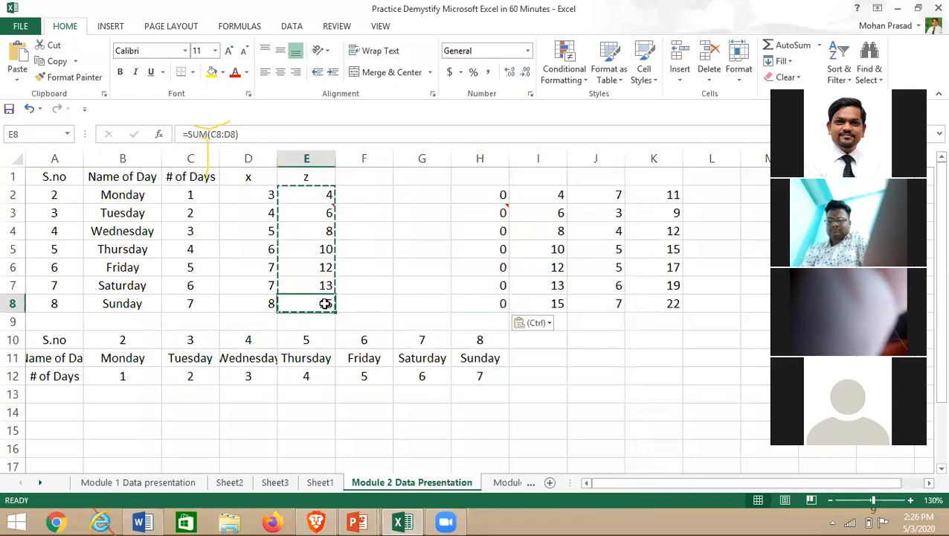
pyautogui.hotkey('ctrl', 'c')
pyautogui.moveTo(318, 192); pyautogui.dragTo(324, 303)
pyautogui.click(325, 304)
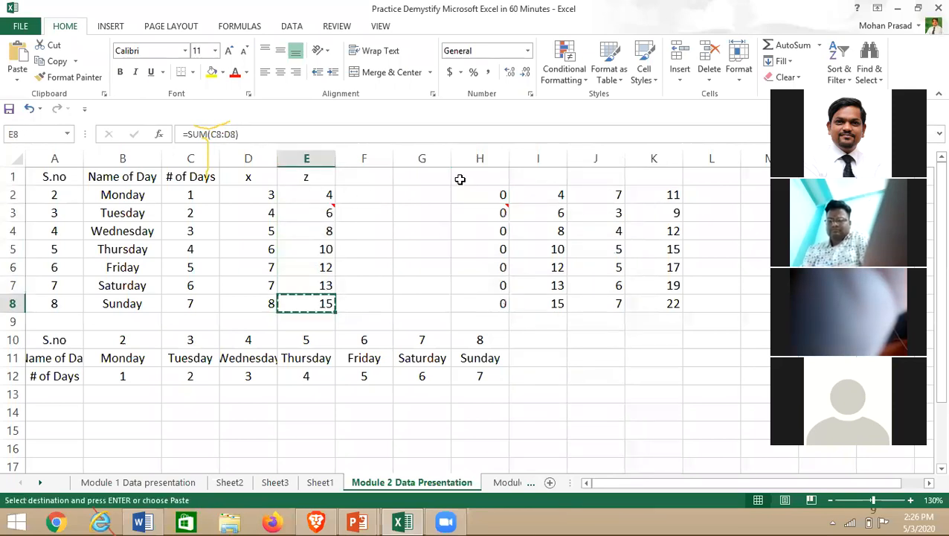
pyautogui.click(466, 196)
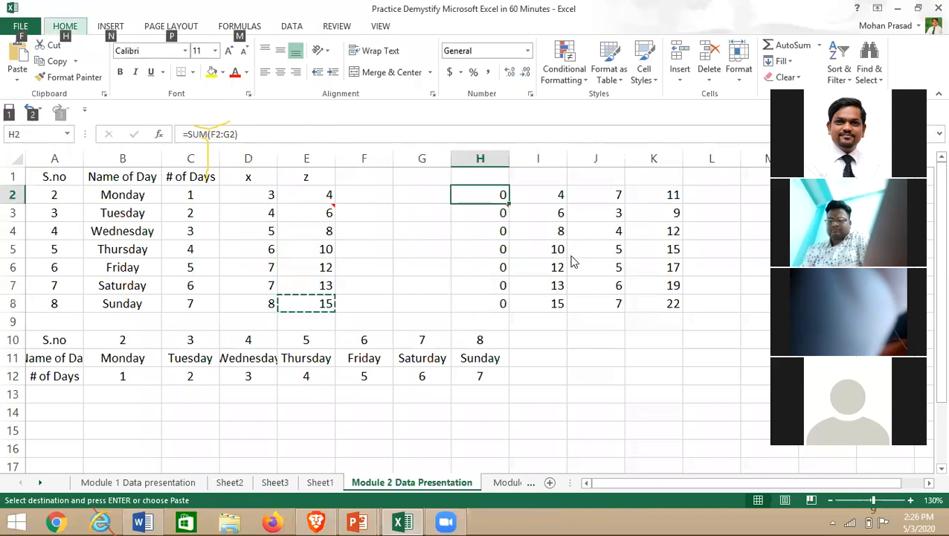
pyautogui.hotkey('ctrl', 'alt', 'v')
pyautogui.click(397, 192)
pyautogui.click(567, 335)
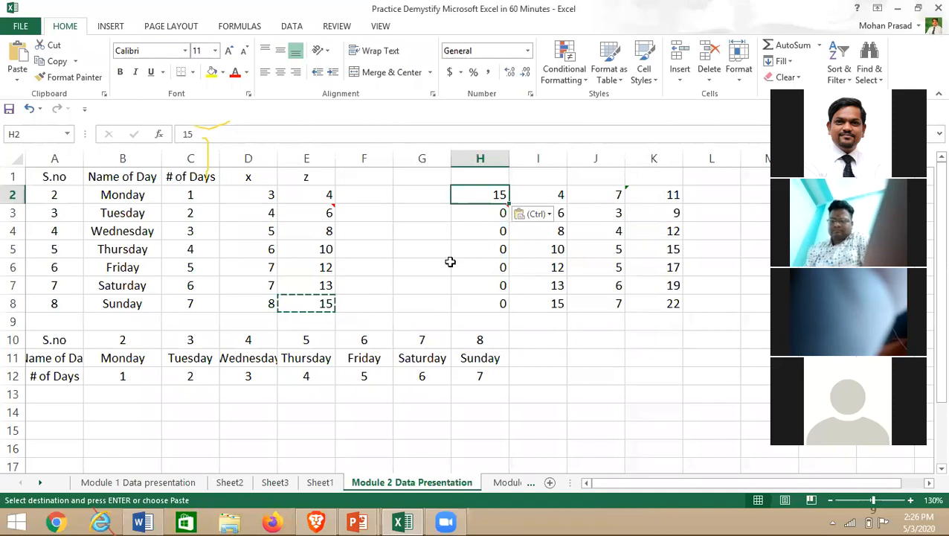
pyautogui.moveTo(324, 200); pyautogui.dragTo(328, 301)
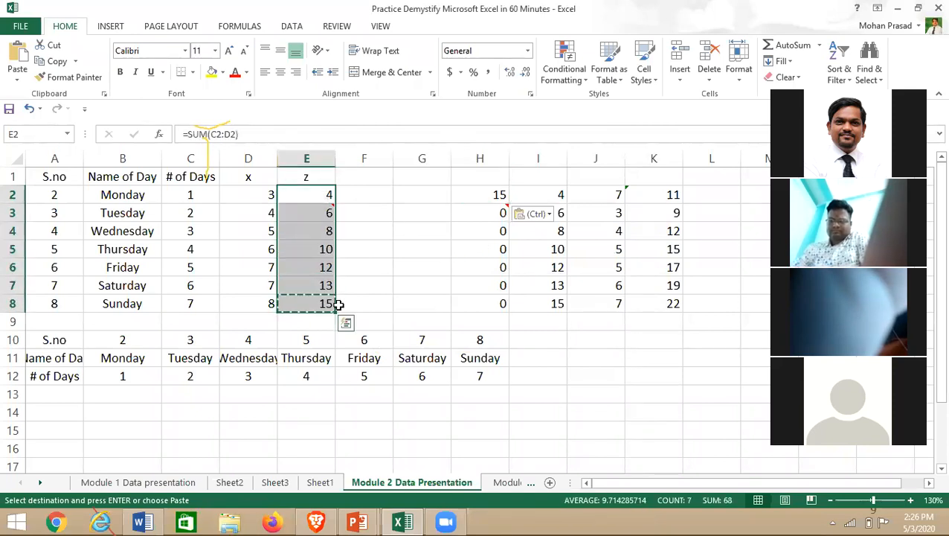
# - Paste E2:E8 as values into H2:H8, giving 4, 6, 8, 10, 12, 13, 15
pyautogui.click(485, 193)
pyautogui.hotkey('alt', 'e')
pyautogui.press('s')
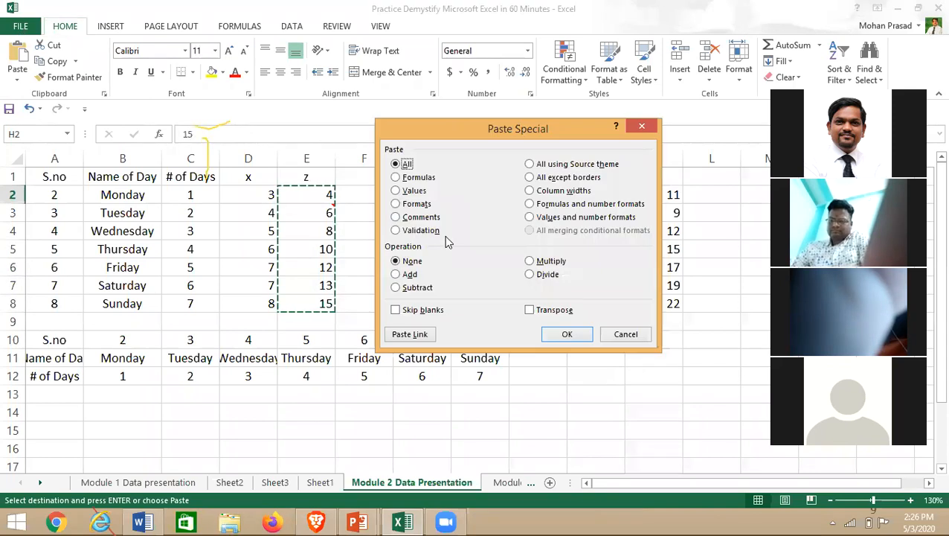
pyautogui.click(396, 191)
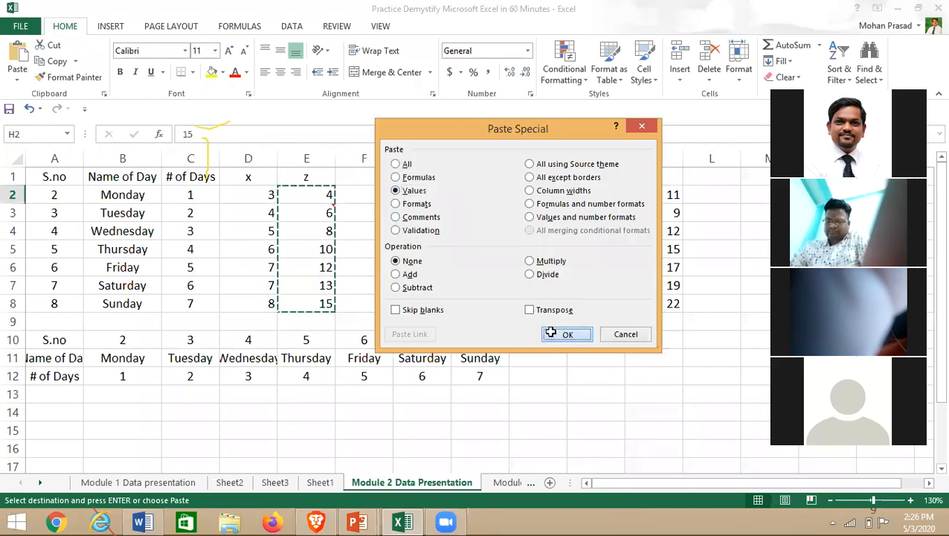
pyautogui.click(567, 334)
pyautogui.click(538, 411)
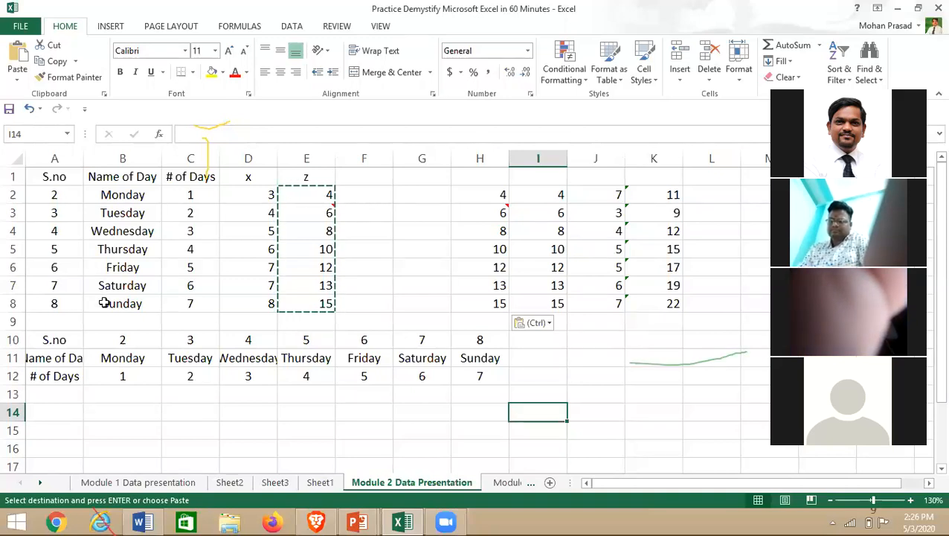
pyautogui.click(45, 339)
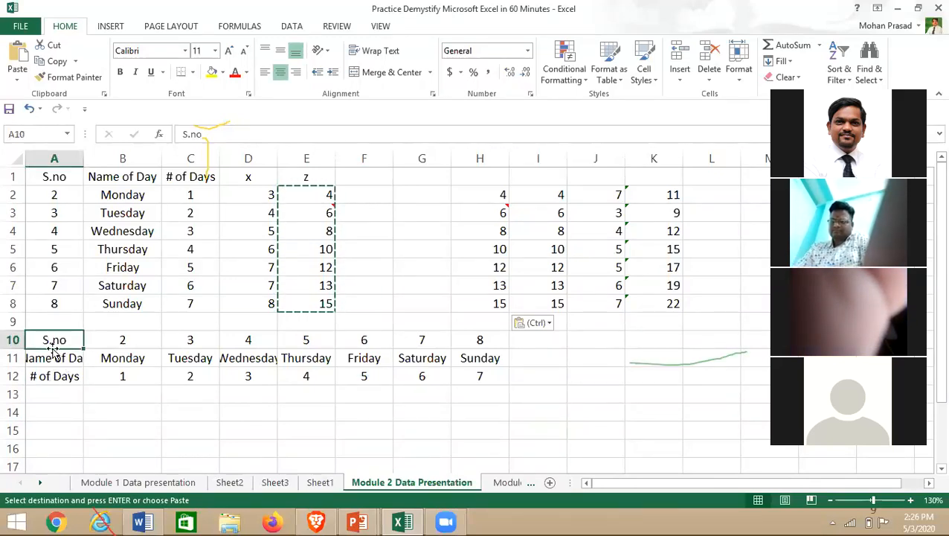
pyautogui.click(53, 380)
pyautogui.rightClick(54, 381)
pyautogui.press('Escape')
pyautogui.click(112, 359)
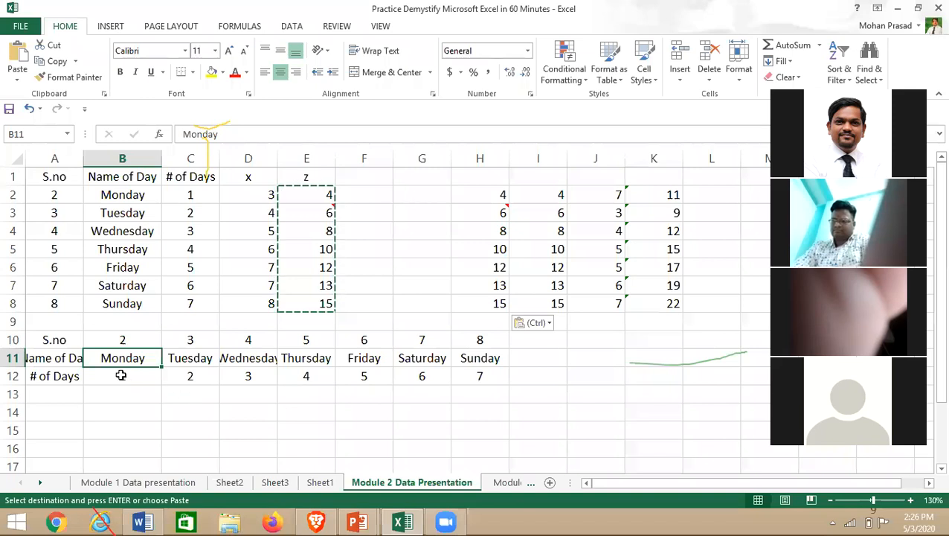
pyautogui.click(318, 421)
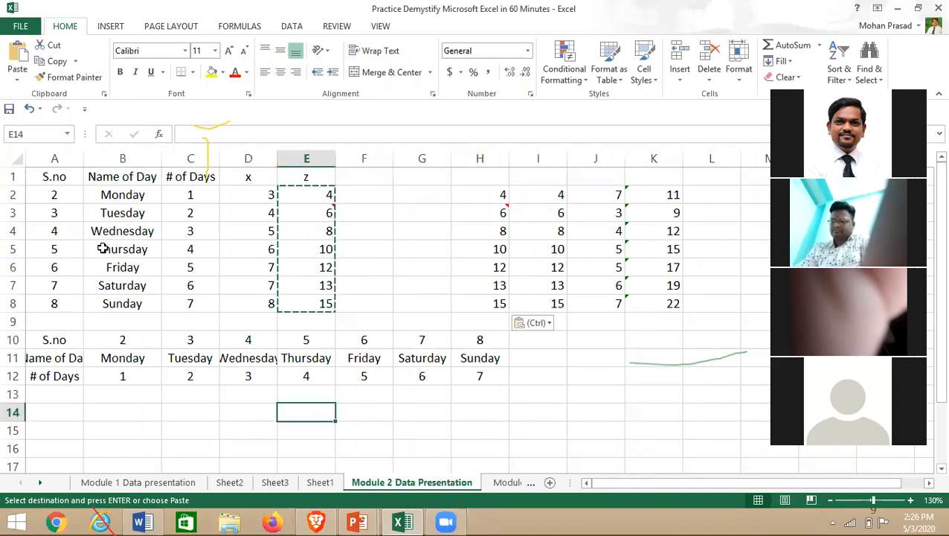
# - Copy the days table A1:C8 and paste it transposed starting at A14
pyautogui.moveTo(42, 178); pyautogui.dragTo(186, 304)
pyautogui.hotkey('ctrl', 'c')
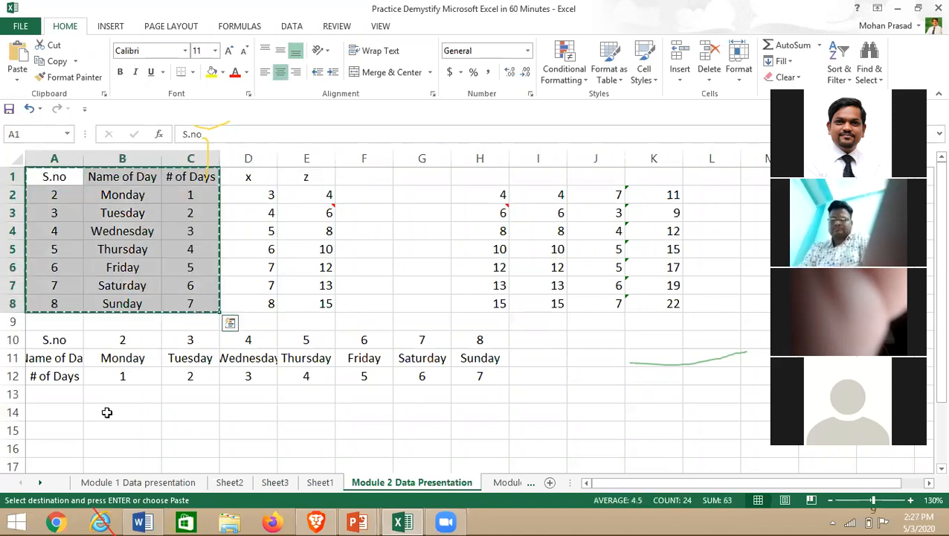
pyautogui.click(38, 411)
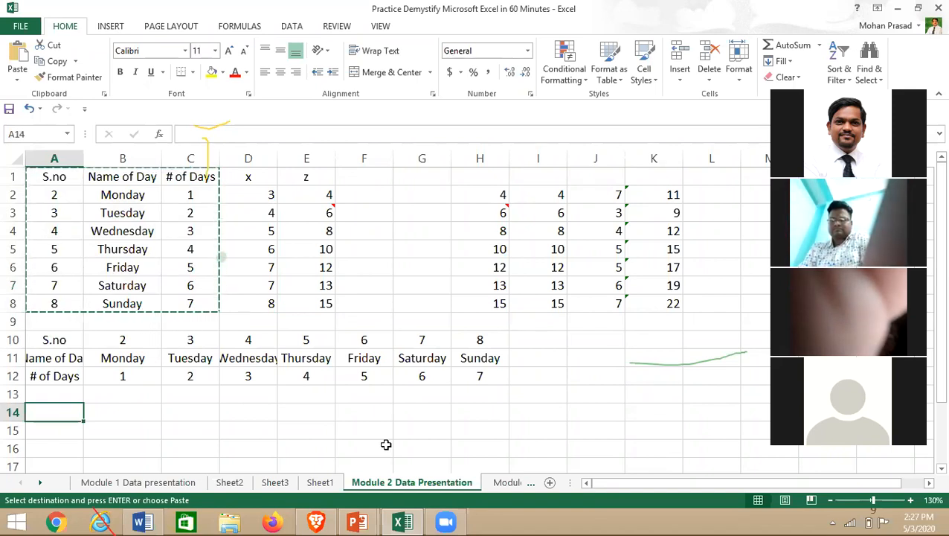
pyautogui.hotkey('ctrl', 'alt', 'v')
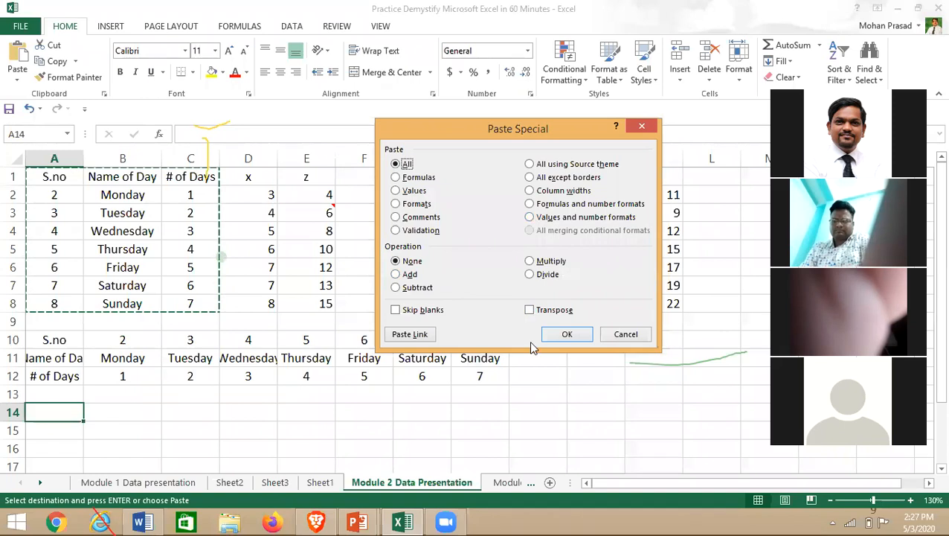
pyautogui.click(530, 310)
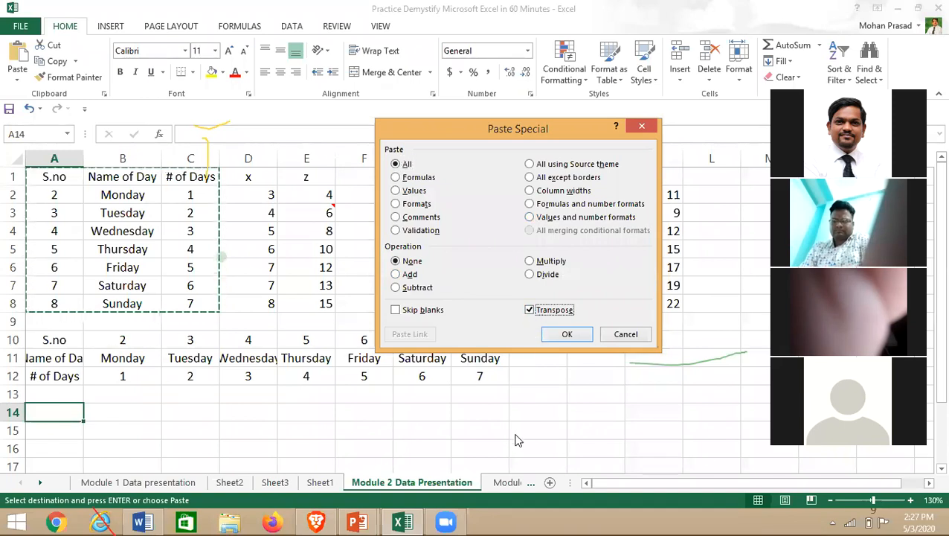
pyautogui.click(568, 335)
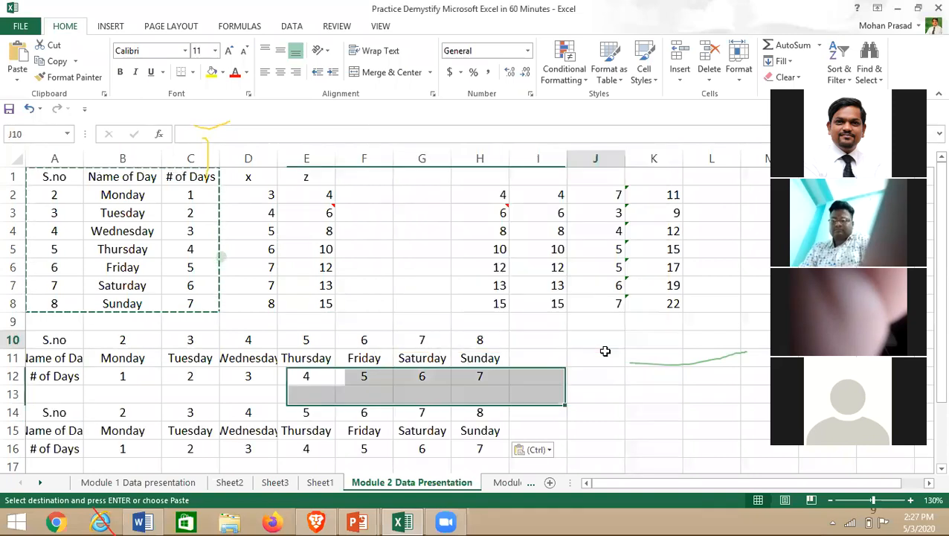
pyautogui.hotkey('alt', 'Tab')
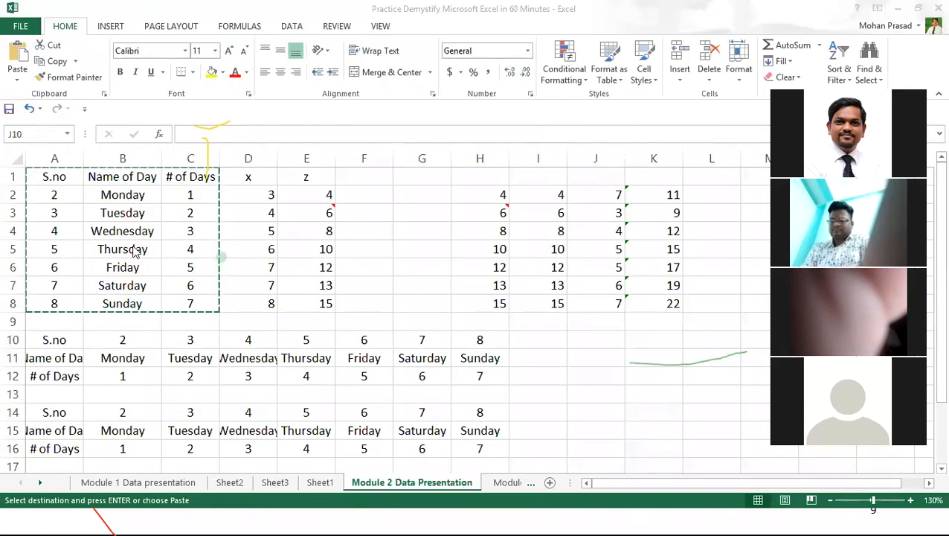
pyautogui.hotkey('alt', 'Tab')
# - Look over A14 and Friday in B6, then select cell A3 holding S.no 3
pyautogui.click(63, 408)
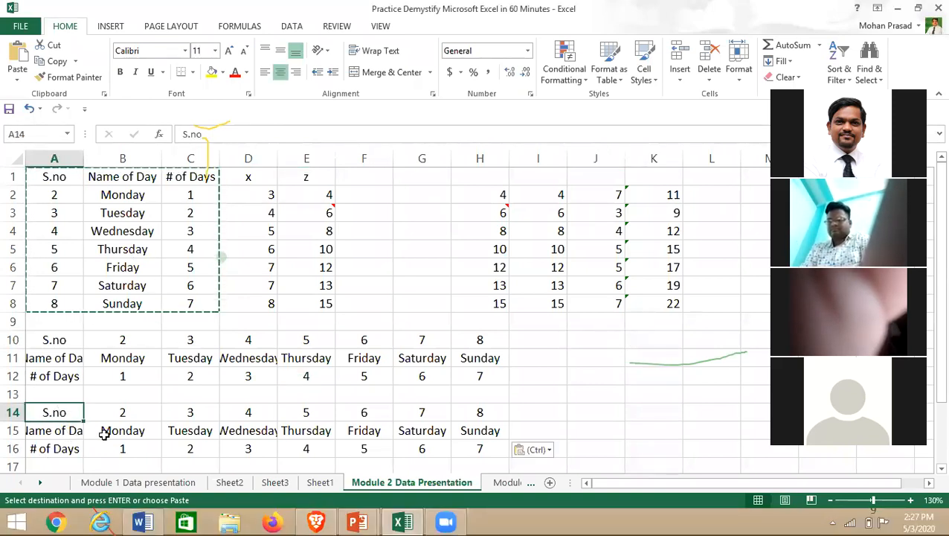
pyautogui.click(123, 267)
pyautogui.moveTo(357, 521)
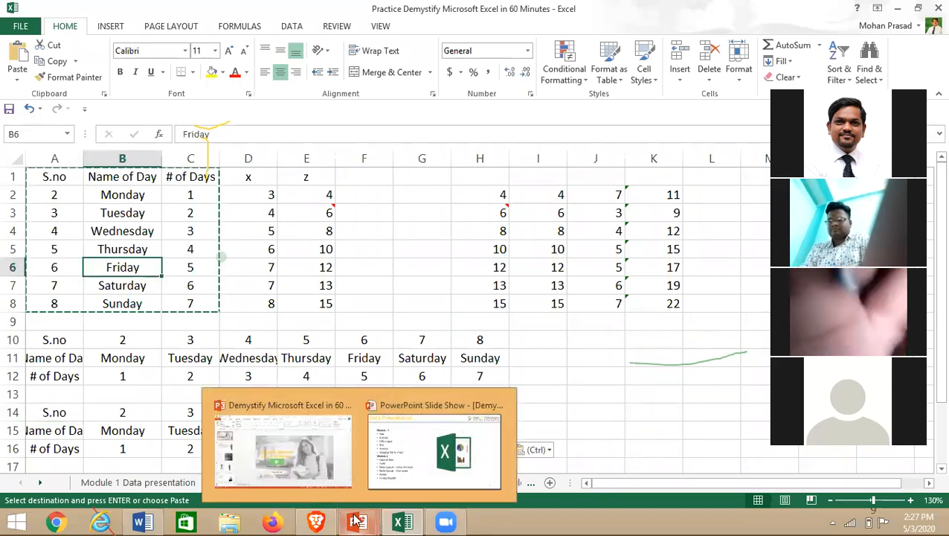
pyautogui.click(39, 214)
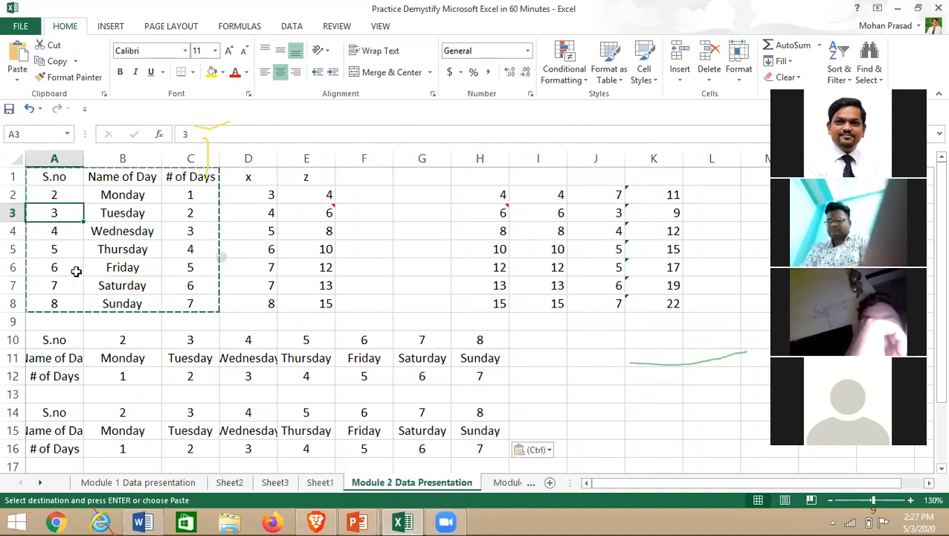
pyautogui.press('Delete')
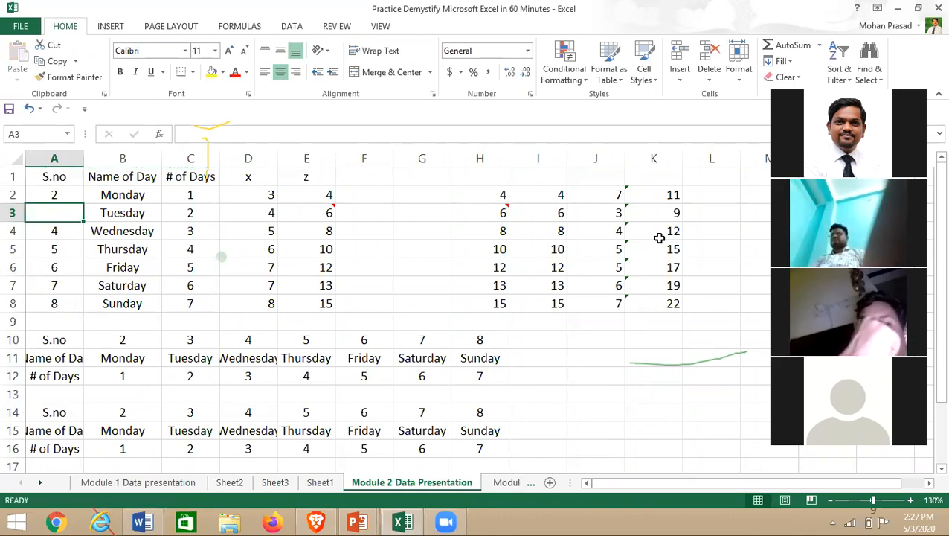
pyautogui.press('Down')
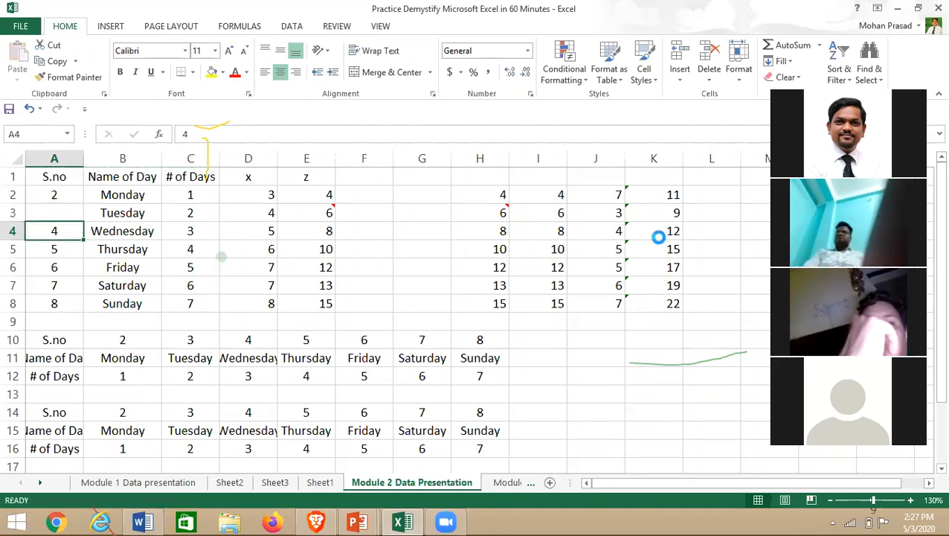
pyautogui.press('Delete')
pyautogui.click(115, 231)
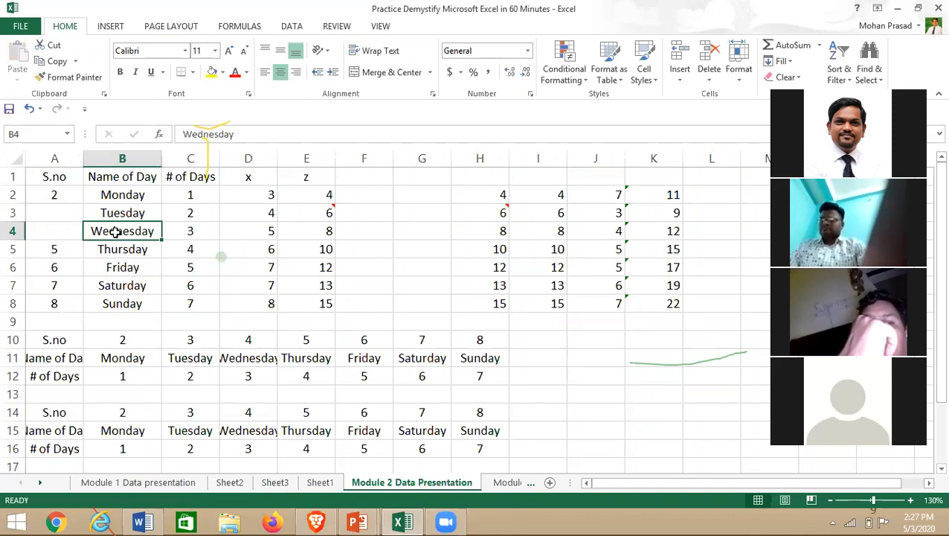
pyautogui.rightClick(115, 232)
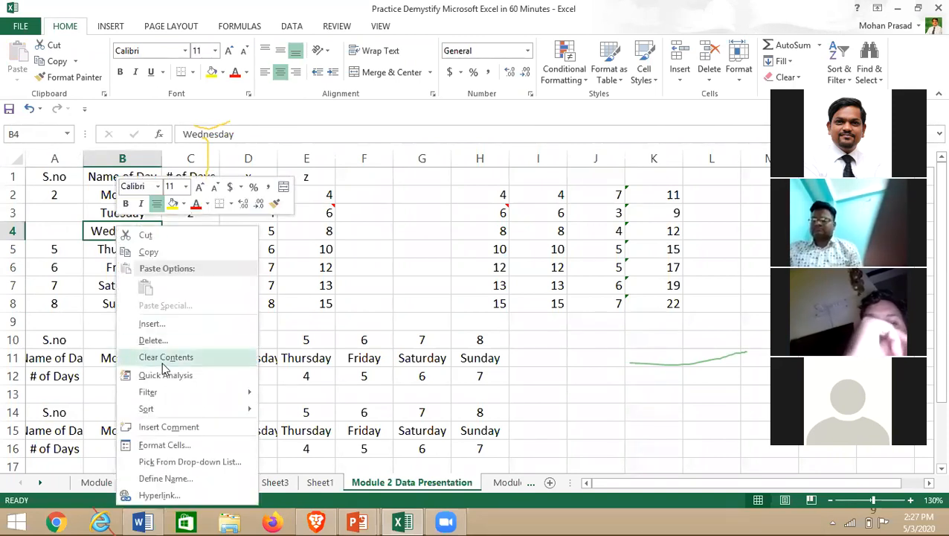
pyautogui.rightClick(90, 226)
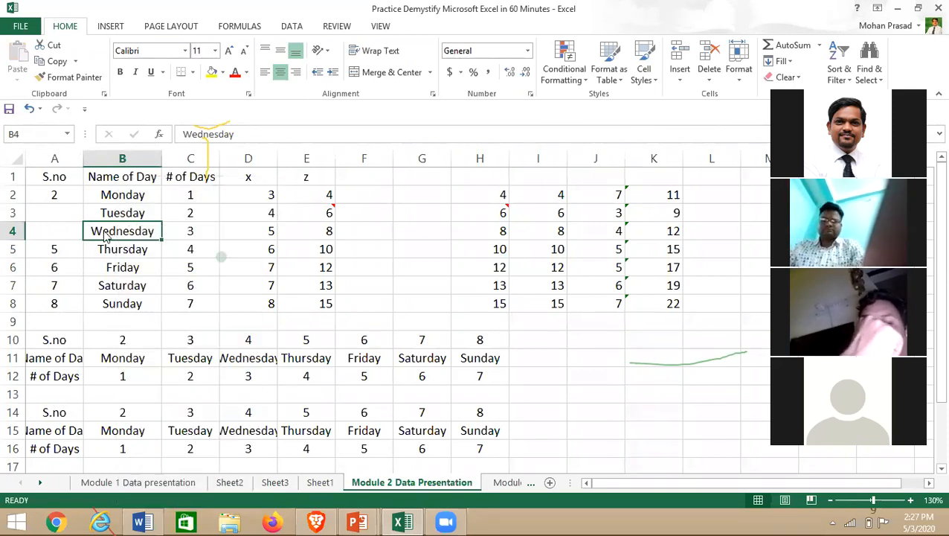
pyautogui.click(84, 224)
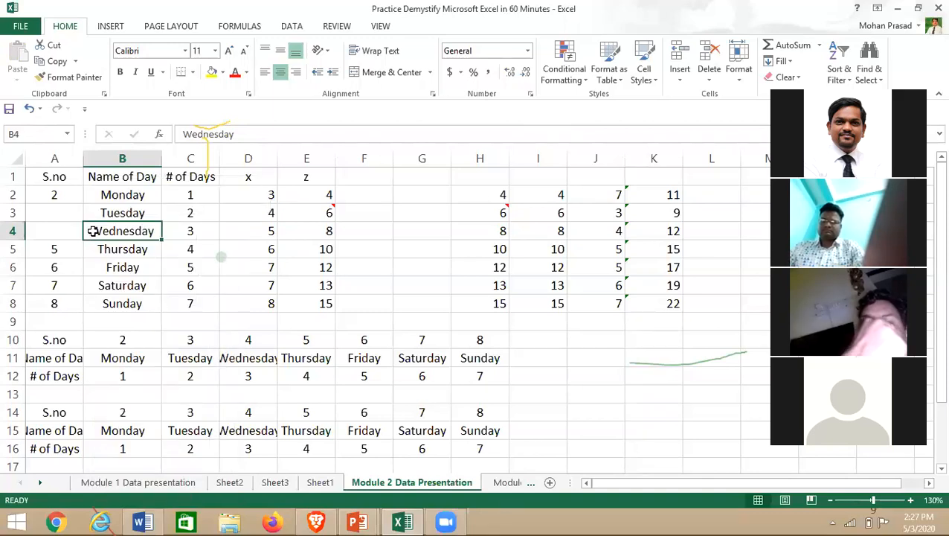
pyautogui.rightClick(92, 230)
pyautogui.click(143, 340)
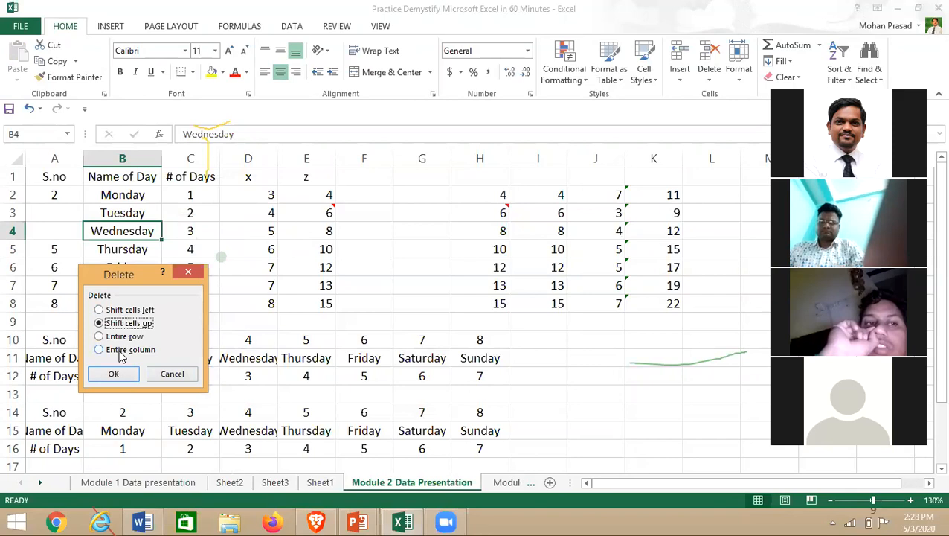
pyautogui.click(189, 378)
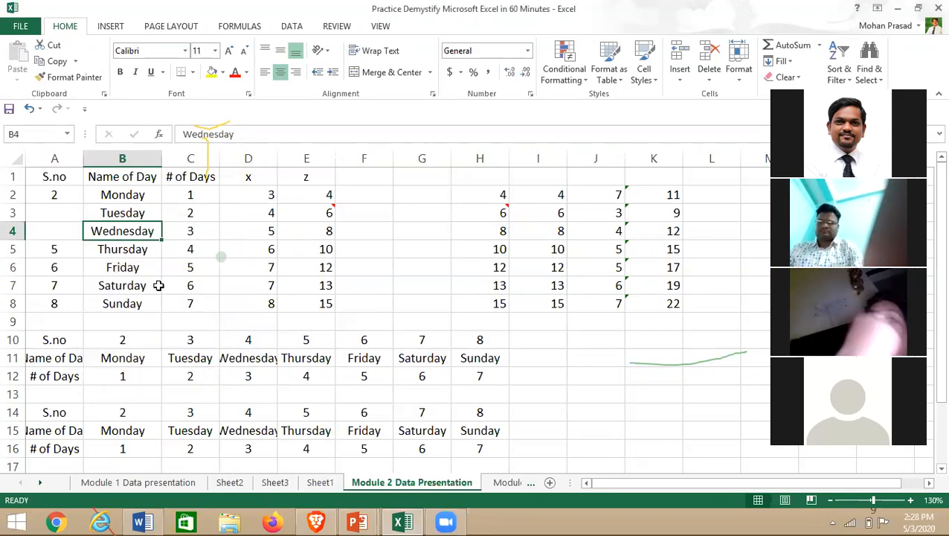
pyautogui.click(11, 230)
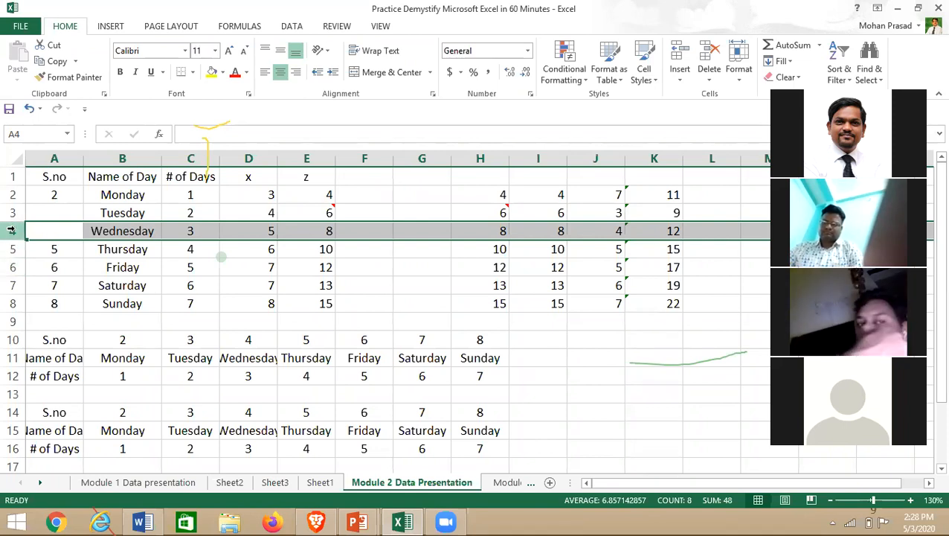
pyautogui.rightClick(10, 230)
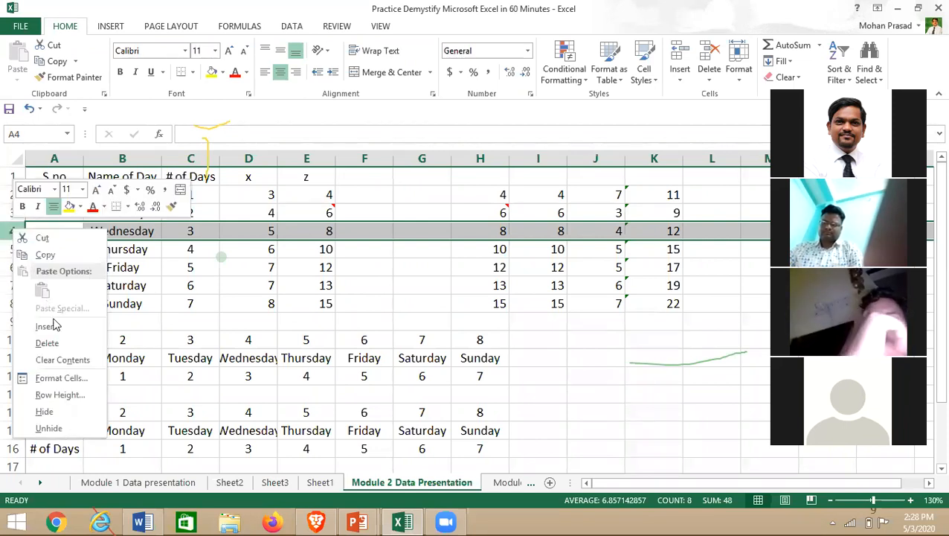
pyautogui.click(61, 347)
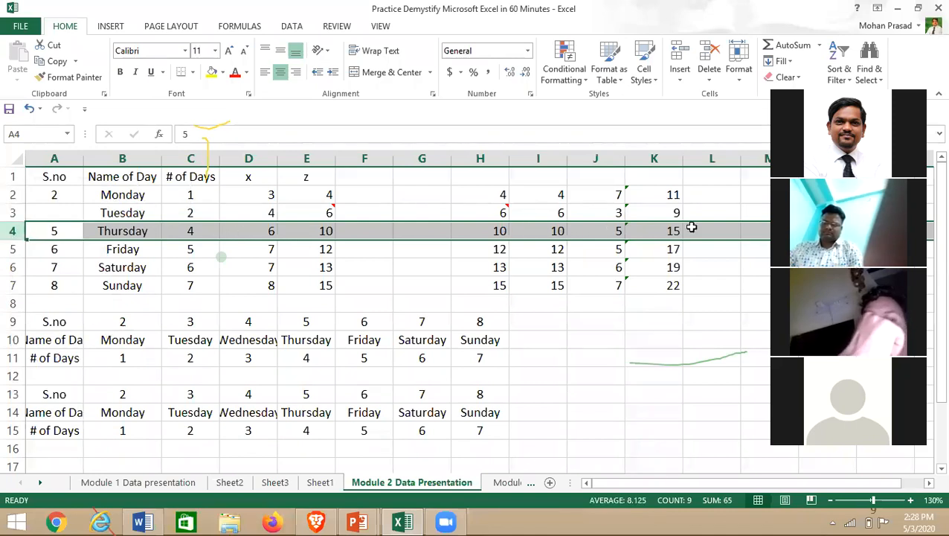
pyautogui.click(198, 158)
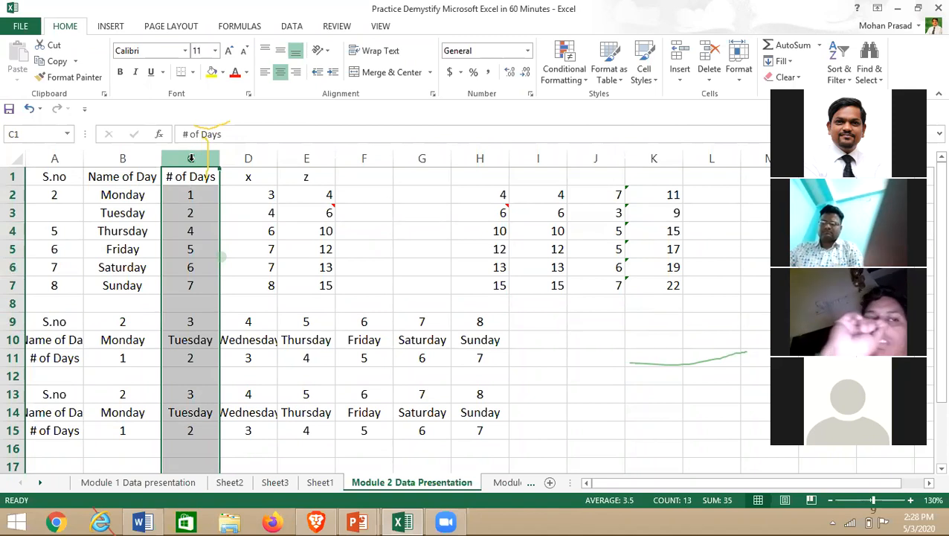
pyautogui.rightClick(192, 159)
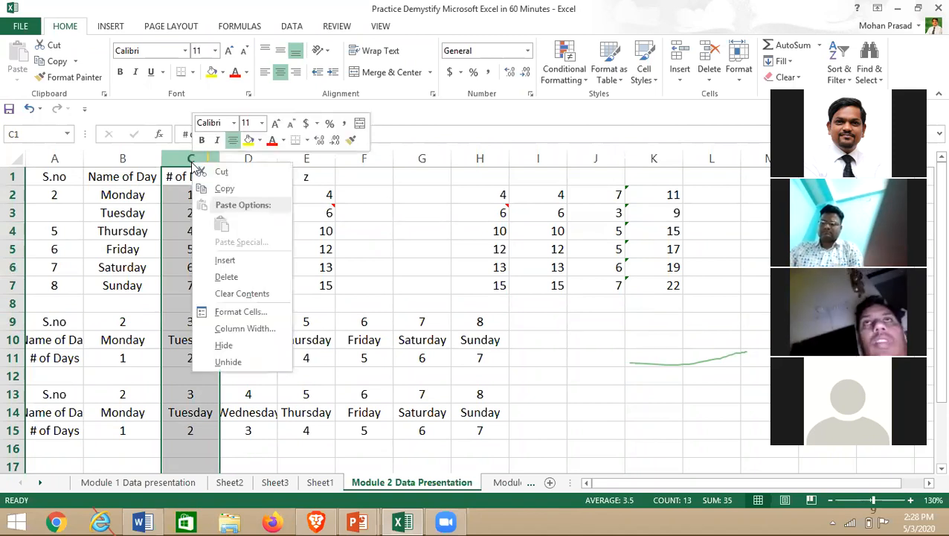
pyautogui.click(223, 276)
pyautogui.click(316, 283)
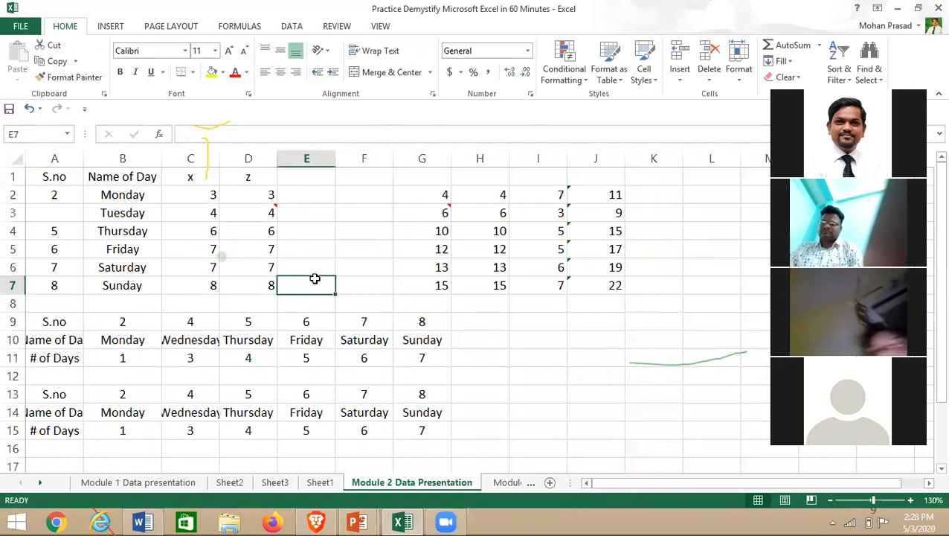
pyautogui.hotkey('ctrl', 'z')
pyautogui.hotkey('ctrl', 'z')
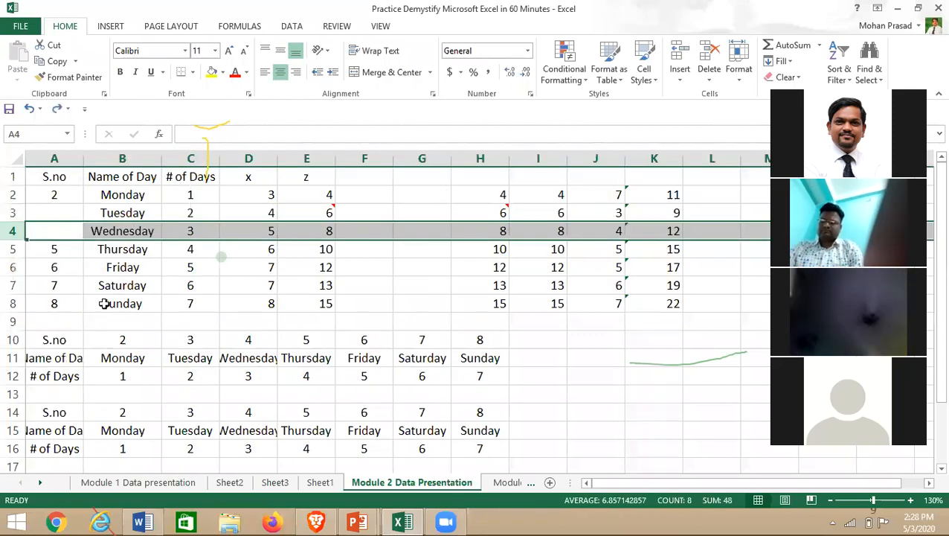
pyautogui.hotkey('ctrl', 'z')
pyautogui.click(111, 267)
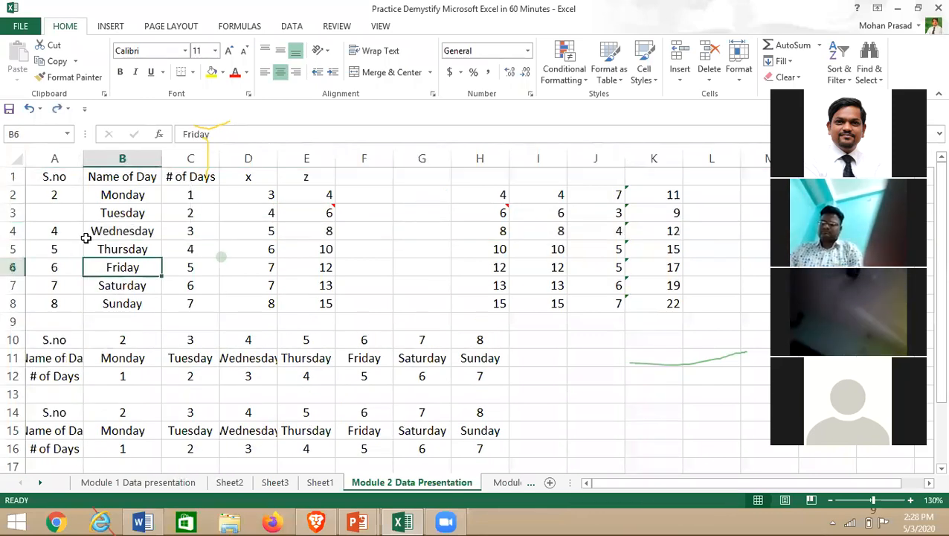
# - Clear the 3 from A3 and delete that cell, shifting column A's S.no values up
pyautogui.click(53, 212)
pyautogui.press('Delete')
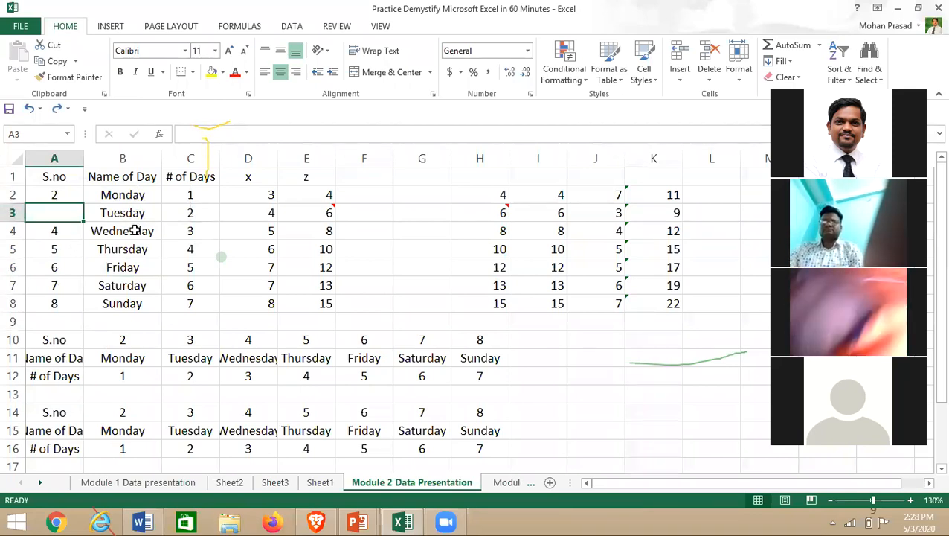
pyautogui.click(51, 233)
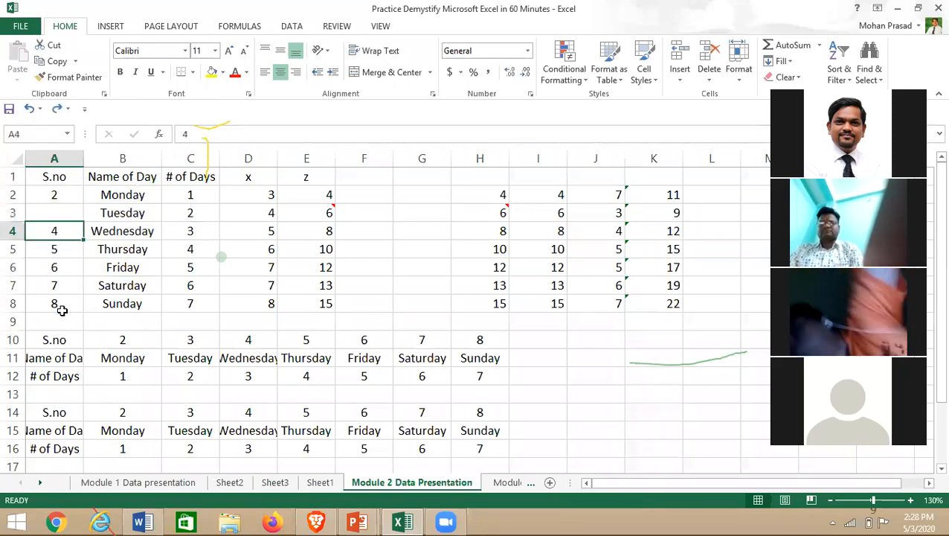
pyautogui.click(41, 212)
pyautogui.rightClick(41, 213)
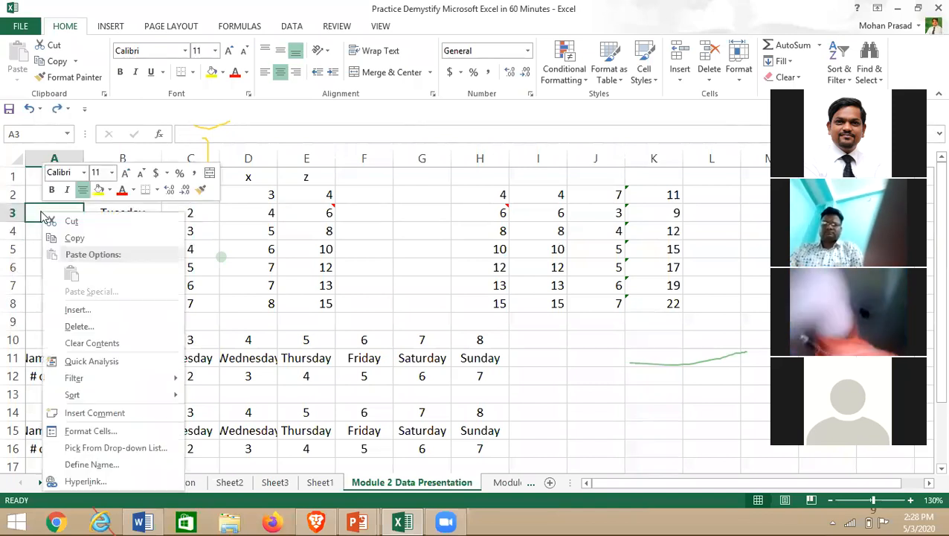
pyautogui.click(32, 214)
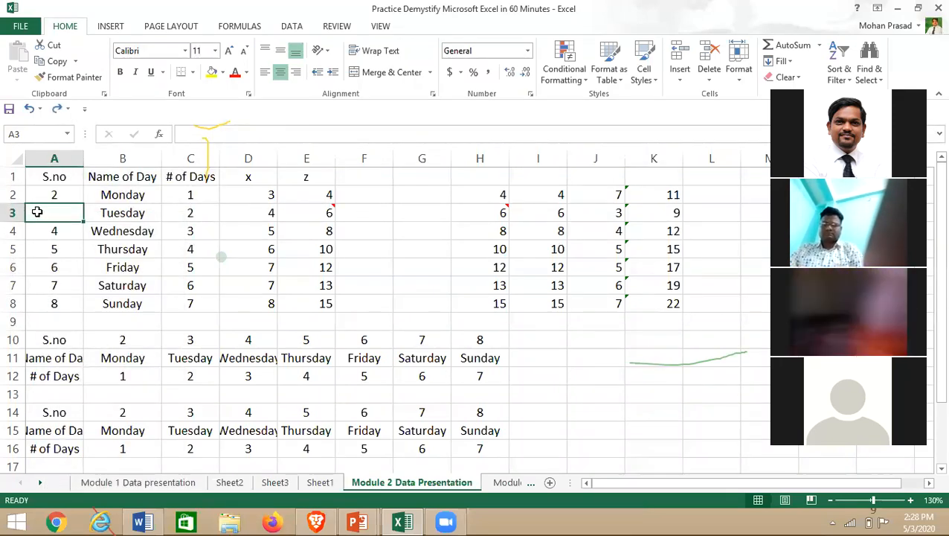
pyautogui.rightClick(38, 212)
pyautogui.click(75, 328)
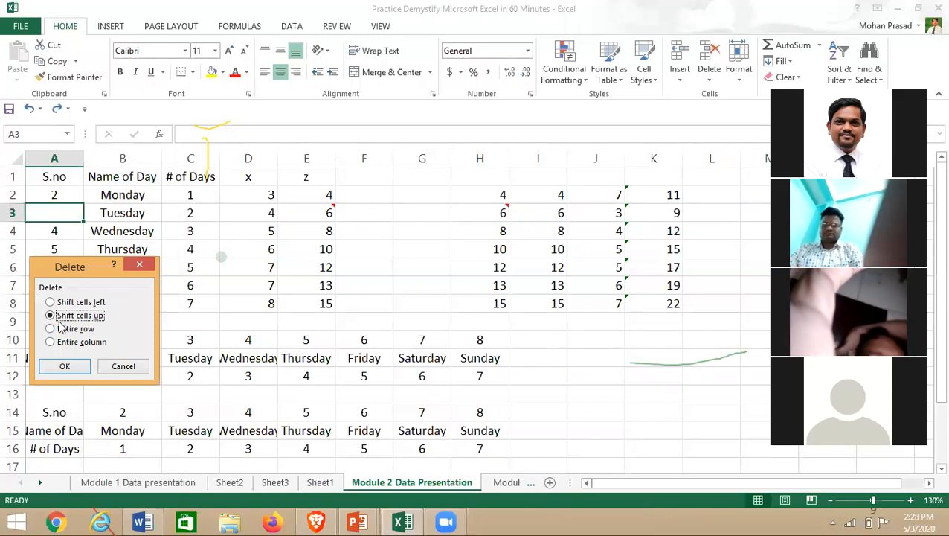
pyautogui.click(64, 366)
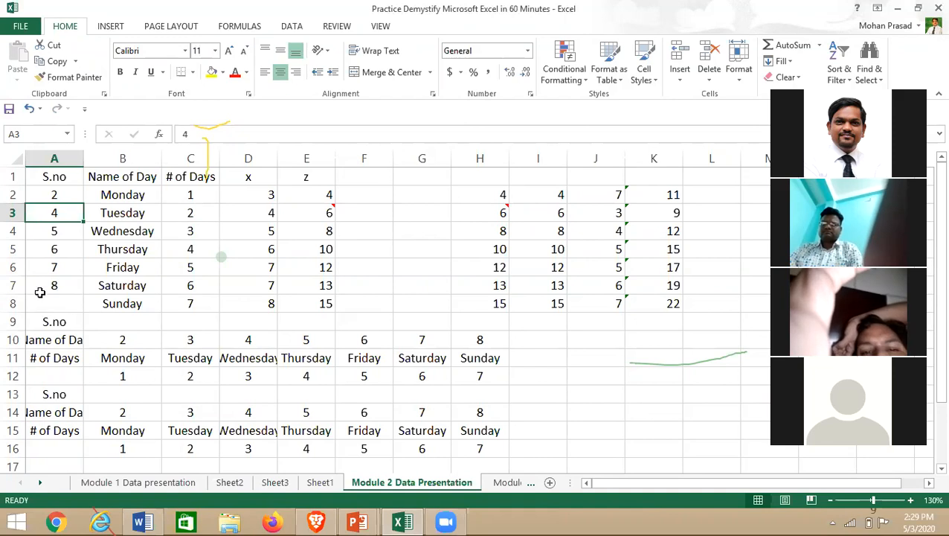
pyautogui.click(357, 521)
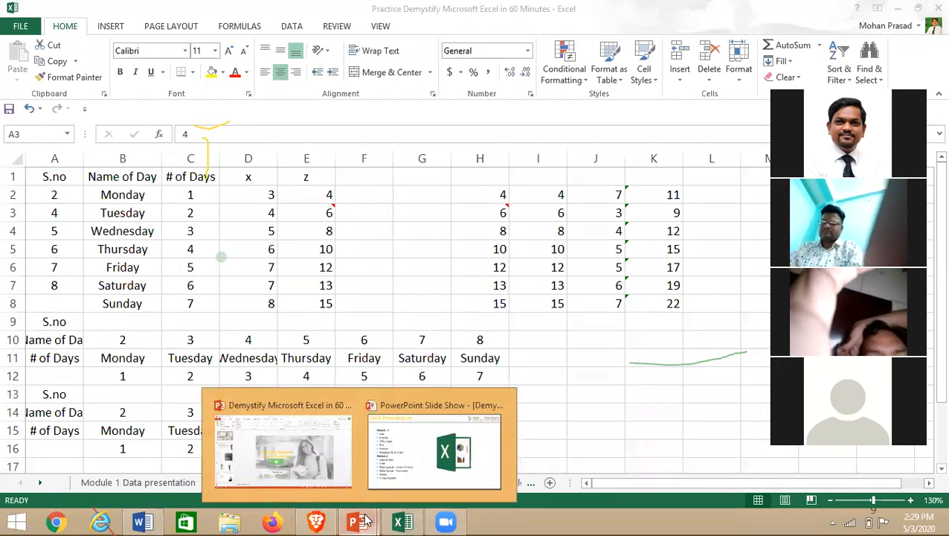
# - Run the PowerPoint slide show to the Formatting & Editing slide, then return to Excel
pyautogui.rightClick(311, 476)
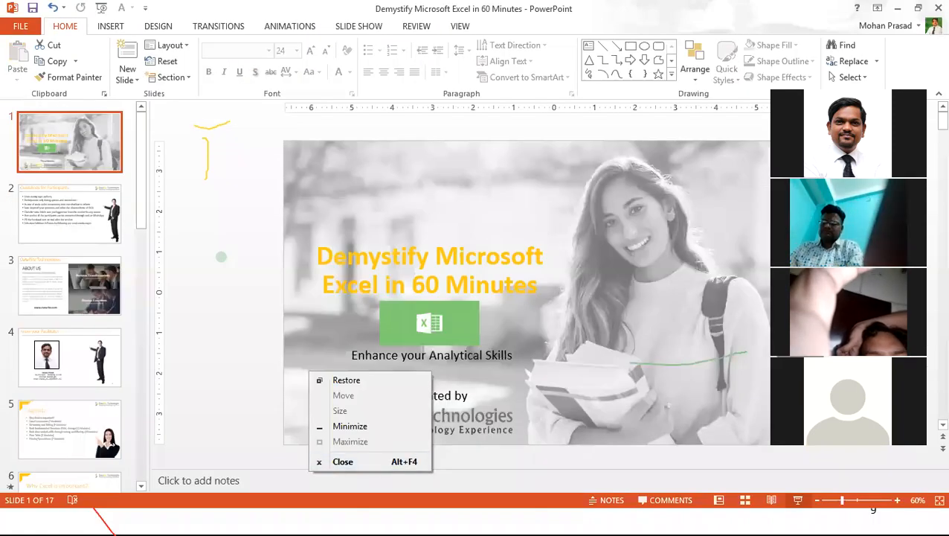
pyautogui.click(438, 255)
pyautogui.hotkey('alt', 'Tab')
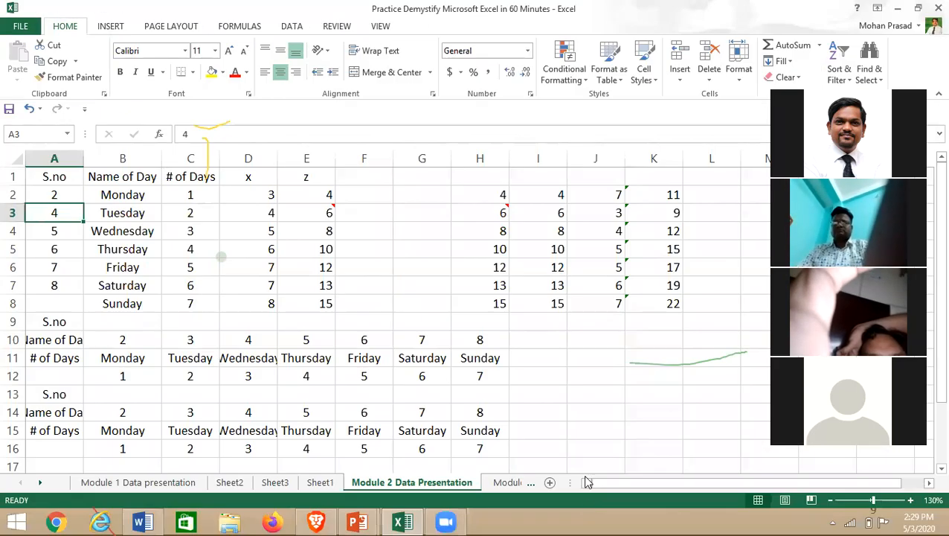
pyautogui.click(316, 521)
pyautogui.moveTo(359, 521)
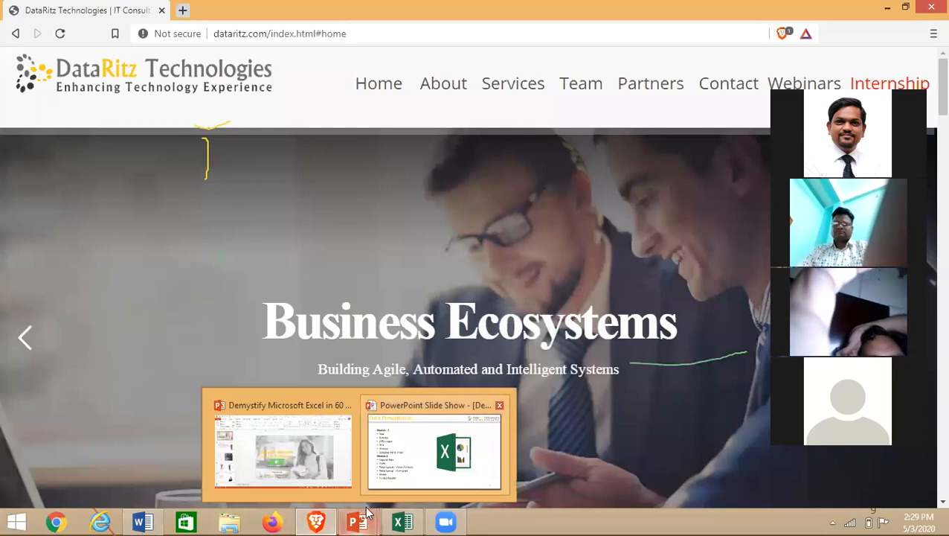
pyautogui.click(320, 495)
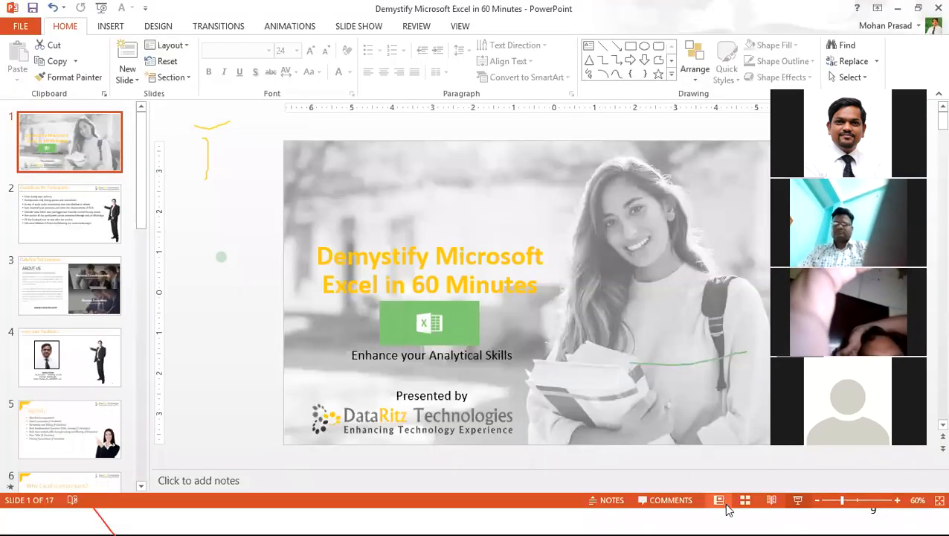
pyautogui.click(797, 500)
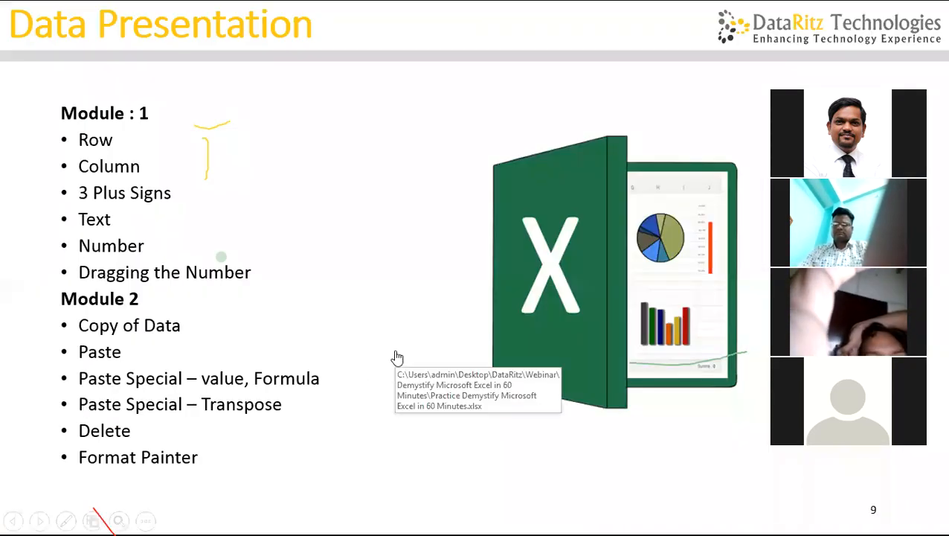
pyautogui.press('Right')
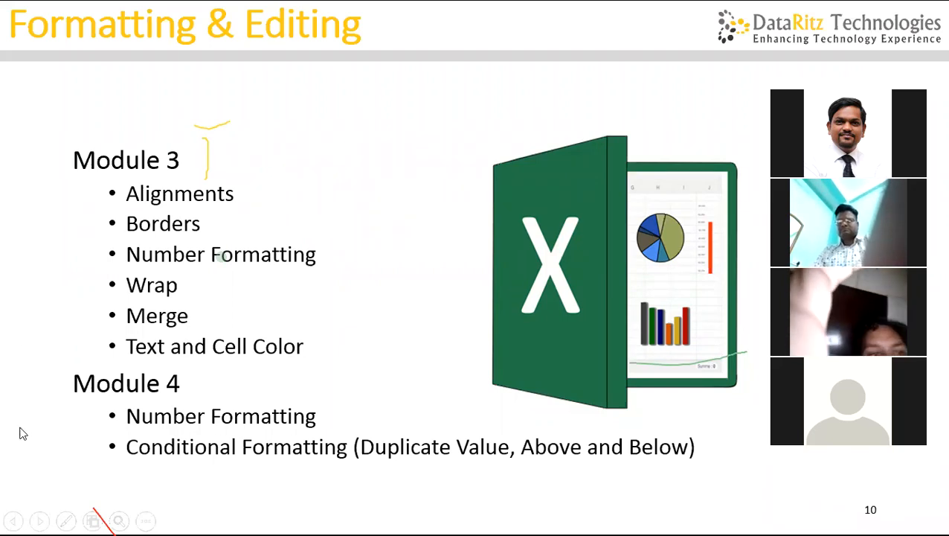
pyautogui.hotkey('alt', 'Tab')
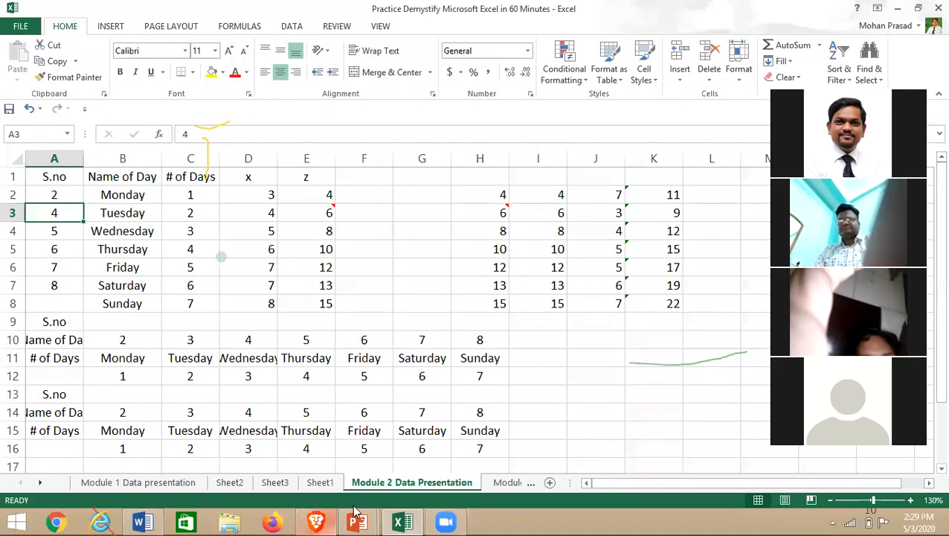
# - Go to the Module 3 Formatting and Editing sheet and return to cell A1
pyautogui.rightClick(501, 482)
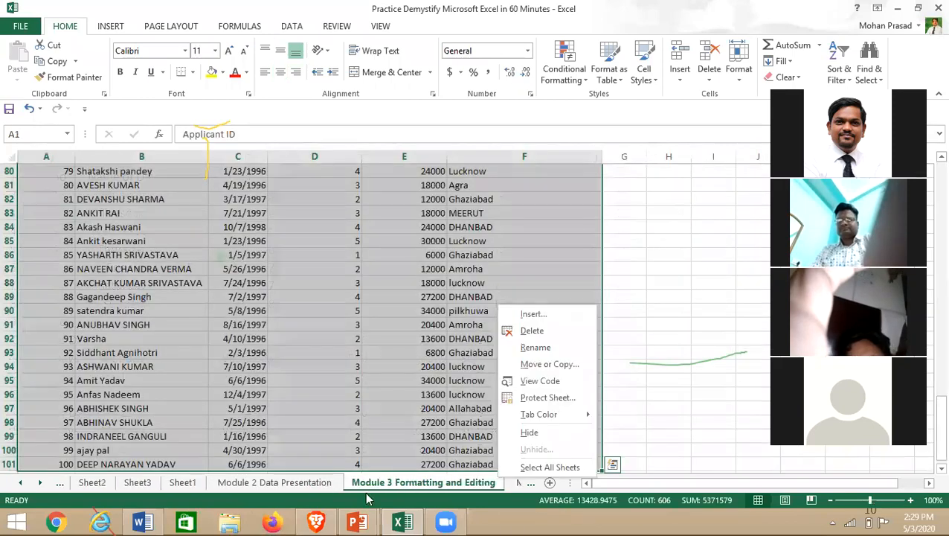
pyautogui.click(320, 400)
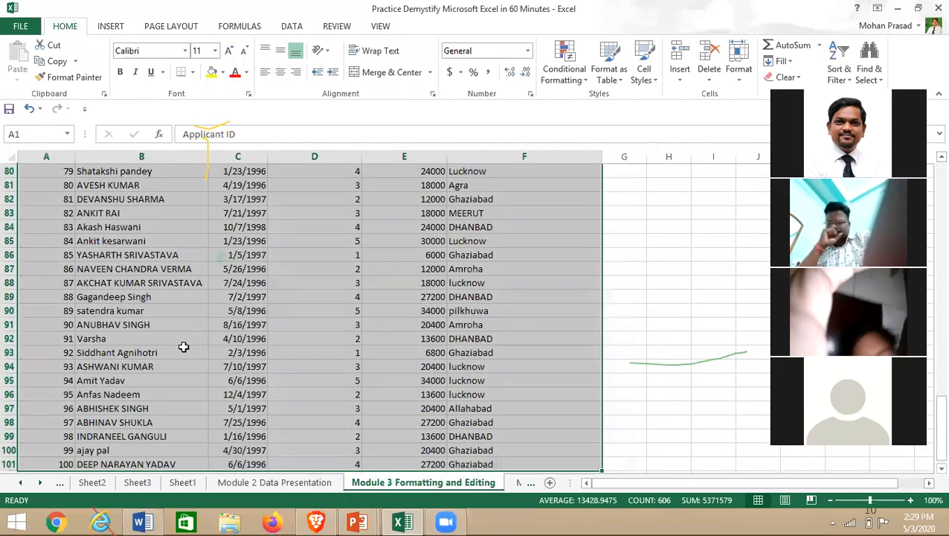
pyautogui.click(130, 307)
pyautogui.scroll(20, 129, 307)
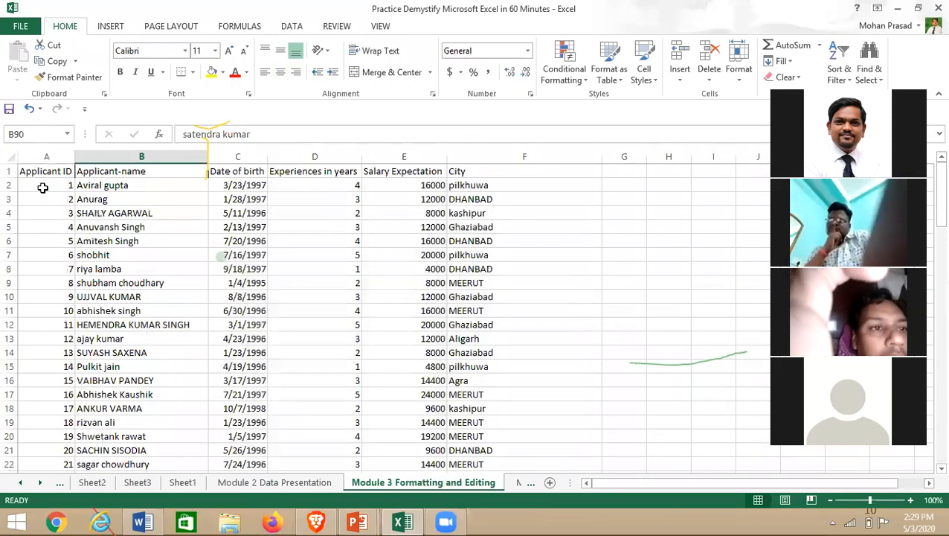
pyautogui.click(46, 255)
pyautogui.click(12, 161)
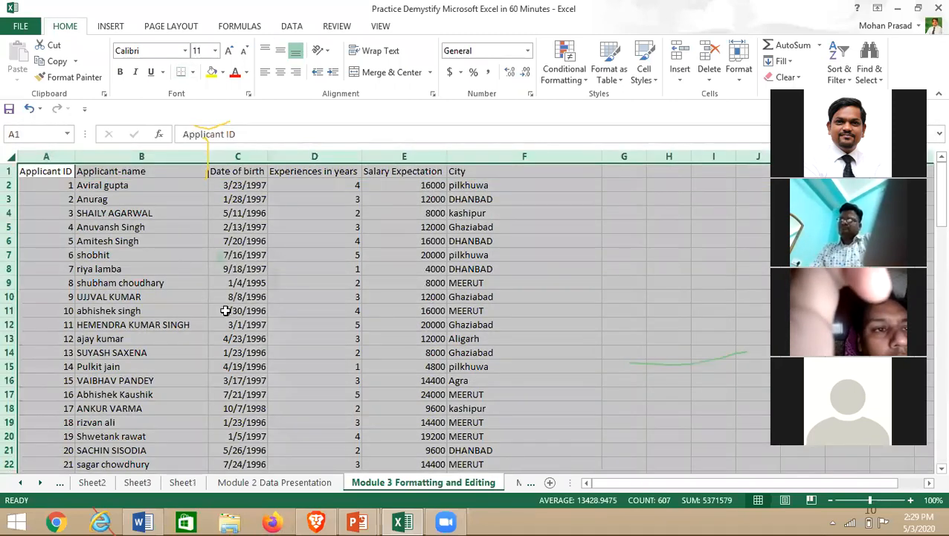
pyautogui.click(171, 269)
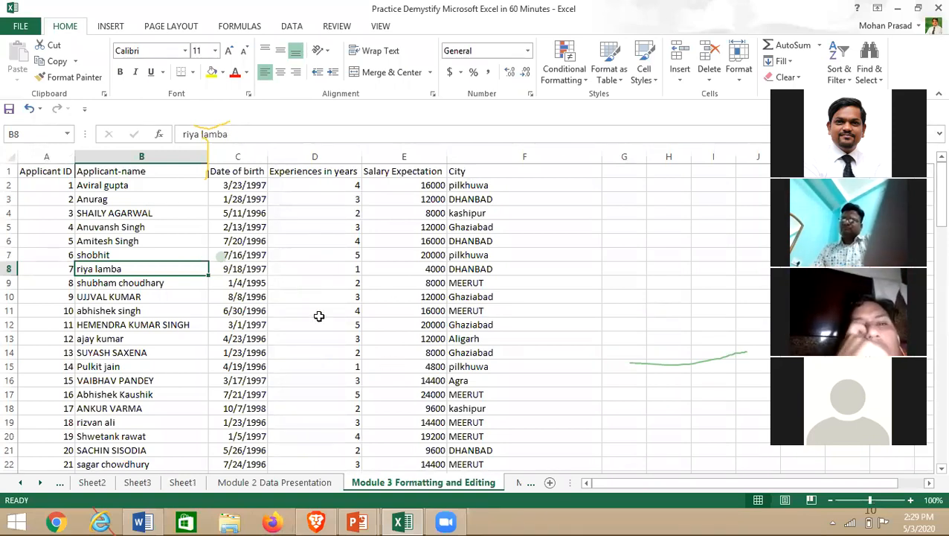
pyautogui.click(120, 352)
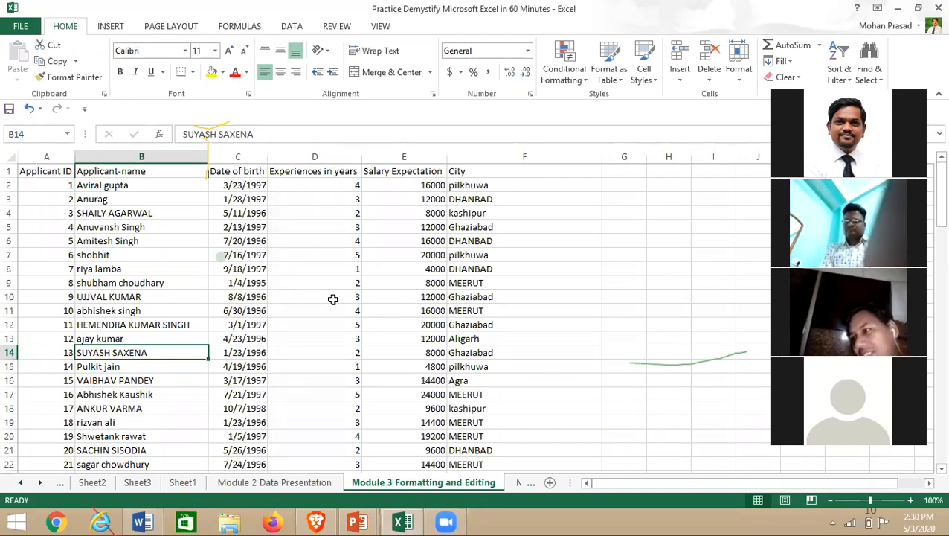
pyautogui.hotkey('ctrl', 'Home')
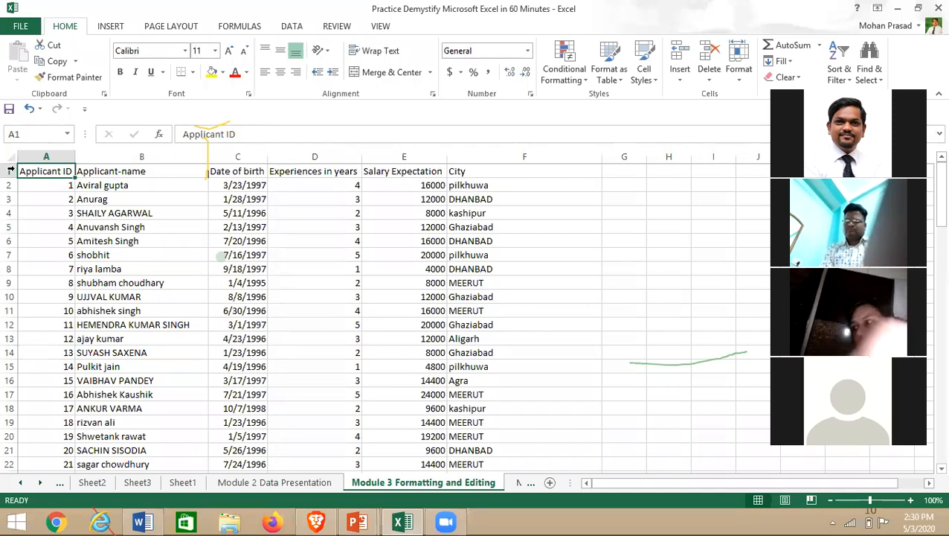
# - Centre-align everything in A1:F101, undoing a stray right alignment
pyautogui.moveTo(26, 172); pyautogui.dragTo(595, 422)
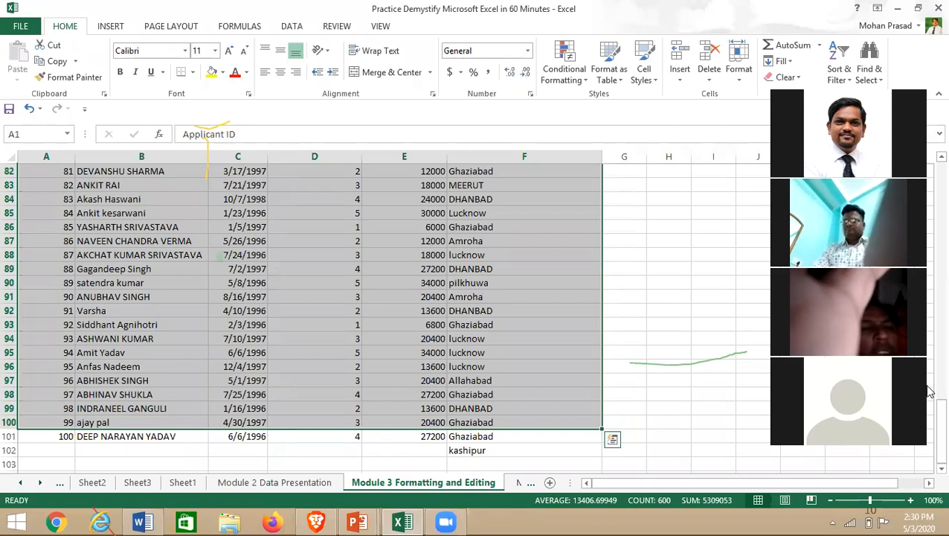
pyautogui.hotkey('shift', 'Down')
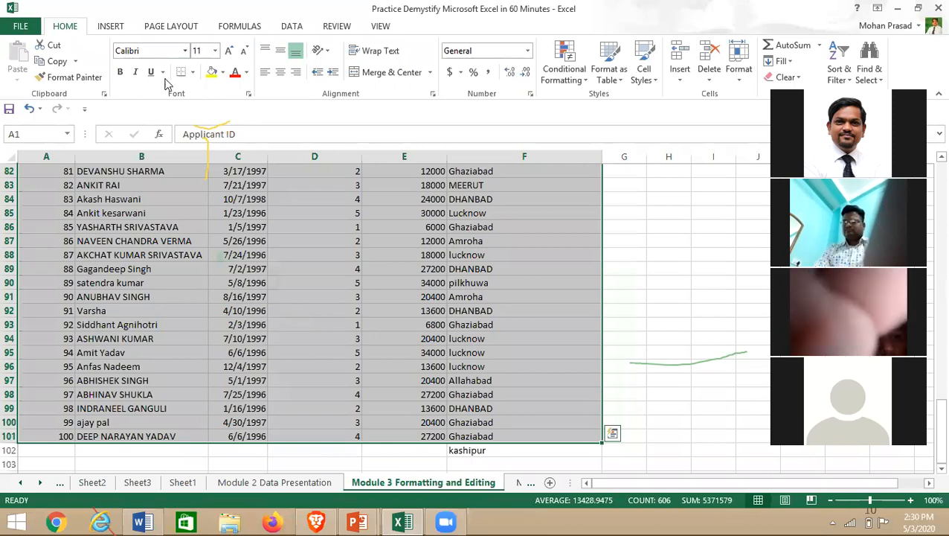
pyautogui.click(282, 75)
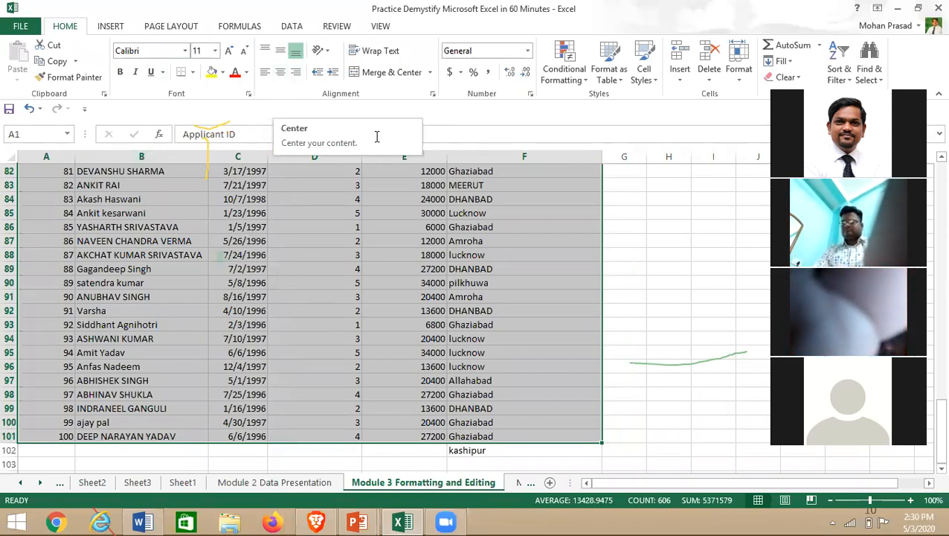
pyautogui.click(279, 75)
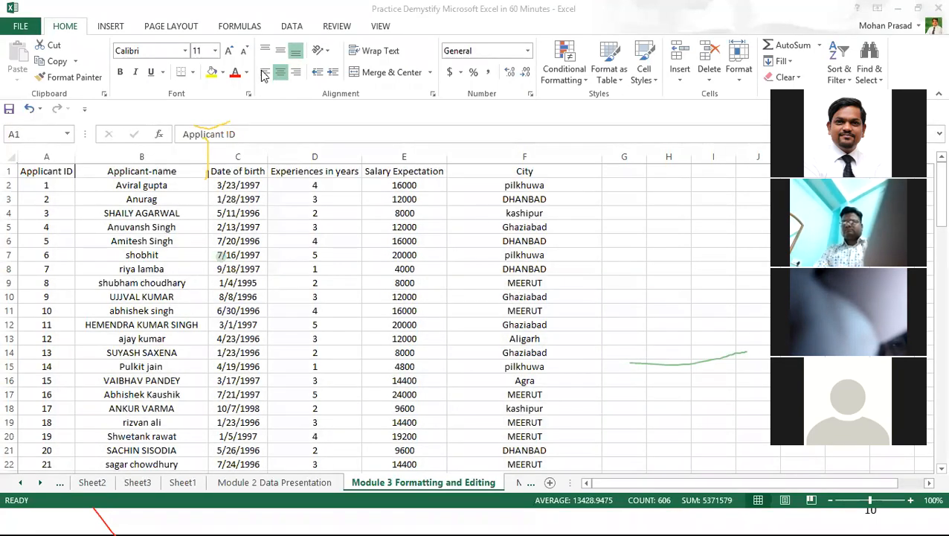
pyautogui.click(264, 72)
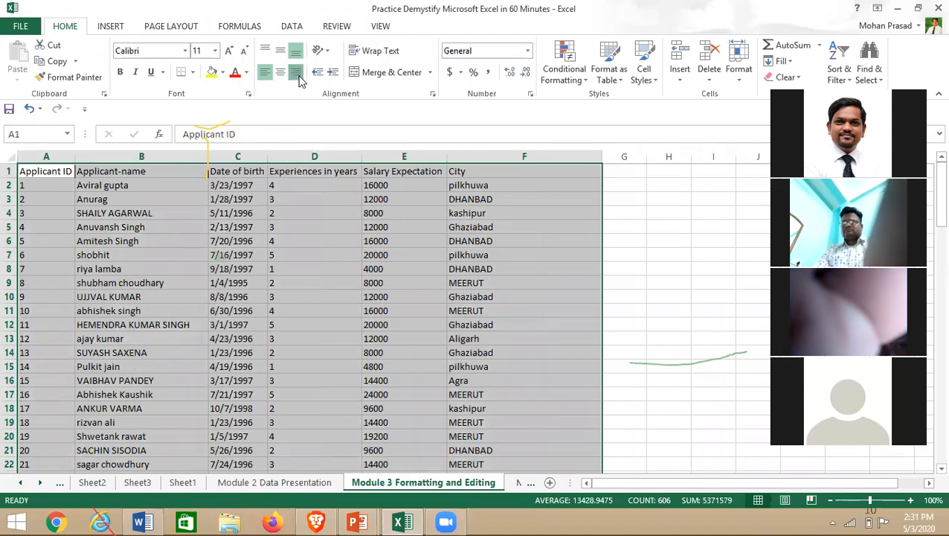
pyautogui.click(298, 74)
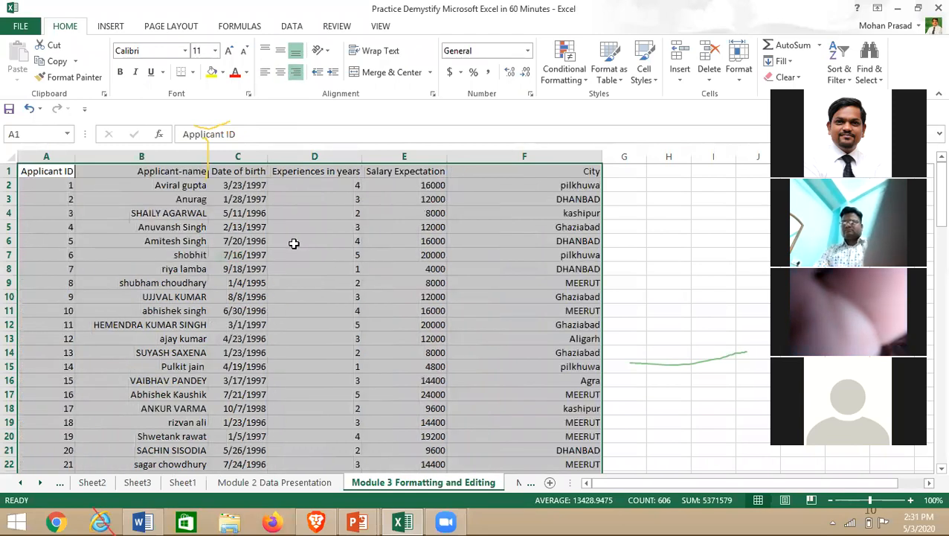
pyautogui.hotkey('ctrl', 'z')
pyautogui.click(279, 73)
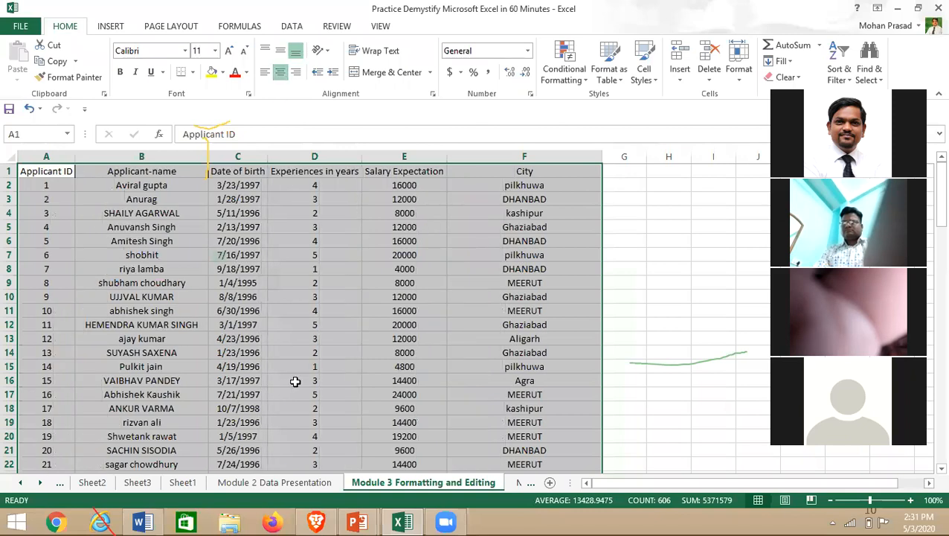
# - Select the header row from Applicant ID to City
pyautogui.click(119, 268)
pyautogui.click(38, 173)
pyautogui.moveTo(87, 162); pyautogui.dragTo(525, 170)
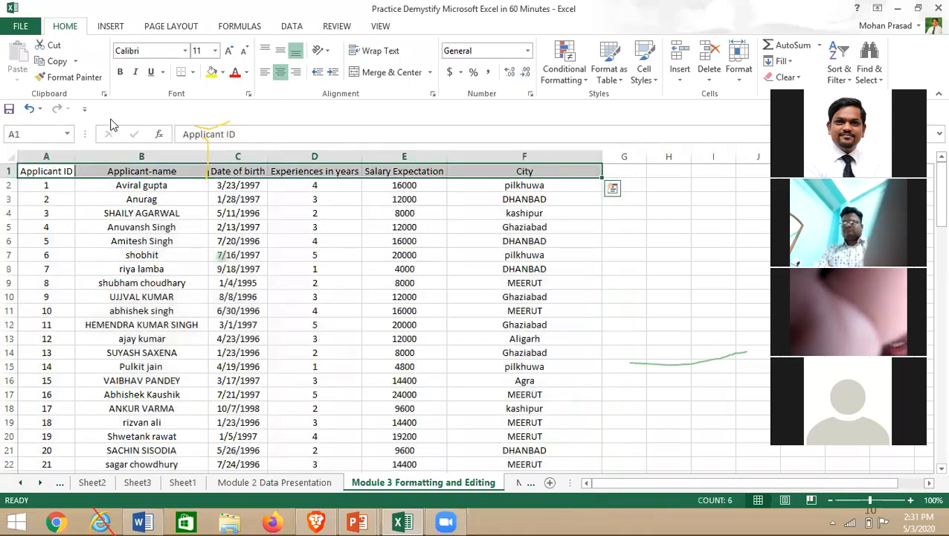
# - Make the header row, Applicant ID through City, bold
pyautogui.click(119, 72)
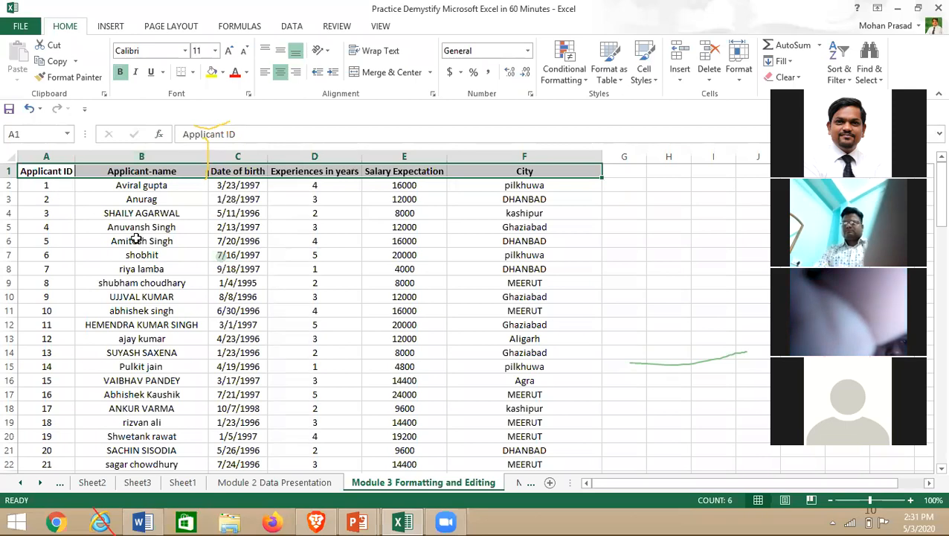
pyautogui.doubleClick(48, 171)
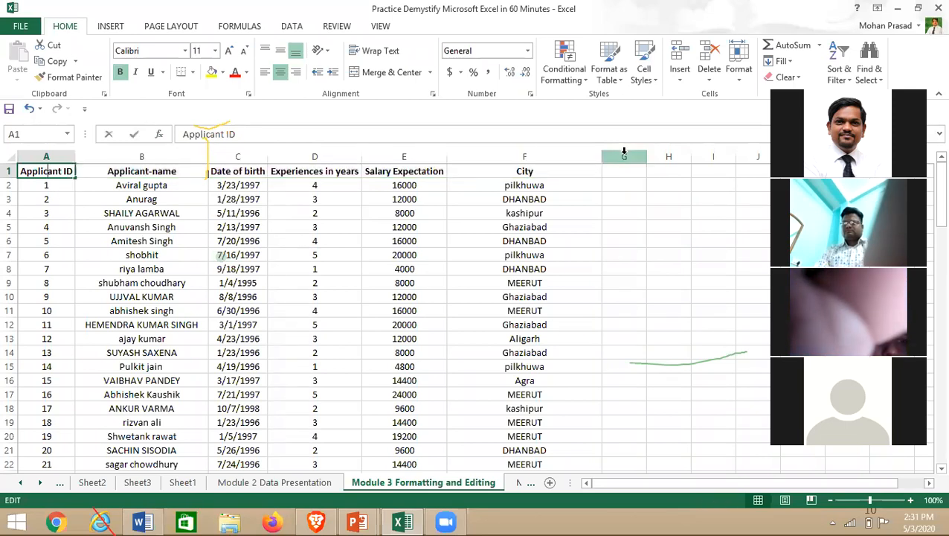
pyautogui.press('Return')
# - Apply All Borders to the whole applicant table A1:F101
pyautogui.press('Up')
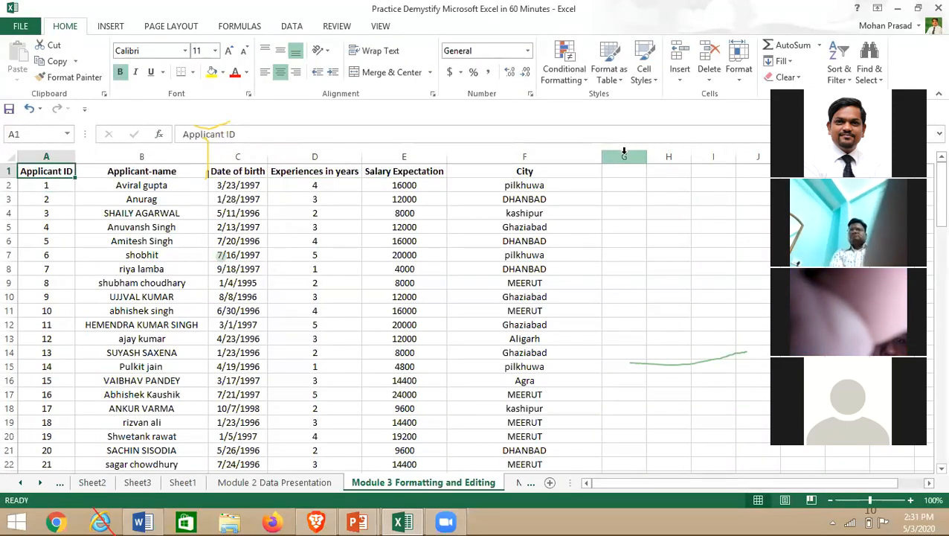
pyautogui.hotkey('ctrl', 'shift', 'Down')
pyautogui.hotkey('shift', 'Right')
pyautogui.hotkey('shift', 'Right')
pyautogui.hotkey('shift', 'Right')
pyautogui.hotkey('shift', 'Right')
pyautogui.hotkey('shift', 'Right')
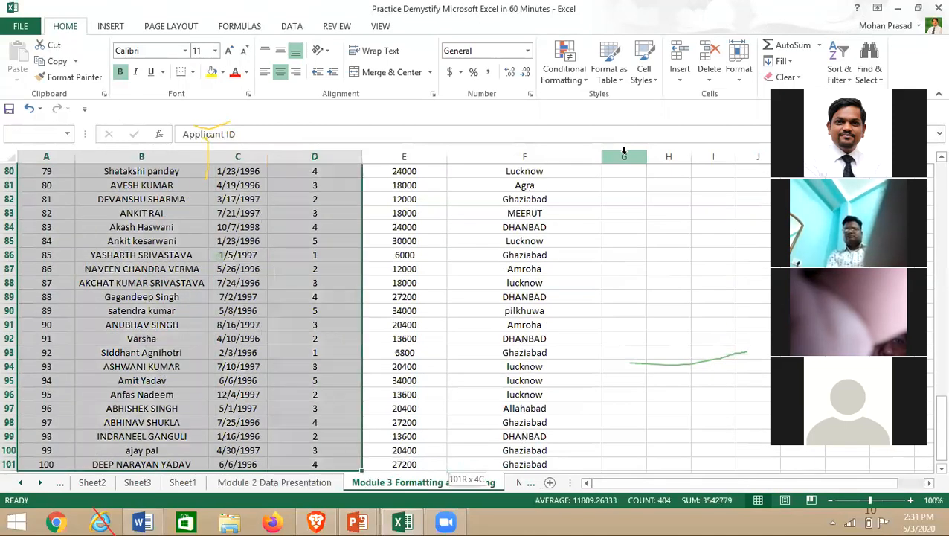
pyautogui.click(185, 77)
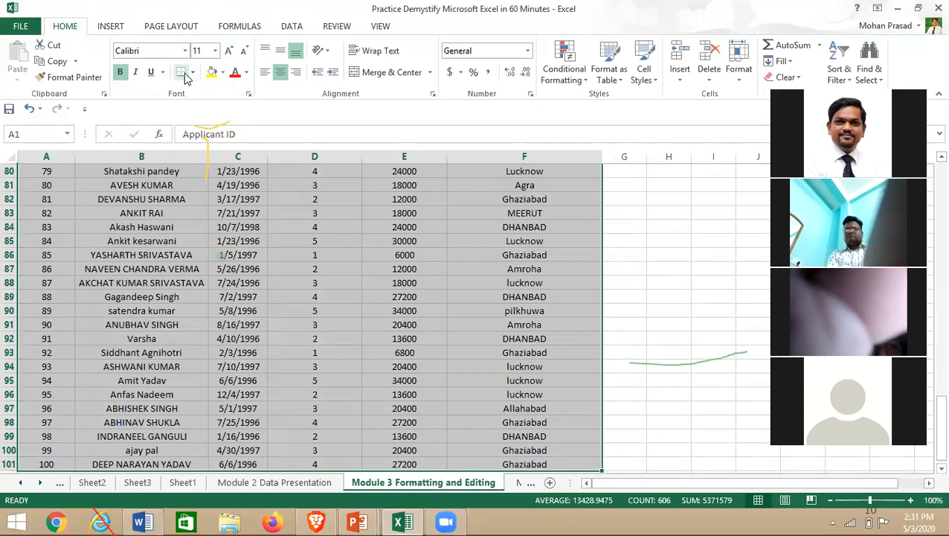
pyautogui.click(193, 75)
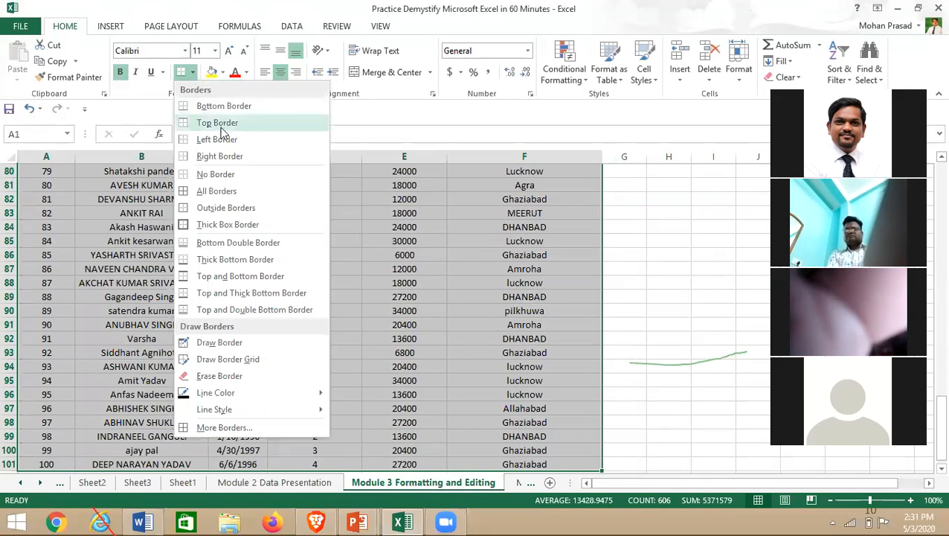
pyautogui.click(221, 192)
pyautogui.scroll(20, 201, 275)
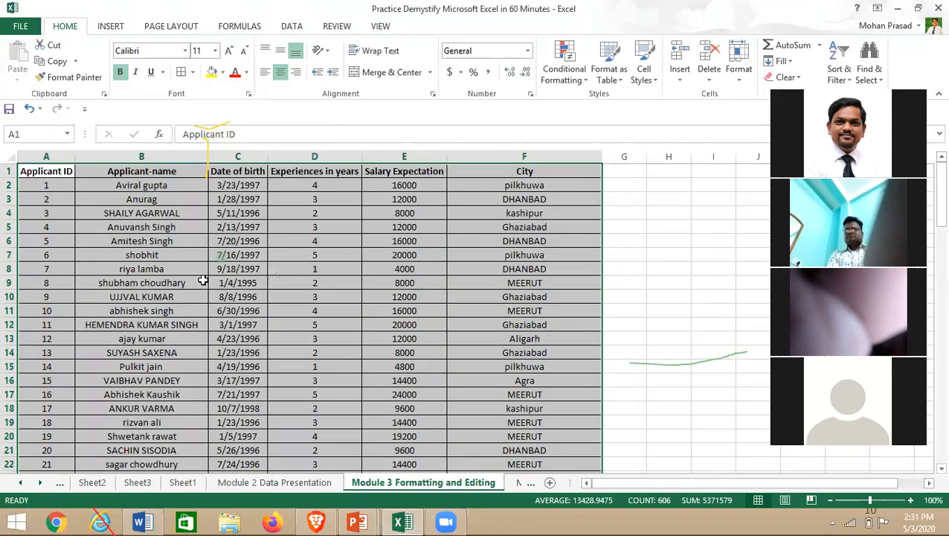
# - Autofit the Applicant-name column, then narrow it so the long name in B12 gets cut off
pyautogui.click(200, 283)
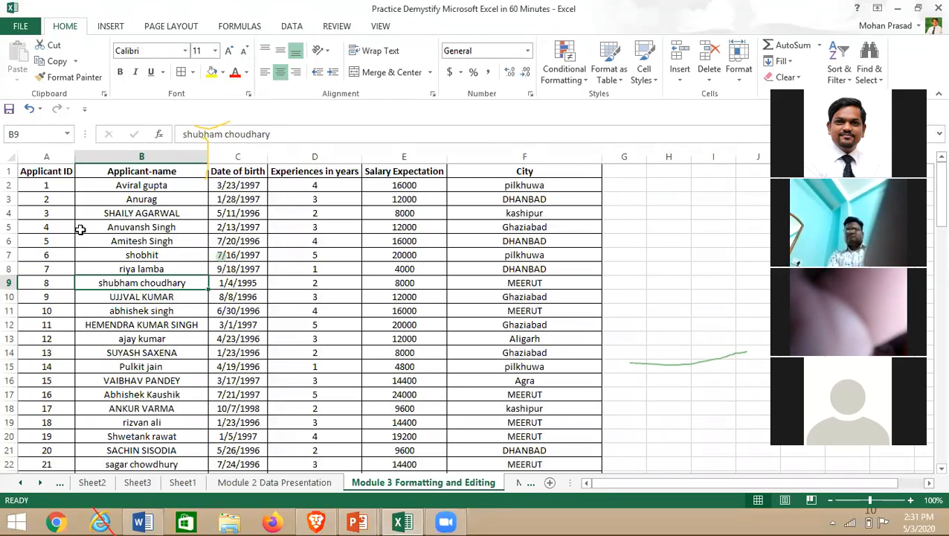
pyautogui.scroll(-3, 80, 248)
pyautogui.scroll(-5, 81, 253)
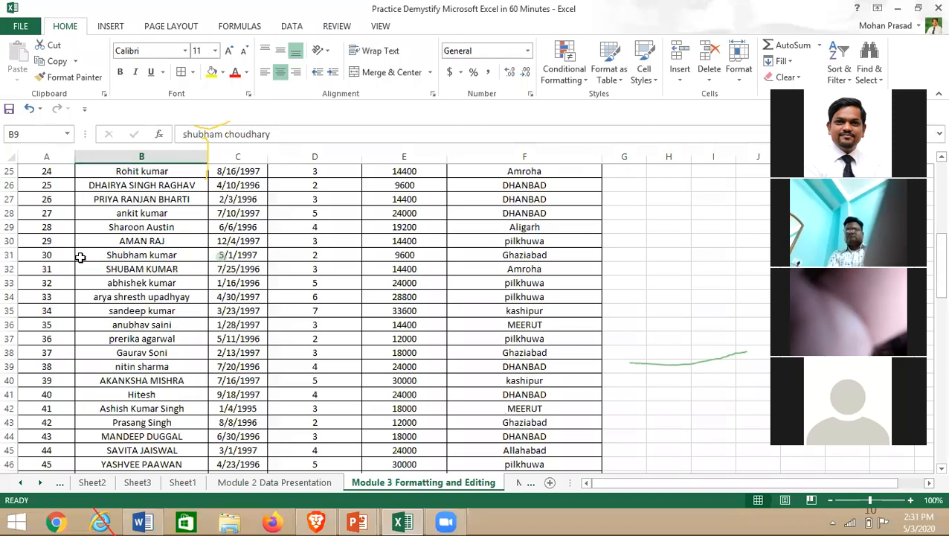
pyautogui.scroll(8, 66, 261)
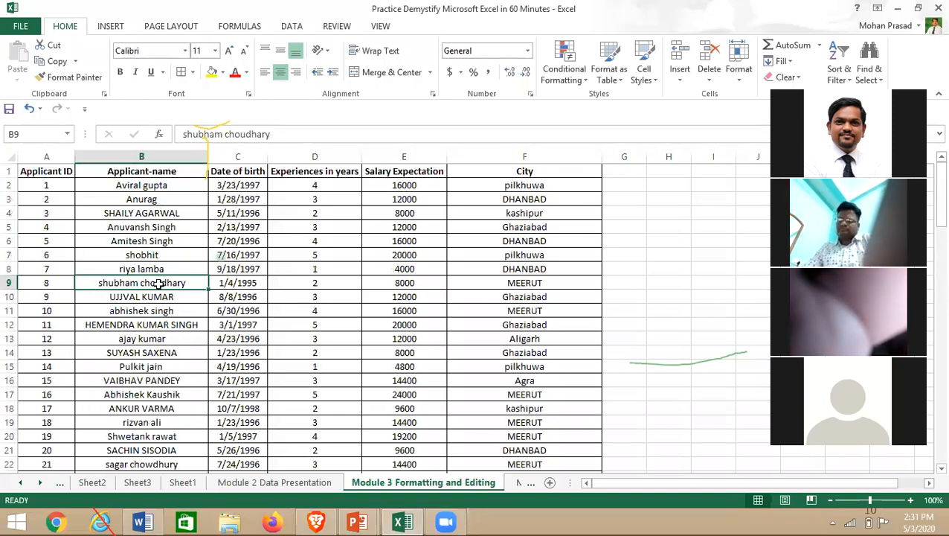
pyautogui.click(160, 156)
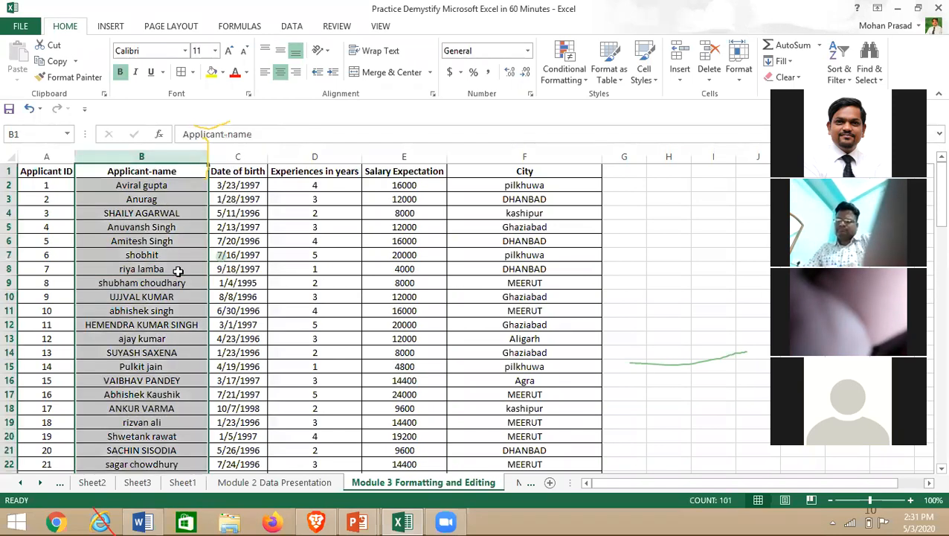
pyautogui.doubleClick(206, 155)
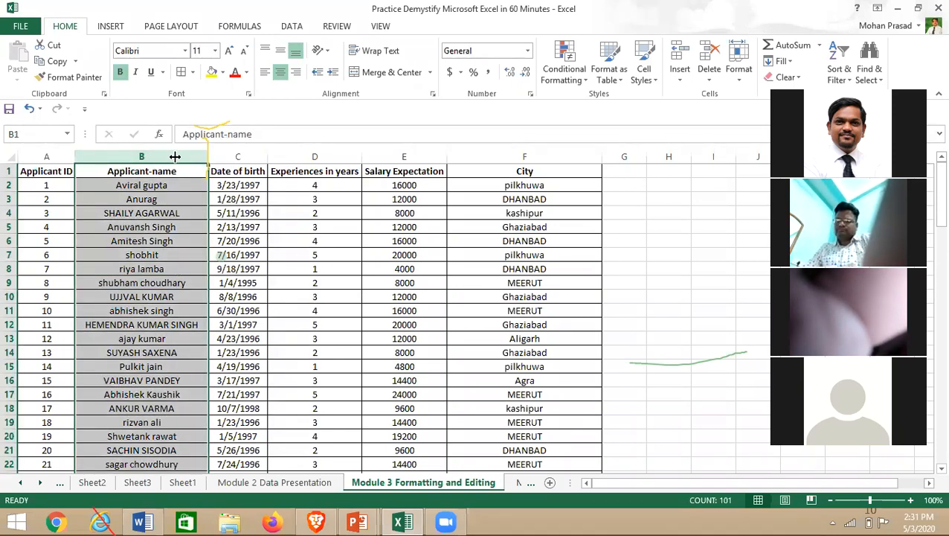
pyautogui.moveTo(203, 155); pyautogui.dragTo(170, 153)
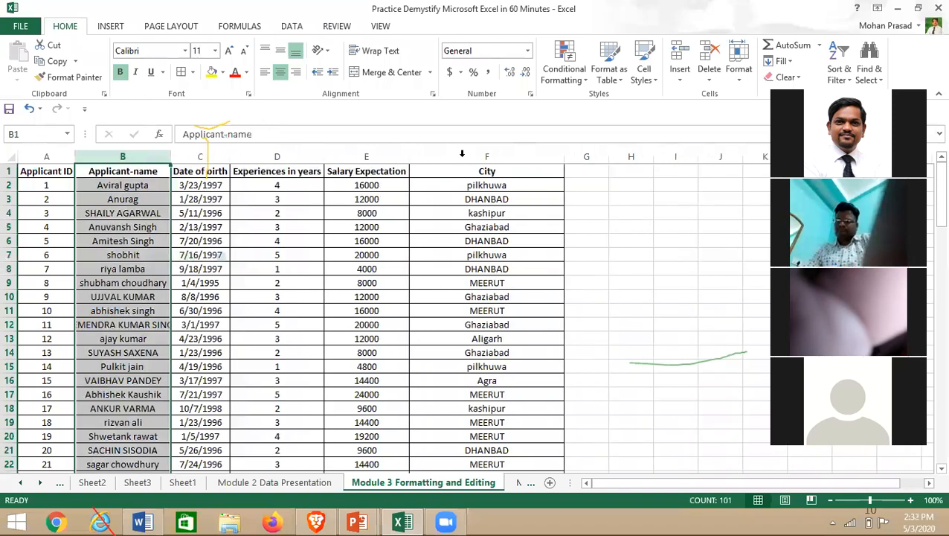
pyautogui.hotkey('alt', 'Tab')
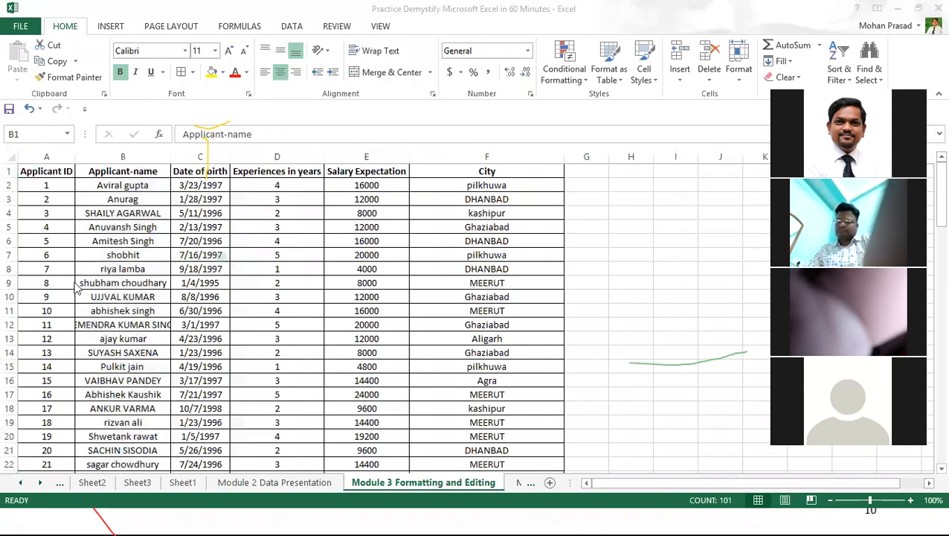
pyautogui.hotkey('alt', 'Tab')
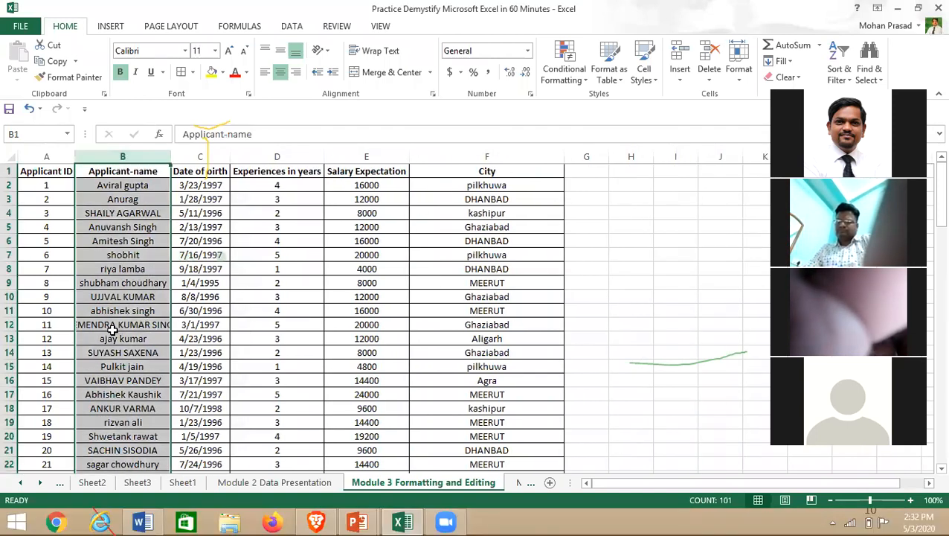
pyautogui.click(112, 328)
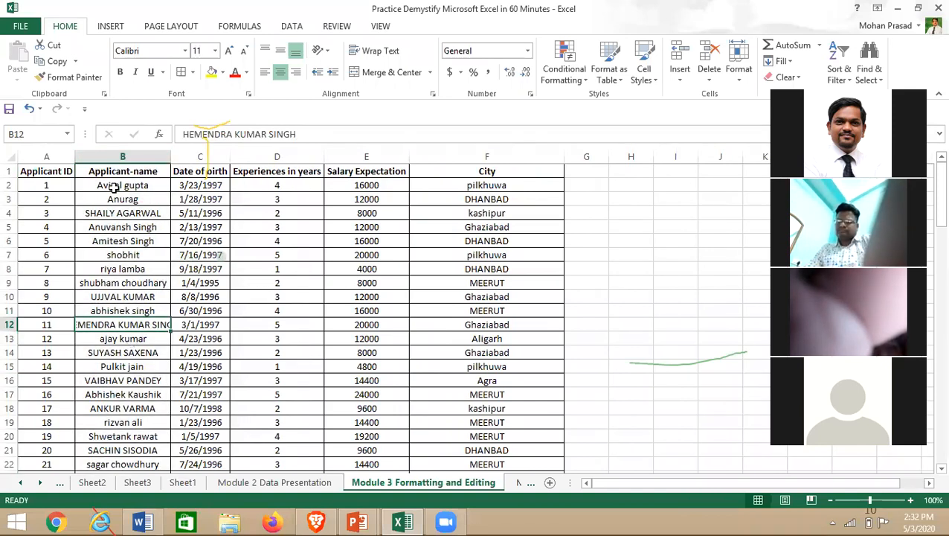
# - Reselect the whole Applicant-name column B
pyautogui.click(11, 159)
pyautogui.click(96, 227)
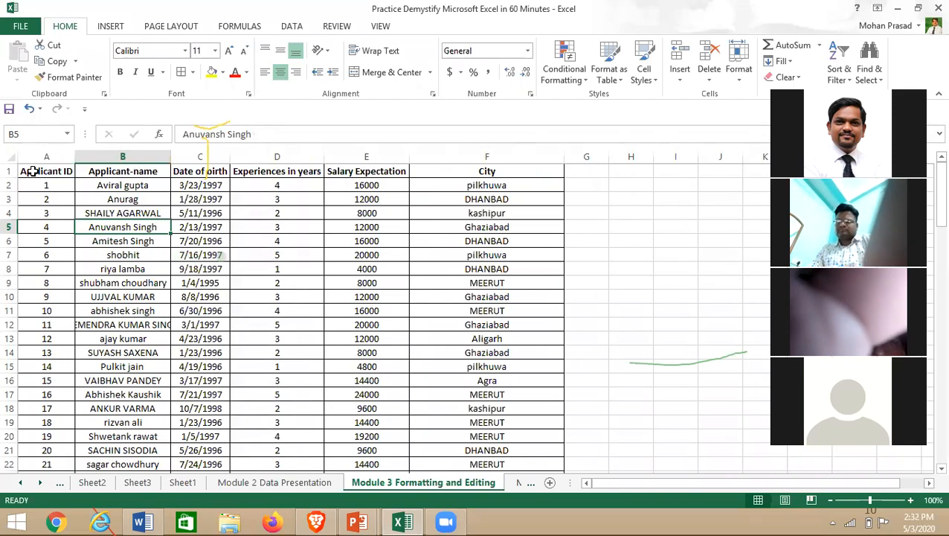
pyautogui.moveTo(34, 171); pyautogui.dragTo(111, 310)
pyautogui.click(119, 157)
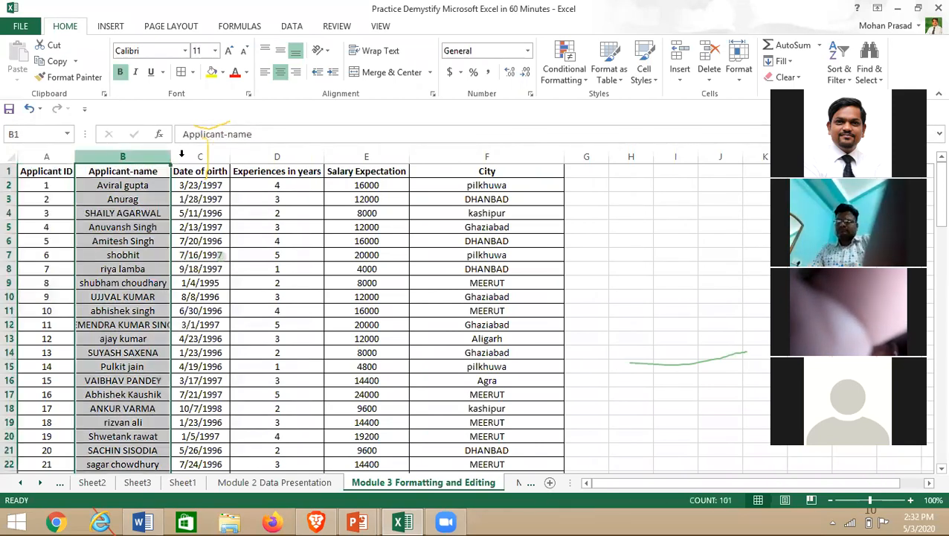
pyautogui.click(381, 55)
pyautogui.click(140, 381)
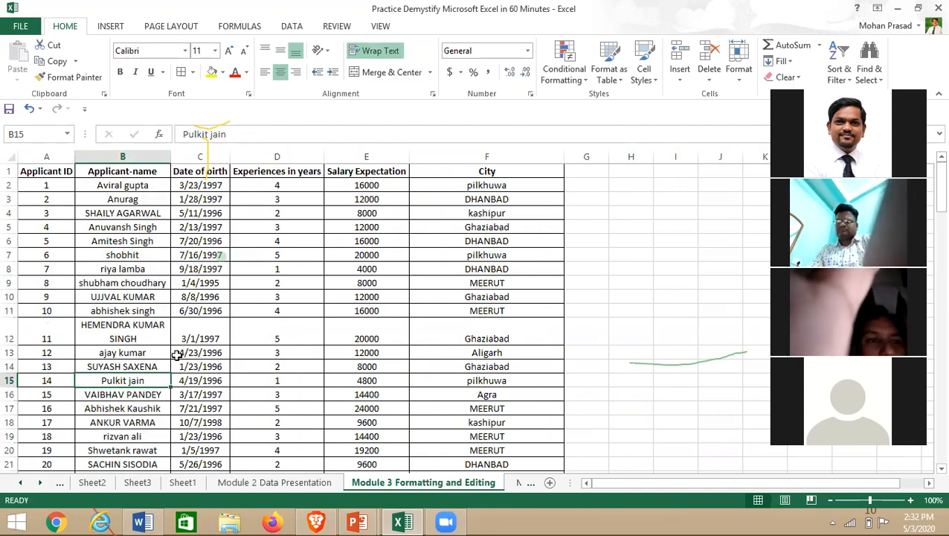
pyautogui.press('Down')
pyautogui.press('Down')
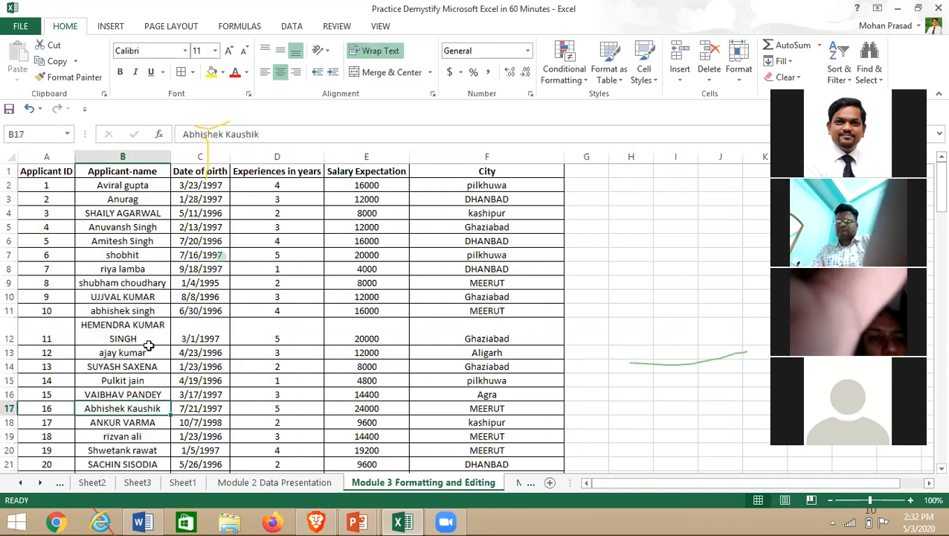
pyautogui.scroll(-5, 143, 350)
pyautogui.scroll(-1, 145, 379)
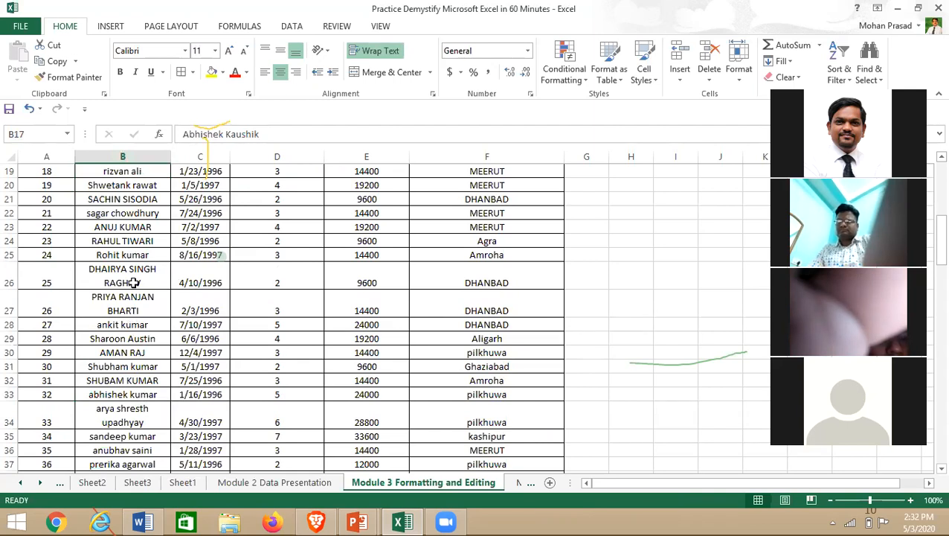
pyautogui.scroll(-8, 125, 364)
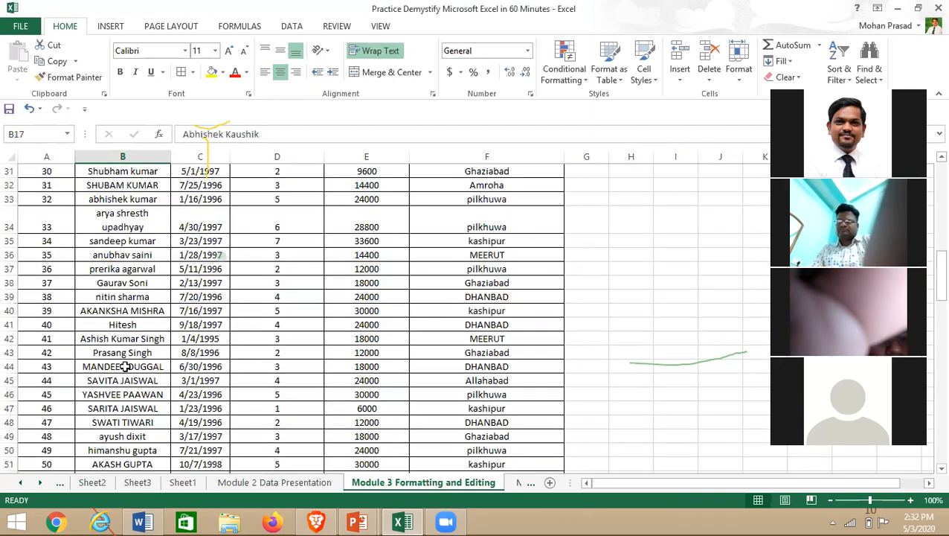
pyautogui.scroll(-3, 125, 366)
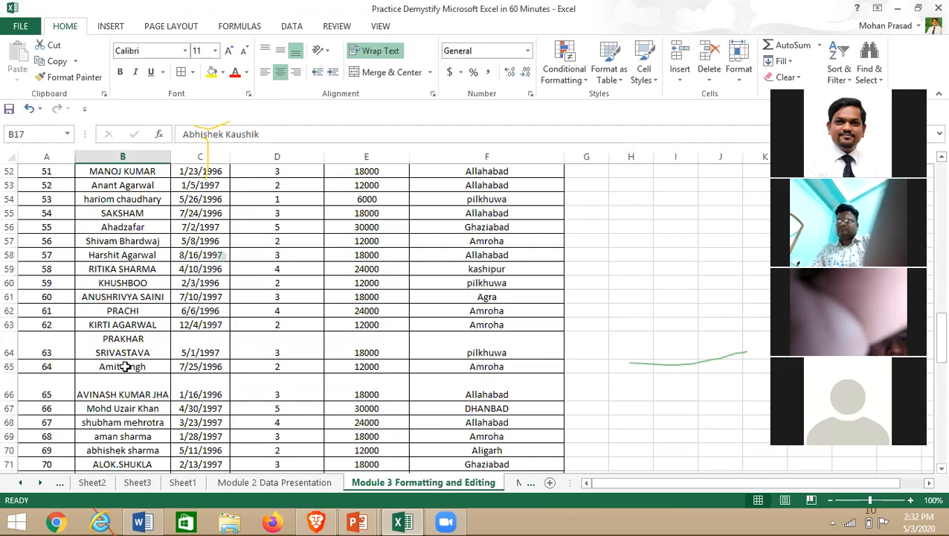
pyautogui.scroll(17, 125, 366)
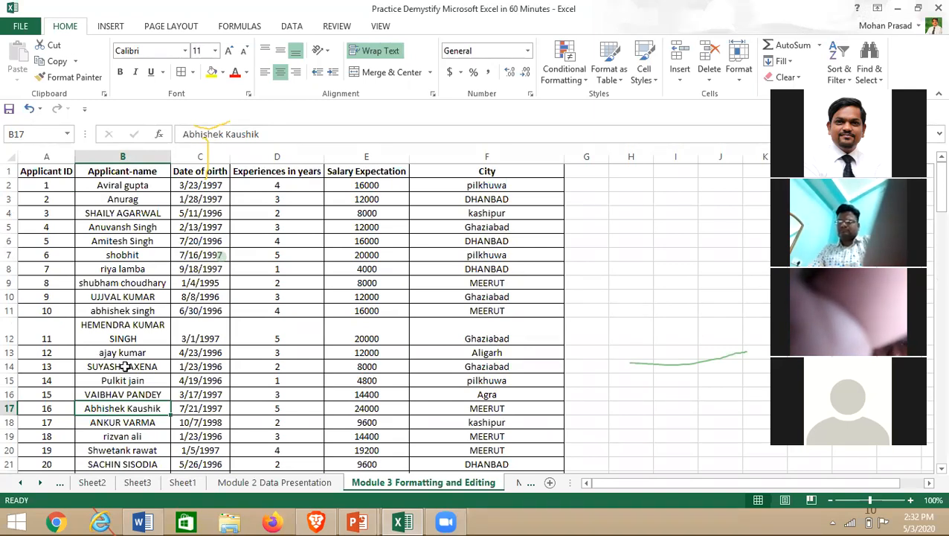
# - Enter the heading City in H4 and the numbers 1, 2, 3 in H5:H7
pyautogui.click(345, 297)
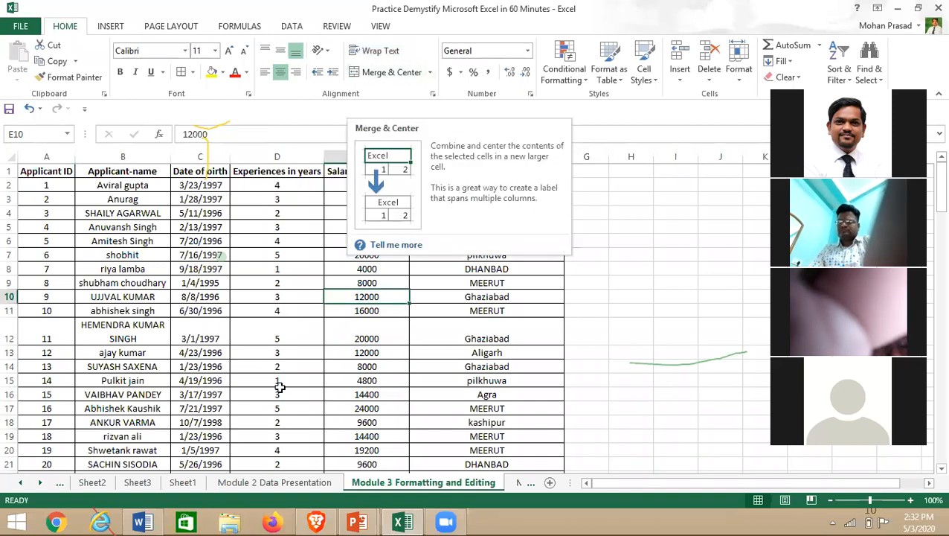
pyautogui.click(254, 377)
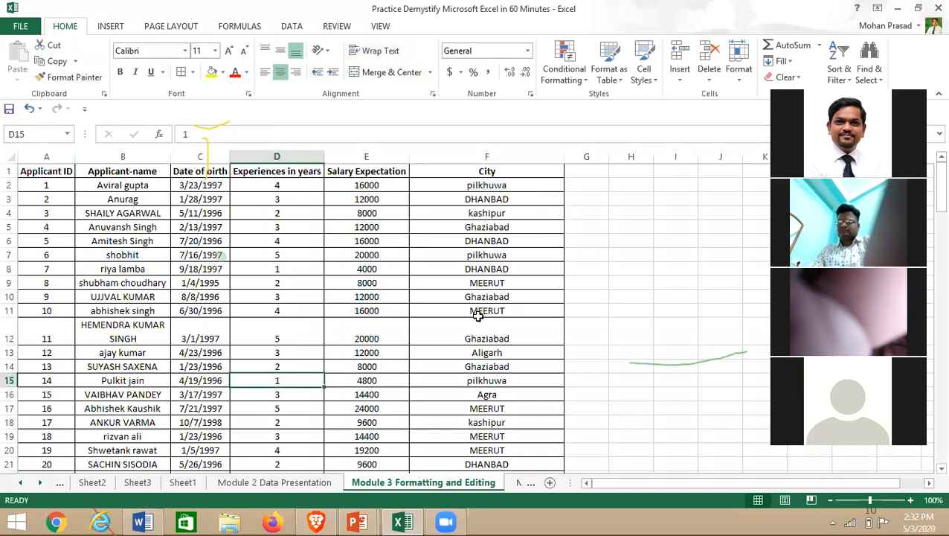
pyautogui.click(627, 214)
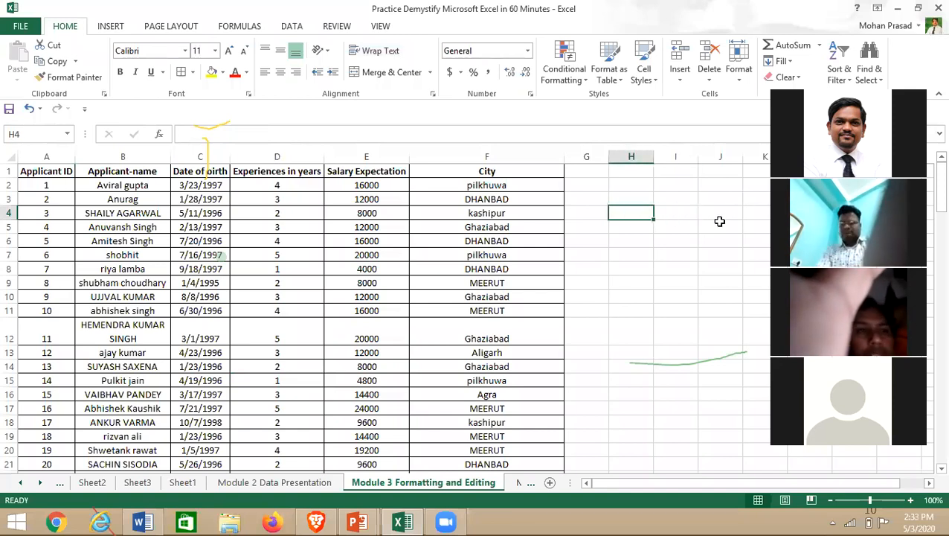
pyautogui.write('City')
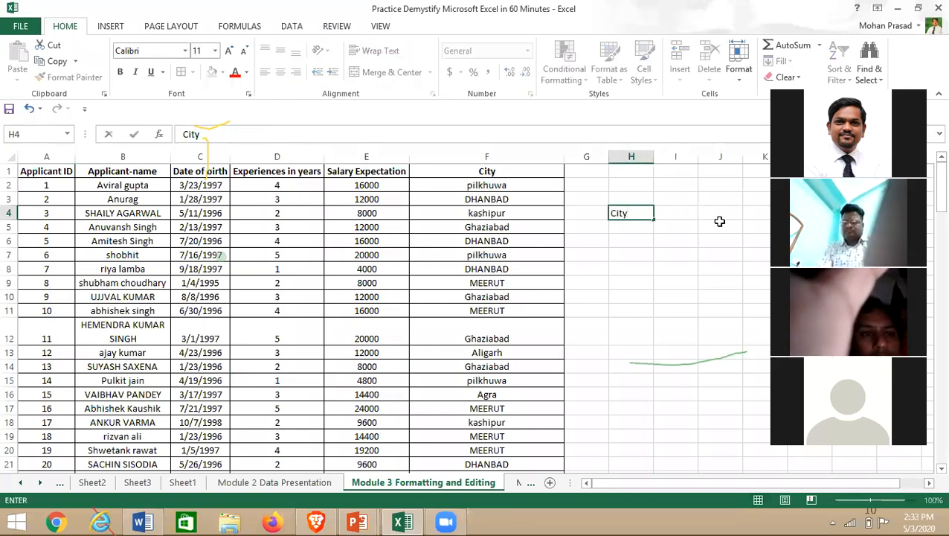
pyautogui.press('Return')
pyautogui.write('1')
pyautogui.press('Return')
pyautogui.write('2')
pyautogui.press('Return')
pyautogui.write('3')
pyautogui.hotkey('ctrl', 'Return')
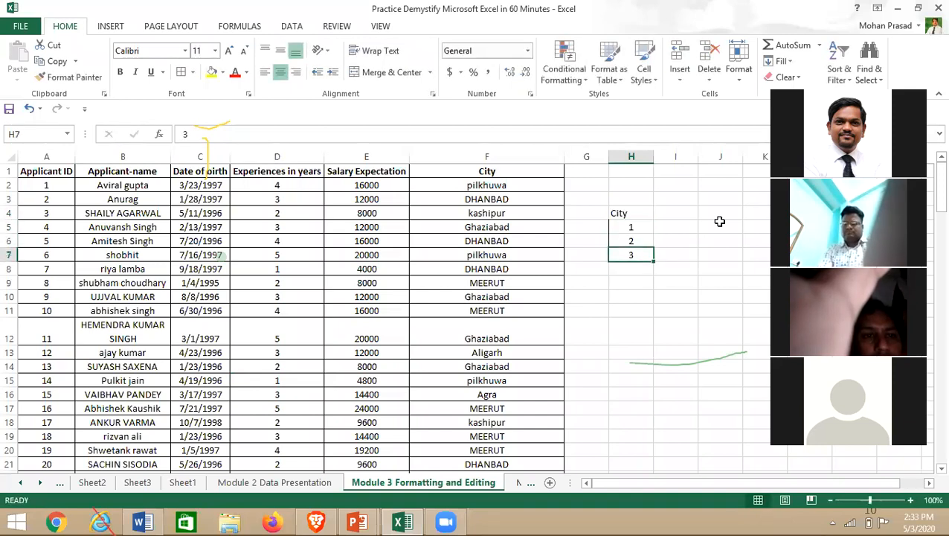
# - Enter Delhi, Ghaziabad and Kolkata in I5:I7
pyautogui.click(674, 227)
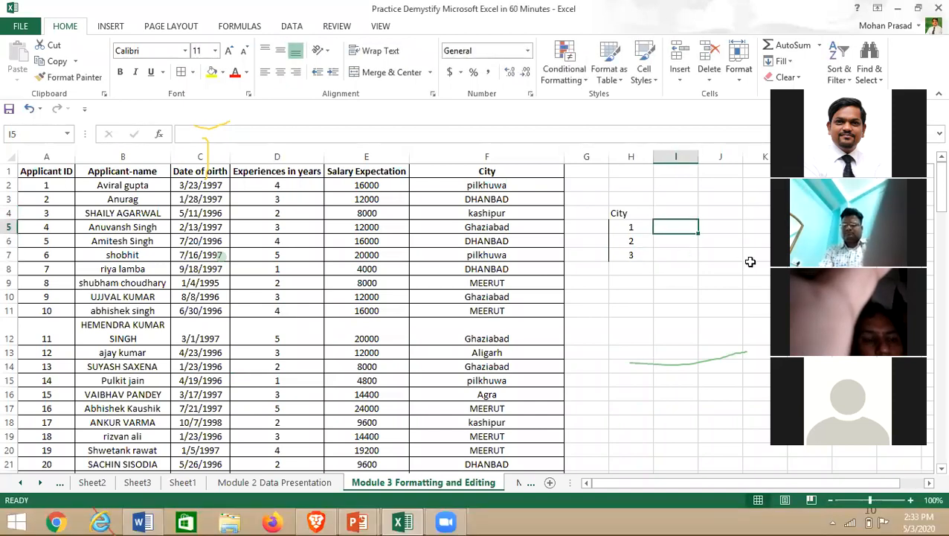
pyautogui.write('Delhi')
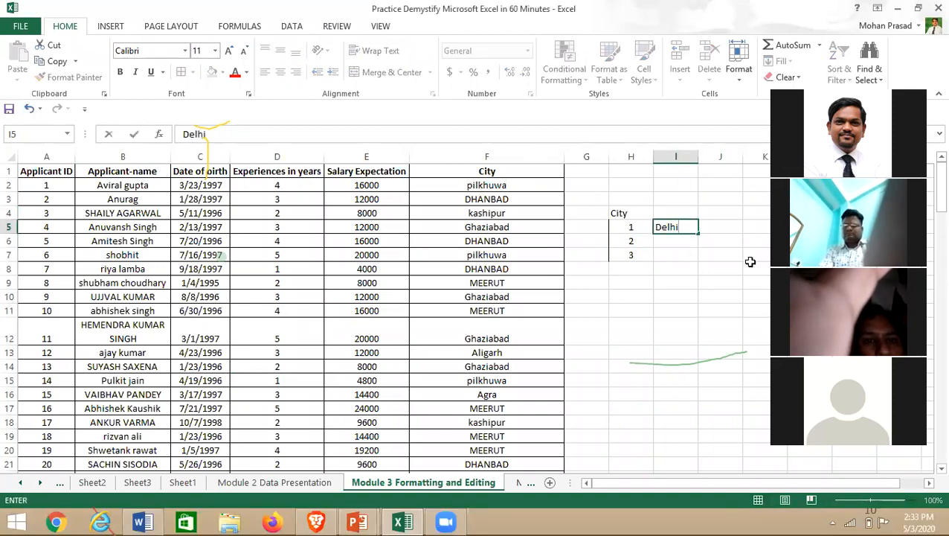
pyautogui.click(713, 300)
pyautogui.click(675, 229)
pyautogui.click(687, 238)
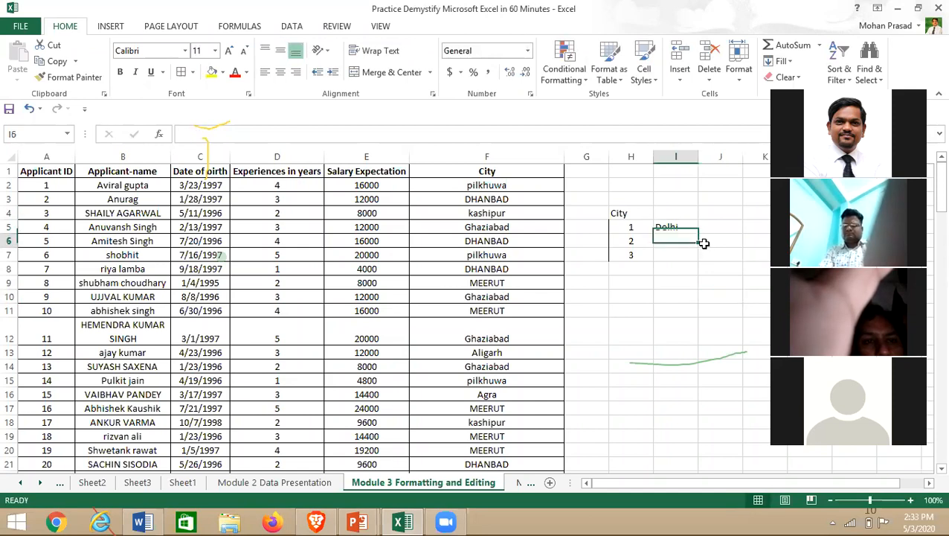
pyautogui.write('Ghaziabad')
pyautogui.press('Return')
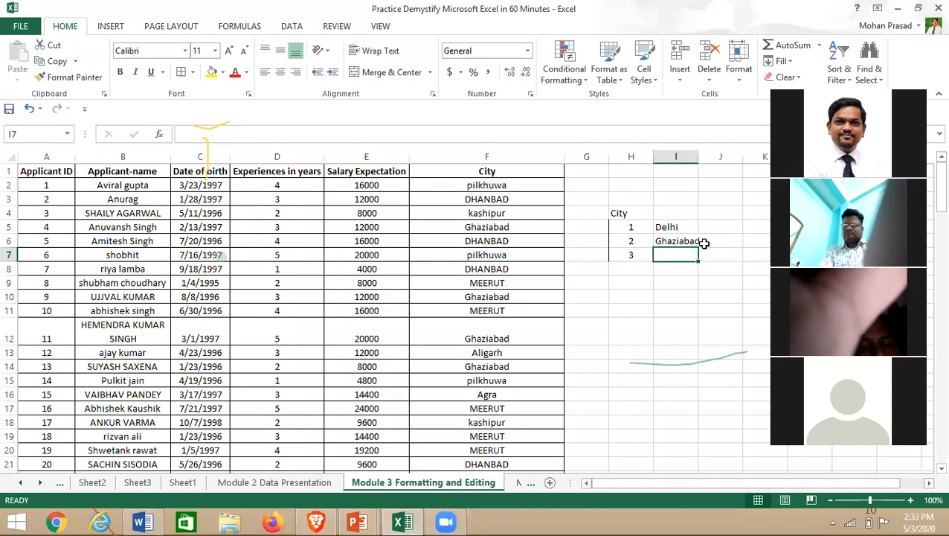
pyautogui.write('Kolka')
pyautogui.press('Return')
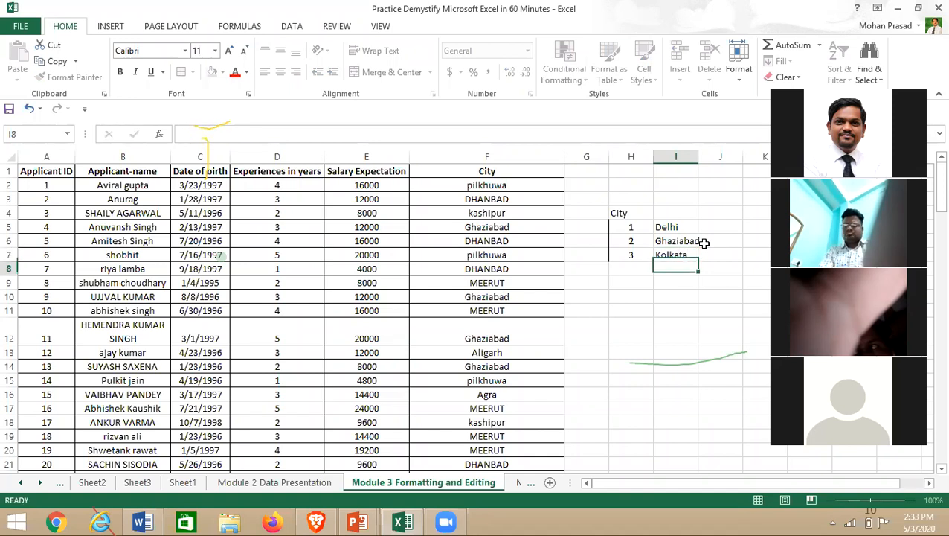
pyautogui.press('Up')
pyautogui.press('Up')
pyautogui.press('Up')
# - Enter City in each of J5, J6 and J7
pyautogui.press('Right')
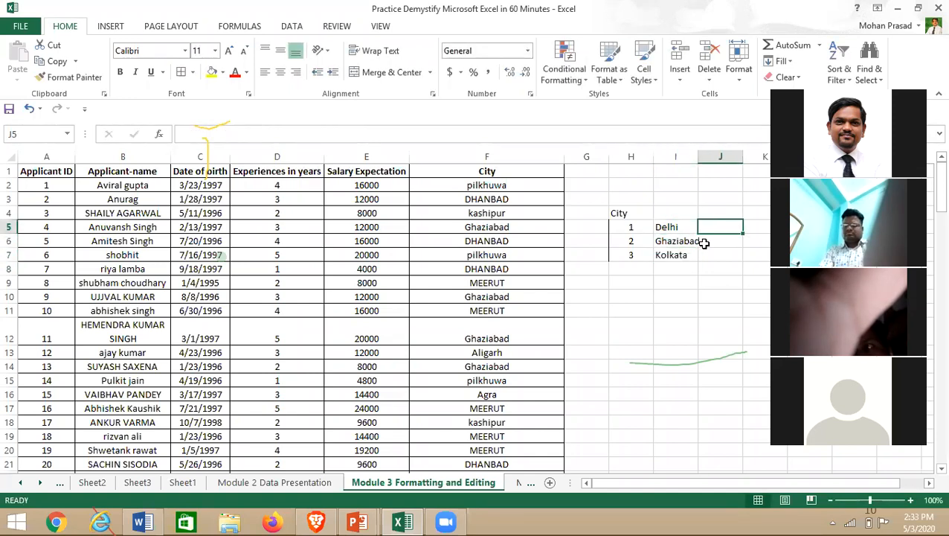
pyautogui.write('City')
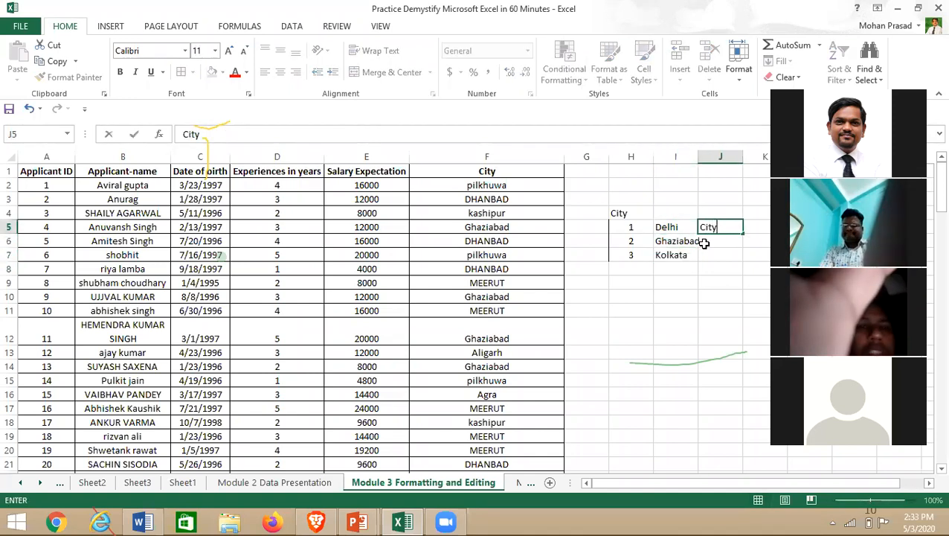
pyautogui.press('Return')
pyautogui.write('city')
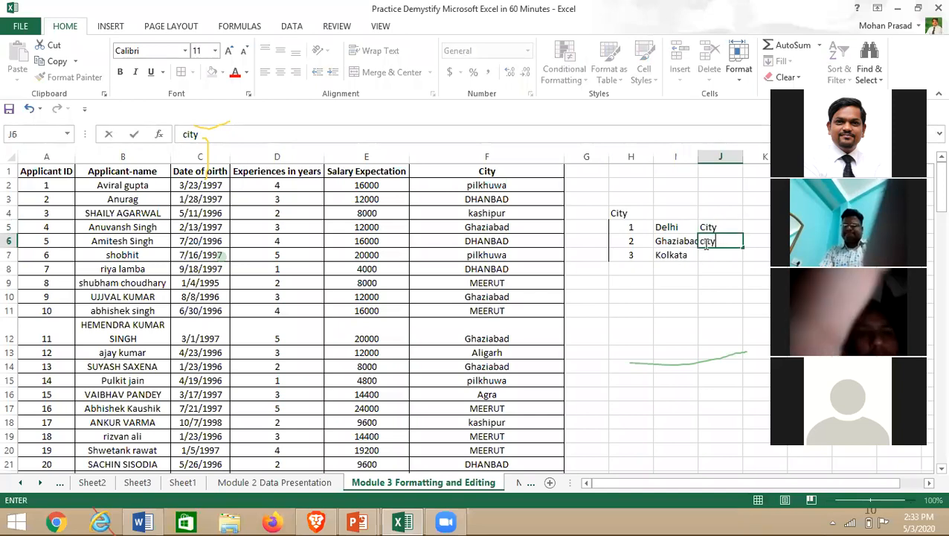
pyautogui.press('Return')
pyautogui.write('city')
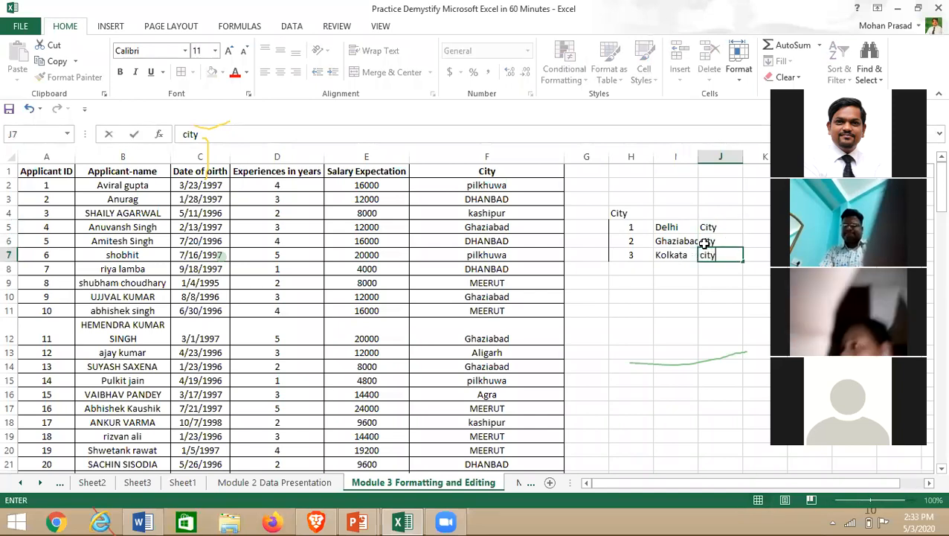
pyautogui.click(713, 228)
# - Widen column I to fit Ghaziabad and add the heading Place in I4
pyautogui.moveTo(743, 234); pyautogui.dragTo(744, 262)
pyautogui.click(689, 324)
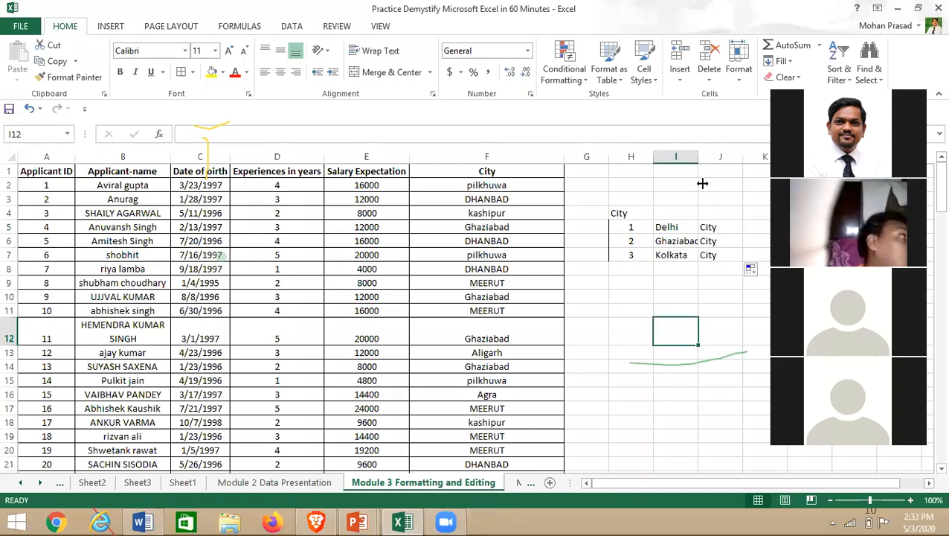
pyautogui.doubleClick(700, 157)
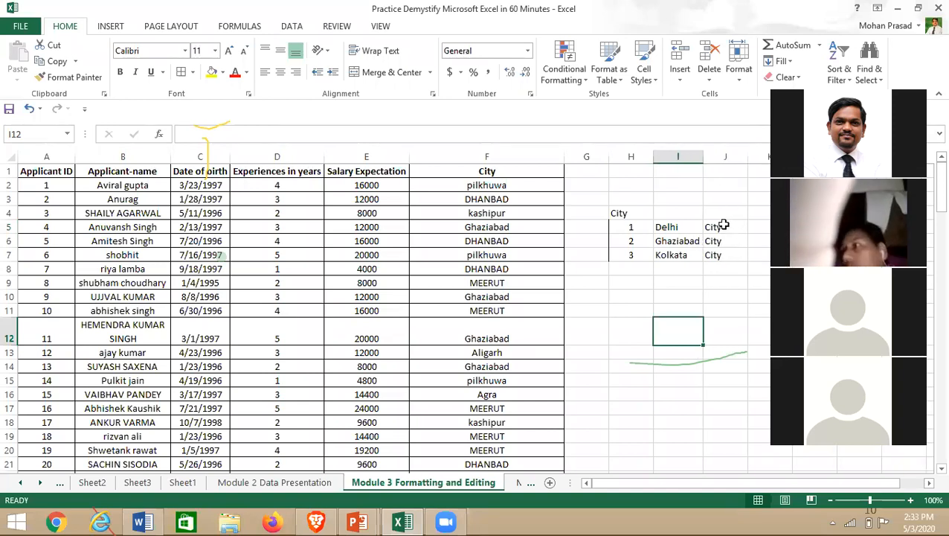
pyautogui.moveTo(723, 225); pyautogui.dragTo(725, 259)
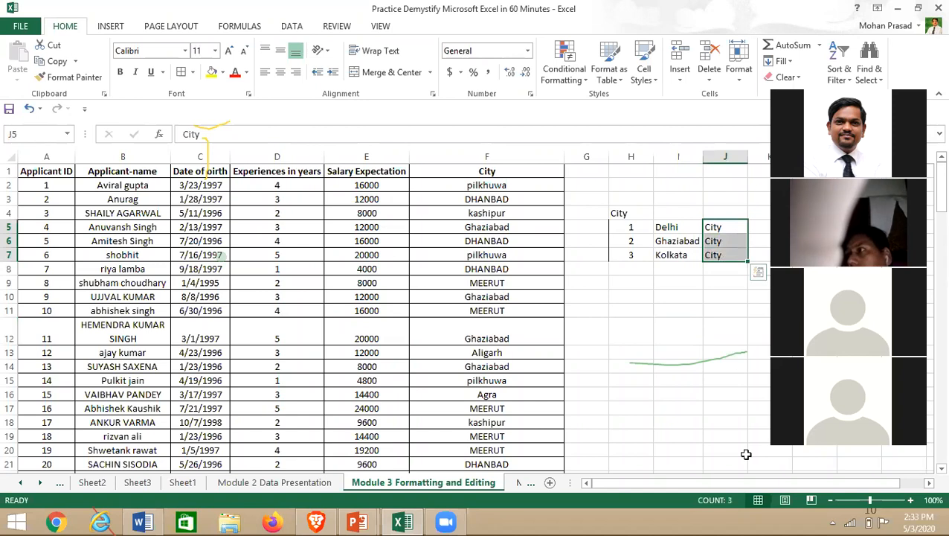
pyautogui.click(676, 214)
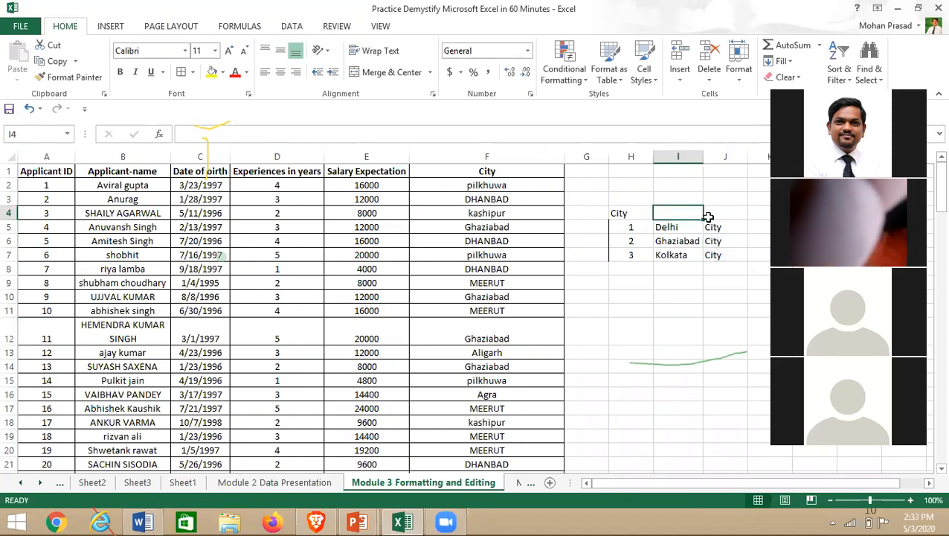
pyautogui.write('Place')
pyautogui.click(720, 228)
# - Merge and centre J5:J7 into one City cell, keeping only the top value
pyautogui.moveTo(720, 231); pyautogui.dragTo(728, 253)
pyautogui.click(720, 256)
pyautogui.click(388, 72)
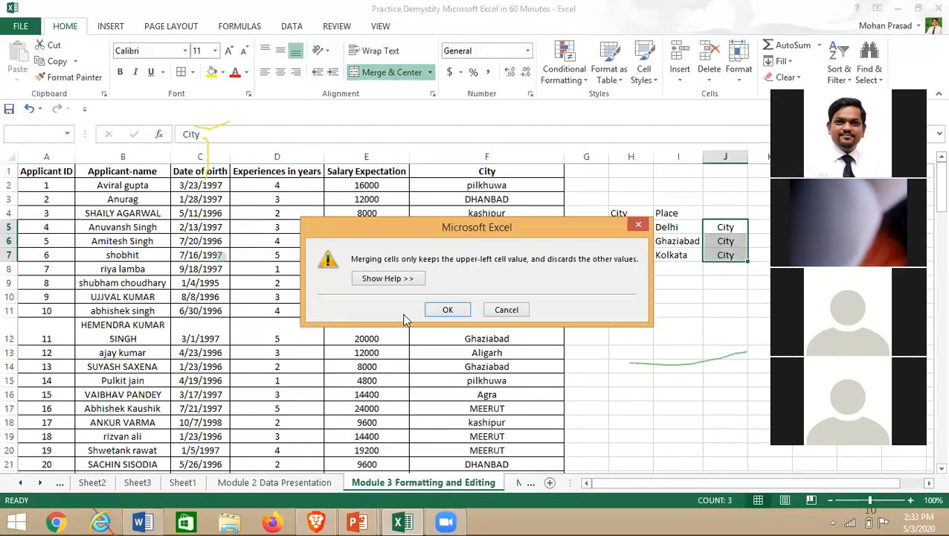
pyautogui.click(449, 312)
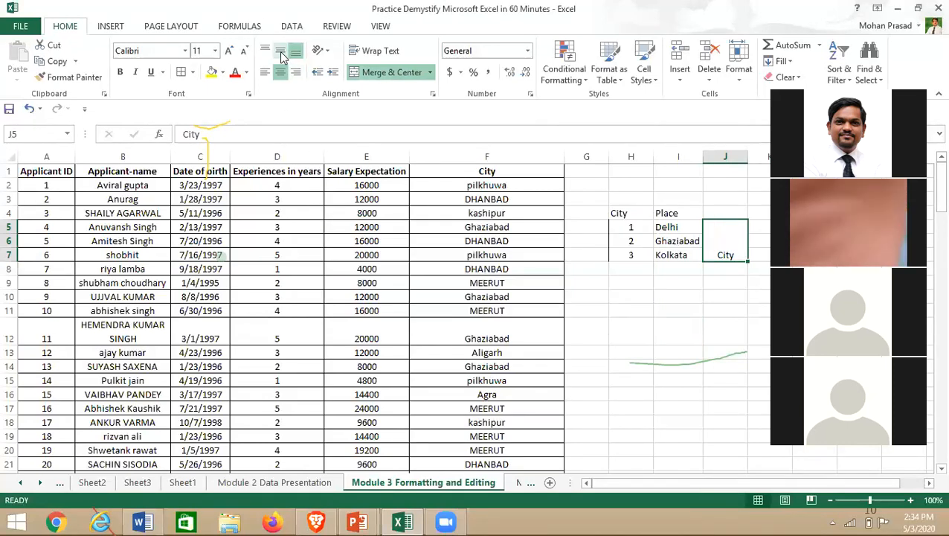
pyautogui.click(679, 308)
# - Check the merged City cell beside the small City/Place table
pyautogui.click(720, 247)
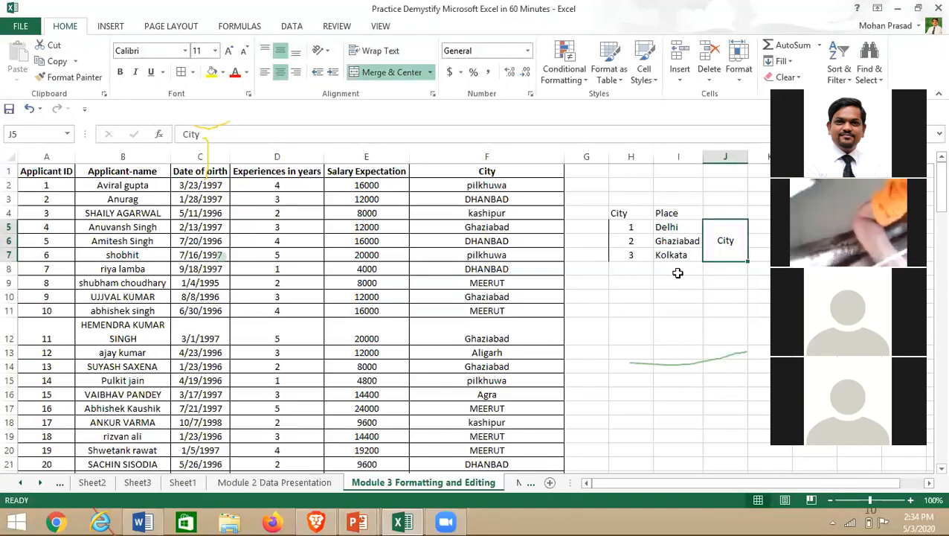
pyautogui.click(678, 273)
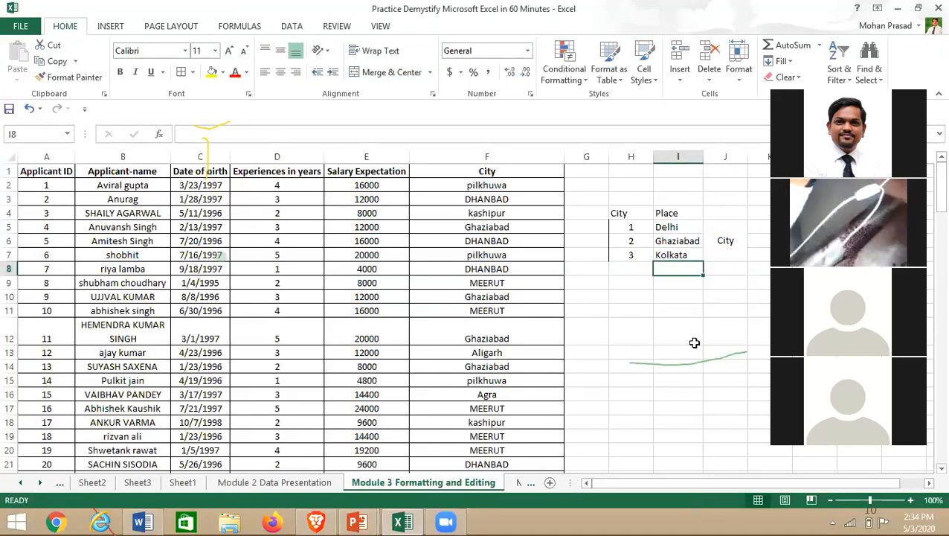
pyautogui.click(737, 271)
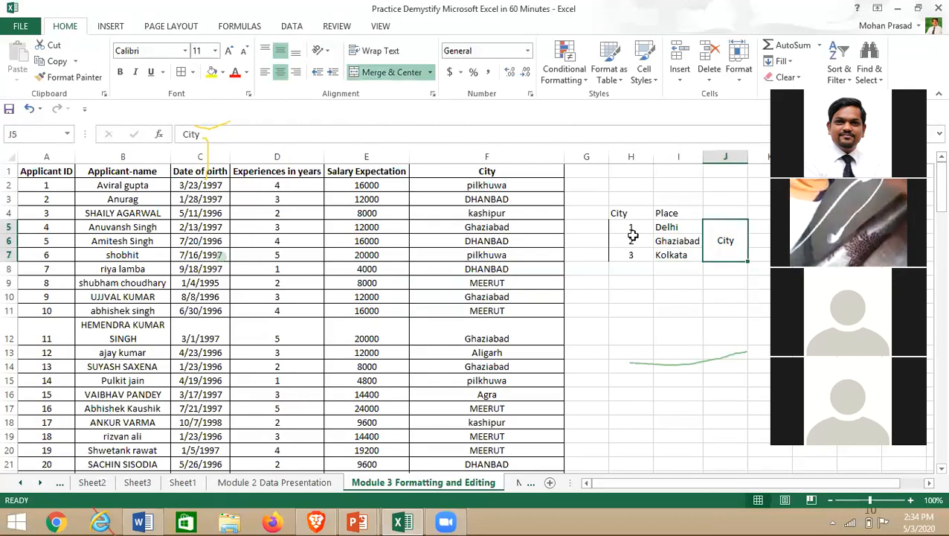
pyautogui.doubleClick(617, 213)
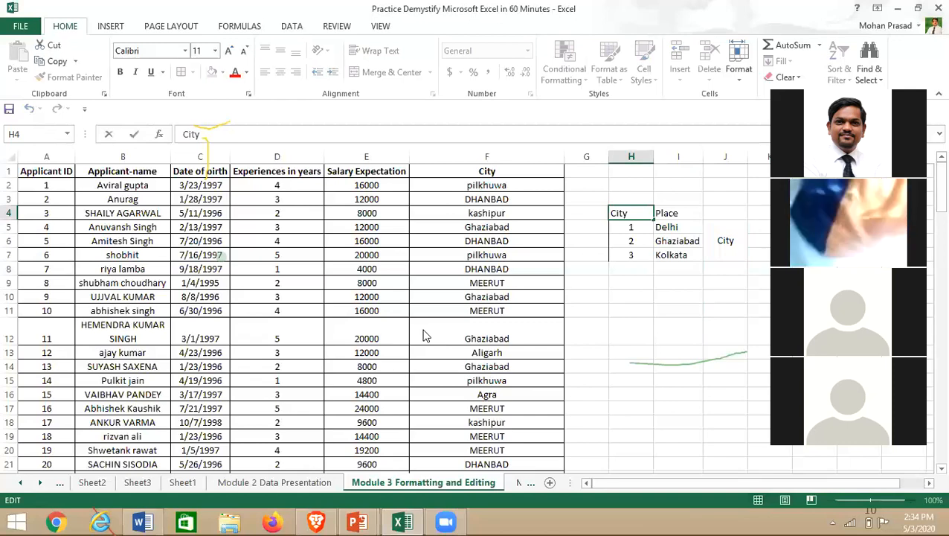
pyautogui.click(898, 8)
pyautogui.click(278, 80)
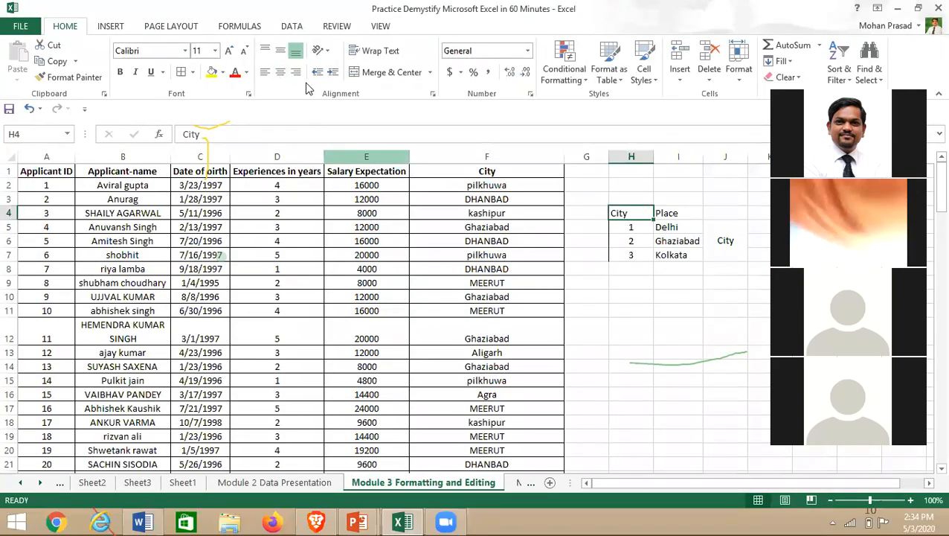
pyautogui.click(659, 332)
pyautogui.click(727, 251)
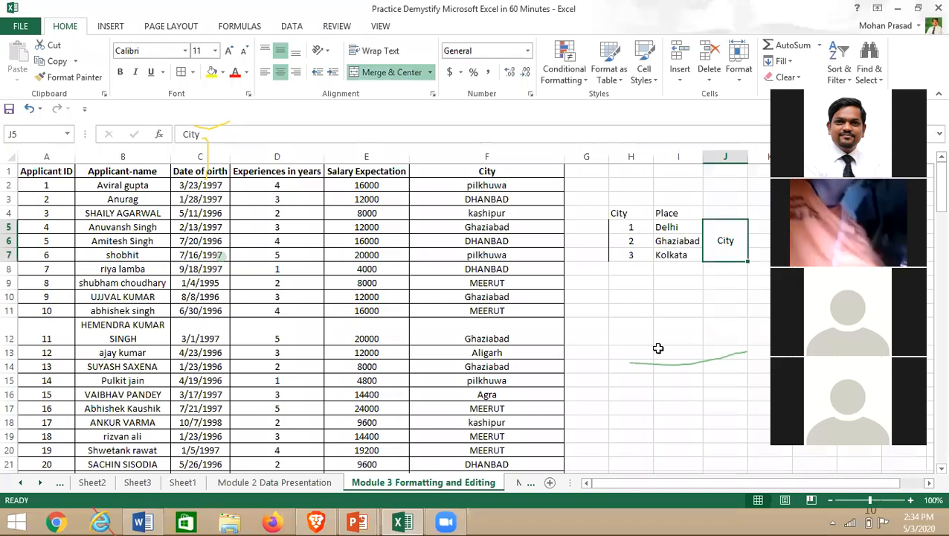
pyautogui.click(657, 348)
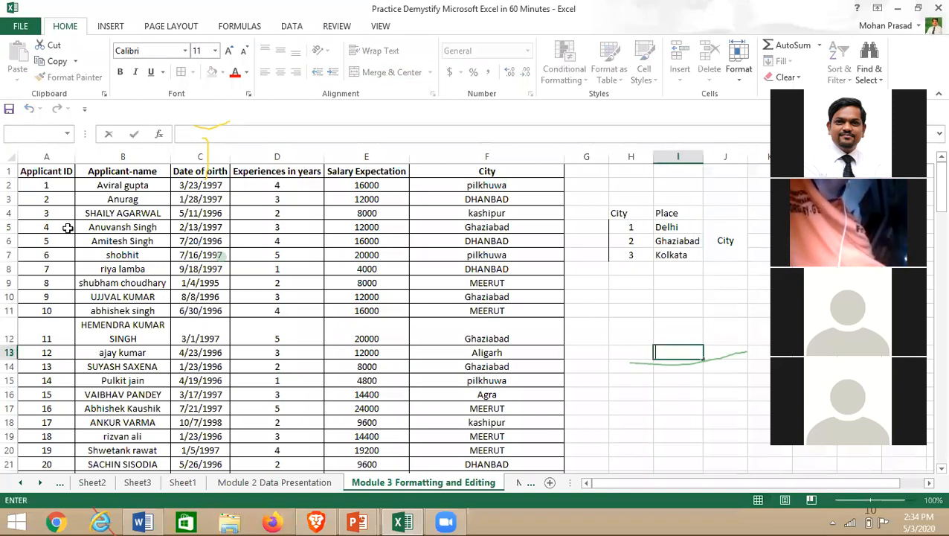
# - Change the font of A1:F101, Applicant ID through City, to Times New Roman
pyautogui.click(45, 170)
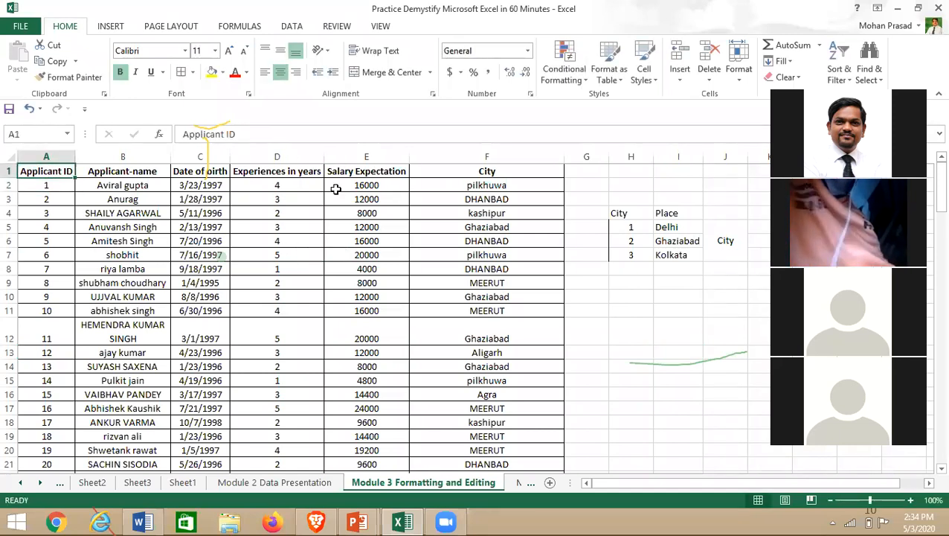
pyautogui.hotkey('ctrl', 'shift', 'Down')
pyautogui.hotkey('shift', 'Right')
pyautogui.hotkey('shift', 'Right')
pyautogui.hotkey('shift', 'Right')
pyautogui.hotkey('shift', 'Right')
pyautogui.hotkey('shift', 'Right')
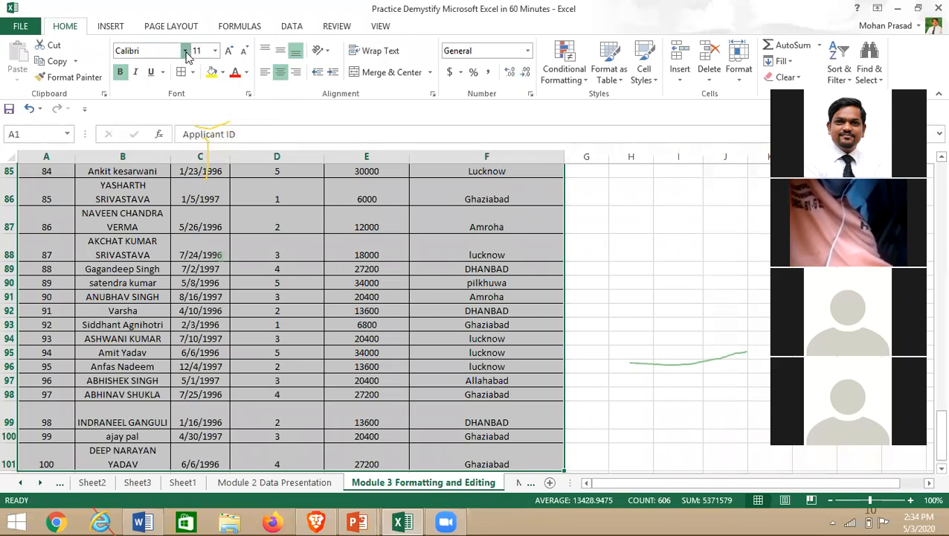
pyautogui.click(186, 52)
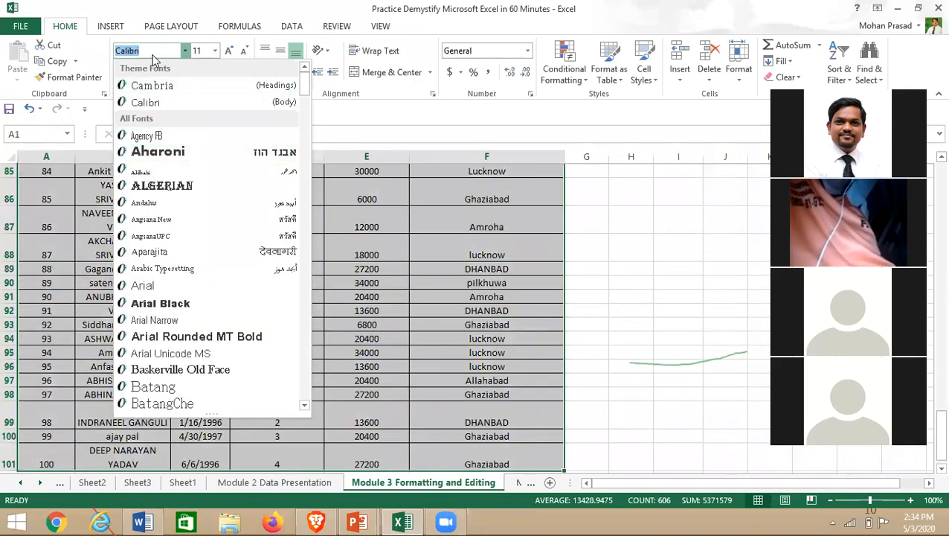
pyautogui.write('Times New Roma')
pyautogui.press('Return')
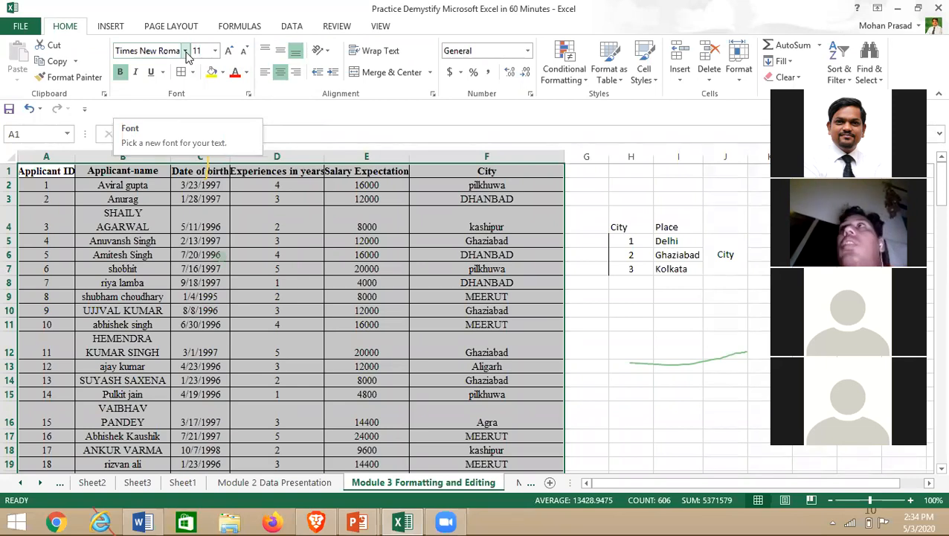
pyautogui.click(123, 170)
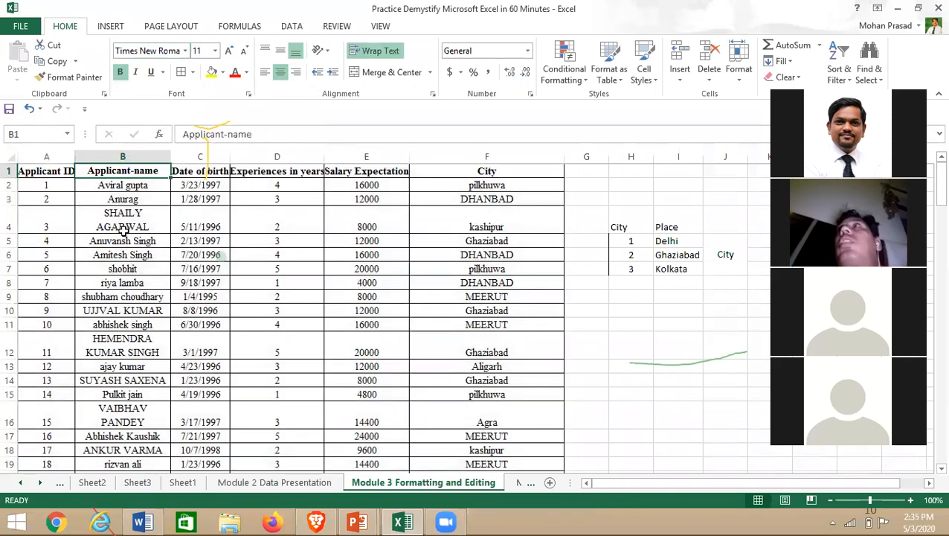
# - Fill the City column cells down to row 101 with yellow
pyautogui.click(448, 190)
pyautogui.hotkey('ctrl', 'shift', 'Down')
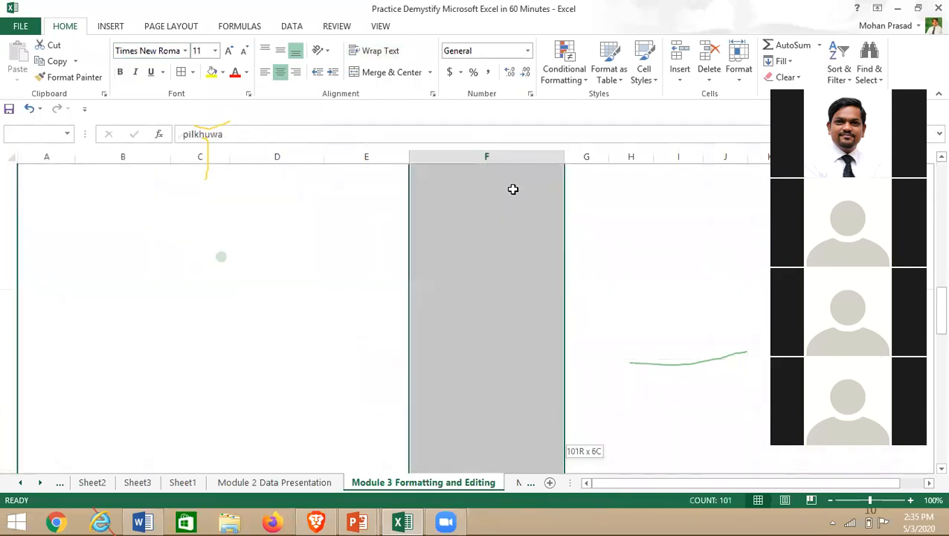
pyautogui.hotkey('shift', 'Up')
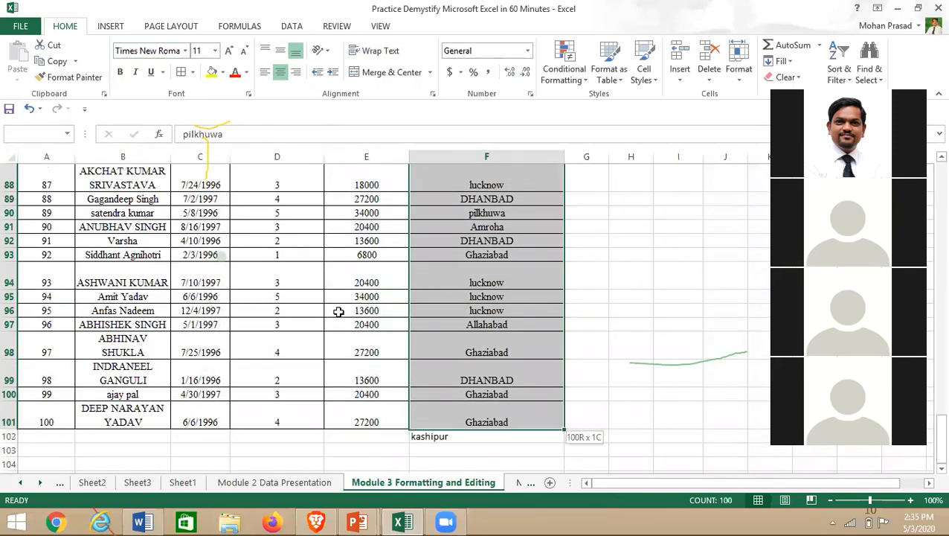
pyautogui.click(223, 72)
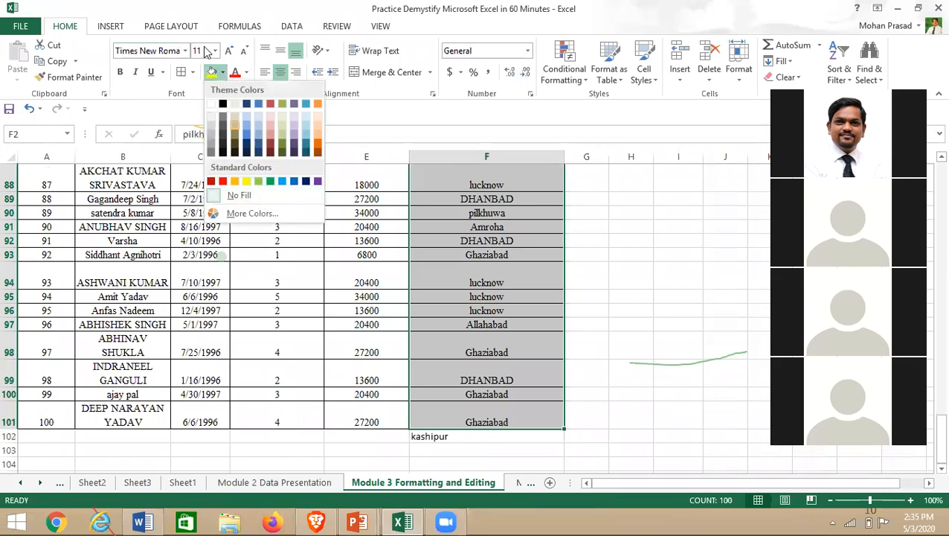
pyautogui.click(222, 72)
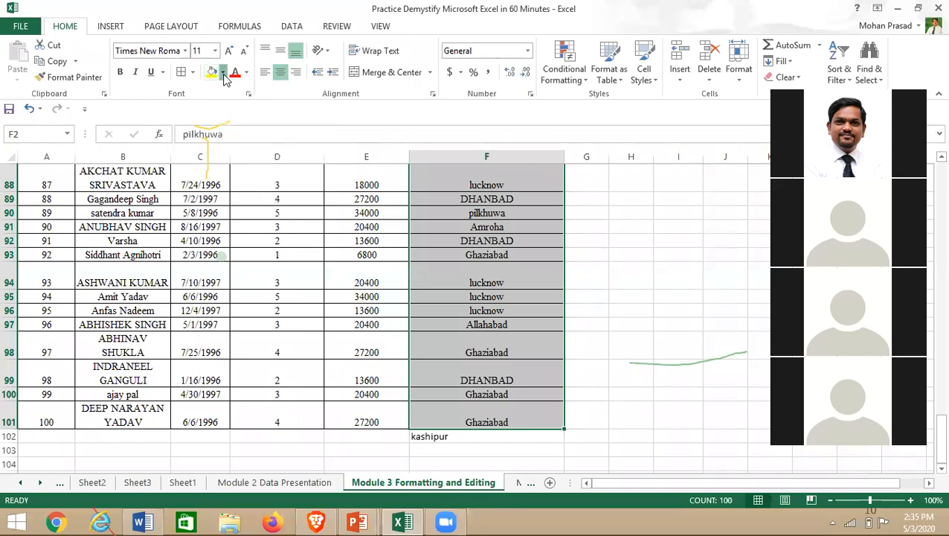
pyautogui.click(224, 75)
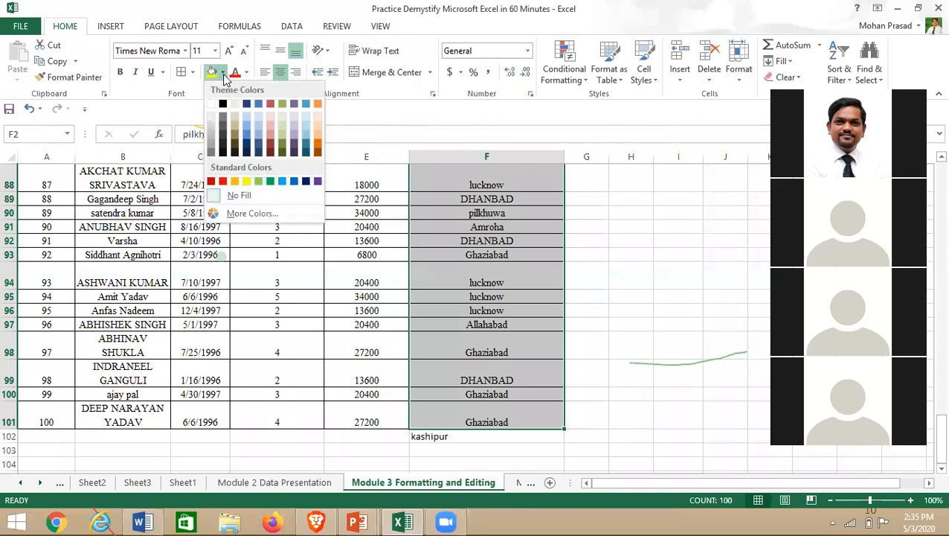
pyautogui.click(247, 181)
# - Fill the Salary Expectation column, from header to row 101, with red
pyautogui.scroll(20, 360, 178)
pyautogui.click(360, 176)
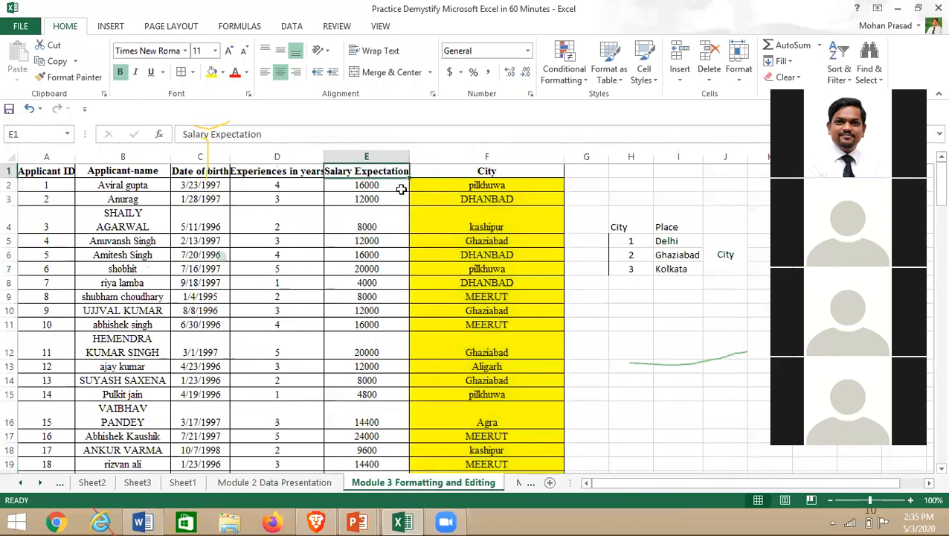
pyautogui.hotkey('ctrl', 'shift', 'Down')
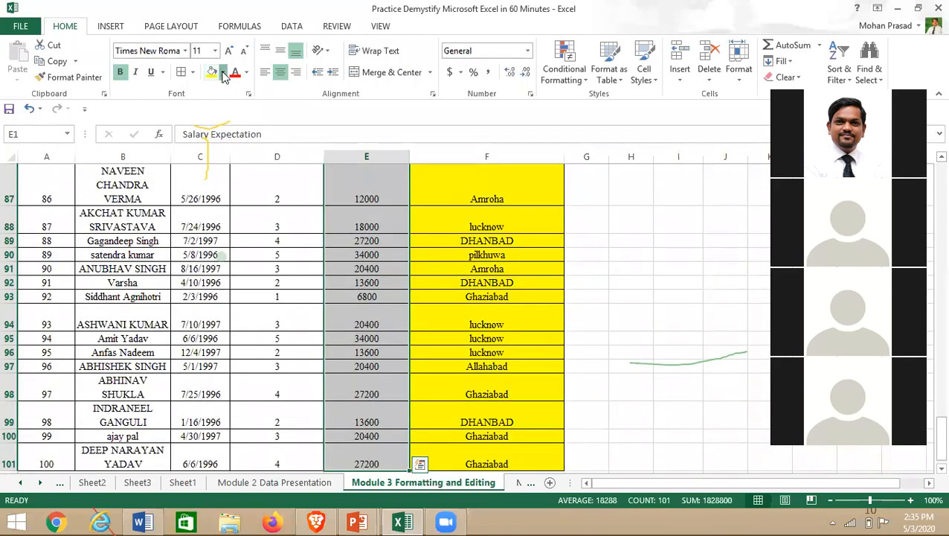
pyautogui.click(223, 73)
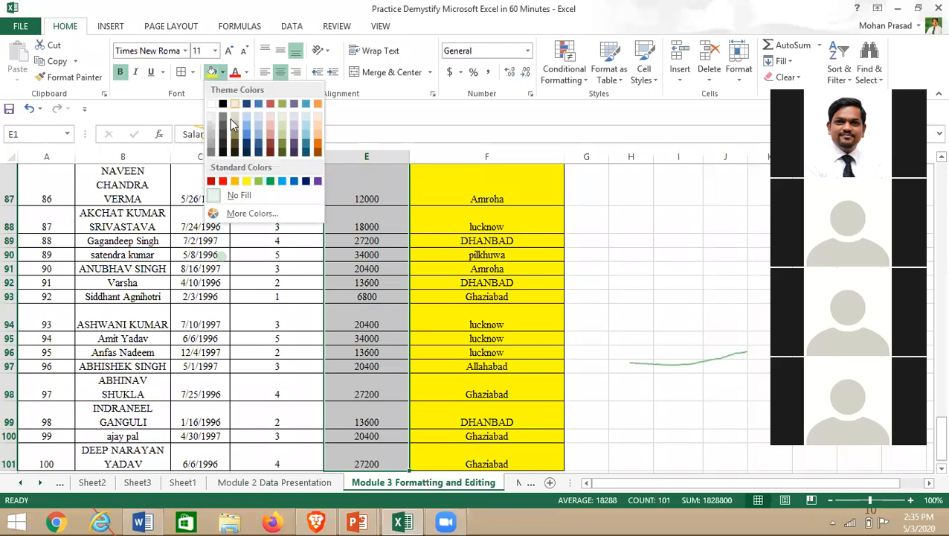
pyautogui.click(223, 182)
pyautogui.hotkey('ctrl', 'BackSpace')
pyautogui.click(306, 291)
# - Fill the Applicant-name column, from header to row 101, with green
pyautogui.doubleClick(112, 171)
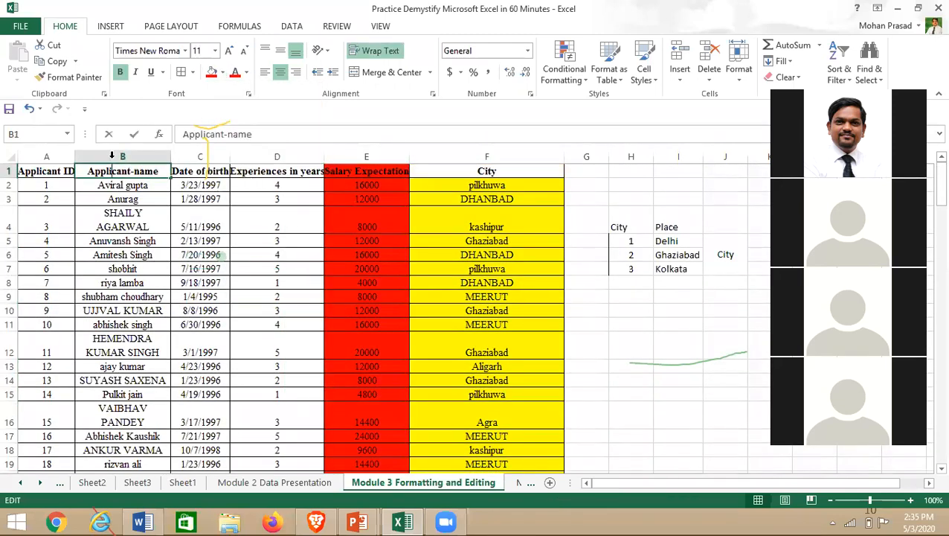
pyautogui.click(116, 197)
pyautogui.click(118, 168)
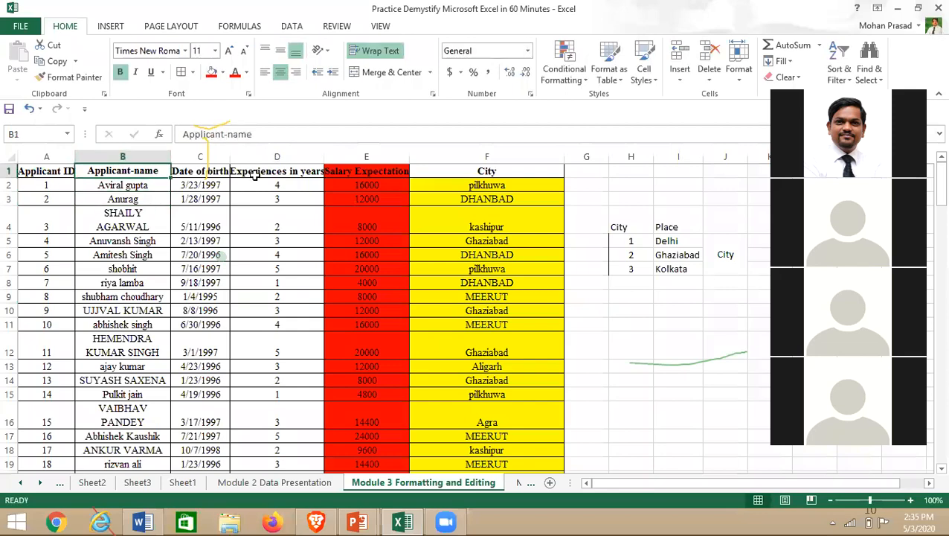
pyautogui.hotkey('ctrl', 'shift', 'Down')
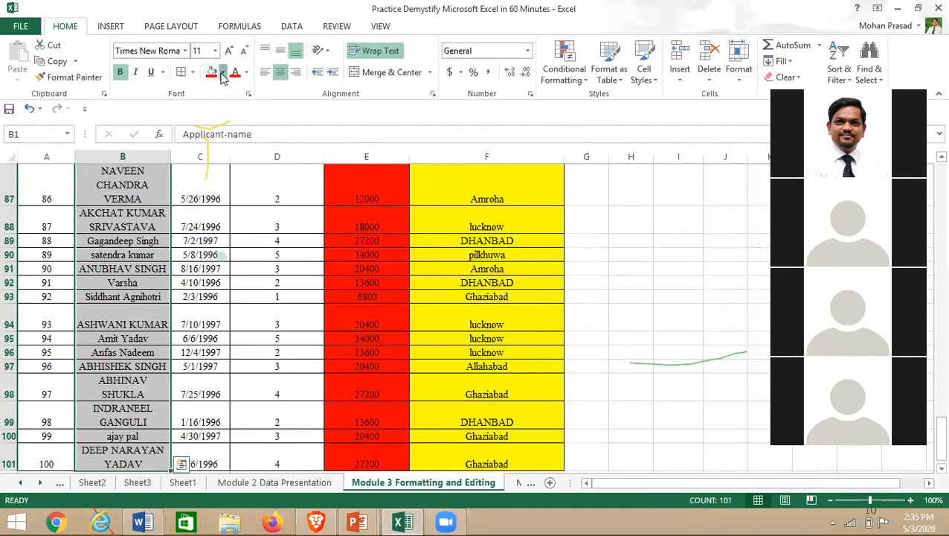
pyautogui.click(223, 76)
pyautogui.click(270, 183)
# - Make the Date of birth column text blue
pyautogui.scroll(15, 220, 384)
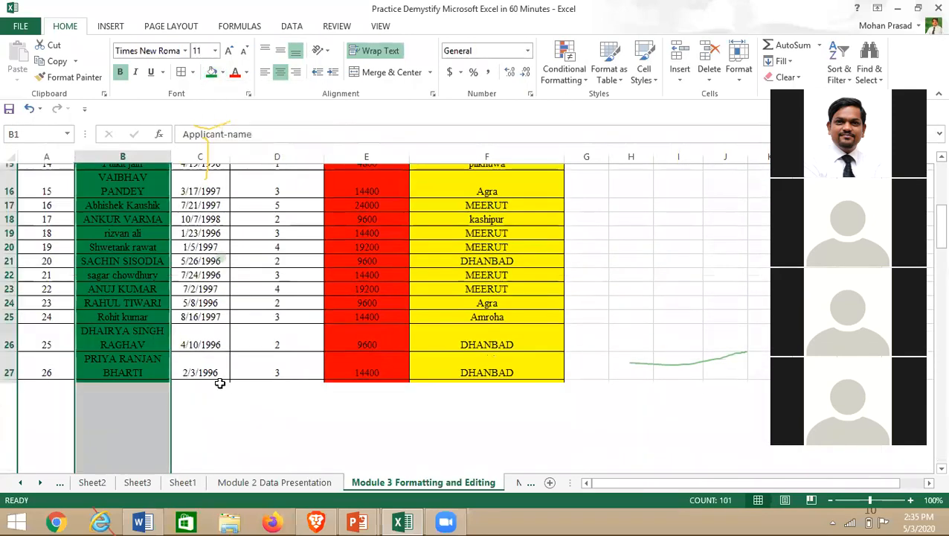
pyautogui.scroll(5, 220, 383)
pyautogui.press('Right')
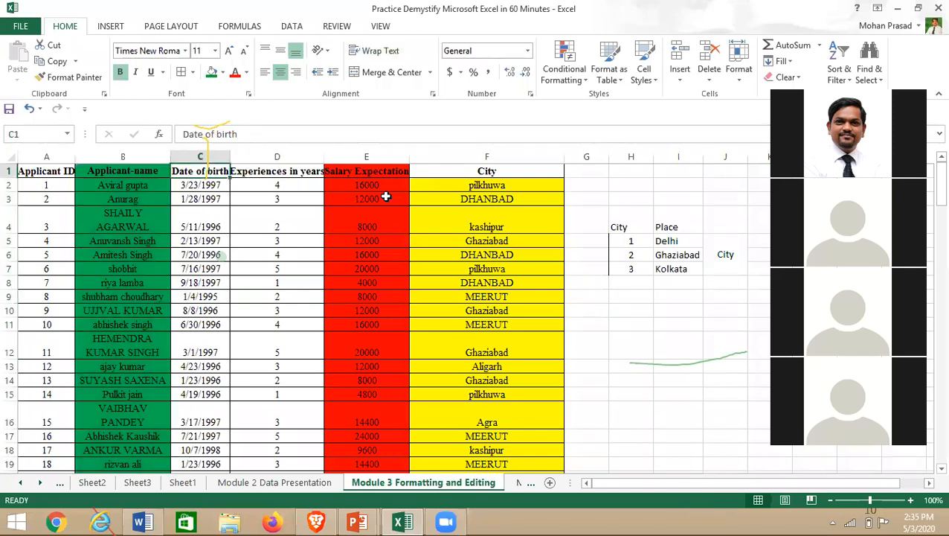
pyautogui.hotkey('ctrl', 'shift', 'Down')
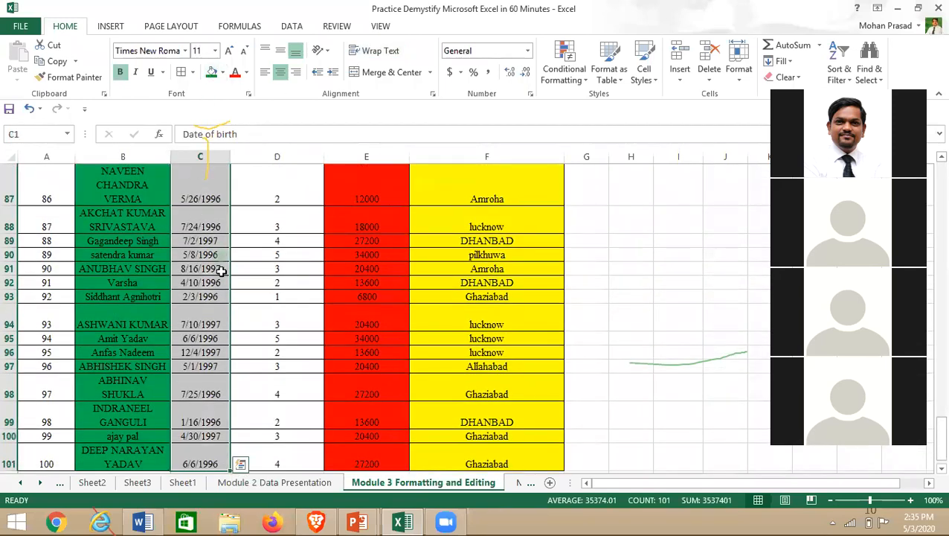
pyautogui.click(247, 73)
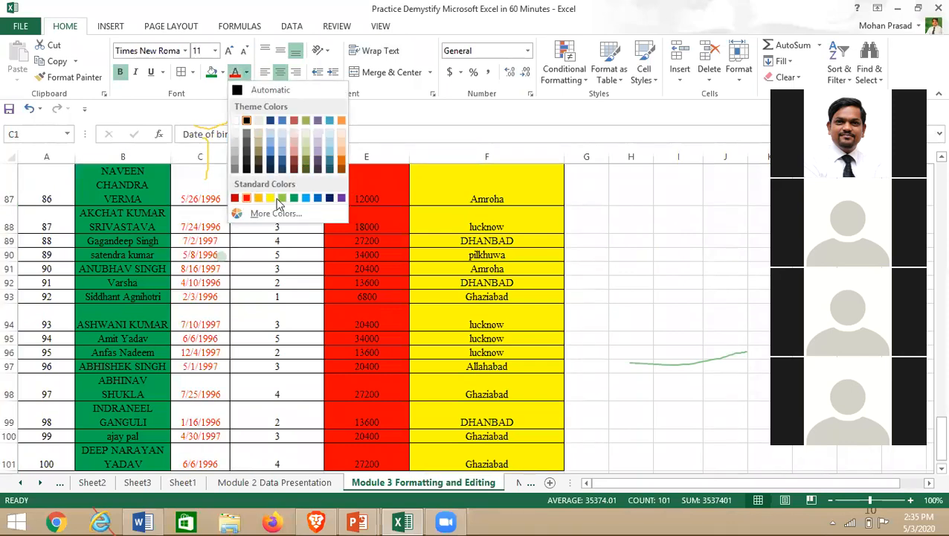
pyautogui.click(306, 198)
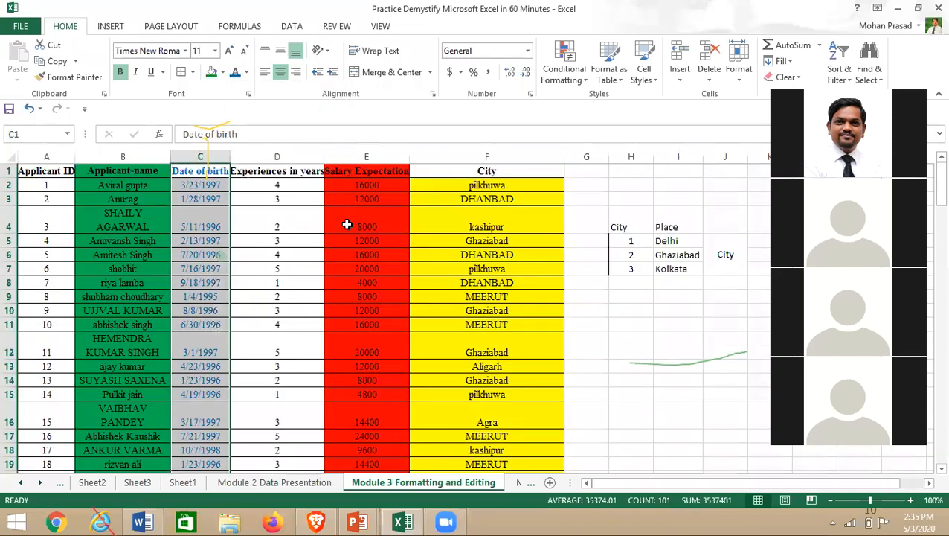
pyautogui.click(344, 271)
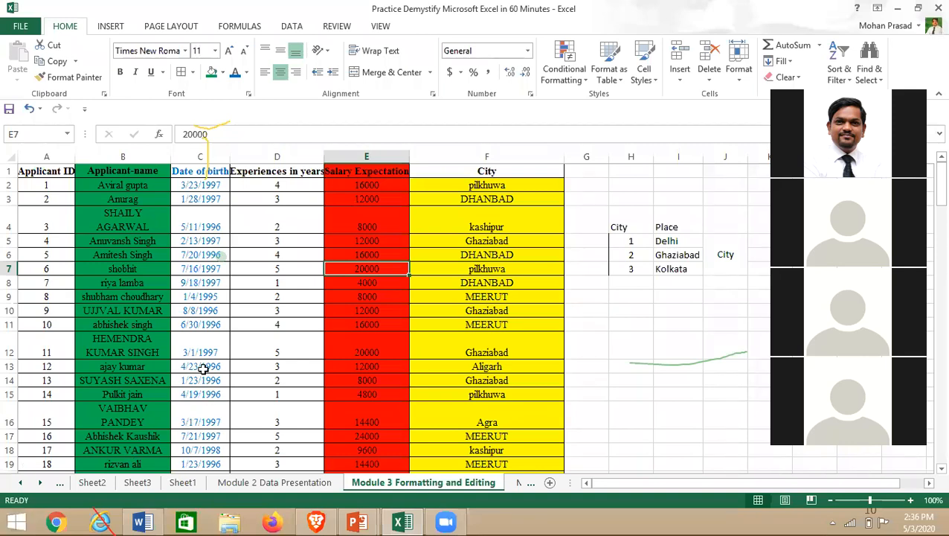
# - Leave the birth-date cells and switch to the Module 4 Formatting and Editing sheet
pyautogui.click(203, 366)
pyautogui.click(180, 190)
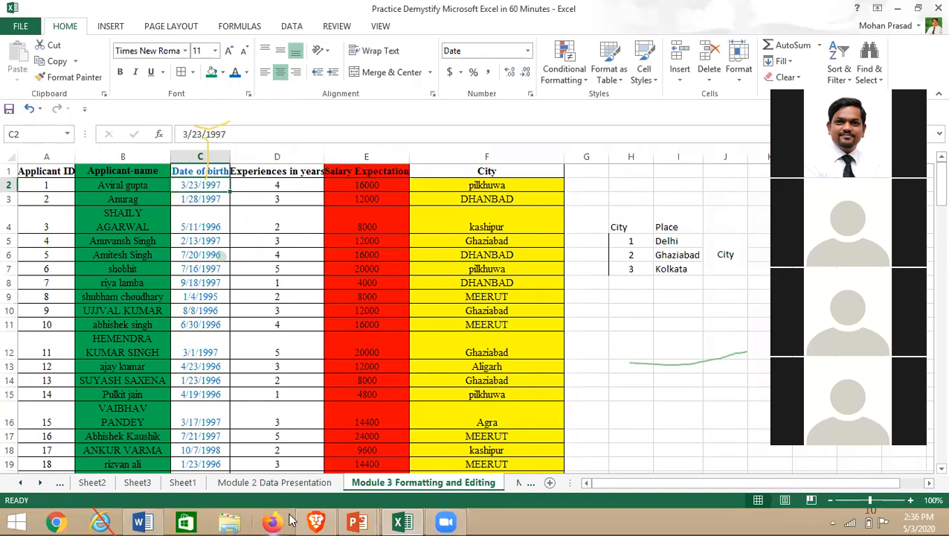
pyautogui.click(43, 482)
pyautogui.click(43, 482)
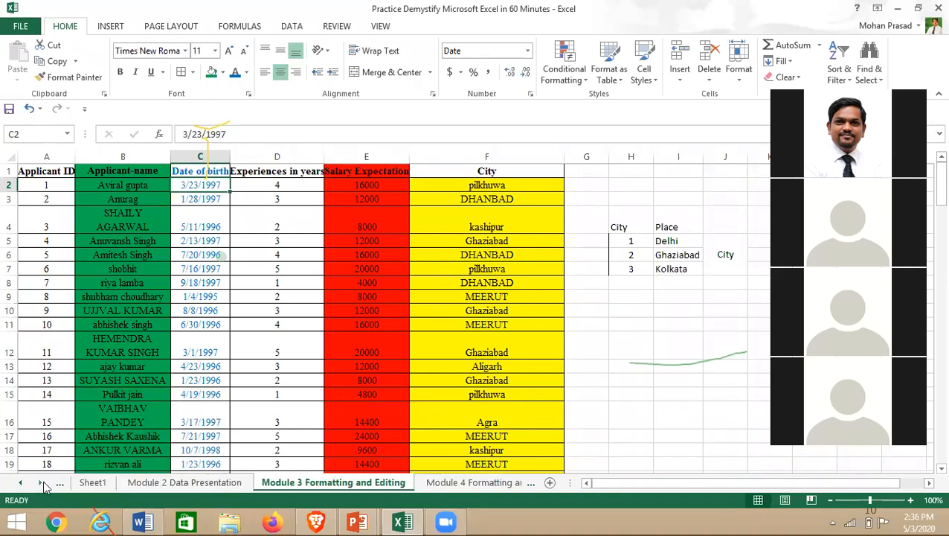
pyautogui.click(473, 482)
pyautogui.click(189, 326)
# - Select the birth dates C2:C101 on the Module 4 sheet
pyautogui.click(244, 189)
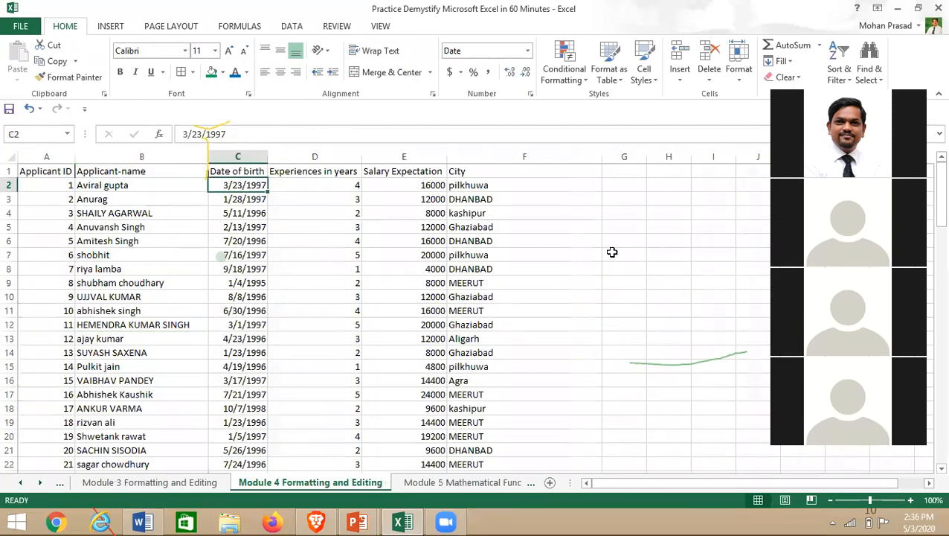
pyautogui.hotkey('ctrl', 'shift', 'Down')
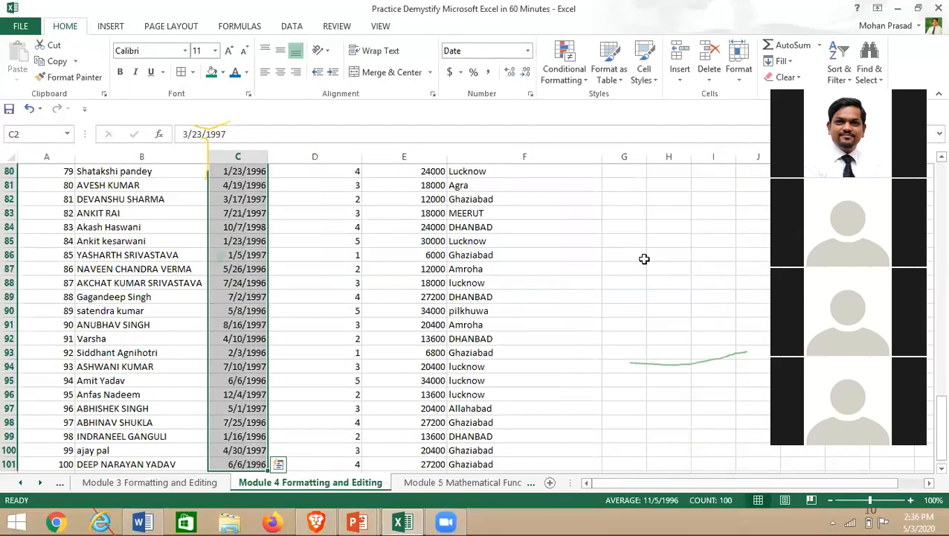
pyautogui.scroll(20, 200, 327)
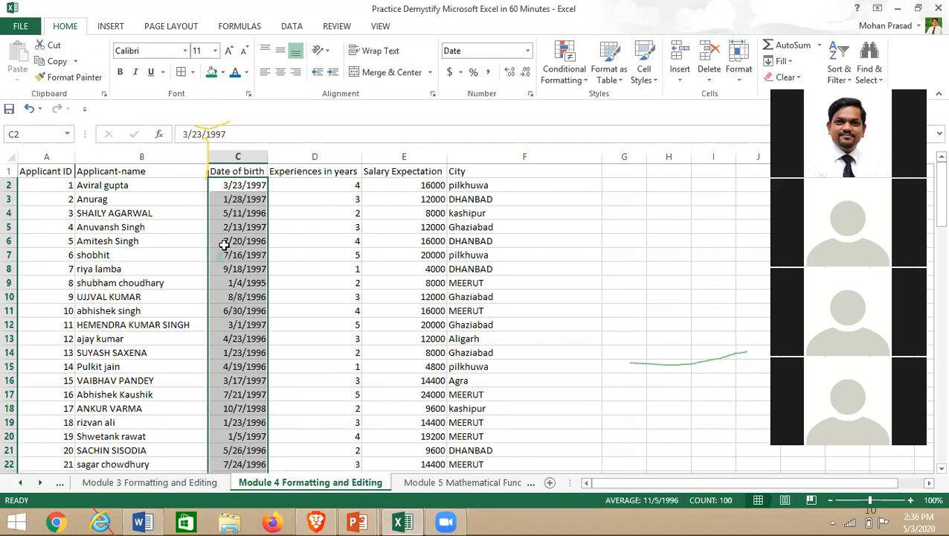
pyautogui.scroll(-16, 227, 333)
pyautogui.scroll(7, 233, 352)
pyautogui.scroll(9, 233, 352)
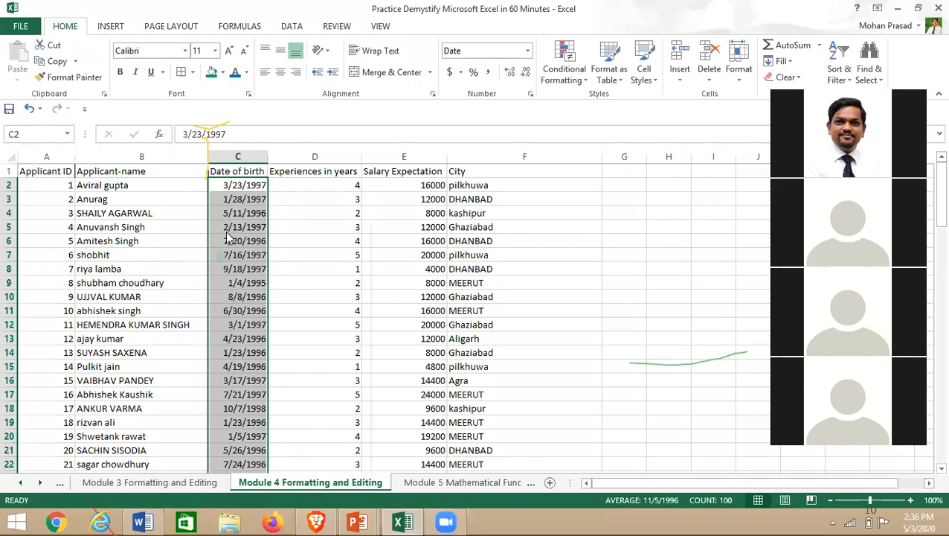
# - Give the selected birth dates the long weekday, month, day, year date format
pyautogui.rightClick(228, 235)
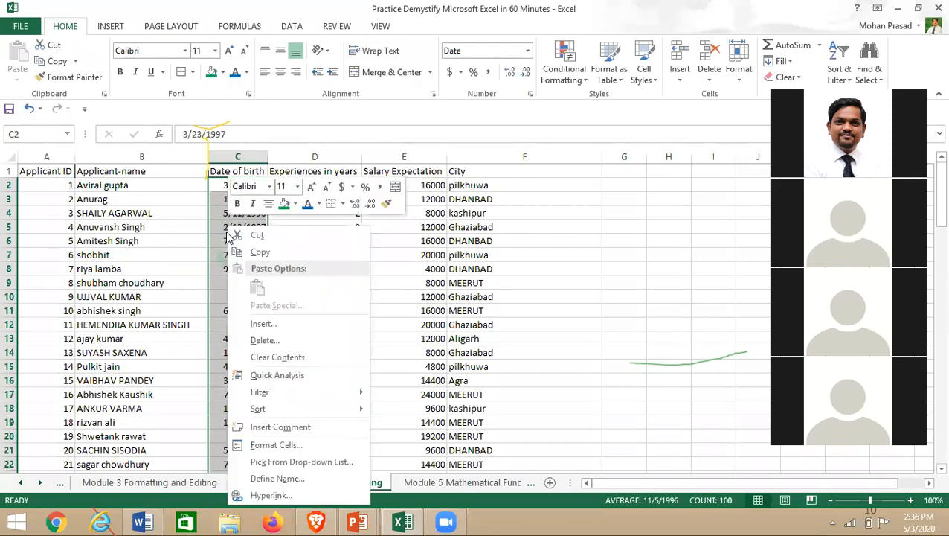
pyautogui.click(277, 445)
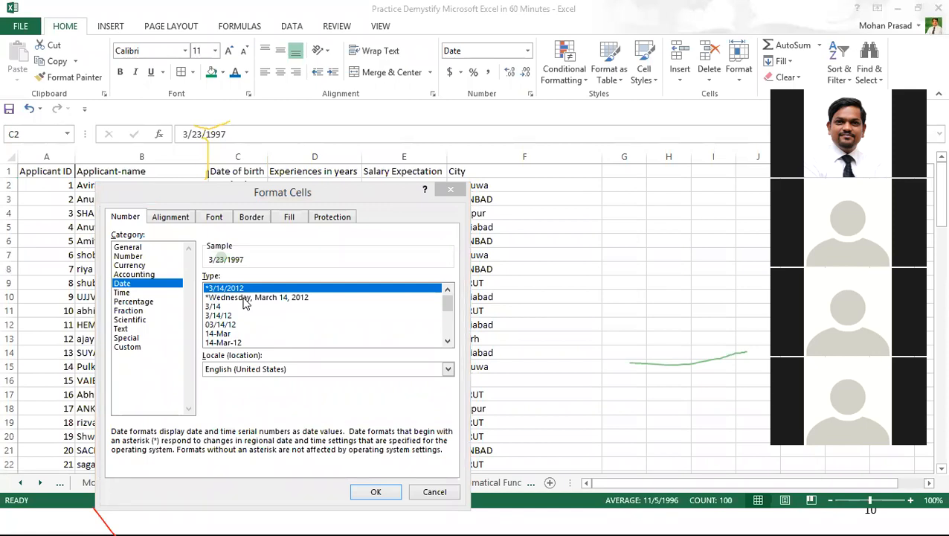
pyautogui.click(246, 298)
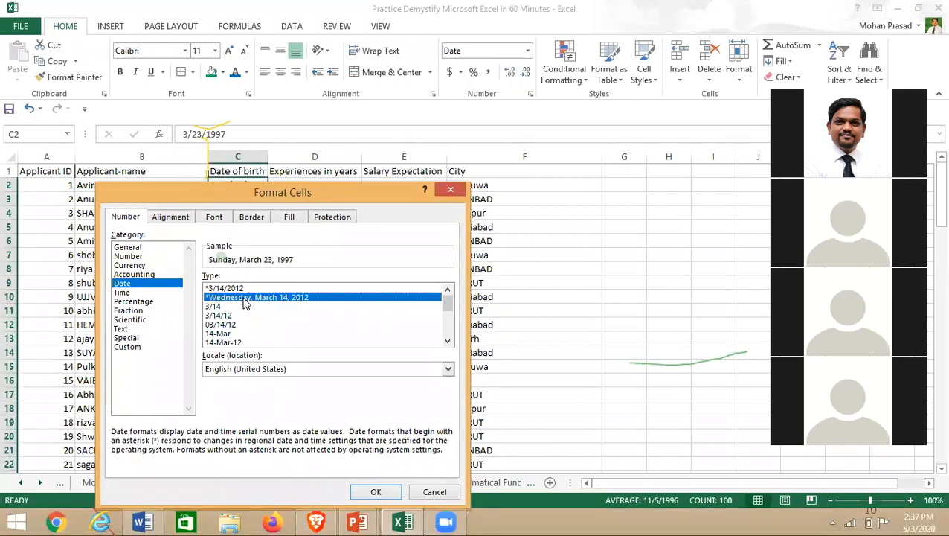
pyautogui.press('Return')
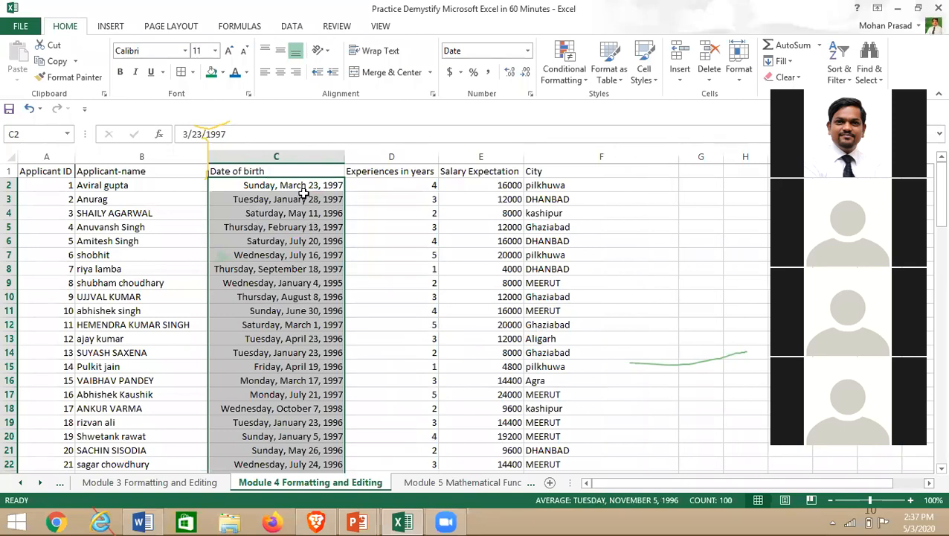
# - Reformat the birth dates to the 14-Mar-12 date type, e.g. 23-Mar-97
pyautogui.rightClick(251, 188)
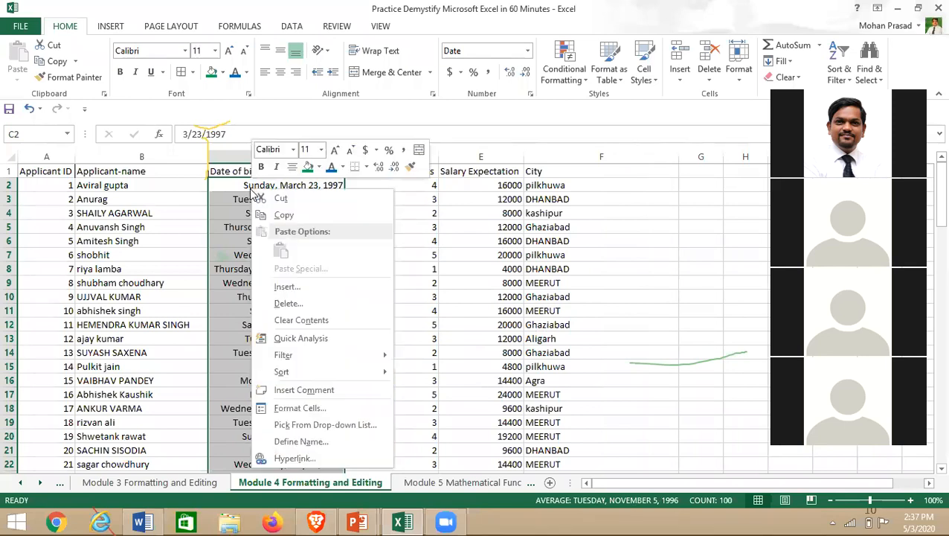
pyautogui.click(297, 409)
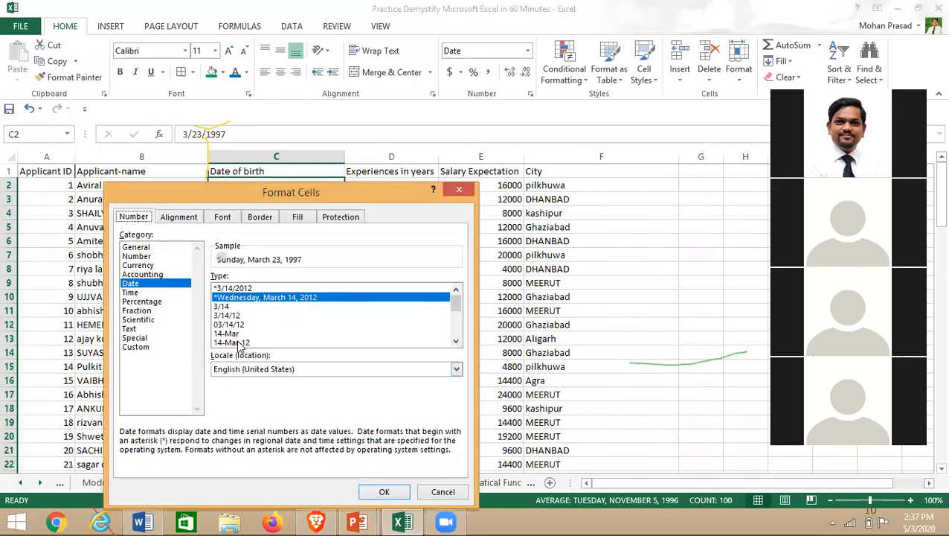
pyautogui.click(449, 125)
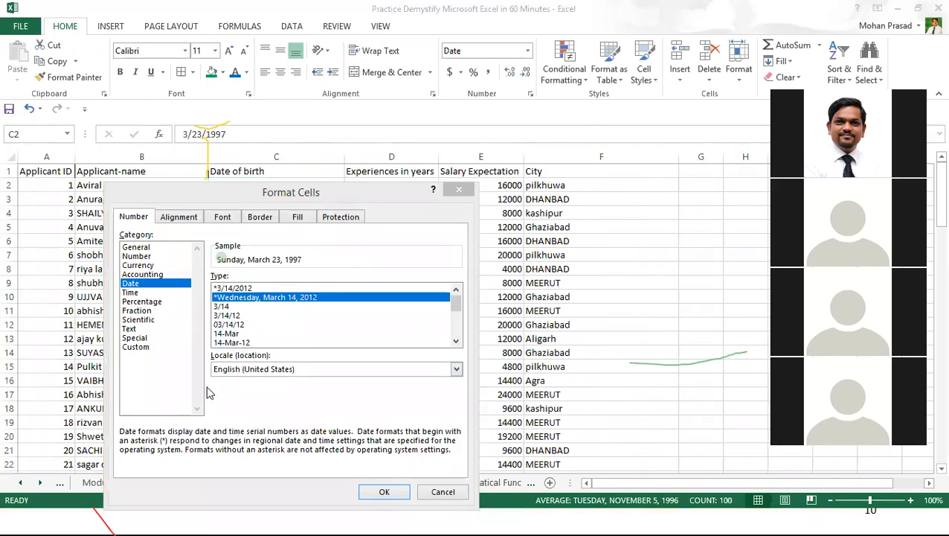
pyautogui.click(232, 343)
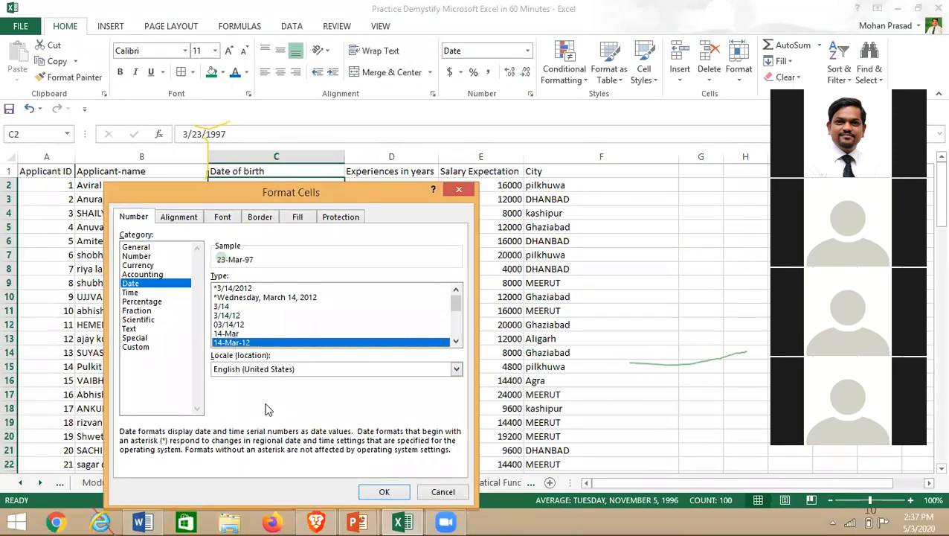
pyautogui.click(384, 492)
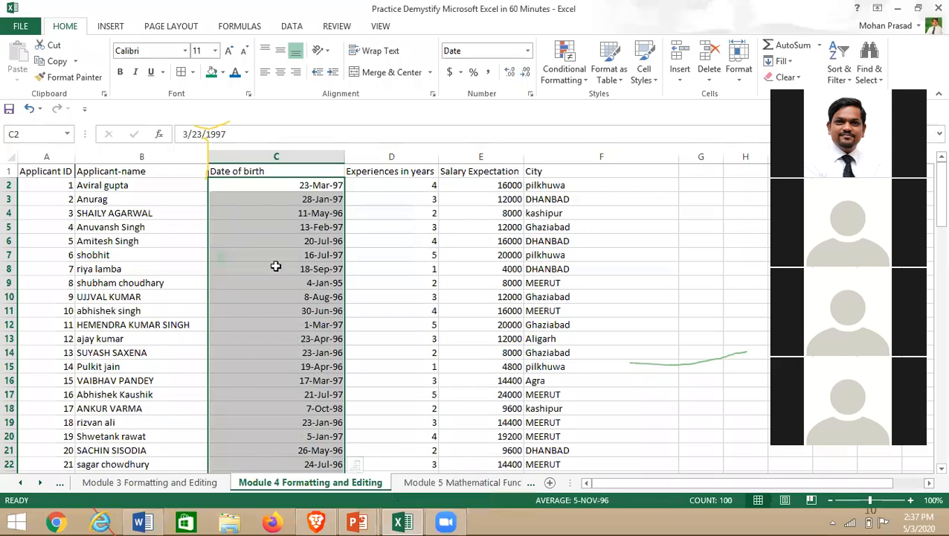
# - Centre the birth dates in column C, then all the data on the sheet
pyautogui.click(281, 72)
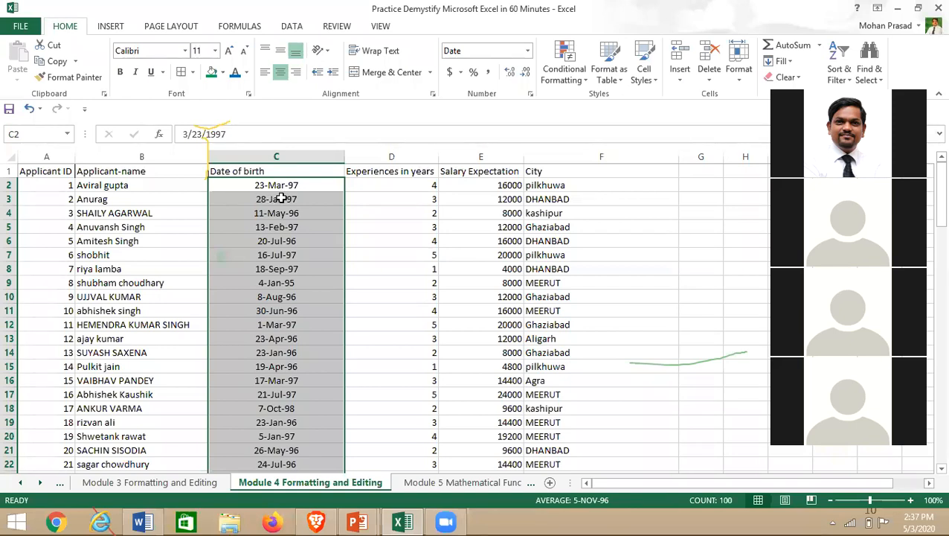
pyautogui.hotkey('alt', 'Tab')
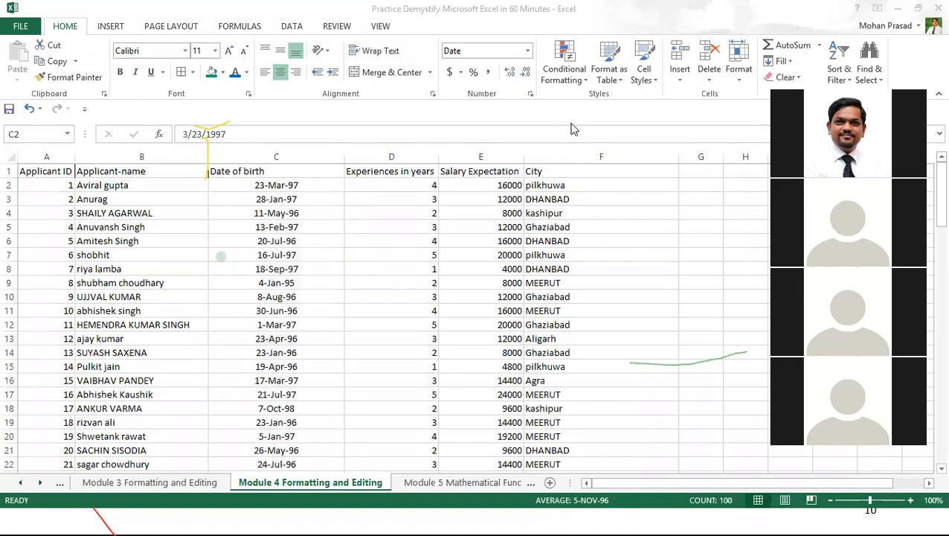
pyautogui.click(404, 237)
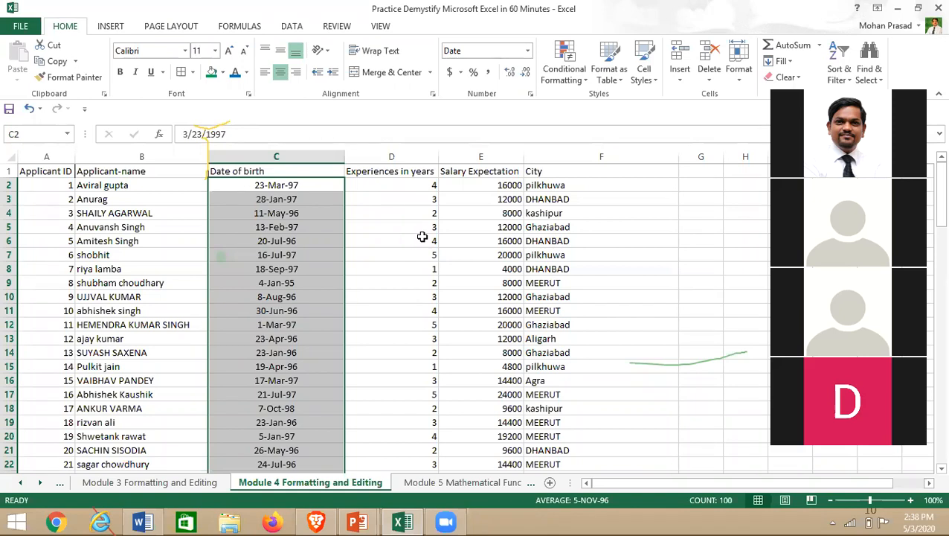
pyautogui.click(11, 156)
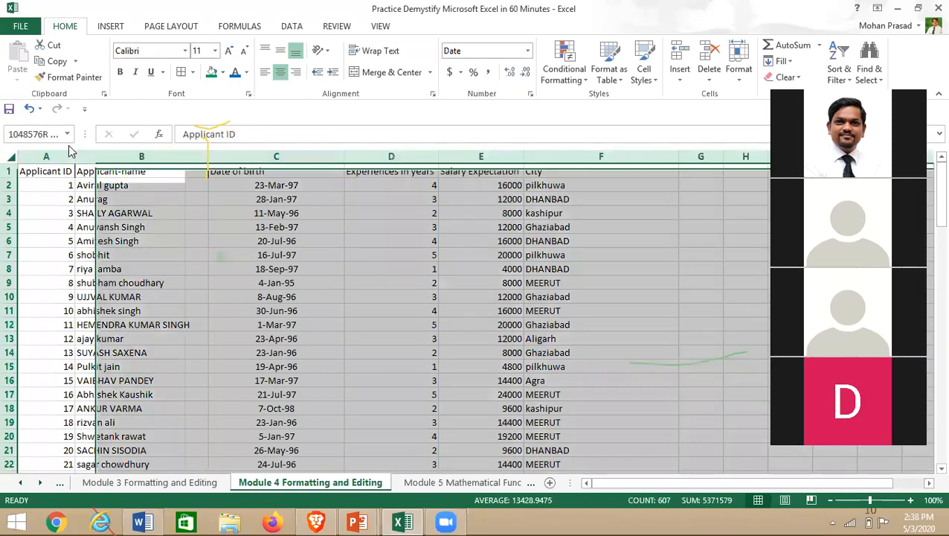
pyautogui.click(224, 267)
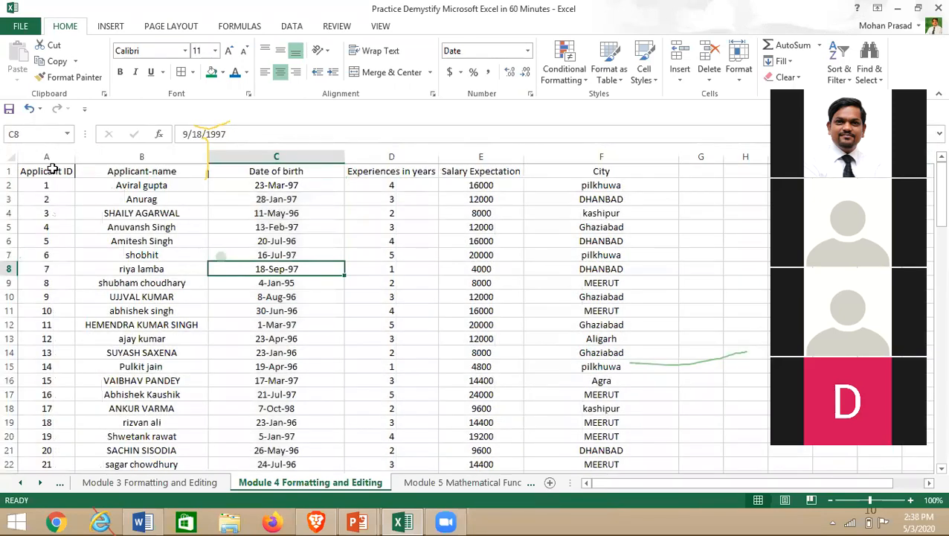
pyautogui.click(49, 170)
pyautogui.hotkey('ctrl', 'shift', 'Down')
pyautogui.hotkey('ctrl', 'shift', 'Right')
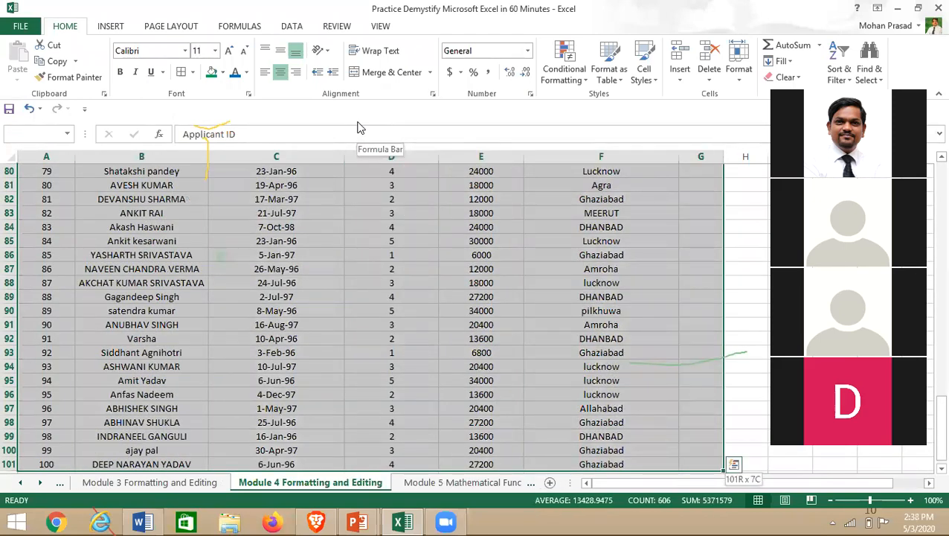
pyautogui.scroll(20, 394, 303)
# - Make the header cells B1 to F1 bold
pyautogui.click(35, 169)
pyautogui.moveTo(35, 169); pyautogui.dragTo(611, 158)
pyautogui.click(612, 157)
pyautogui.moveTo(111, 171); pyautogui.dragTo(573, 175)
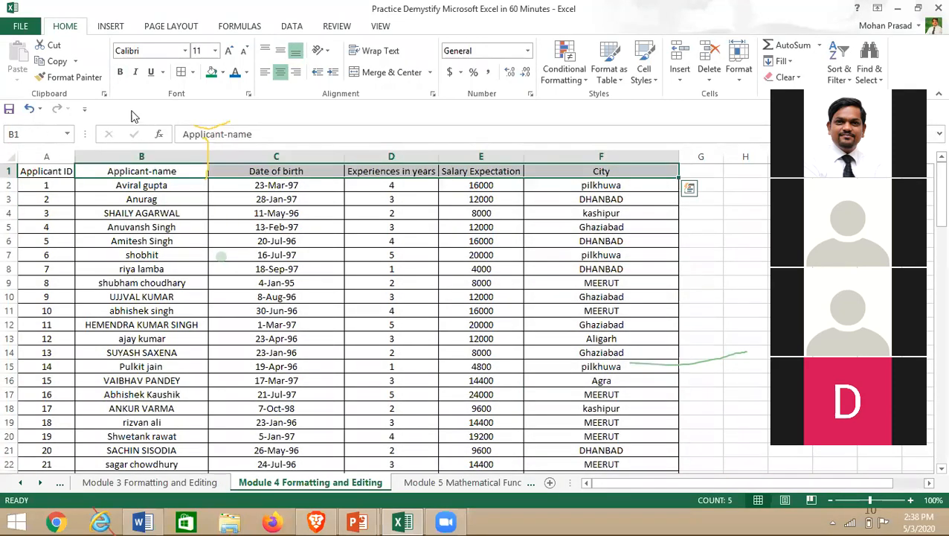
pyautogui.click(120, 72)
pyautogui.click(478, 254)
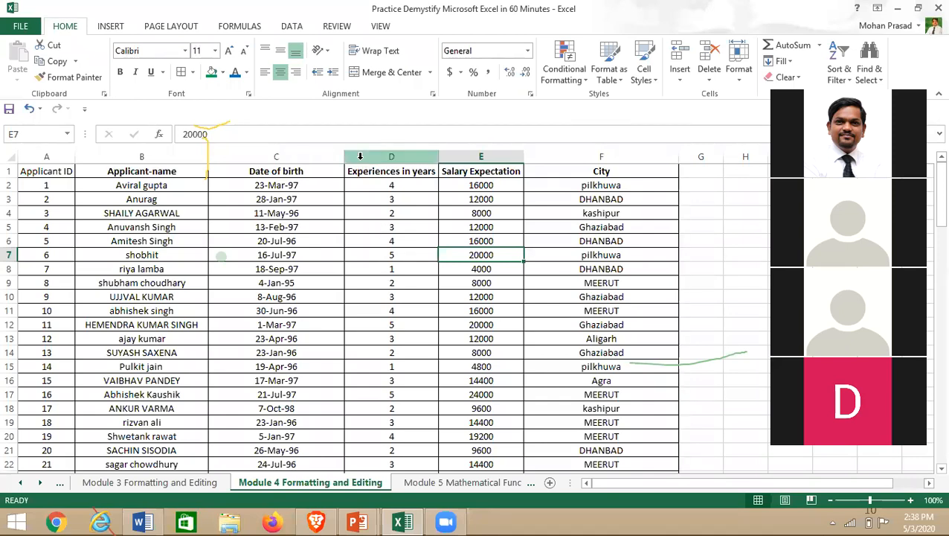
pyautogui.scroll(-9, 381, 386)
pyautogui.scroll(-7, 380, 395)
pyautogui.scroll(16, 380, 395)
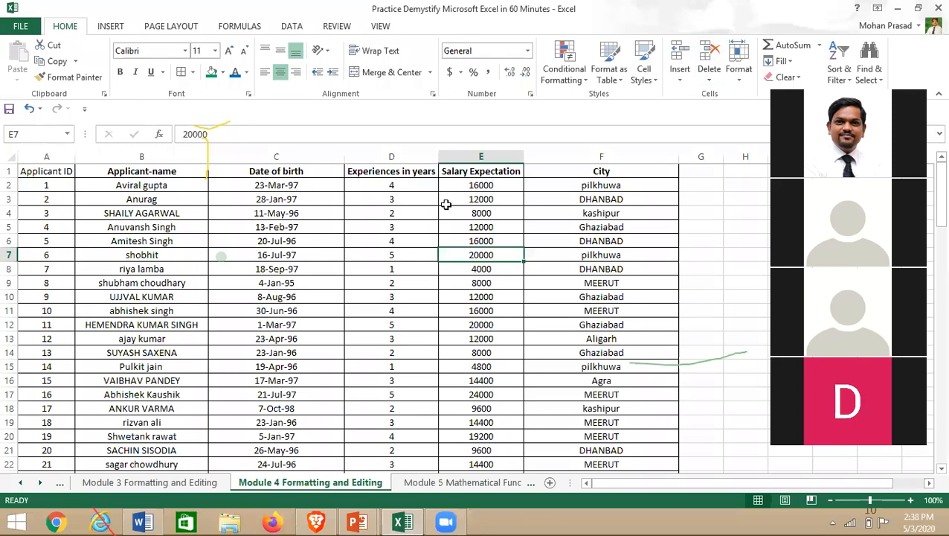
pyautogui.click(377, 154)
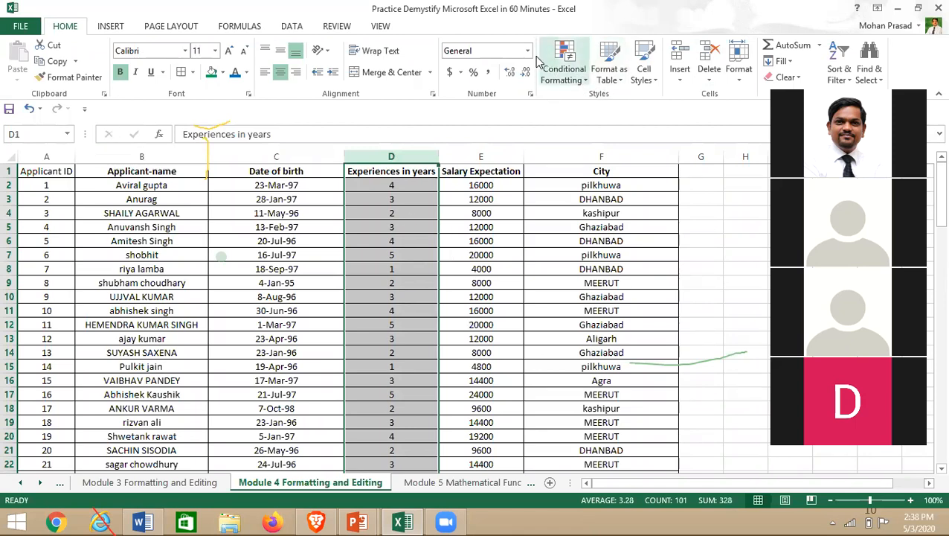
pyautogui.rightClick(605, 81)
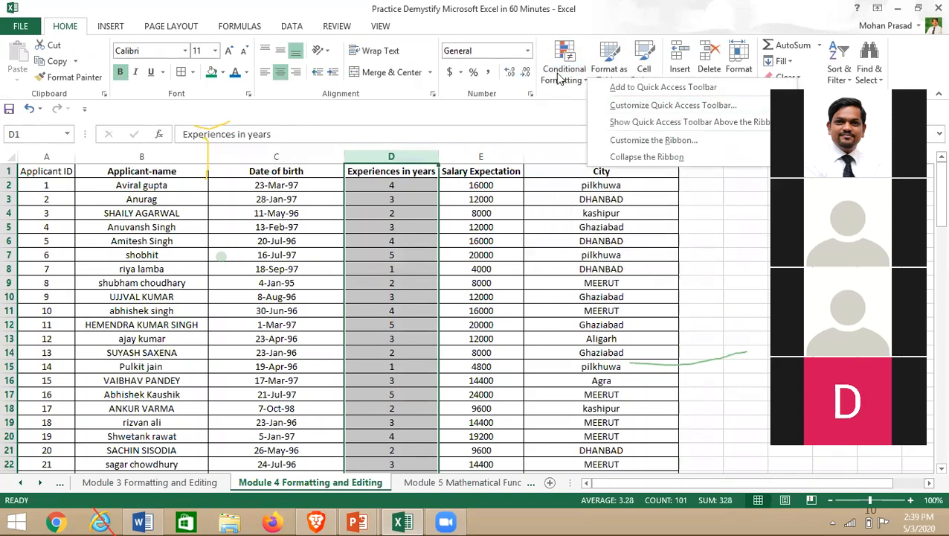
pyautogui.press('Escape')
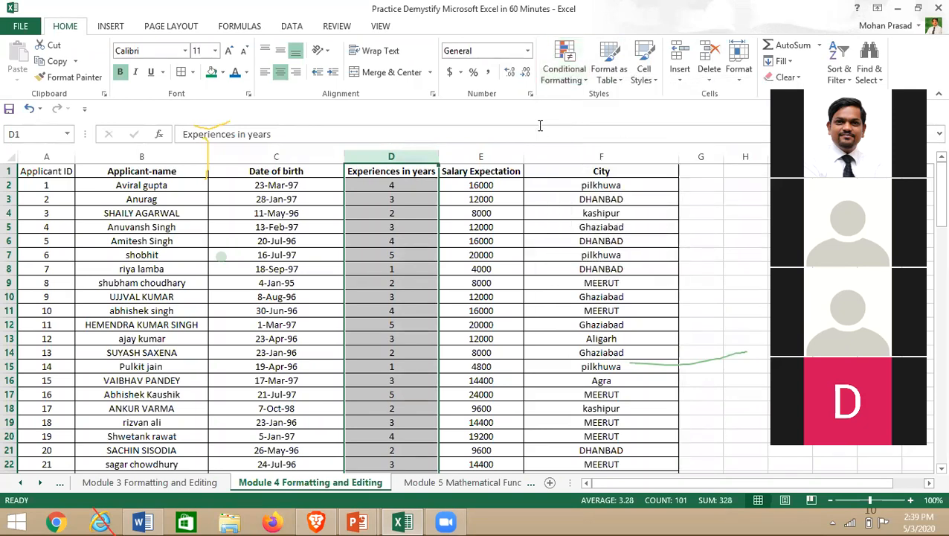
pyautogui.click(587, 82)
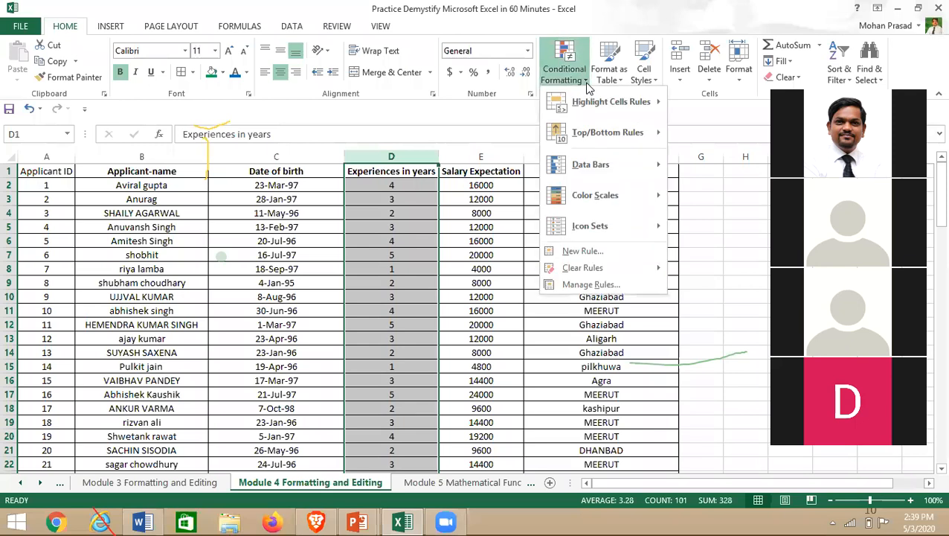
pyautogui.moveTo(605, 104)
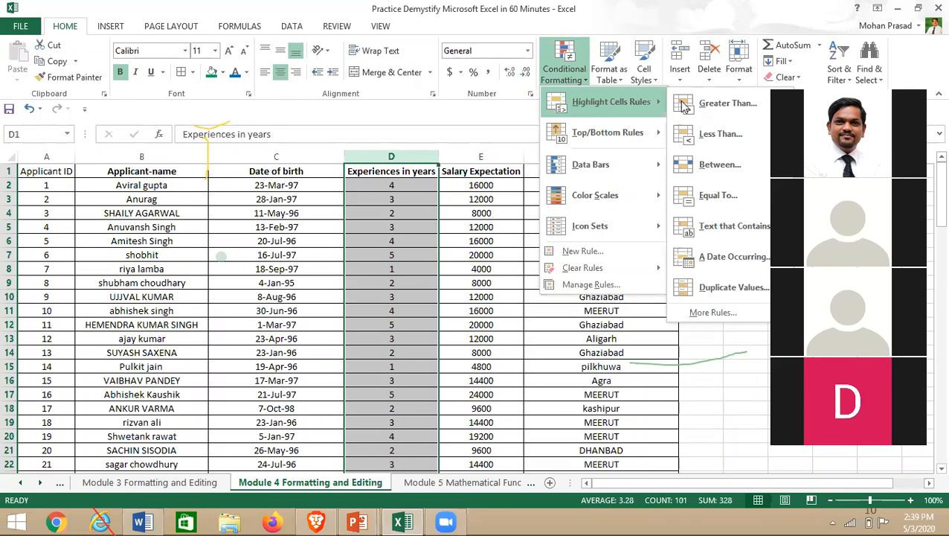
pyautogui.click(733, 114)
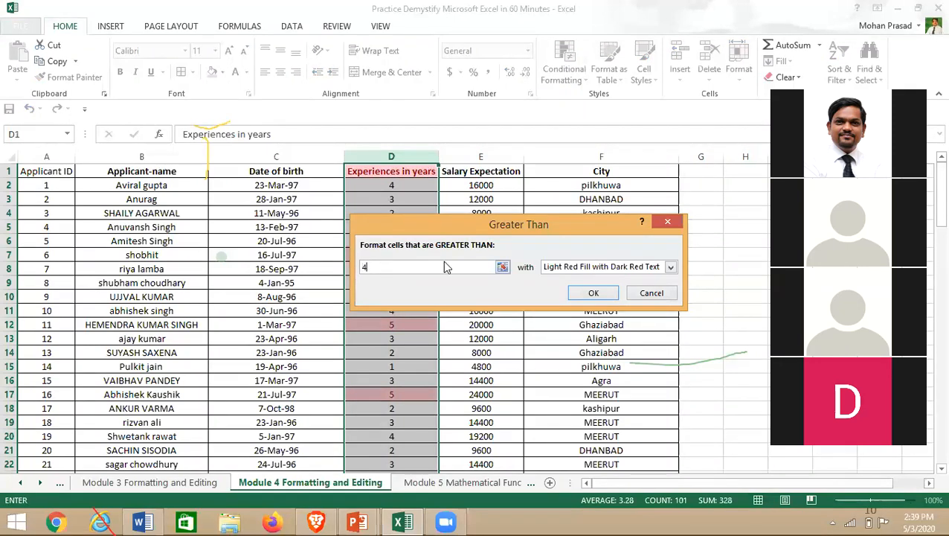
pyautogui.press('BackSpace')
pyautogui.write('3')
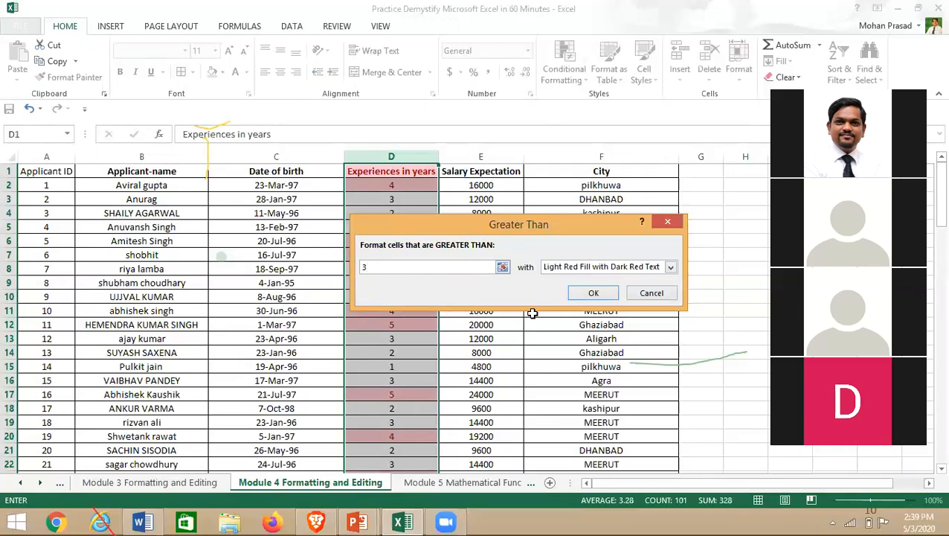
pyautogui.click(563, 267)
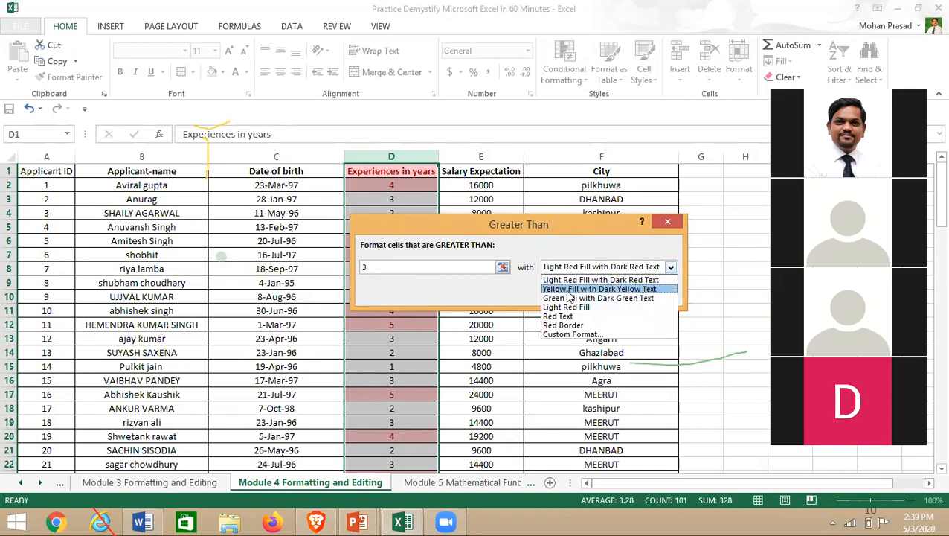
pyautogui.click(570, 297)
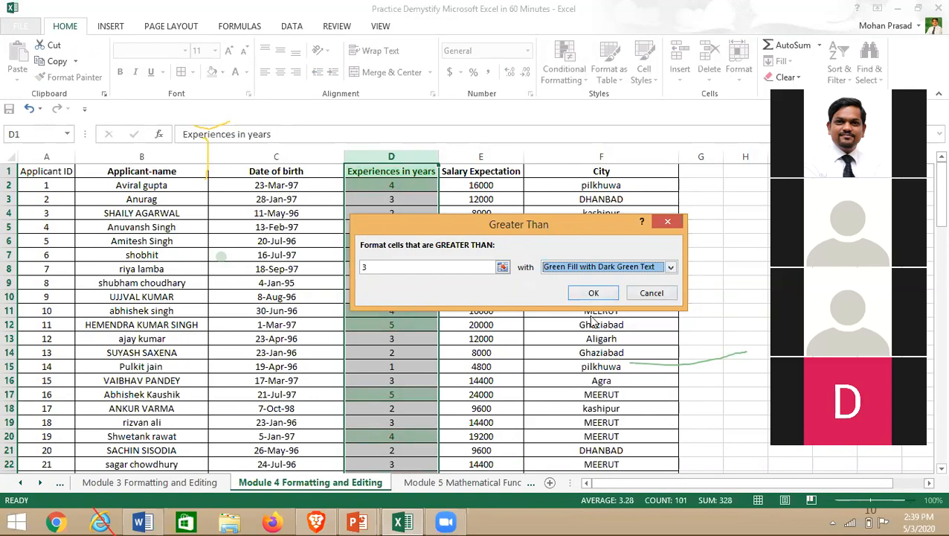
pyautogui.click(651, 294)
pyautogui.click(649, 296)
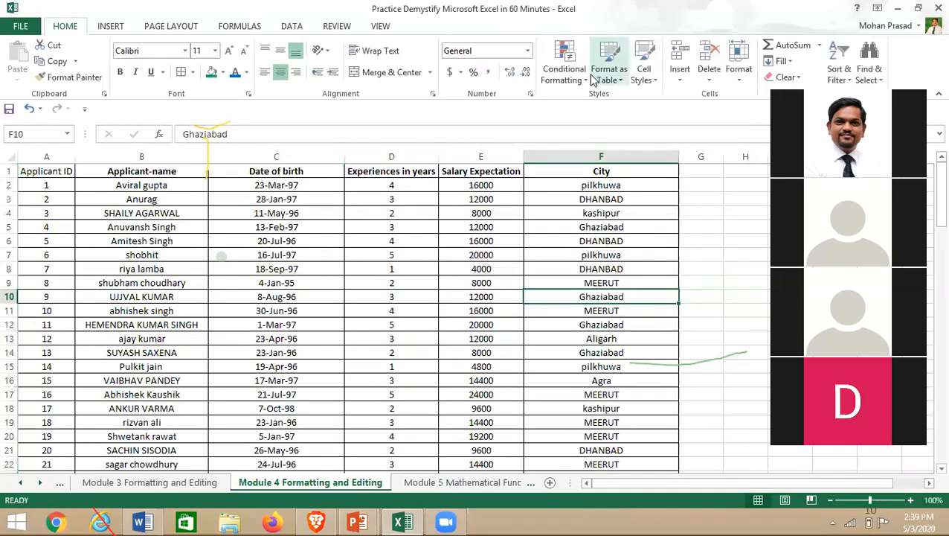
# - Create a conditional rule for cell values greater than or equal to 3
pyautogui.click(586, 78)
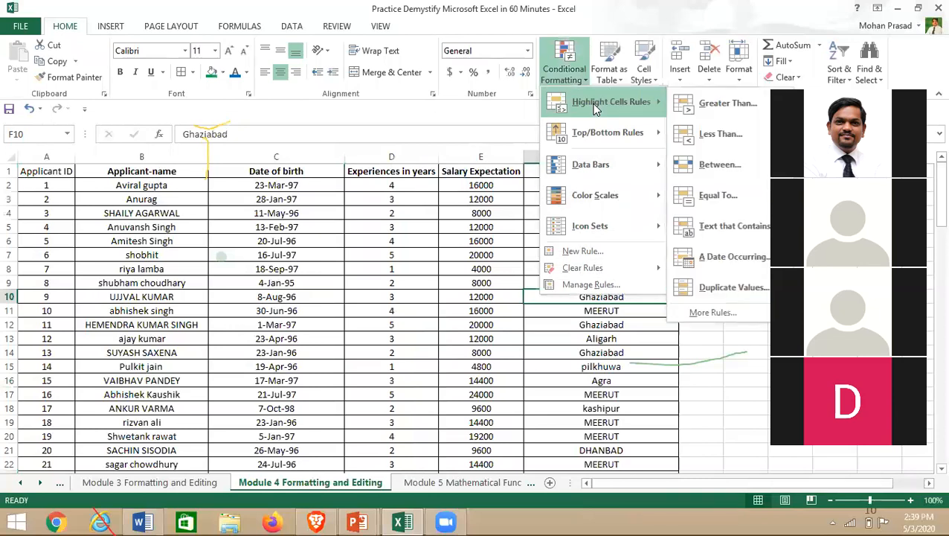
pyautogui.click(755, 362)
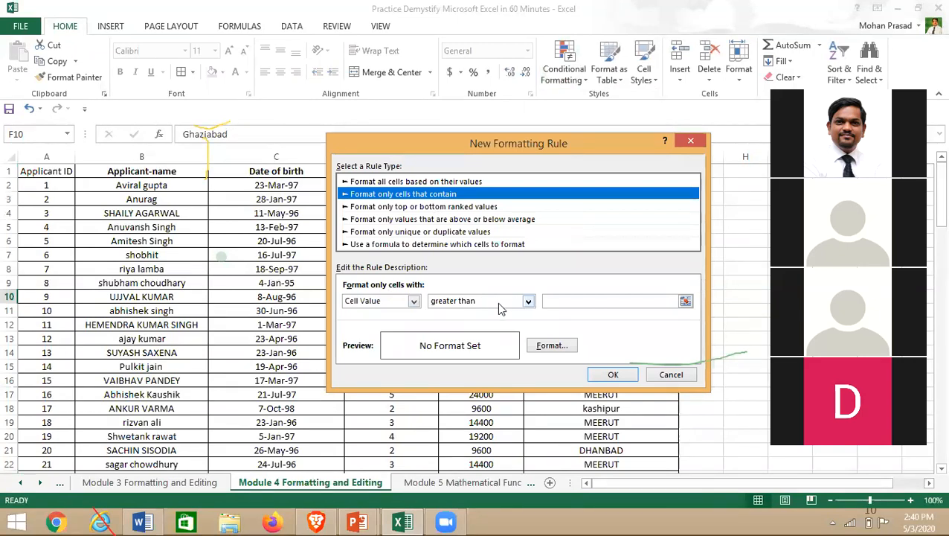
pyautogui.click(413, 302)
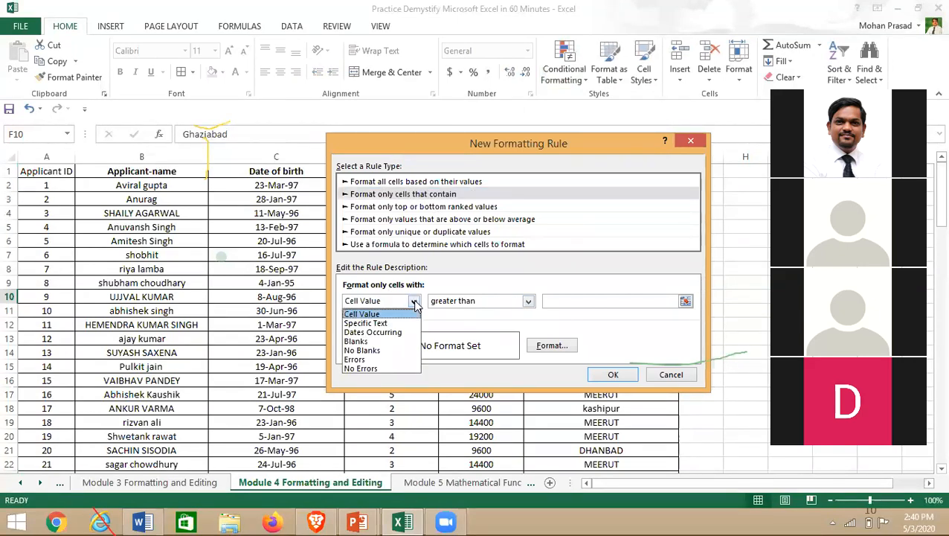
pyautogui.click(378, 314)
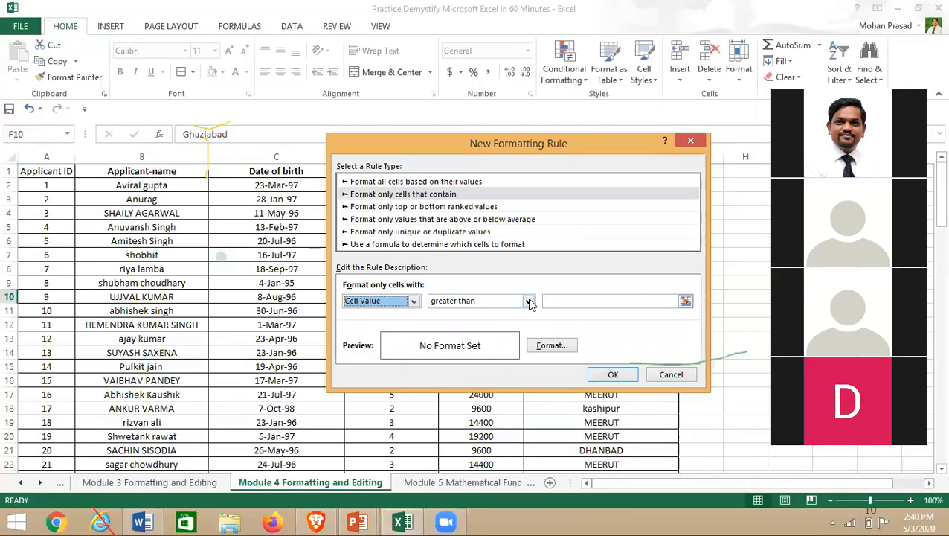
pyautogui.click(528, 301)
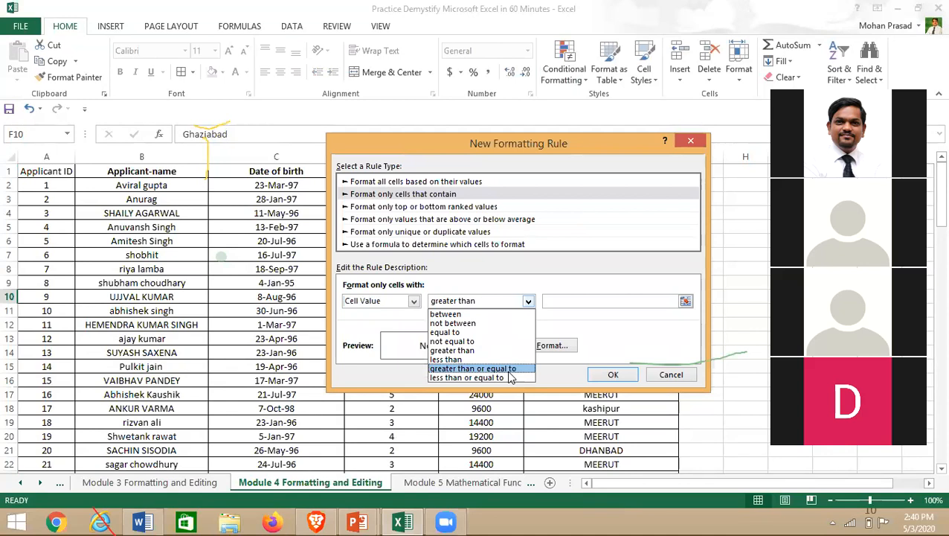
pyautogui.click(507, 370)
pyautogui.click(572, 300)
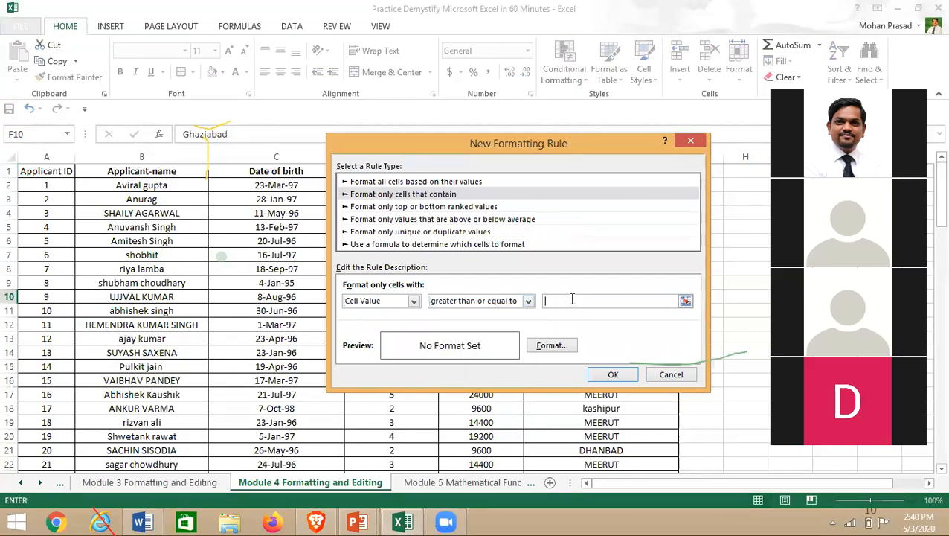
pyautogui.write('3')
pyautogui.click(616, 374)
pyautogui.click(617, 371)
# - Select the Experiences in years column and add another rule for values of at least 3
pyautogui.click(391, 157)
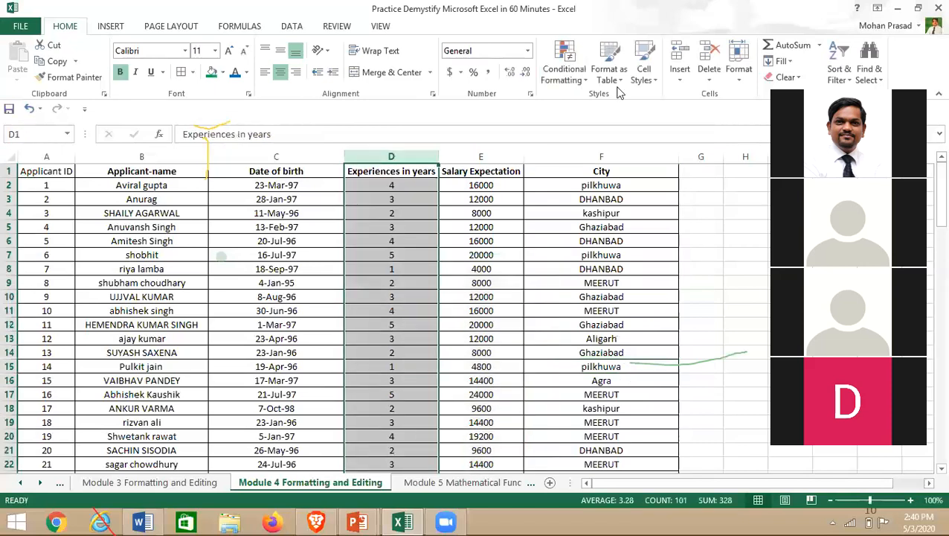
pyautogui.click(587, 83)
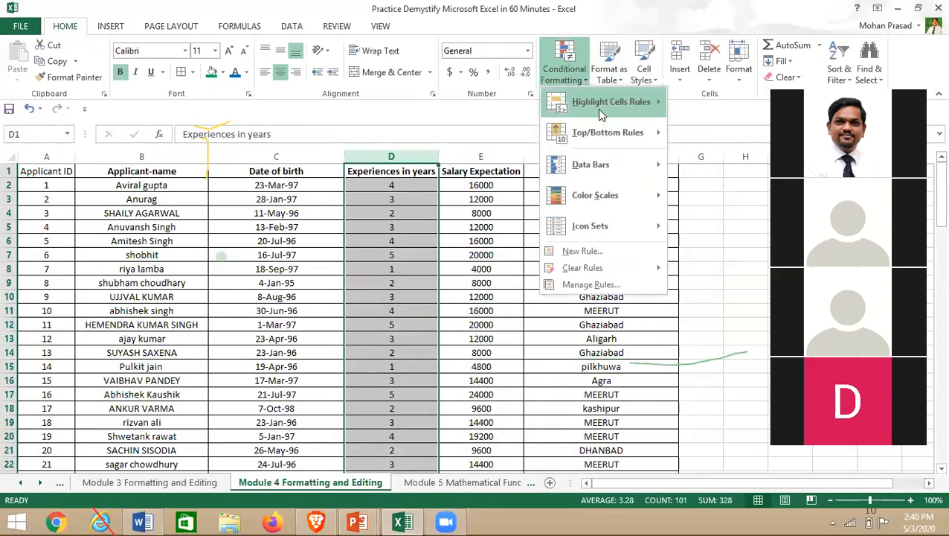
pyautogui.moveTo(632, 108)
pyautogui.click(715, 311)
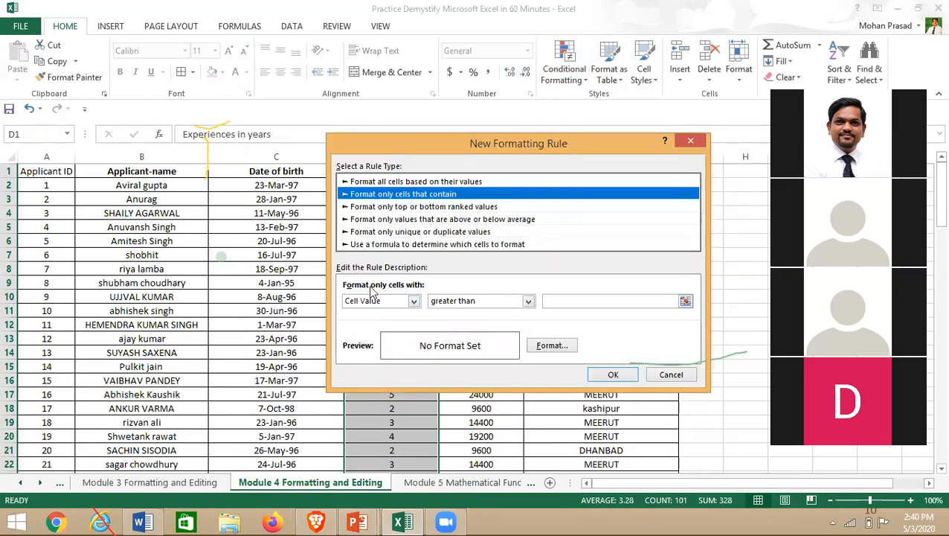
pyautogui.click(480, 302)
pyautogui.click(485, 367)
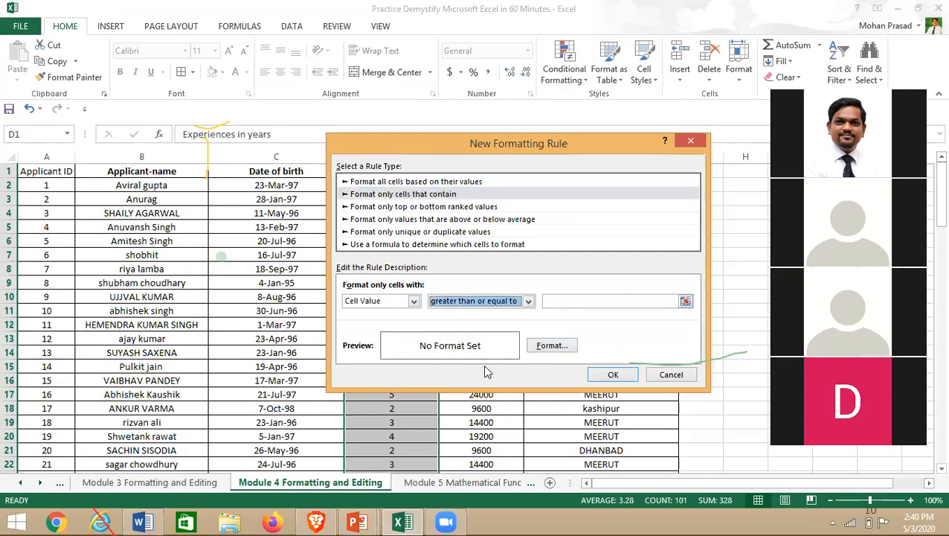
pyautogui.click(411, 302)
pyautogui.click(372, 316)
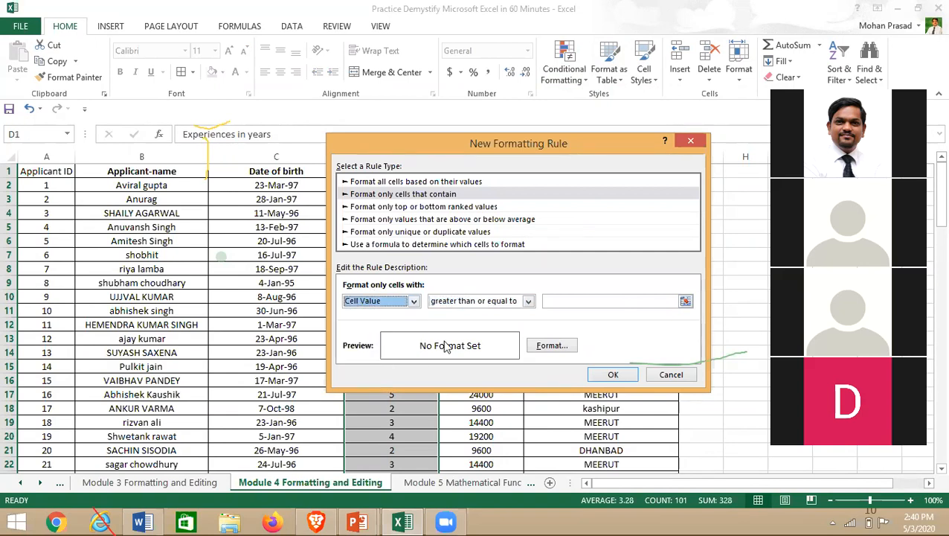
pyautogui.click(617, 300)
pyautogui.write('3')
pyautogui.click(611, 374)
# - Reselect column D, browse the top/bottom and colour-scale rule types, then cancel
pyautogui.click(372, 268)
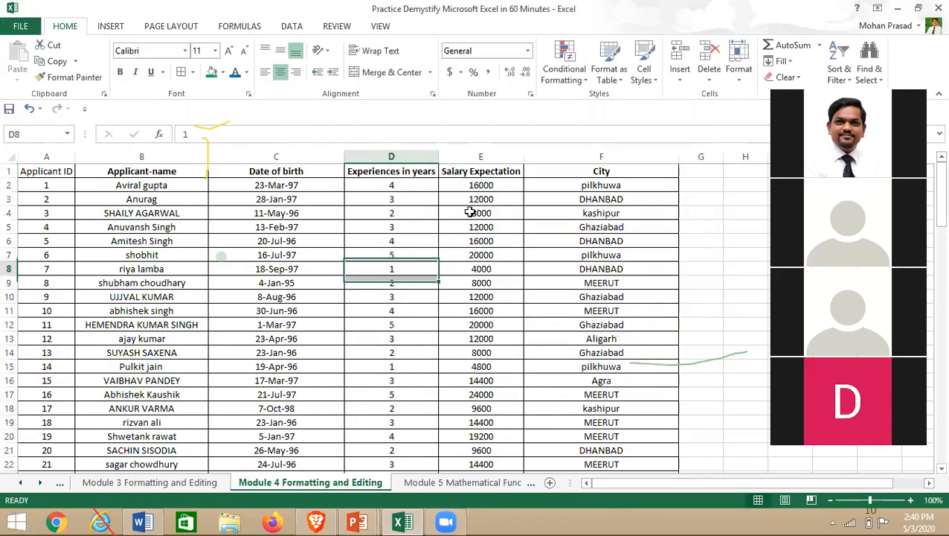
pyautogui.click(382, 168)
pyautogui.hotkey('ctrl', 'shift', 'Down')
pyautogui.click(584, 80)
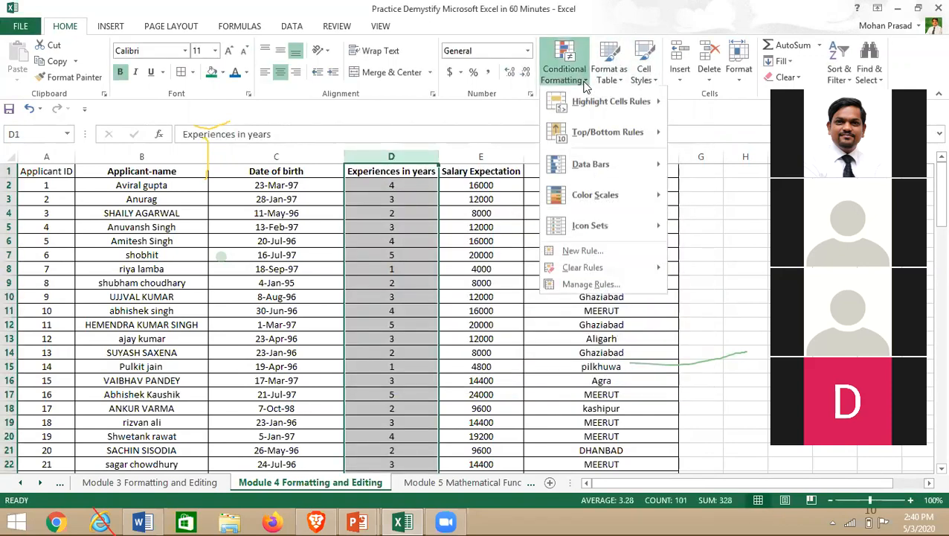
pyautogui.moveTo(597, 103)
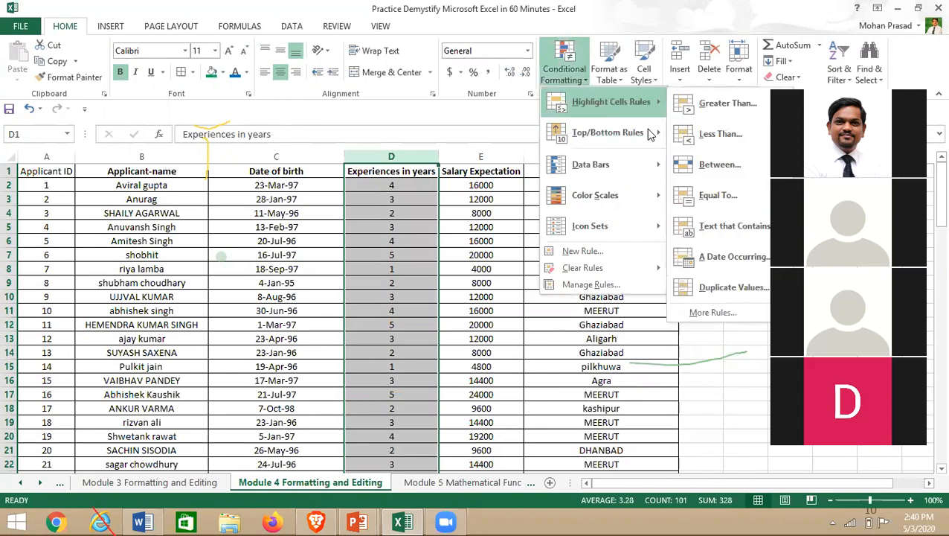
pyautogui.click(713, 313)
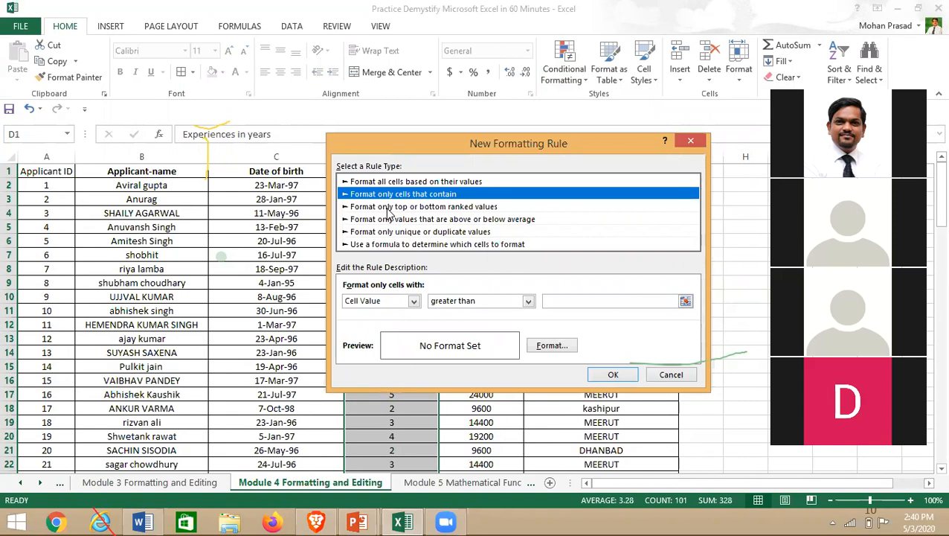
pyautogui.click(387, 211)
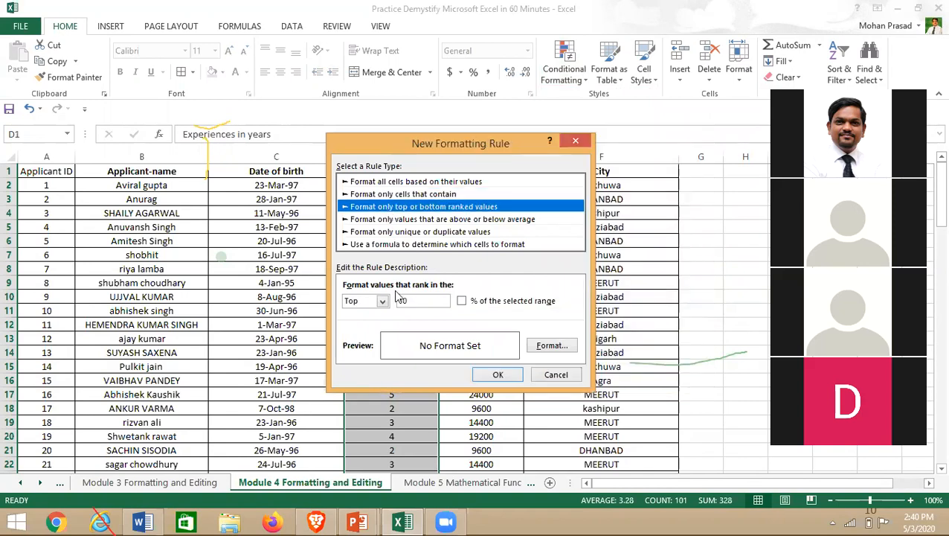
pyautogui.click(375, 182)
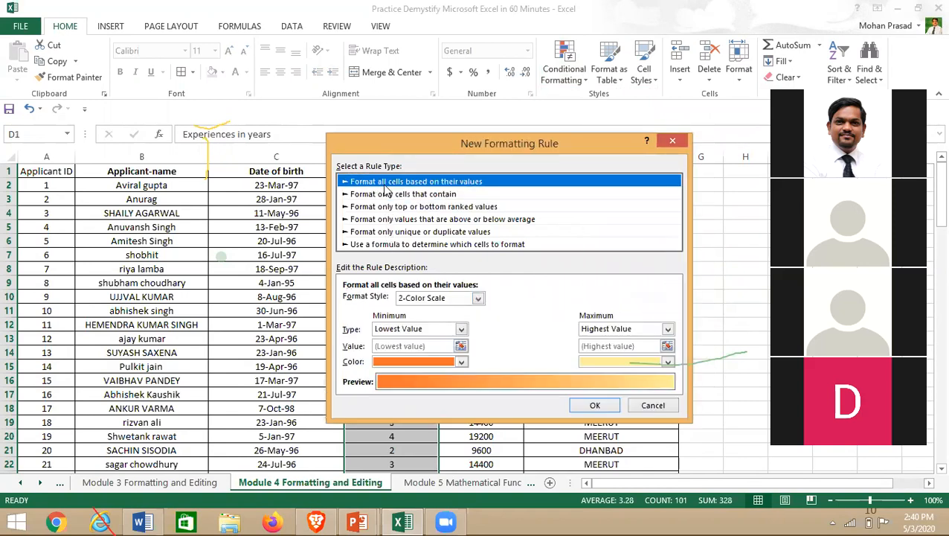
pyautogui.click(653, 407)
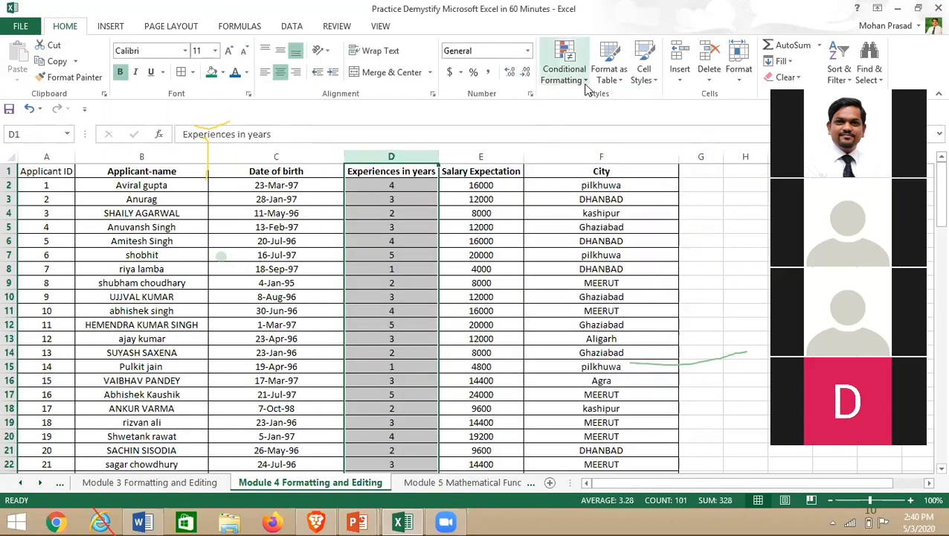
# - Start a fresh New Formatting Rule from the Conditional Formatting menu
pyautogui.click(564, 68)
pyautogui.moveTo(606, 107)
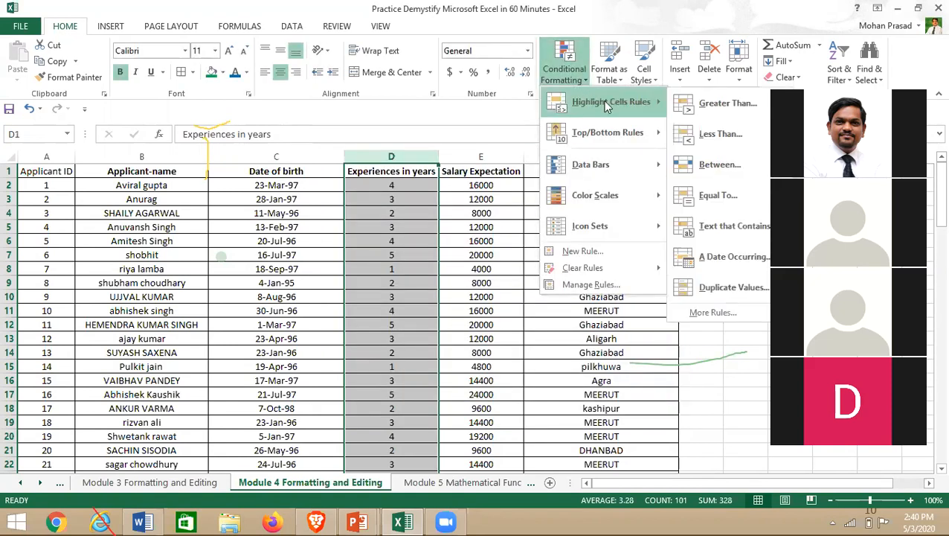
pyautogui.click(724, 313)
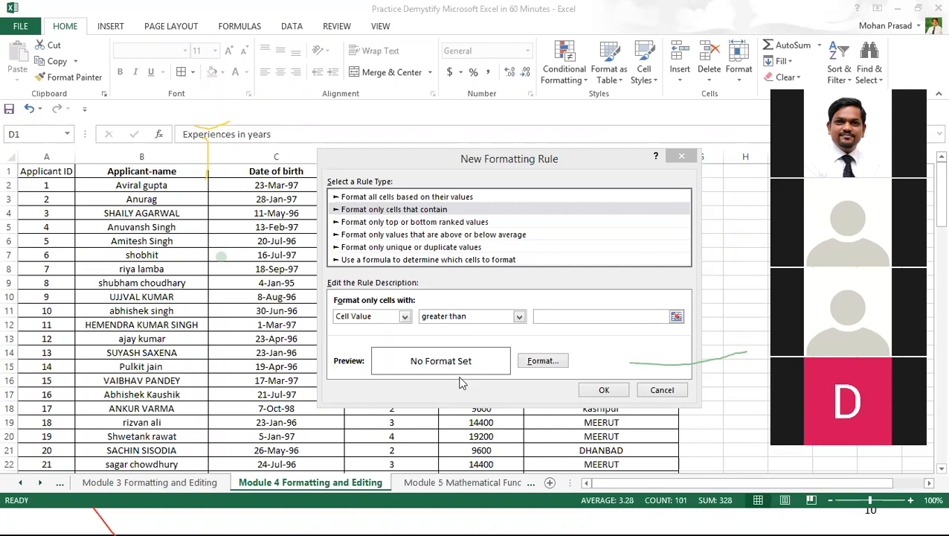
# - Set the rule to values greater than or equal to 3 and confirm it without a format
pyautogui.click(469, 315)
pyautogui.click(446, 364)
pyautogui.click(534, 362)
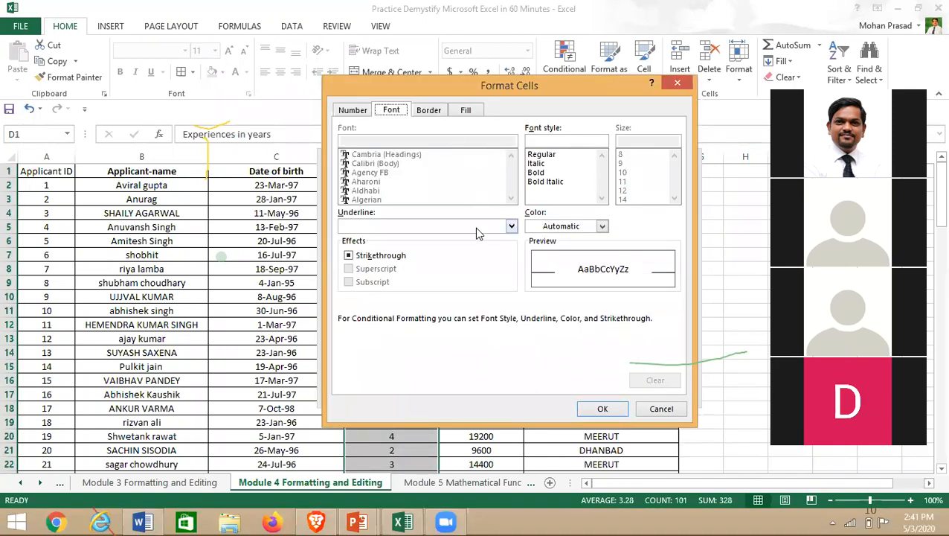
pyautogui.click(466, 111)
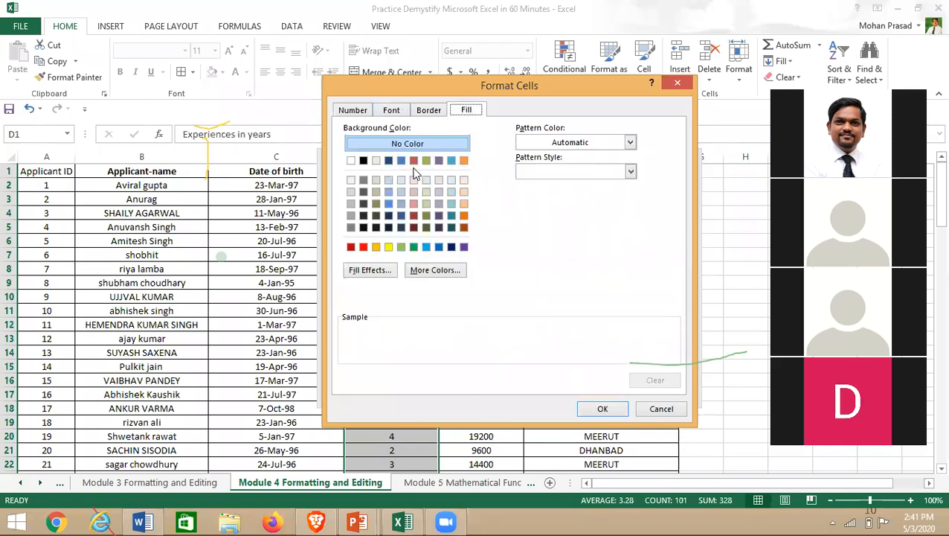
pyautogui.click(603, 409)
pyautogui.click(551, 315)
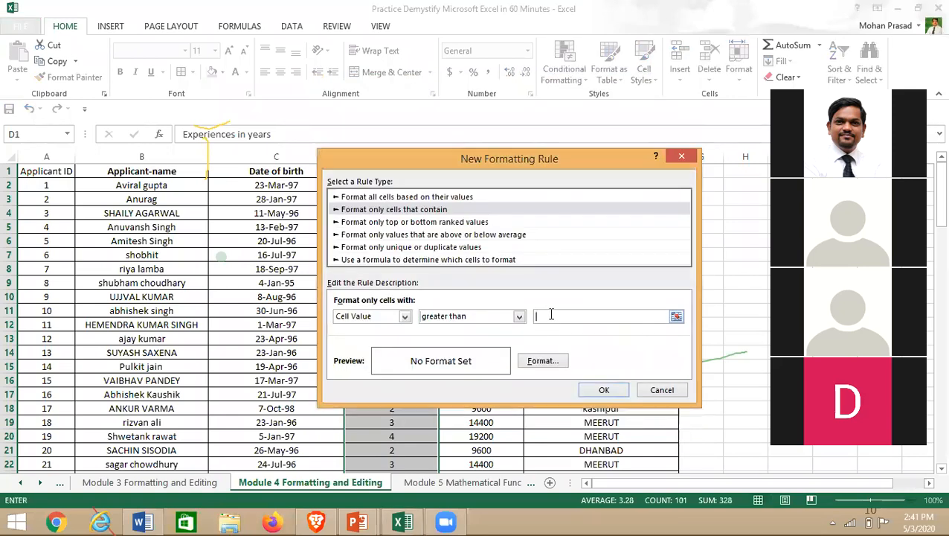
pyautogui.write('3')
pyautogui.click(519, 316)
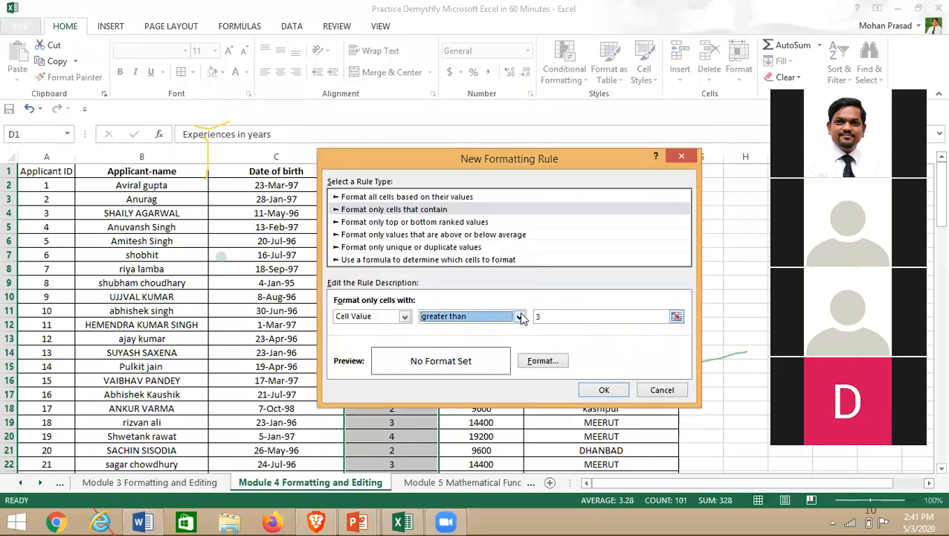
pyautogui.click(494, 383)
pyautogui.click(605, 388)
pyautogui.click(604, 384)
# - Select column D and bring up the Conditional Formatting options
pyautogui.click(348, 240)
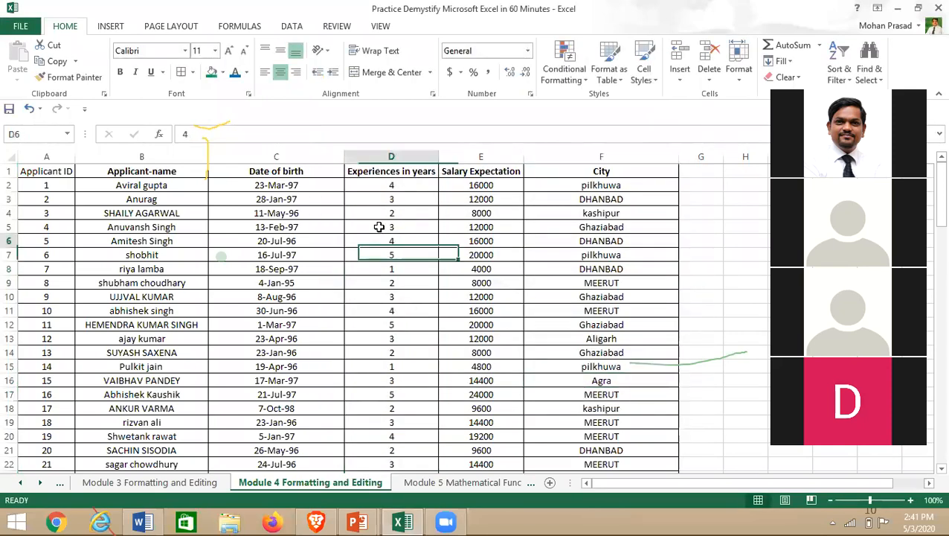
pyautogui.click(379, 157)
pyautogui.click(585, 79)
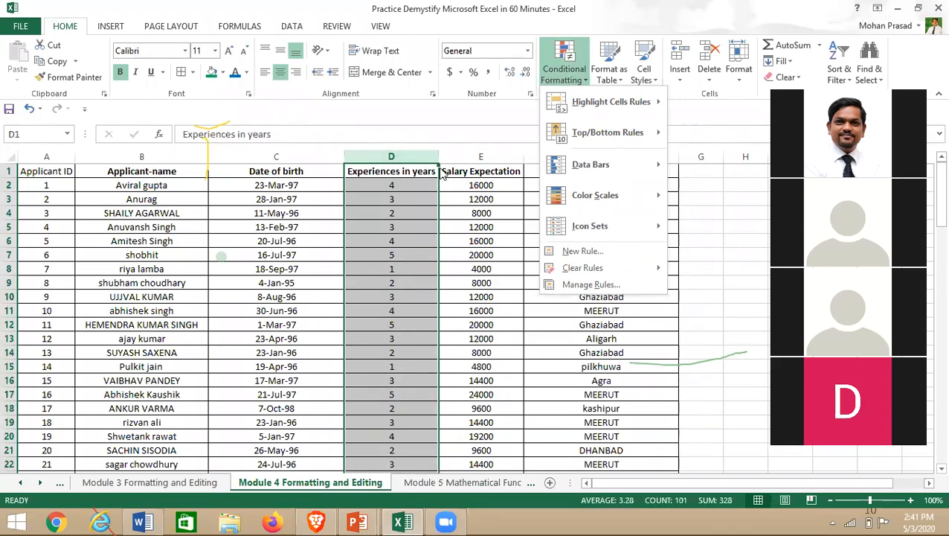
pyautogui.click(412, 153)
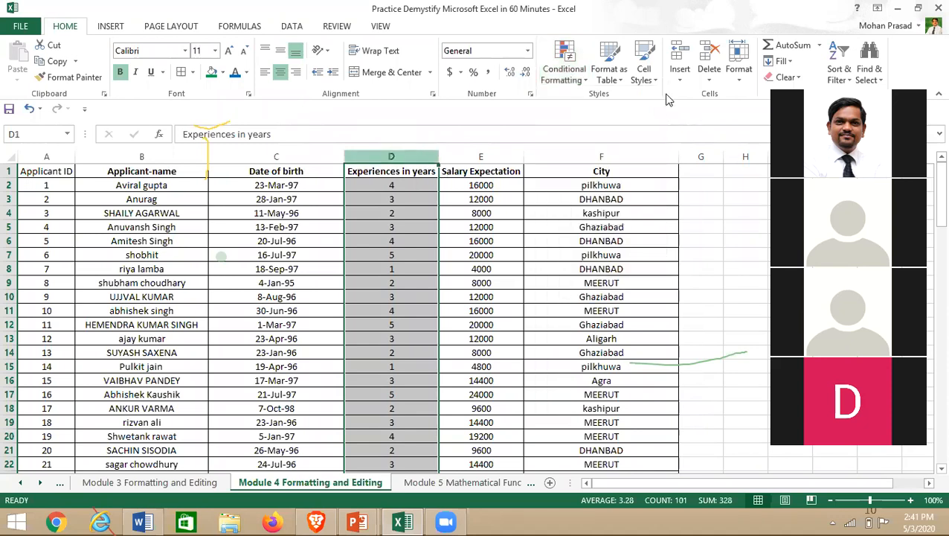
pyautogui.rightClick(579, 78)
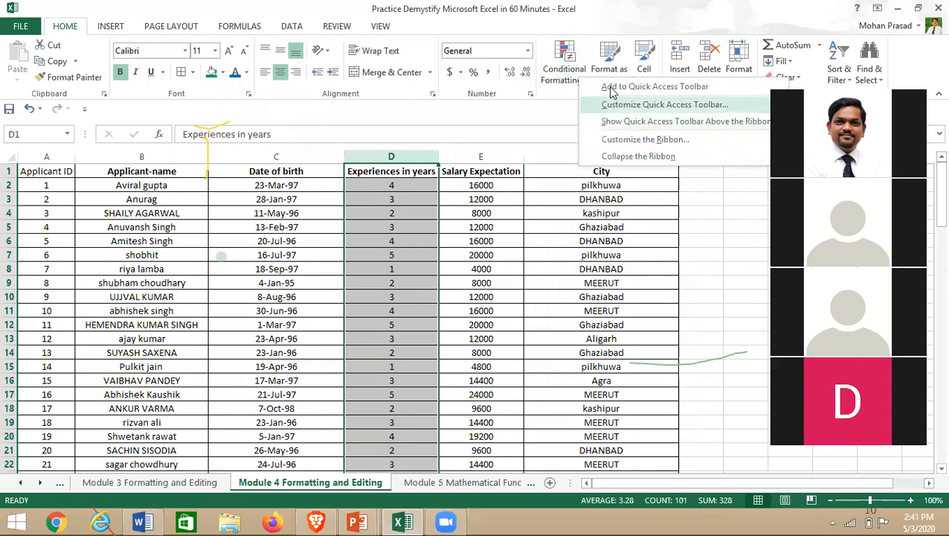
pyautogui.rightClick(574, 69)
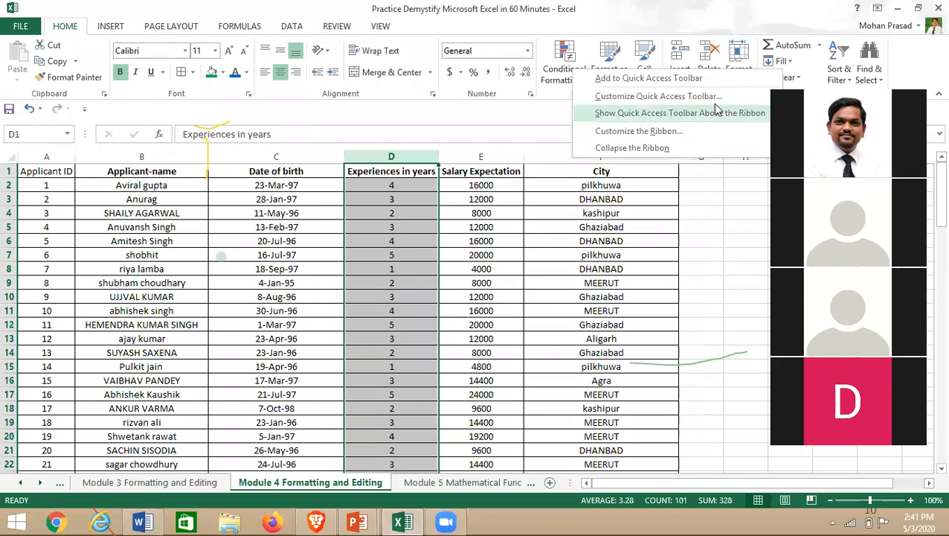
pyautogui.click(571, 117)
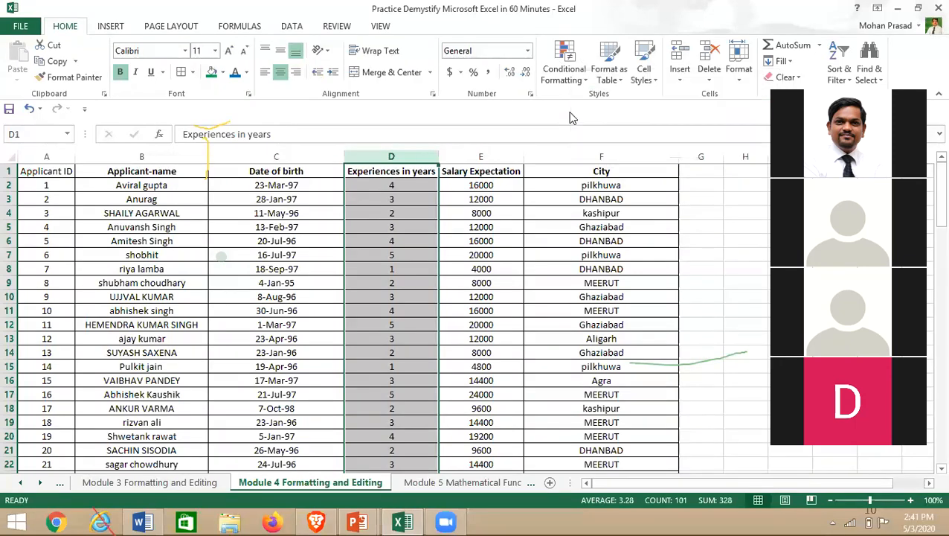
pyautogui.scroll(-2, 570, 118)
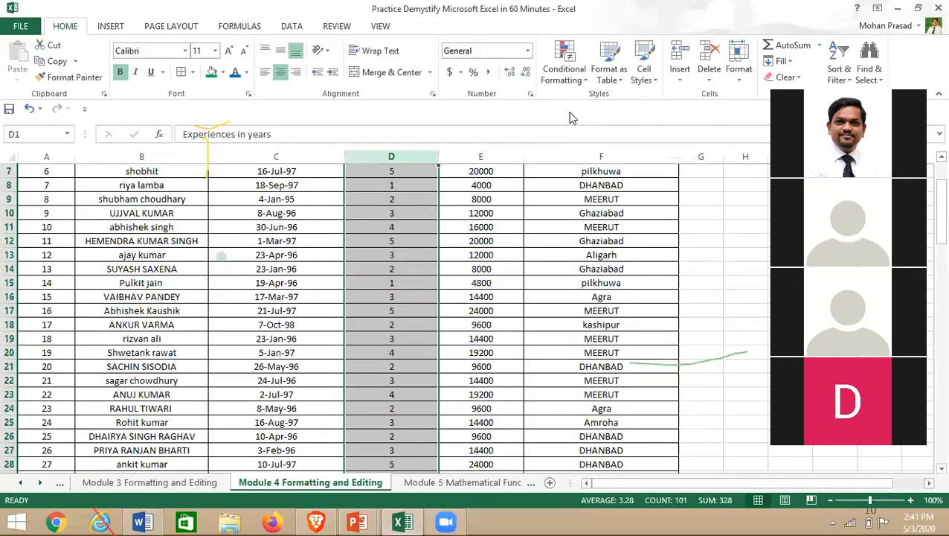
pyautogui.scroll(2, 510, 226)
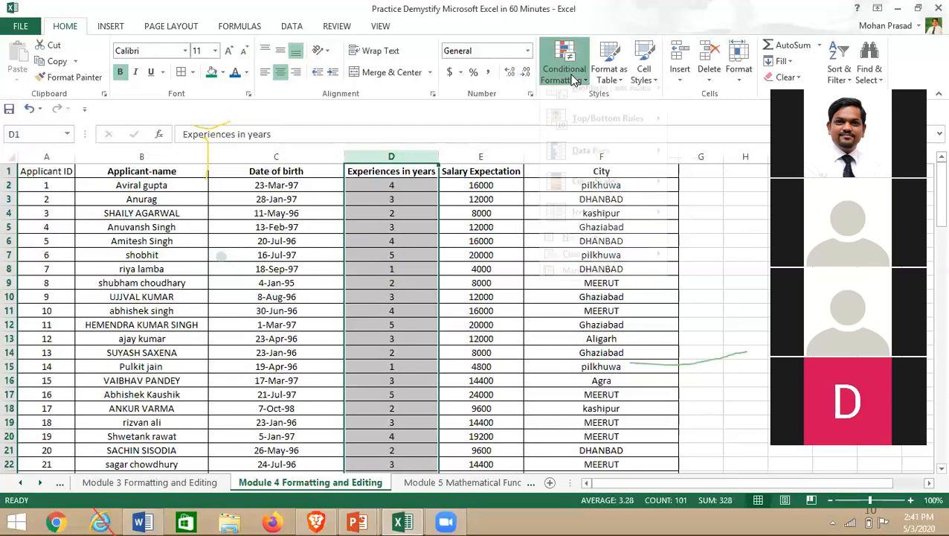
pyautogui.click(546, 322)
pyautogui.click(392, 156)
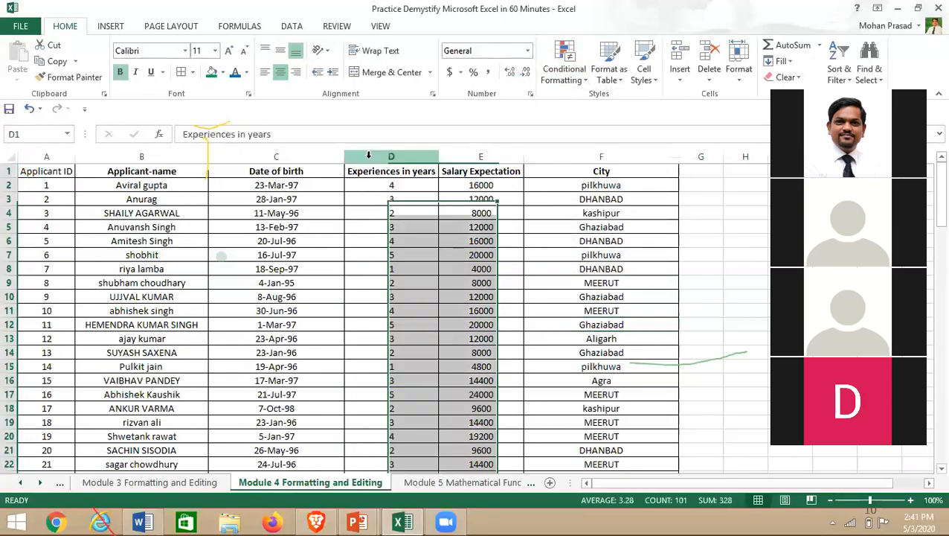
pyautogui.rightClick(735, 133)
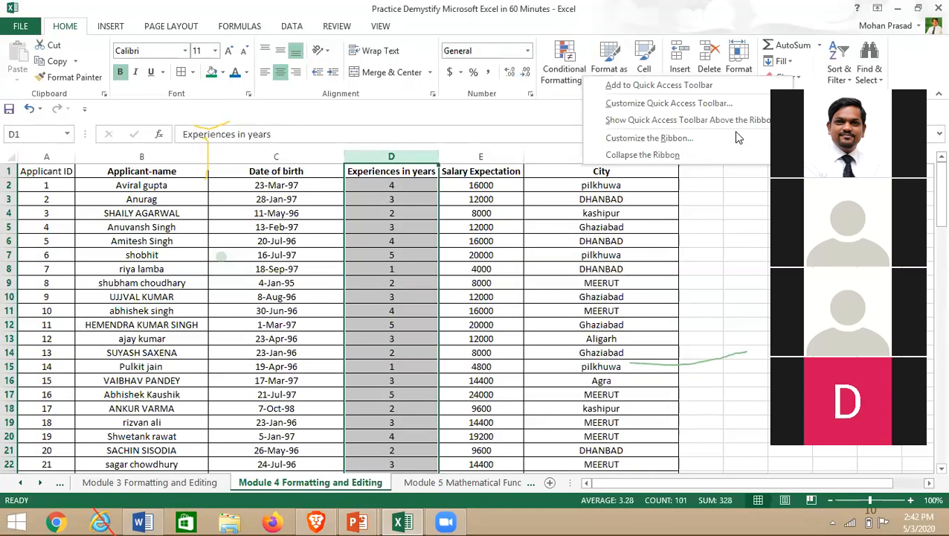
pyautogui.click(735, 134)
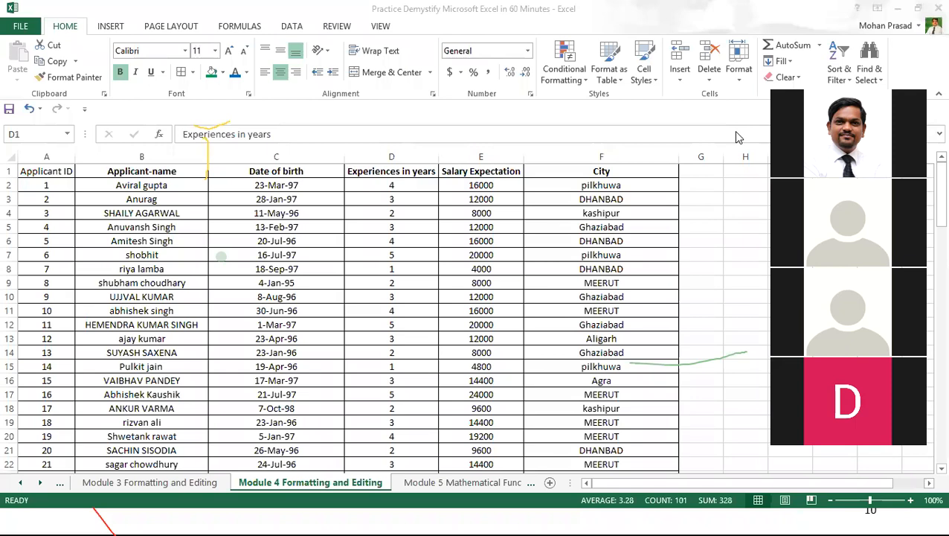
pyautogui.rightClick(499, 117)
pyautogui.click(592, 271)
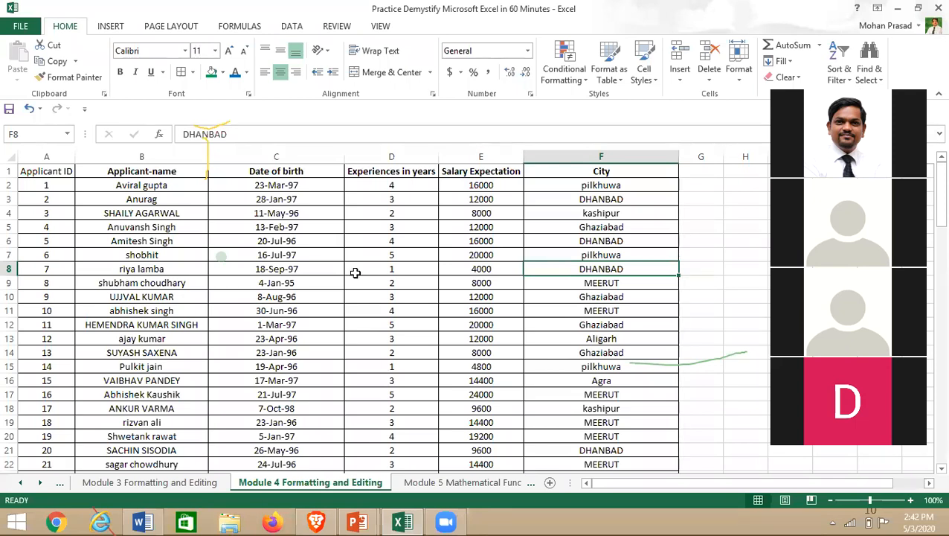
pyautogui.click(481, 281)
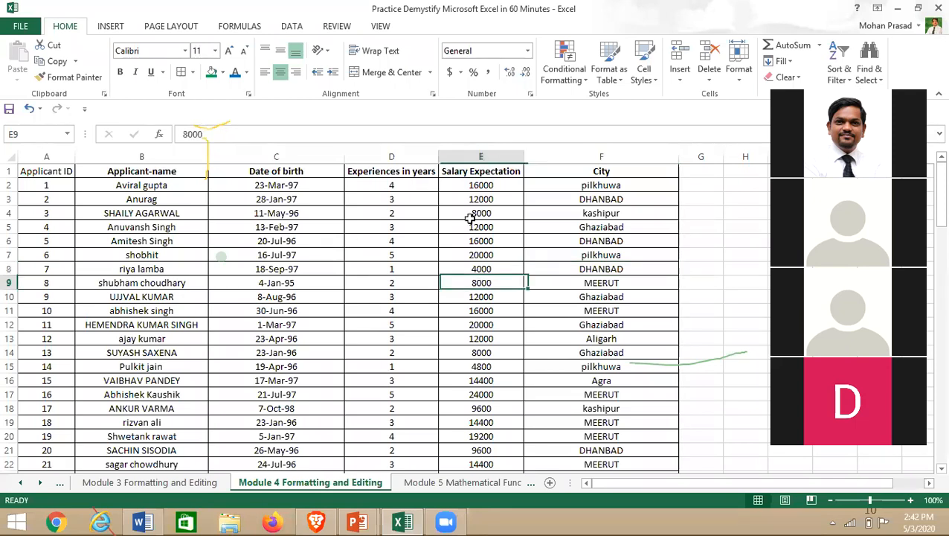
pyautogui.click(388, 154)
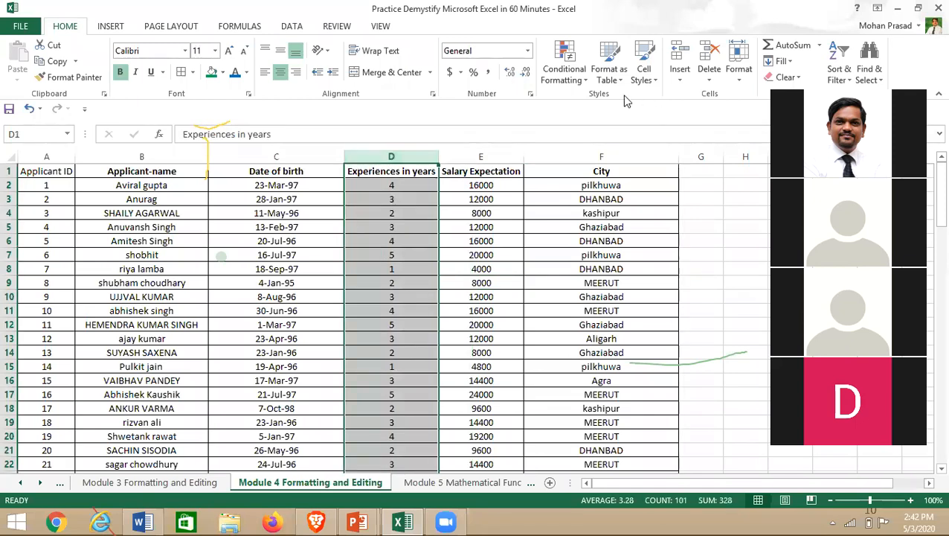
pyautogui.click(609, 73)
pyautogui.rightClick(579, 68)
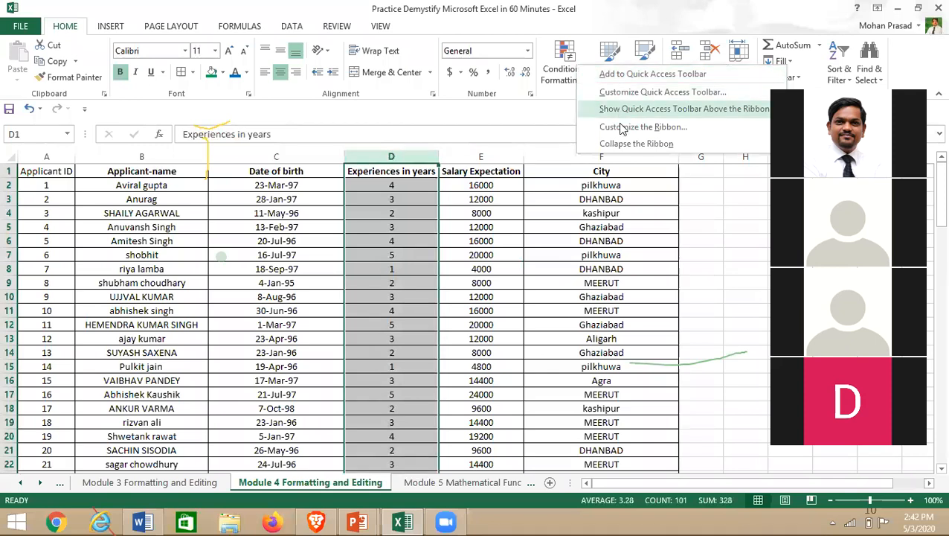
# - Add a greater-than-or-equal-to 3 rule with a dark blue pattern colour for column D
pyautogui.click(559, 75)
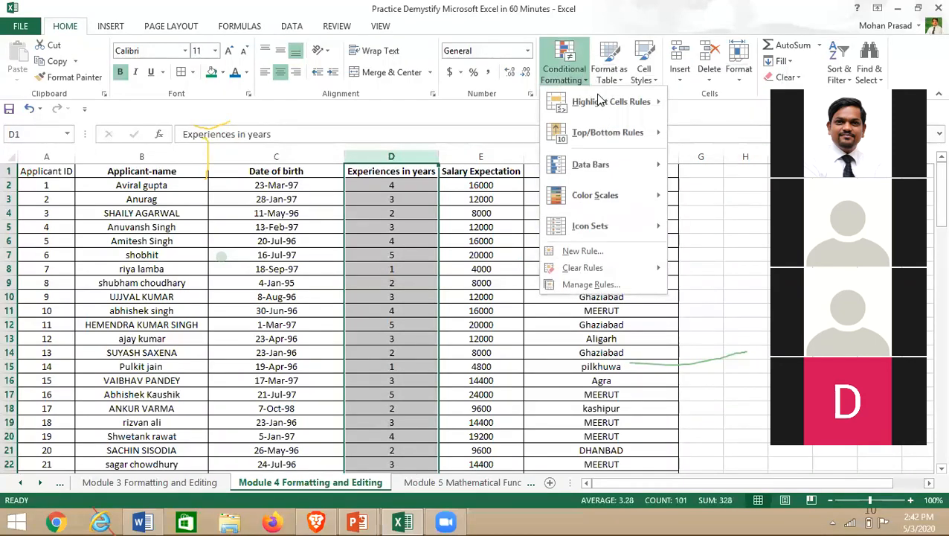
pyautogui.moveTo(599, 103)
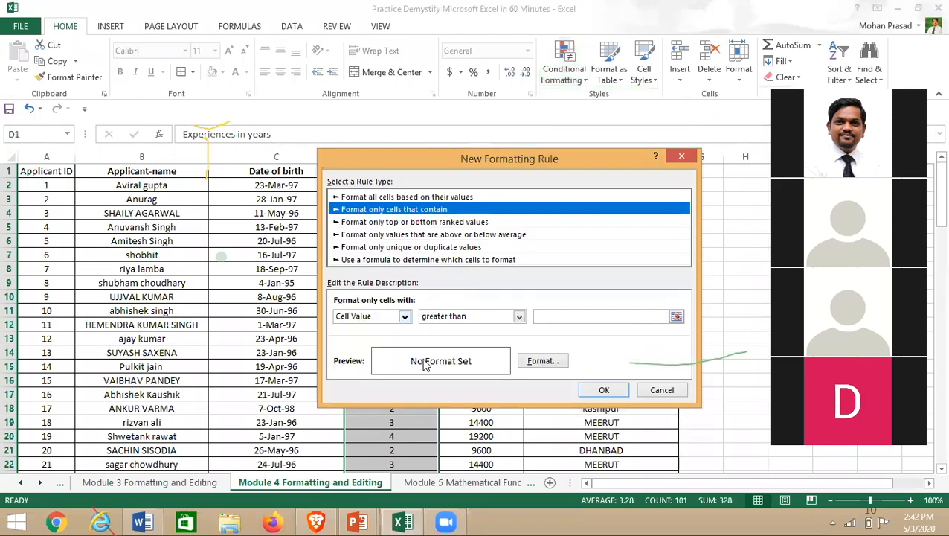
pyautogui.click(541, 361)
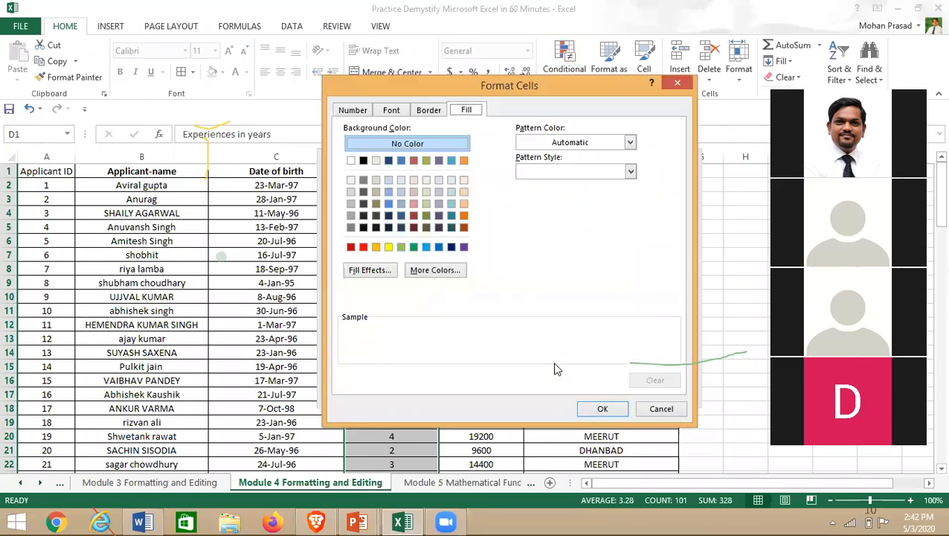
pyautogui.click(553, 142)
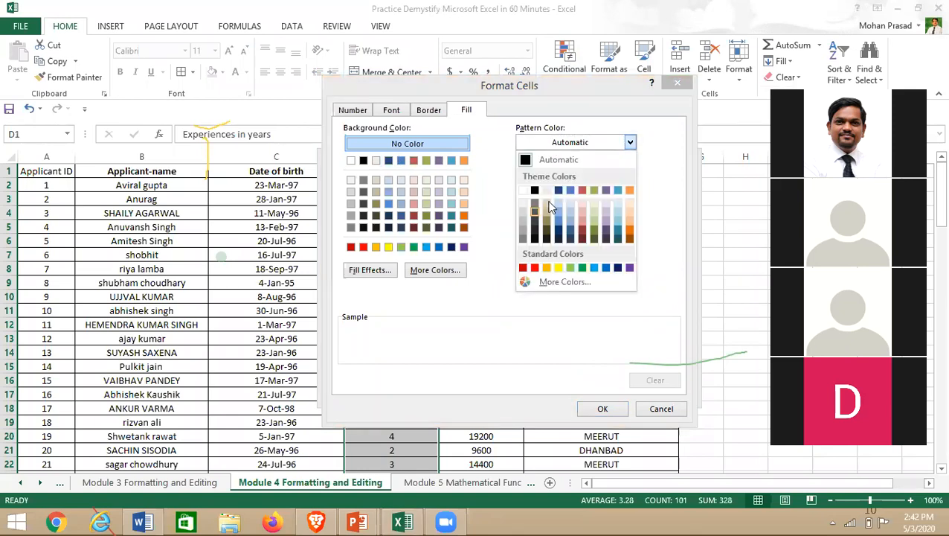
pyautogui.click(558, 226)
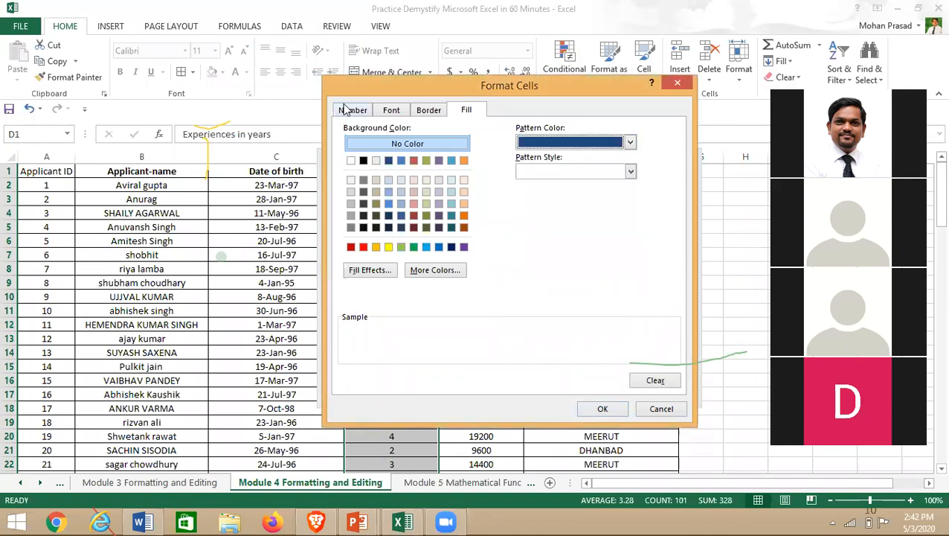
pyautogui.click(607, 409)
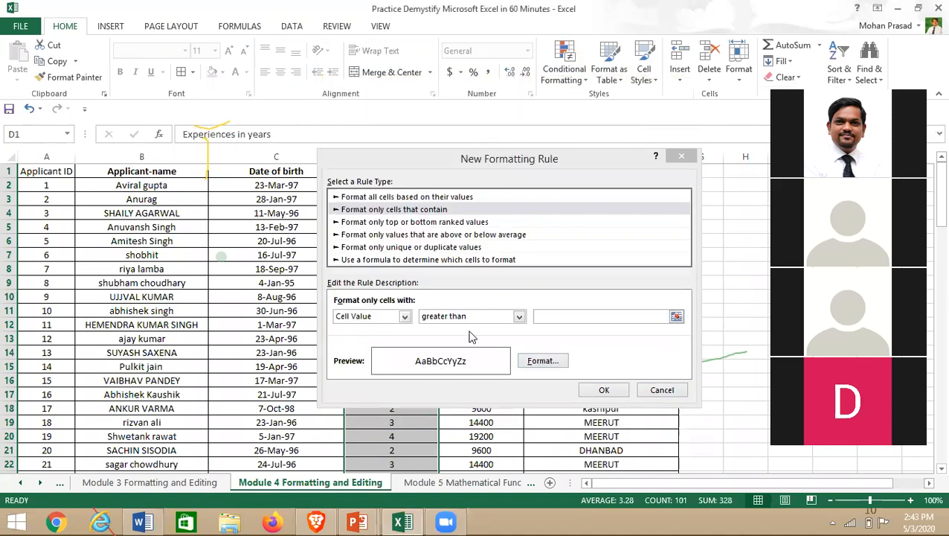
pyautogui.click(518, 316)
pyautogui.click(506, 385)
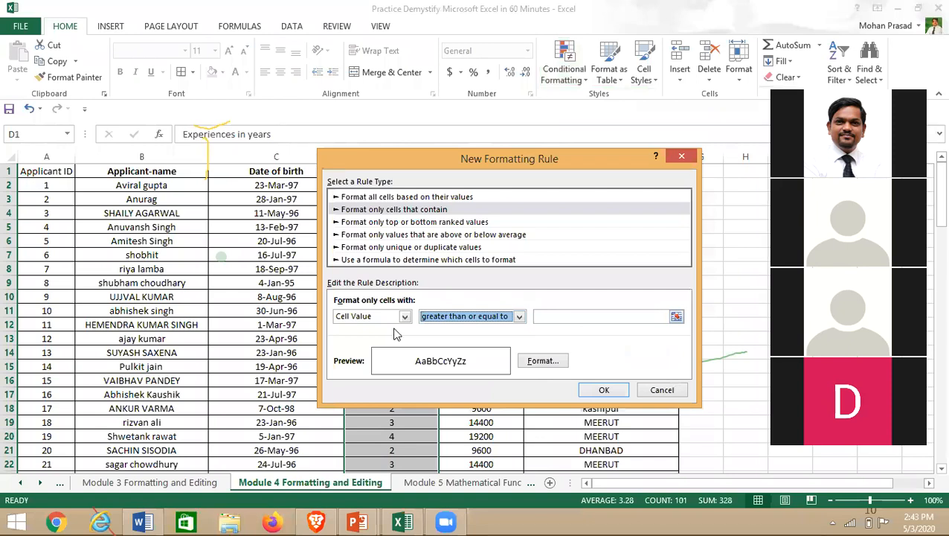
pyautogui.click(538, 317)
pyautogui.write('3')
pyautogui.click(604, 390)
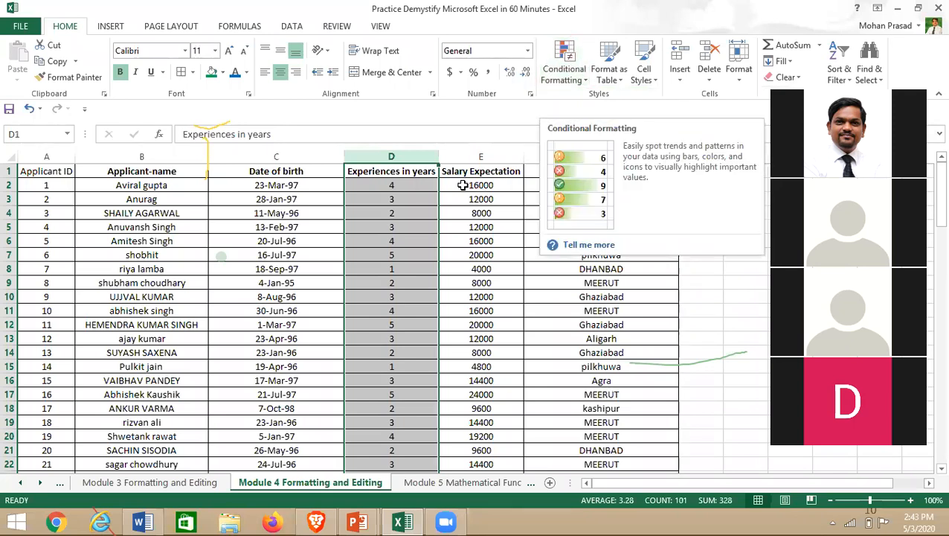
pyautogui.click(276, 240)
pyautogui.click(135, 160)
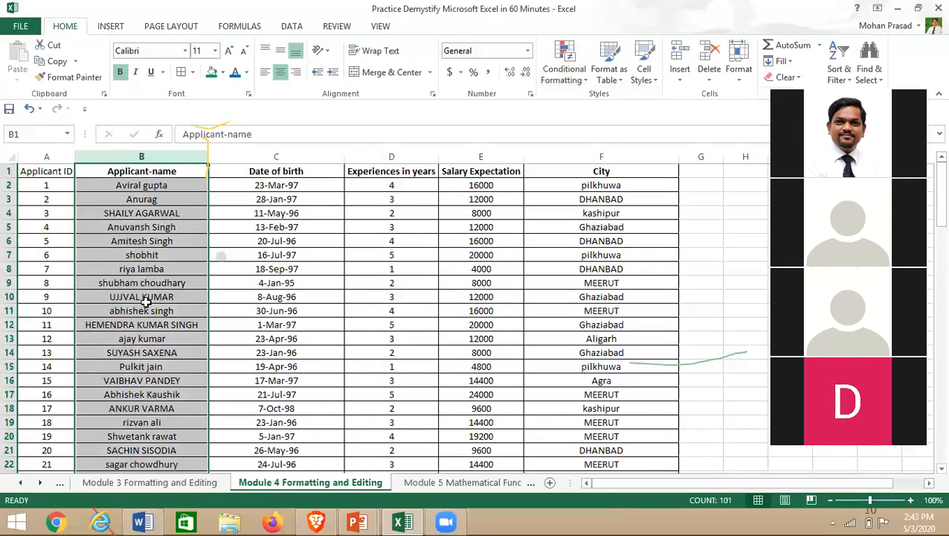
# - Highlight duplicate applicant names using the Duplicate Values rule
pyautogui.scroll(-14, 145, 301)
pyautogui.scroll(-9, 154, 370)
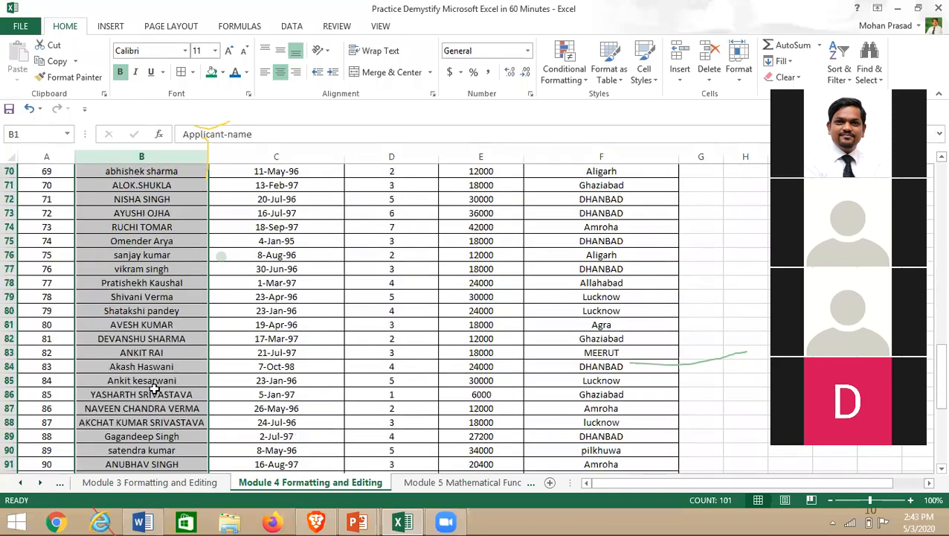
pyautogui.scroll(10, 154, 380)
pyautogui.scroll(13, 154, 389)
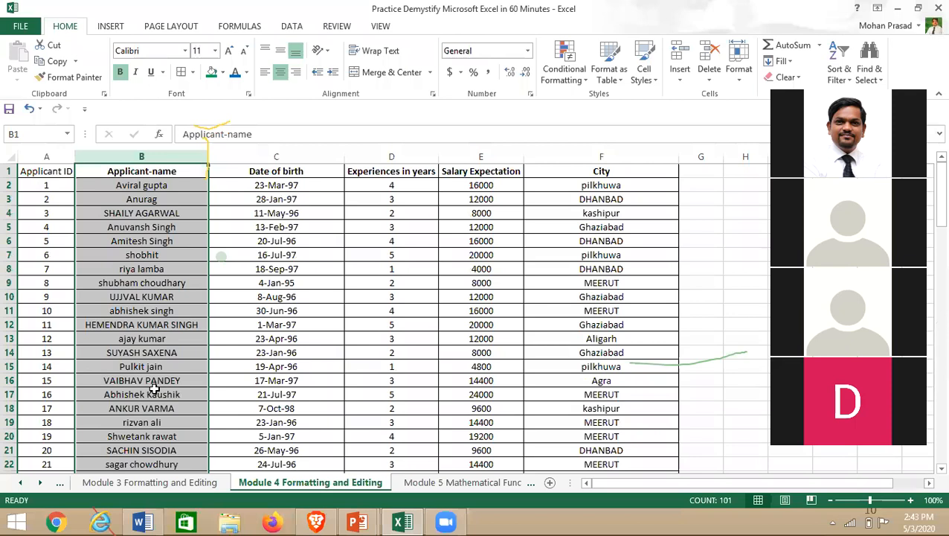
pyautogui.click(584, 82)
pyautogui.moveTo(601, 104)
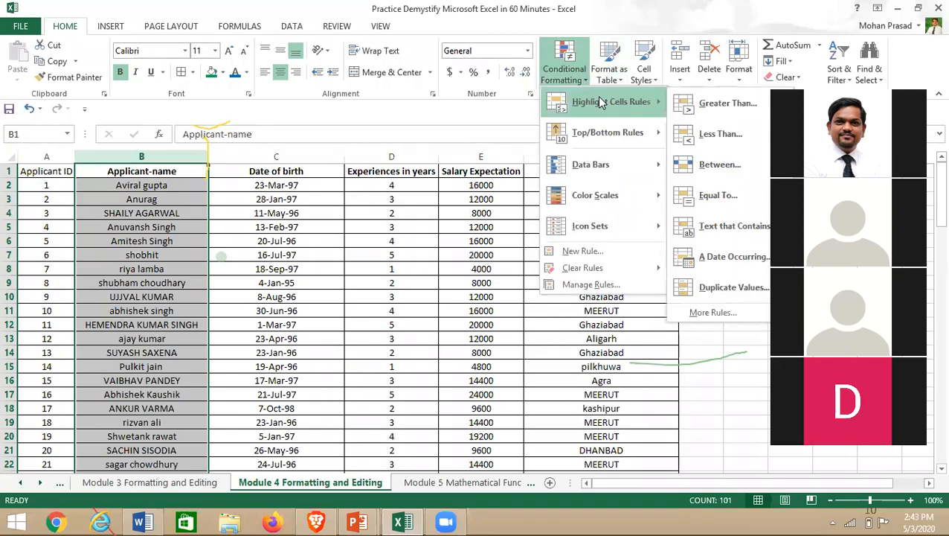
pyautogui.click(769, 295)
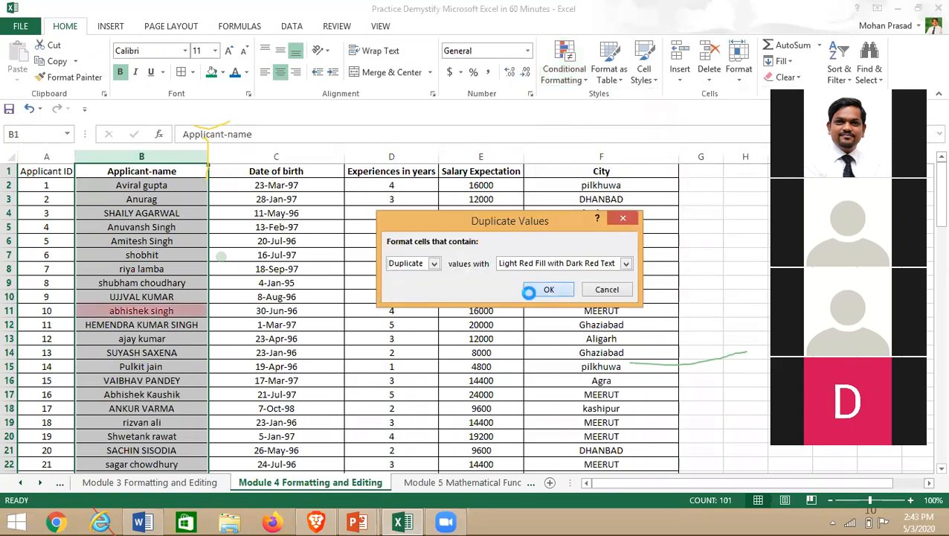
pyautogui.click(533, 291)
# - Scroll through the applicant list to check the duplicate highlighting
pyautogui.hotkey('ctrl', 'Down')
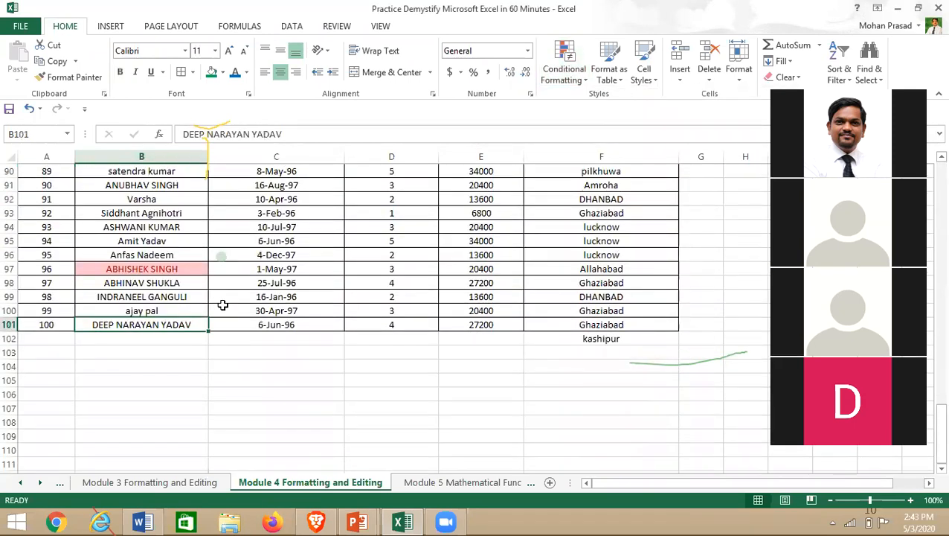
pyautogui.scroll(20, 222, 304)
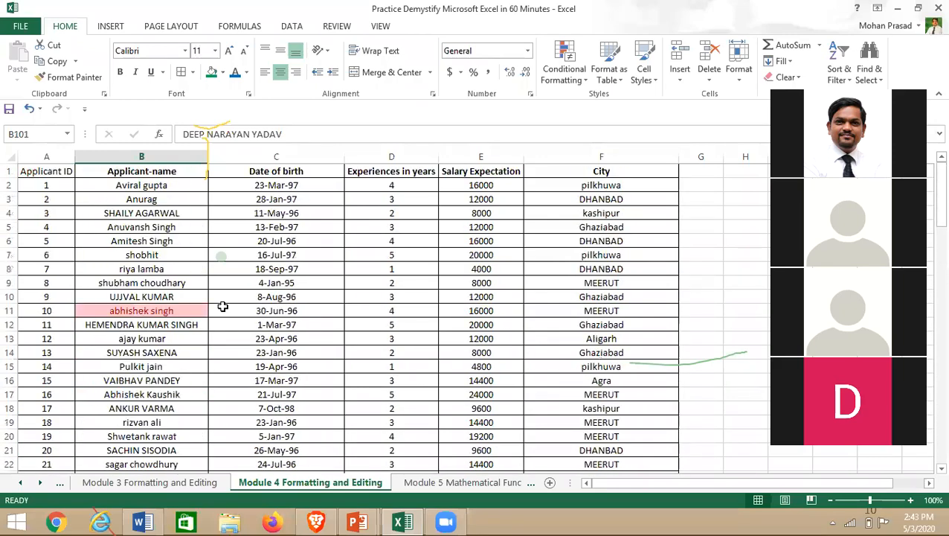
pyautogui.scroll(-20, 172, 324)
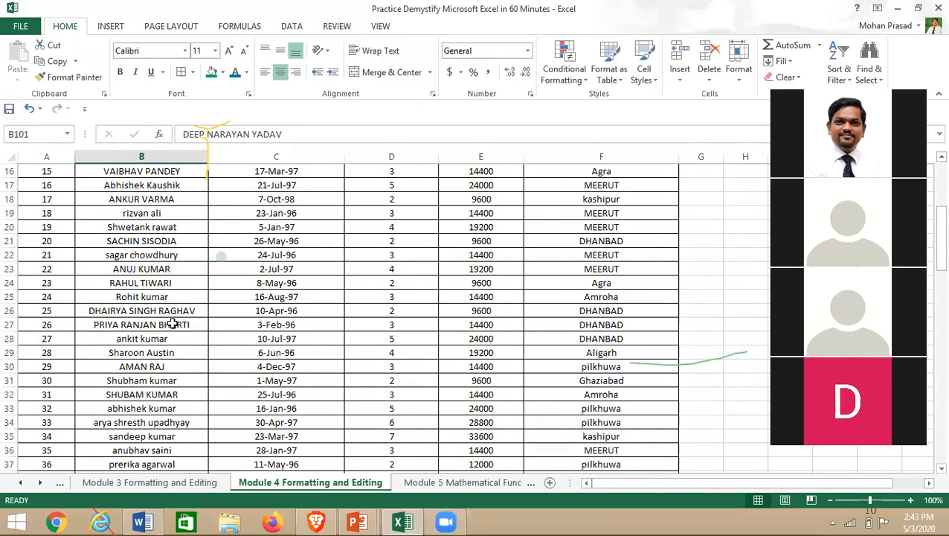
pyautogui.scroll(20, 172, 323)
pyautogui.scroll(8, 172, 324)
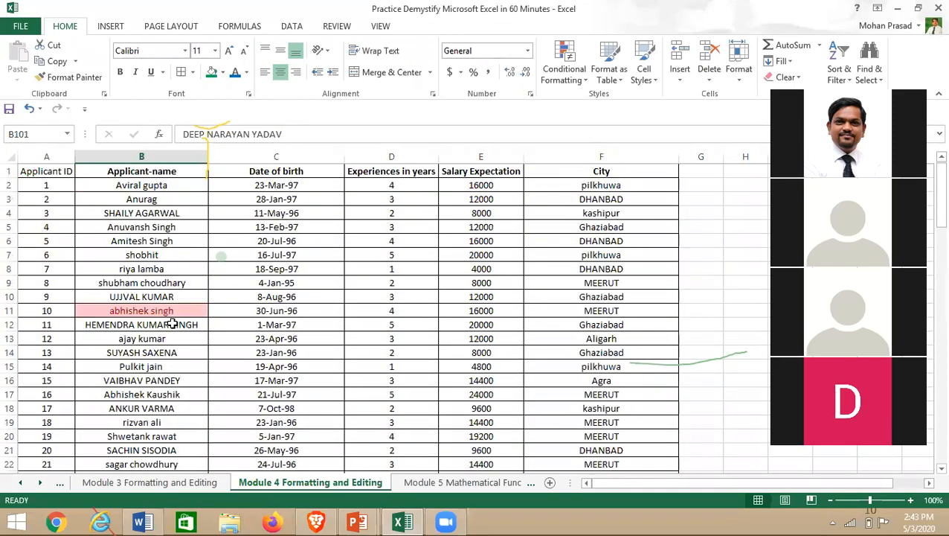
pyautogui.click(266, 312)
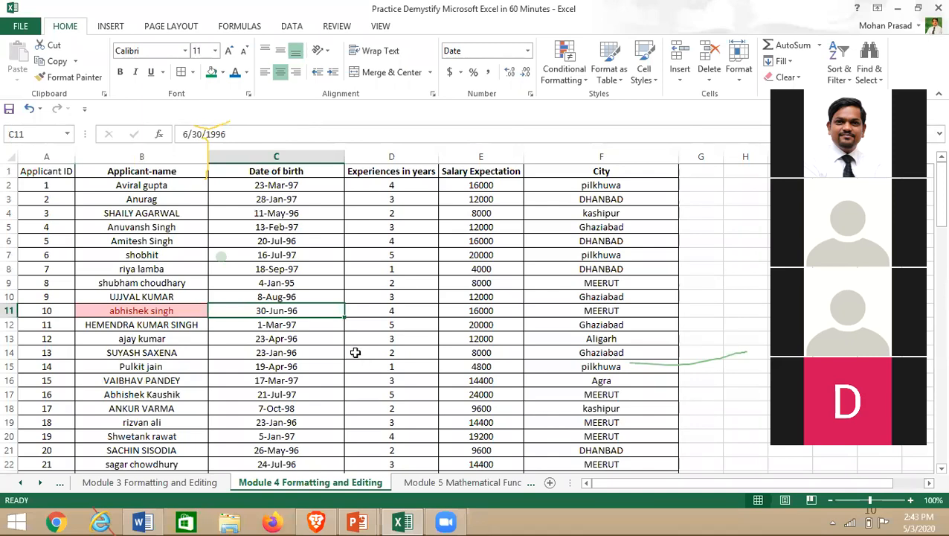
pyautogui.scroll(-20, 299, 394)
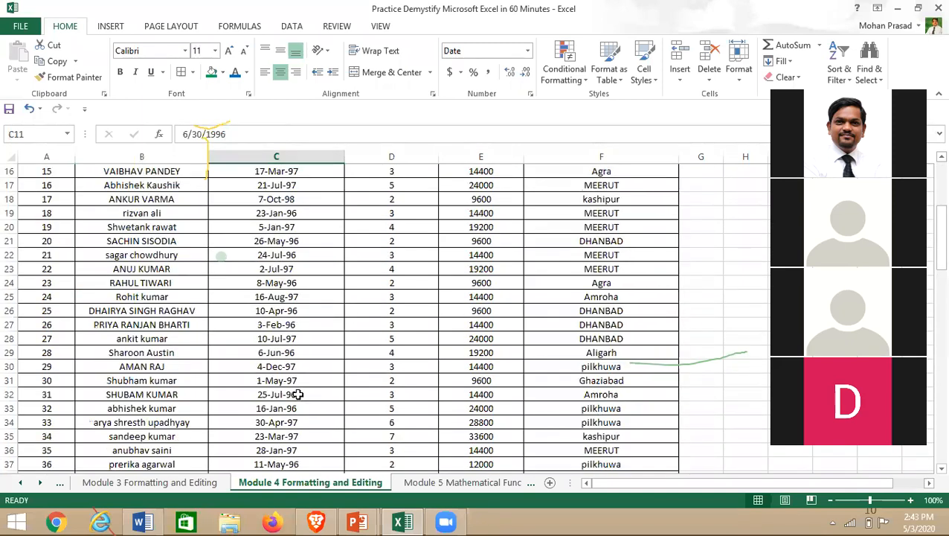
pyautogui.scroll(-5, 298, 395)
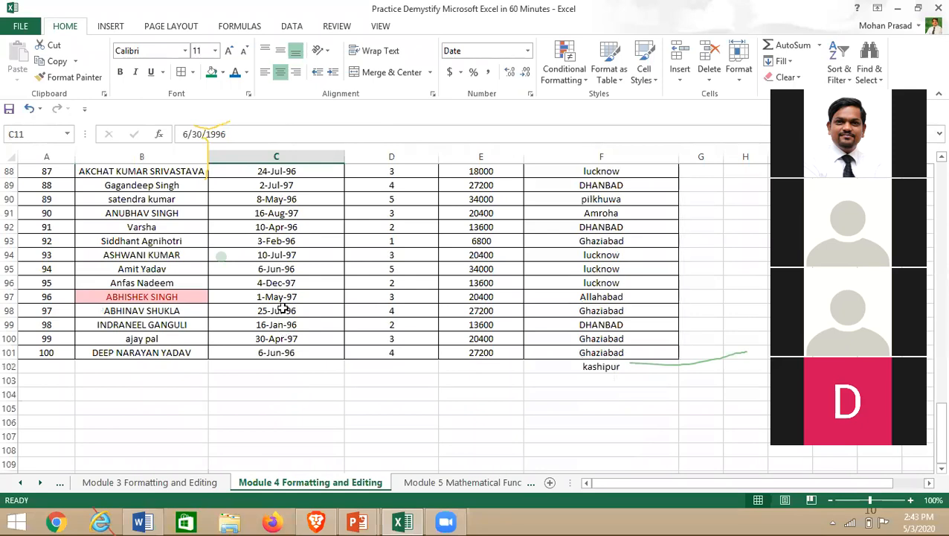
pyautogui.scroll(20, 297, 341)
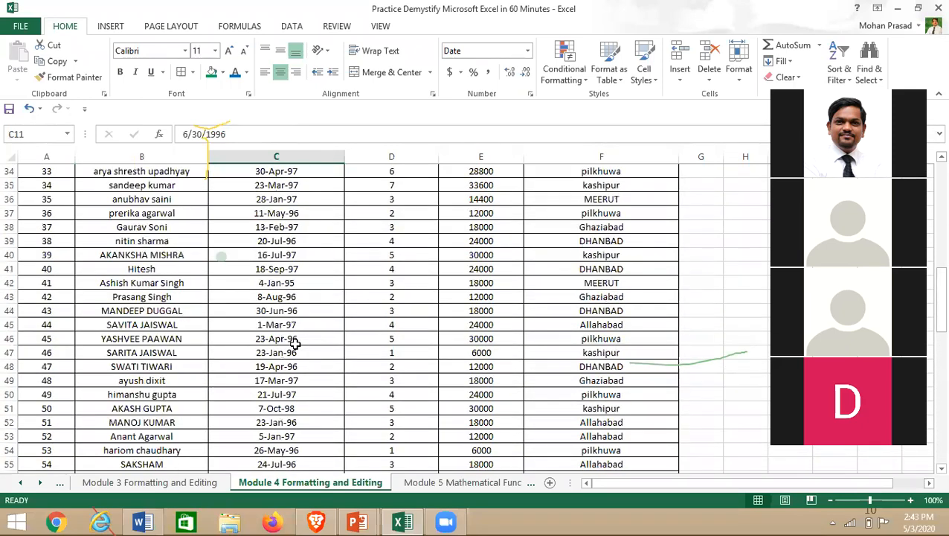
# - Reapply Duplicate Values with Light Red Fill and Dark Red Text to column B
pyautogui.click(139, 157)
pyautogui.rightClick(578, 80)
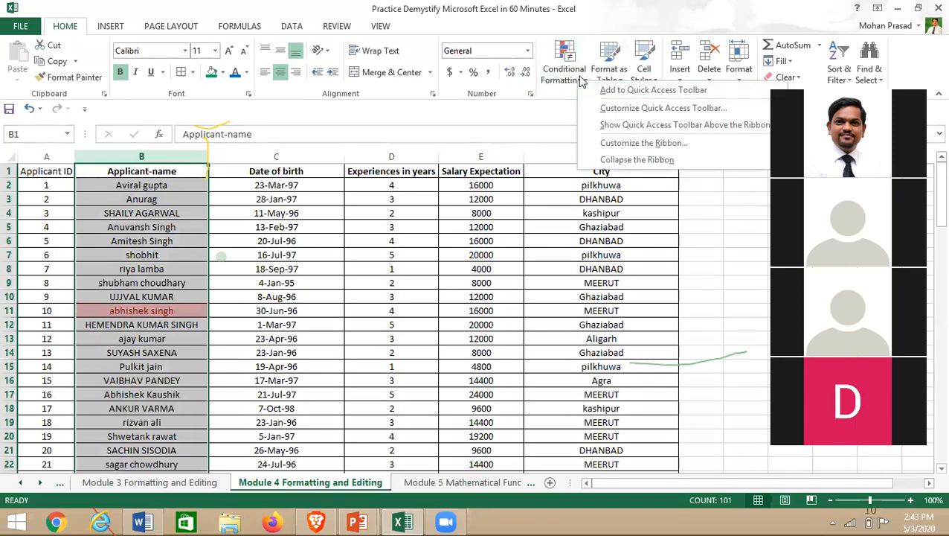
pyautogui.rightClick(565, 86)
pyautogui.click(581, 82)
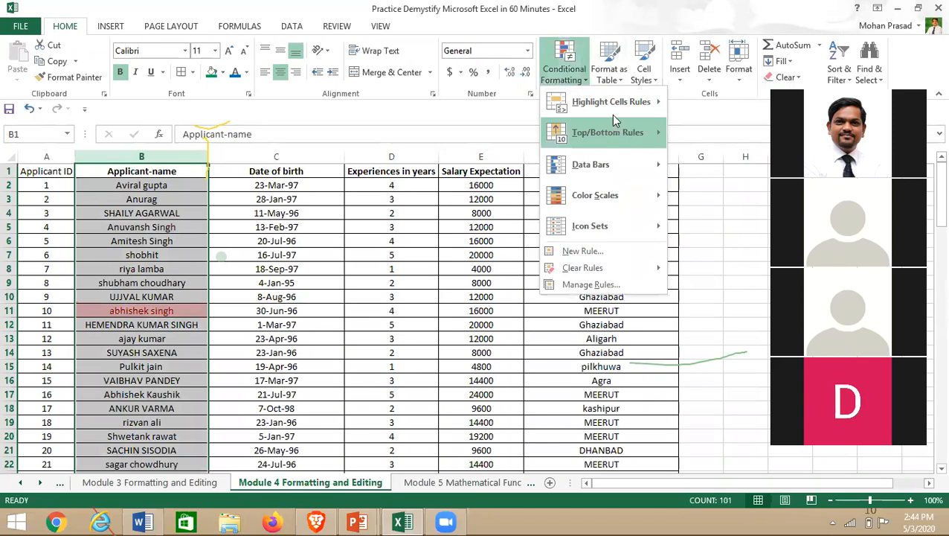
pyautogui.moveTo(611, 115)
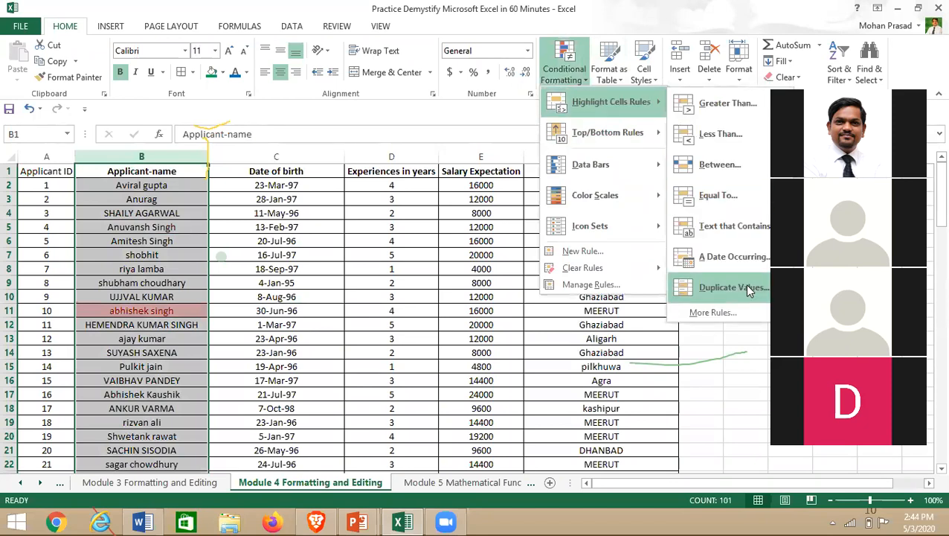
pyautogui.click(748, 289)
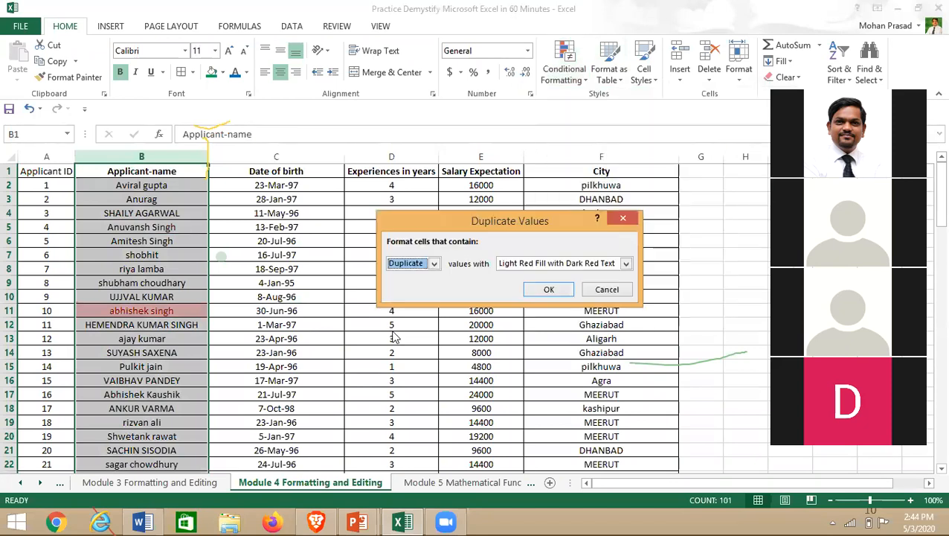
pyautogui.click(547, 292)
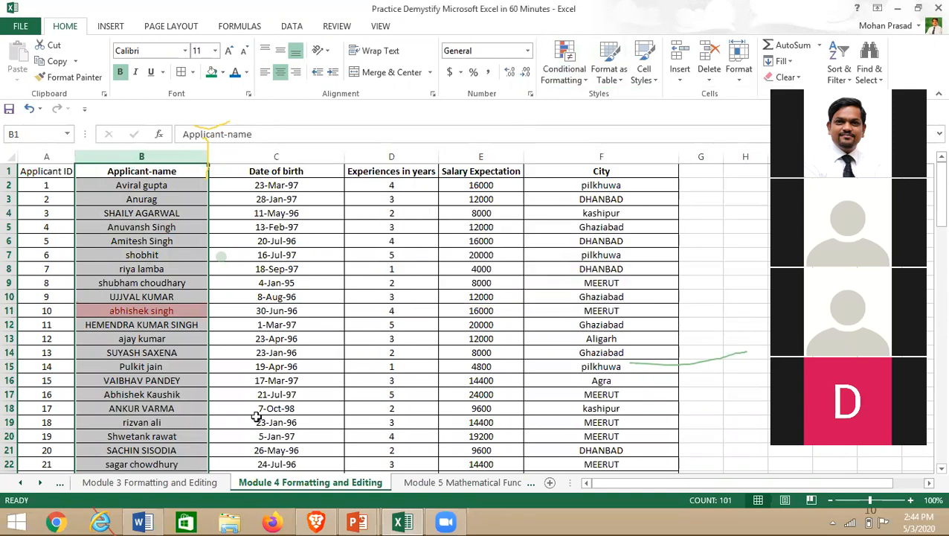
pyautogui.click(480, 485)
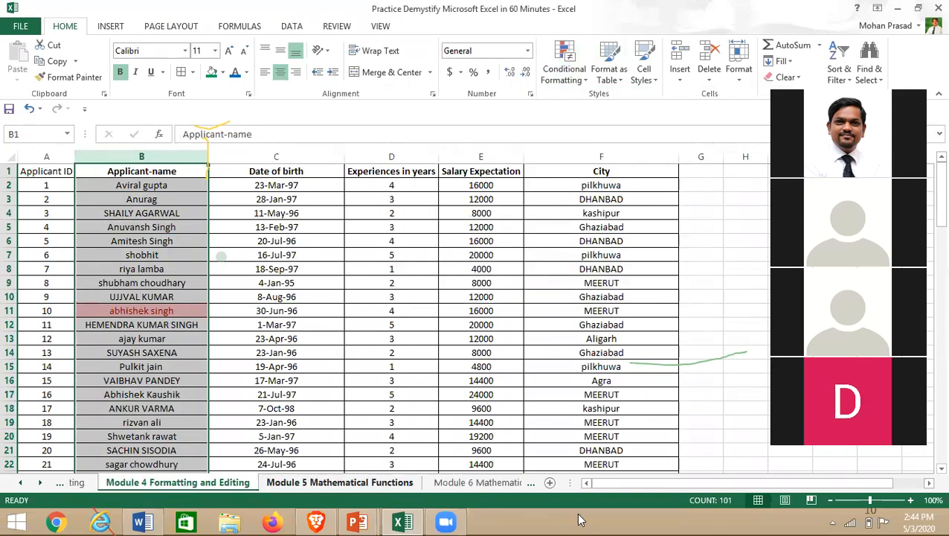
# - Delete the empty first column on the Module 5 sheet
pyautogui.click(444, 363)
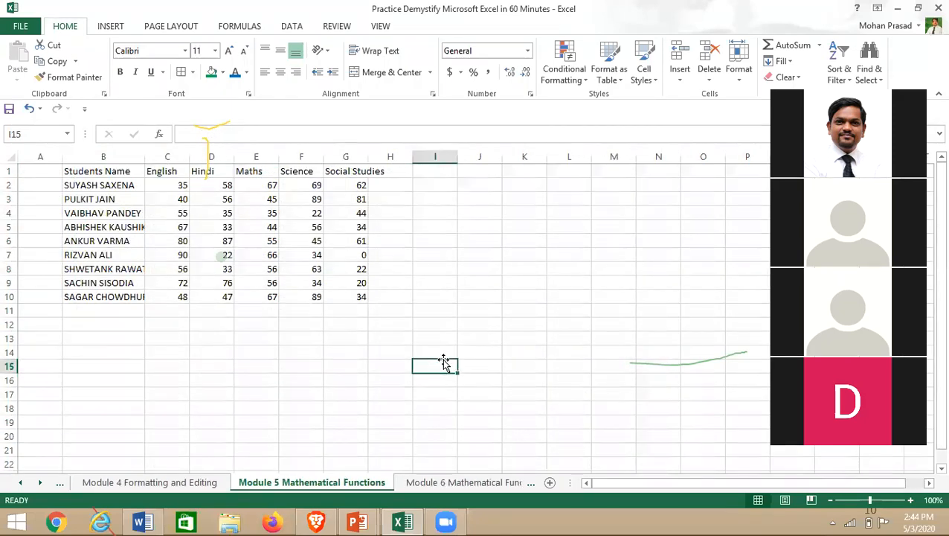
pyautogui.click(194, 378)
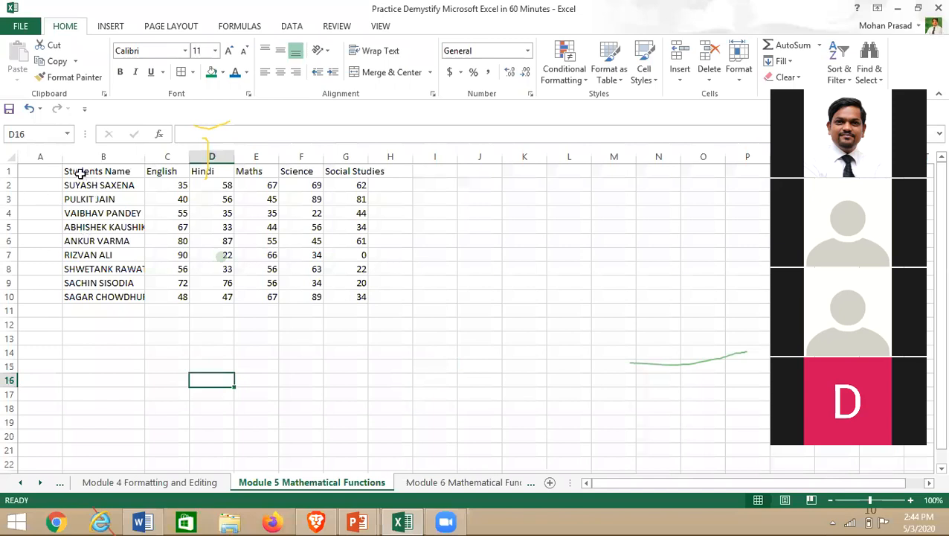
pyautogui.click(38, 156)
pyautogui.hotkey('ctrl', '-')
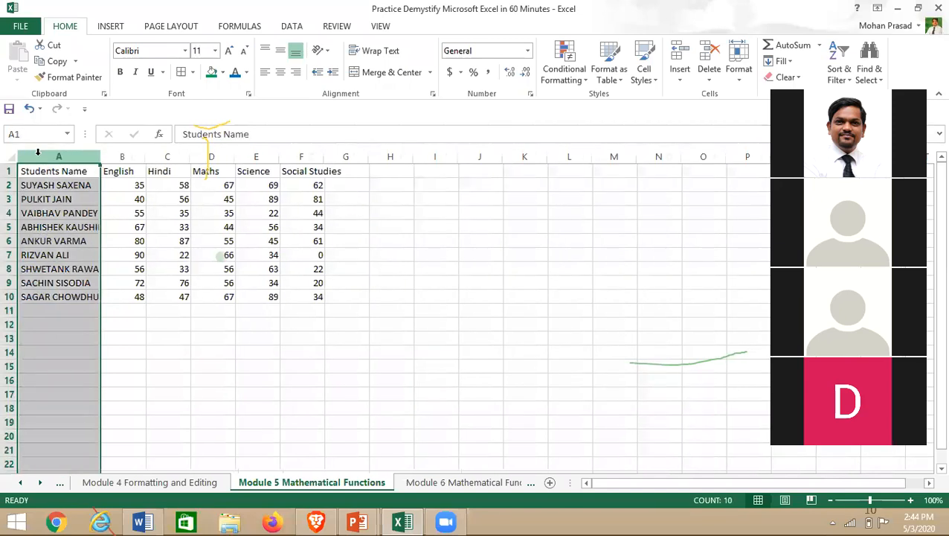
pyautogui.click(115, 171)
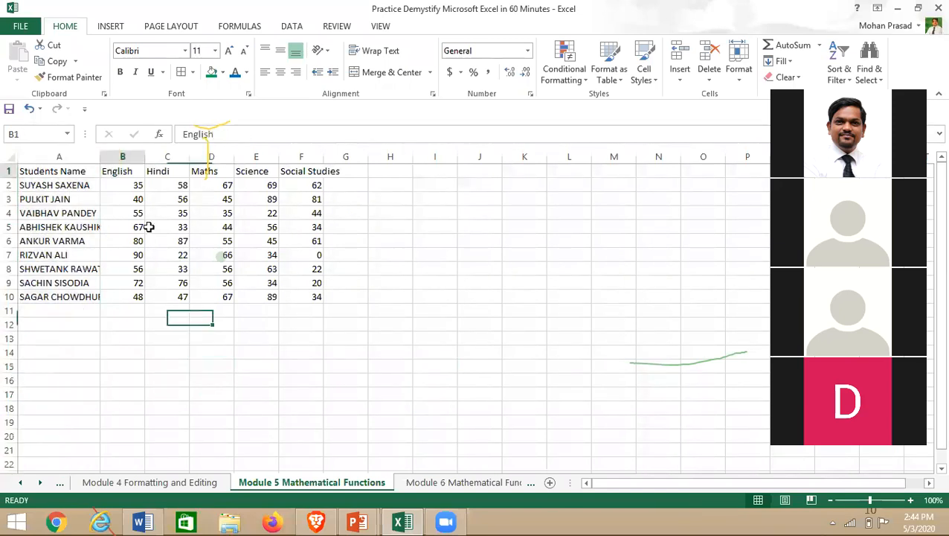
# - Centre and add all borders to the marks table, autofitting the Social Studies column
pyautogui.moveTo(34, 172); pyautogui.dragTo(297, 306)
pyautogui.moveTo(297, 306); pyautogui.dragTo(300, 301)
pyautogui.moveTo(46, 173); pyautogui.dragTo(301, 296)
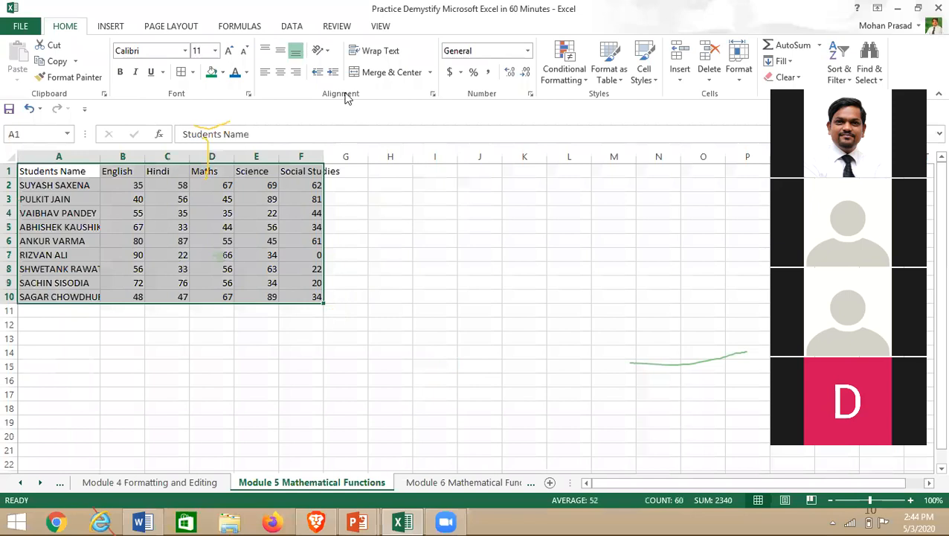
pyautogui.click(280, 72)
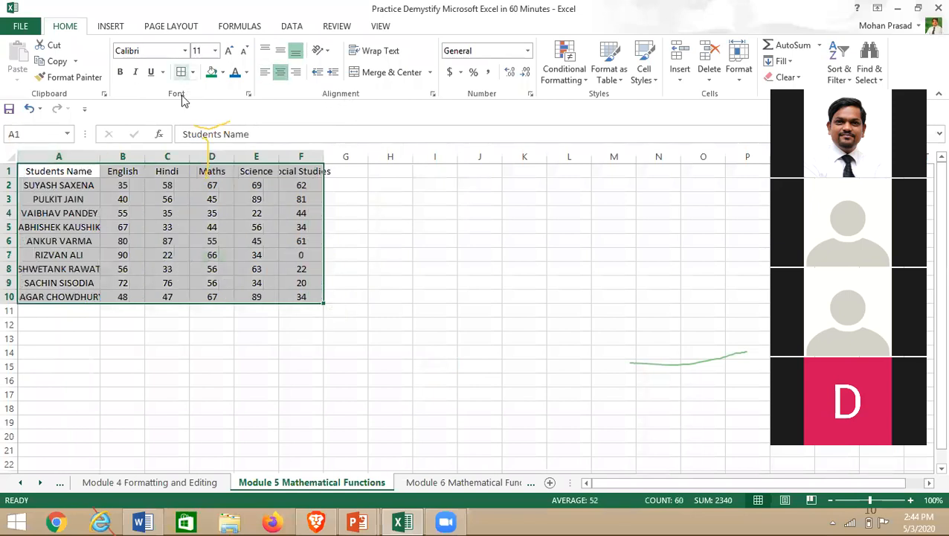
pyautogui.click(181, 72)
pyautogui.click(167, 352)
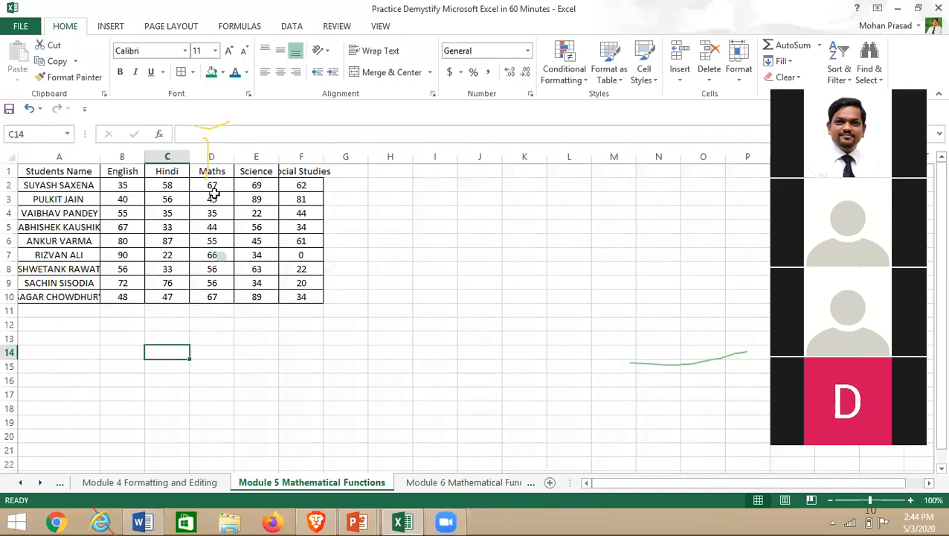
pyautogui.doubleClick(323, 159)
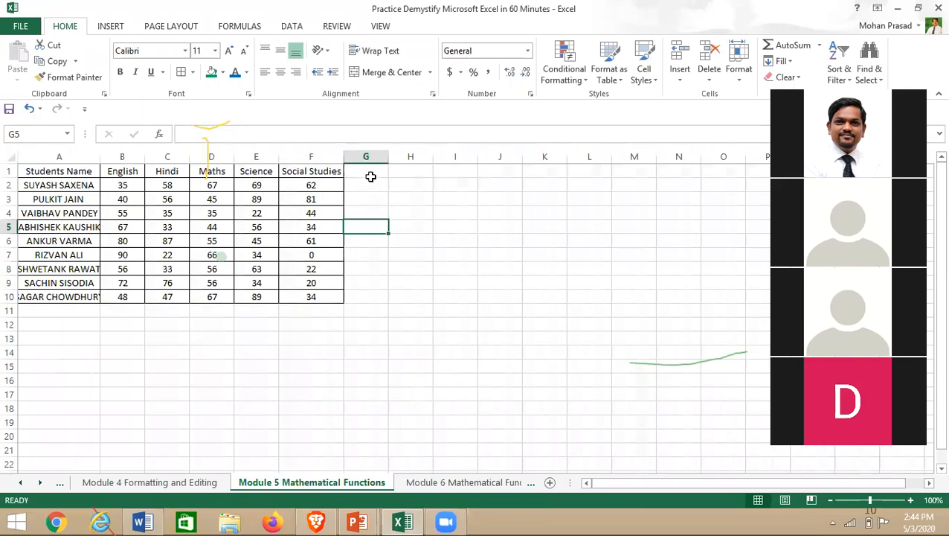
pyautogui.click(368, 173)
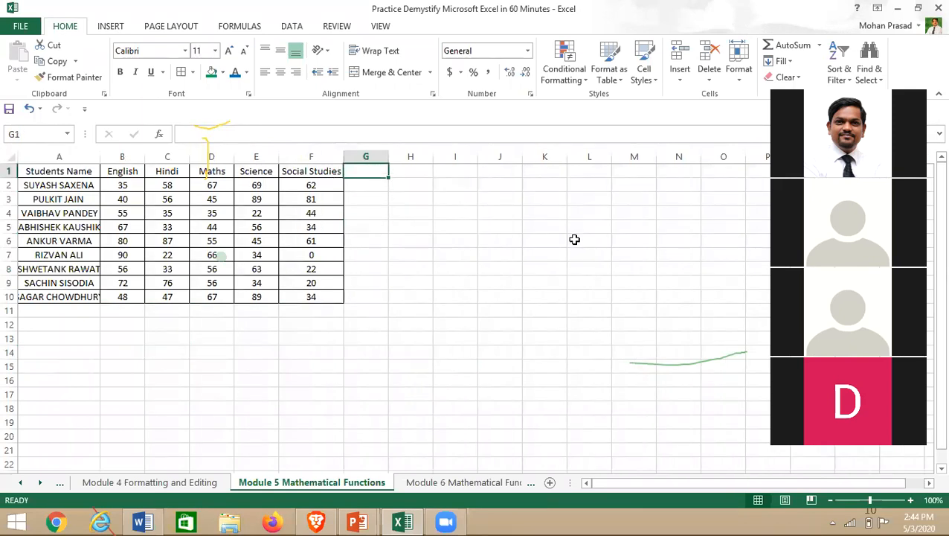
# - Add the Total heading in G1 and sum the first student's five marks in G2 (291)
pyautogui.write('Total')
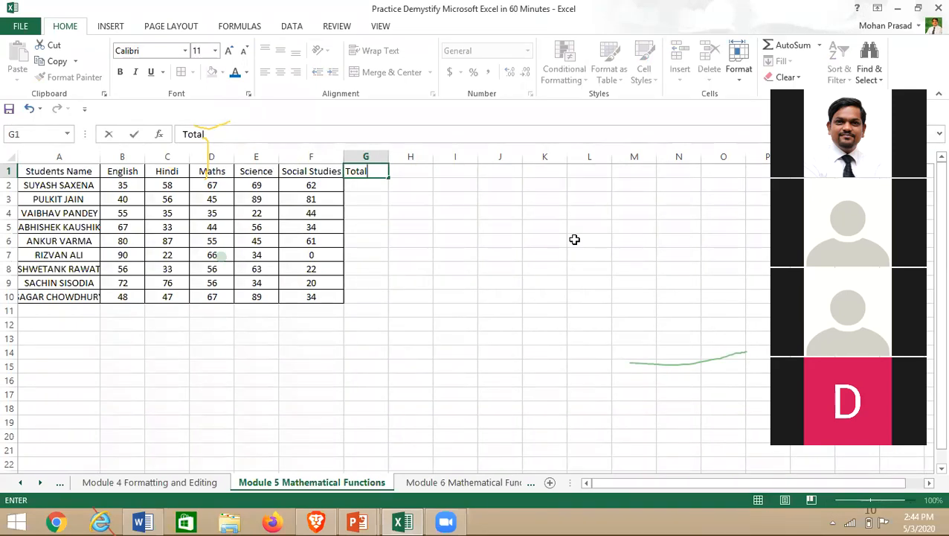
pyautogui.press('Return')
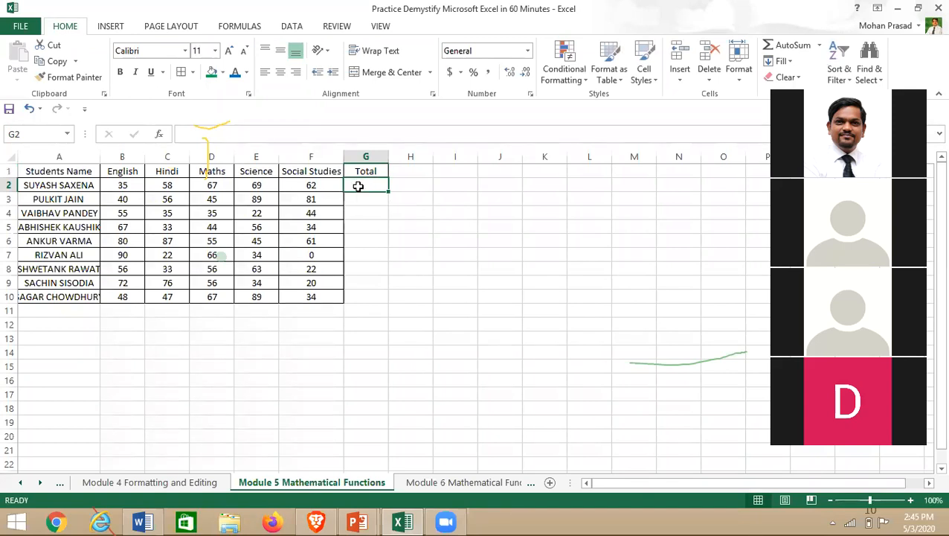
pyautogui.click(793, 50)
pyautogui.click(452, 332)
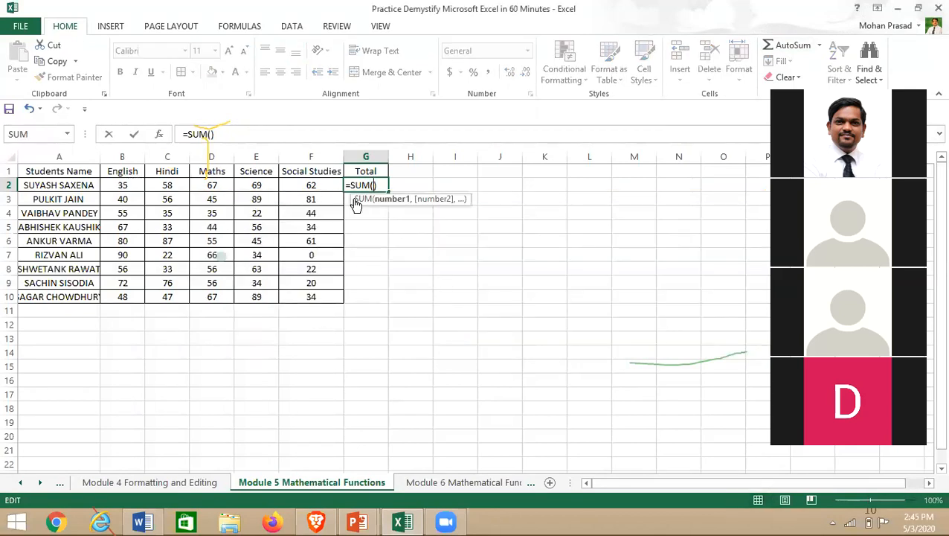
pyautogui.moveTo(117, 186); pyautogui.dragTo(310, 190)
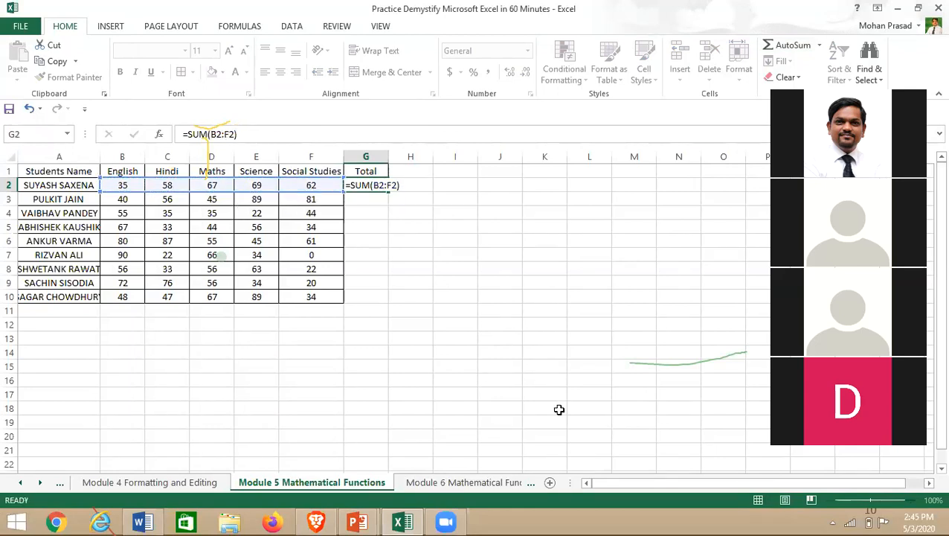
pyautogui.press('Return')
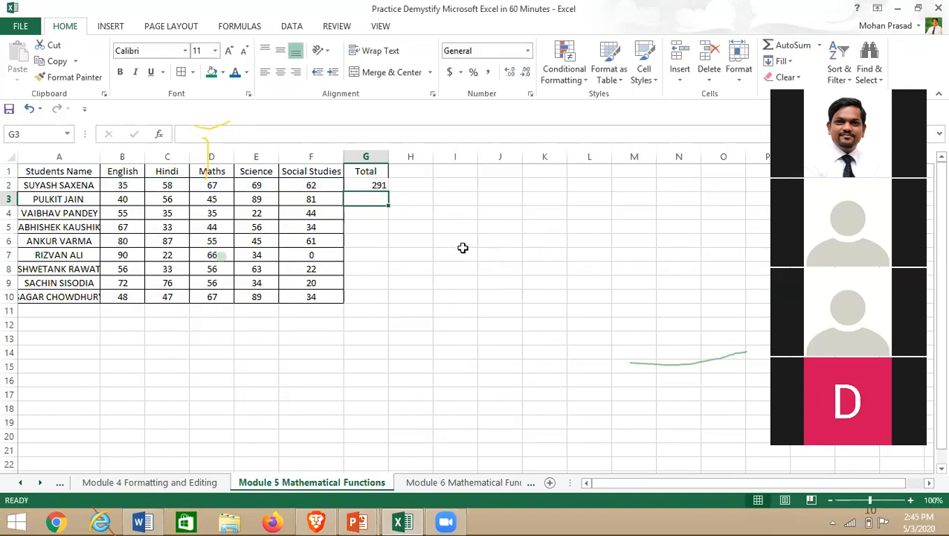
# - Copy the G2 total down to row 10, then delete all the totals in G2:G10
pyautogui.doubleClick(378, 186)
pyautogui.click(367, 243)
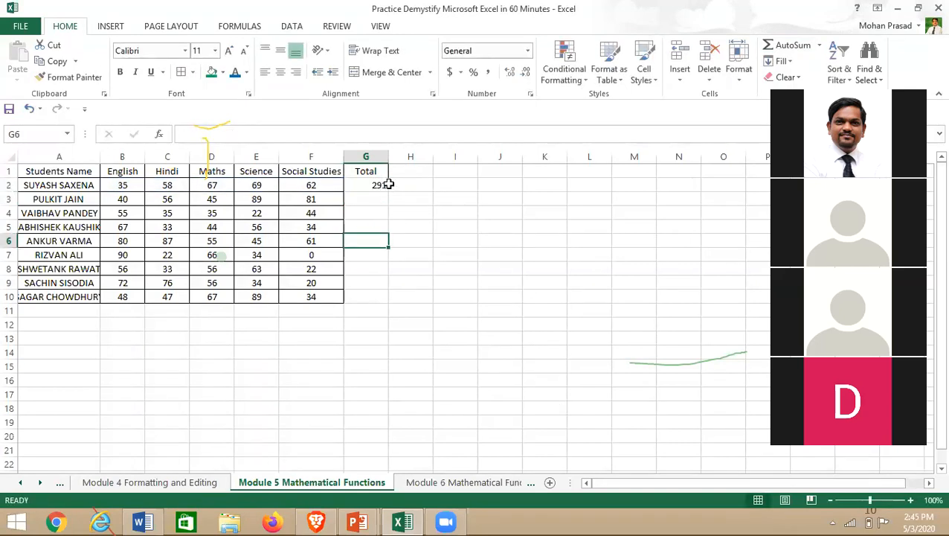
pyautogui.click(373, 186)
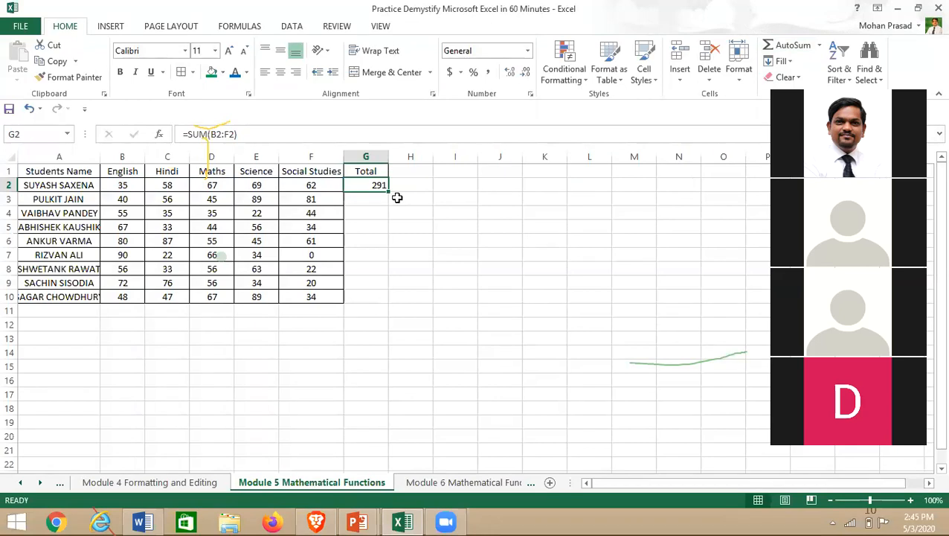
pyautogui.moveTo(388, 193); pyautogui.dragTo(387, 303)
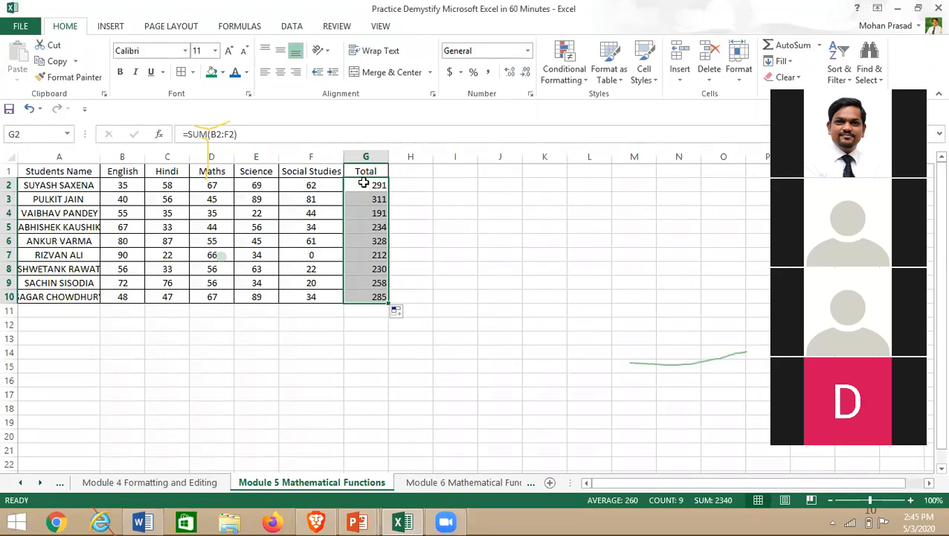
pyautogui.hotkey('shift', 'Up')
pyautogui.hotkey('shift', 'Up')
pyautogui.hotkey('shift', 'Up')
pyautogui.hotkey('shift', 'Up')
pyautogui.hotkey('shift', 'Up')
pyautogui.hotkey('shift', 'Up')
pyautogui.hotkey('shift', 'Up')
pyautogui.hotkey('shift', 'Up')
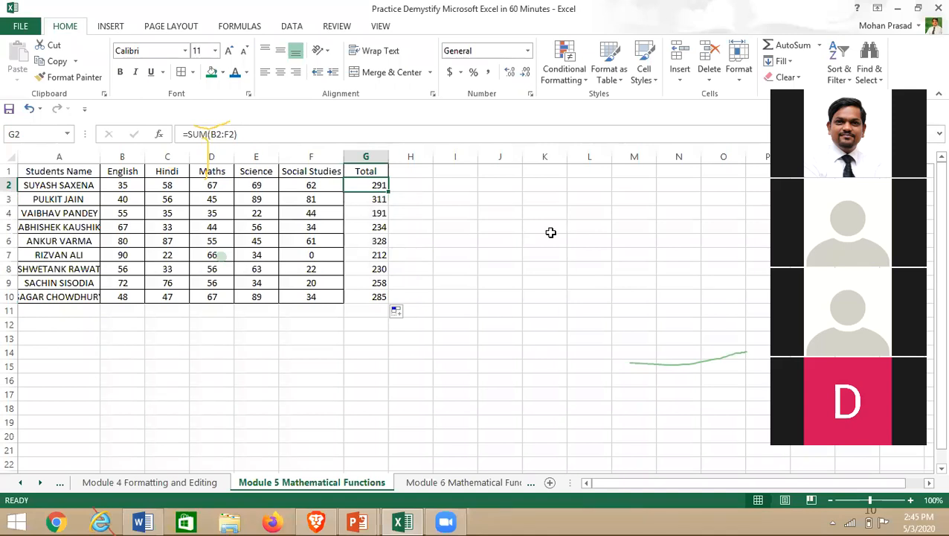
pyautogui.hotkey('ctrl', 'shift', 'Down')
pyautogui.press('Delete')
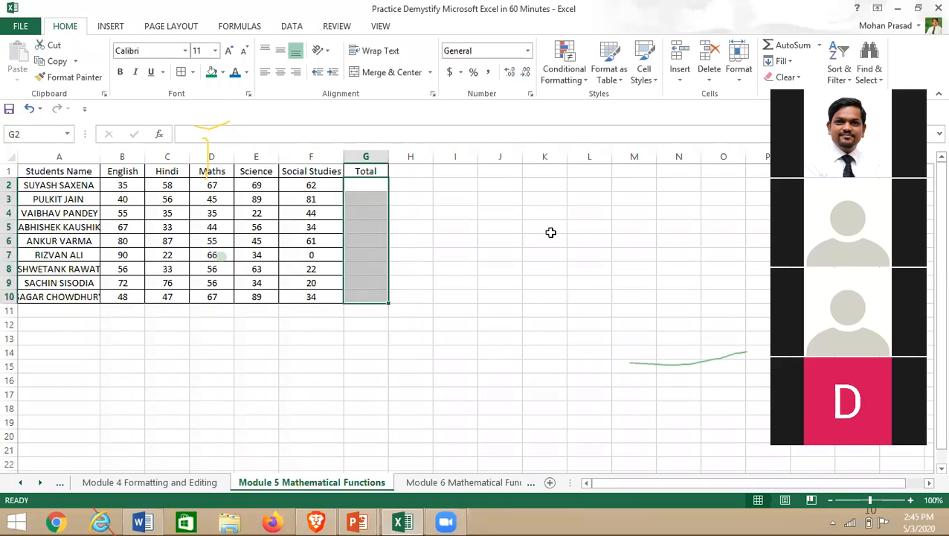
# - Clear the accidental =H6 entry and stray characters from G2
pyautogui.press('Up')
pyautogui.press('Down')
pyautogui.write('=')
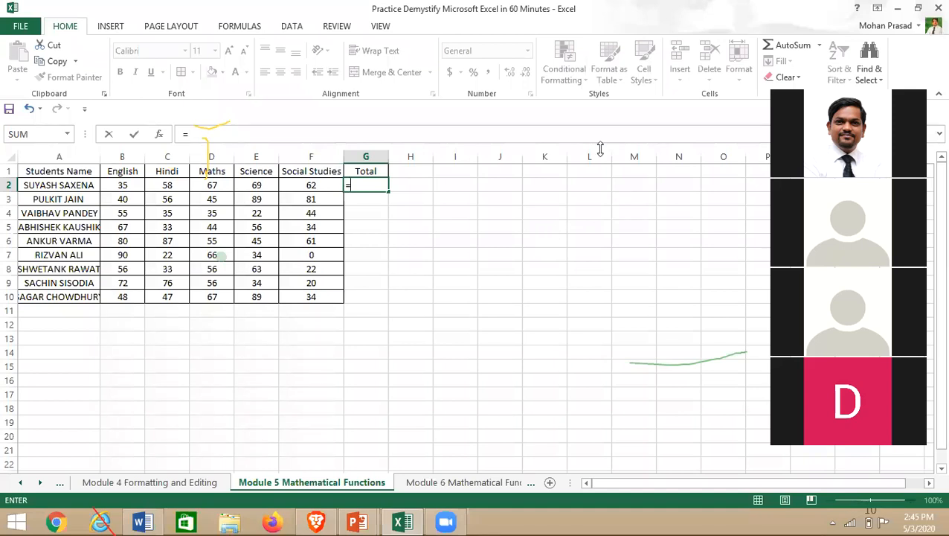
pyautogui.click(576, 119)
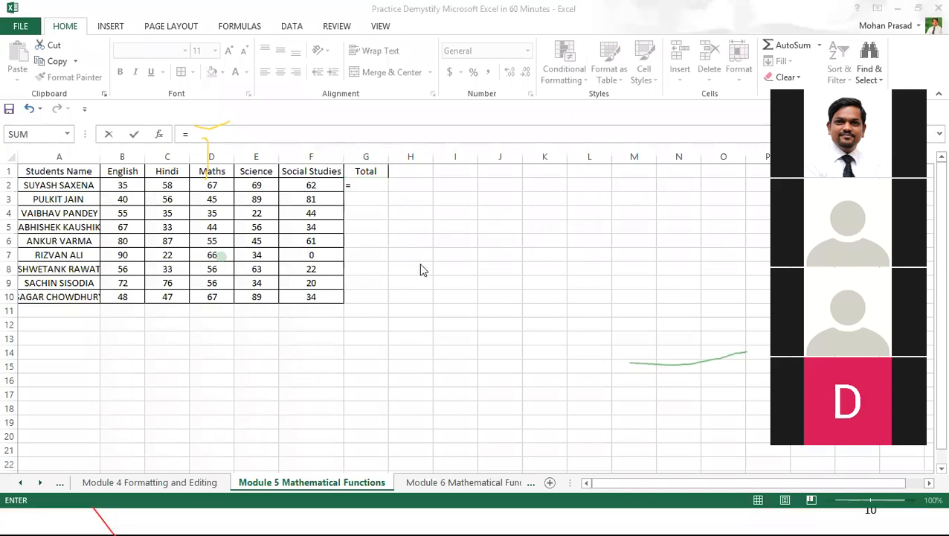
pyautogui.click(392, 245)
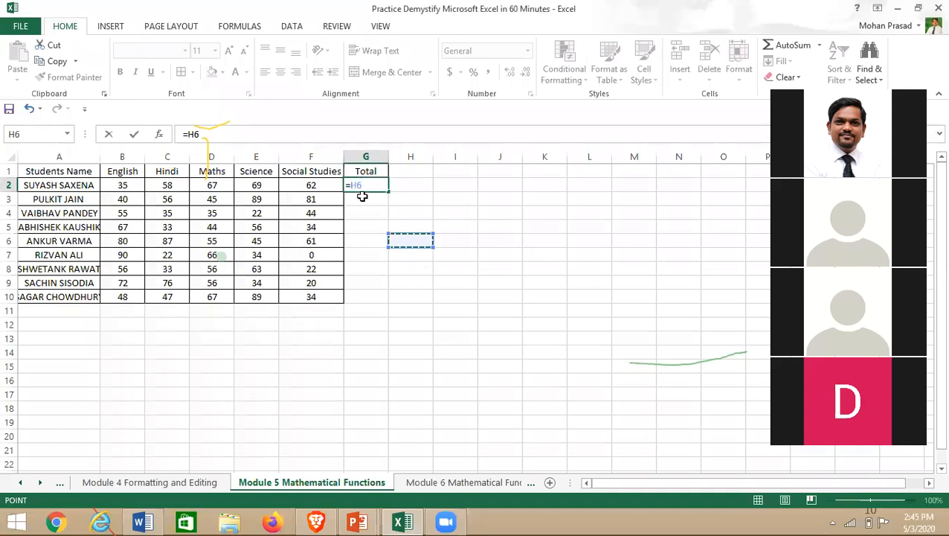
pyautogui.press('Escape')
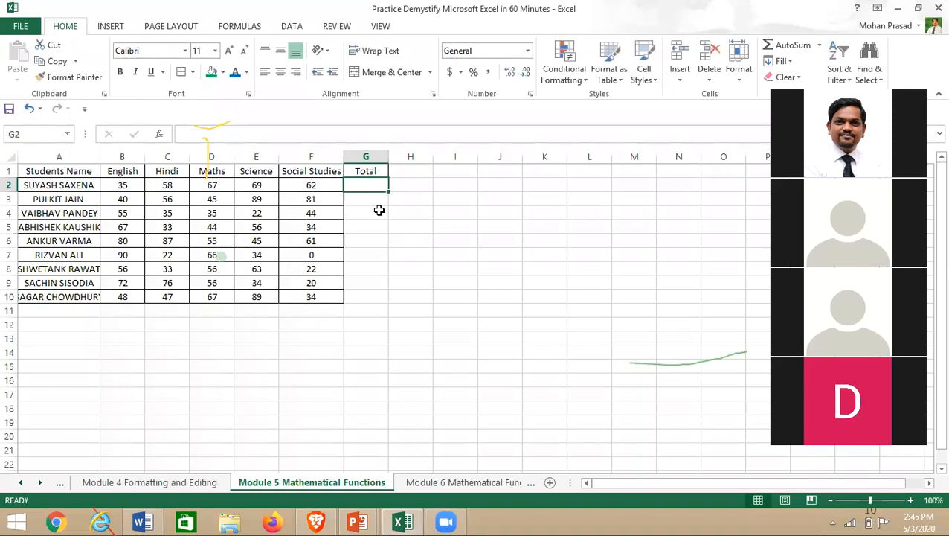
pyautogui.press('BackSpace')
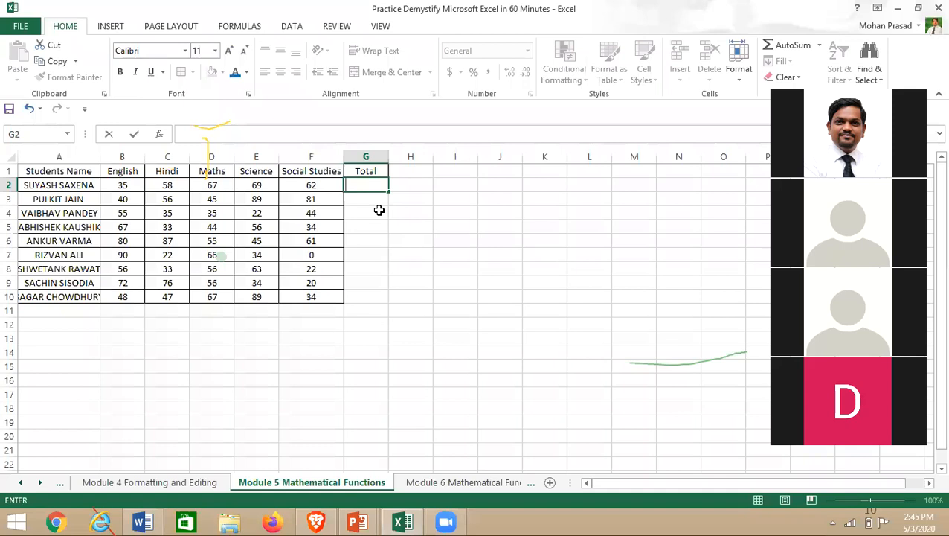
pyautogui.write('+')
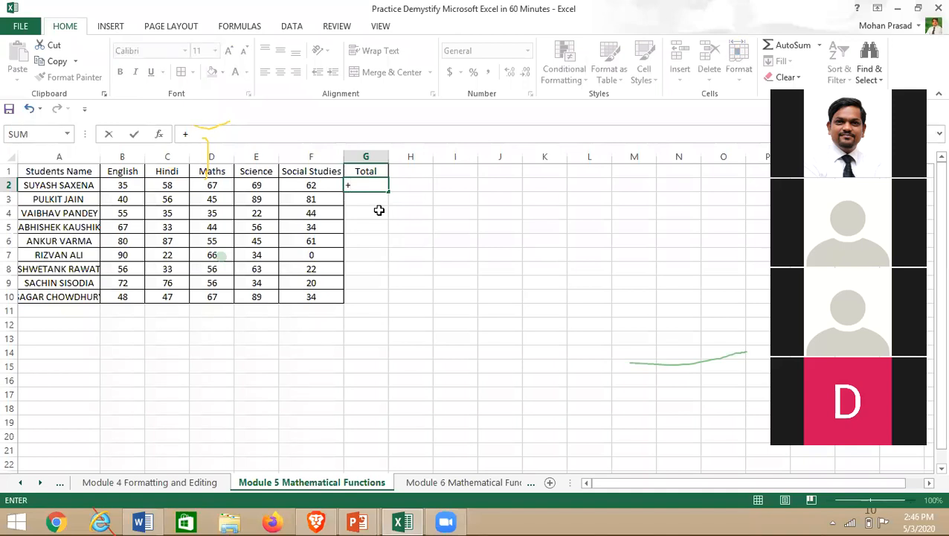
pyautogui.press('BackSpace')
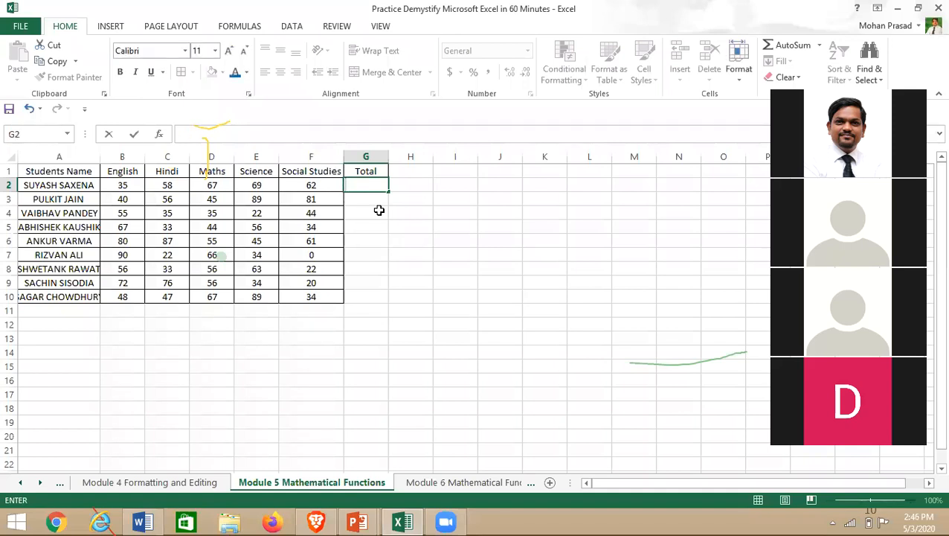
pyautogui.write('=')
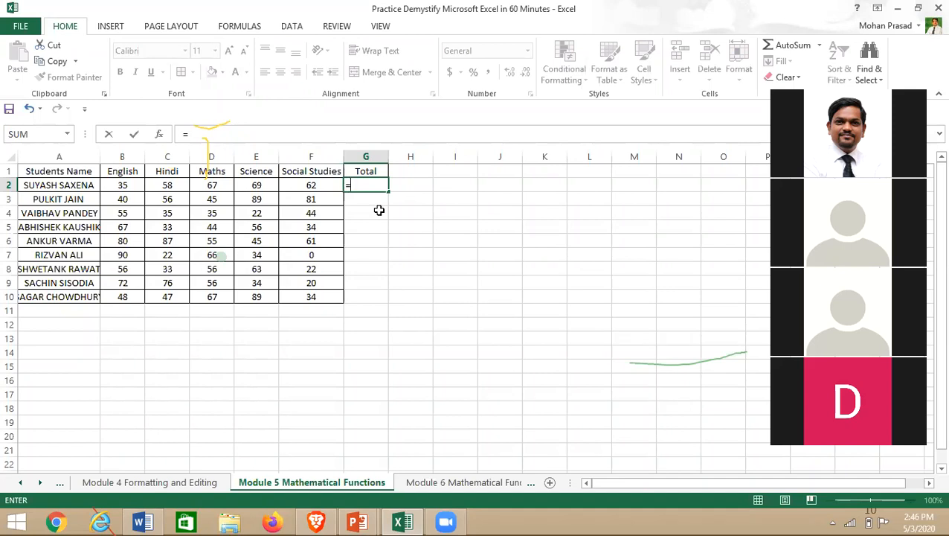
pyautogui.write('s')
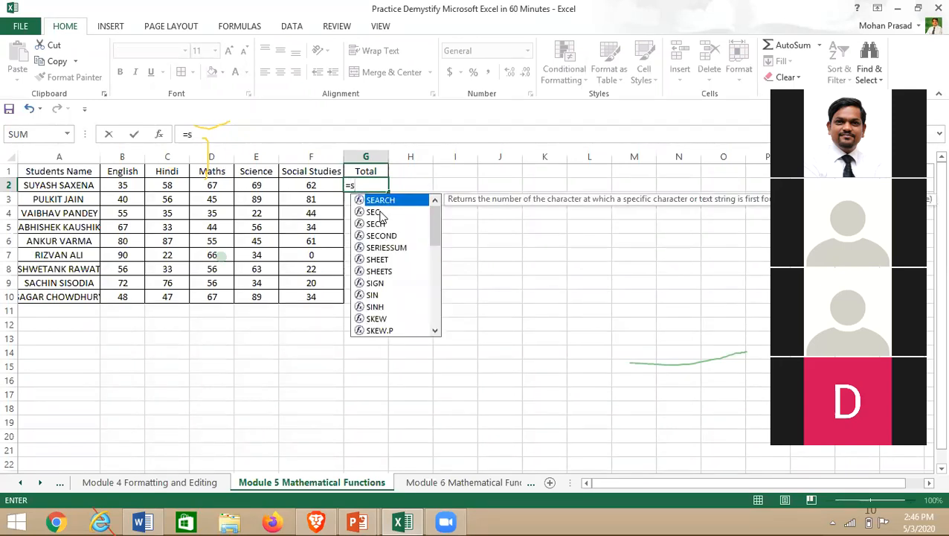
pyautogui.press('BackSpace')
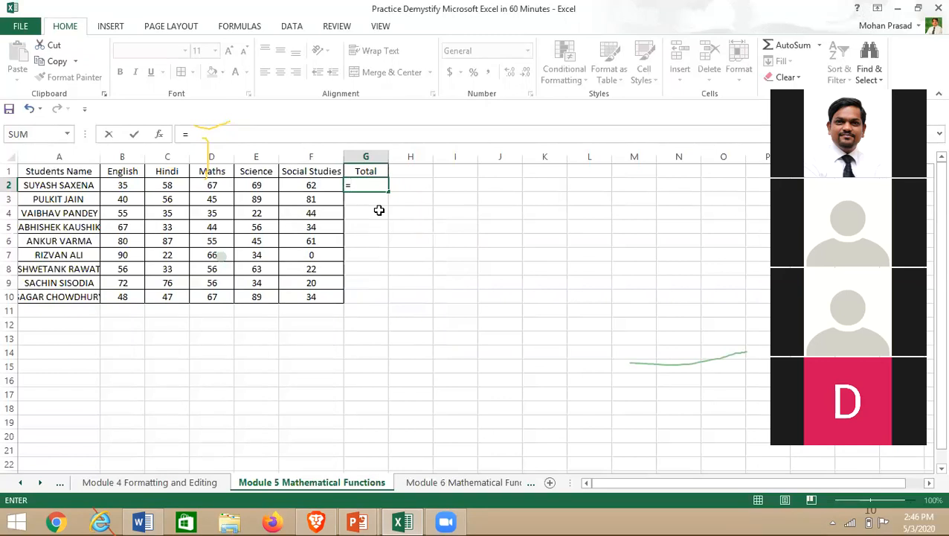
pyautogui.write('a')
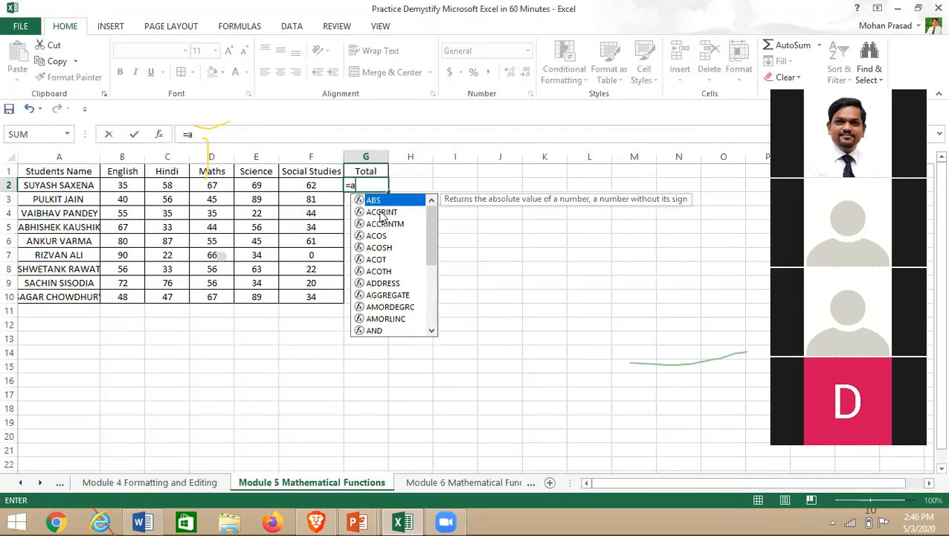
pyautogui.press('BackSpace')
pyautogui.write('b')
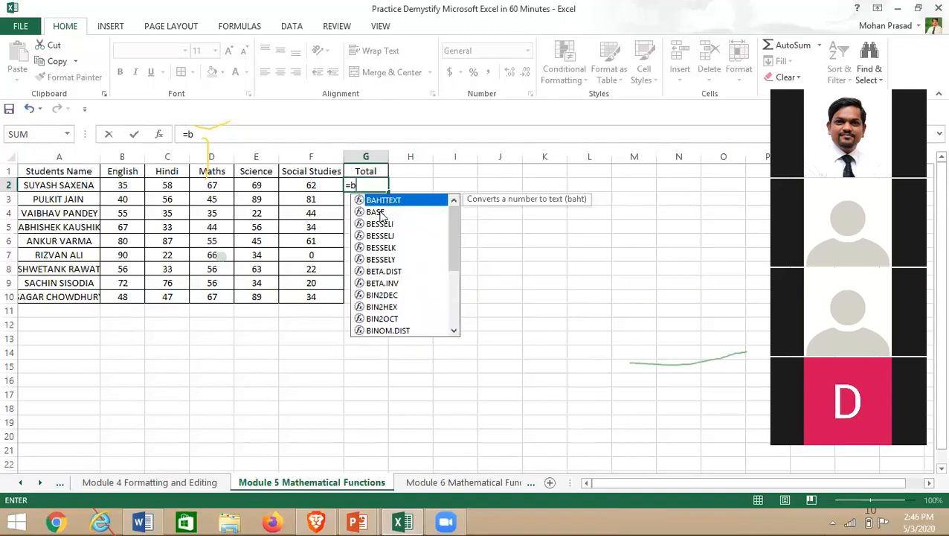
pyautogui.press('BackSpace')
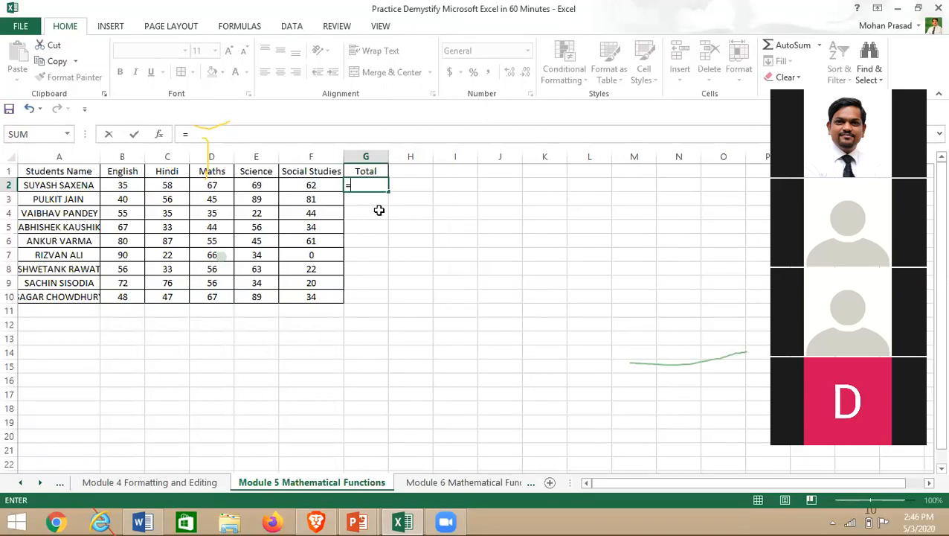
# - Enter =SUM(B2:F2) in G2 for the first student's total
pyautogui.write('sum')
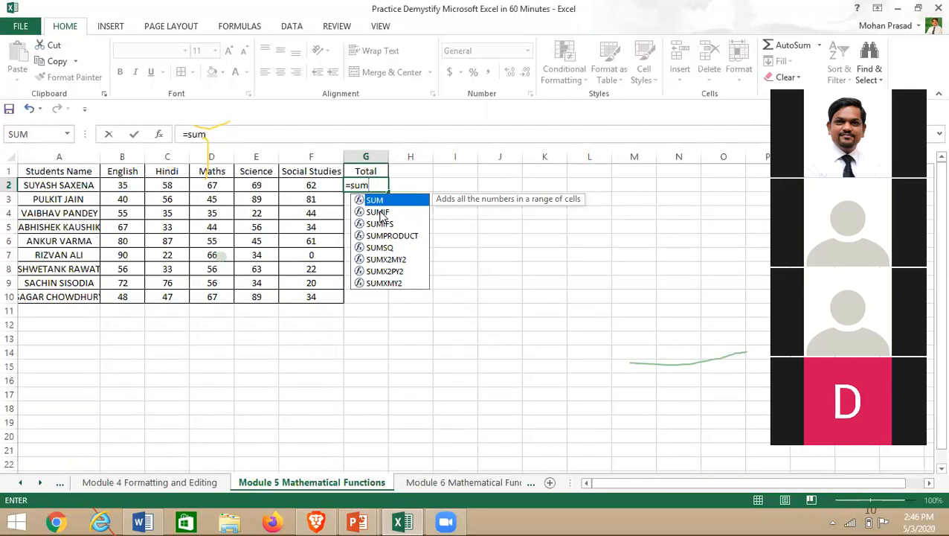
pyautogui.write('(')
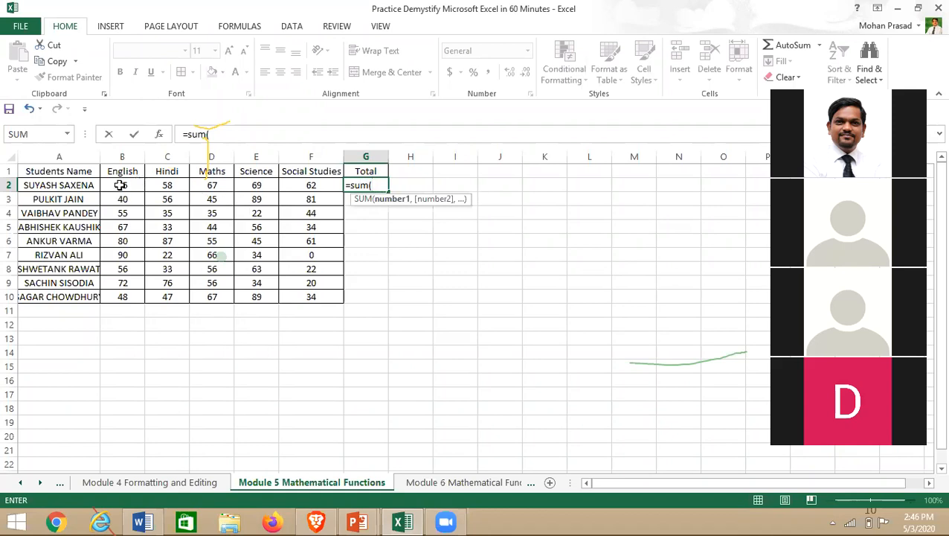
pyautogui.moveTo(120, 185); pyautogui.dragTo(307, 184)
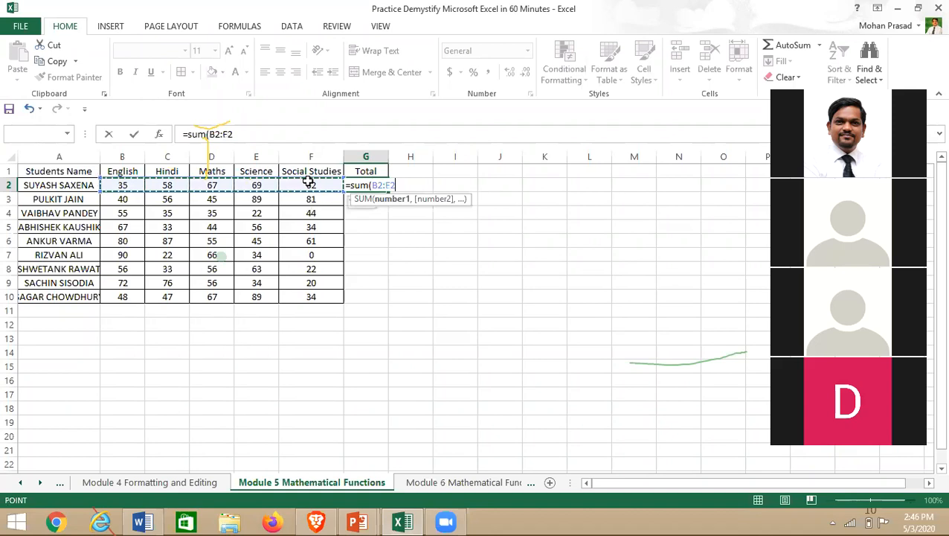
pyautogui.write(')')
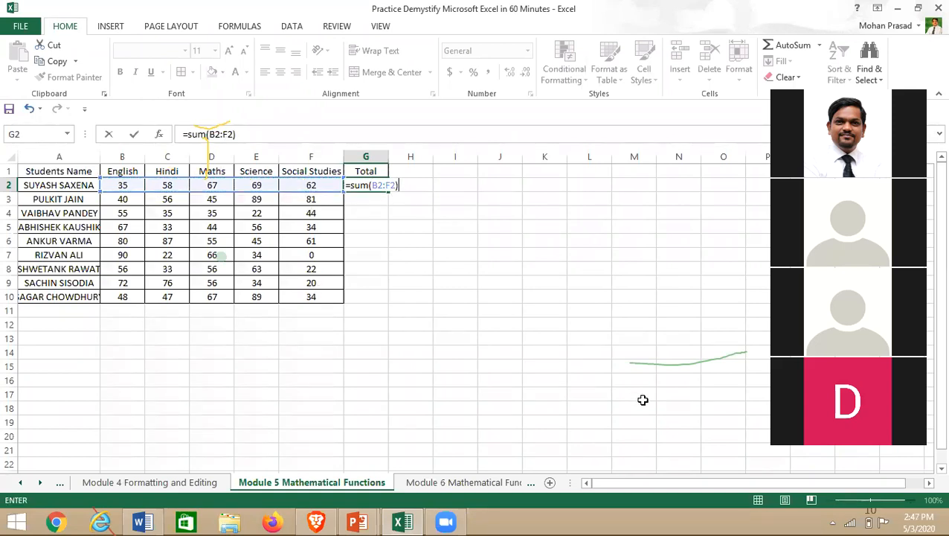
pyautogui.press('Return')
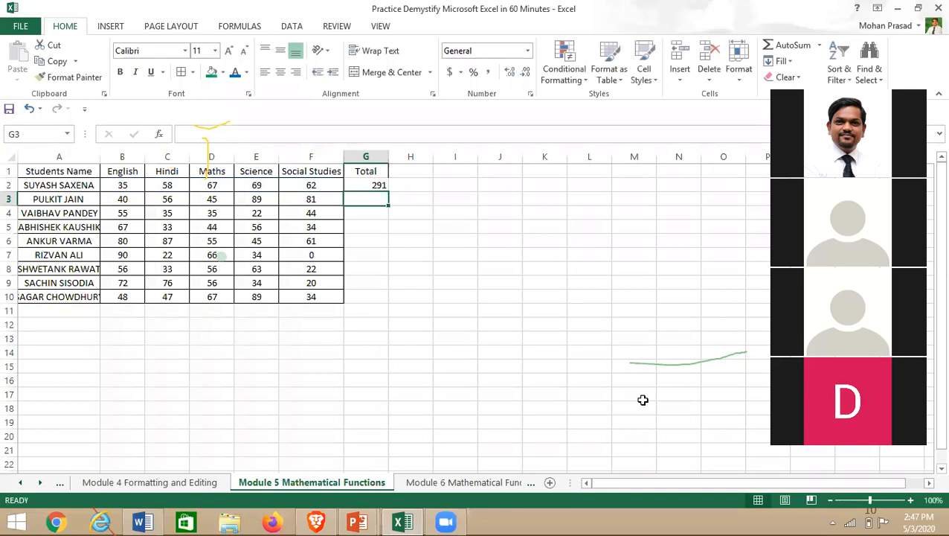
# - Fill the SUM formula down to G10, then clear the copies in G3:G10
pyautogui.click(351, 186)
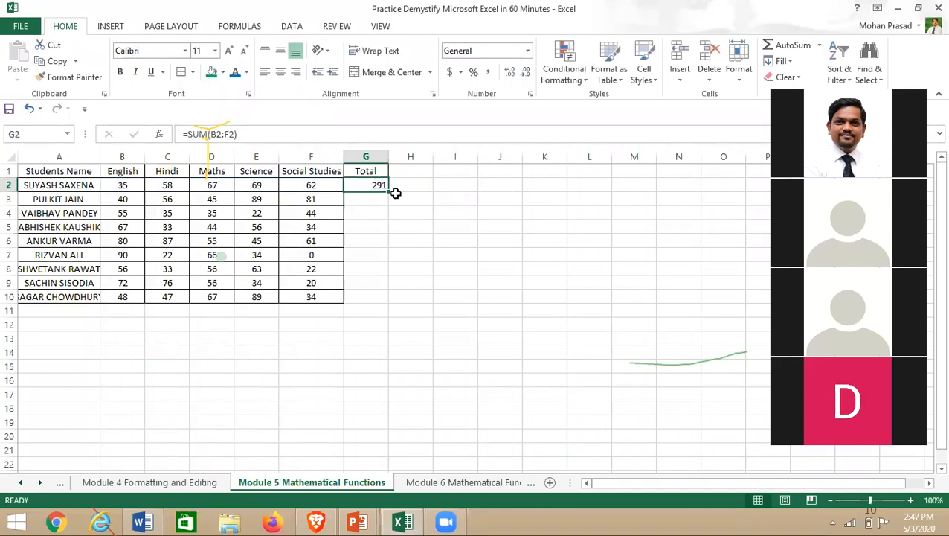
pyautogui.moveTo(389, 193); pyautogui.dragTo(382, 305)
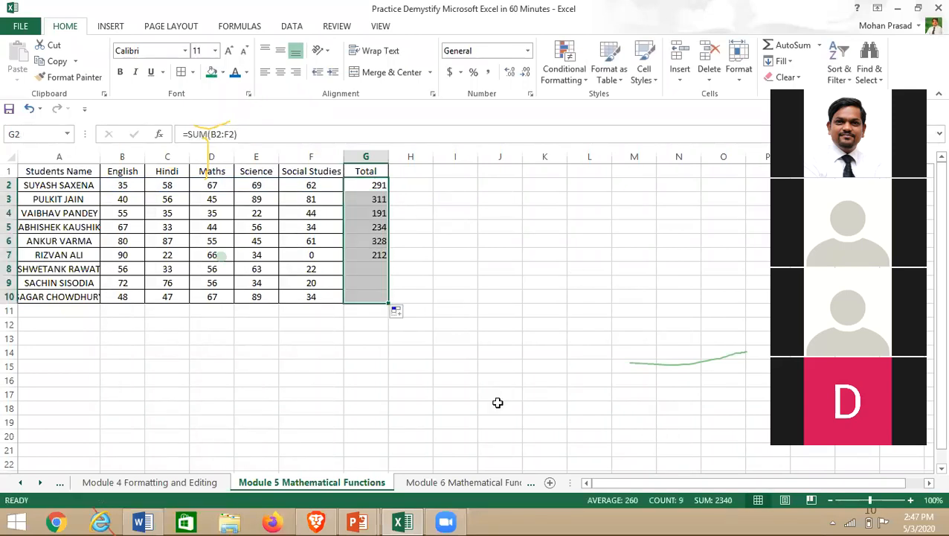
pyautogui.click(367, 185)
pyautogui.press('Down')
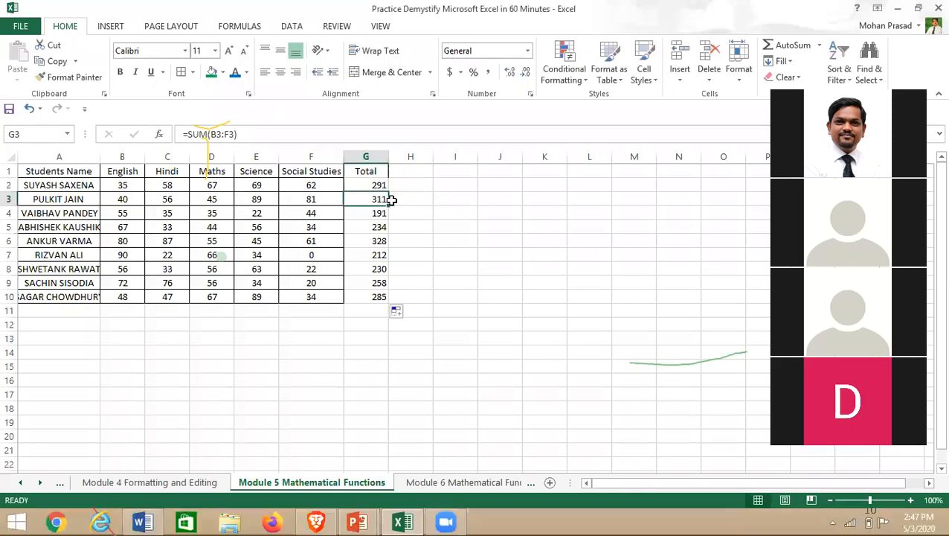
pyautogui.hotkey('ctrl', 'shift', 'Down')
pyautogui.press('Delete')
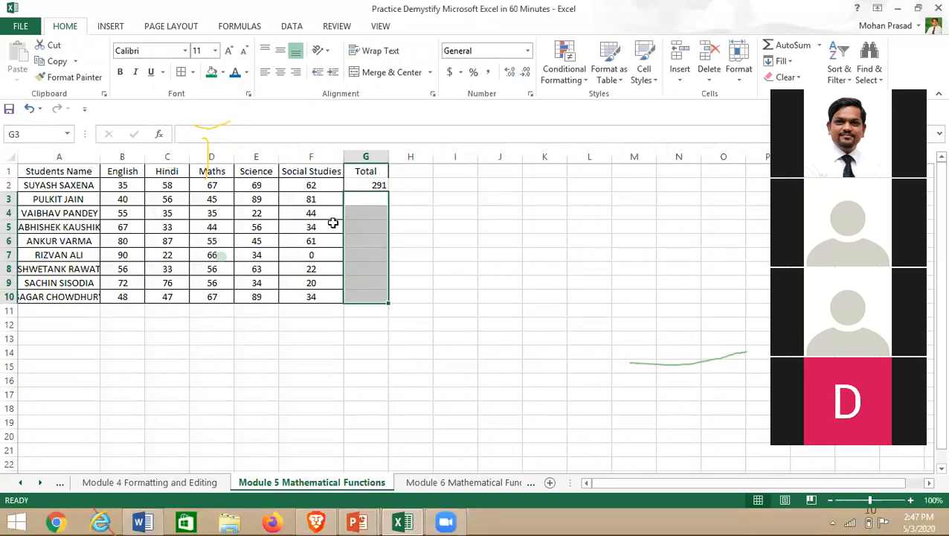
# - Refill the SUM formula from G2 down to G10 and centre the totals
pyautogui.click(373, 186)
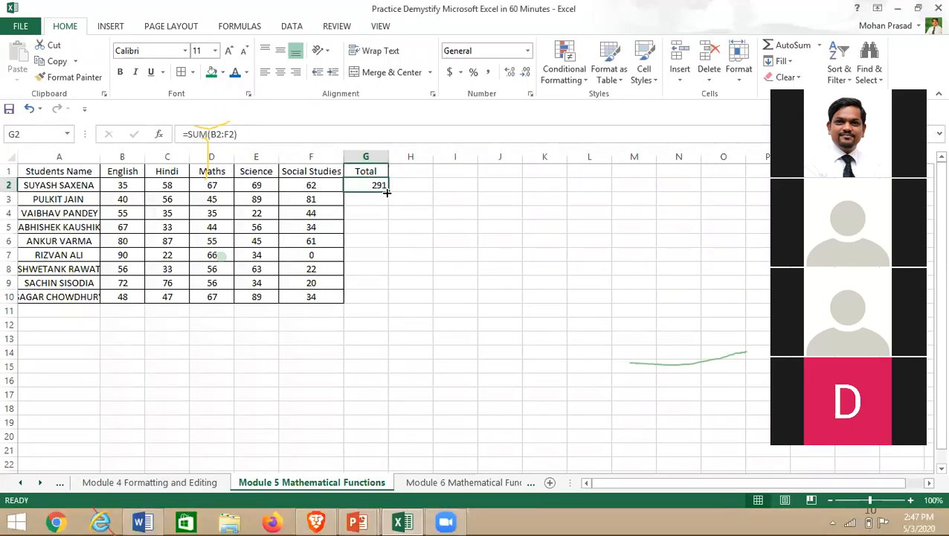
pyautogui.moveTo(387, 191); pyautogui.dragTo(395, 310)
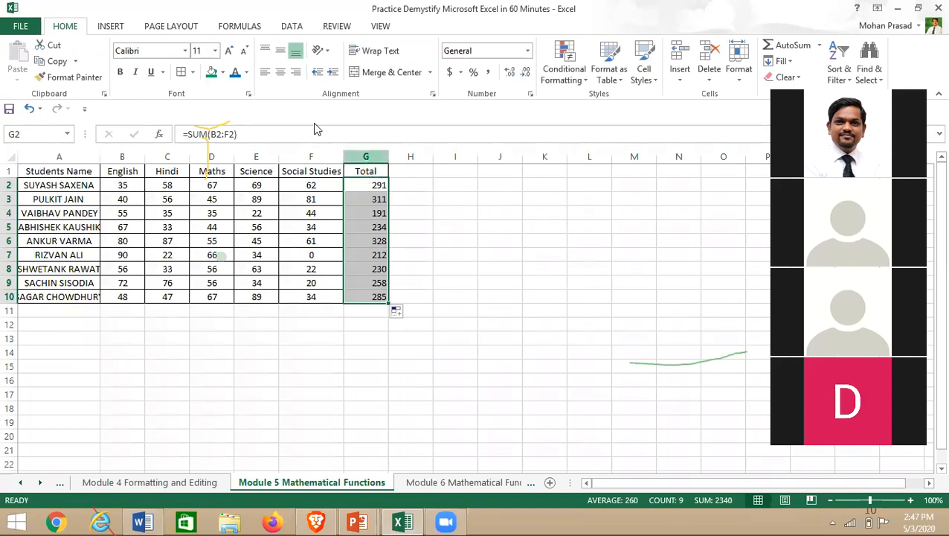
pyautogui.click(280, 72)
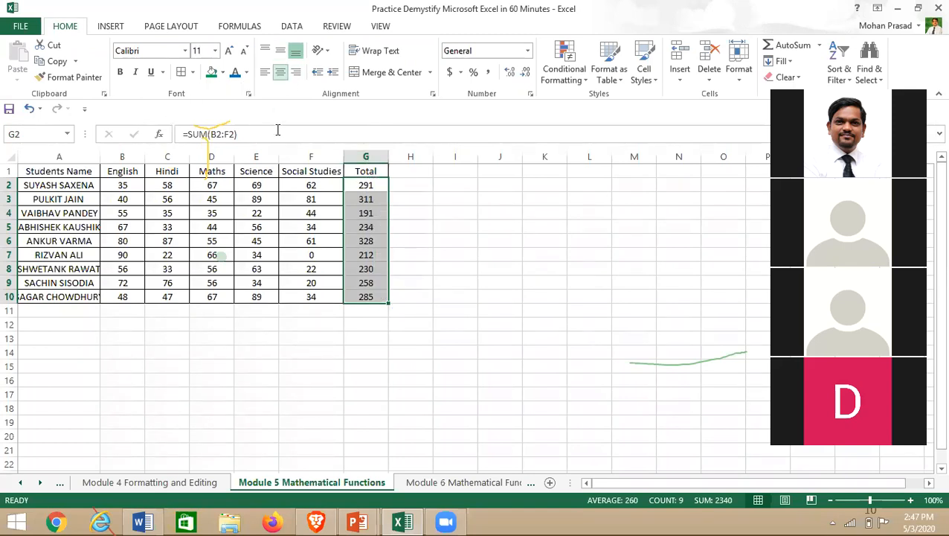
pyautogui.click(421, 173)
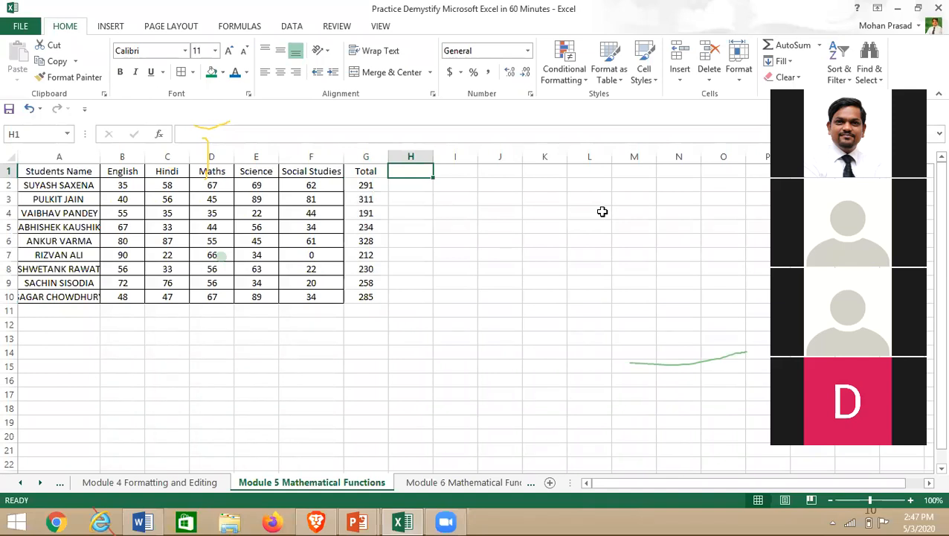
# - Type 'Except SST' in H1 and autofit column H so the heading fits
pyautogui.write('Exp')
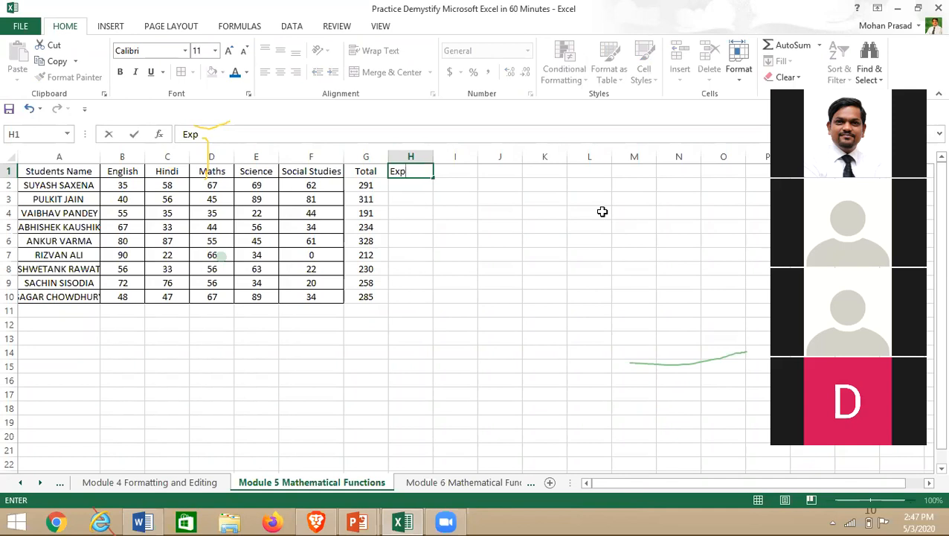
pyautogui.press('BackSpace')
pyautogui.write('e')
pyautogui.press('BackSpace')
pyautogui.write('cept')
pyautogui.press('Return')
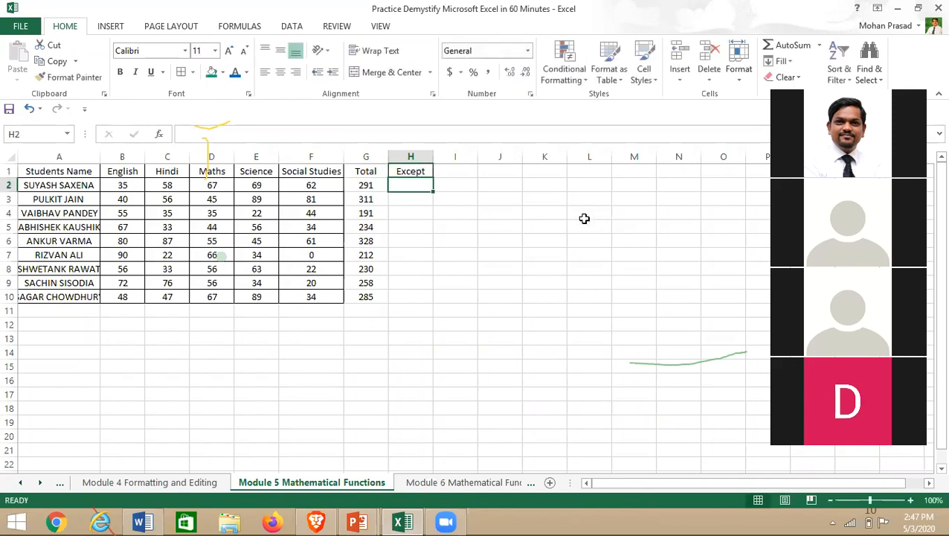
pyautogui.doubleClick(426, 172)
pyautogui.write('SST')
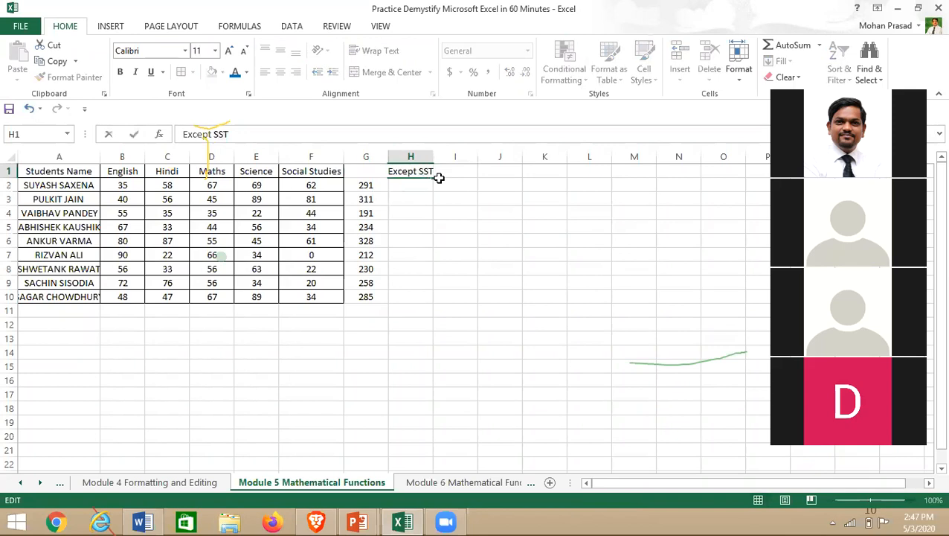
pyautogui.press('Return')
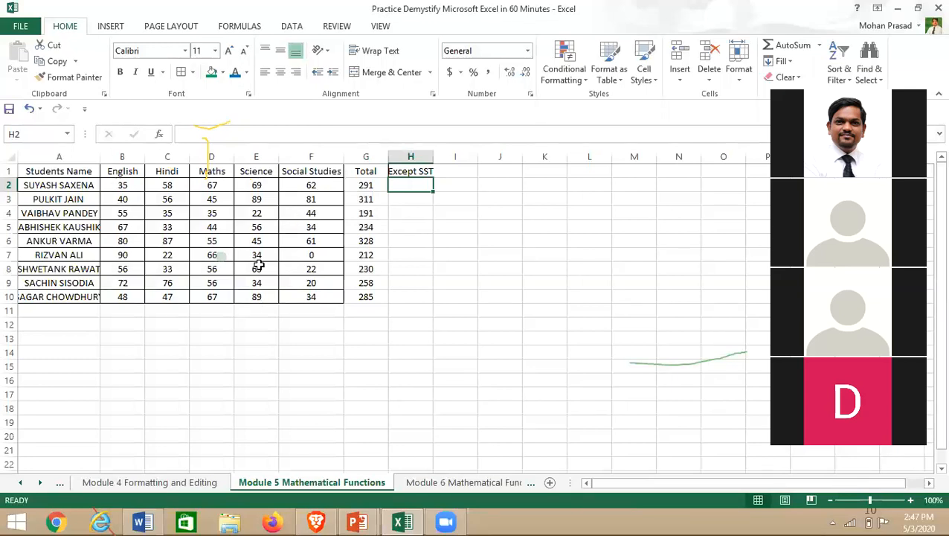
pyautogui.doubleClick(433, 156)
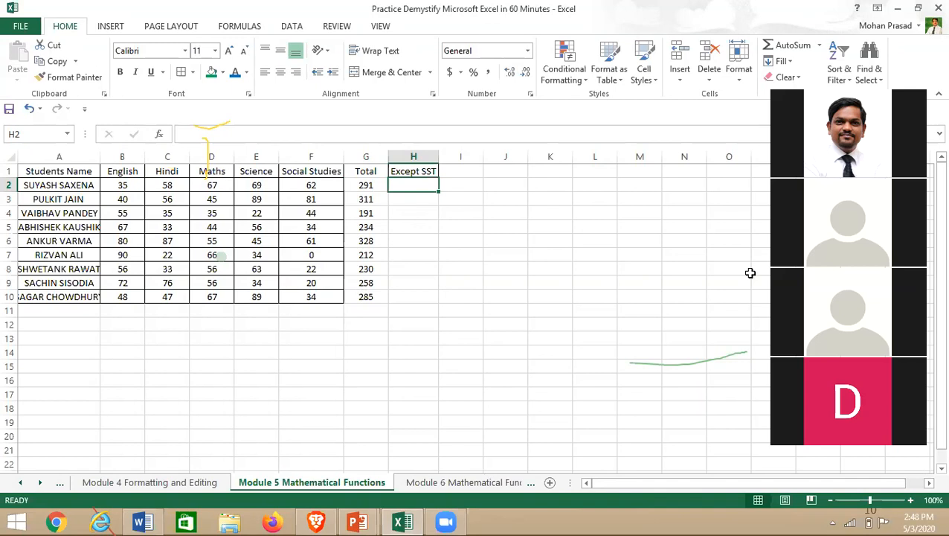
pyautogui.write('=')
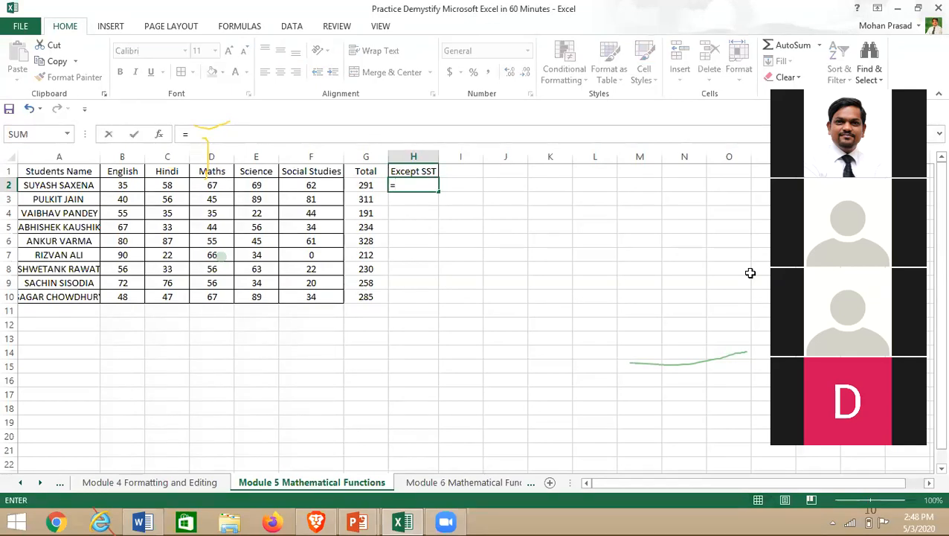
pyautogui.write('sub')
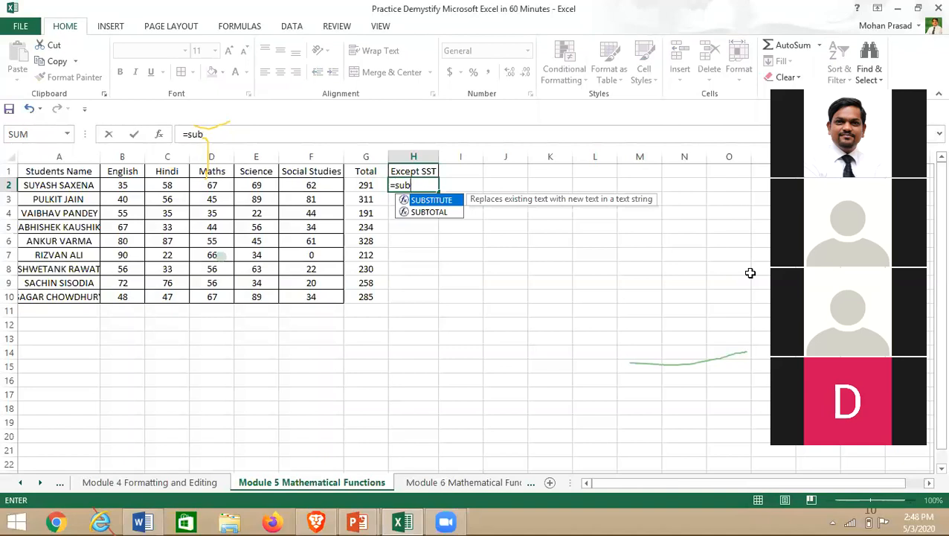
pyautogui.write('(')
pyautogui.press('BackSpace')
pyautogui.press('BackSpace')
pyautogui.press('BackSpace')
pyautogui.press('BackSpace')
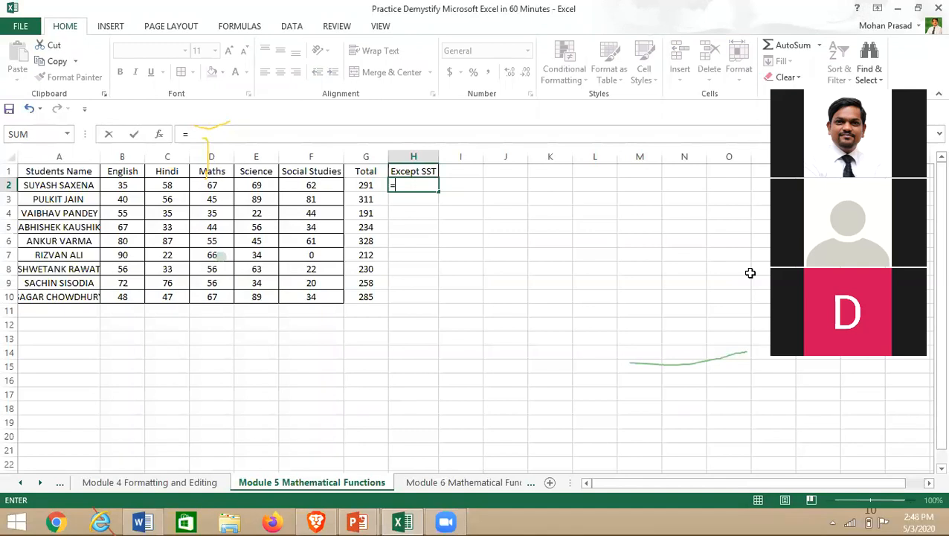
pyautogui.write('min')
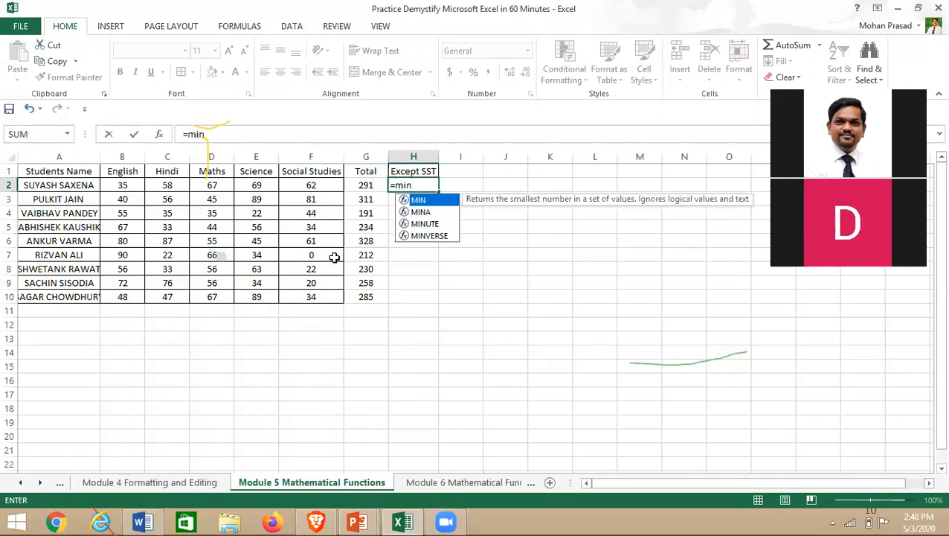
pyautogui.click(570, 112)
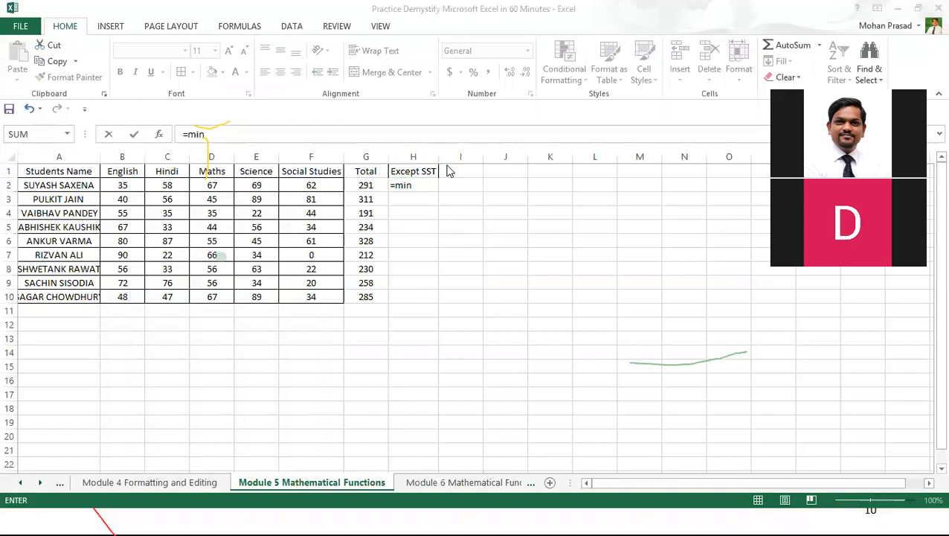
pyautogui.click(419, 186)
pyautogui.press('BackSpace')
pyautogui.press('BackSpace')
pyautogui.press('BackSpace')
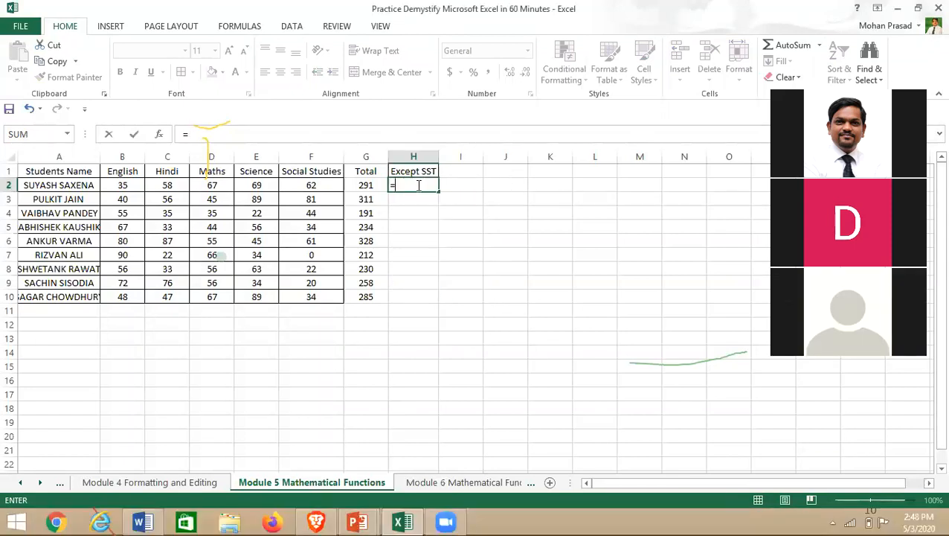
pyautogui.write('sub(')
pyautogui.press('Left')
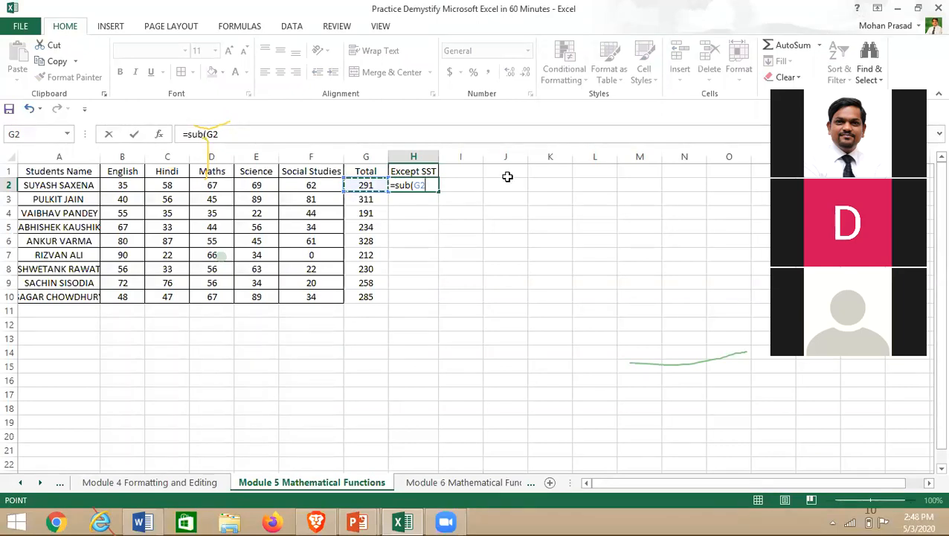
pyautogui.write(',')
pyautogui.click(297, 187)
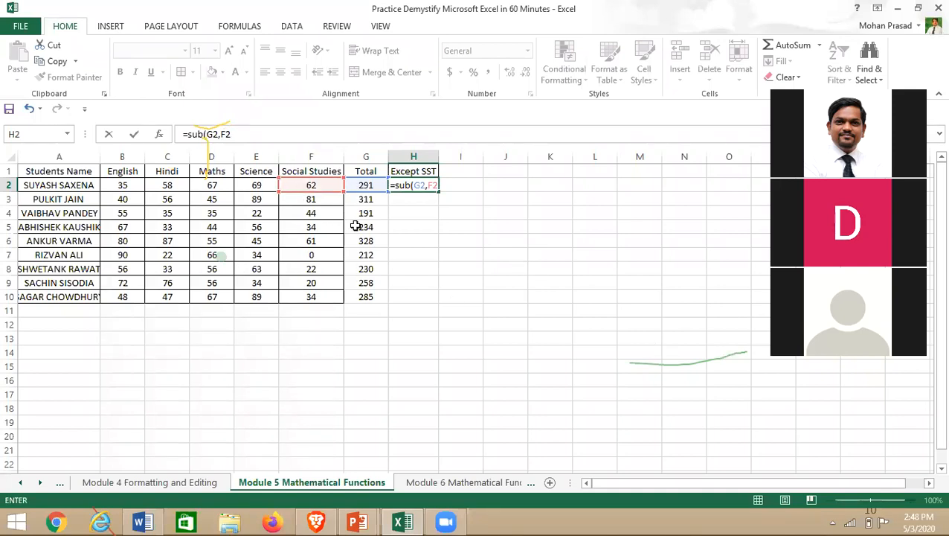
pyautogui.write(')')
pyautogui.press('Return')
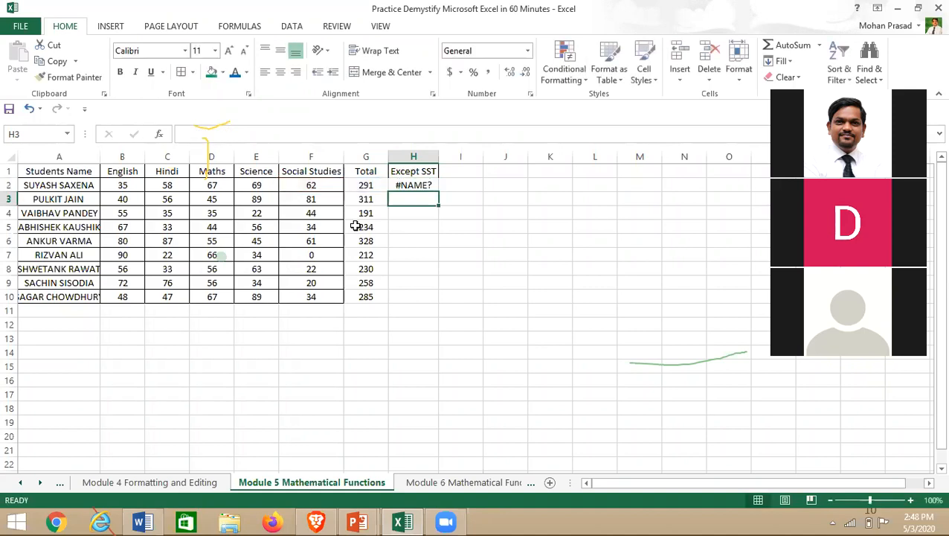
pyautogui.doubleClick(416, 185)
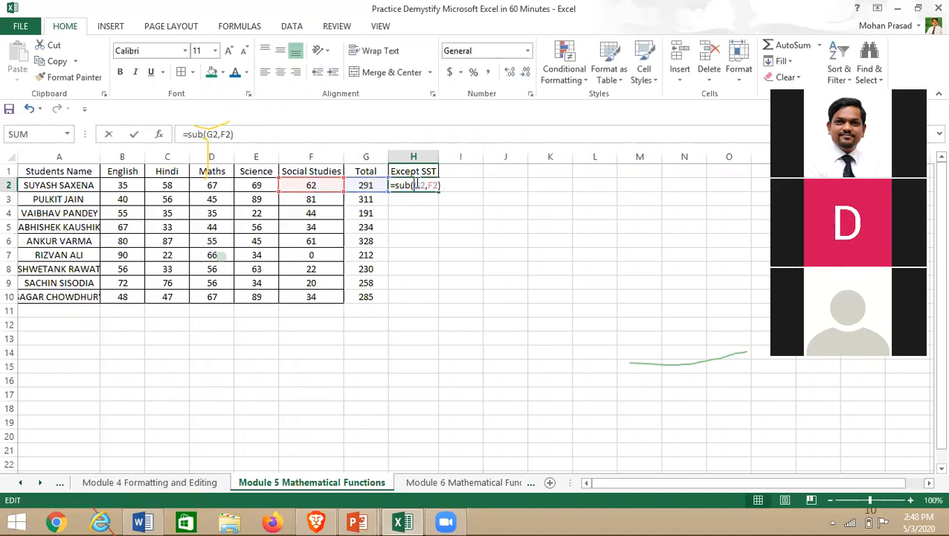
pyautogui.press('Escape')
pyautogui.press('BackSpace')
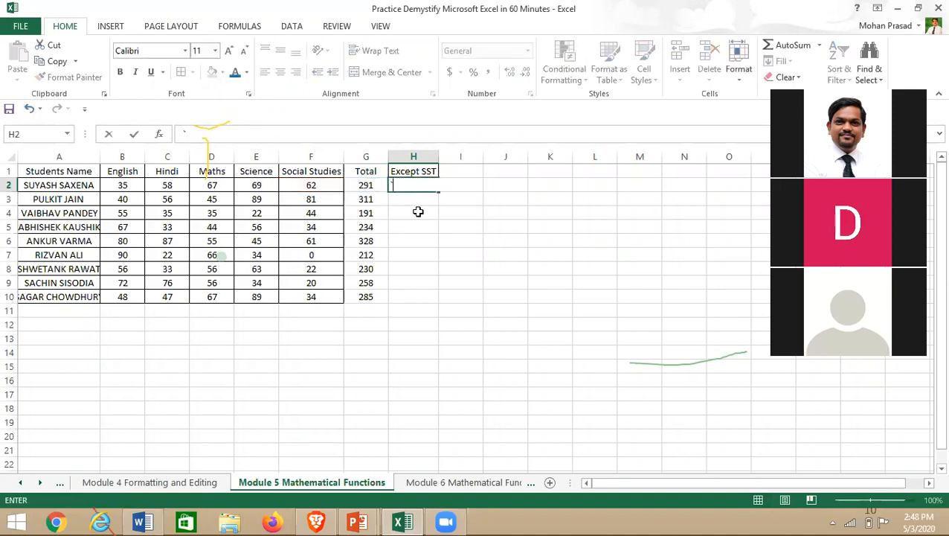
# - Enter =G2-F2 in H2 and fill it down to H10, giving 147 to 267
pyautogui.write('=')
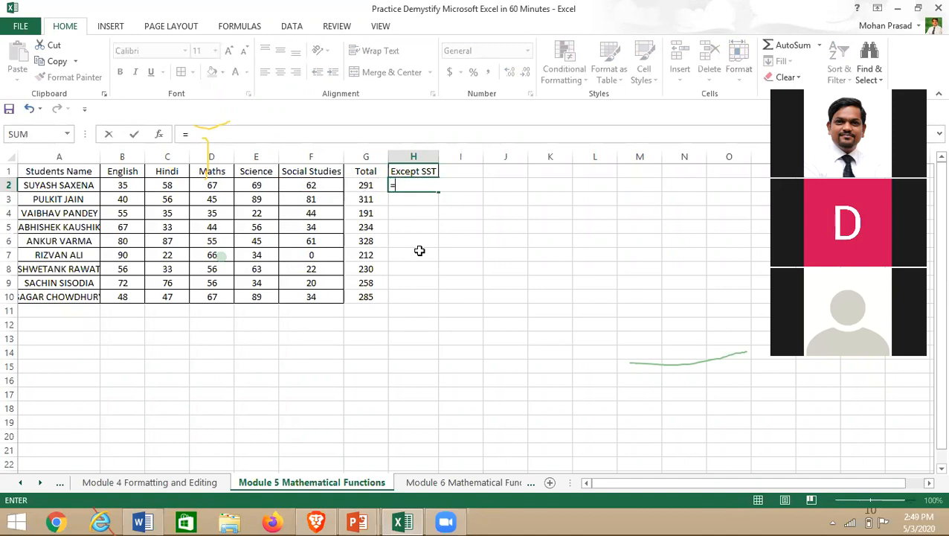
pyautogui.click(372, 185)
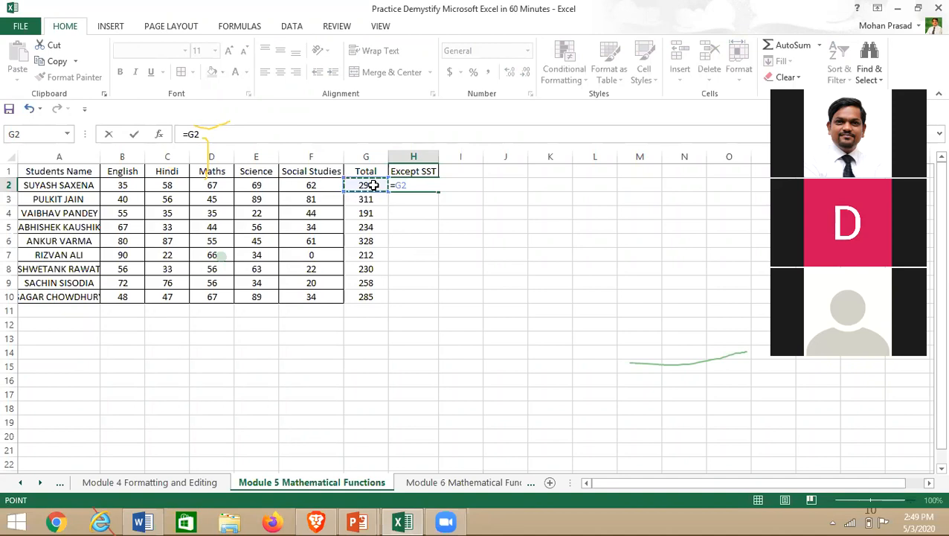
pyautogui.write('-')
pyautogui.click(306, 185)
pyautogui.press('Return')
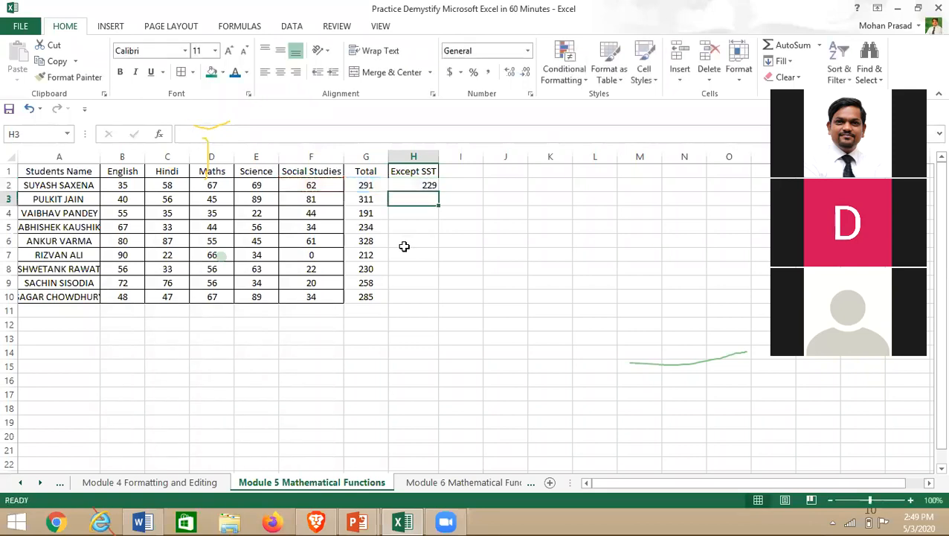
pyautogui.click(408, 187)
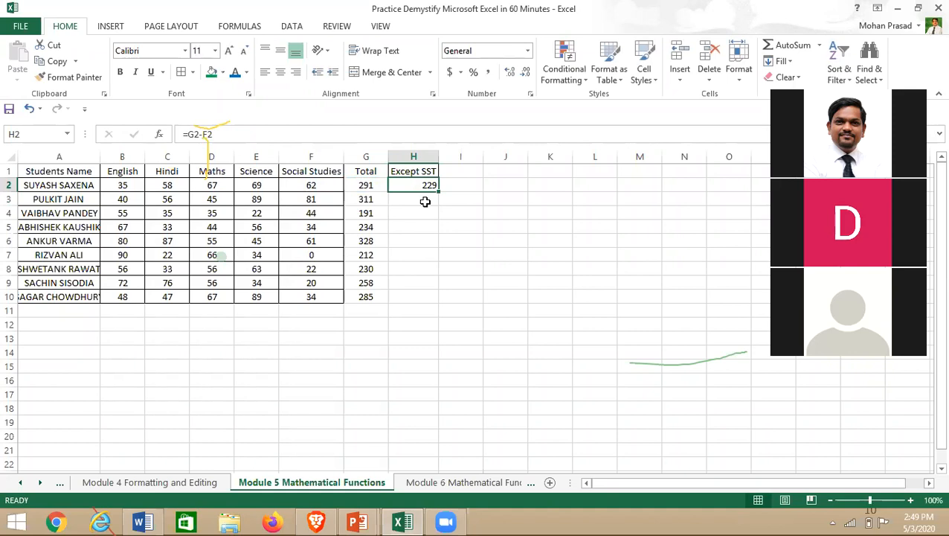
pyautogui.moveTo(438, 191); pyautogui.dragTo(436, 300)
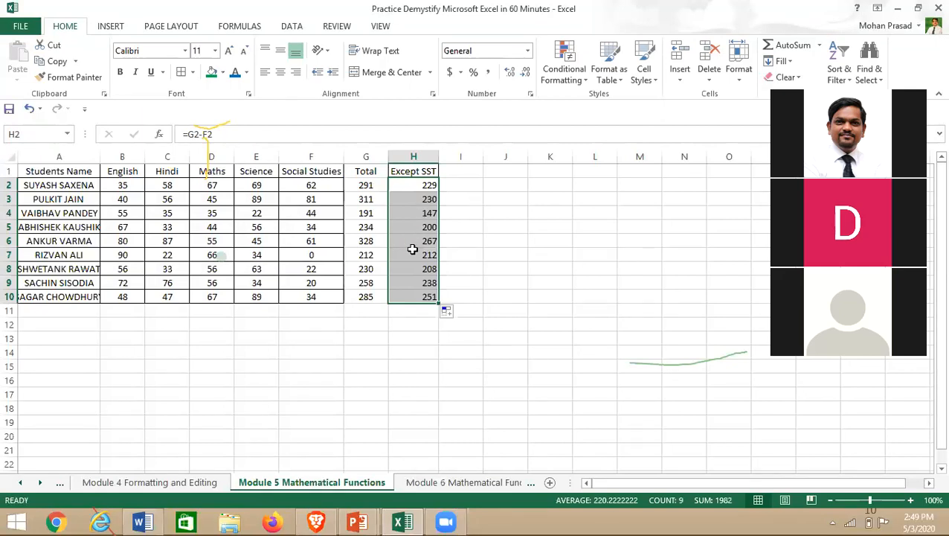
pyautogui.click(411, 187)
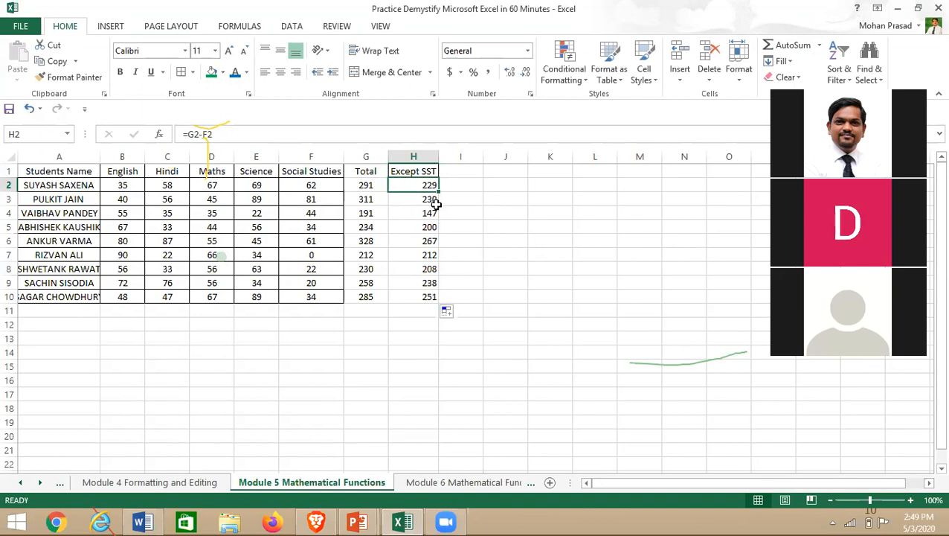
pyautogui.click(460, 171)
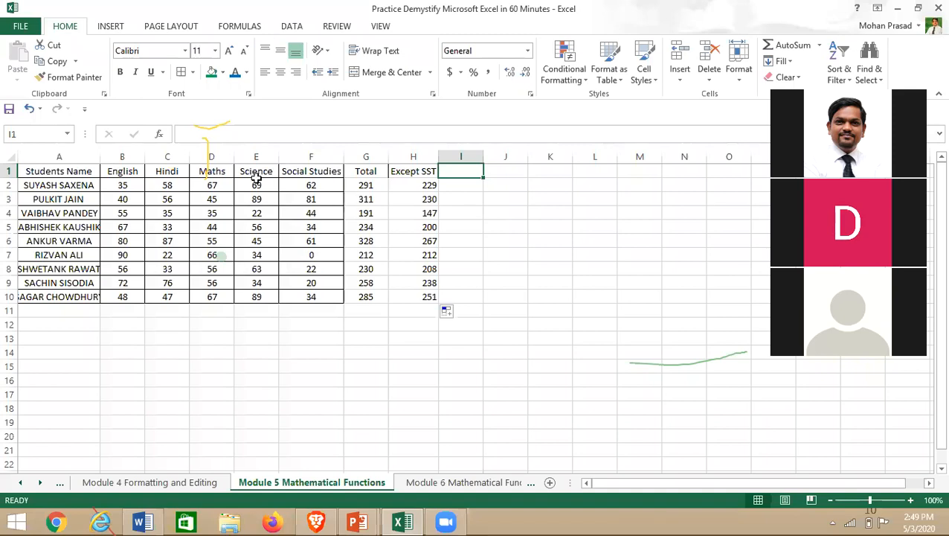
# - Enter the 'out 200' heading in I1
pyautogui.click(128, 285)
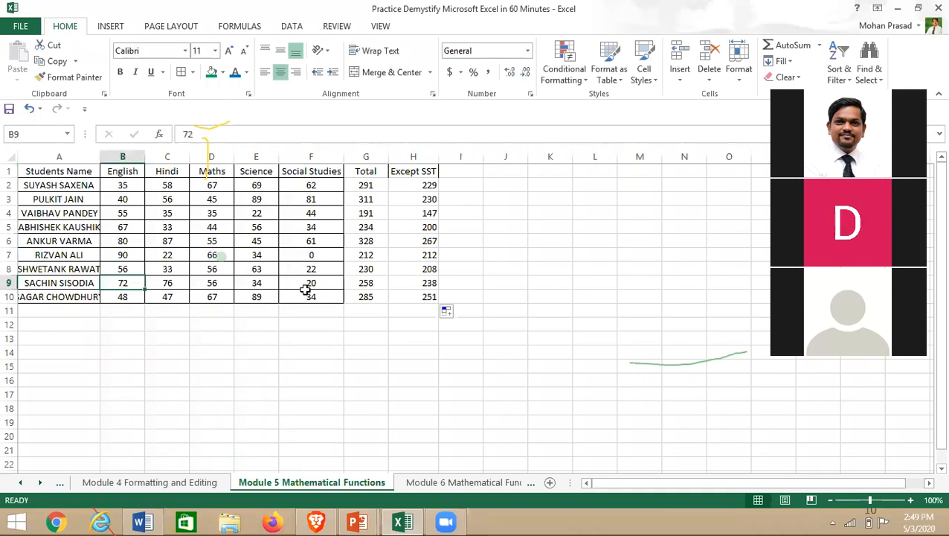
pyautogui.click(476, 173)
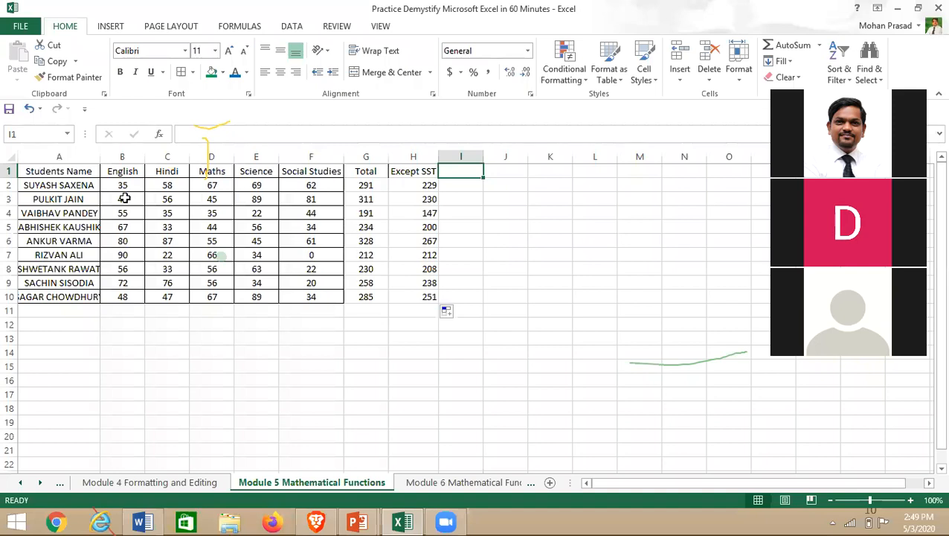
pyautogui.write('200')
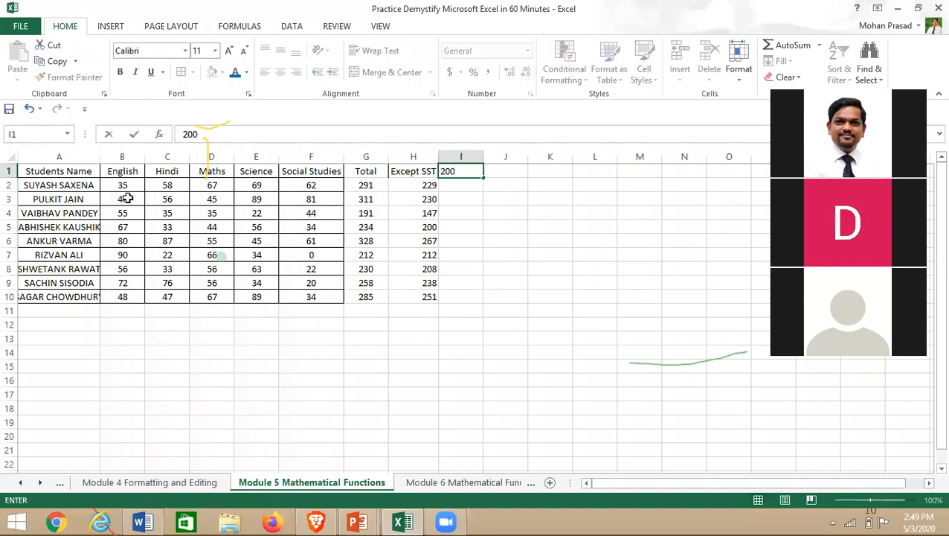
pyautogui.press('Return')
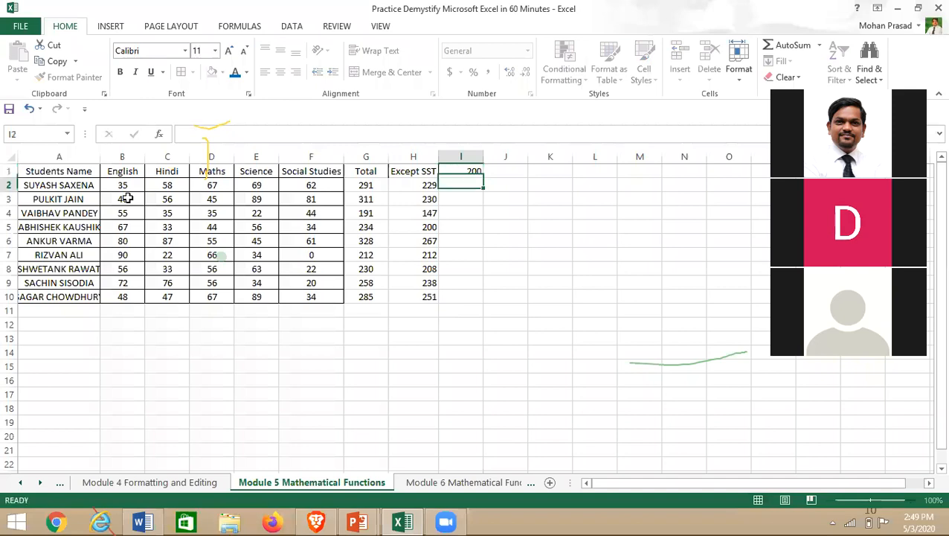
pyautogui.moveTo(122, 186); pyautogui.dragTo(121, 296)
pyautogui.click(485, 186)
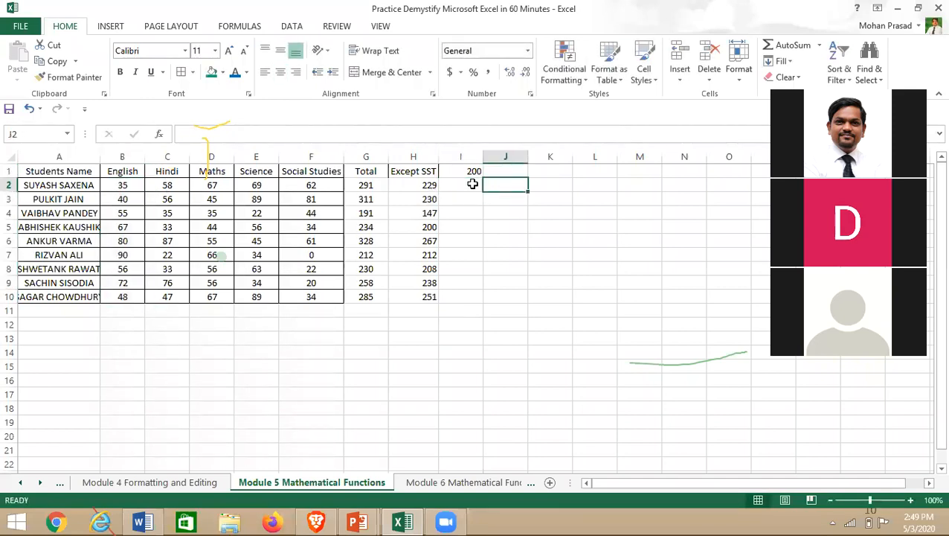
pyautogui.click(473, 184)
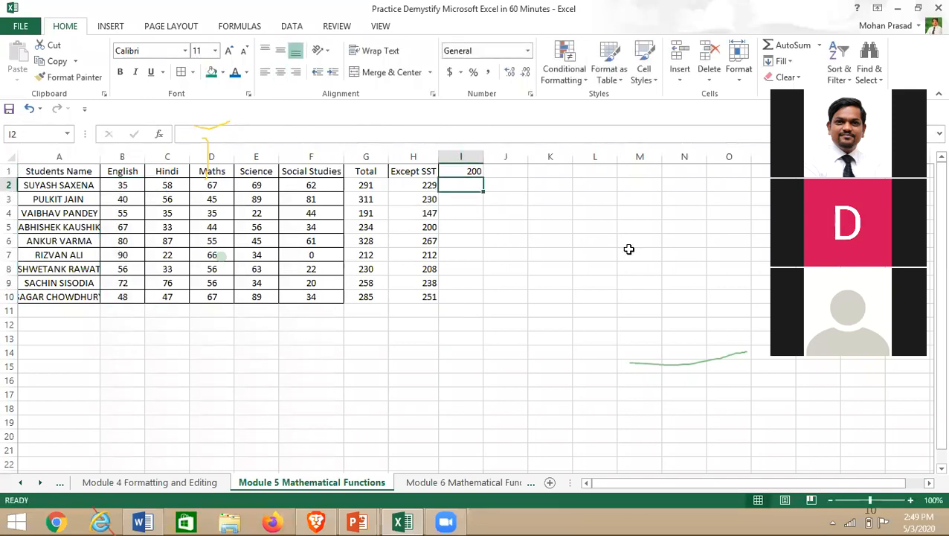
pyautogui.click(460, 173)
pyautogui.doubleClick(460, 172)
pyautogui.write('out')
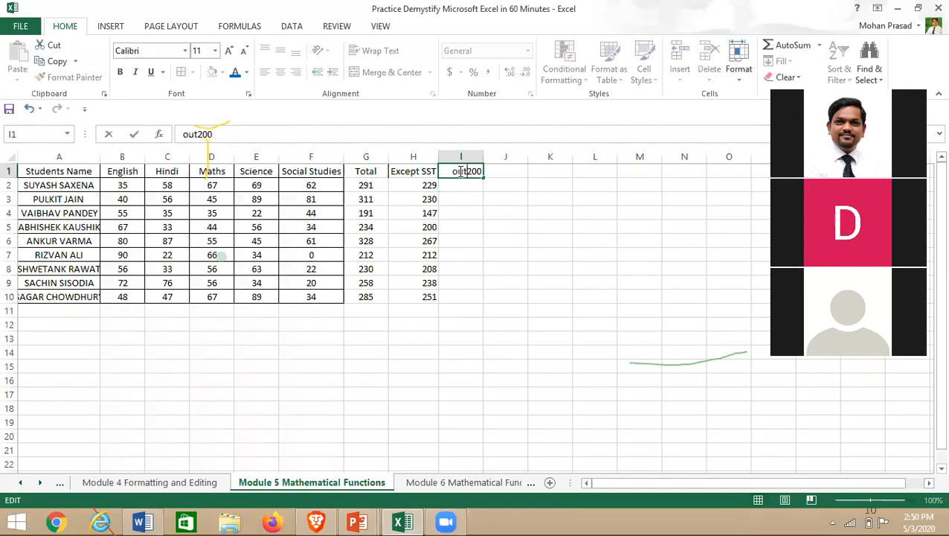
pyautogui.press('Return')
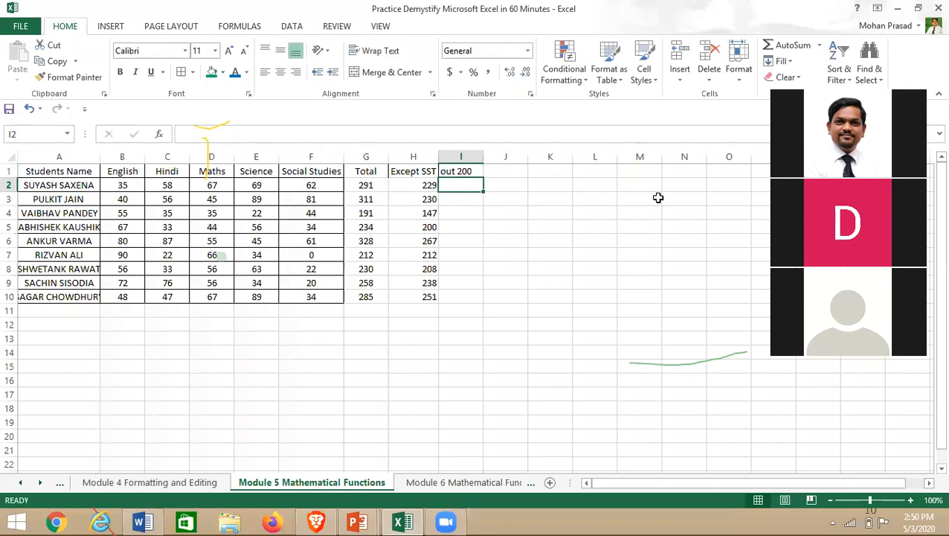
# - Enter =B2*2 in I2 and fill it down to I10 to double the English marks
pyautogui.write('=')
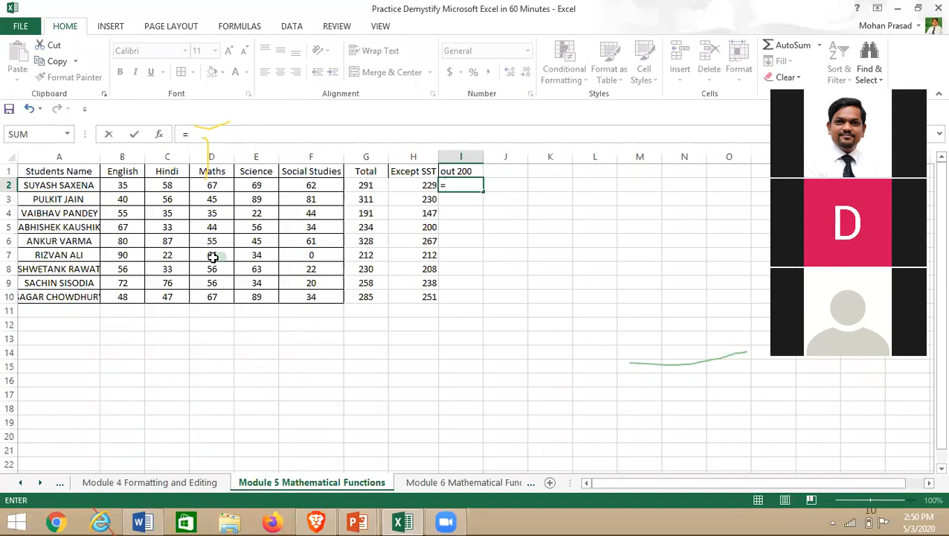
pyautogui.click(123, 186)
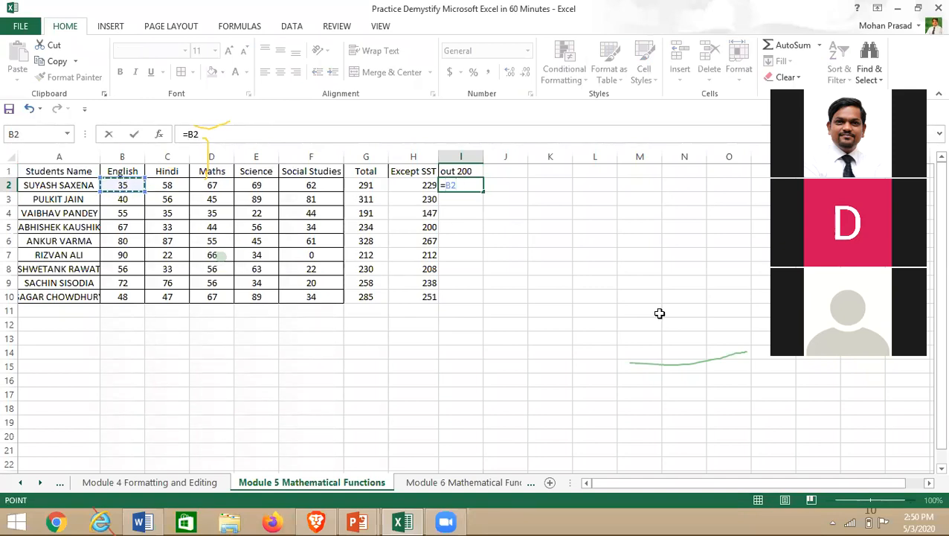
pyautogui.write('*2')
pyautogui.press('Return')
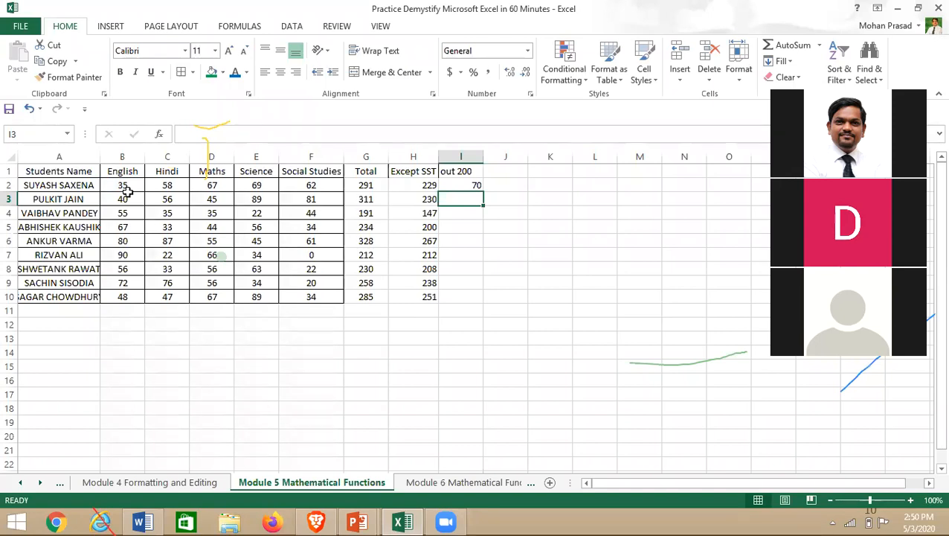
pyautogui.click(127, 188)
pyautogui.click(468, 186)
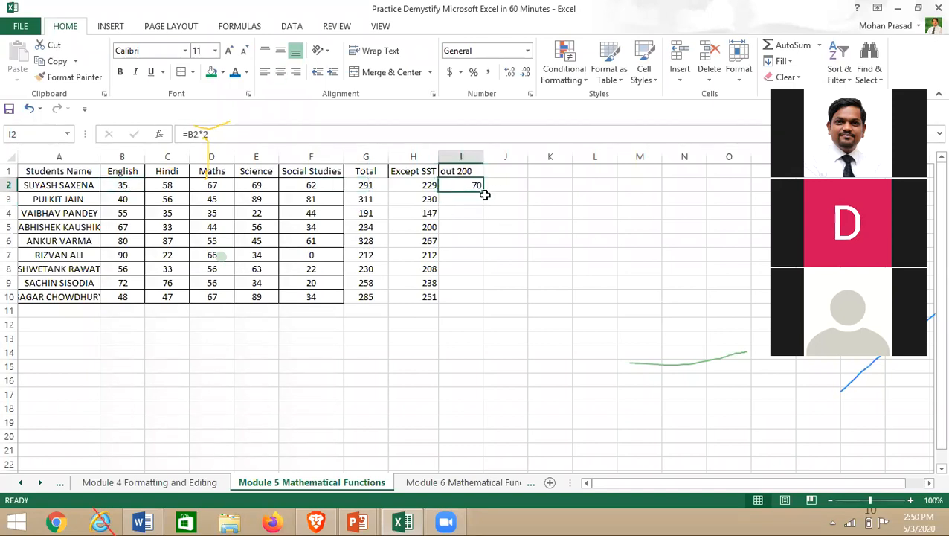
pyautogui.moveTo(485, 193); pyautogui.dragTo(485, 305)
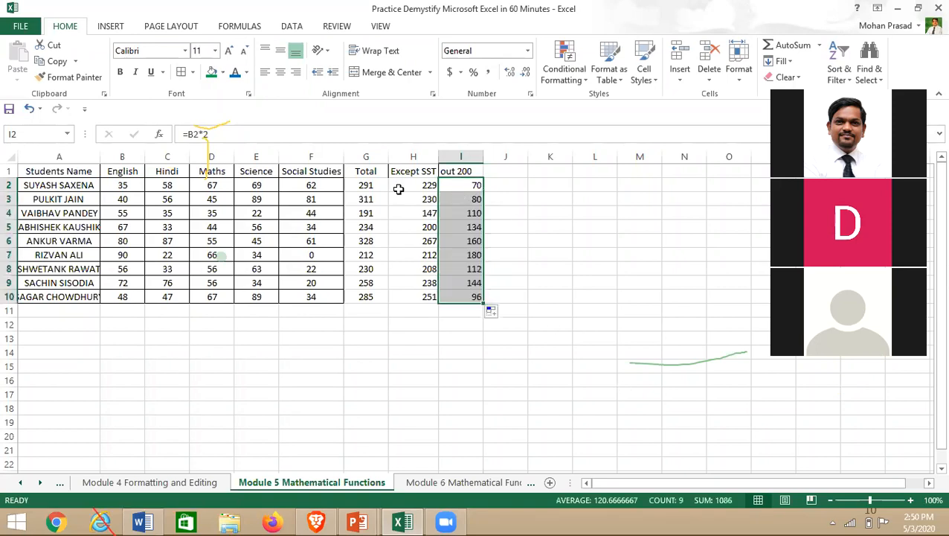
# - Review the formulas in G2, H2 and I2, then select the Hindi marks
pyautogui.click(359, 187)
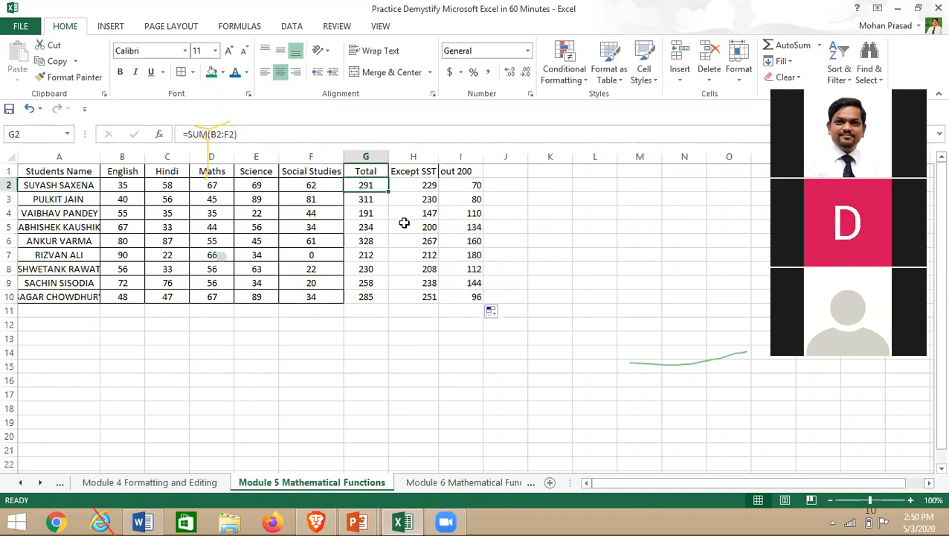
pyautogui.click(410, 186)
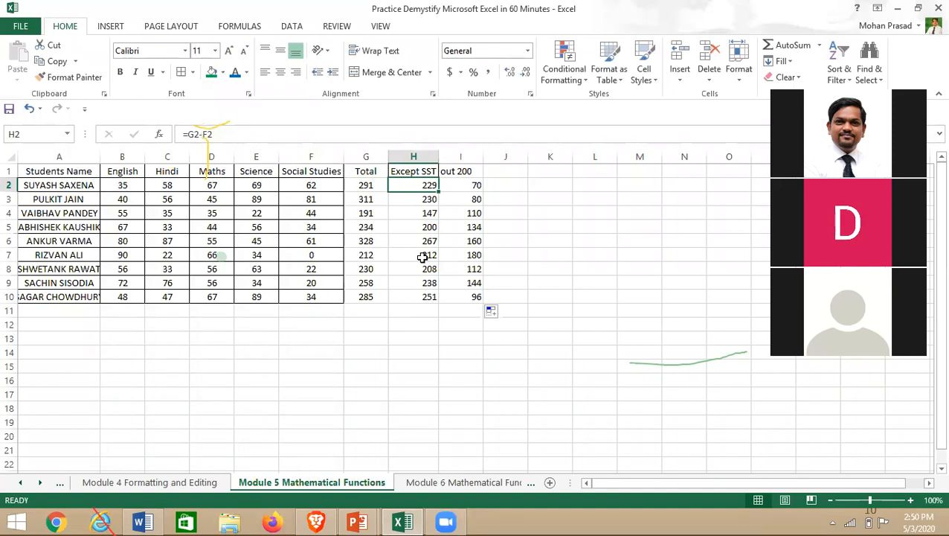
pyautogui.doubleClick(476, 185)
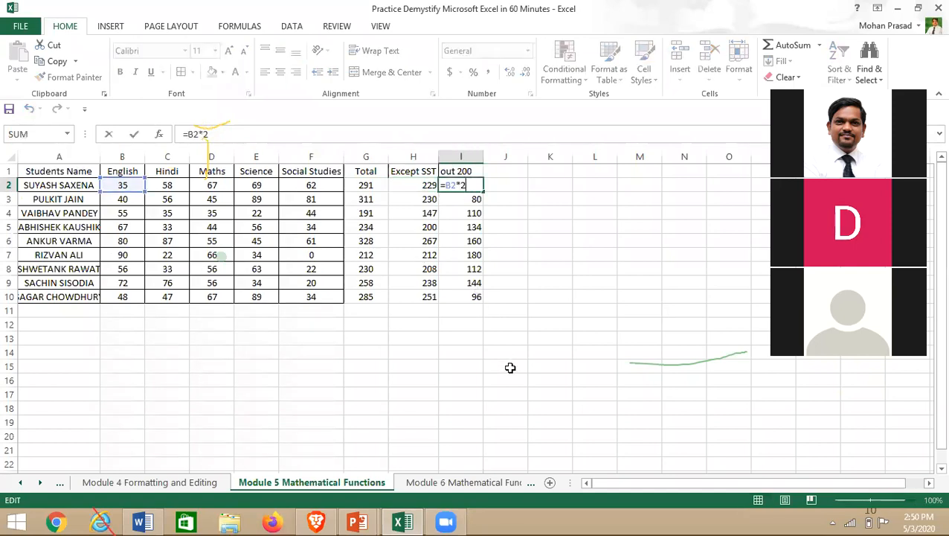
pyautogui.click(536, 280)
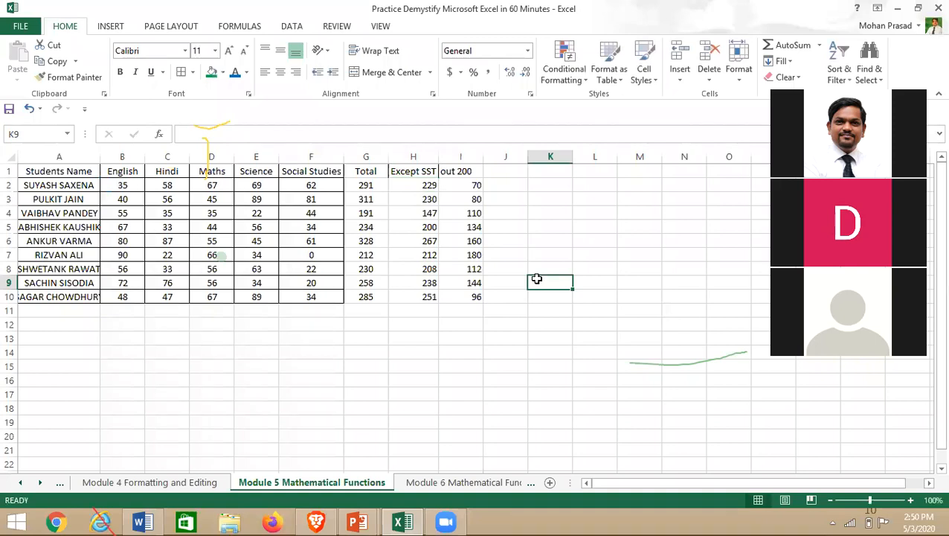
pyautogui.click(173, 173)
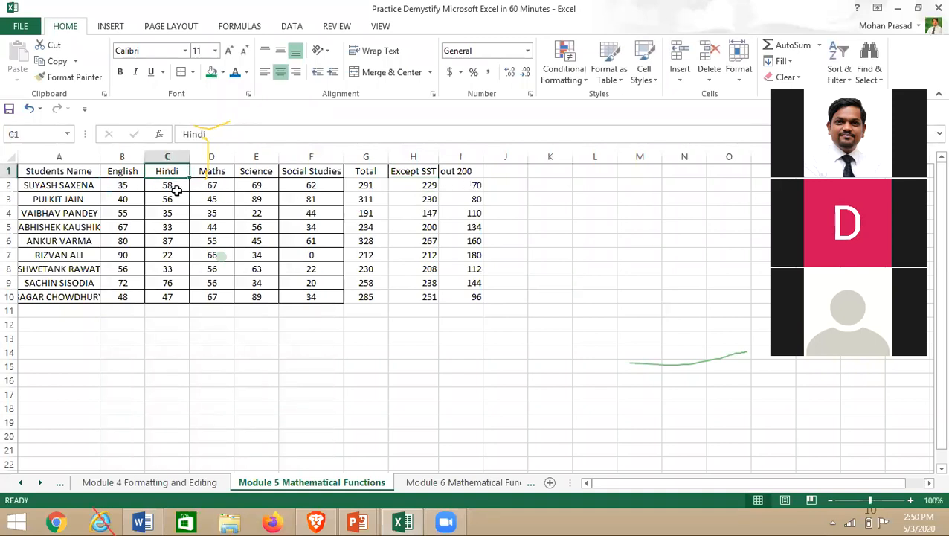
pyautogui.moveTo(173, 186); pyautogui.dragTo(173, 298)
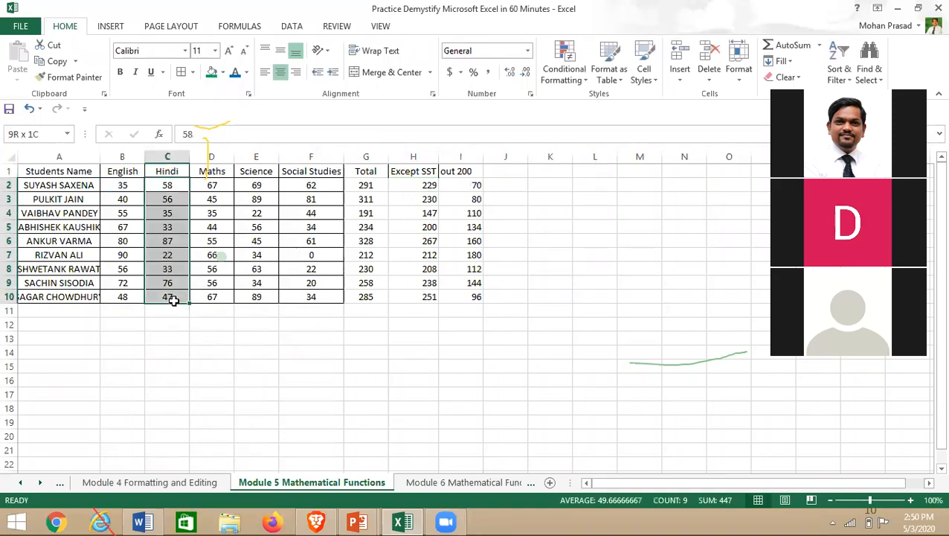
pyautogui.click(519, 176)
# - Head column J 'Out of 50' and fill J2:J10 with =+C2/2, halving Hindi marks
pyautogui.write('Out of')
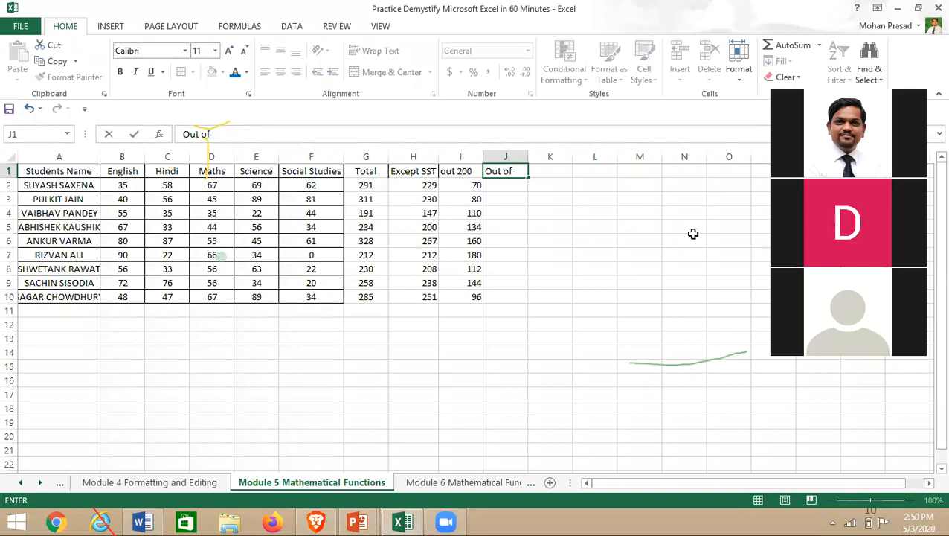
pyautogui.write(' 50')
pyautogui.click(515, 184)
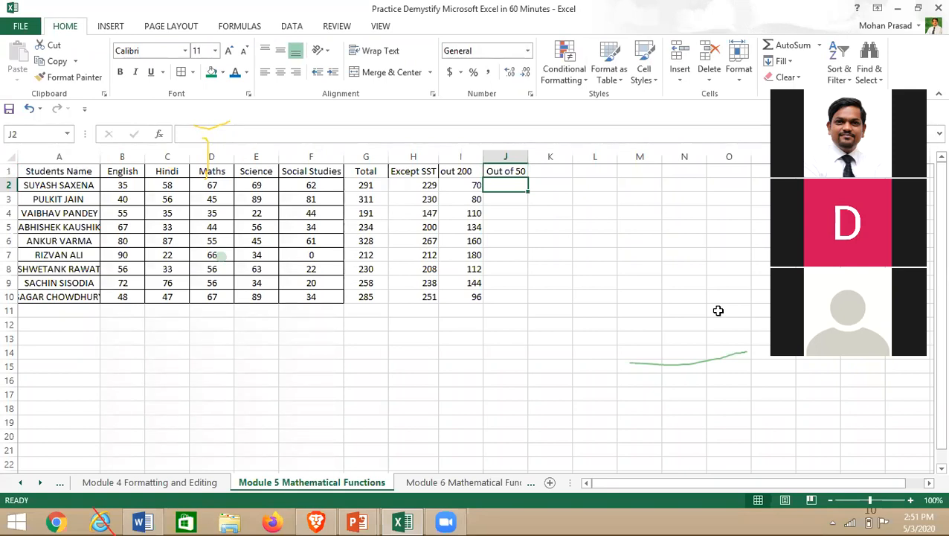
pyautogui.write('=')
pyautogui.press('BackSpace')
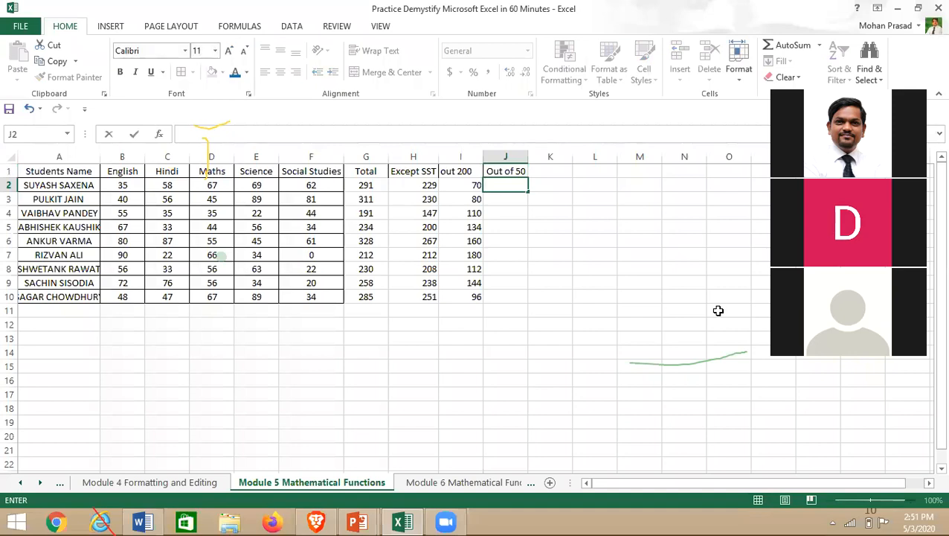
pyautogui.write('+')
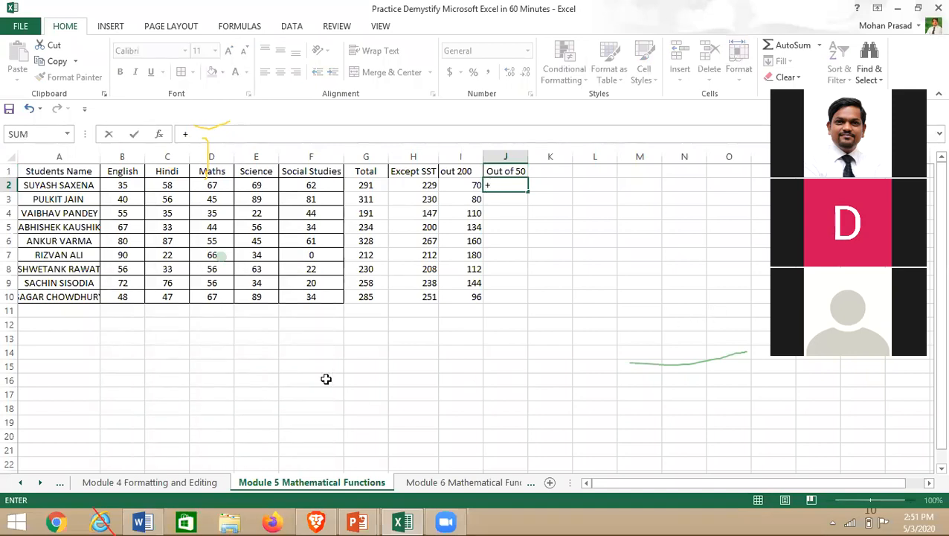
pyautogui.click(169, 186)
pyautogui.write('/')
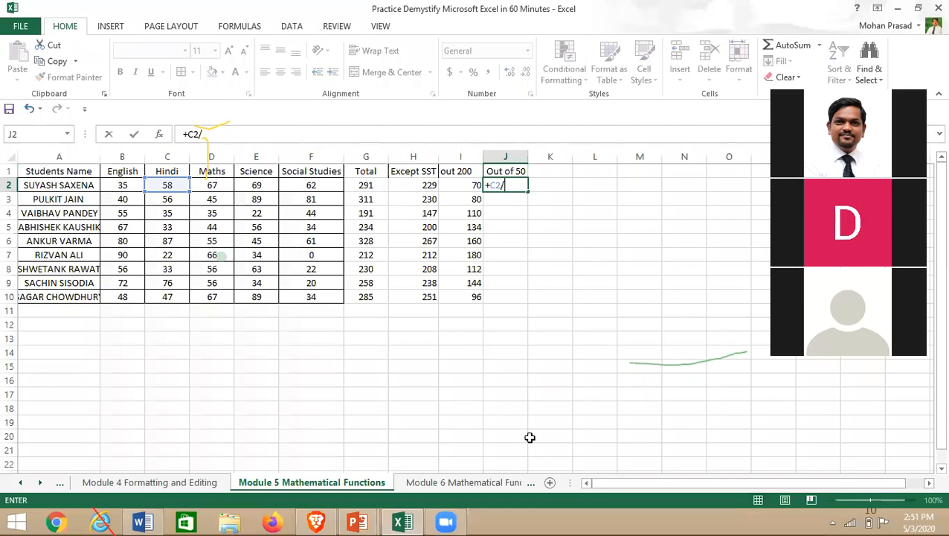
pyautogui.write('2')
pyautogui.press('Return')
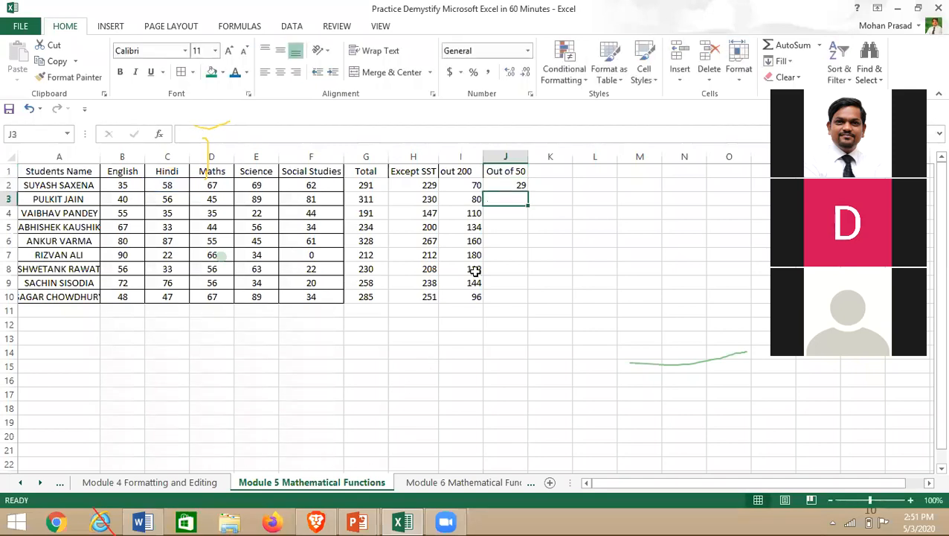
pyautogui.click(513, 187)
pyautogui.moveTo(530, 193); pyautogui.dragTo(539, 340)
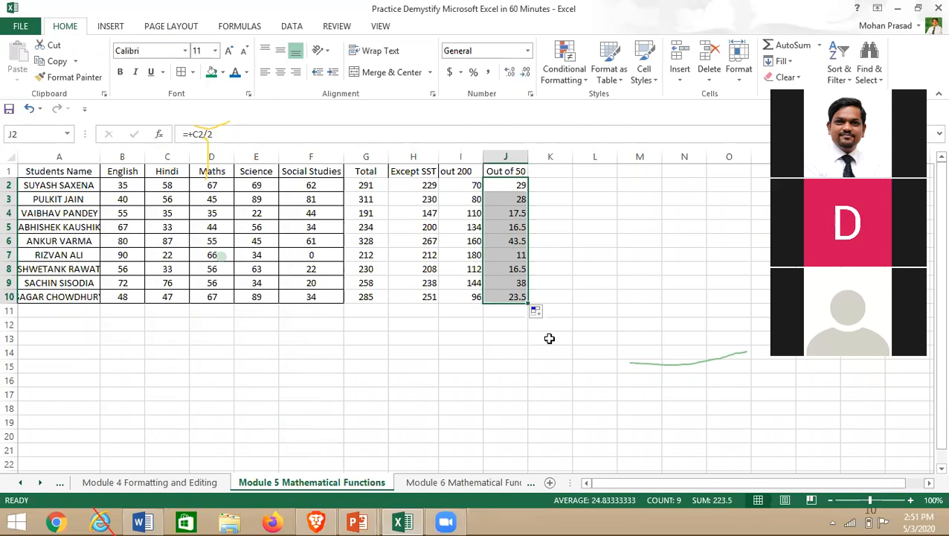
pyautogui.click(556, 171)
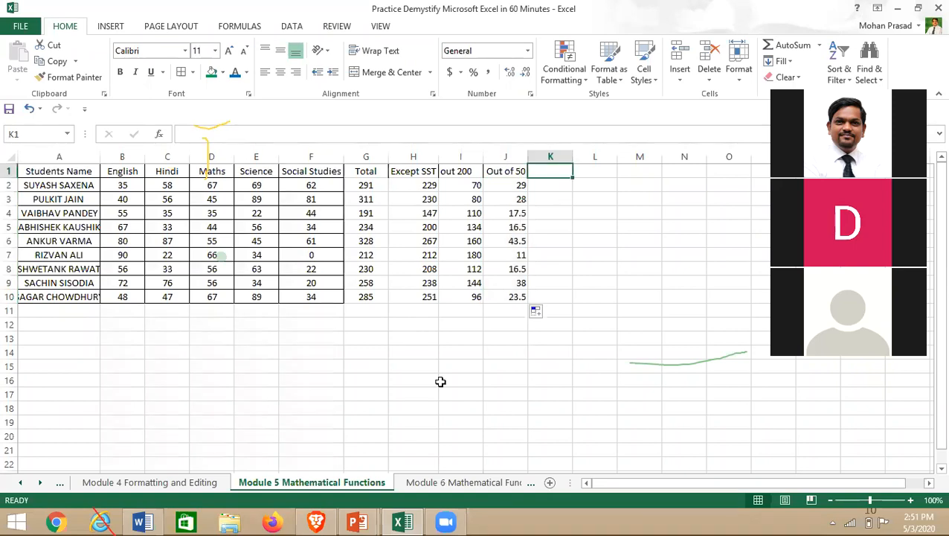
# - Title K1 'Average' and enter =AVERAGE(B2:F2) in K2, giving 58.2
pyautogui.write('Average')
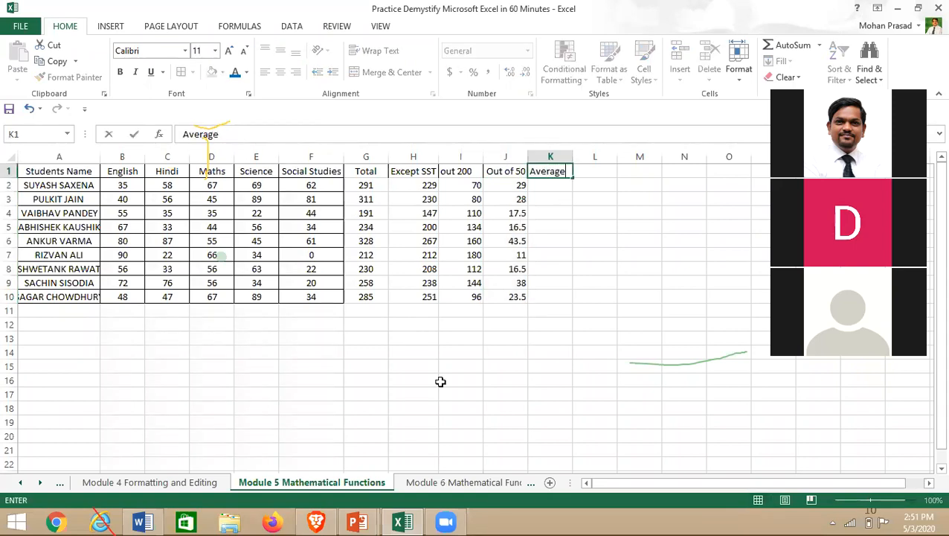
pyautogui.press('Return')
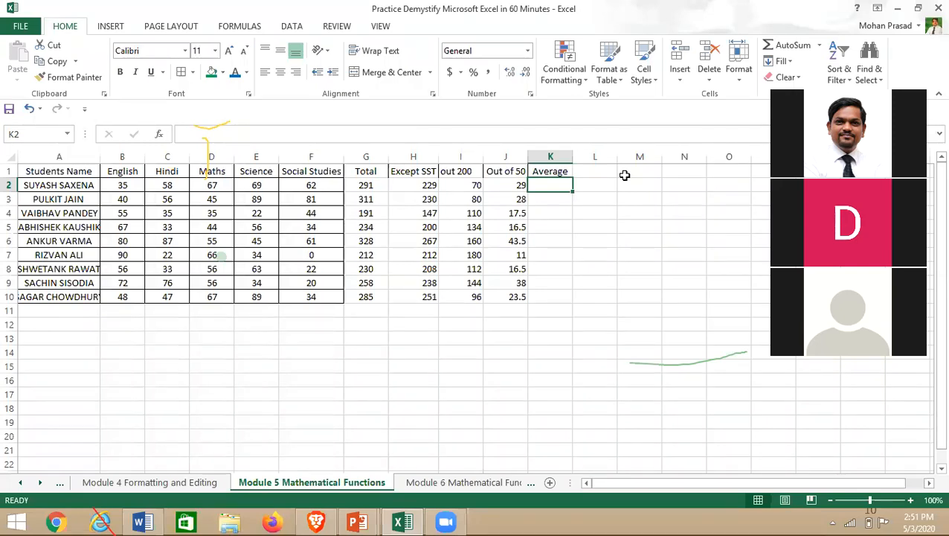
pyautogui.write('=')
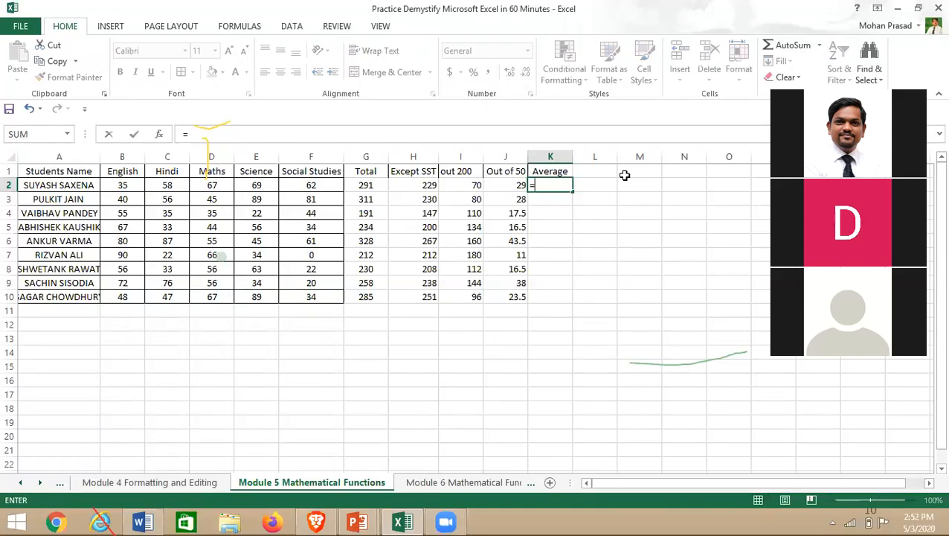
pyautogui.write('av')
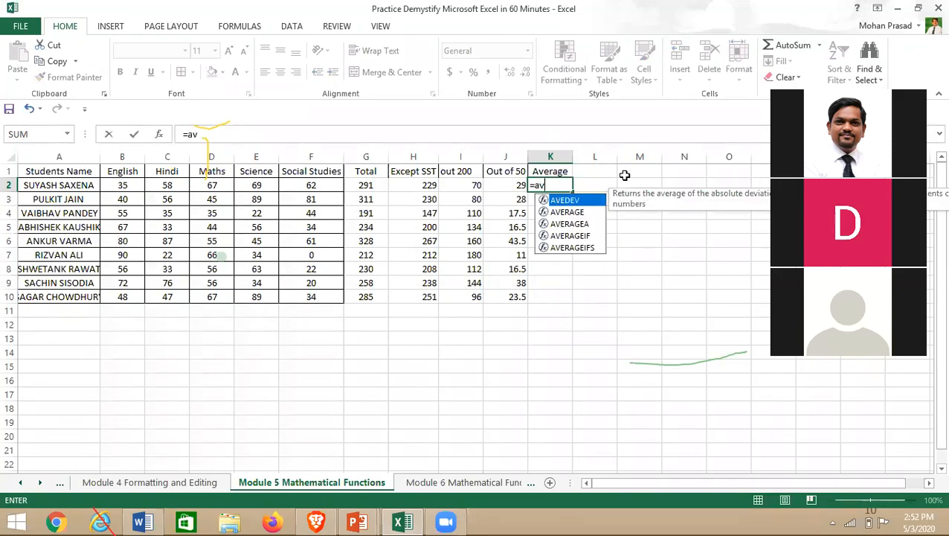
pyautogui.click(571, 215)
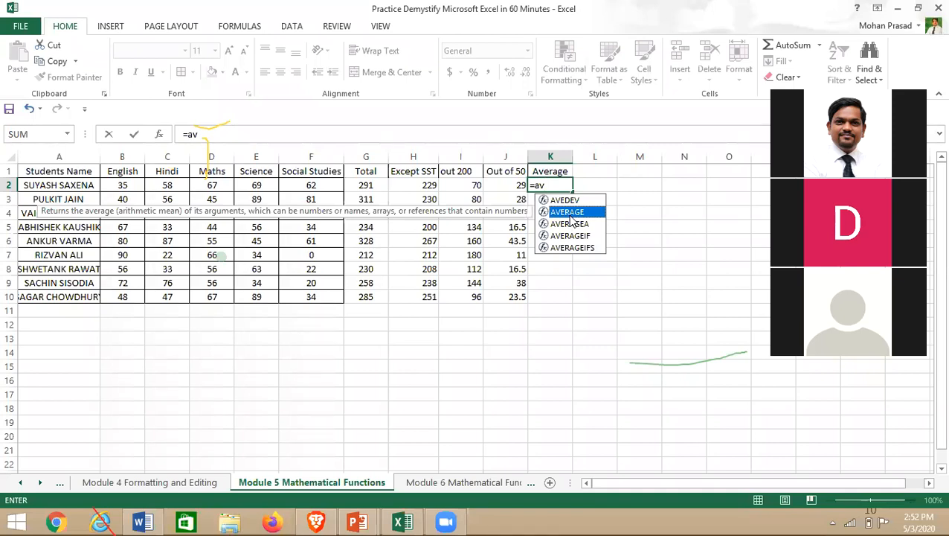
pyautogui.write('erage')
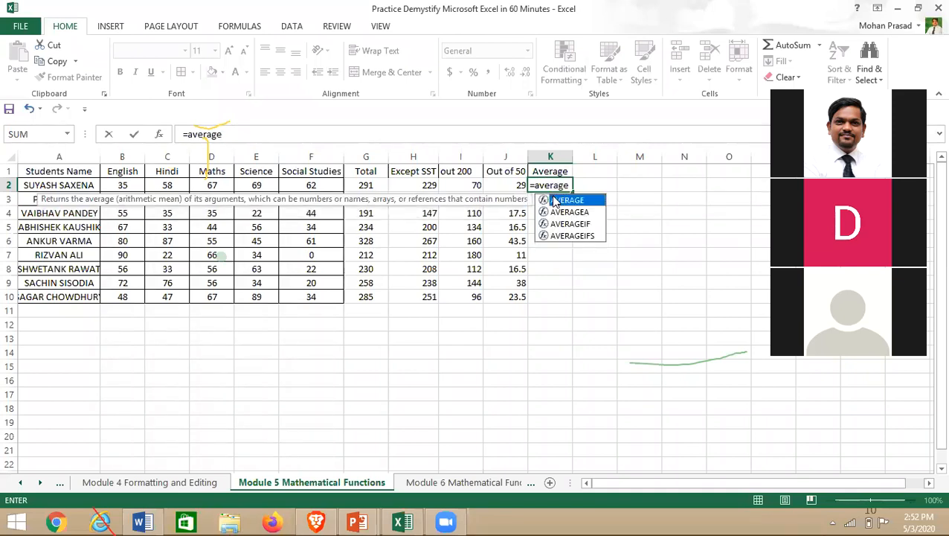
pyautogui.write('(')
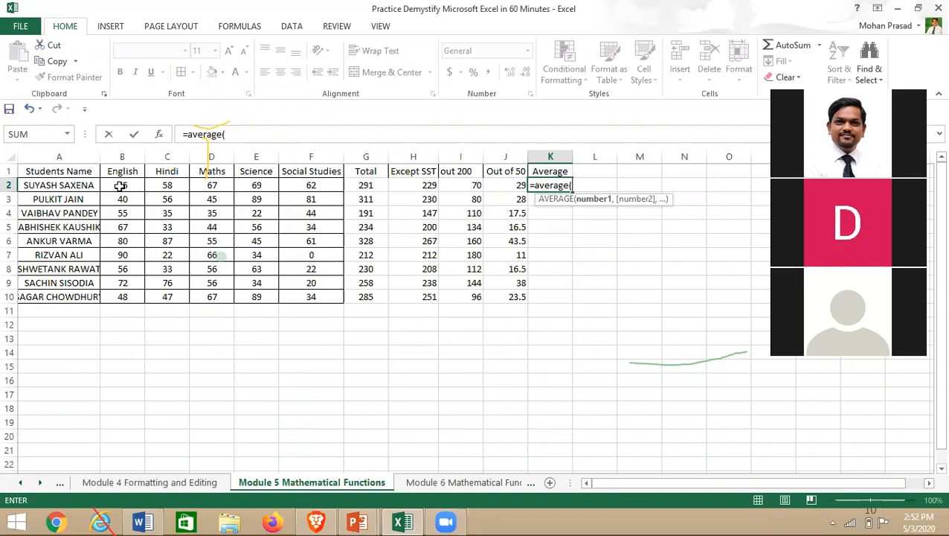
pyautogui.click(309, 185)
pyautogui.moveTo(128, 184); pyautogui.dragTo(309, 185)
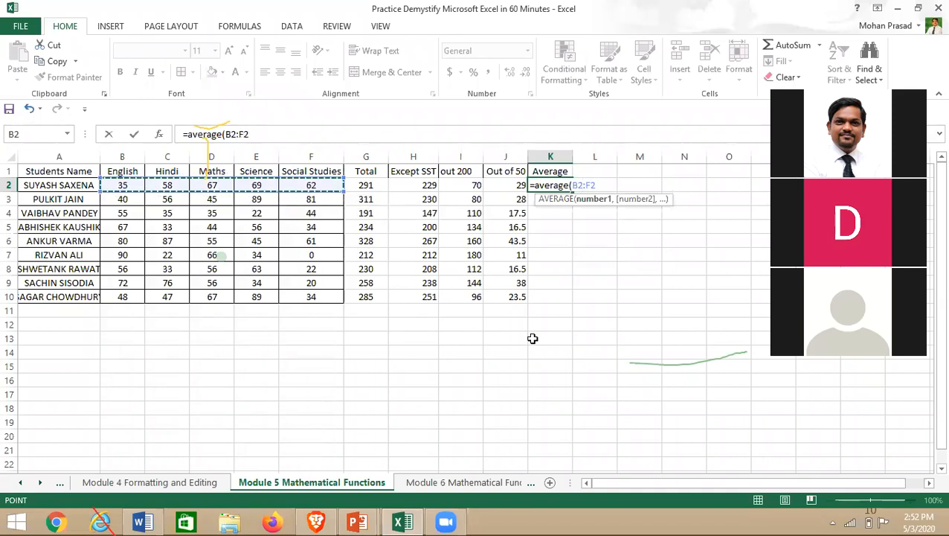
pyautogui.write(')')
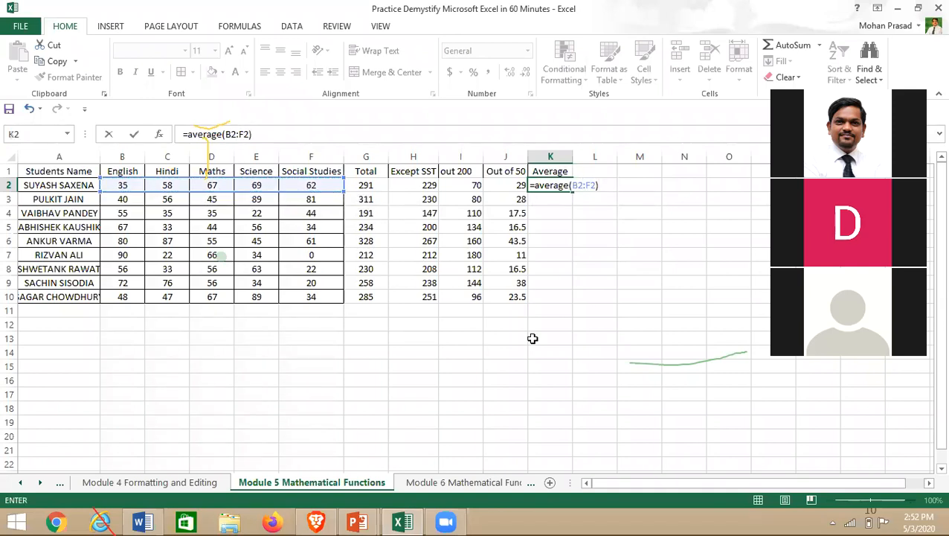
pyautogui.press('Return')
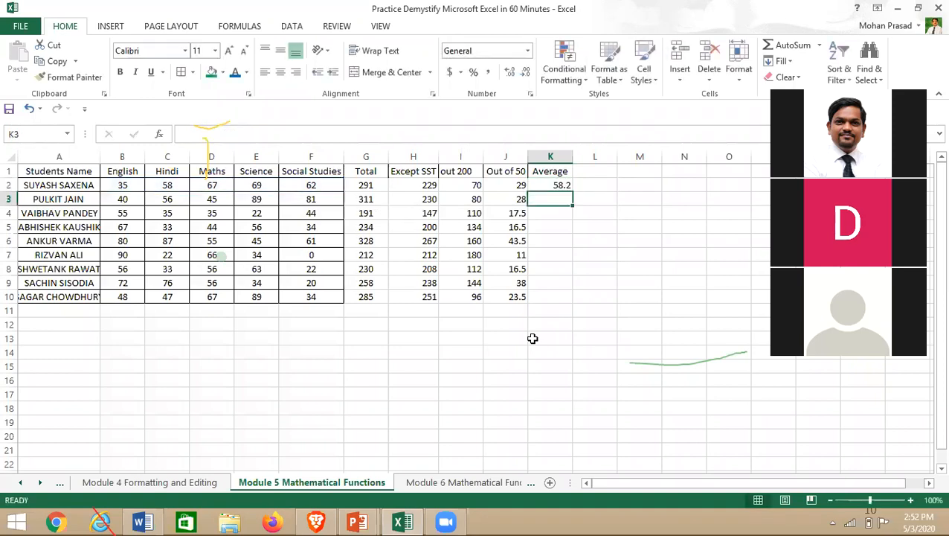
# - Autofit column K and fill =AVERAGE(B2:F2) down to K10, giving 38.2 to 65.6
pyautogui.doubleClick(568, 157)
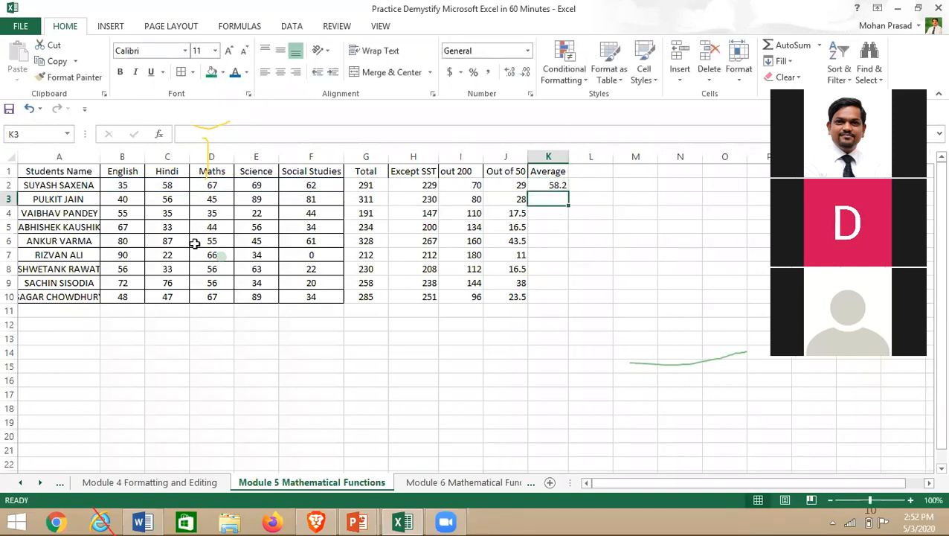
pyautogui.click(548, 185)
pyautogui.moveTo(568, 191); pyautogui.dragTo(564, 300)
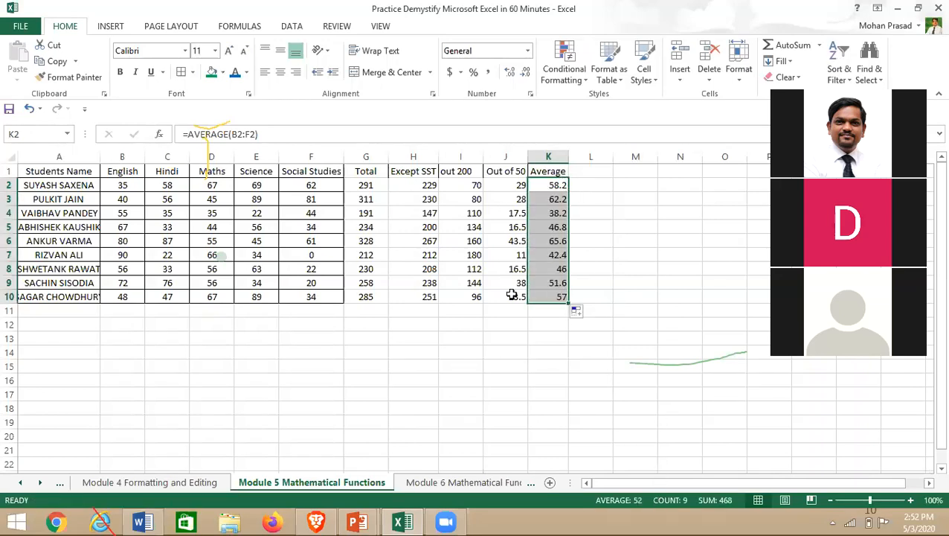
pyautogui.doubleClick(549, 185)
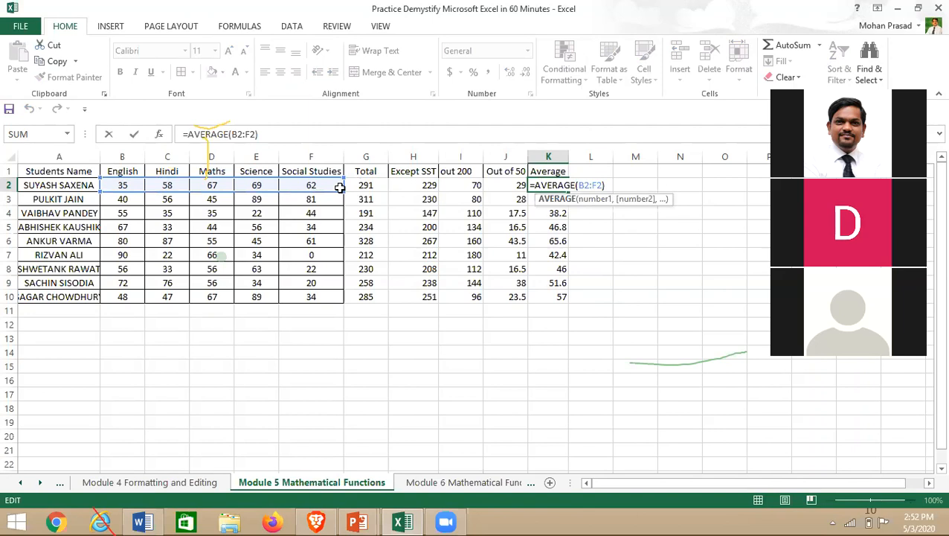
pyautogui.press('Return')
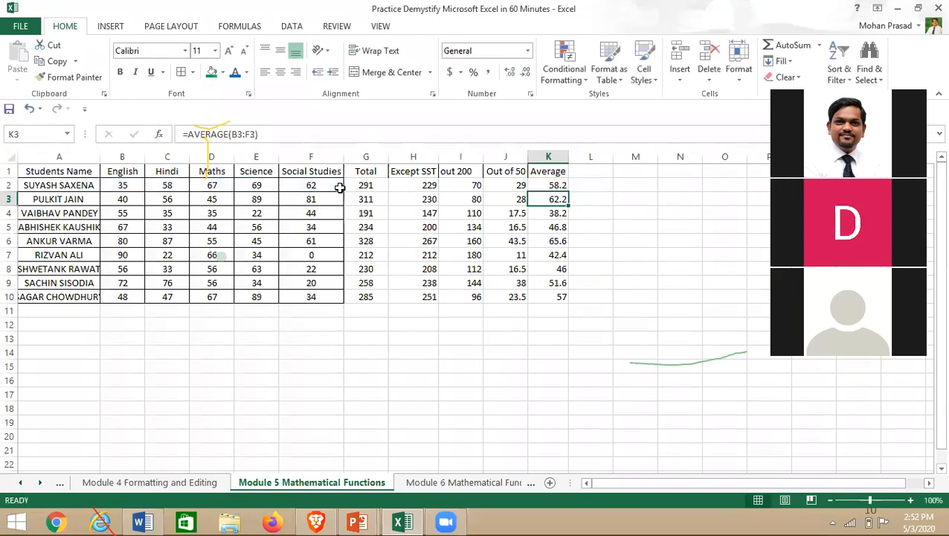
pyautogui.doubleClick(556, 183)
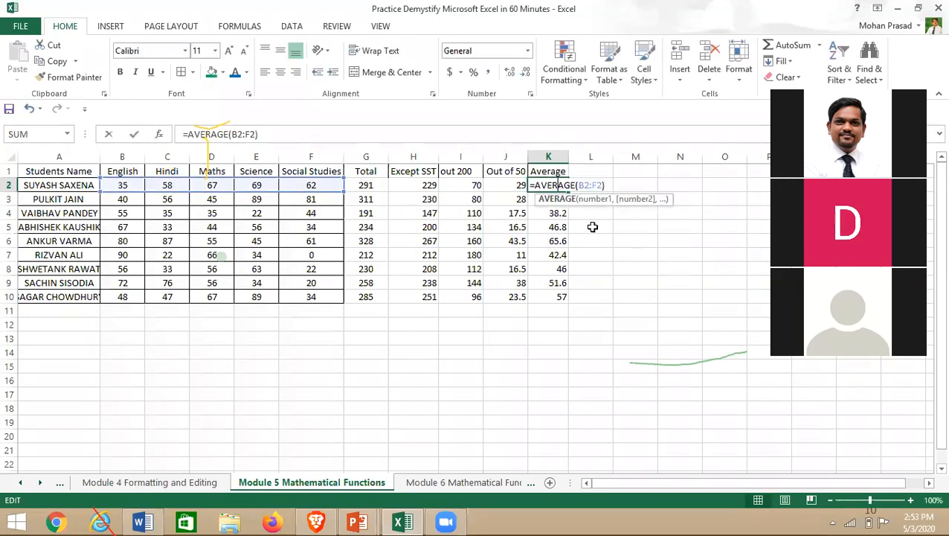
pyautogui.click(558, 268)
pyautogui.click(558, 186)
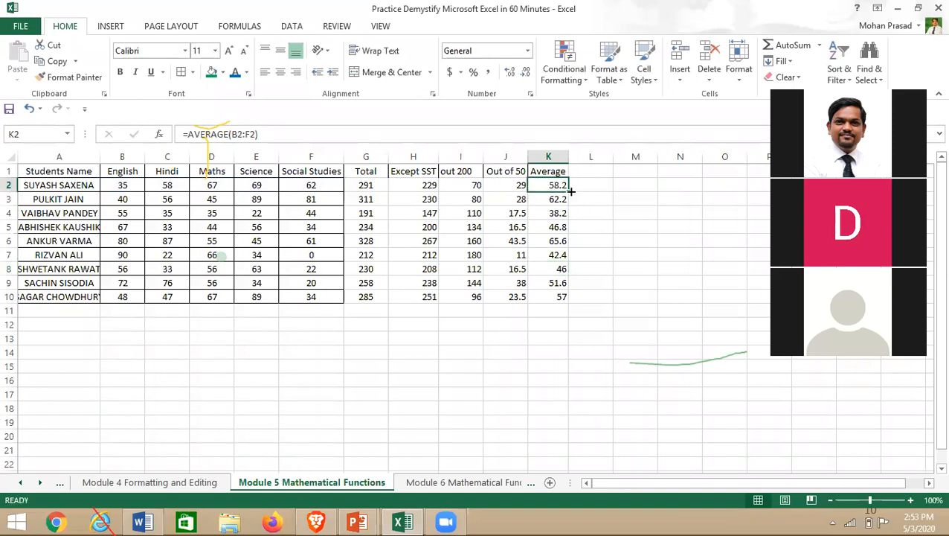
pyautogui.doubleClick(569, 191)
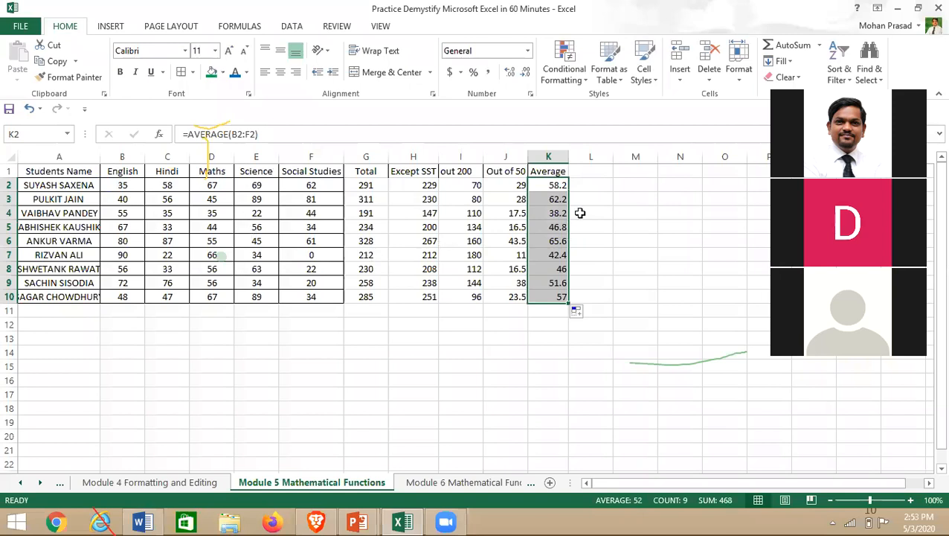
pyautogui.click(592, 175)
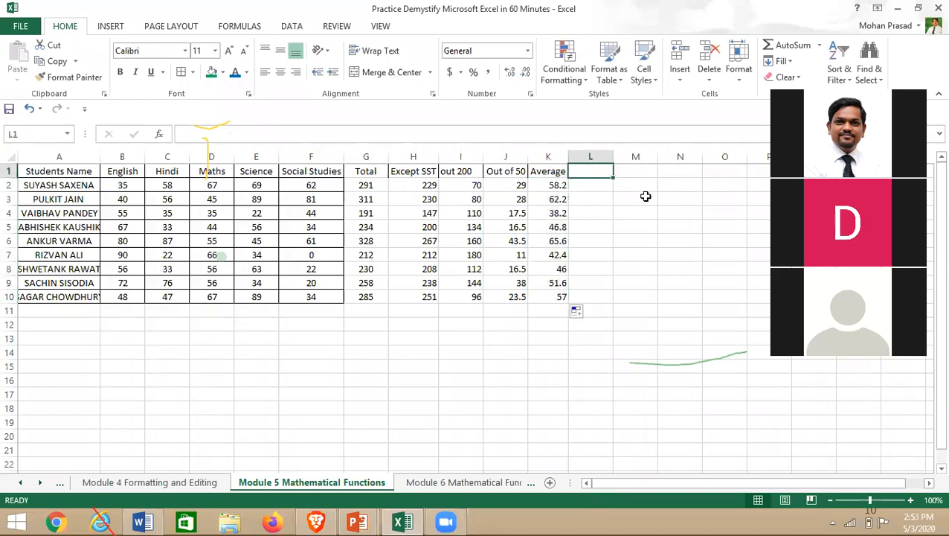
# - Type the 'Percentage' heading in L1 and autofit column L
pyautogui.write('Percentah')
pyautogui.press('BackSpace')
pyautogui.write('fe')
pyautogui.press('BackSpace')
pyautogui.press('BackSpace')
pyautogui.write('ge')
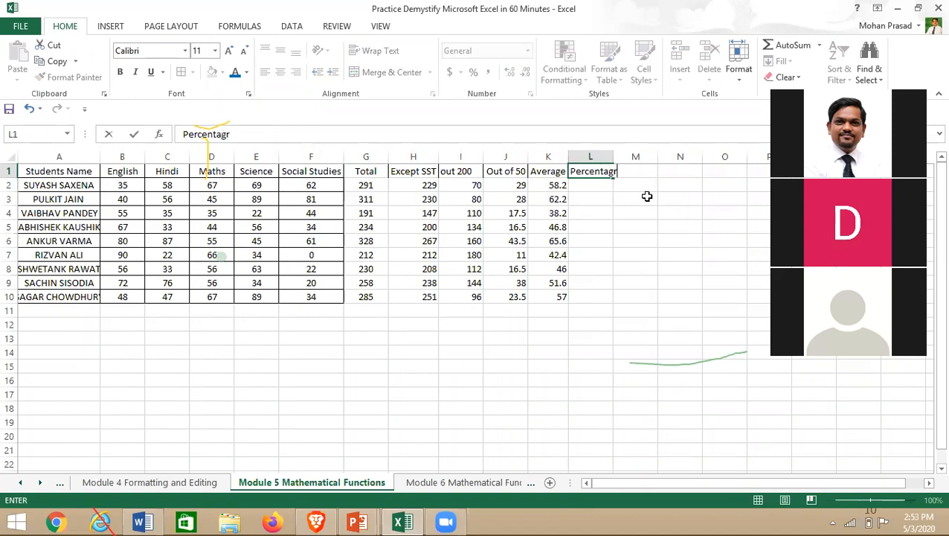
pyautogui.press('BackSpace')
pyautogui.write('e')
pyautogui.press('Return')
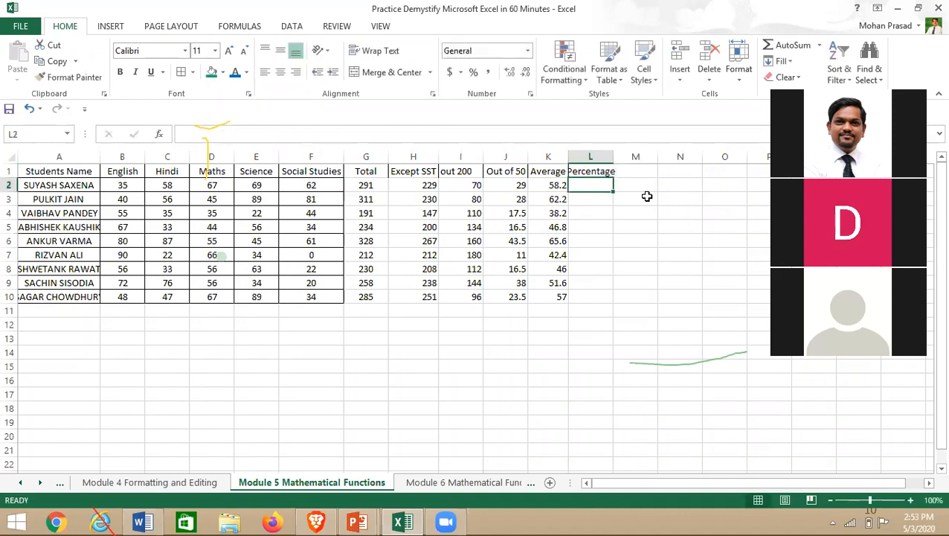
pyautogui.hotkey('alt', 'Tab')
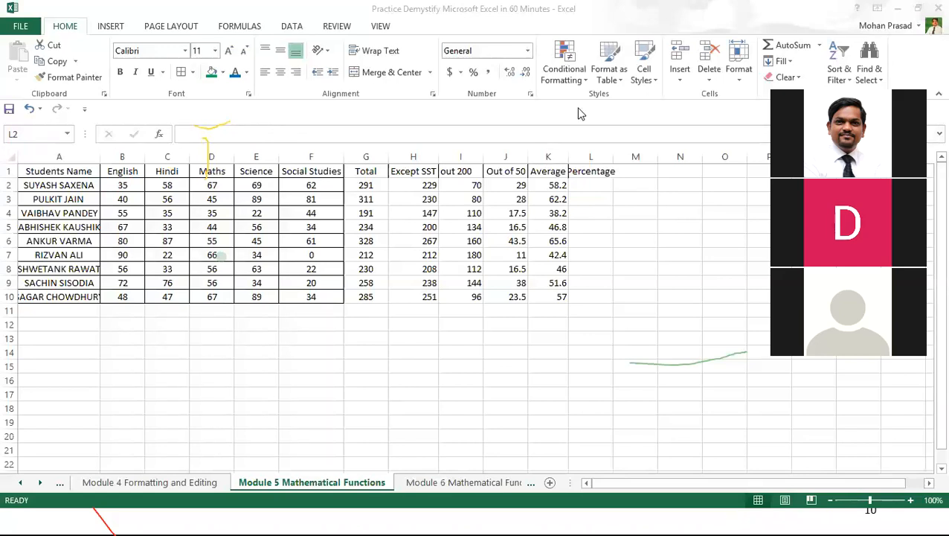
pyautogui.hotkey('alt', 'Tab')
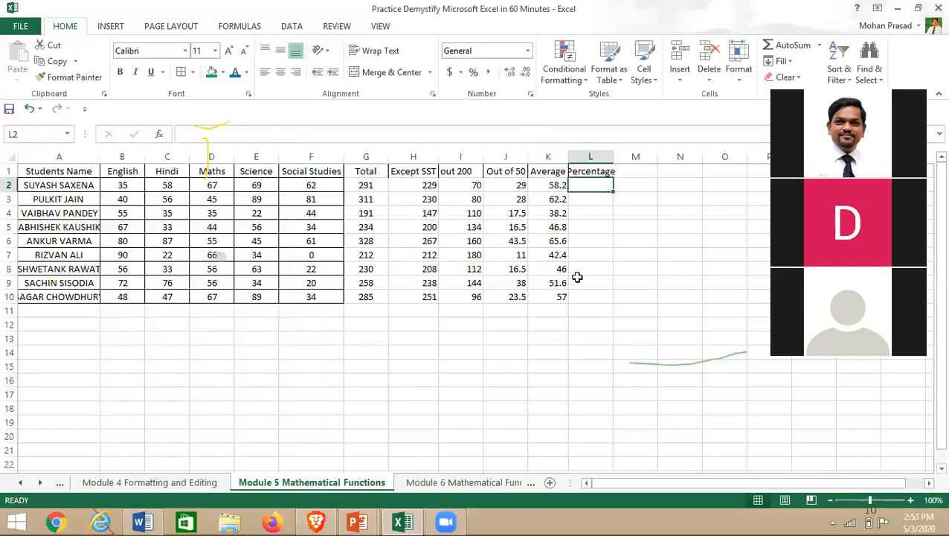
pyautogui.doubleClick(613, 156)
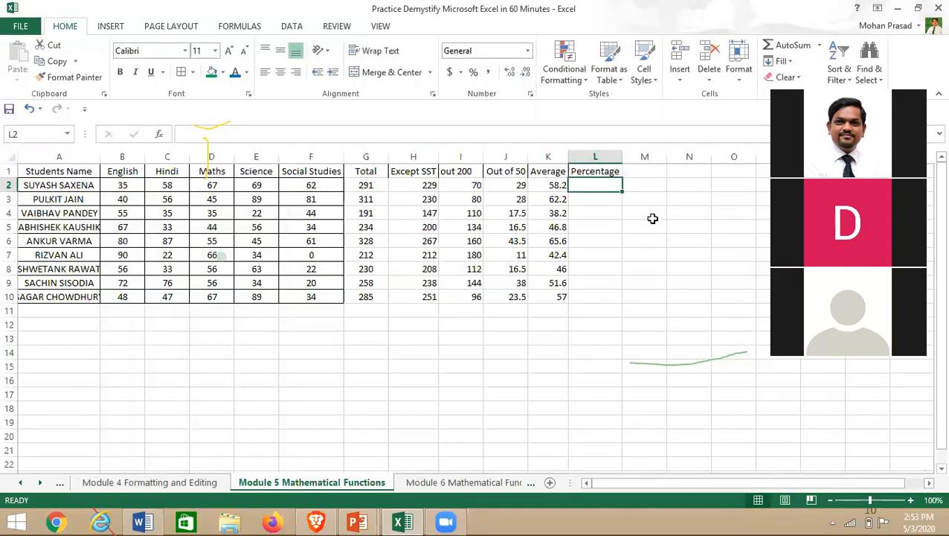
# - Rename the G1 heading to 'Total of 500'
pyautogui.click(368, 172)
pyautogui.press('F2')
pyautogui.write('of')
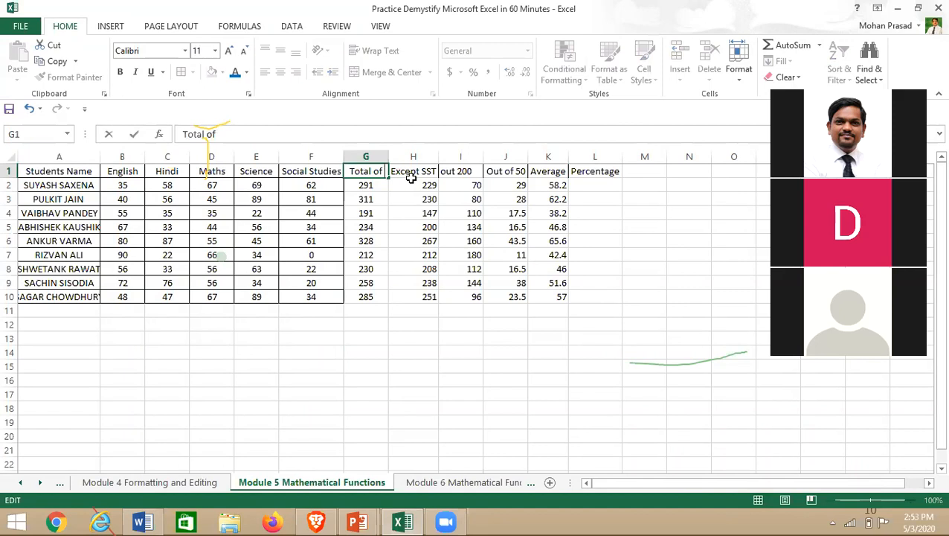
pyautogui.write(' 500')
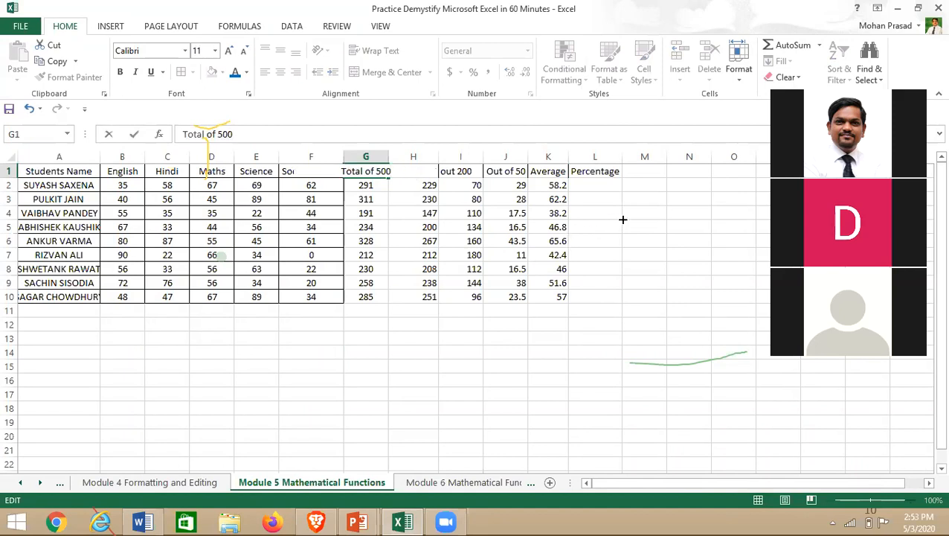
pyautogui.click(605, 185)
# - Type =G2/500*100 in L2 for the first student's percentage
pyautogui.write('=')
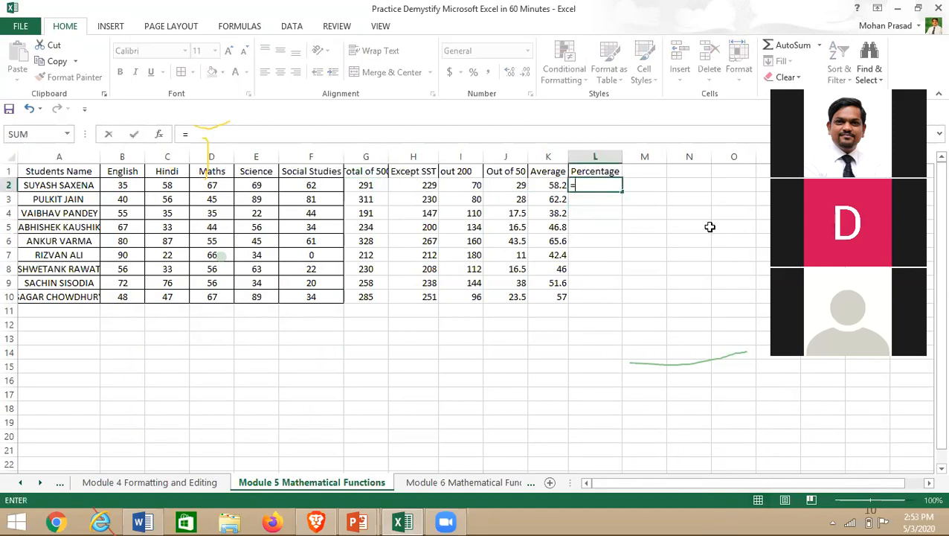
pyautogui.click(350, 185)
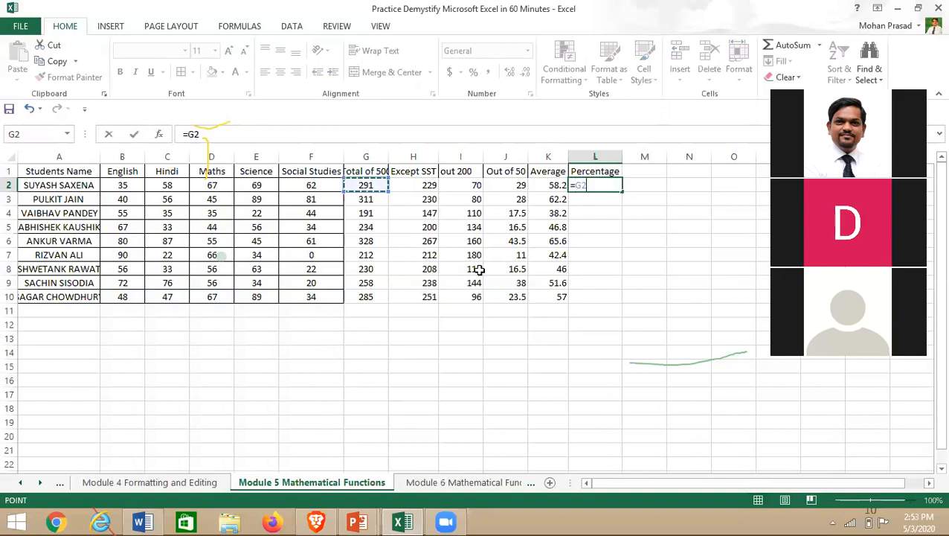
pyautogui.write('/')
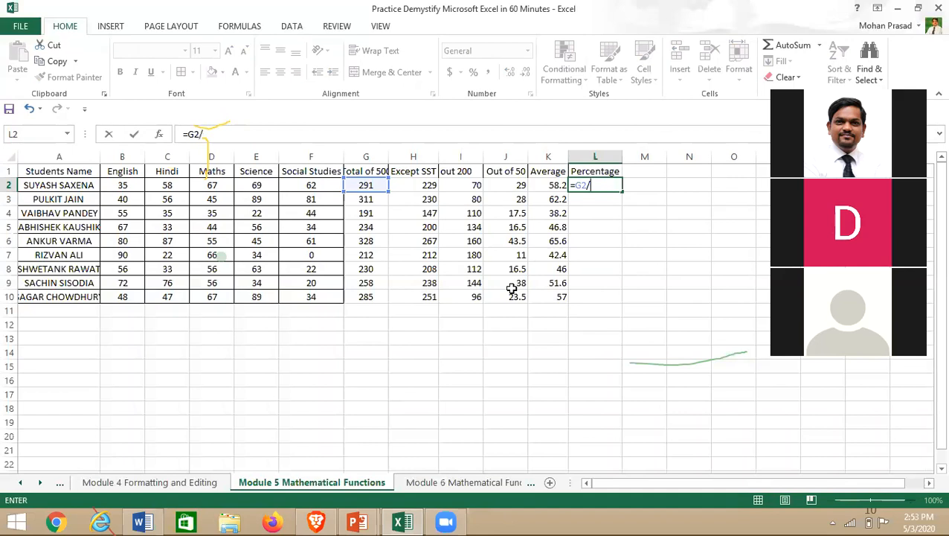
pyautogui.write('500*100')
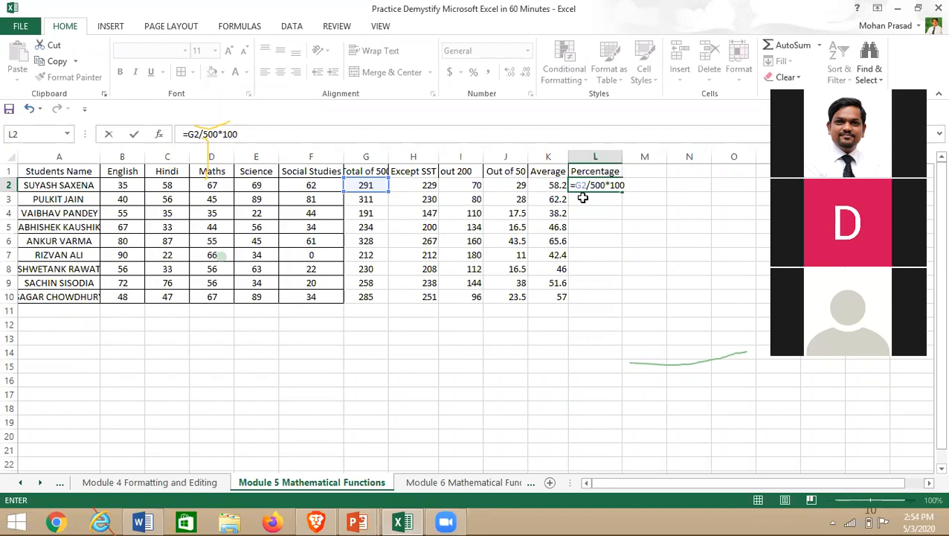
# - Commit =G2/500*100 in L2 and fill it down to L10, showing 58.2 through 57
pyautogui.press('Return')
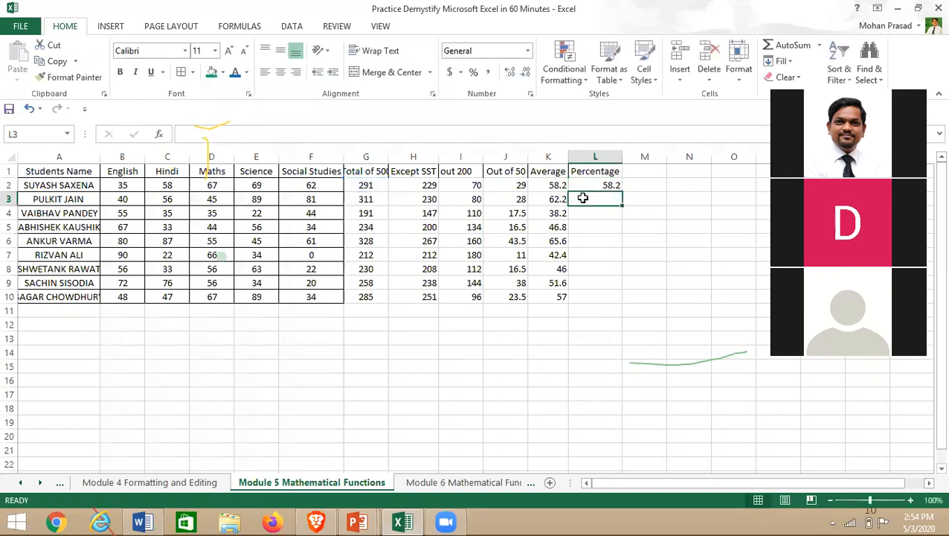
pyautogui.click(604, 186)
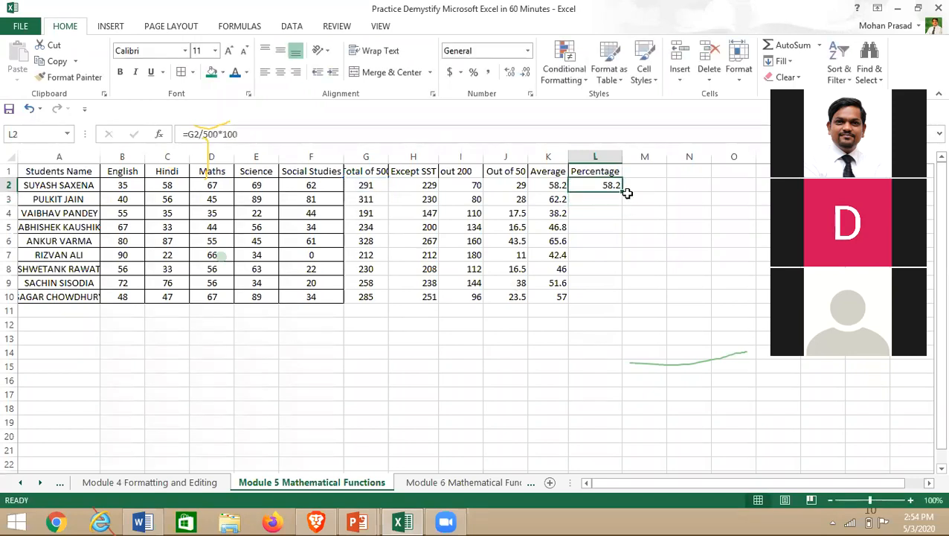
pyautogui.moveTo(628, 193); pyautogui.dragTo(617, 305)
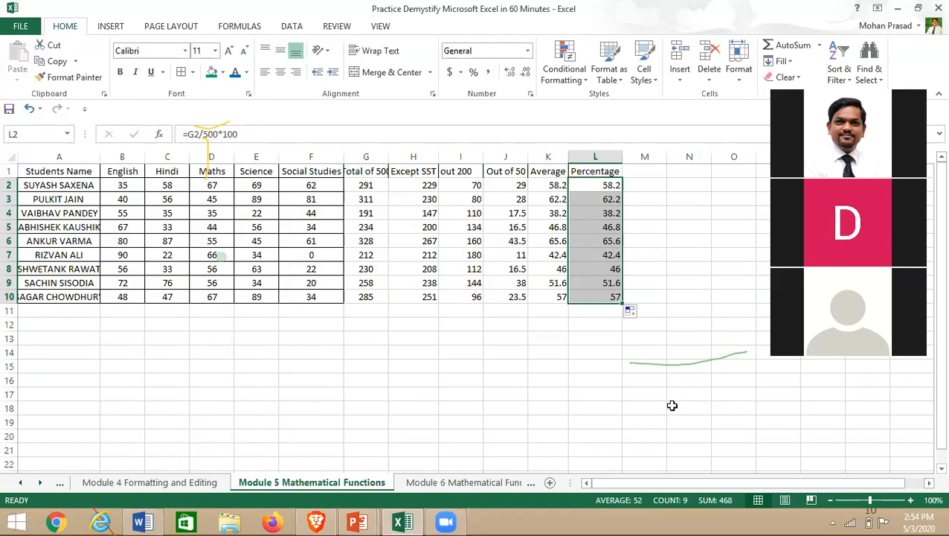
pyautogui.click(641, 172)
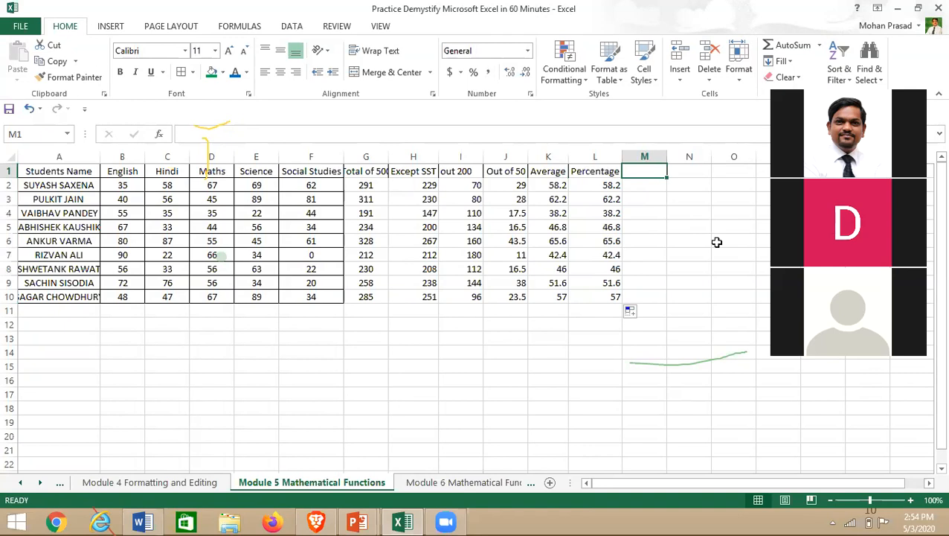
# - Type the 'Max' heading in M1
pyautogui.write('M')
pyautogui.write('ax')
pyautogui.press('BackSpace')
pyautogui.write('x')
pyautogui.press('BackSpace')
pyautogui.write('x')
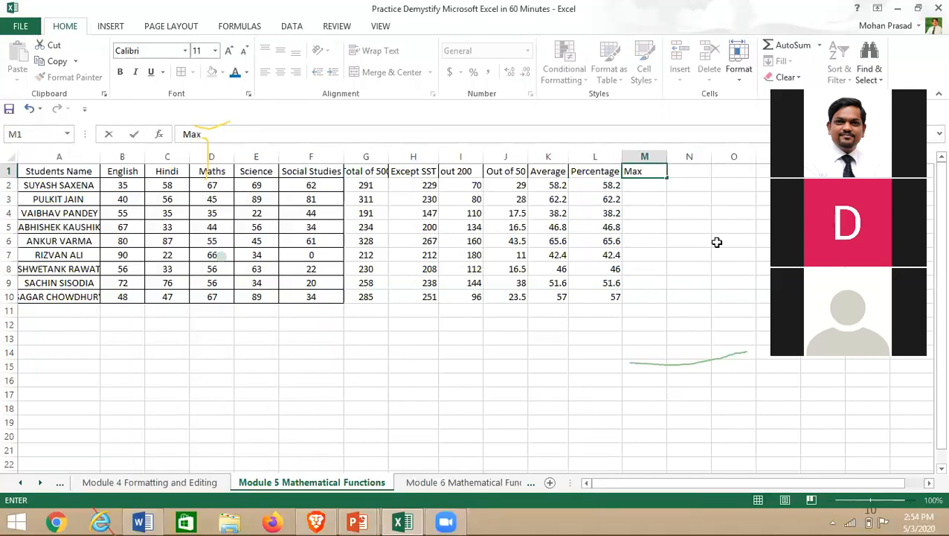
pyautogui.press('Return')
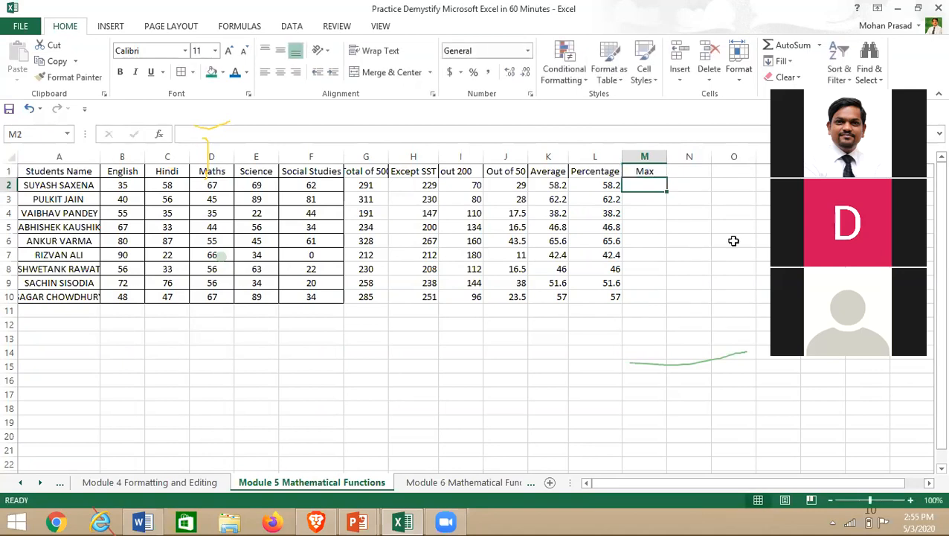
# - Enter =MAX(B2:F2) in M2 for the first student's highest mark
pyautogui.write('=max')
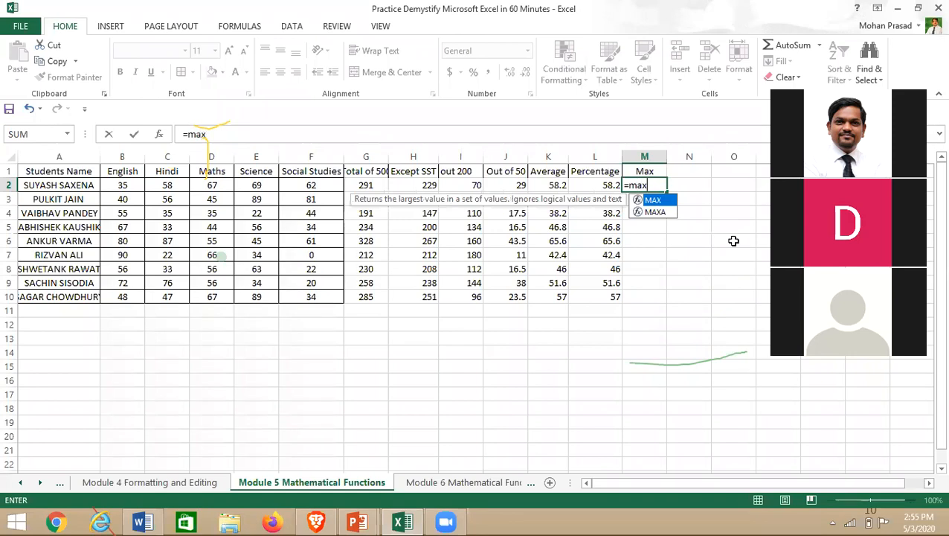
pyautogui.write('(')
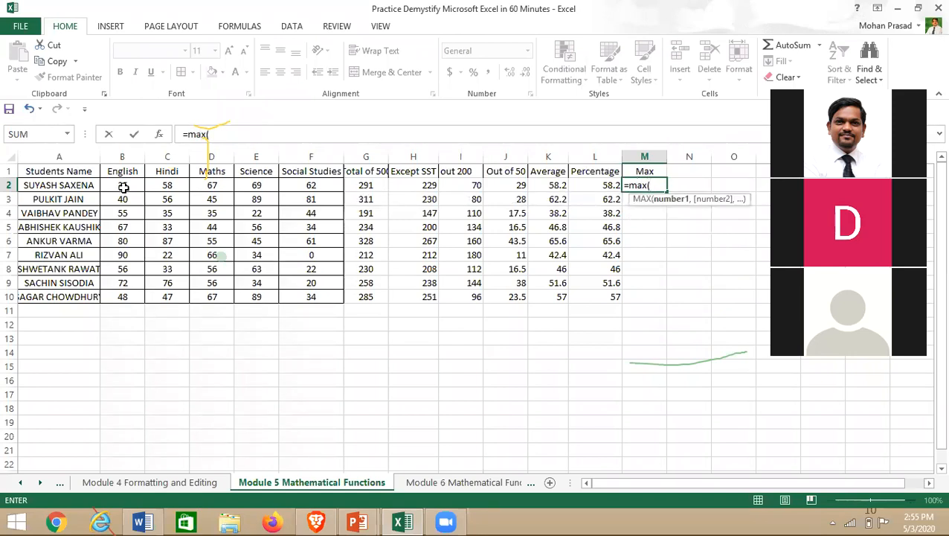
pyautogui.click(167, 185)
pyautogui.moveTo(214, 184); pyautogui.dragTo(269, 184)
pyautogui.click(264, 184)
pyautogui.moveTo(123, 186); pyautogui.dragTo(276, 202)
pyautogui.hotkey('shift', 'Right')
pyautogui.hotkey('shift', 'Right')
pyautogui.hotkey('shift', 'Left')
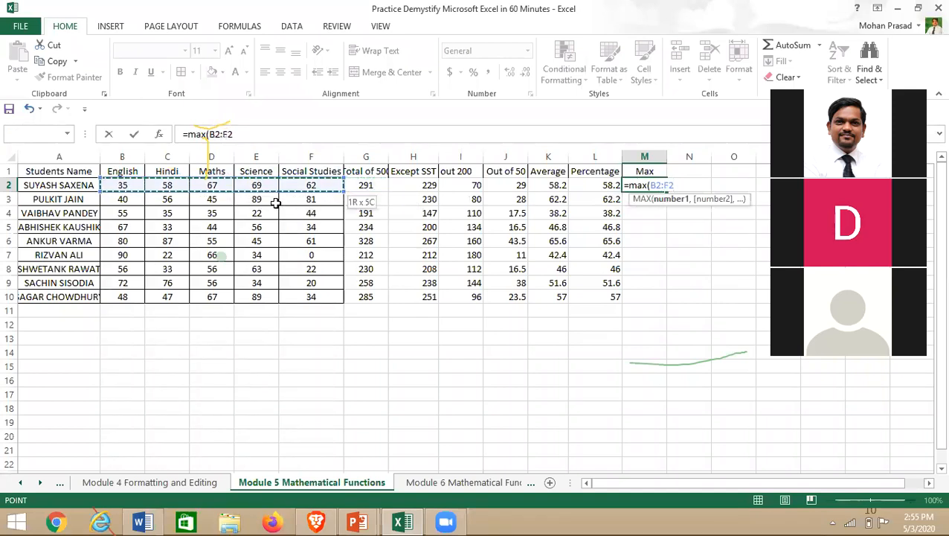
pyautogui.write(')')
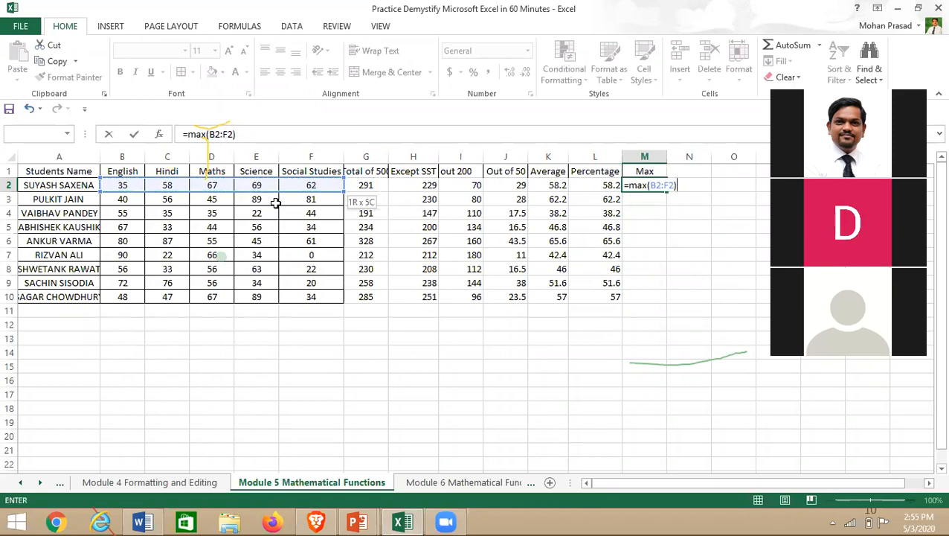
pyautogui.press('Return')
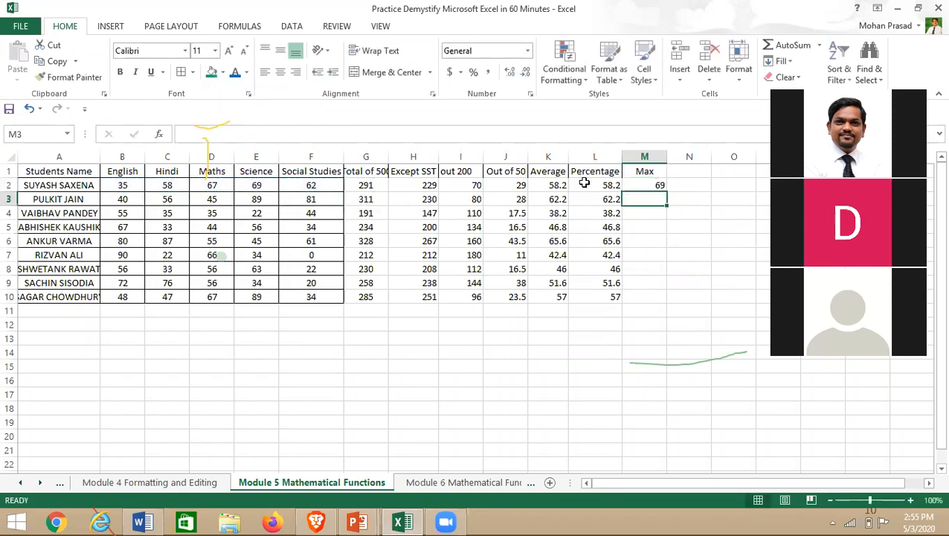
# - Fill the MAX formula down to M10, giving highest marks 69 through 89
pyautogui.click(649, 187)
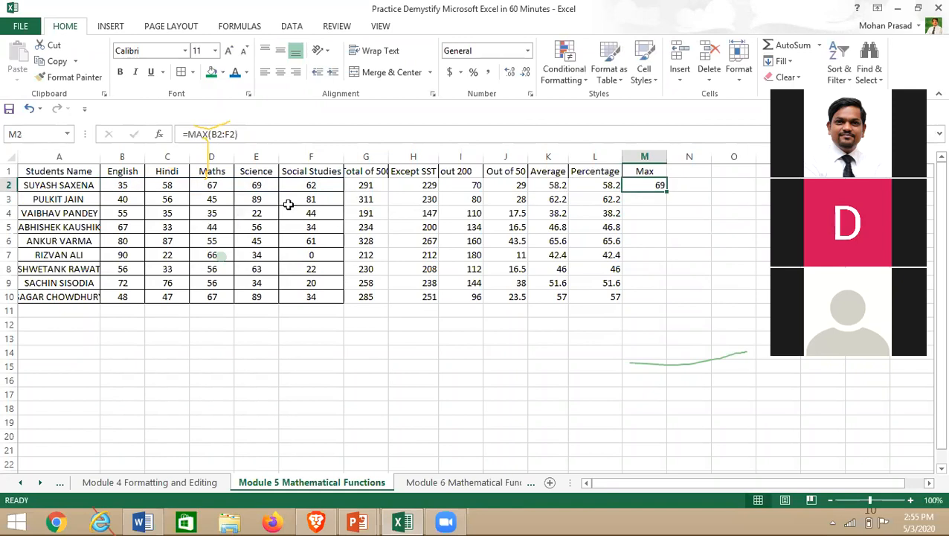
pyautogui.click(272, 185)
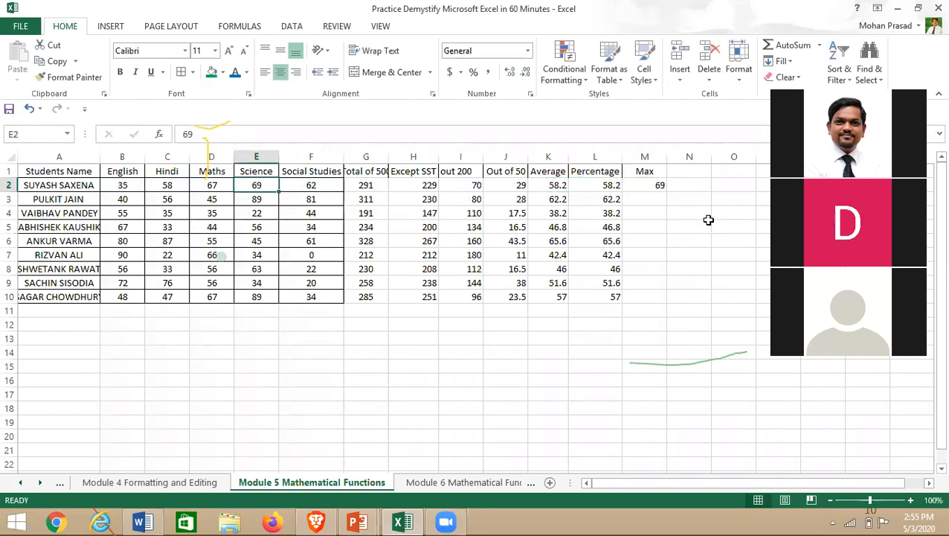
pyautogui.click(657, 188)
pyautogui.moveTo(668, 207); pyautogui.dragTo(668, 300)
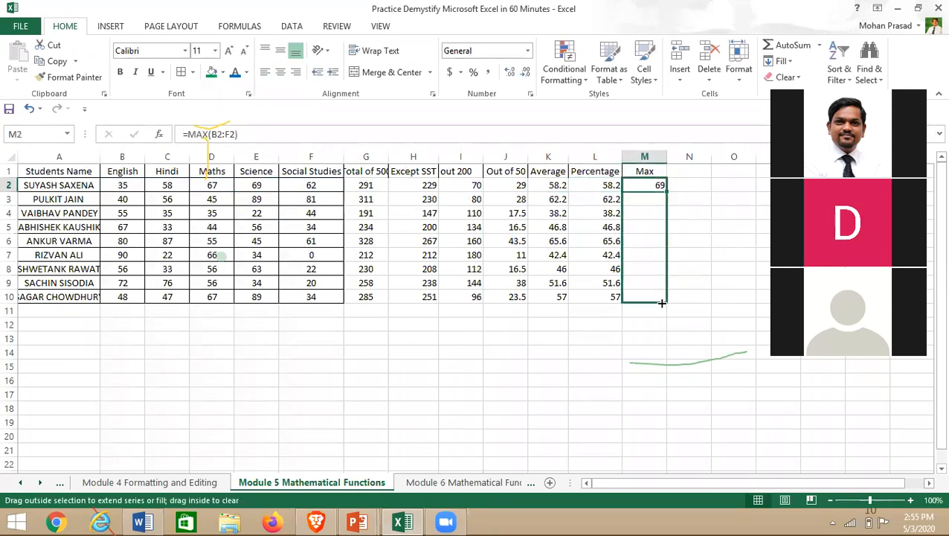
pyautogui.click(699, 176)
# - Add the 'Min' heading in N1 and enter =MIN(B2:F2) in N2
pyautogui.write('Min')
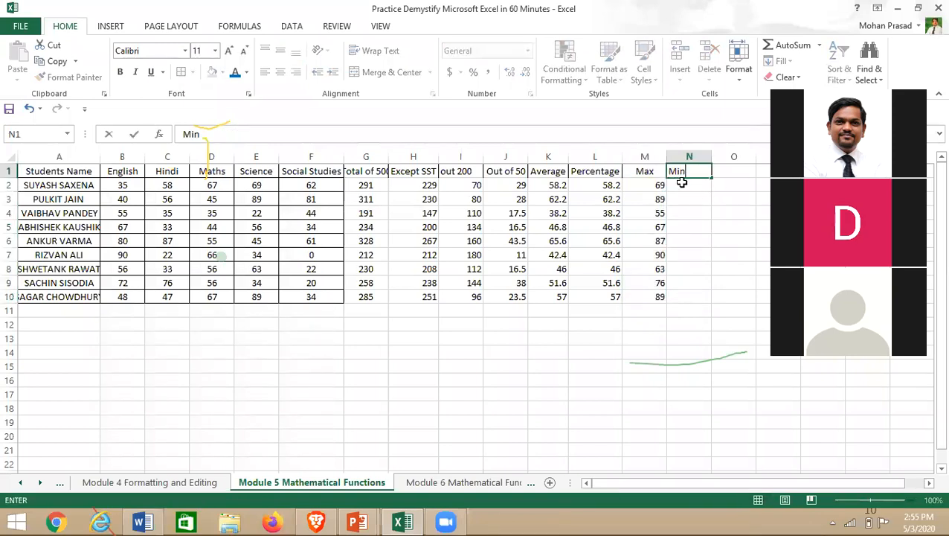
pyautogui.press('Return')
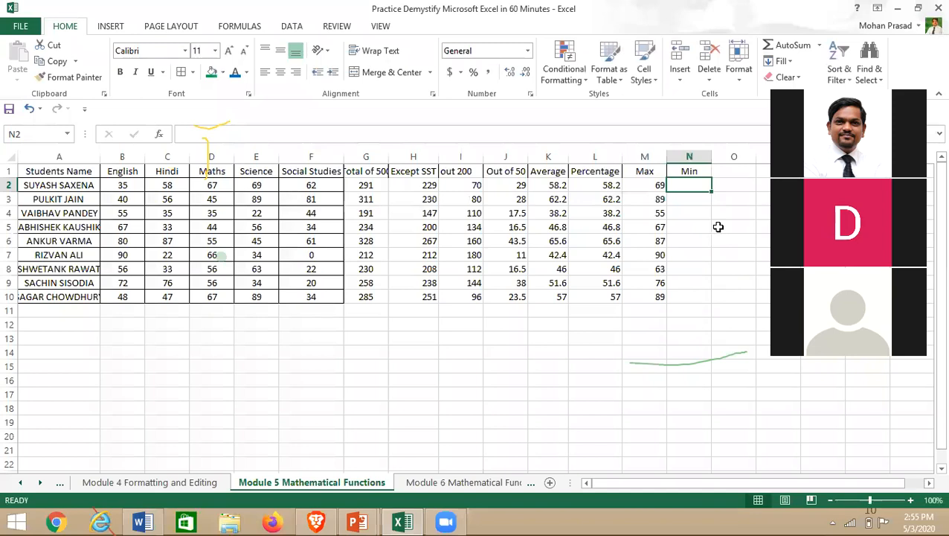
pyautogui.write('=min')
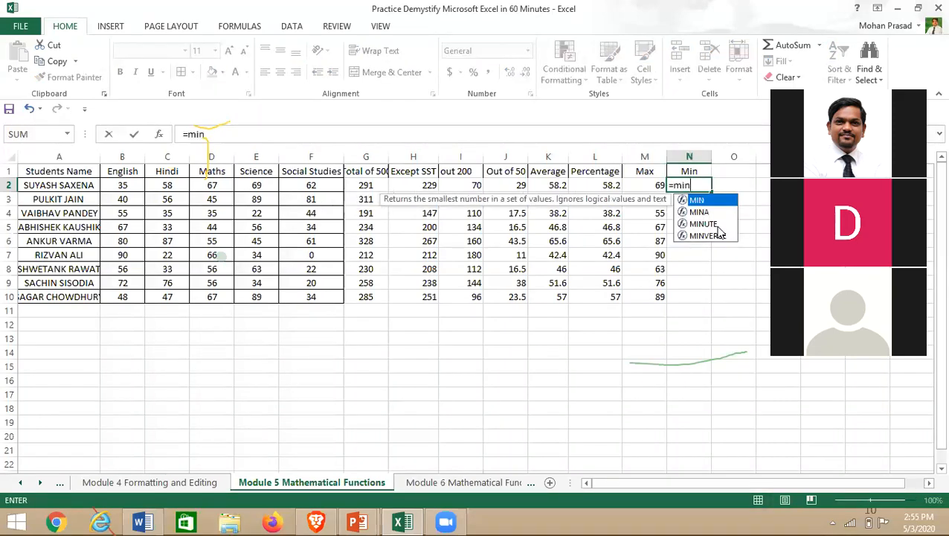
pyautogui.write('(')
pyautogui.moveTo(123, 185); pyautogui.dragTo(311, 186)
pyautogui.write(')')
pyautogui.press('Return')
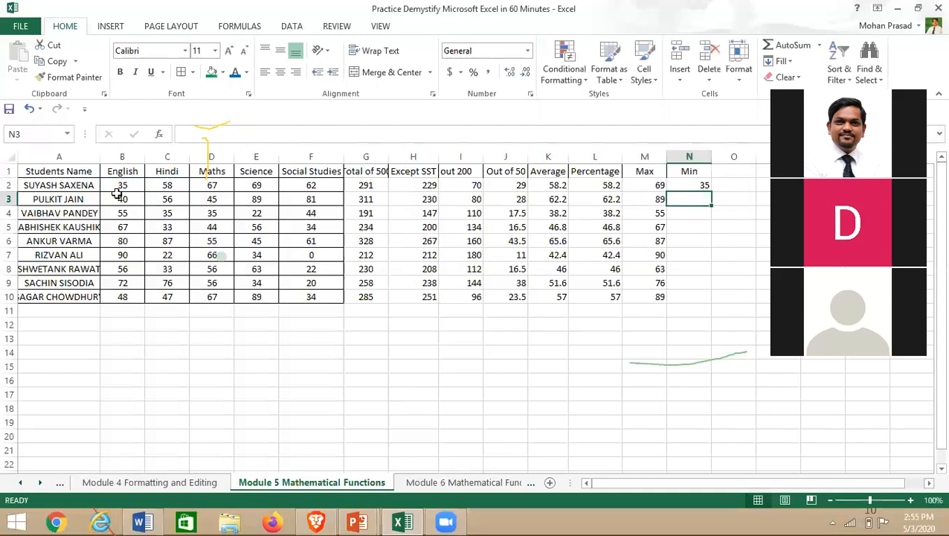
# - Fill the MIN formula down column N, showing lowest marks 35 through 34
pyautogui.scroll(-1, 756, 231)
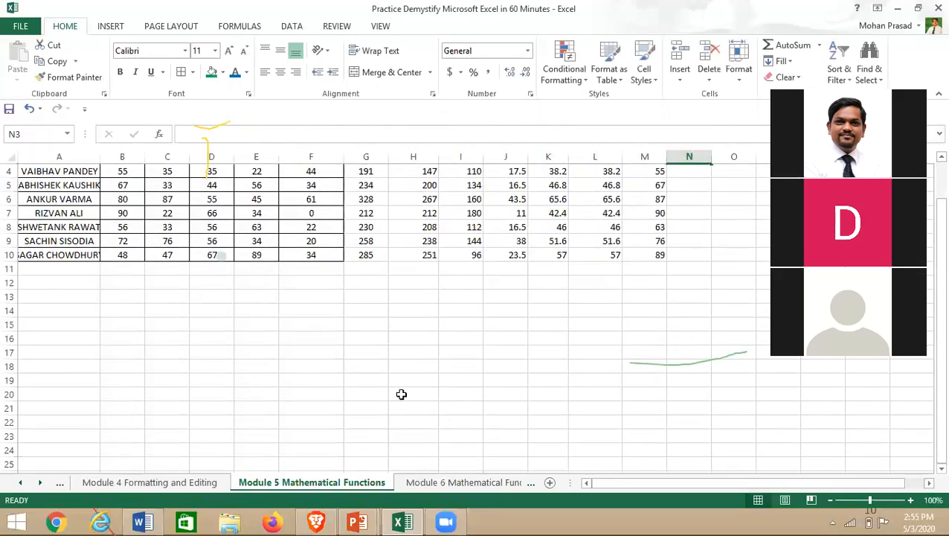
pyautogui.scroll(1, 699, 245)
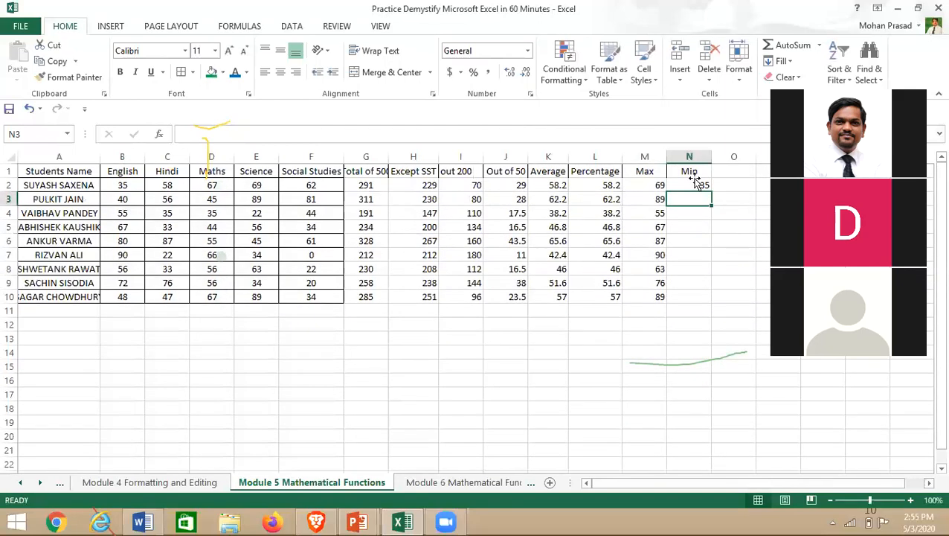
pyautogui.click(699, 185)
pyautogui.moveTo(712, 192); pyautogui.dragTo(712, 216)
pyautogui.moveTo(715, 238); pyautogui.dragTo(715, 271)
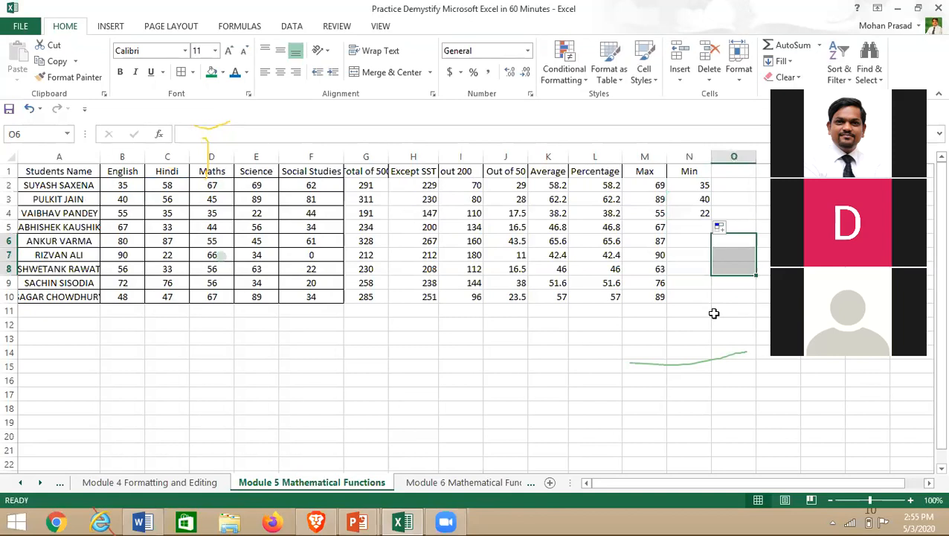
pyautogui.click(691, 214)
pyautogui.moveTo(712, 220); pyautogui.dragTo(712, 318)
pyautogui.click(652, 351)
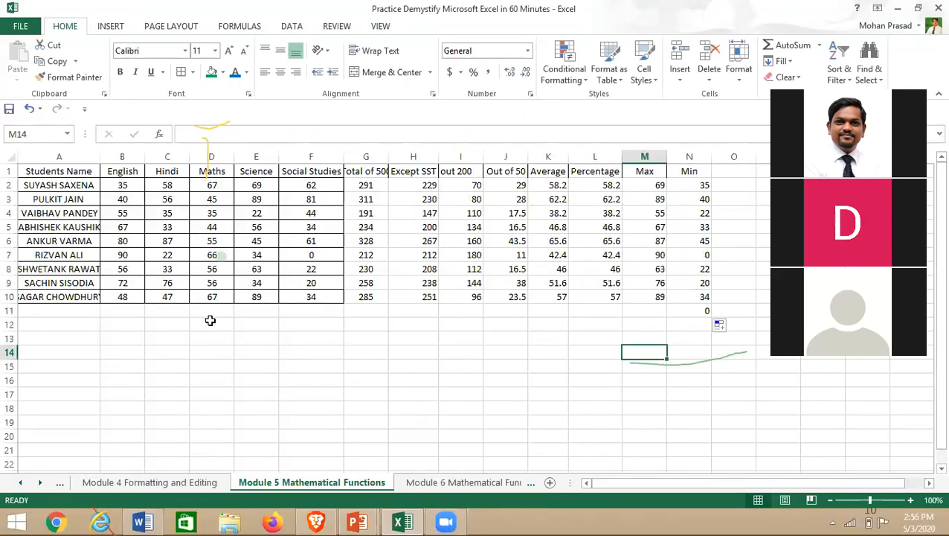
pyautogui.moveTo(33, 186); pyautogui.dragTo(37, 296)
# - Autofit column A and insert a new column B headed 'Nomal'
pyautogui.doubleClick(101, 161)
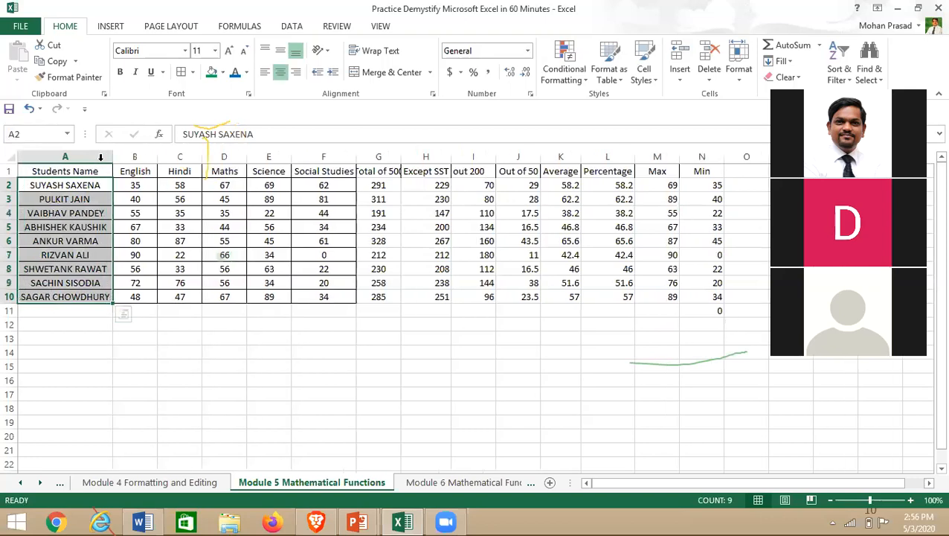
pyautogui.click(133, 158)
pyautogui.rightClick(133, 163)
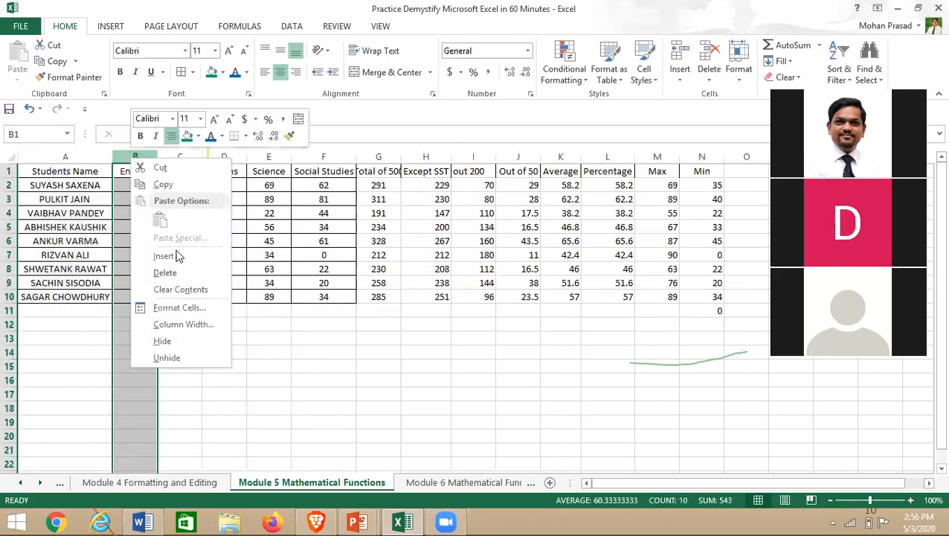
pyautogui.click(190, 254)
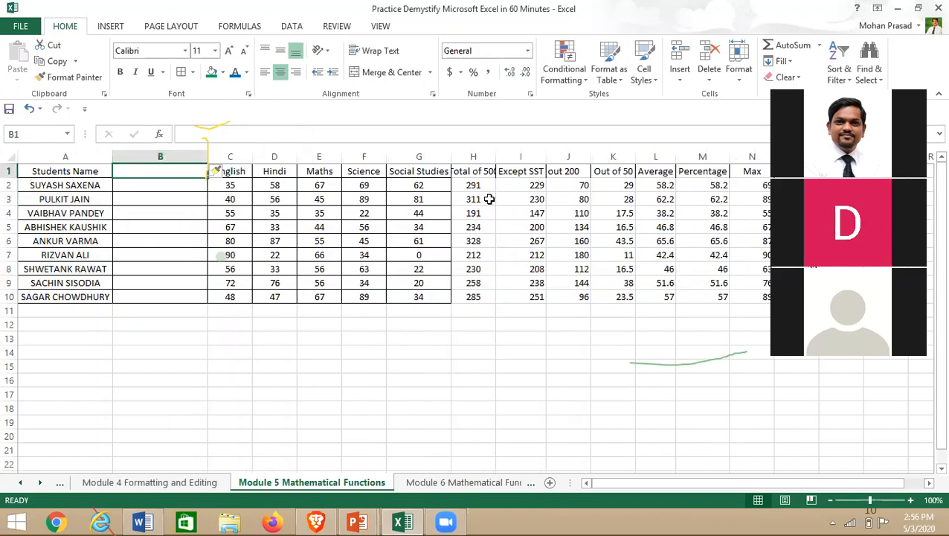
pyautogui.write('Noman')
pyautogui.press('BackSpace')
pyautogui.write('l')
pyautogui.press('Return')
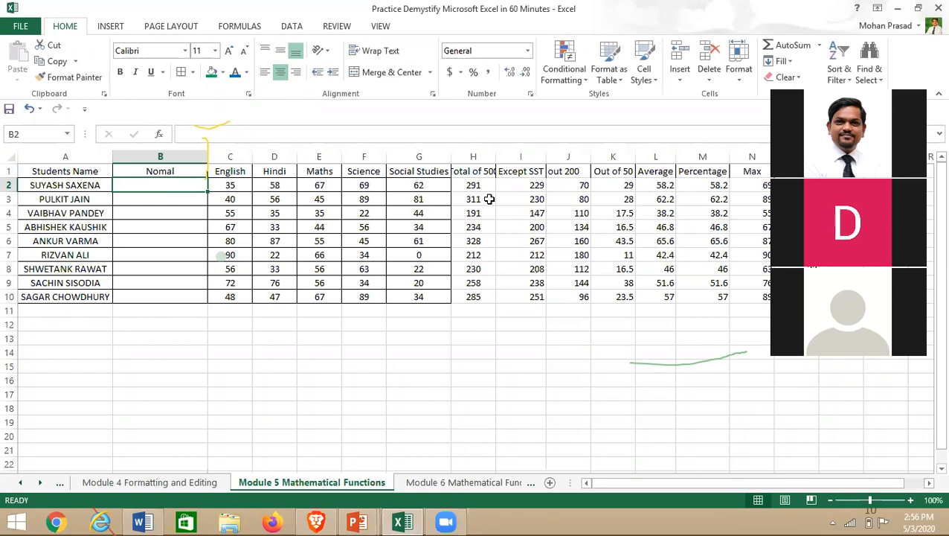
pyautogui.write('=propoe')
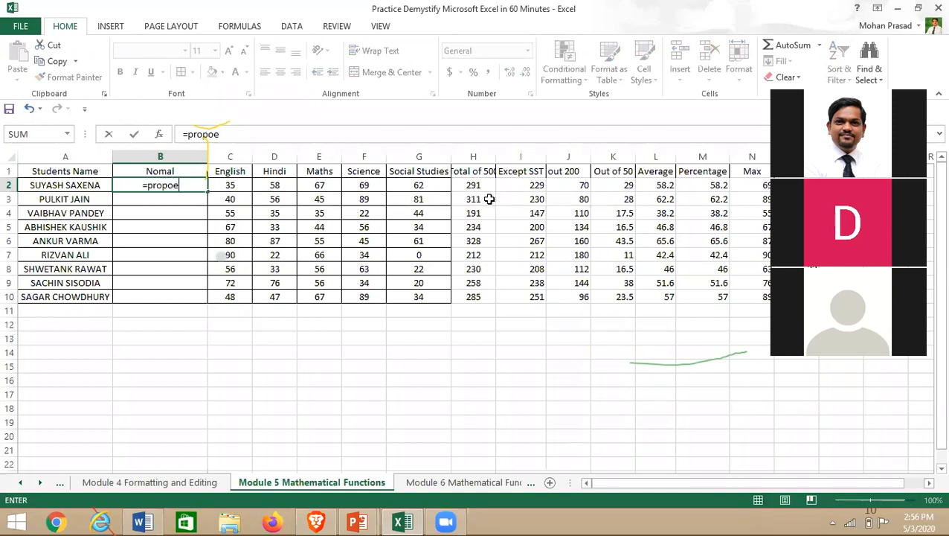
pyautogui.press('BackSpace')
pyautogui.press('BackSpace')
pyautogui.write('er')
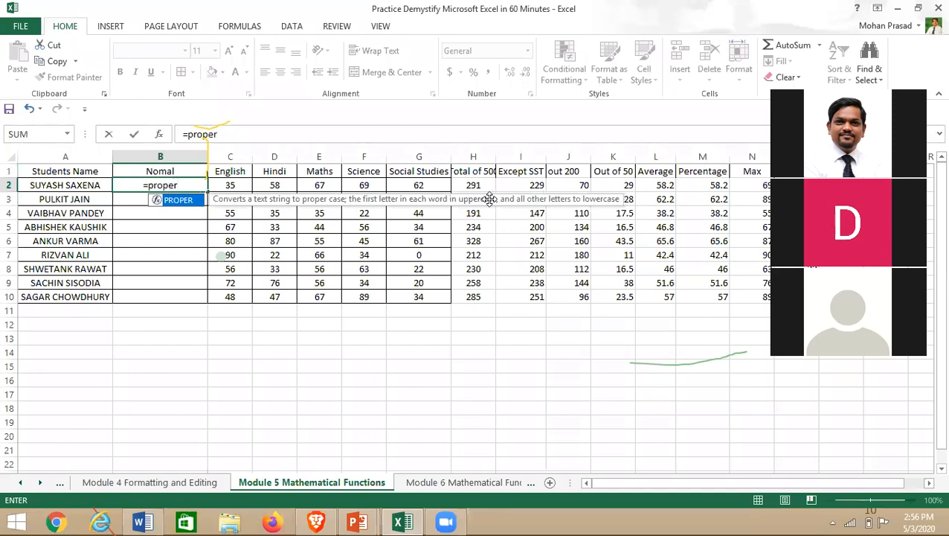
pyautogui.write('(')
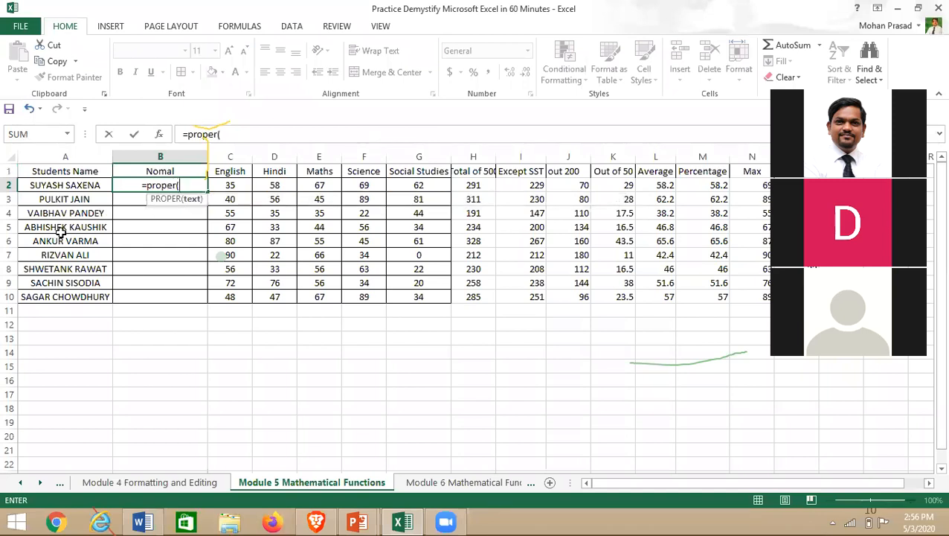
pyautogui.click(57, 186)
pyautogui.write(')')
pyautogui.press('Return')
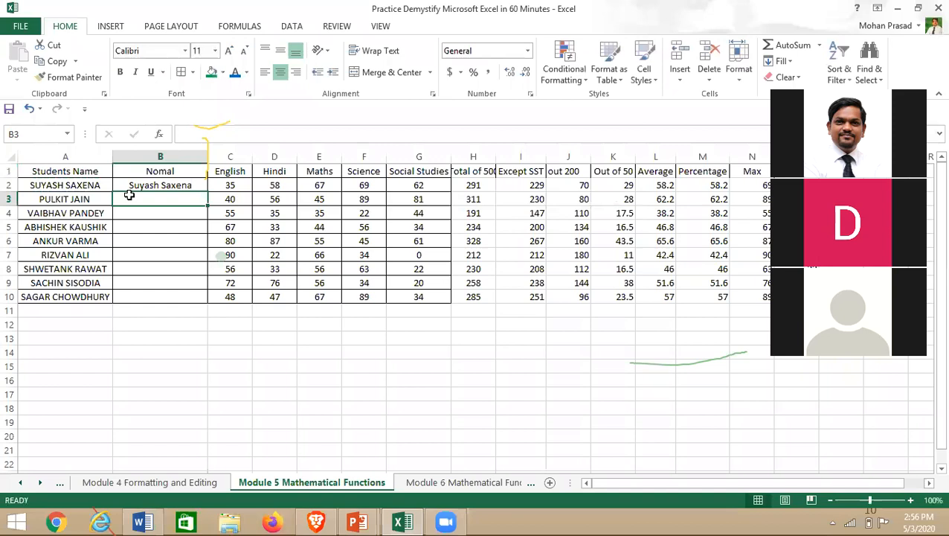
pyautogui.click(57, 188)
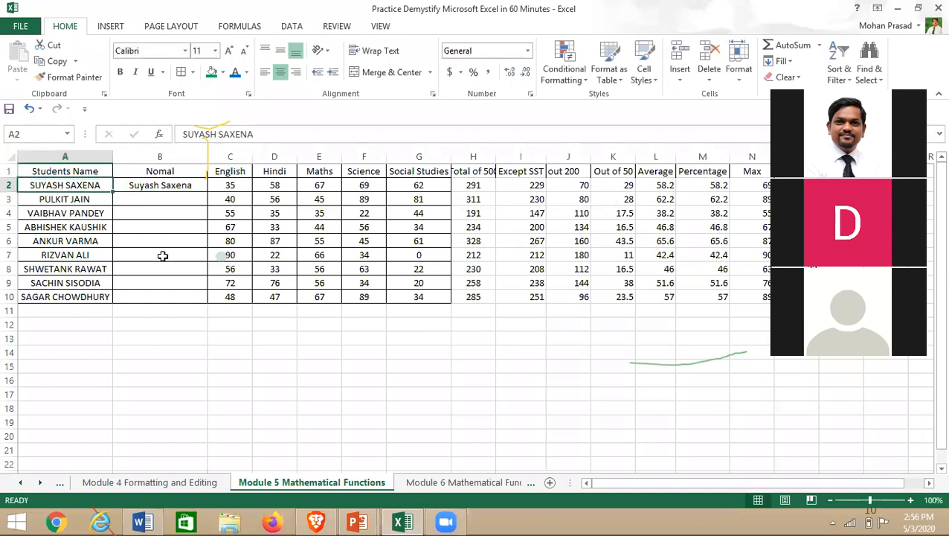
pyautogui.click(162, 188)
pyautogui.moveTo(207, 189); pyautogui.dragTo(210, 313)
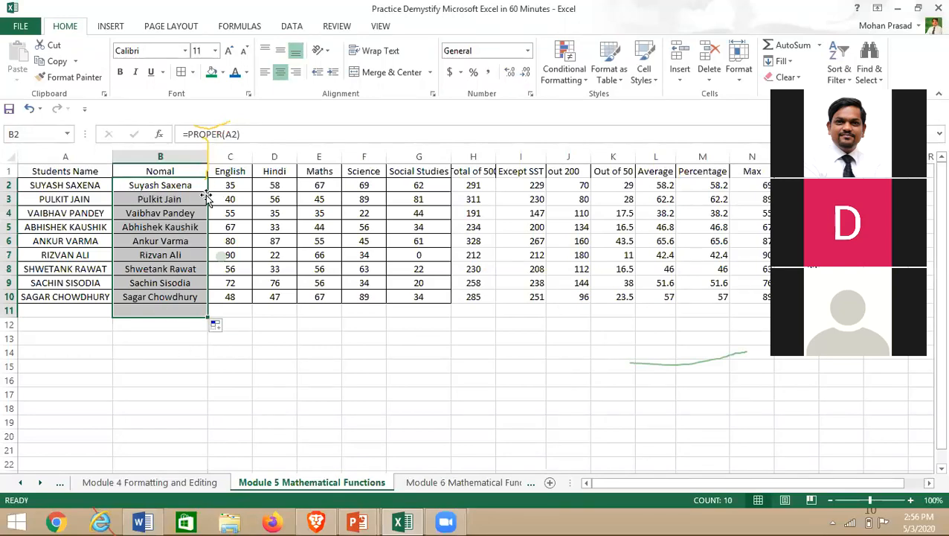
pyautogui.click(264, 364)
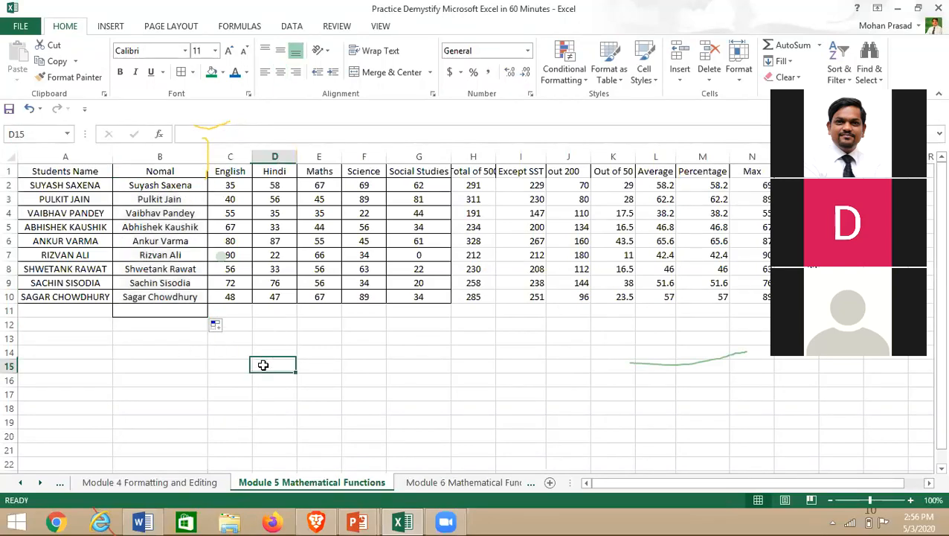
# - Insert a new column C before English headed 'Lower'
pyautogui.click(230, 155)
pyautogui.rightClick(229, 156)
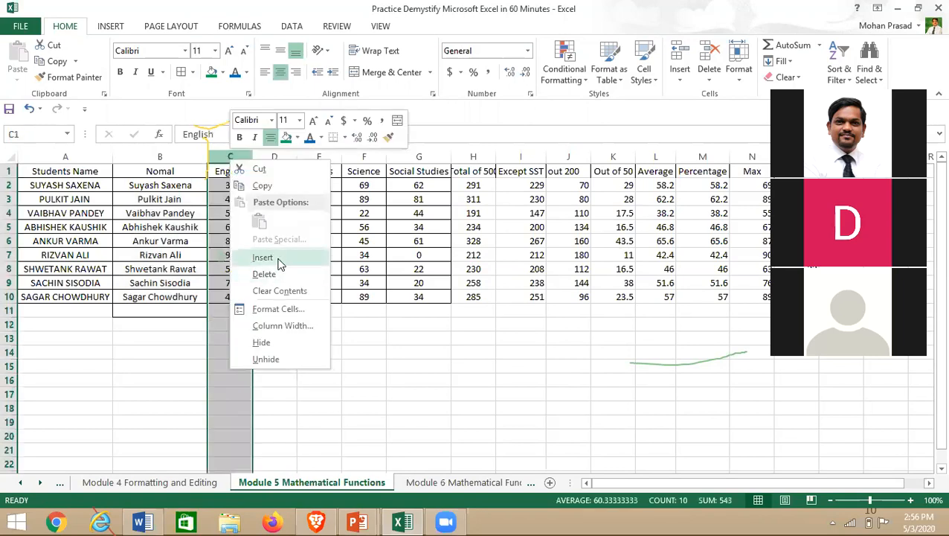
pyautogui.click(277, 257)
pyautogui.doubleClick(231, 170)
pyautogui.write('Lower')
pyautogui.press('Return')
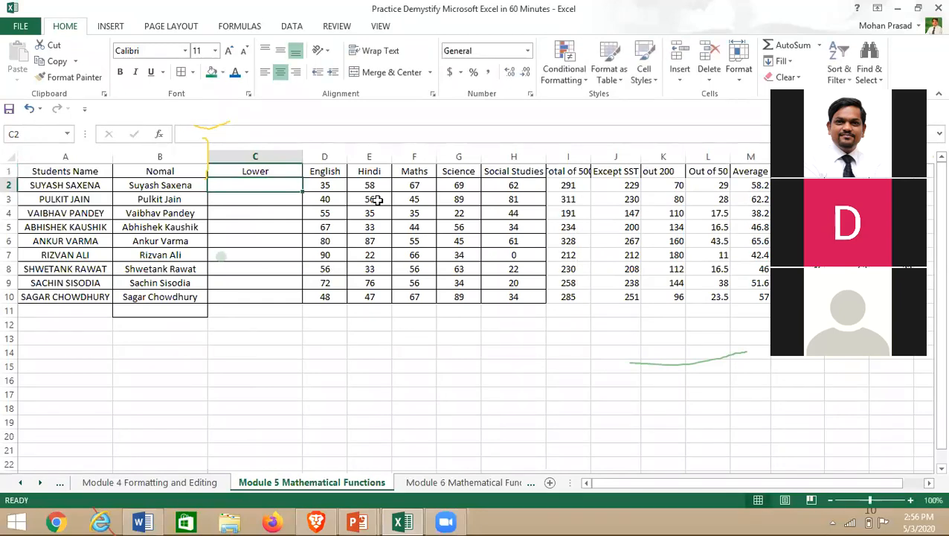
pyautogui.write('=lo')
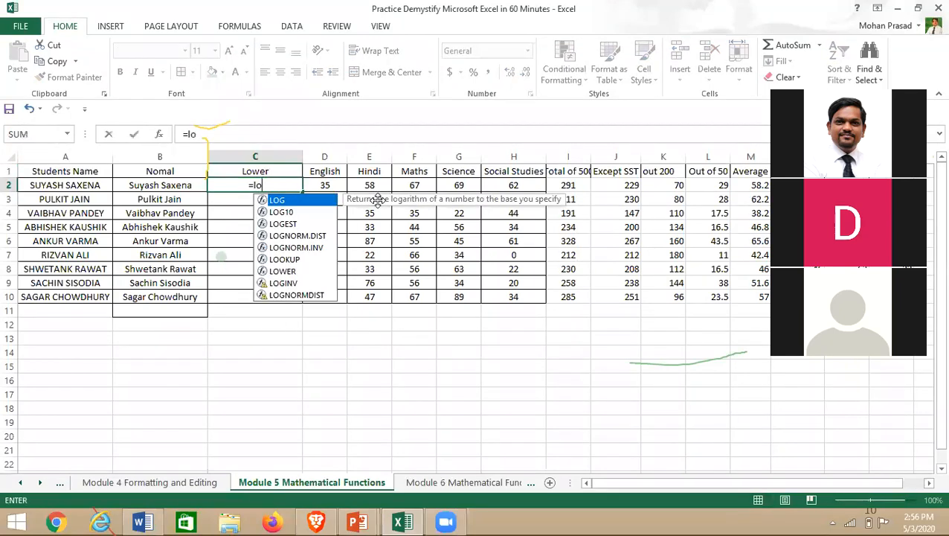
pyautogui.write('wer(')
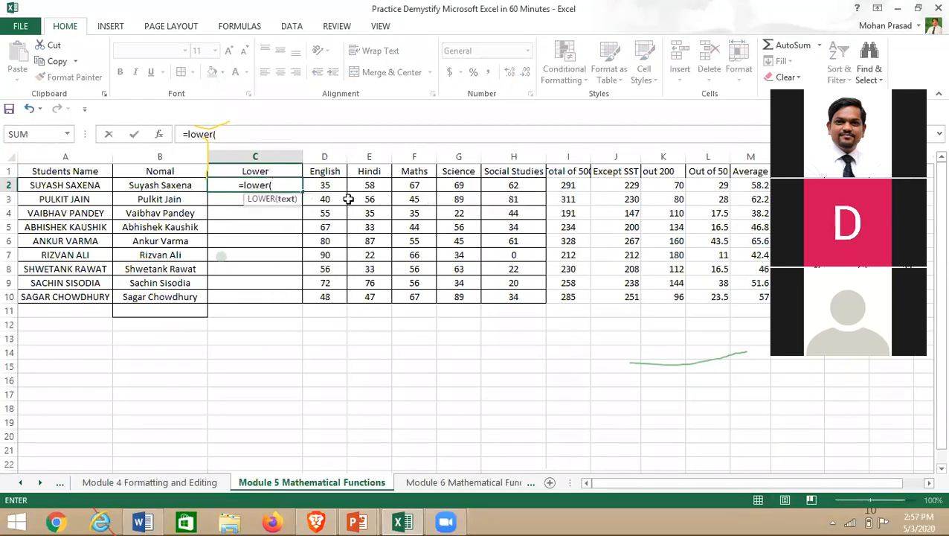
pyautogui.click(65, 187)
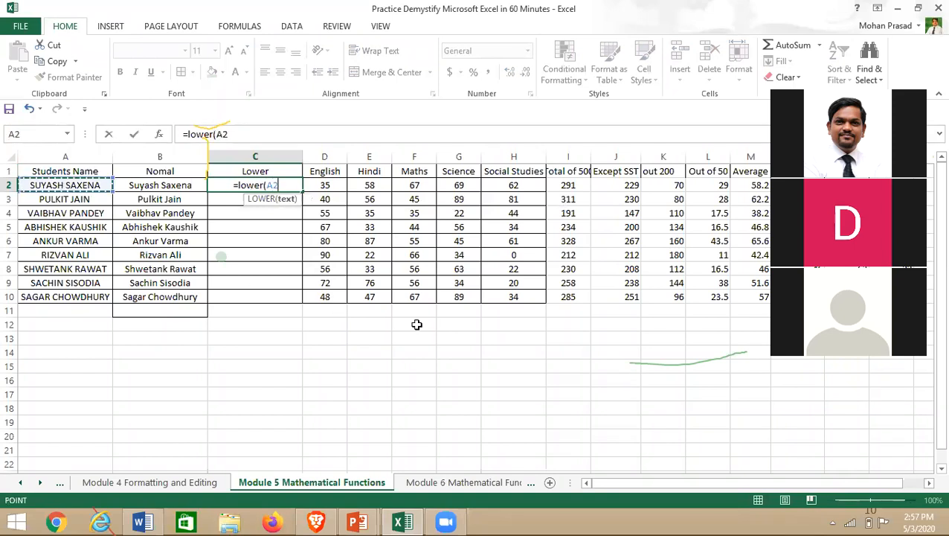
pyautogui.write(')')
pyautogui.press('Return')
pyautogui.press('Up')
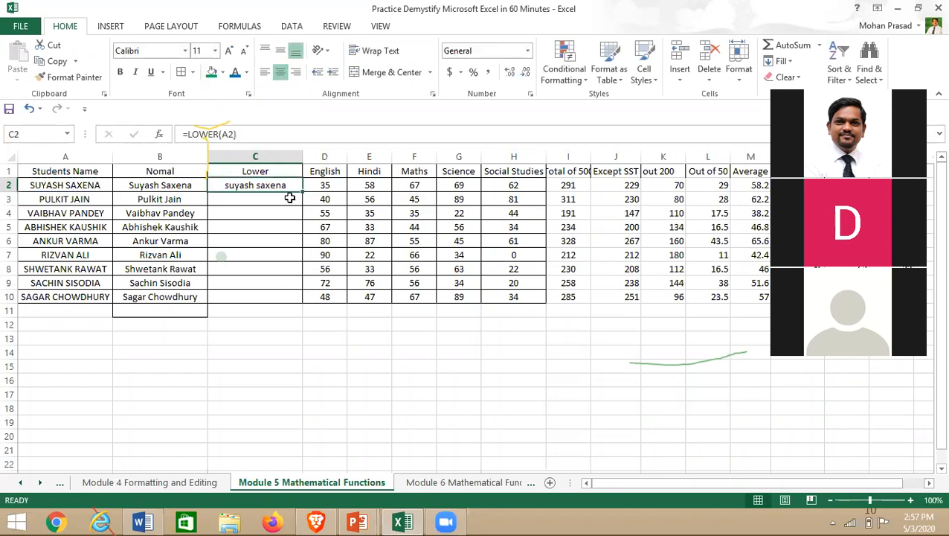
pyautogui.moveTo(302, 193); pyautogui.dragTo(297, 303)
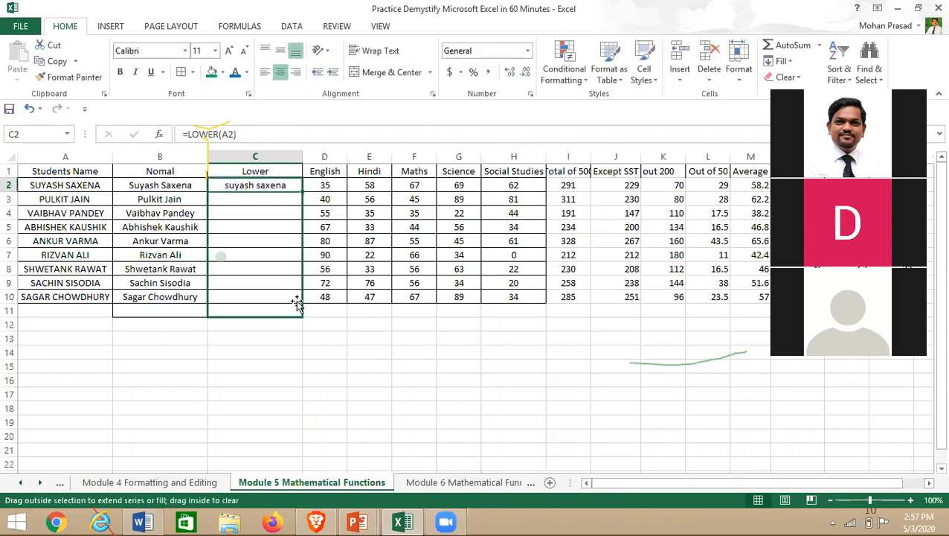
pyautogui.press('F2')
pyautogui.press('Escape')
pyautogui.click(277, 368)
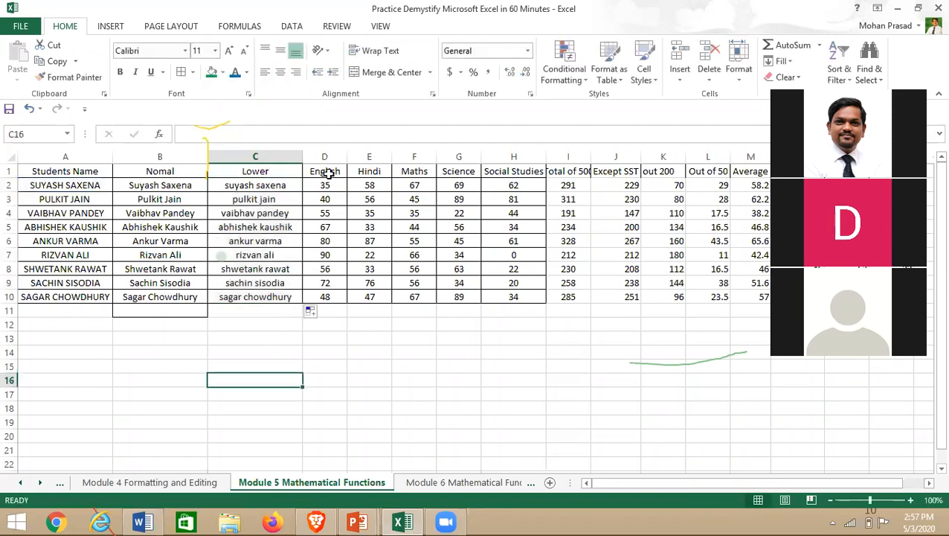
pyautogui.click(325, 157)
# - Insert a new column D before English headed 'UPPER'
pyautogui.rightClick(325, 158)
pyautogui.click(354, 258)
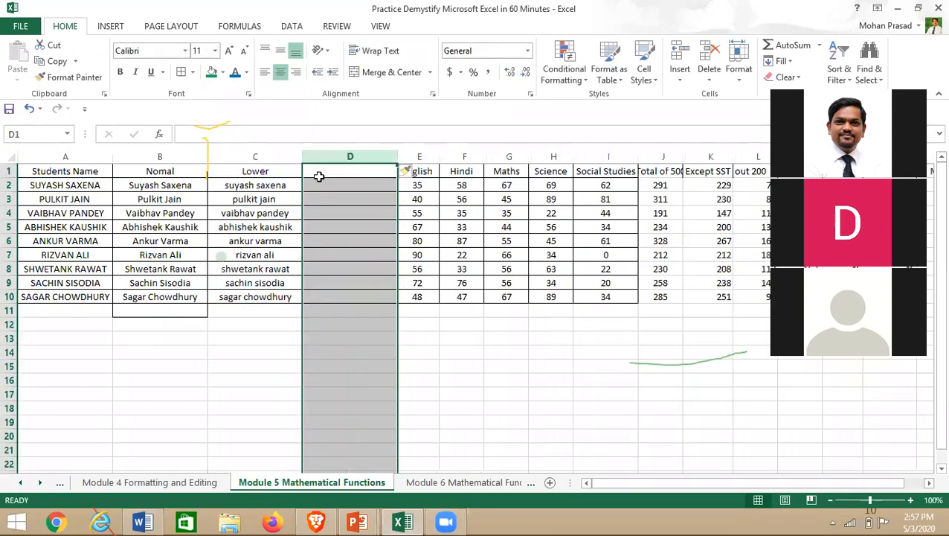
pyautogui.write('UPP')
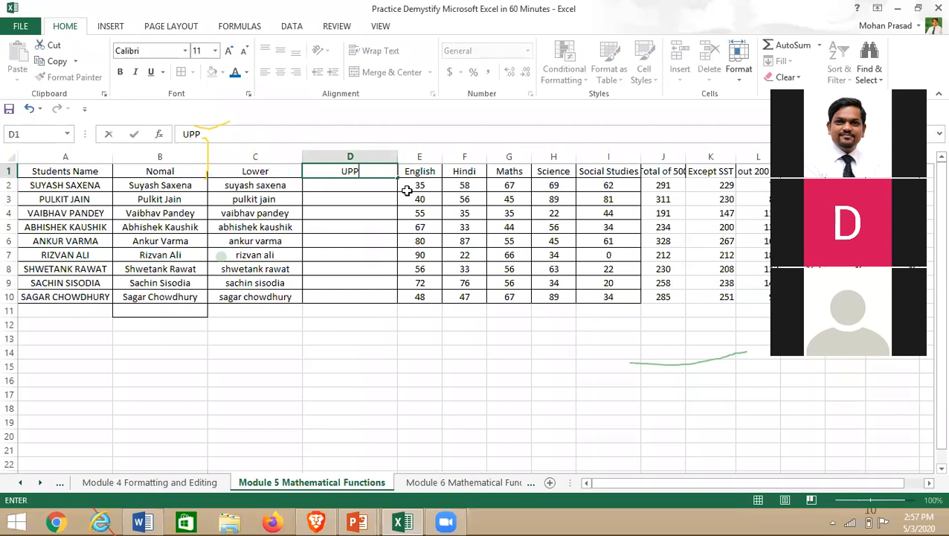
pyautogui.write('ER')
pyautogui.press('Return')
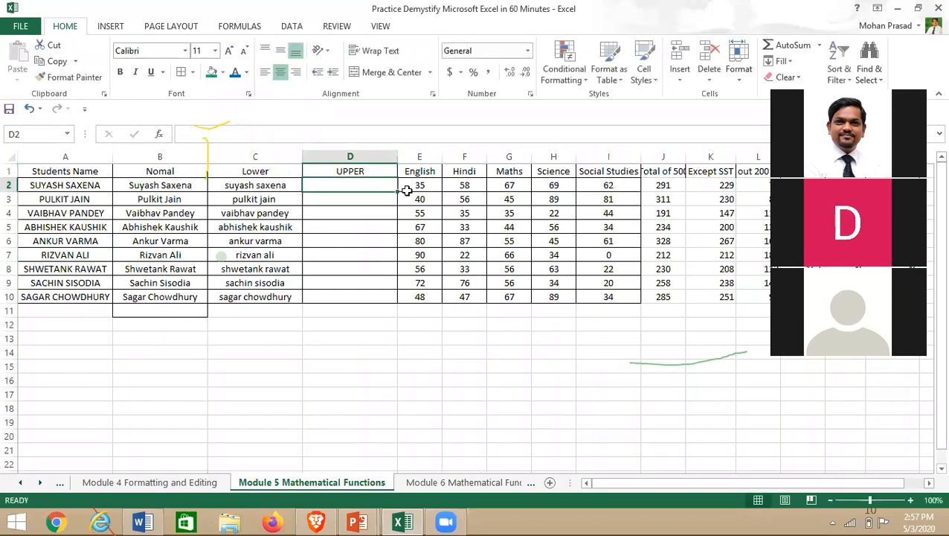
# - Enter =UPPER(C2) in D2 to capitalise the first student's name
pyautogui.write('=u')
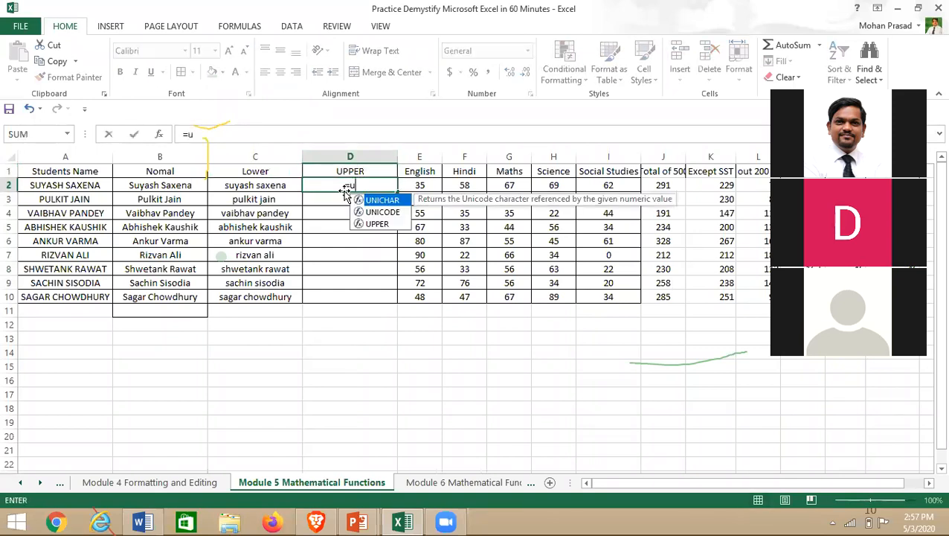
pyautogui.write('pper(')
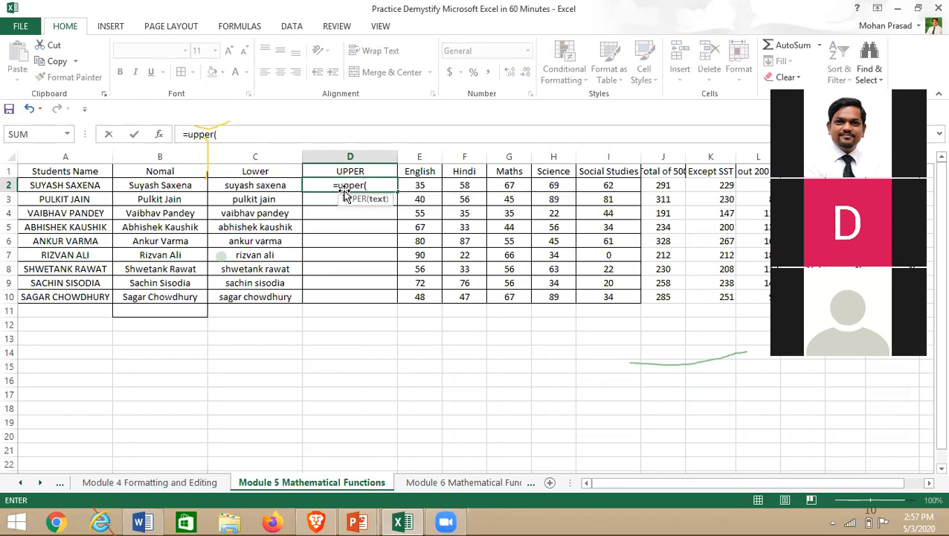
pyautogui.moveTo(237, 185); pyautogui.dragTo(253, 298)
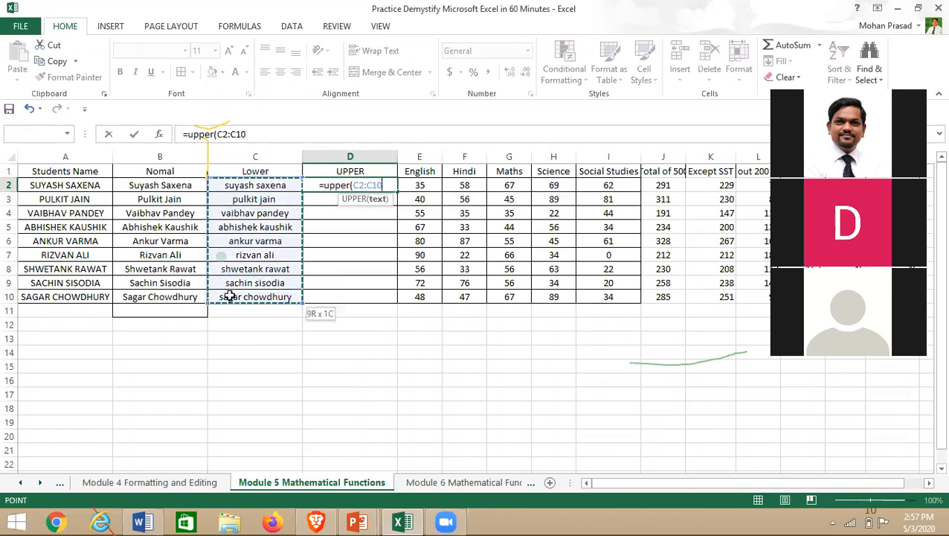
pyautogui.press('Up')
pyautogui.press('Down')
pyautogui.write(')\\')
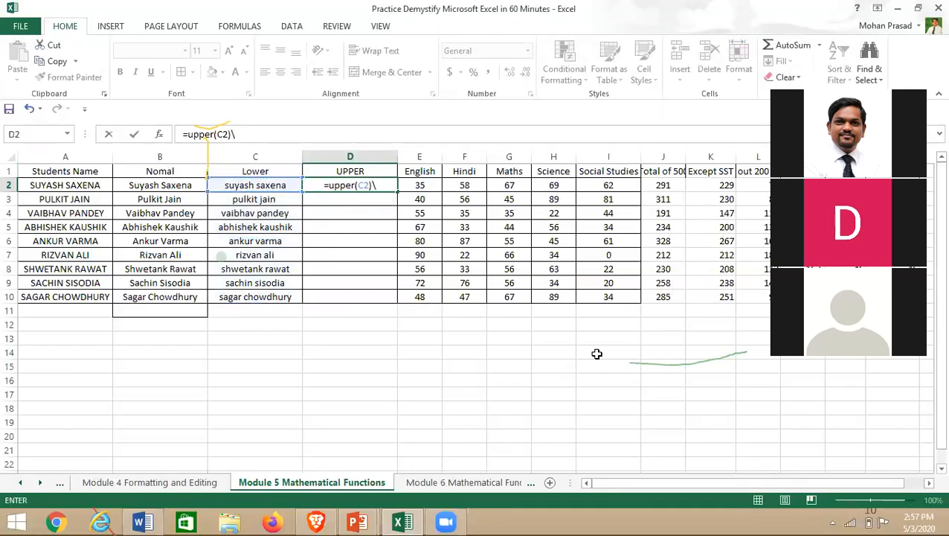
pyautogui.press('BackSpace')
pyautogui.press('Return')
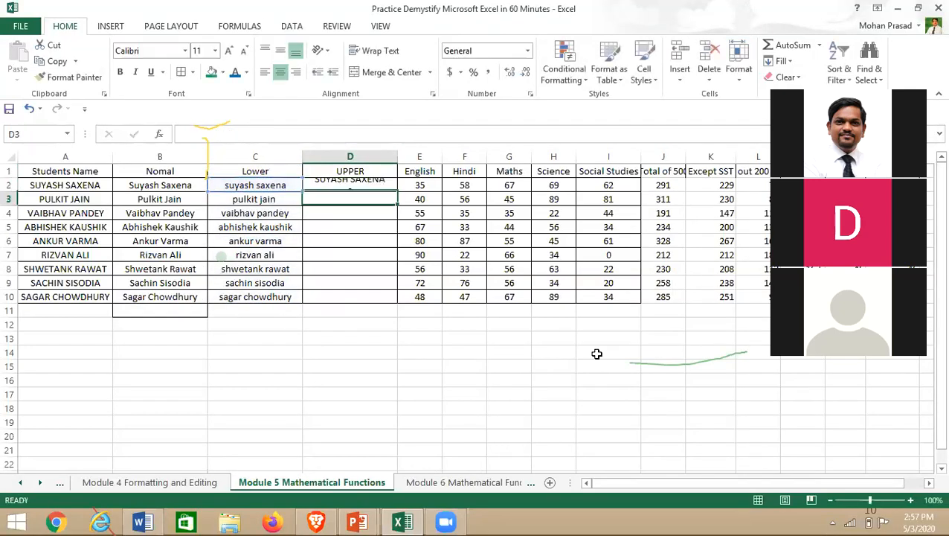
# - Fill the UPPER formula down to D10 and switch to the Module 6 sheet
pyautogui.click(262, 188)
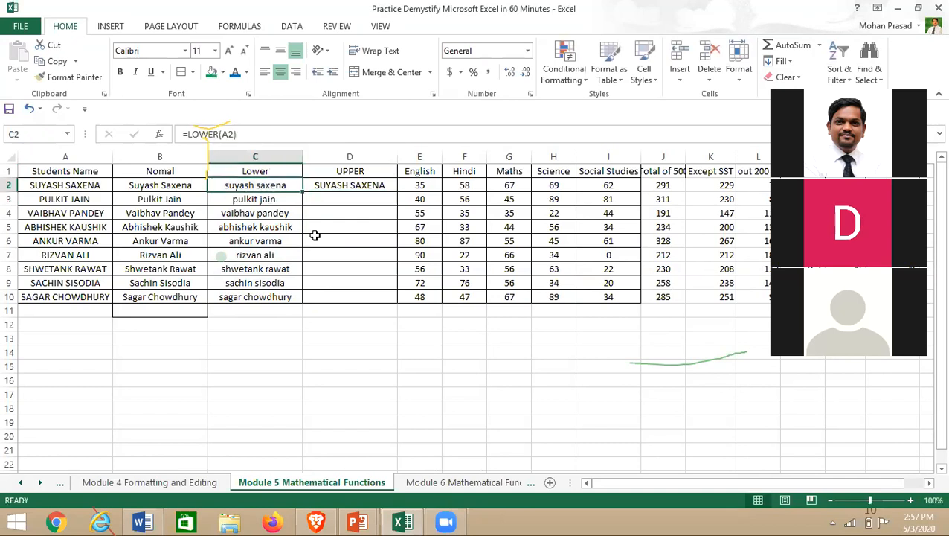
pyautogui.click(365, 187)
pyautogui.moveTo(398, 193); pyautogui.dragTo(403, 301)
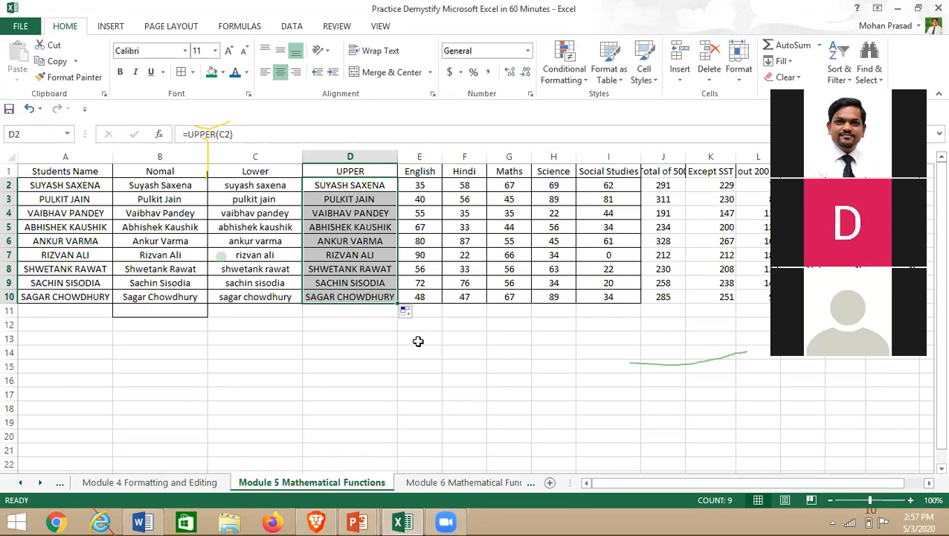
pyautogui.click(447, 482)
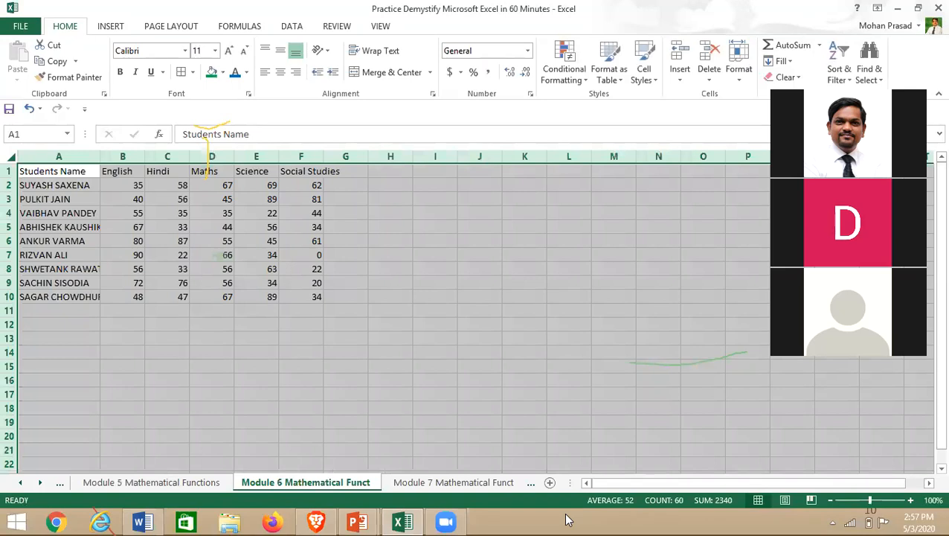
# - Apply Center alignment to all cells of the Module 8- 10 Sort & filter sheet, then go to Module 7
pyautogui.rightClick(437, 483)
pyautogui.click(419, 242)
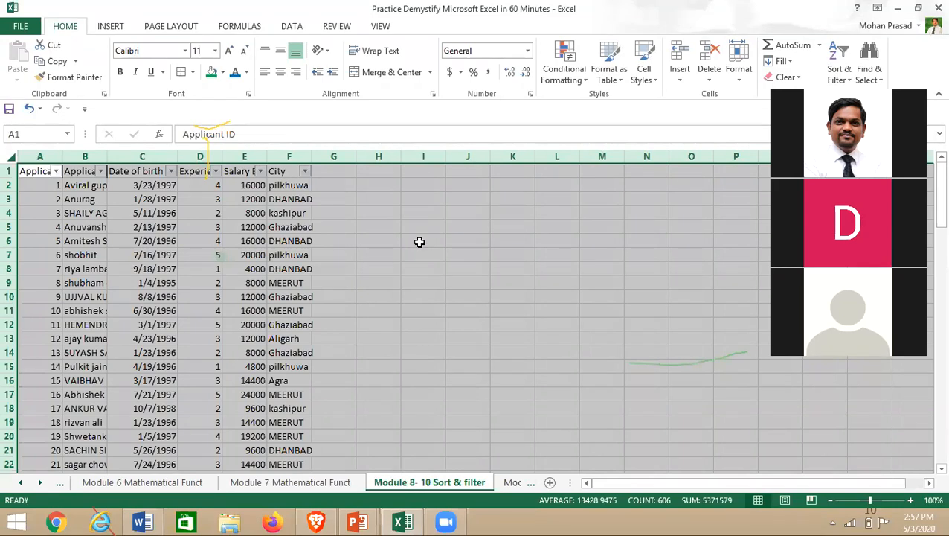
pyautogui.click(420, 242)
pyautogui.click(6, 159)
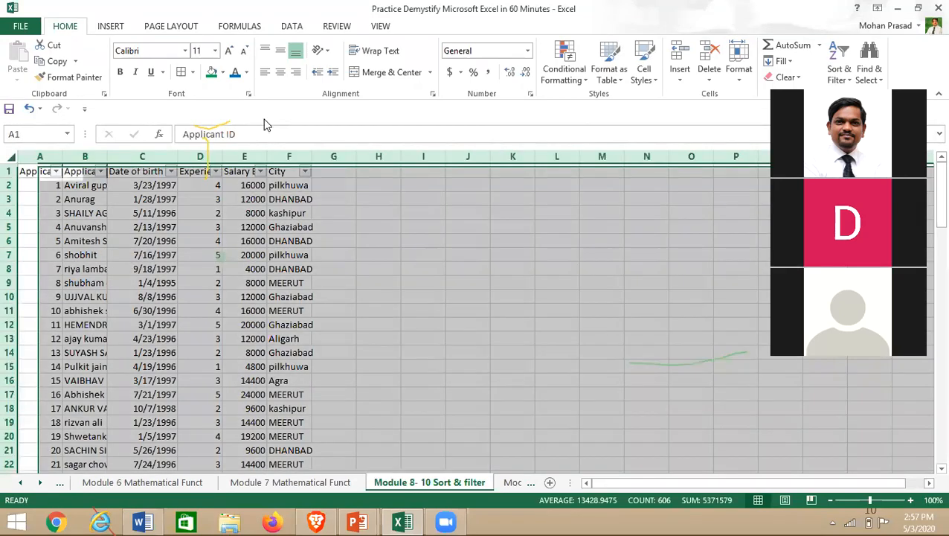
pyautogui.click(280, 74)
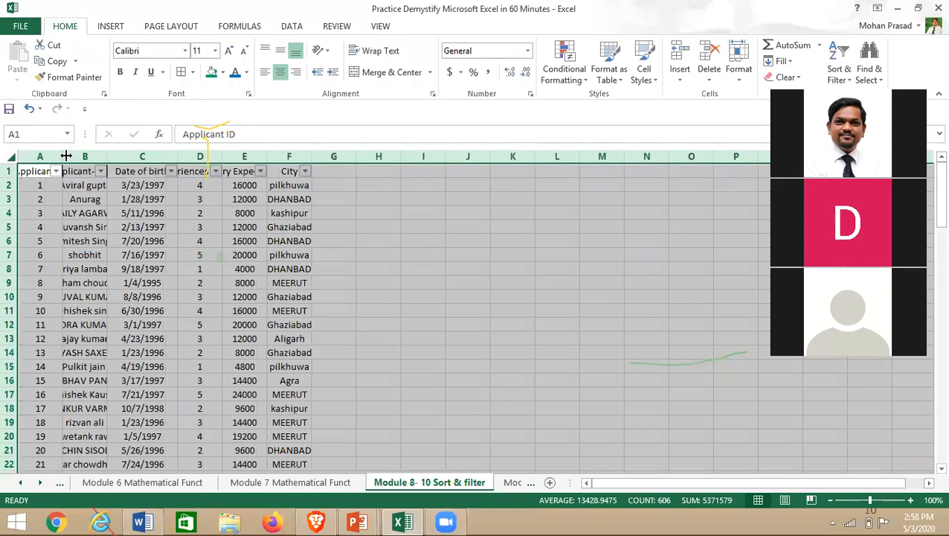
pyautogui.click(321, 482)
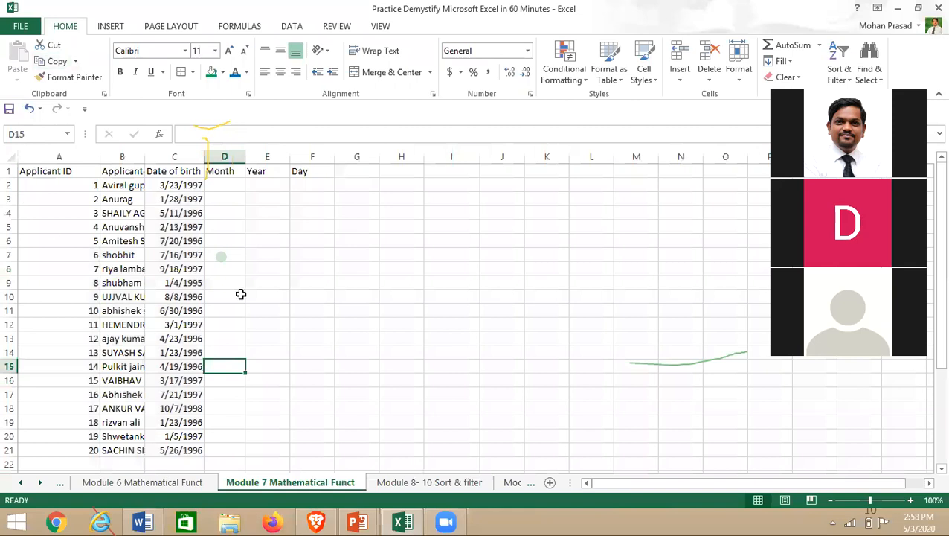
# - Centre-align the applicant data in A1:C21
pyautogui.click(8, 159)
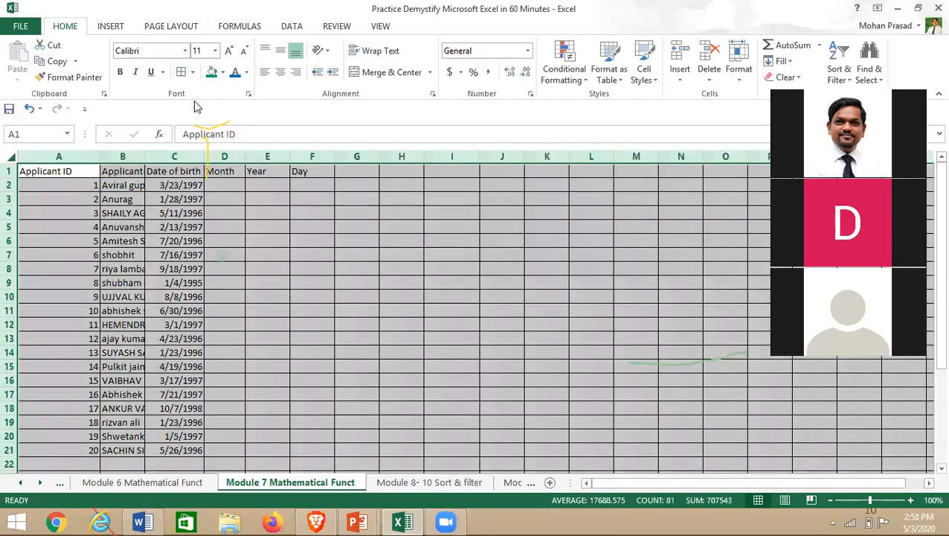
pyautogui.click(72, 173)
pyautogui.hotkey('ctrl', 'shift', 'Down')
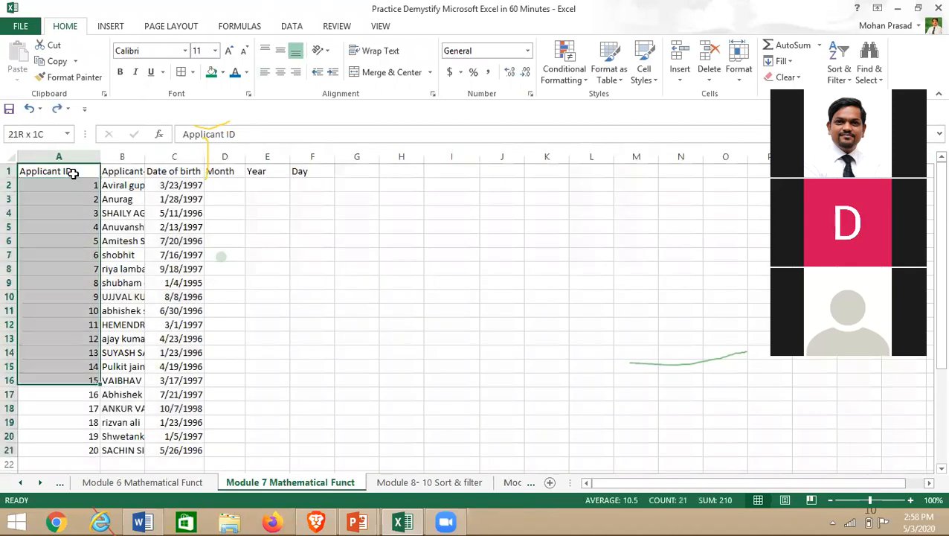
pyautogui.hotkey('ctrl', 'shift', 'Right')
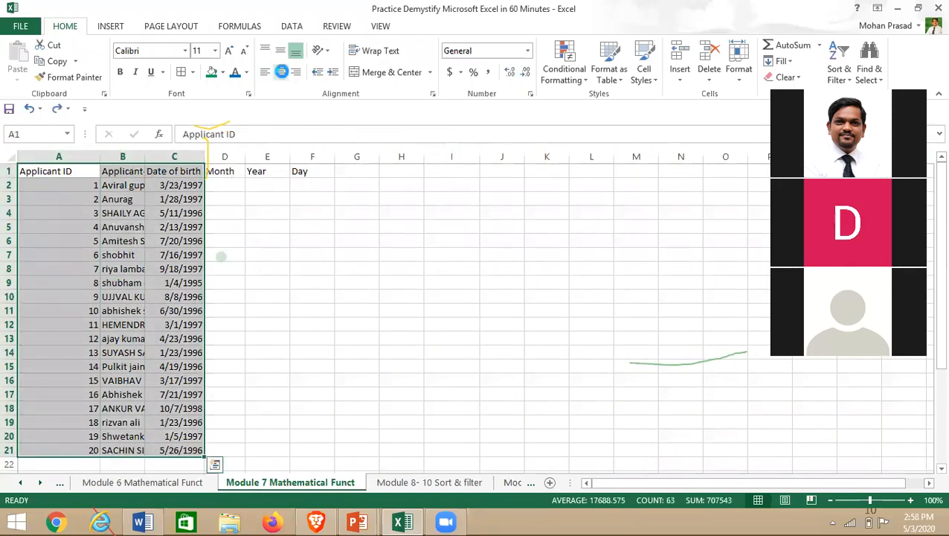
pyautogui.click(281, 72)
pyautogui.scroll(-2, 768, 302)
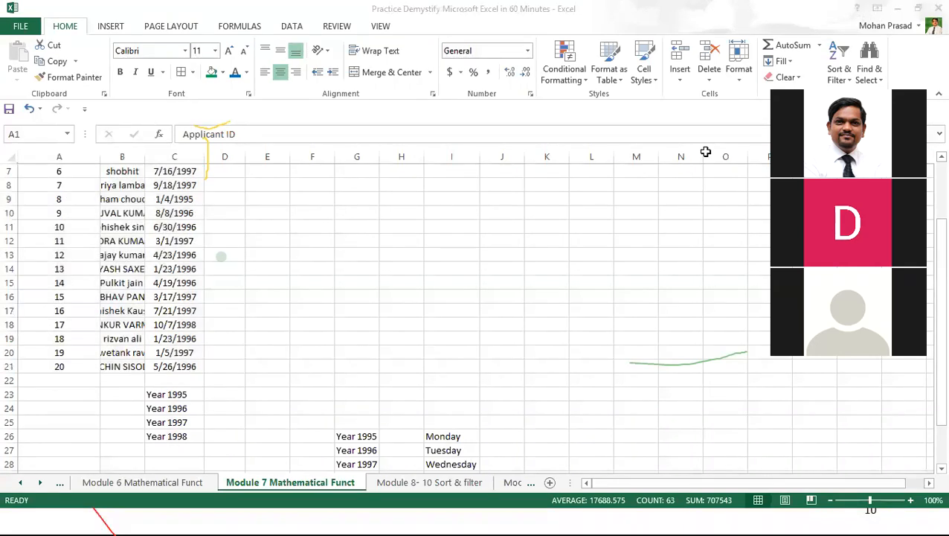
pyautogui.rightClick(533, 257)
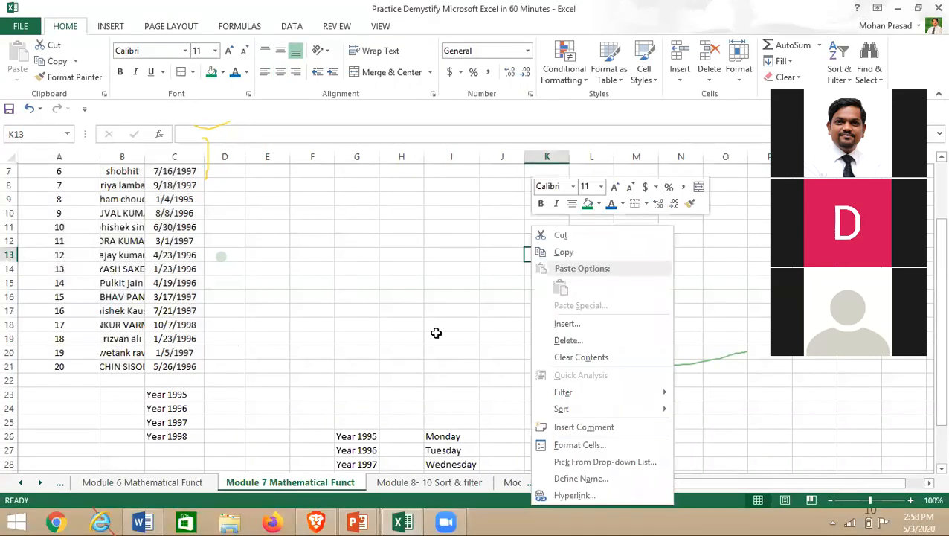
pyautogui.click(468, 333)
pyautogui.click(469, 332)
pyautogui.scroll(2, 210, 320)
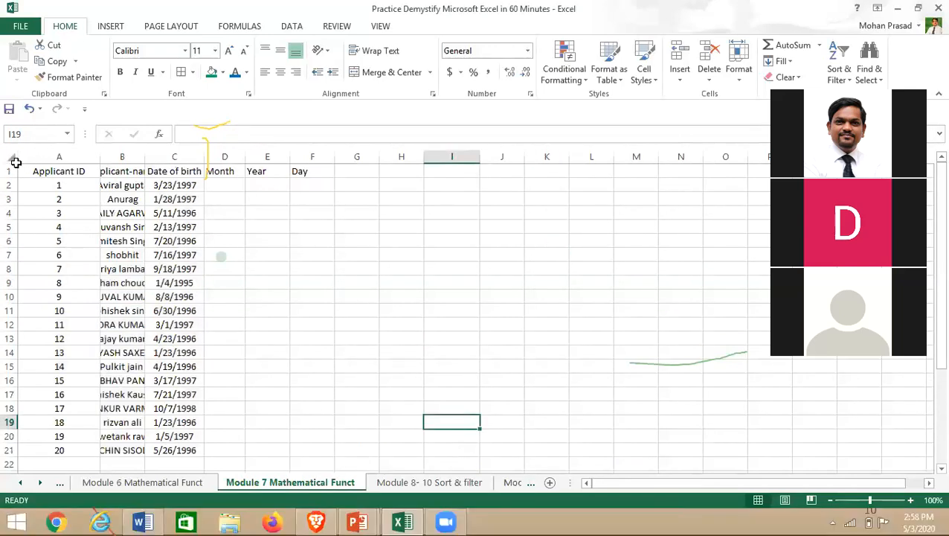
# - Autofit all columns to show full applicant names and bold the header row
pyautogui.click(9, 151)
pyautogui.doubleClick(100, 156)
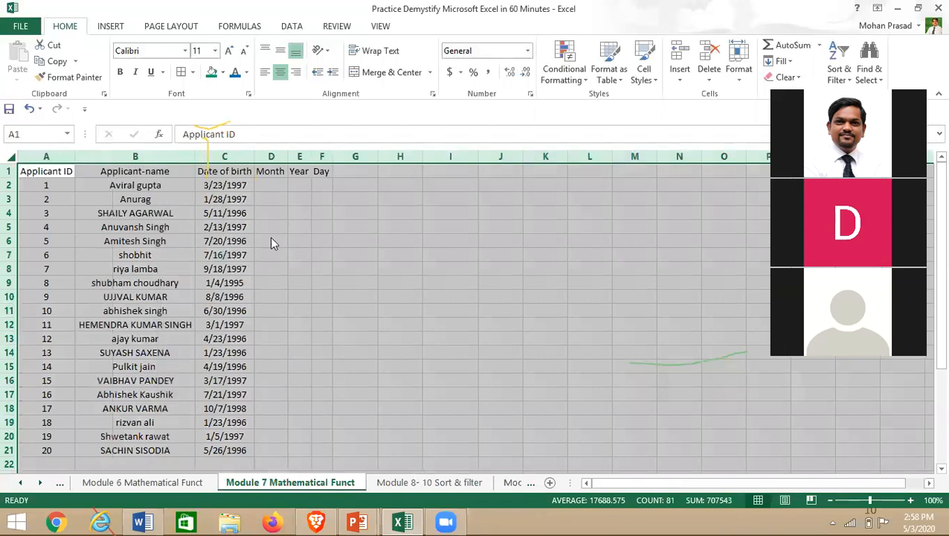
pyautogui.click(55, 170)
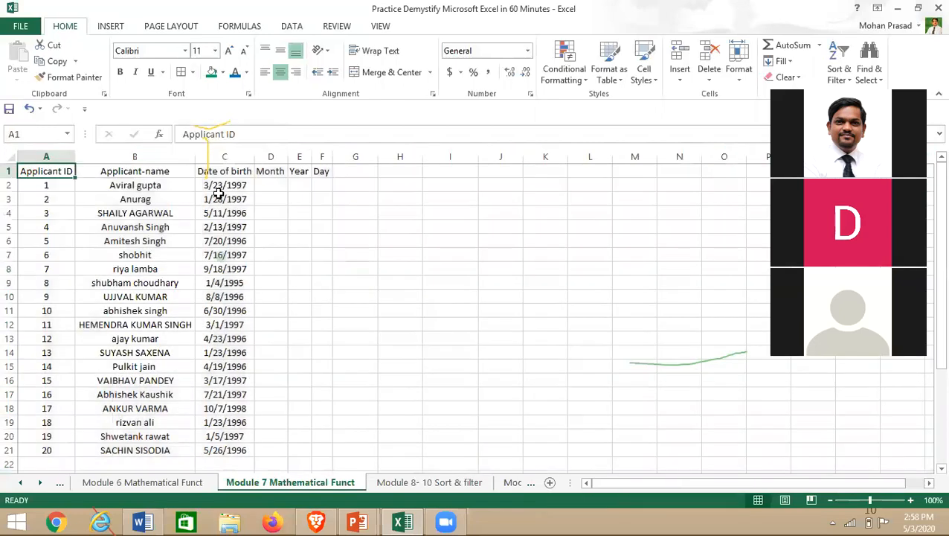
pyautogui.hotkey('ctrl', 'shift', 'Down')
pyautogui.hotkey('shift', 'Right')
pyautogui.hotkey('shift', 'Right')
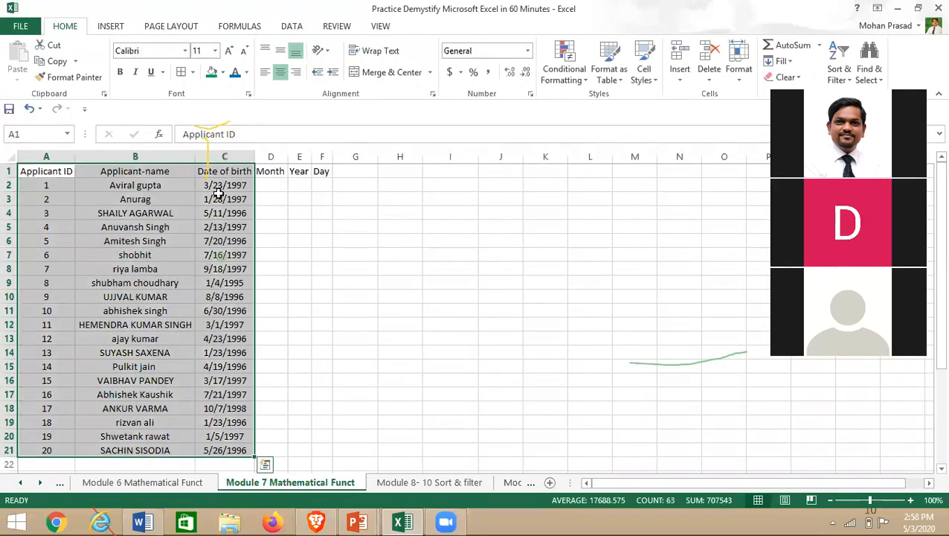
pyautogui.click(22, 171)
pyautogui.hotkey('shift', 'Right')
pyautogui.hotkey('shift', 'Right')
pyautogui.hotkey('shift', 'Right')
pyautogui.hotkey('shift', 'Right')
pyautogui.hotkey('shift', 'Right')
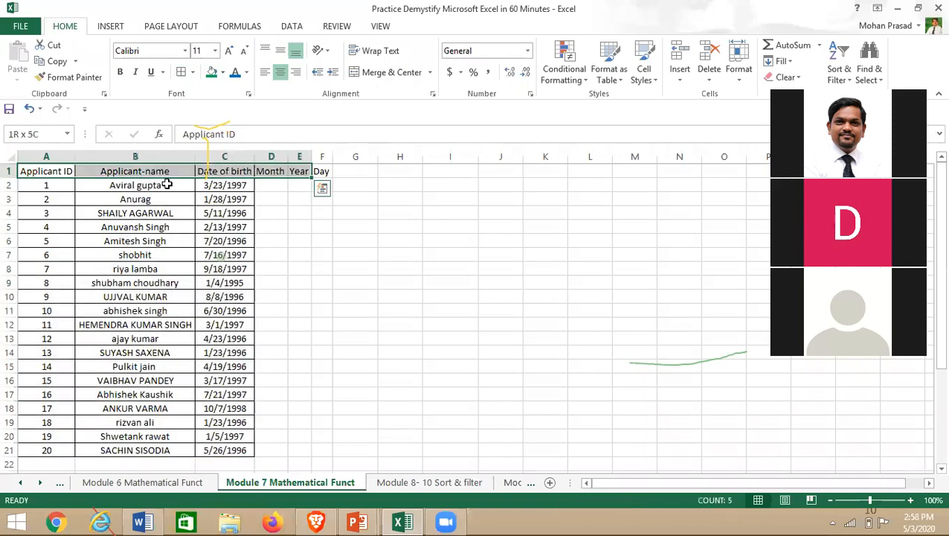
pyautogui.hotkey('ctrl', 'b')
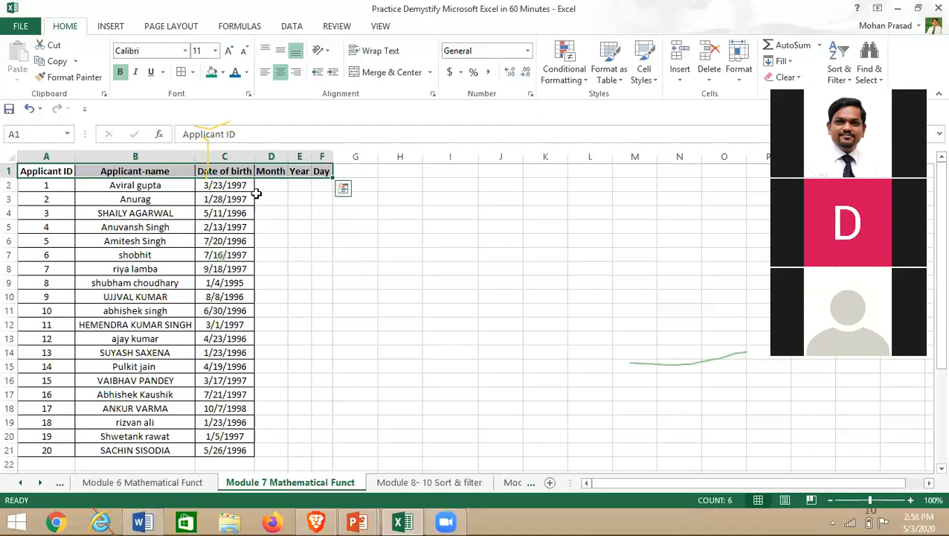
# - Add cell borders to C2 through F21 so the Month, Year and Day columns match the table
pyautogui.click(202, 184)
pyautogui.hotkey('ctrl', 'shift', 'Down')
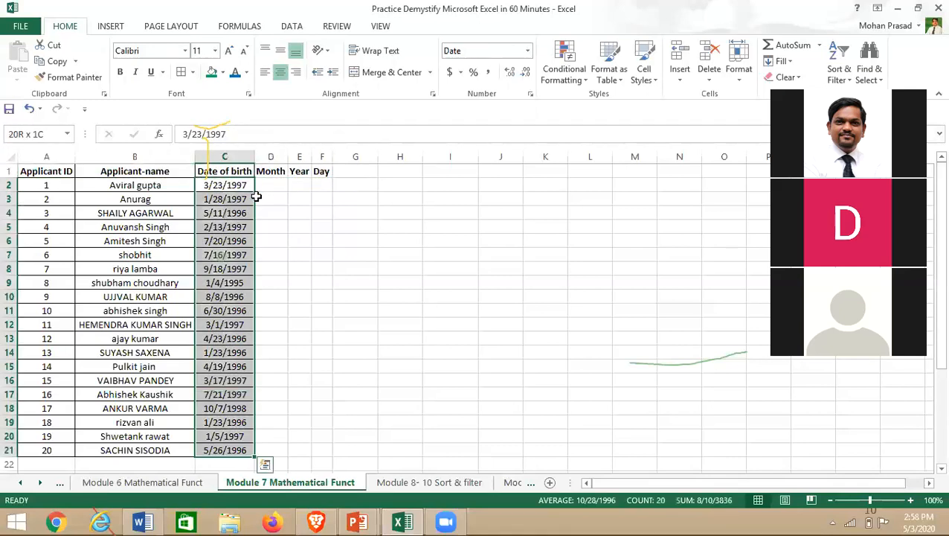
pyautogui.hotkey('shift', 'Right')
pyautogui.hotkey('shift', 'Right')
pyautogui.hotkey('shift', 'Right')
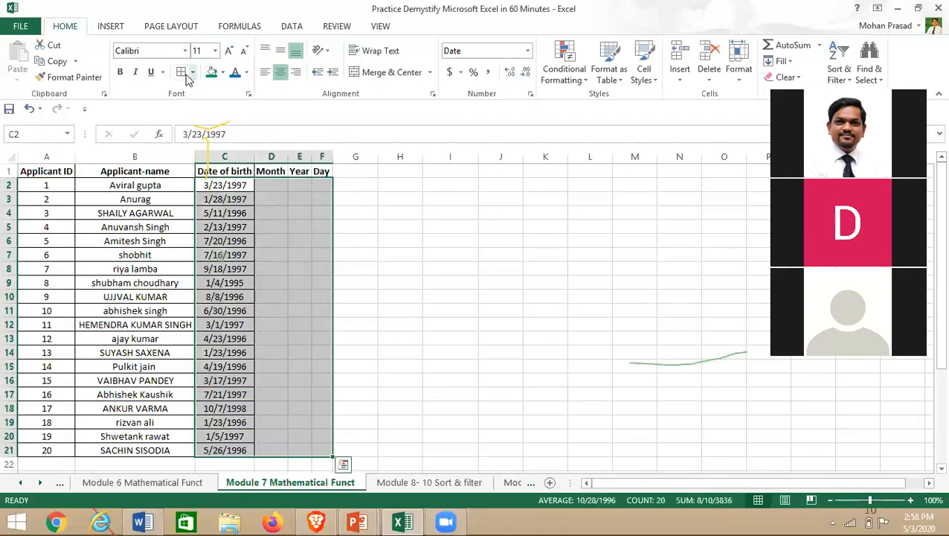
pyautogui.click(487, 213)
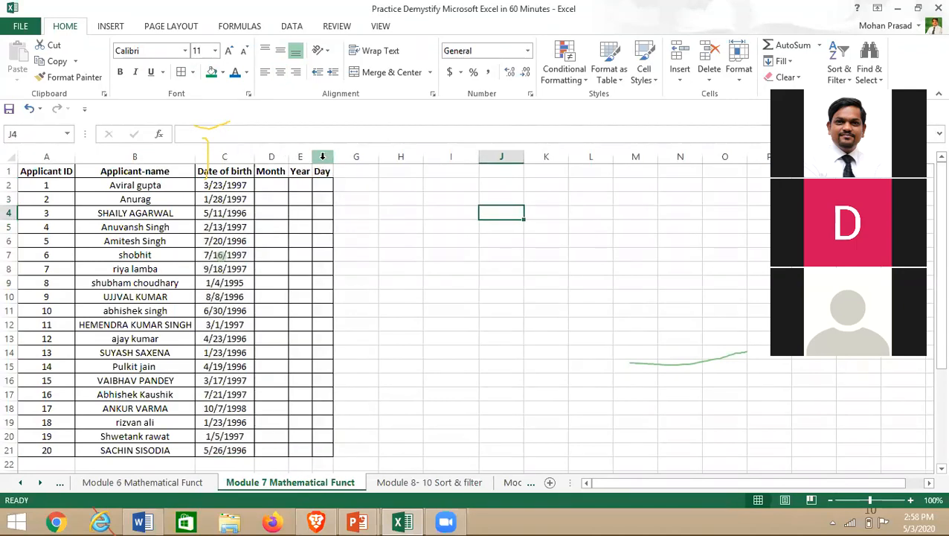
pyautogui.rightClick(312, 157)
# - Format the dates of birth C2:C21 with the long date type, e.g. Sunday, March 23, 1997
pyautogui.click(483, 219)
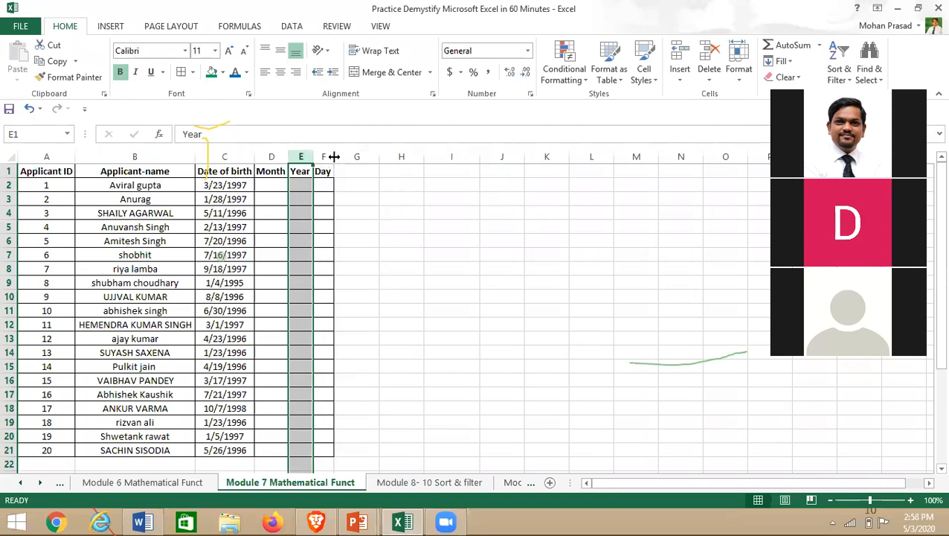
pyautogui.click(275, 186)
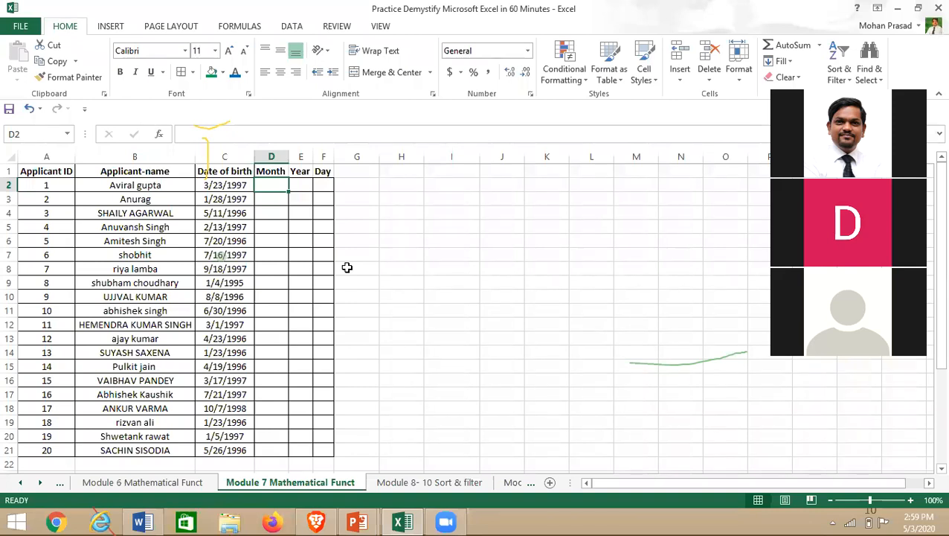
pyautogui.doubleClick(224, 185)
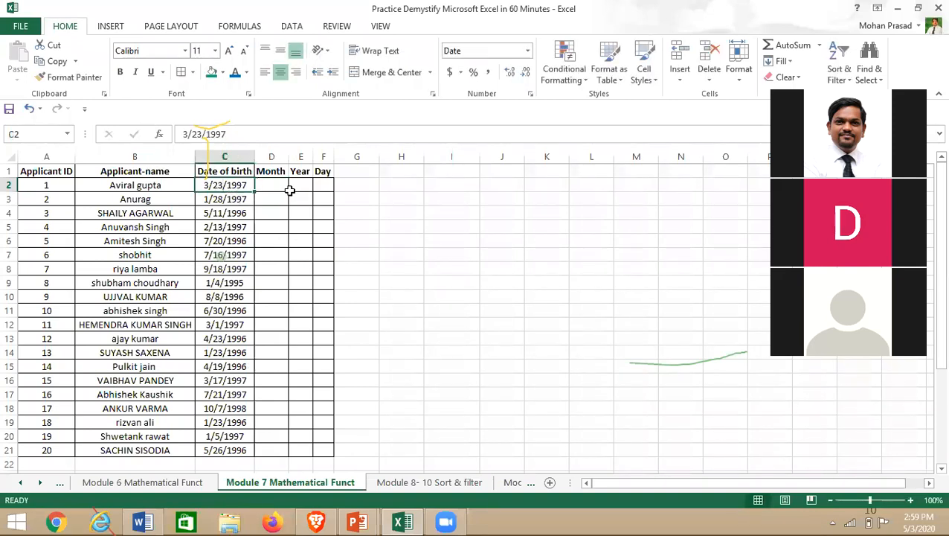
pyautogui.hotkey('ctrl', 'shift', 'Down')
pyautogui.rightClick(222, 212)
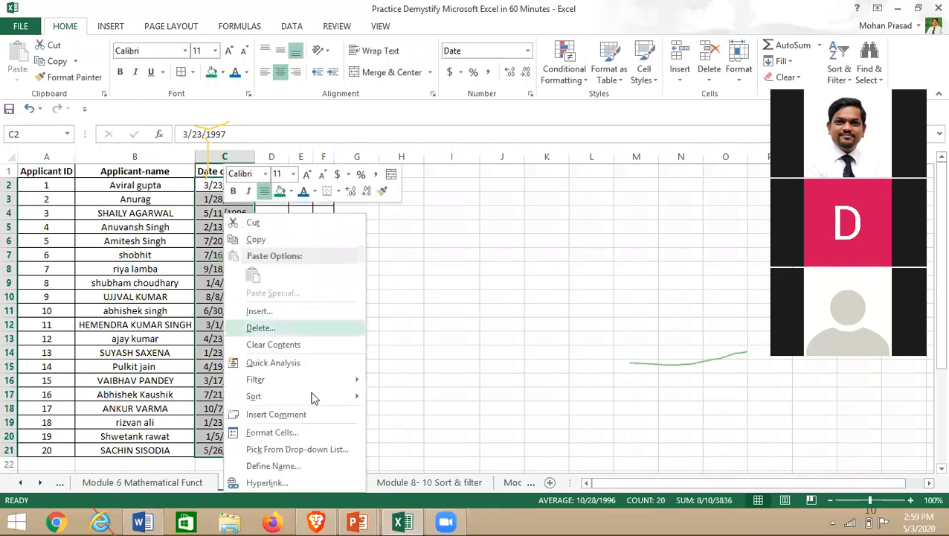
pyautogui.click(292, 434)
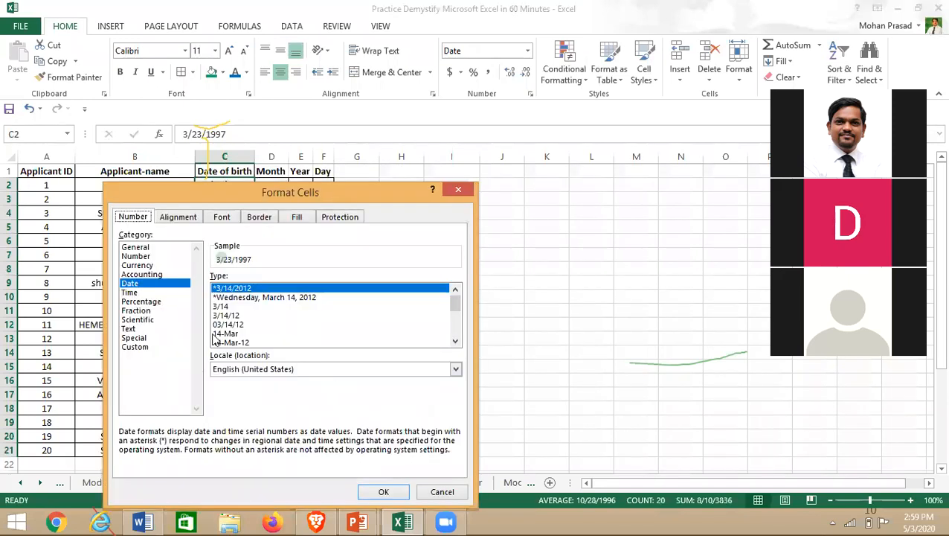
pyautogui.click(245, 298)
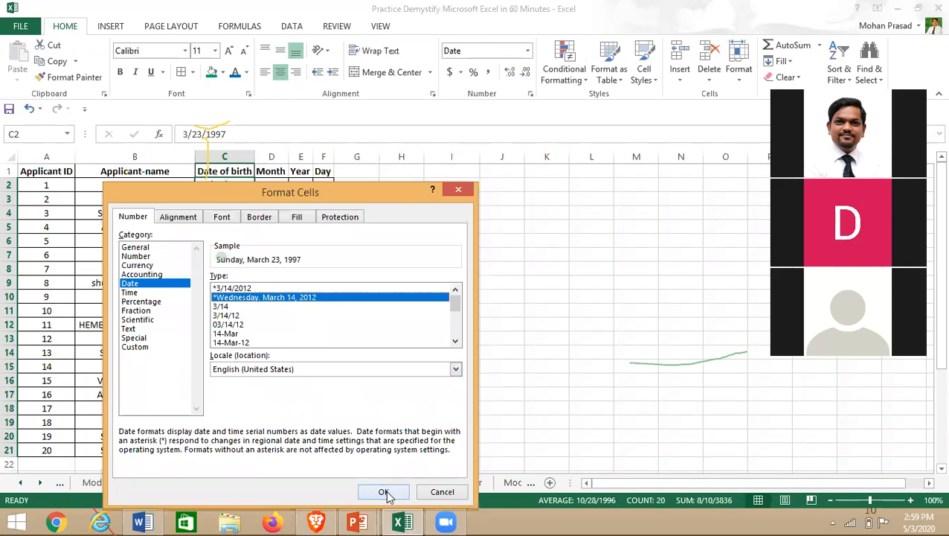
pyautogui.click(383, 492)
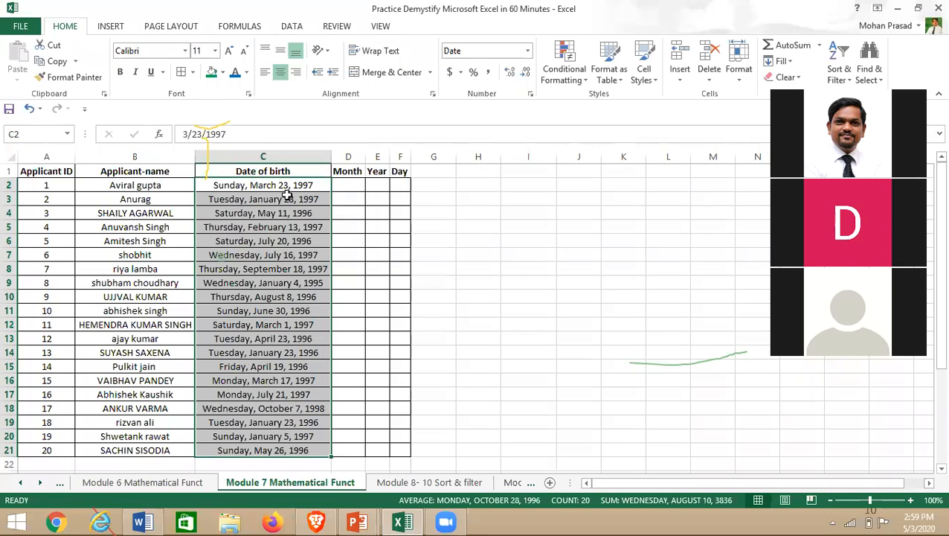
pyautogui.click(344, 188)
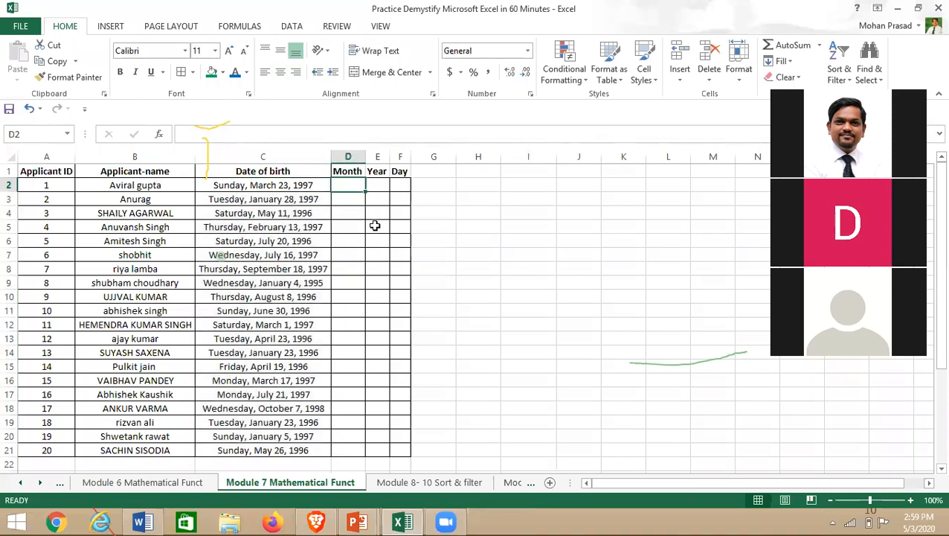
# - Enter =TEXT(C2, "MMM") in D2 and fill it down to D21 for abbreviated birth months
pyautogui.write('=')
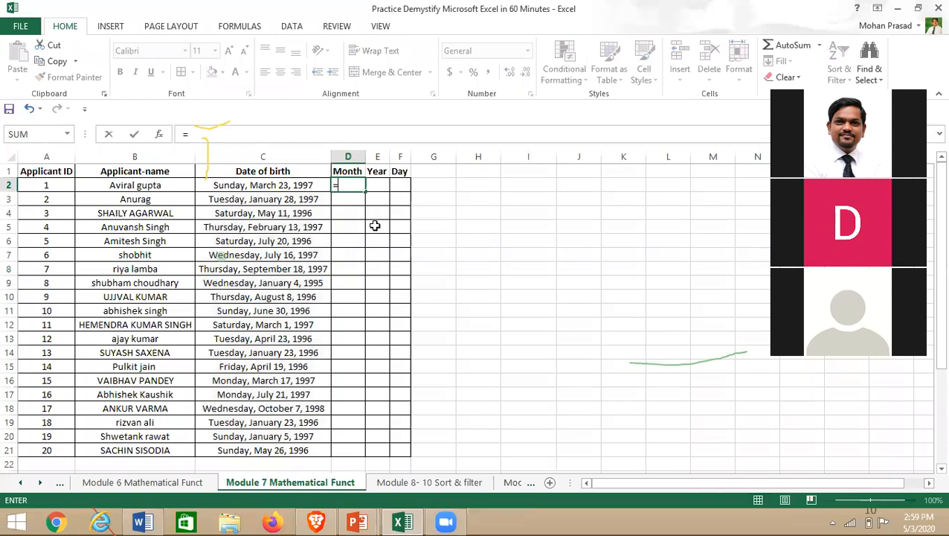
pyautogui.write('test')
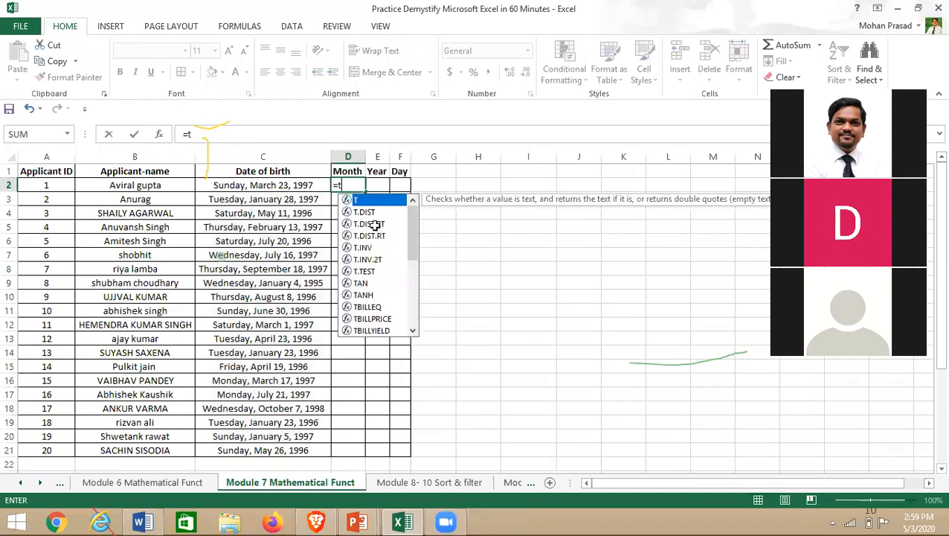
pyautogui.press('BackSpace')
pyautogui.press('BackSpace')
pyautogui.write('x')
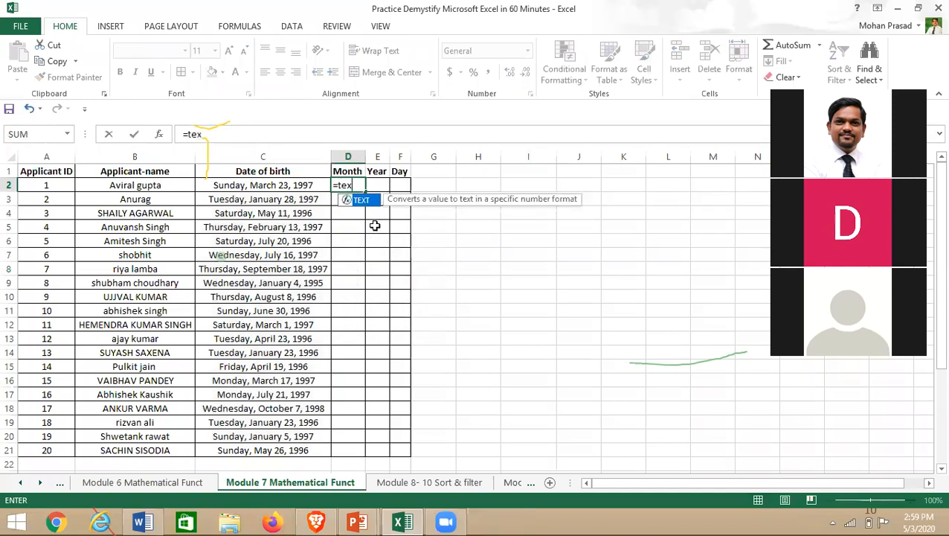
pyautogui.write('t(')
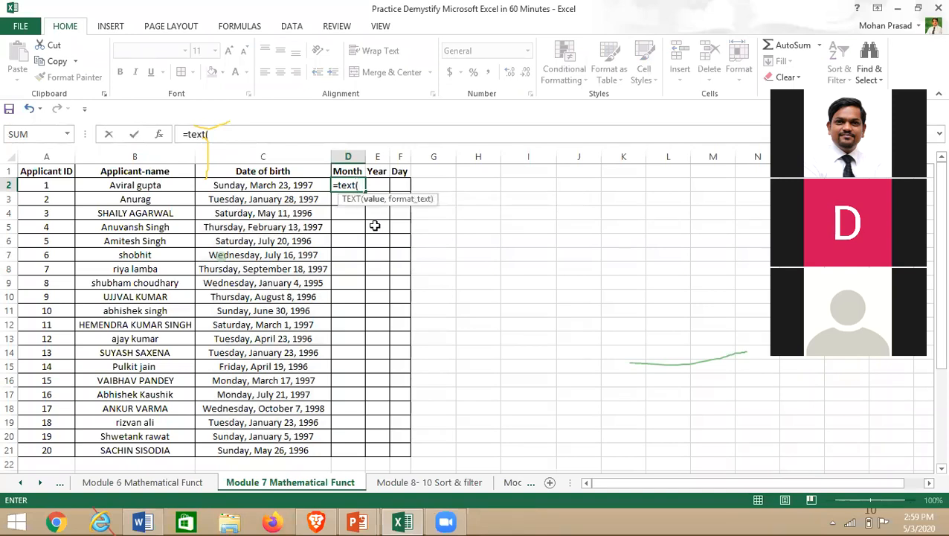
pyautogui.click(264, 188)
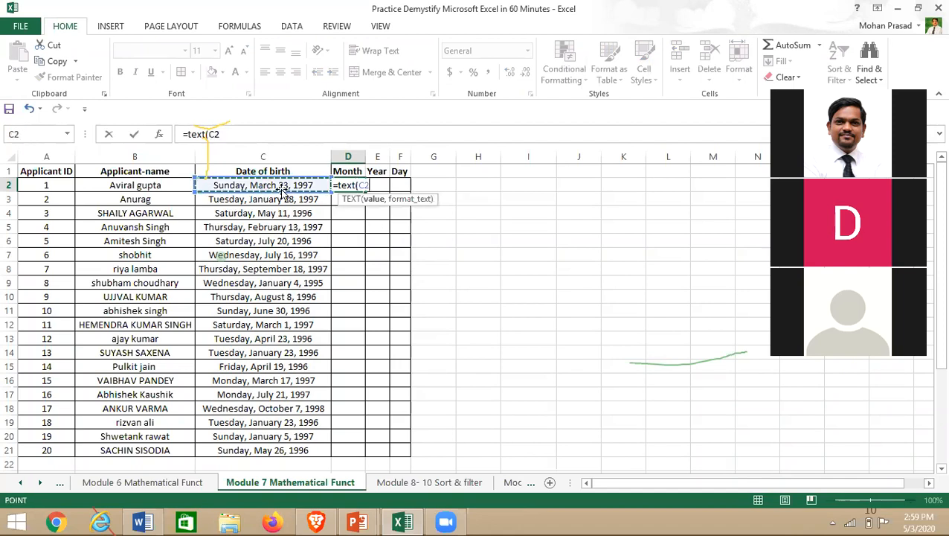
pyautogui.write(',')
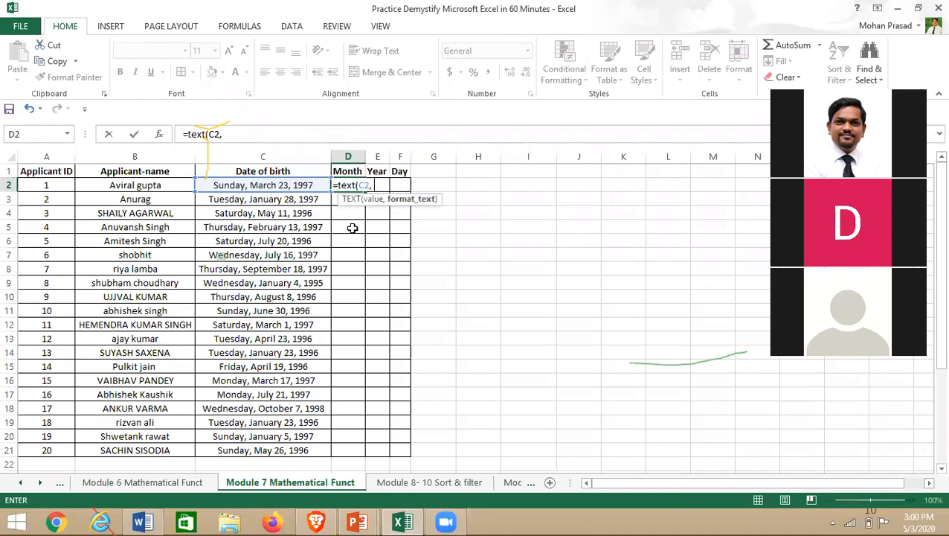
pyautogui.write('"MMM"')
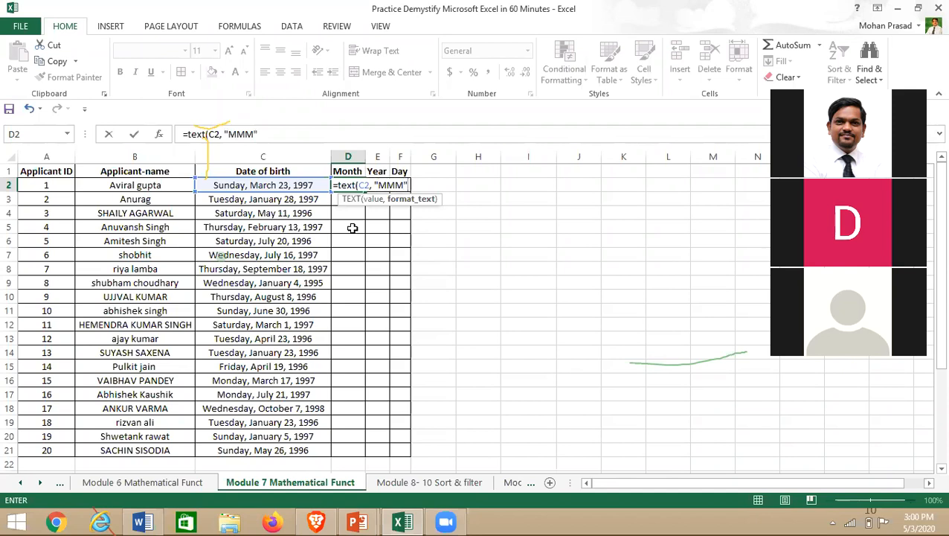
pyautogui.write(')')
pyautogui.press('Return')
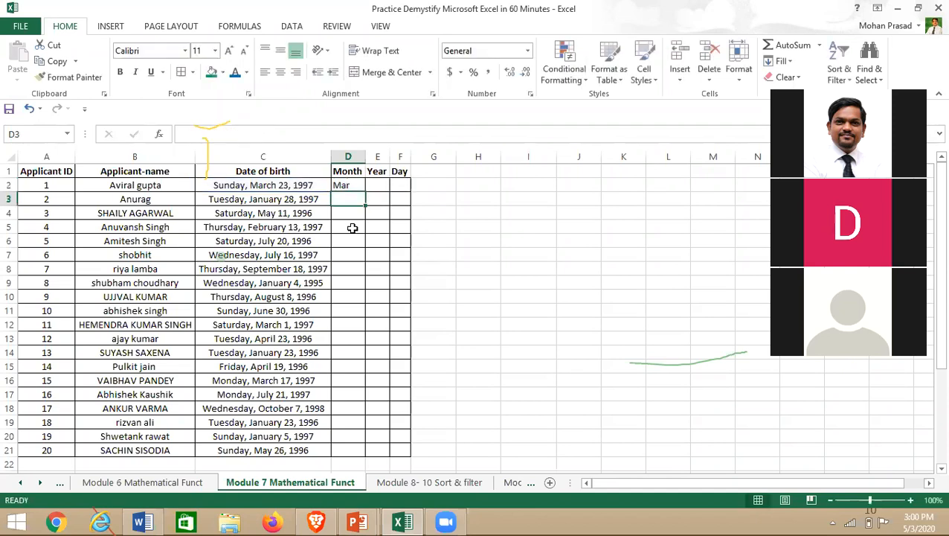
pyautogui.click(343, 186)
pyautogui.moveTo(365, 190); pyautogui.dragTo(365, 456)
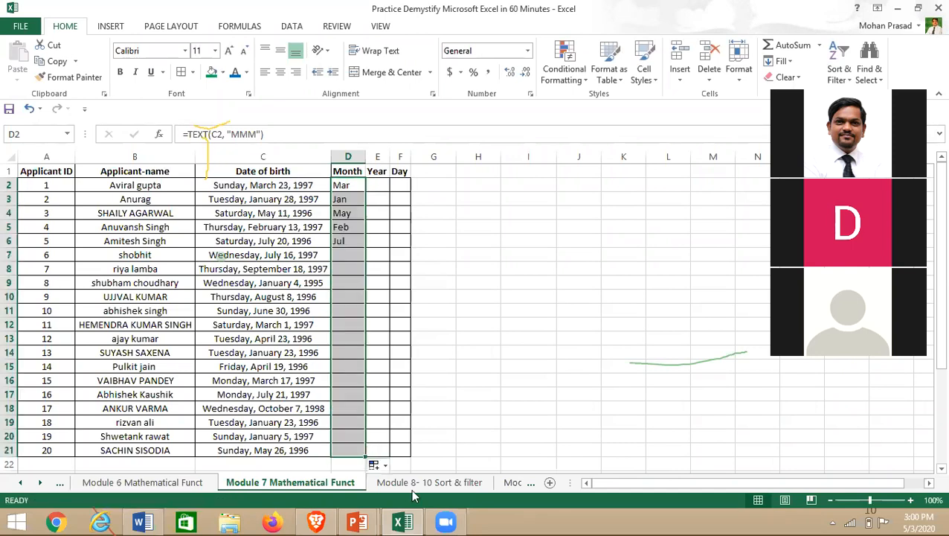
pyautogui.doubleClick(346, 184)
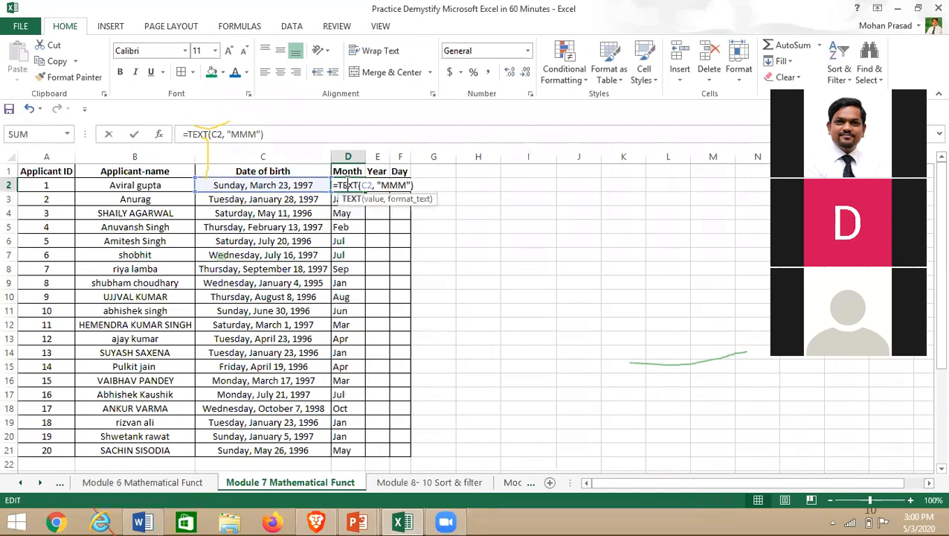
# - Change D2's formula to =TEXT(C2,"MMMM") so it shows the full month name
pyautogui.click(619, 298)
pyautogui.click(348, 185)
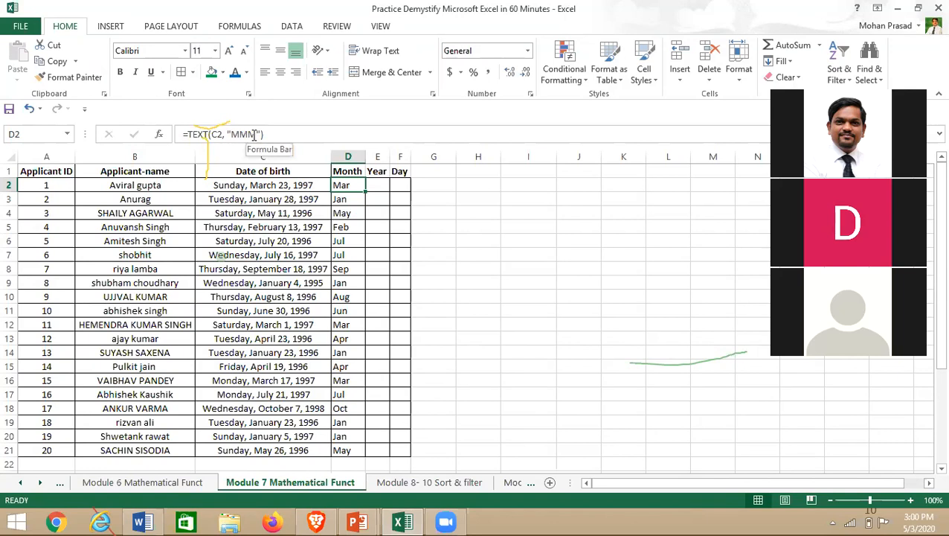
pyautogui.click(255, 134)
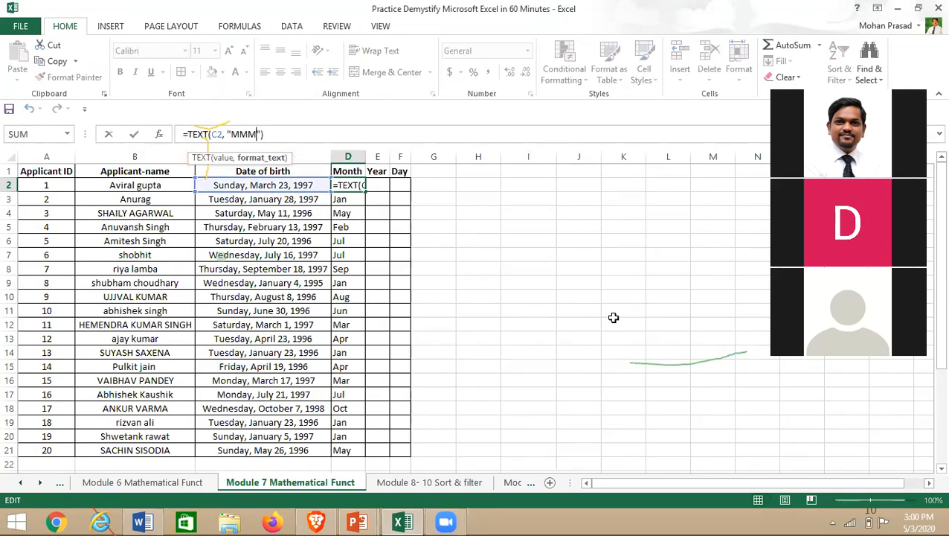
pyautogui.write('M')
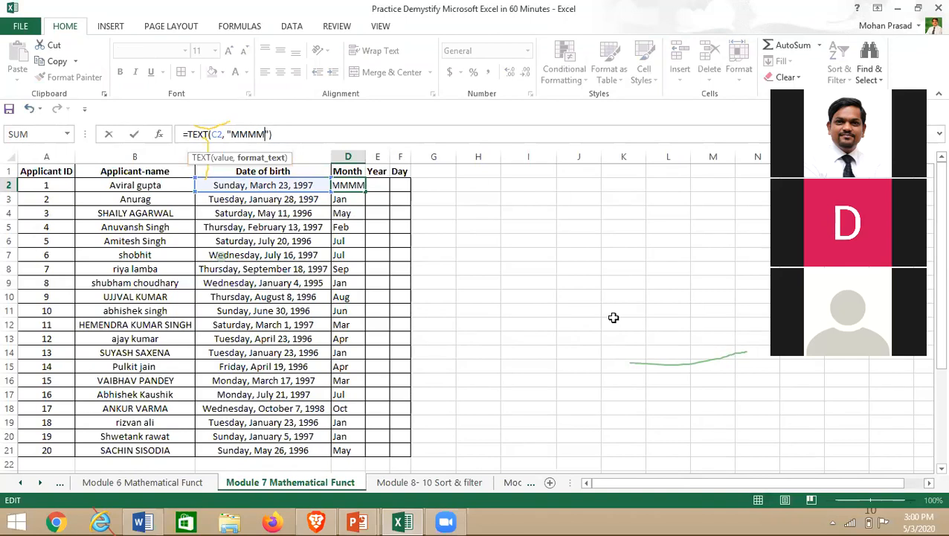
pyautogui.press('Return')
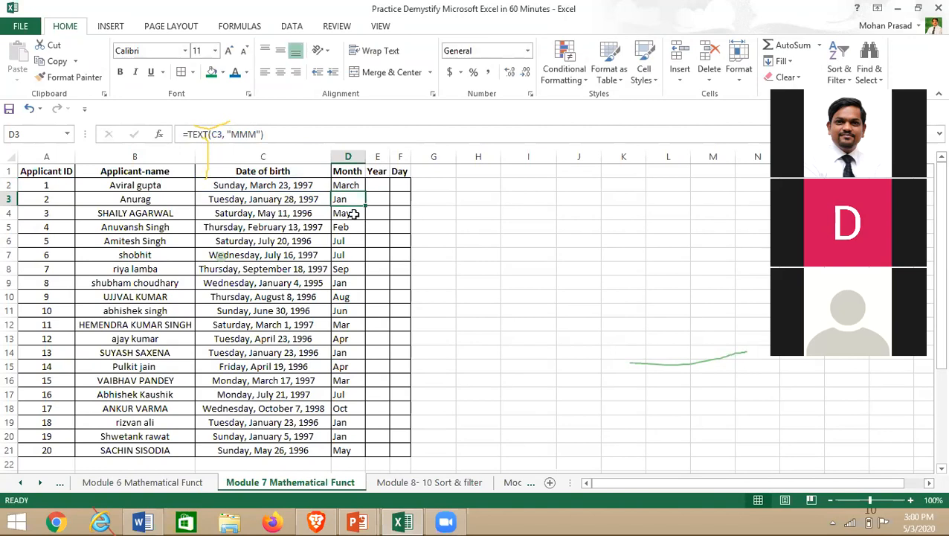
# - Fill the month formula down to D21 and autofit column D to fit September
pyautogui.click(347, 185)
pyautogui.doubleClick(365, 192)
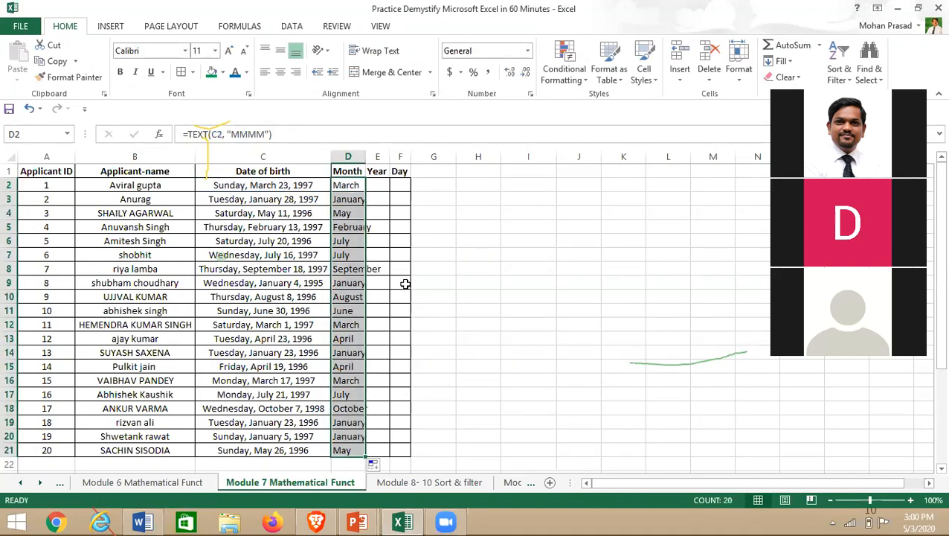
pyautogui.doubleClick(365, 156)
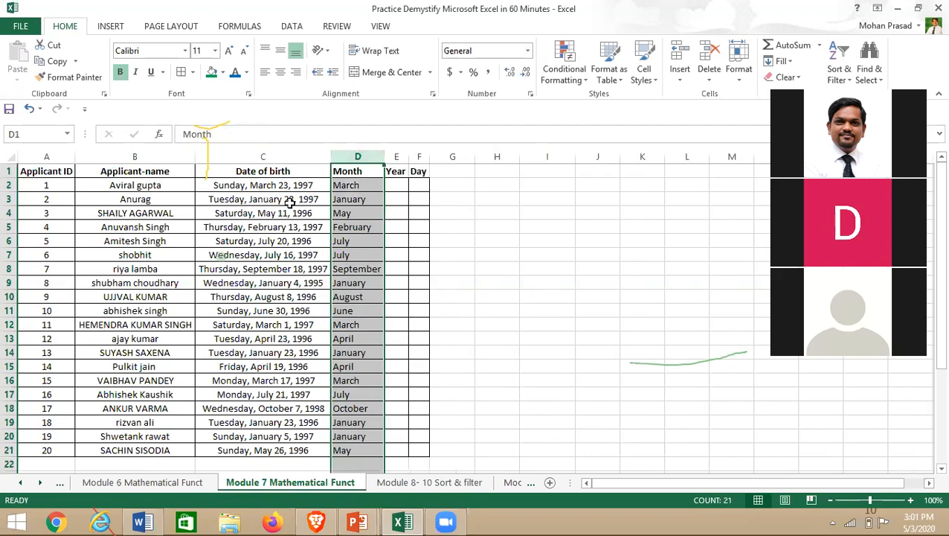
pyautogui.click(492, 211)
pyautogui.doubleClick(409, 155)
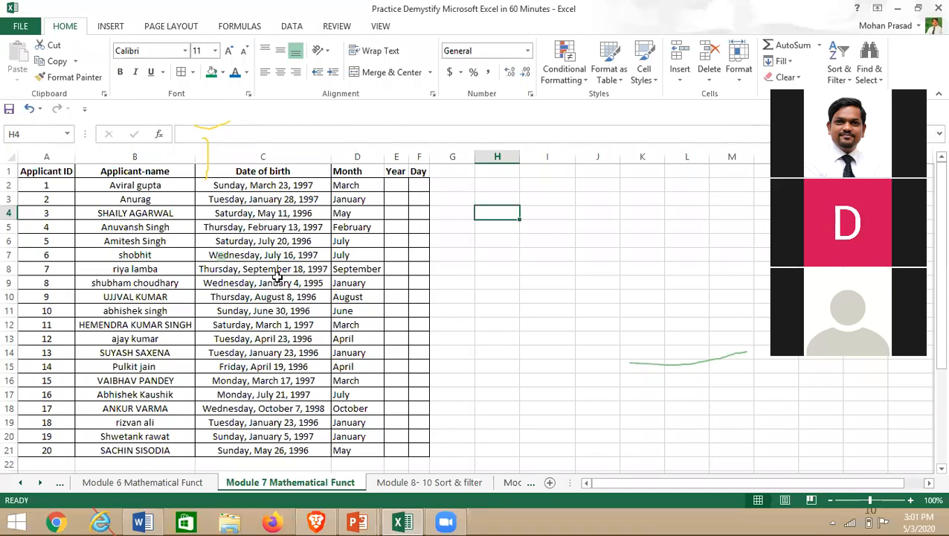
# - Enter =TEXT(C2,"YYYY") in E2 to extract the birth year
pyautogui.click(395, 185)
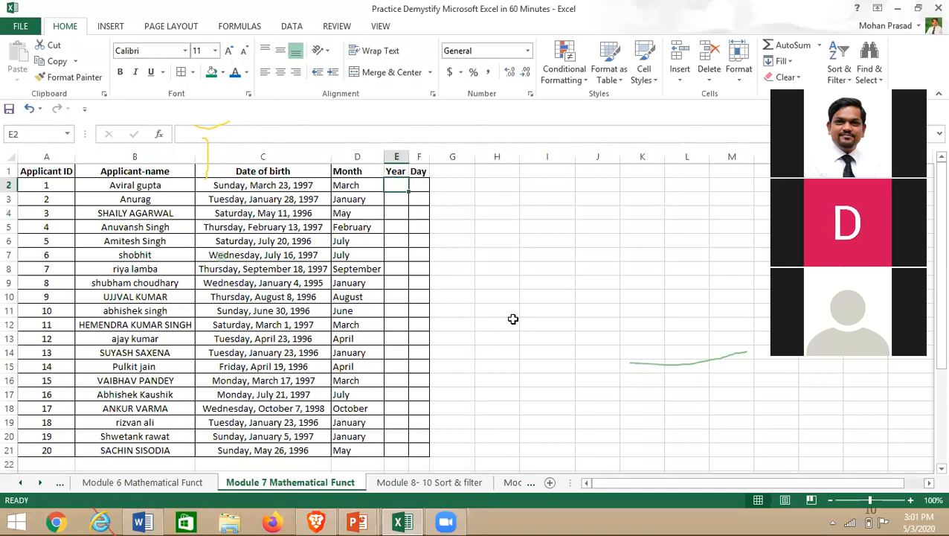
pyautogui.write('=t')
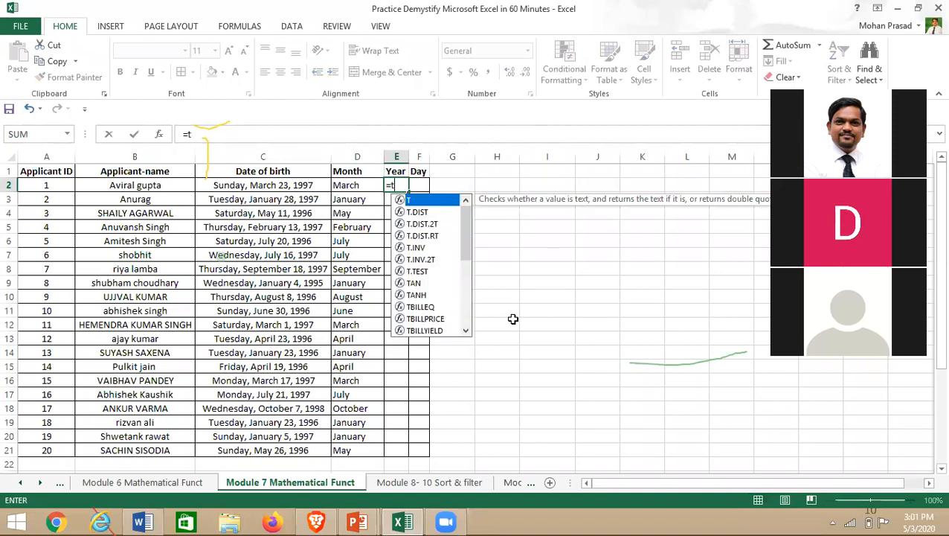
pyautogui.write('ext')
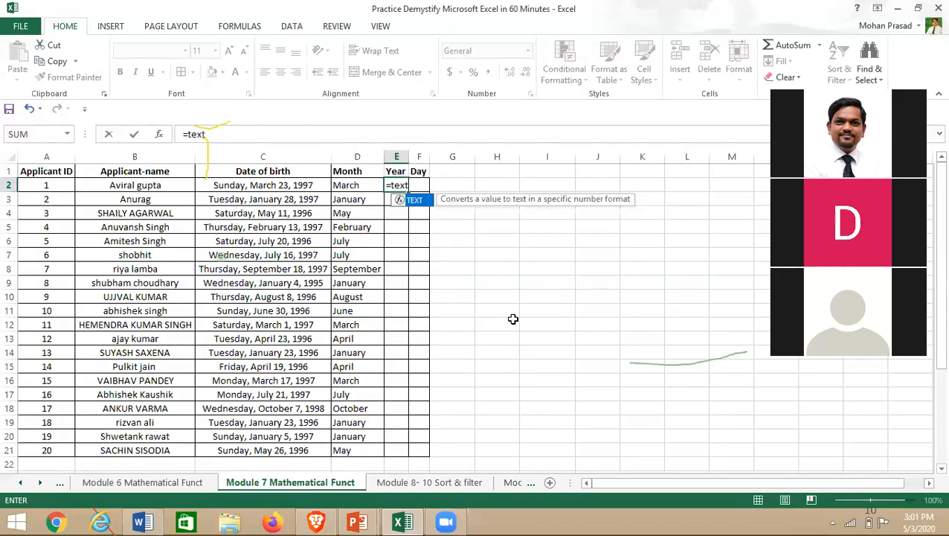
pyautogui.write('(')
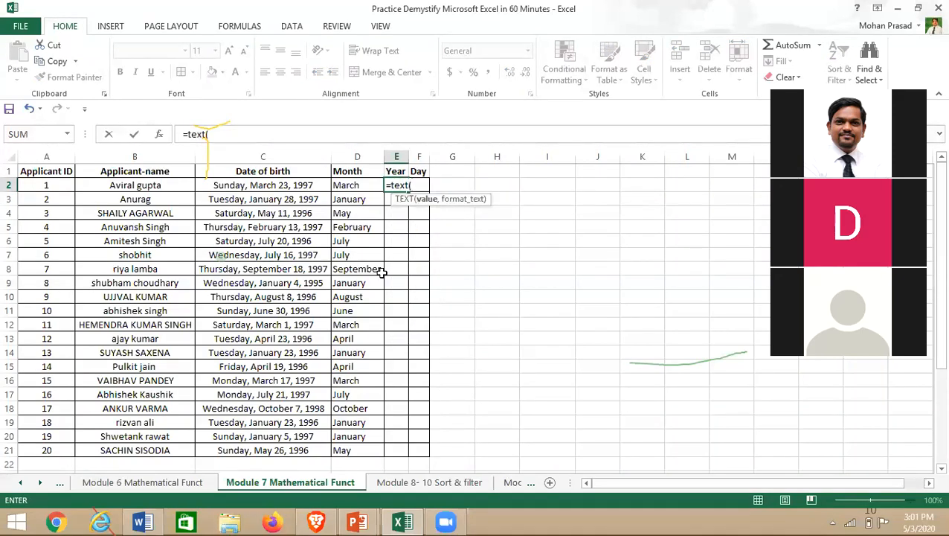
pyautogui.click(257, 189)
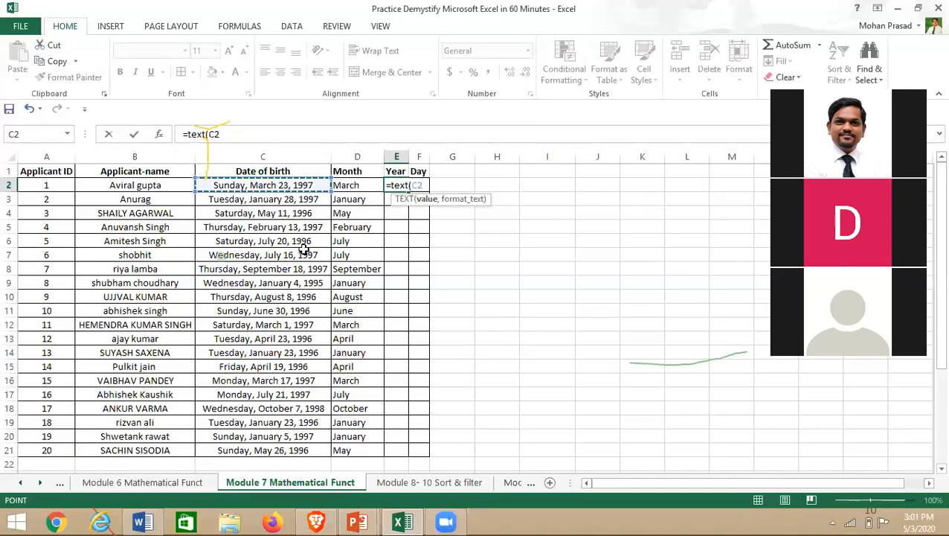
pyautogui.write(',')
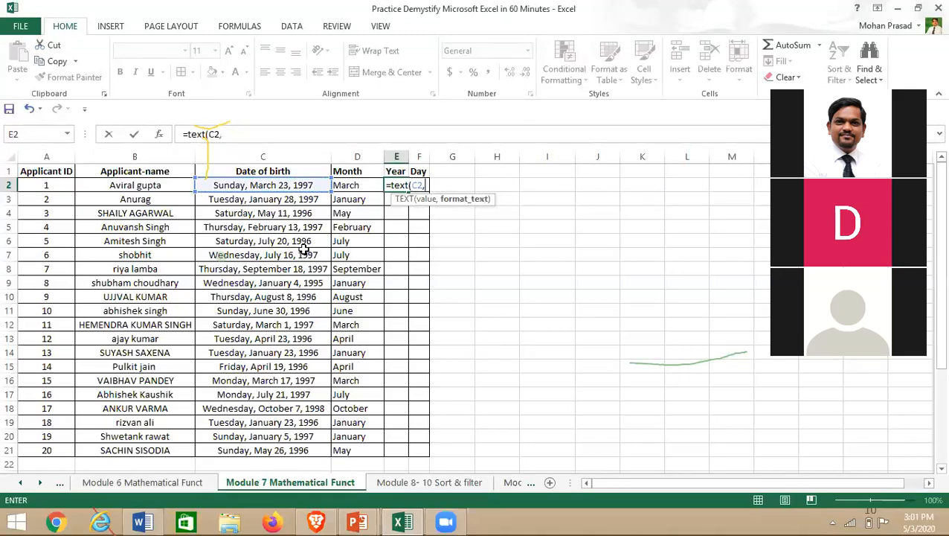
pyautogui.write('"')
pyautogui.write('YYYY")')
pyautogui.press('Return')
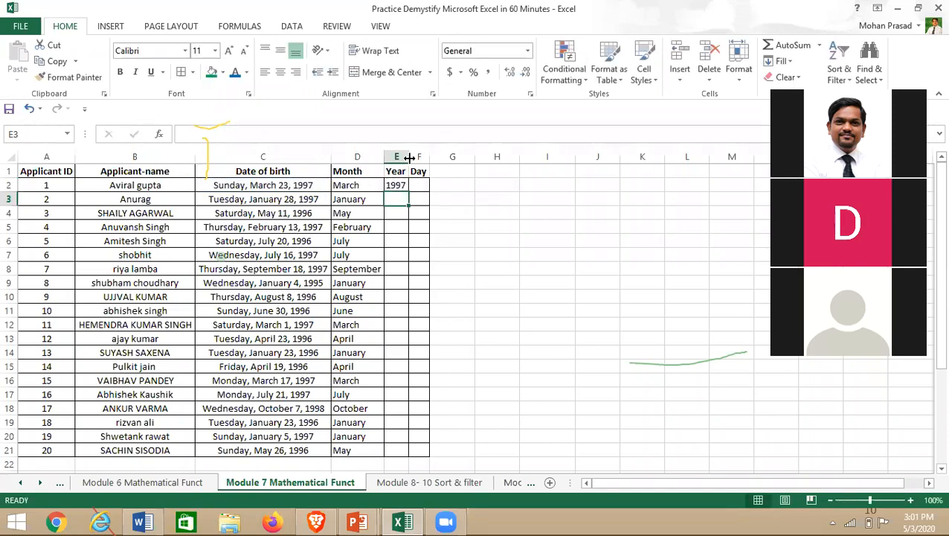
# - Copy the year formula down the Year column to E21
pyautogui.click(404, 186)
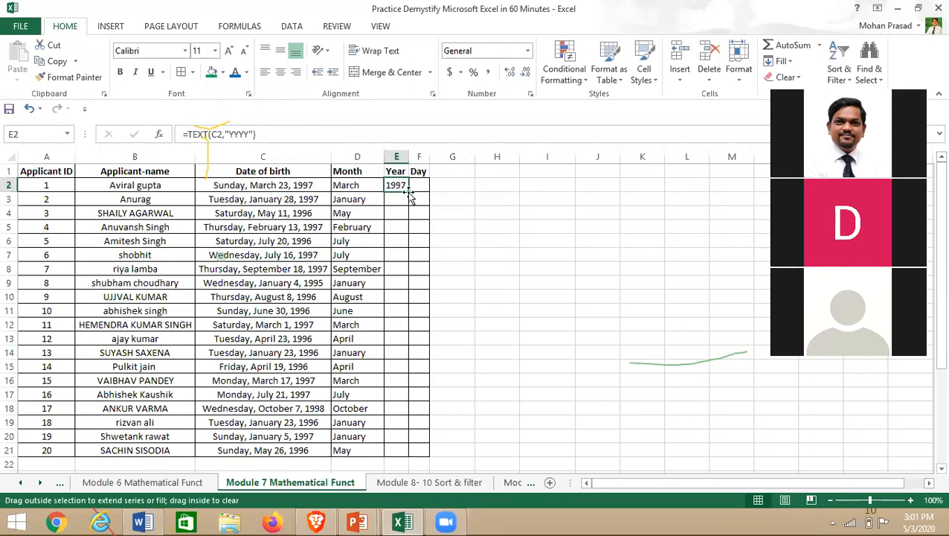
pyautogui.doubleClick(408, 191)
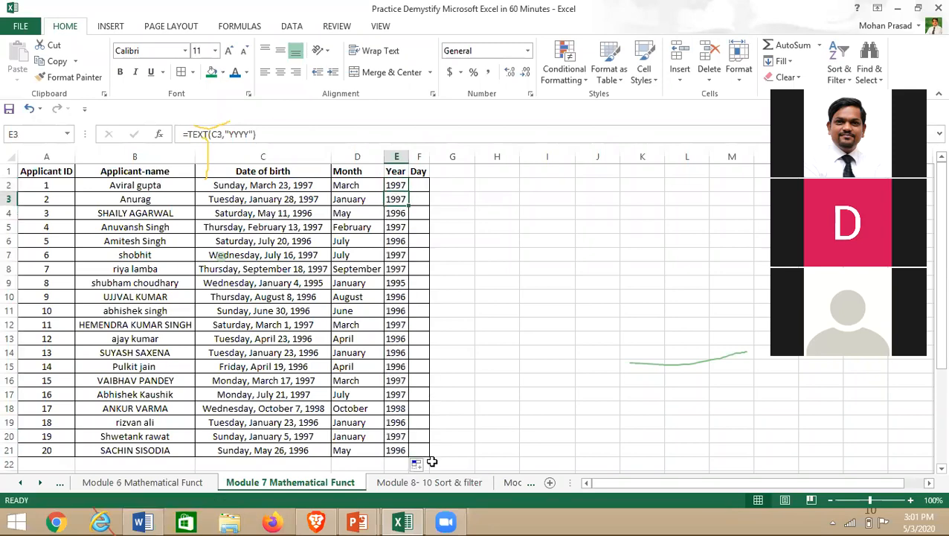
pyautogui.scroll(-5, 471, 302)
pyautogui.click(470, 301)
pyautogui.scroll(4, 471, 225)
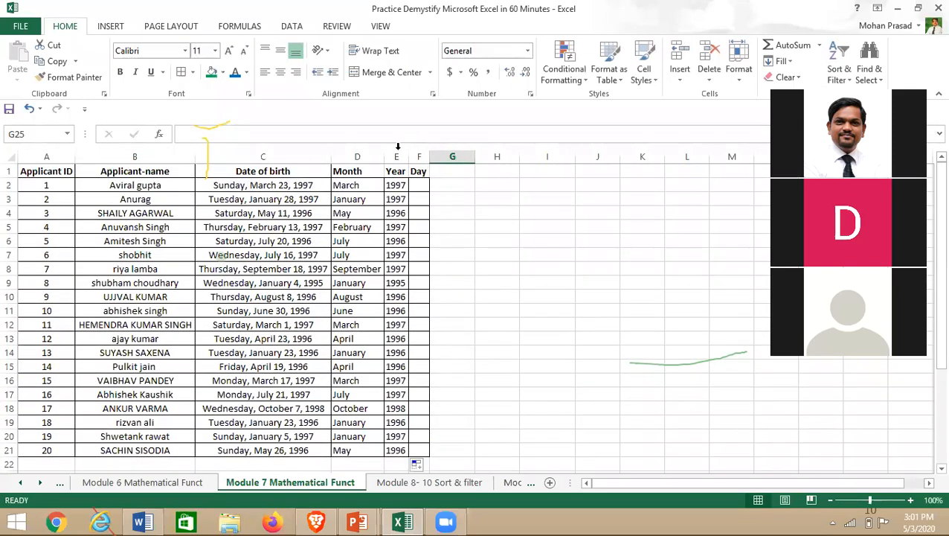
pyautogui.click(415, 188)
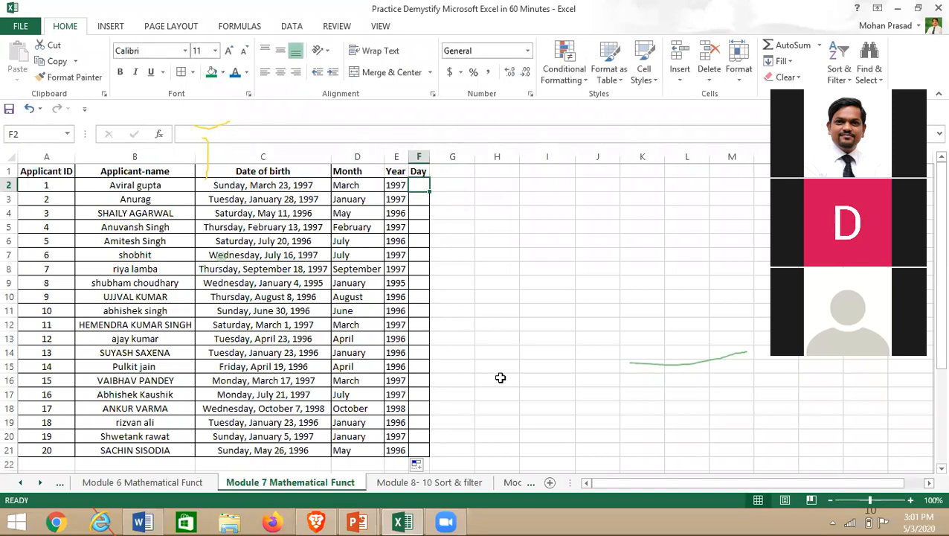
# - Enter =TEXT(C2,"DDD") in F2 and copy it down to F21
pyautogui.write('=text(')
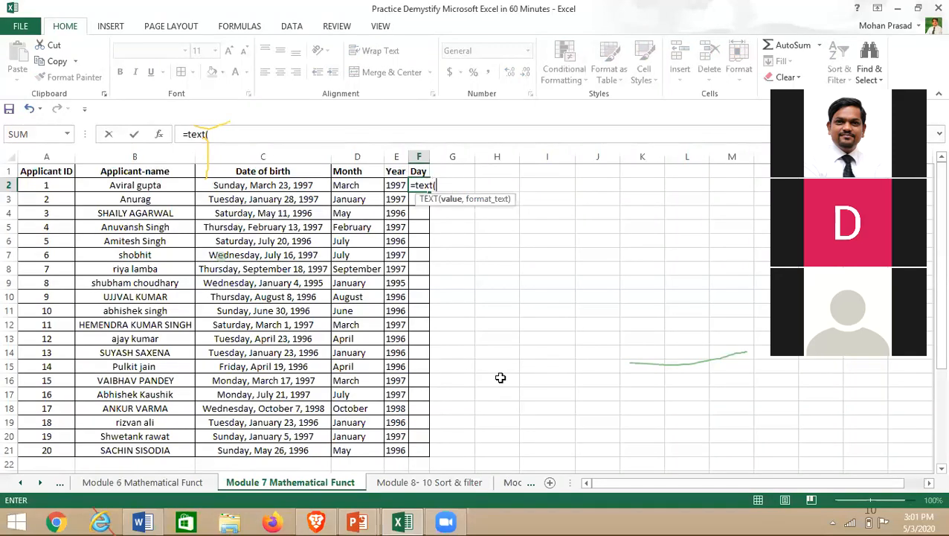
pyautogui.press('Left')
pyautogui.press('Left')
pyautogui.press('Left')
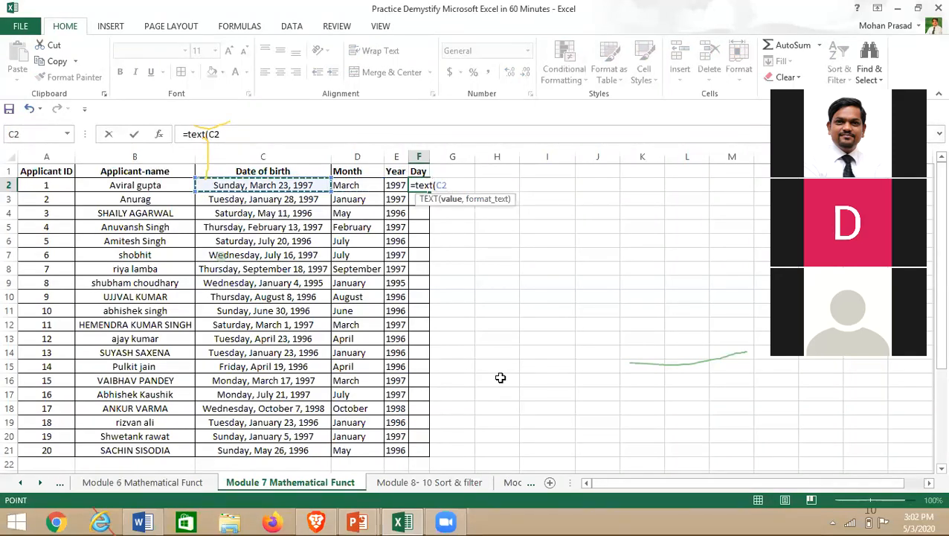
pyautogui.write(',"')
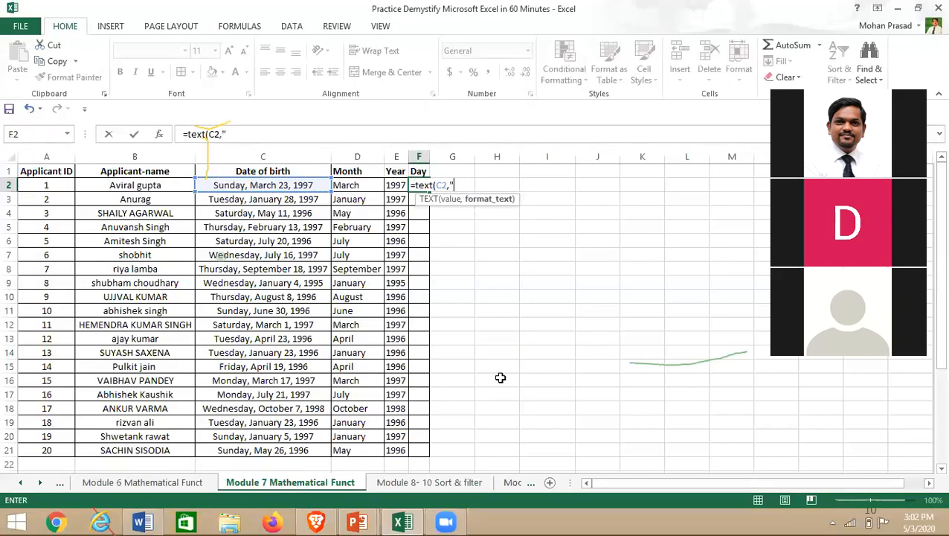
pyautogui.write('DDD)')
pyautogui.press('Return')
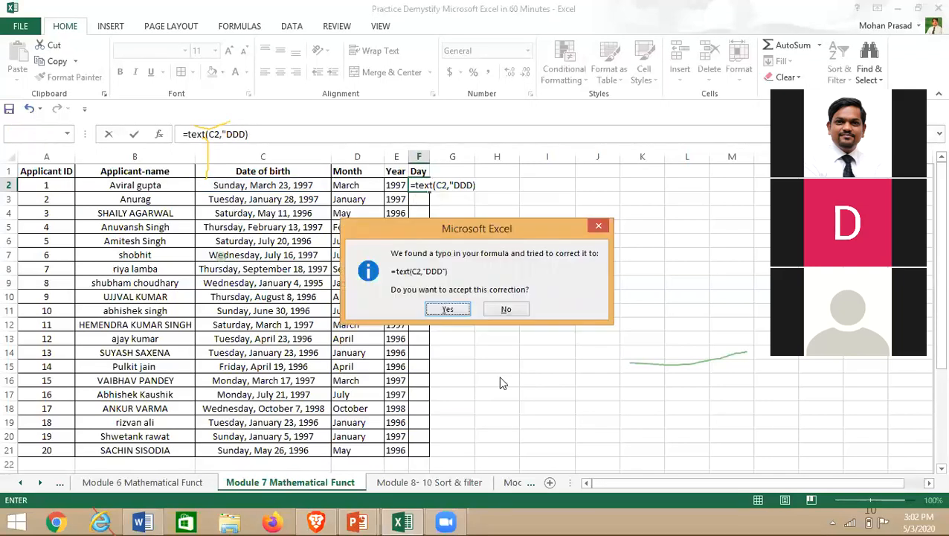
pyautogui.click(449, 310)
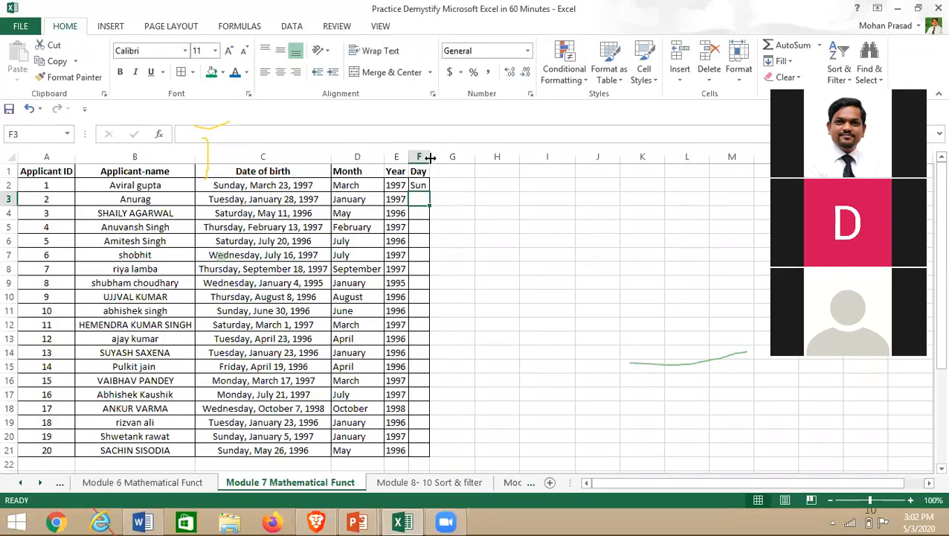
pyautogui.click(420, 188)
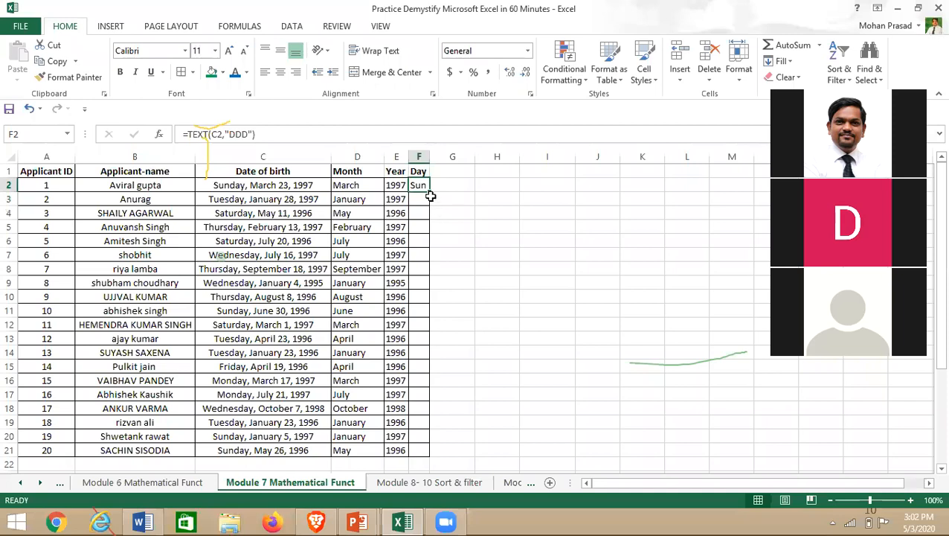
pyautogui.moveTo(430, 192); pyautogui.dragTo(434, 455)
# - Change the day format to "DDDD" for full weekday names, refill to F21, and autofit column F
pyautogui.click(429, 187)
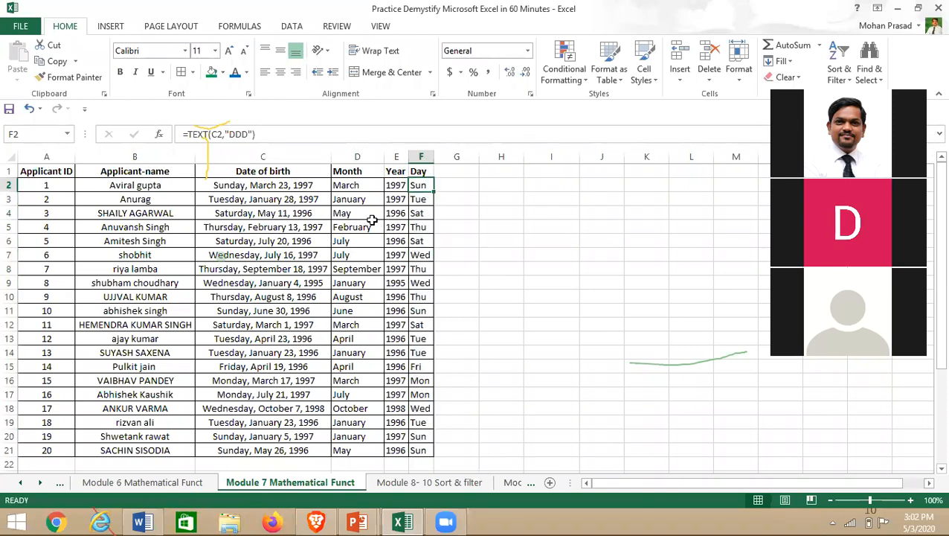
pyautogui.click(248, 134)
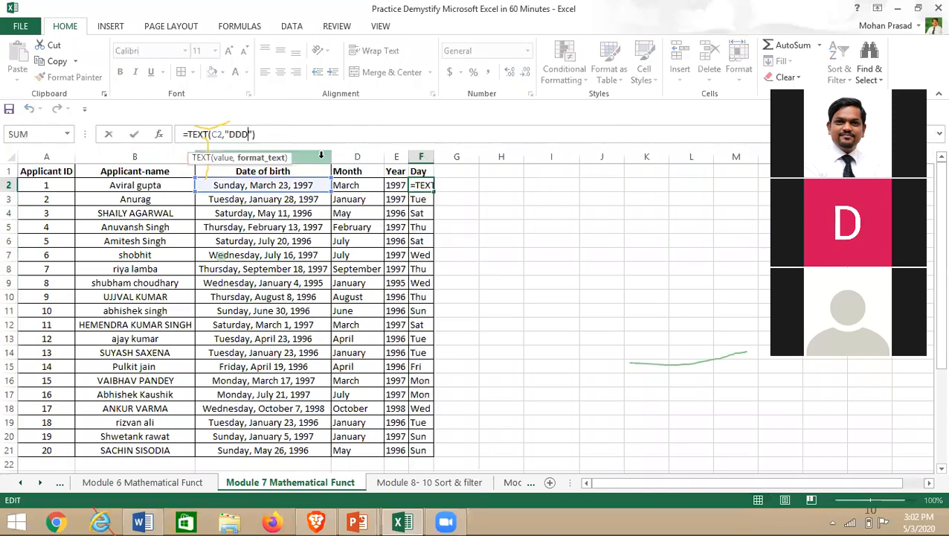
pyautogui.write('D')
pyautogui.press('Return')
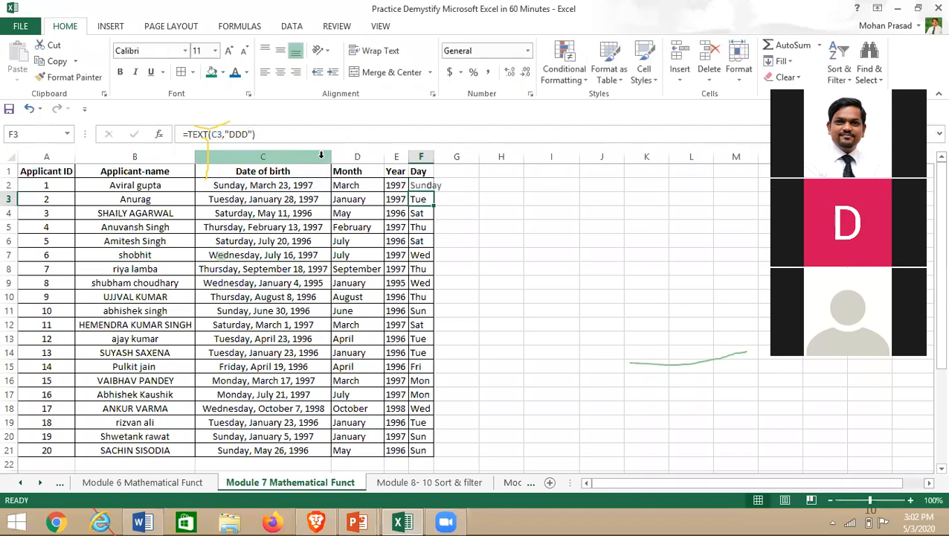
pyautogui.doubleClick(434, 157)
pyautogui.moveTo(433, 186); pyautogui.dragTo(454, 456)
pyautogui.click(436, 187)
pyautogui.click(455, 450)
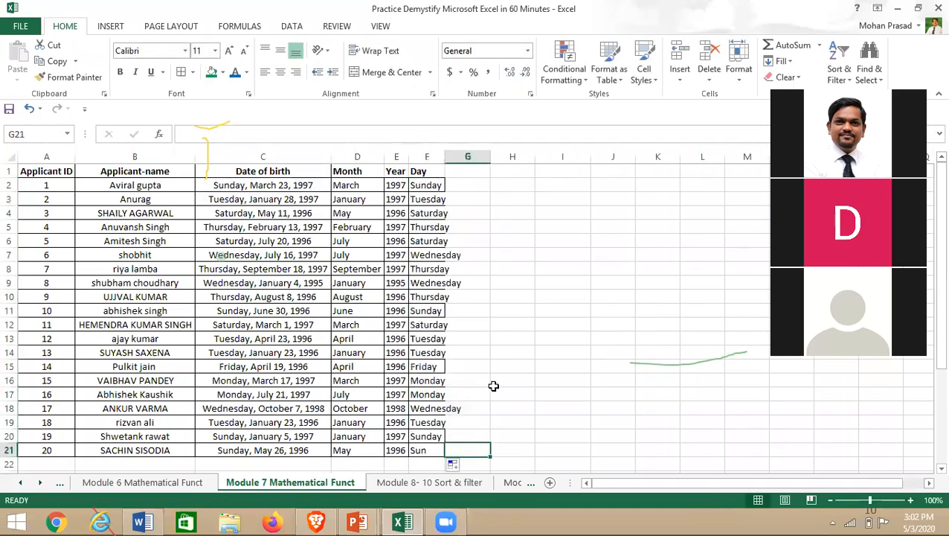
pyautogui.doubleClick(447, 160)
pyautogui.click(447, 160)
pyautogui.doubleClick(523, 243)
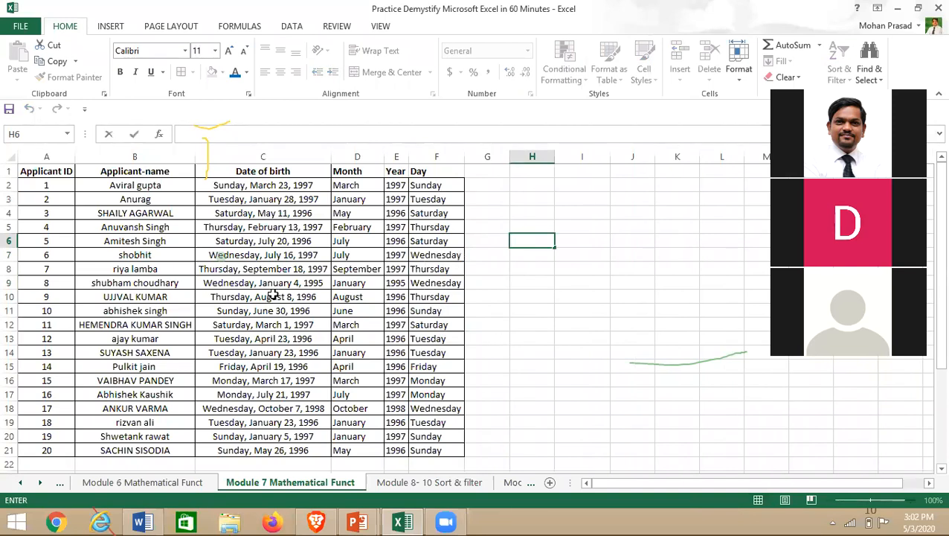
pyautogui.scroll(-2, 283, 335)
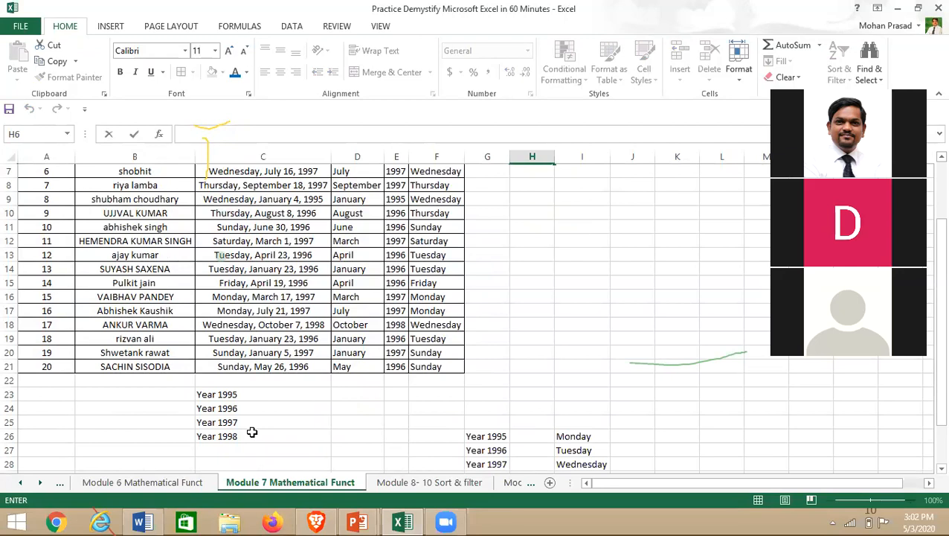
pyautogui.click(363, 394)
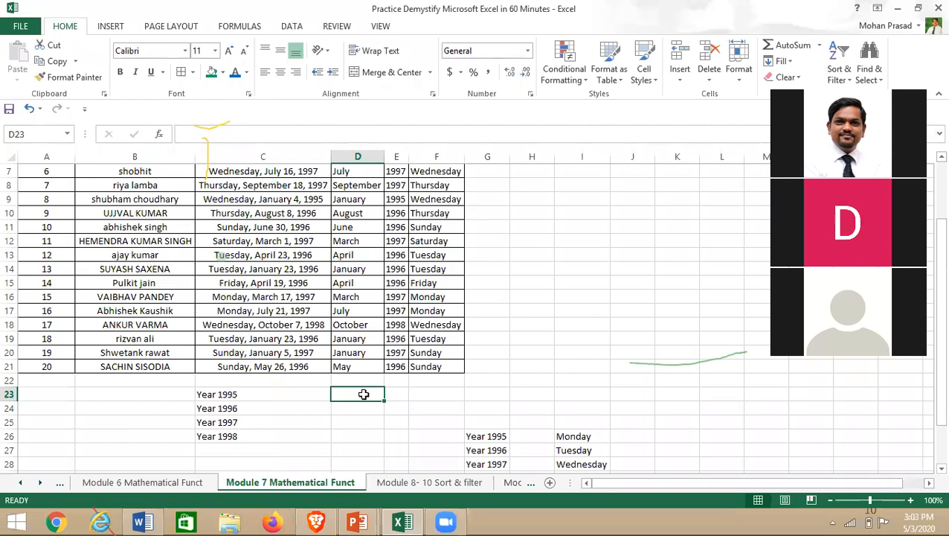
# - Enter =COUNT(D2:D21) in D23 beside the Year 1995 label
pyautogui.write('=')
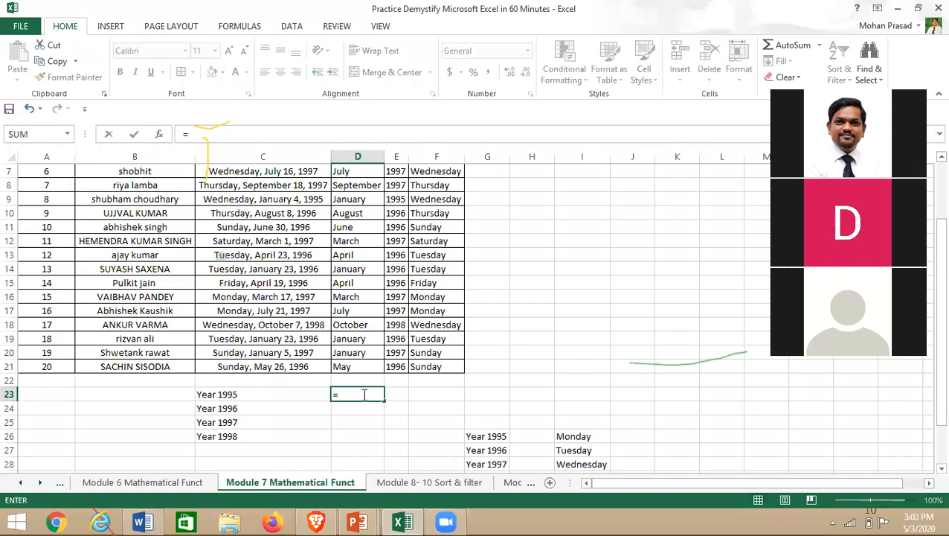
pyautogui.write('c')
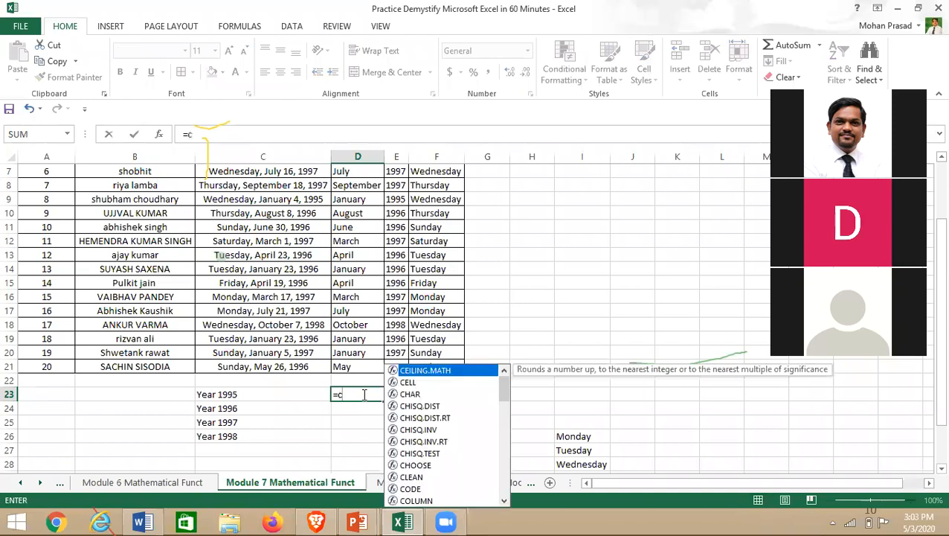
pyautogui.write('ount')
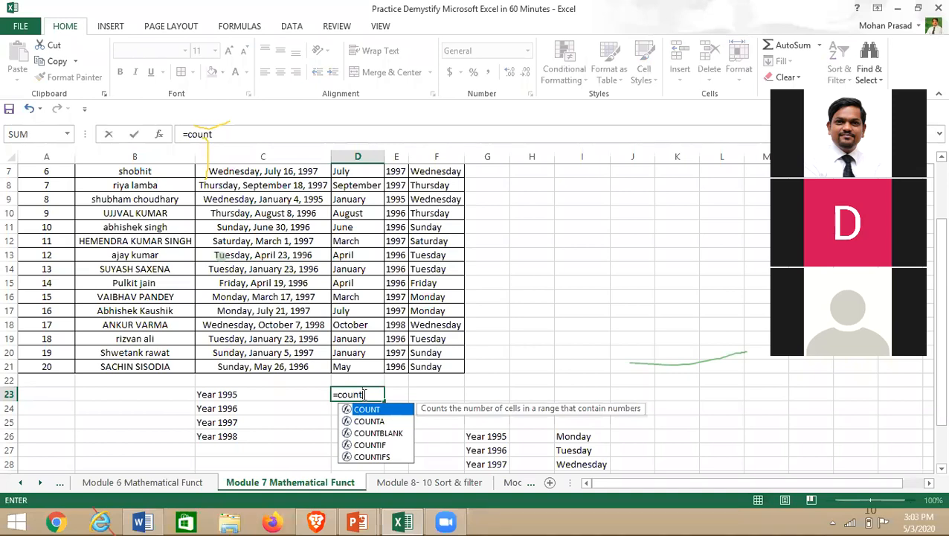
pyautogui.write('(')
pyautogui.press('Up')
pyautogui.press('Up')
pyautogui.hotkey('ctrl', 'shift', 'Up')
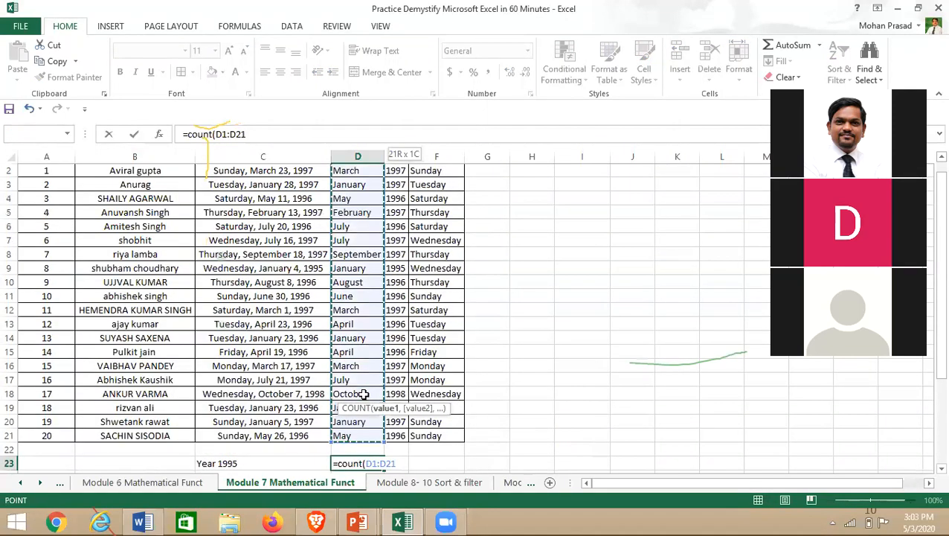
pyautogui.hotkey('shift', 'Down')
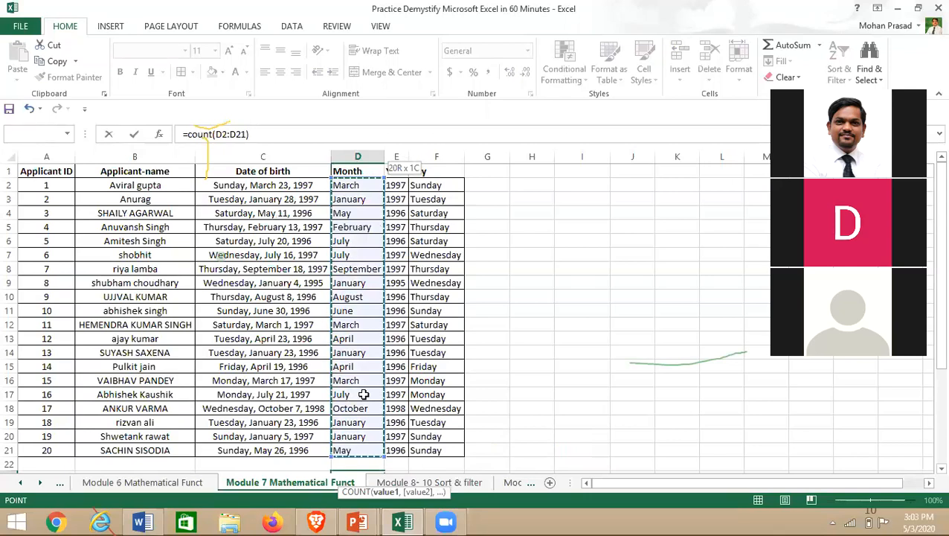
pyautogui.press('Return')
pyautogui.click(365, 451)
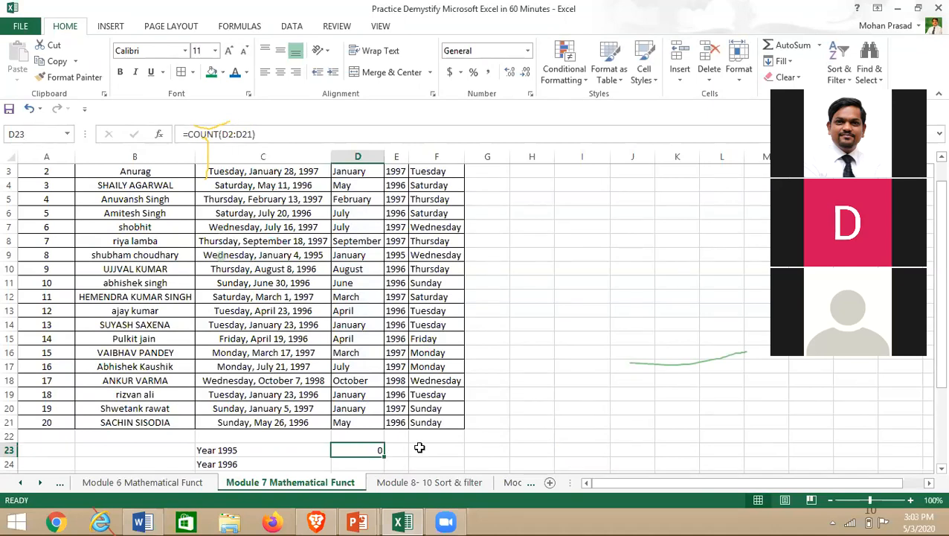
pyautogui.scroll(1, 359, 456)
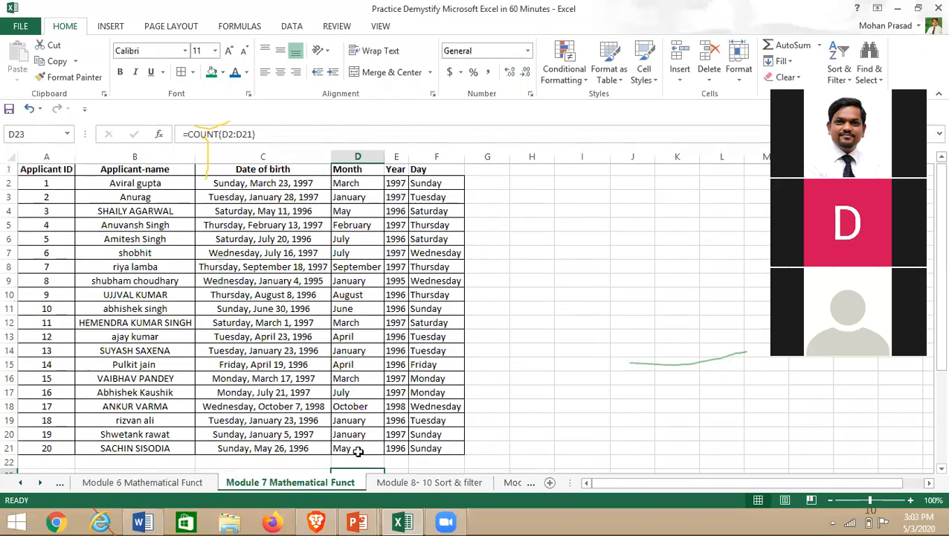
pyautogui.scroll(-2, 356, 445)
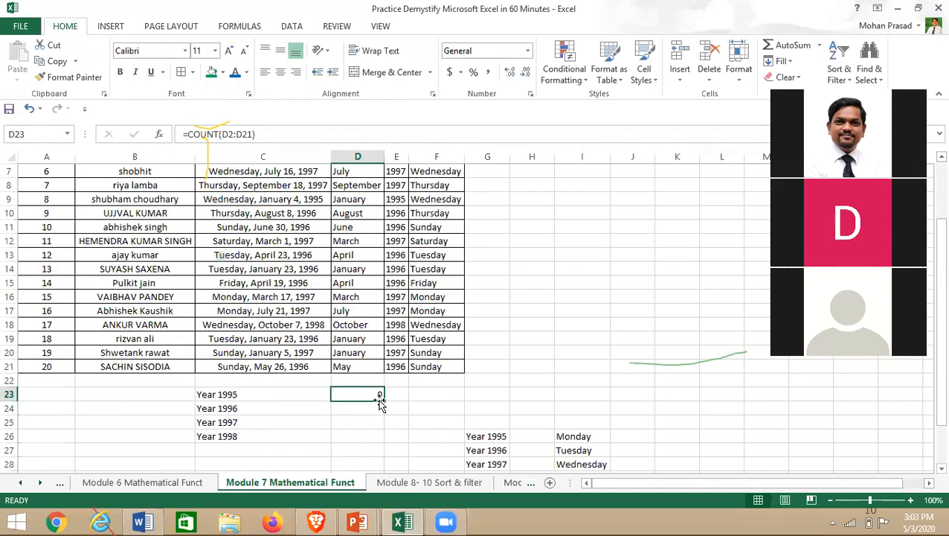
# - Change the count range to E2:E21 and move the formula back to D23, returning 0
pyautogui.moveTo(351, 387); pyautogui.dragTo(396, 393)
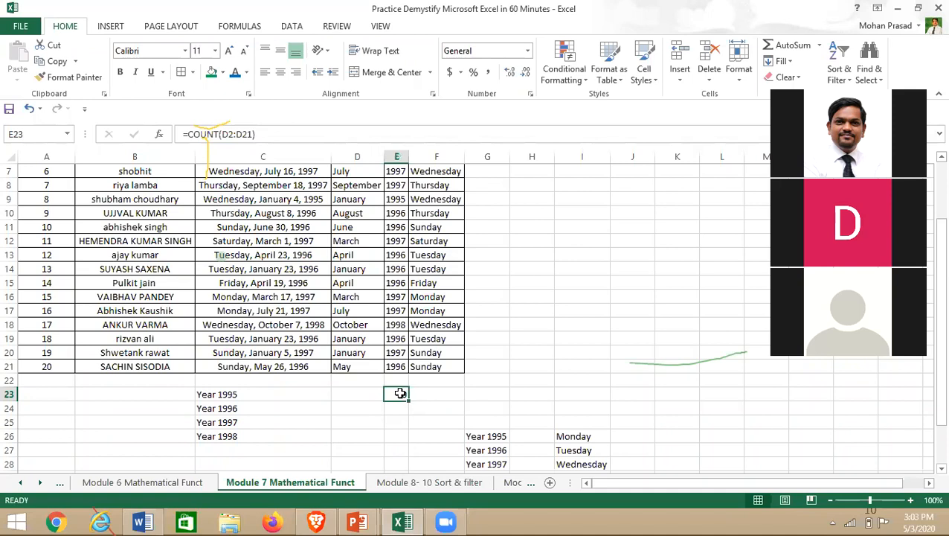
pyautogui.click(227, 134)
pyautogui.press('BackSpace')
pyautogui.write('E')
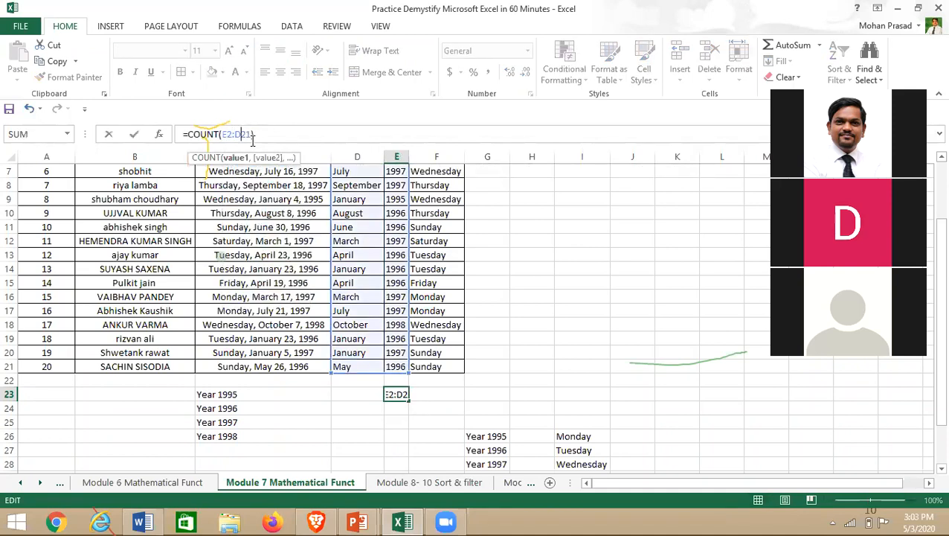
pyautogui.press('Left')
pyautogui.press('BackSpace')
pyautogui.write('E')
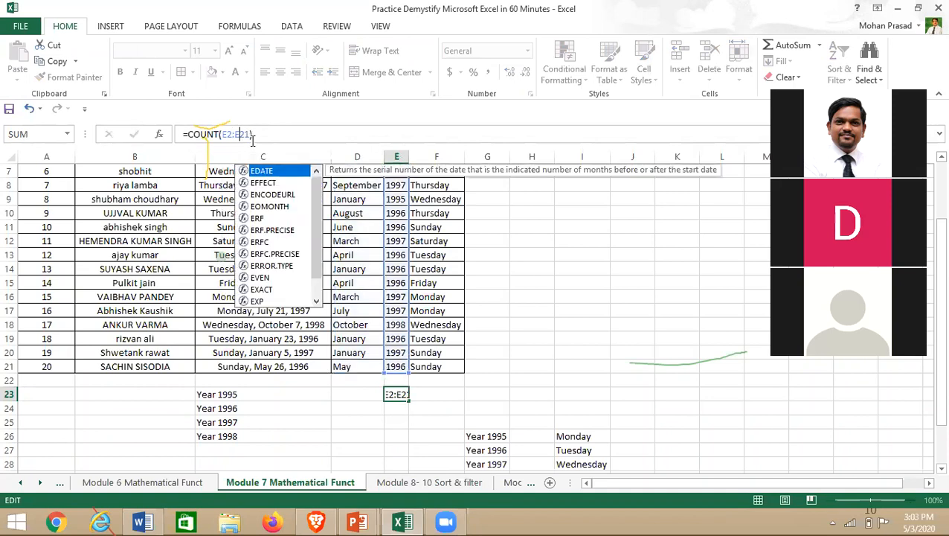
pyautogui.press('Return')
pyautogui.scroll(2, 407, 378)
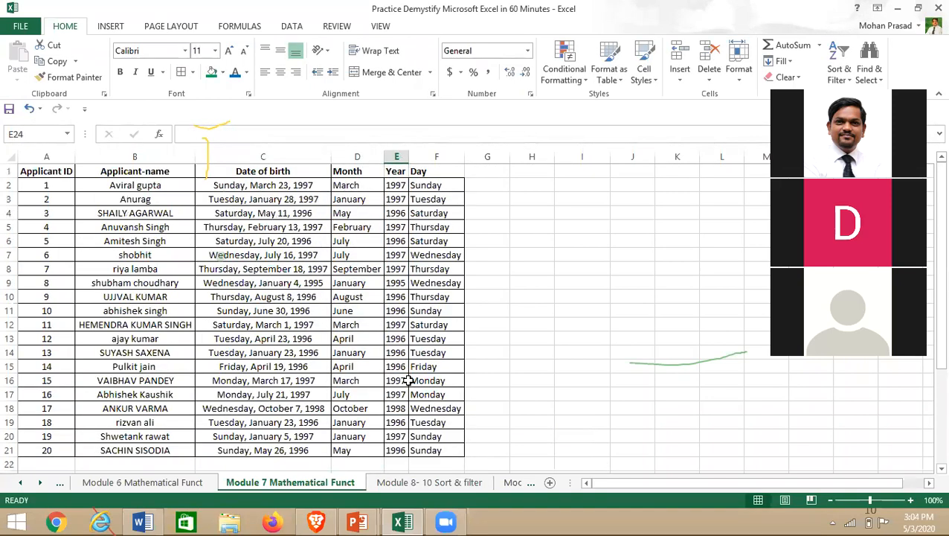
pyautogui.scroll(-3, 408, 399)
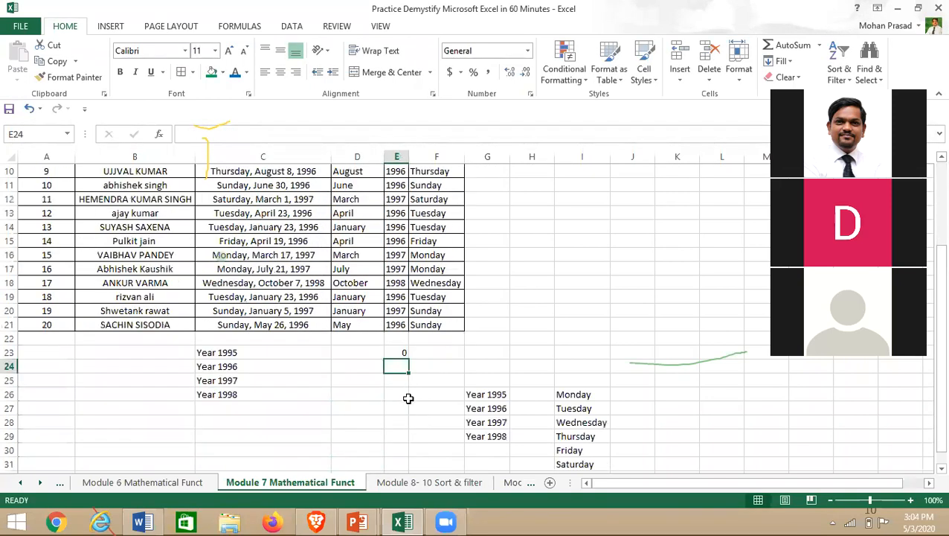
pyautogui.click(397, 353)
pyautogui.click(218, 134)
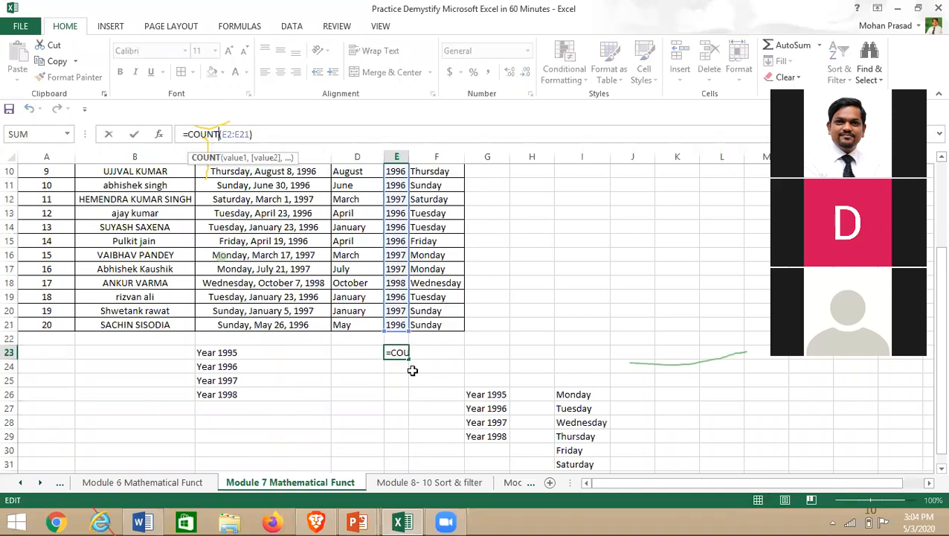
pyautogui.moveTo(392, 346); pyautogui.dragTo(359, 351)
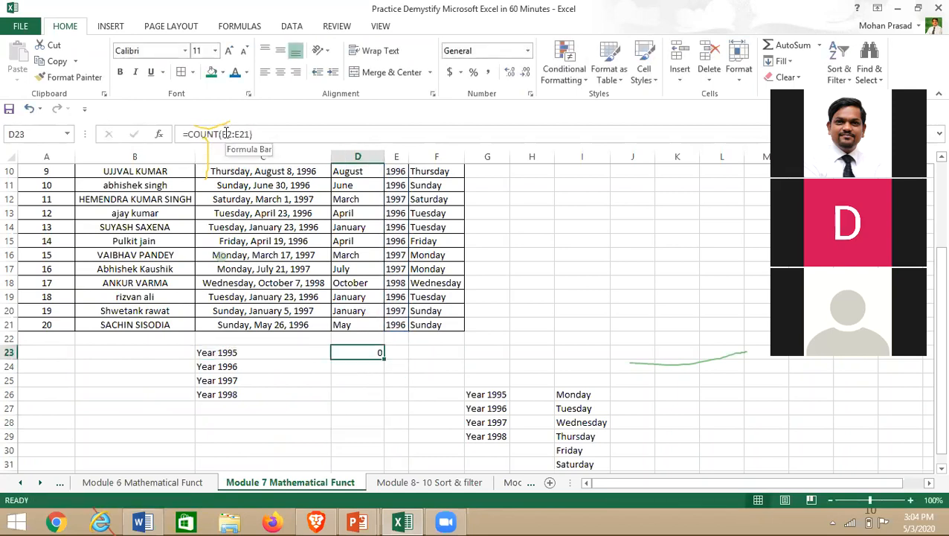
# - Replace D23 with =COUNTIF(E2:E21,"1995") to count 1995 birth years
pyautogui.press('Delete')
pyautogui.write('=cou')
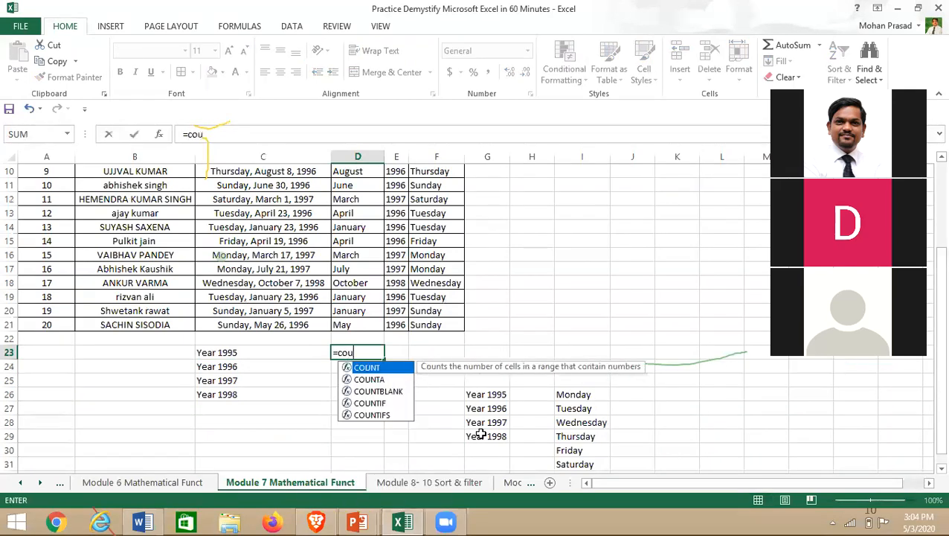
pyautogui.write('nti')
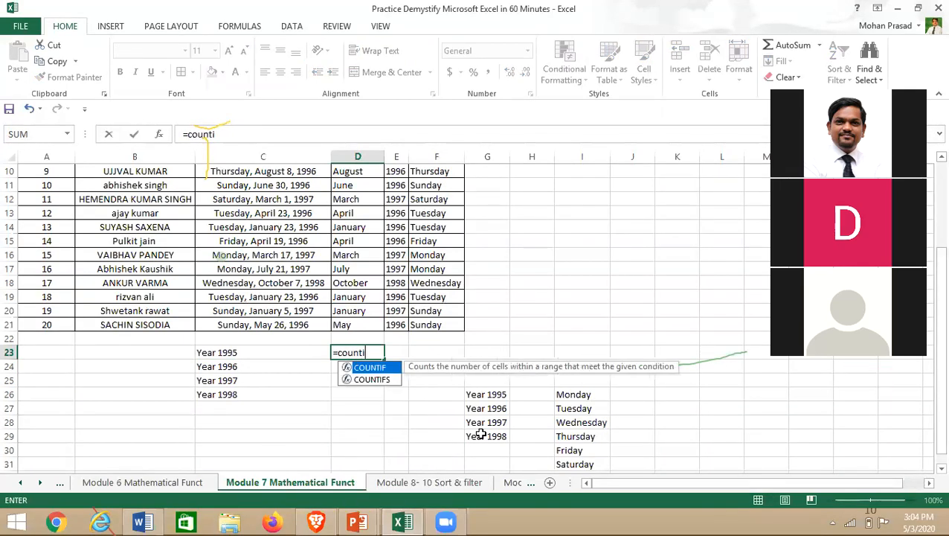
pyautogui.write('f(')
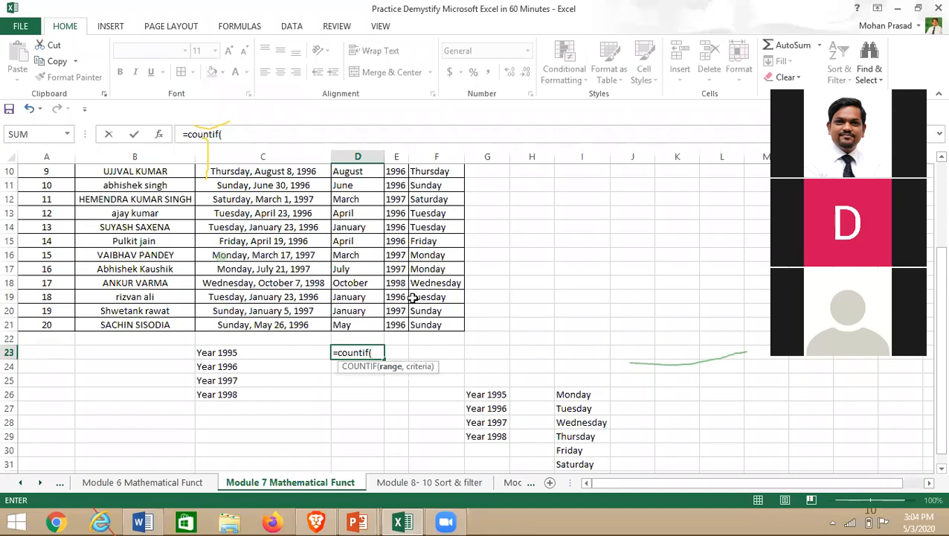
pyautogui.scroll(3, 413, 296)
pyautogui.moveTo(397, 186); pyautogui.dragTo(403, 446)
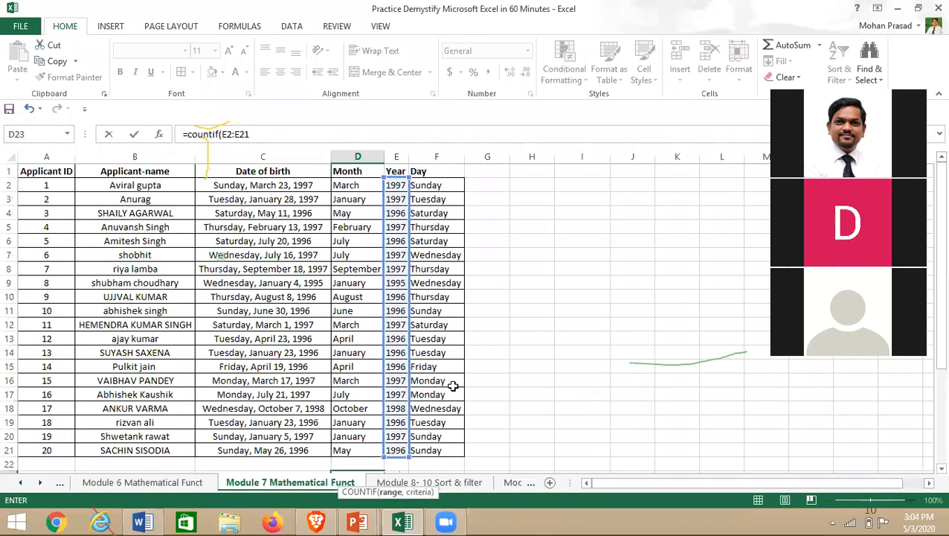
pyautogui.click(270, 136)
pyautogui.write(',')
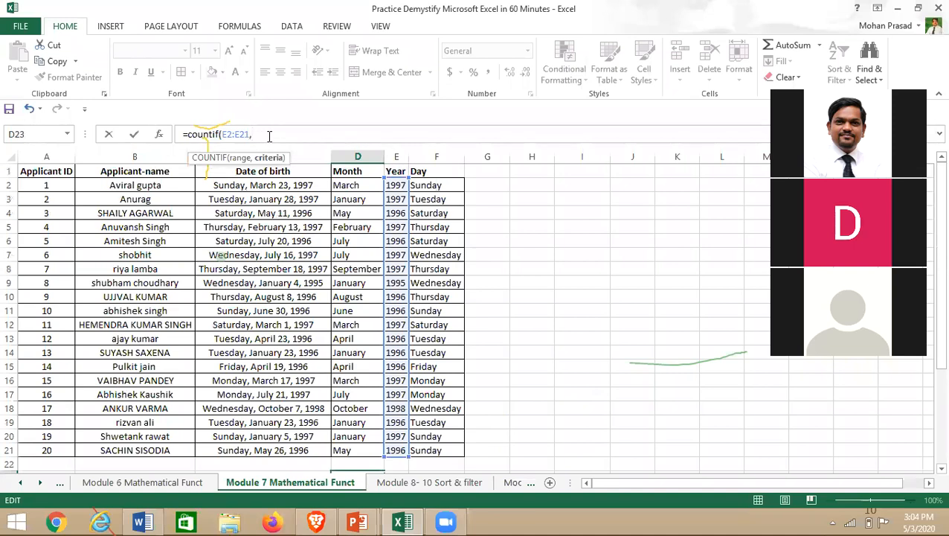
pyautogui.write('"1995"')
pyautogui.press('Return')
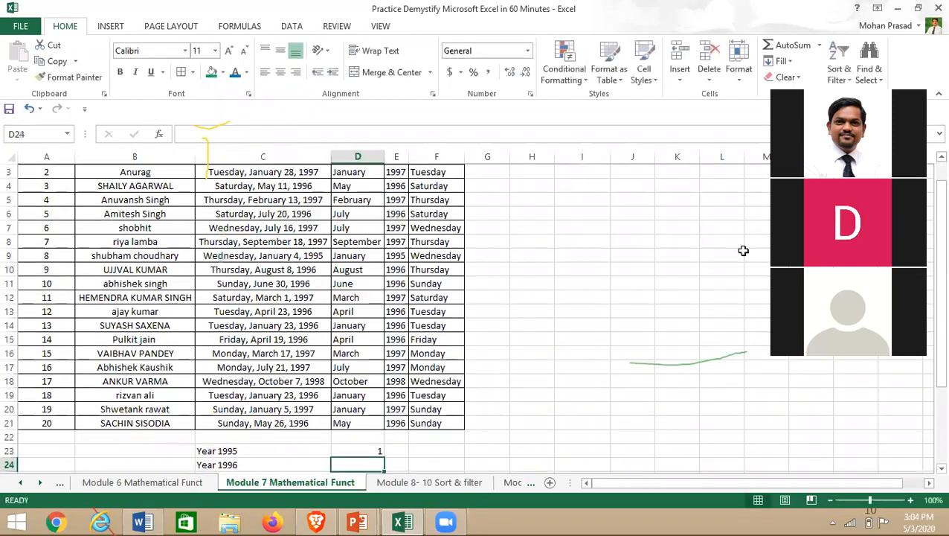
# - Verify the result of 1 against the applicant born in 1995, then select the Year 1996 cell
pyautogui.scroll(-1, 376, 407)
pyautogui.click(377, 407)
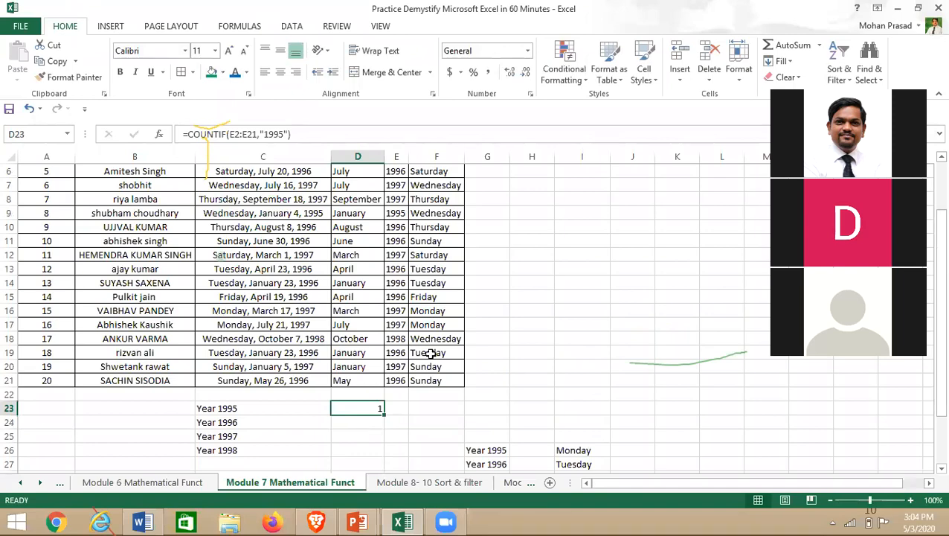
pyautogui.scroll(2, 431, 353)
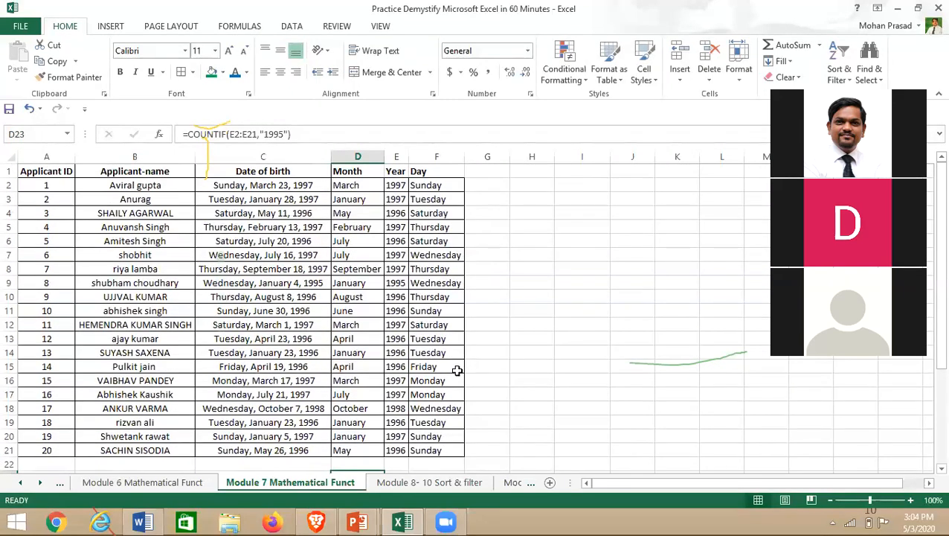
pyautogui.click(98, 283)
pyautogui.scroll(-2, 431, 313)
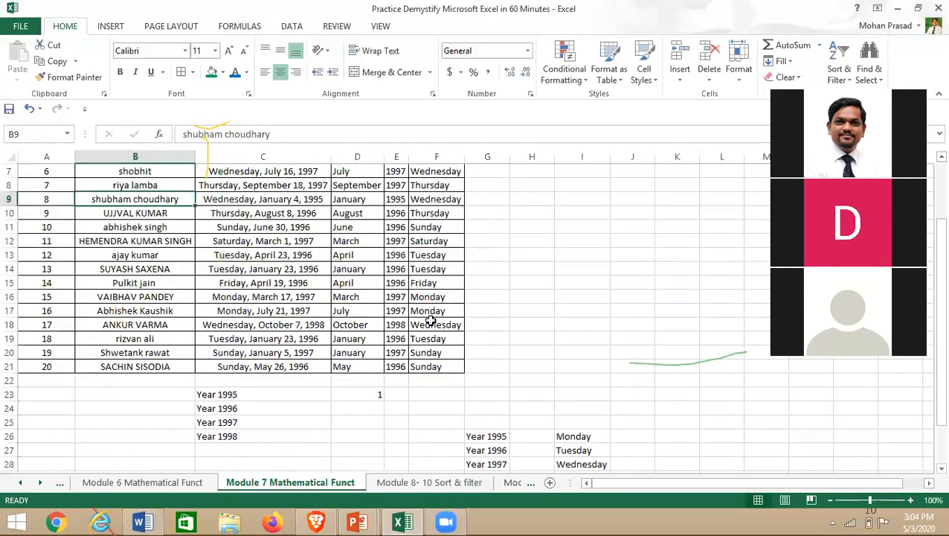
pyautogui.click(360, 411)
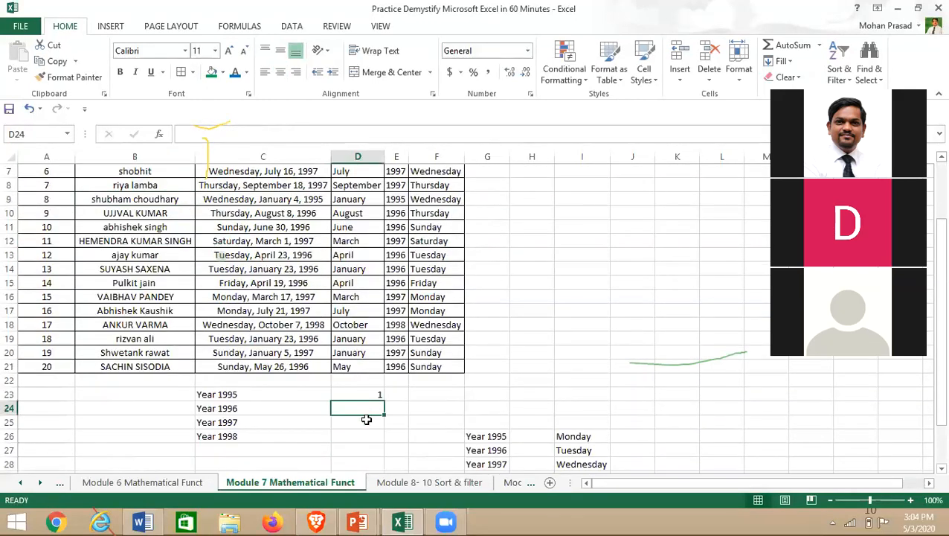
pyautogui.click(353, 394)
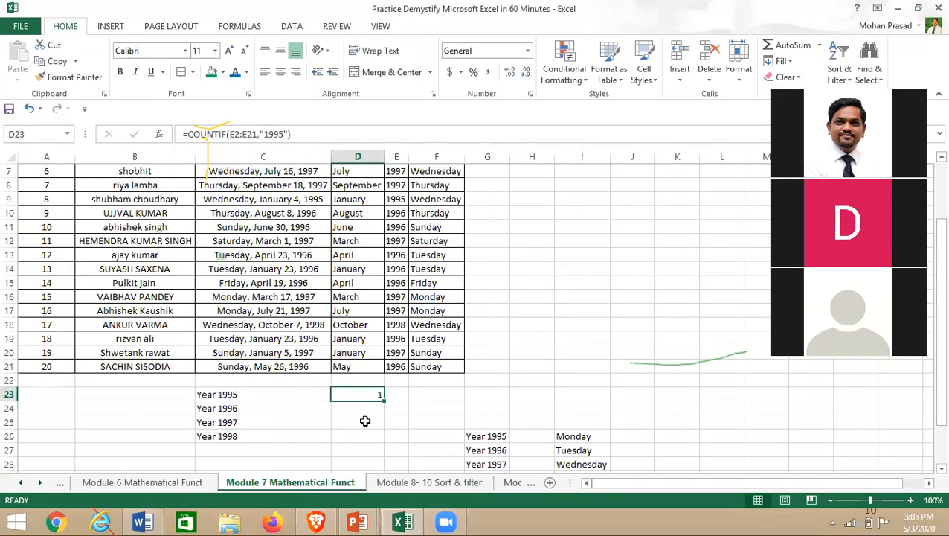
pyautogui.click(347, 411)
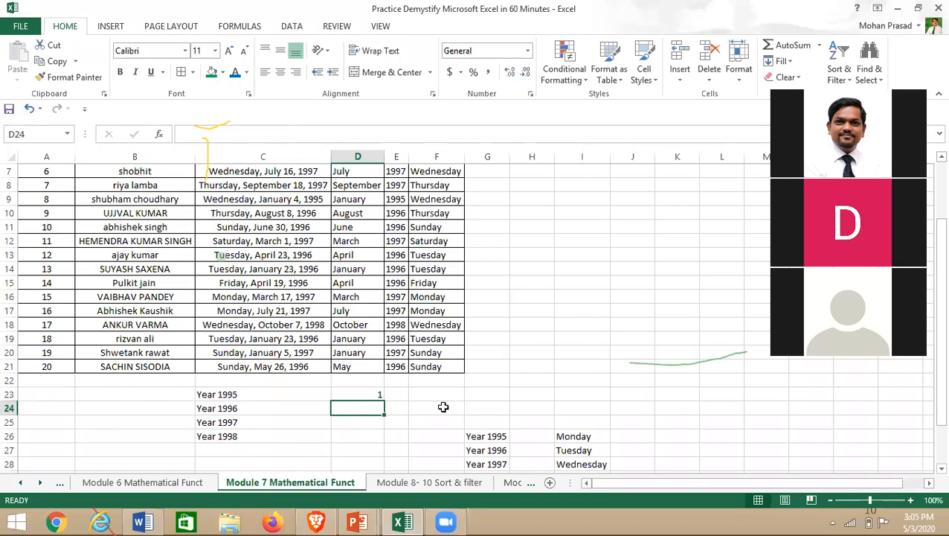
# - Enter =COUNTIF(E2:E21,"1996") in D24, giving 9, and copy the formula
pyautogui.write('=countif(')
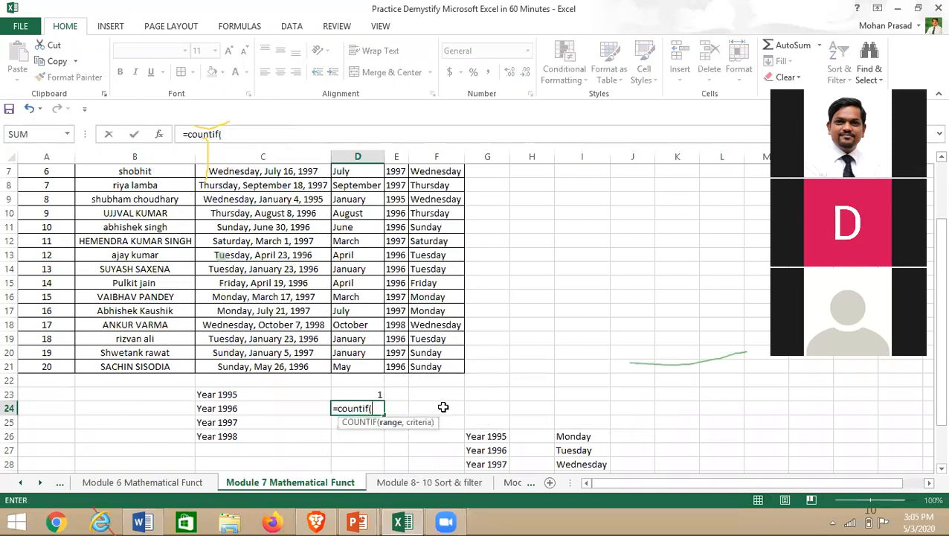
pyautogui.scroll(2, 443, 407)
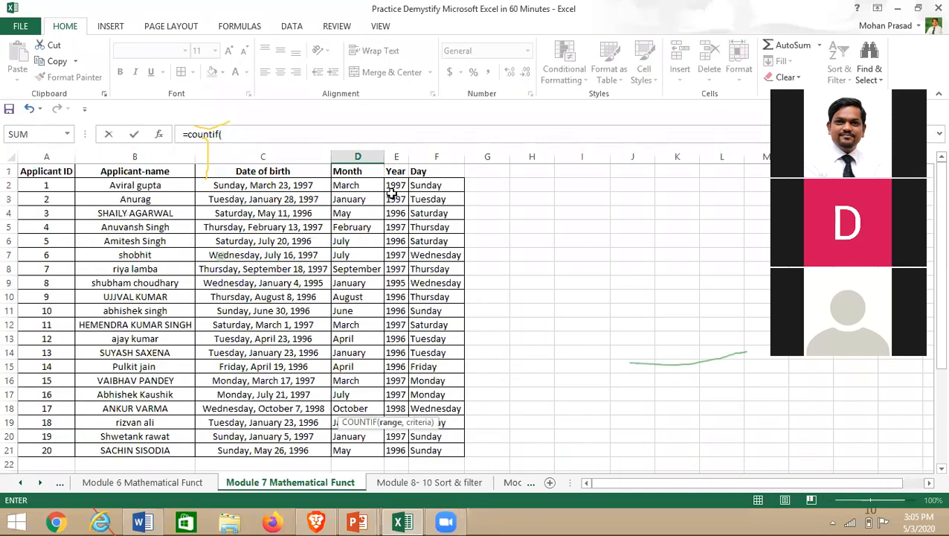
pyautogui.moveTo(393, 188); pyautogui.dragTo(389, 452)
pyautogui.write(',')
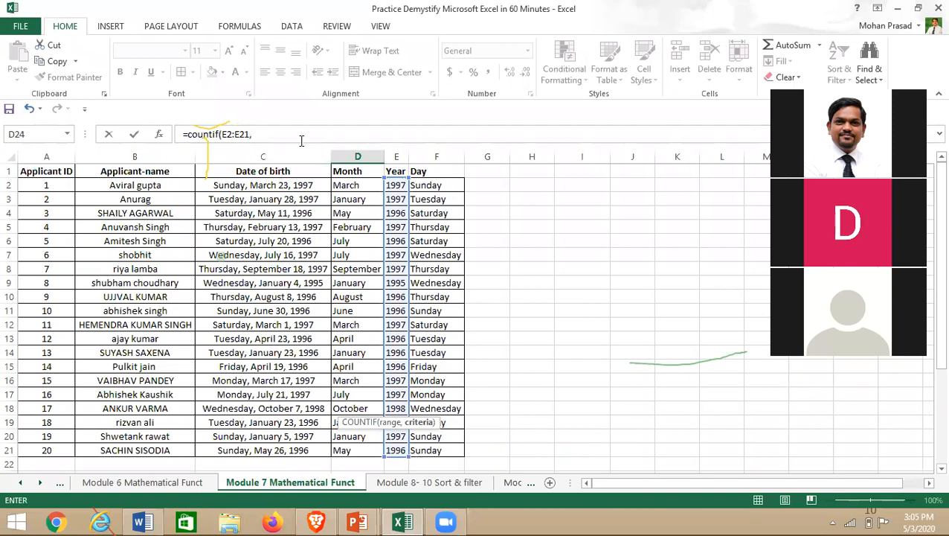
pyautogui.click(275, 134)
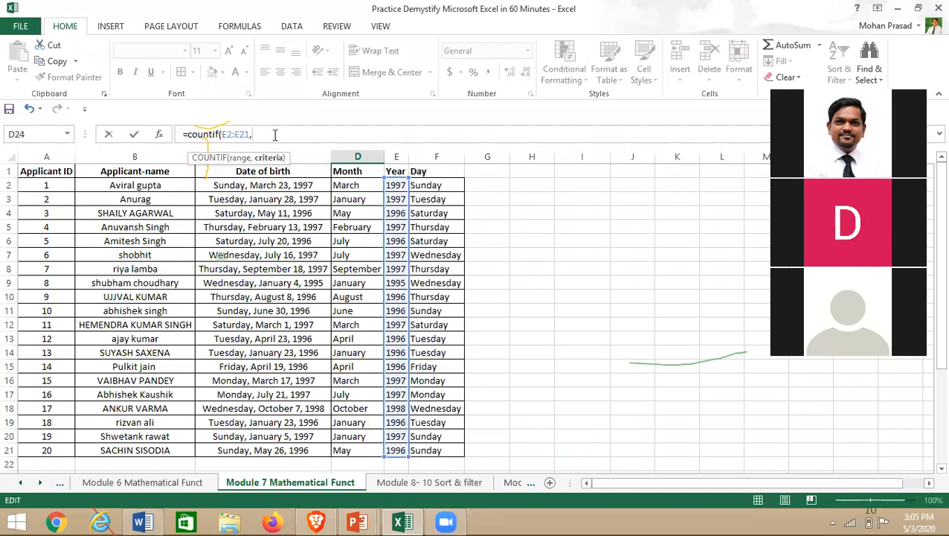
pyautogui.write('"1996"')
pyautogui.press('Return')
pyautogui.scroll(-1, 315, 407)
pyautogui.click(370, 406)
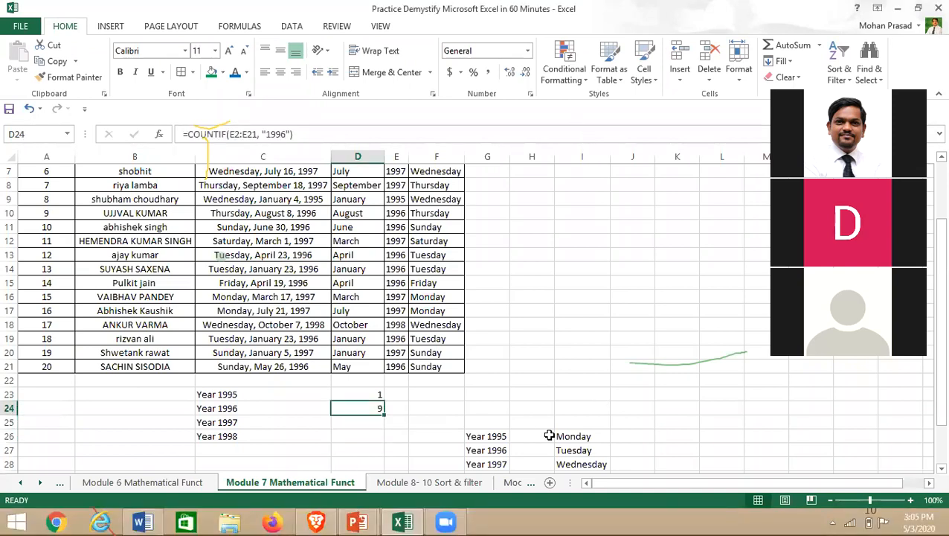
pyautogui.hotkey('ctrl', 'c')
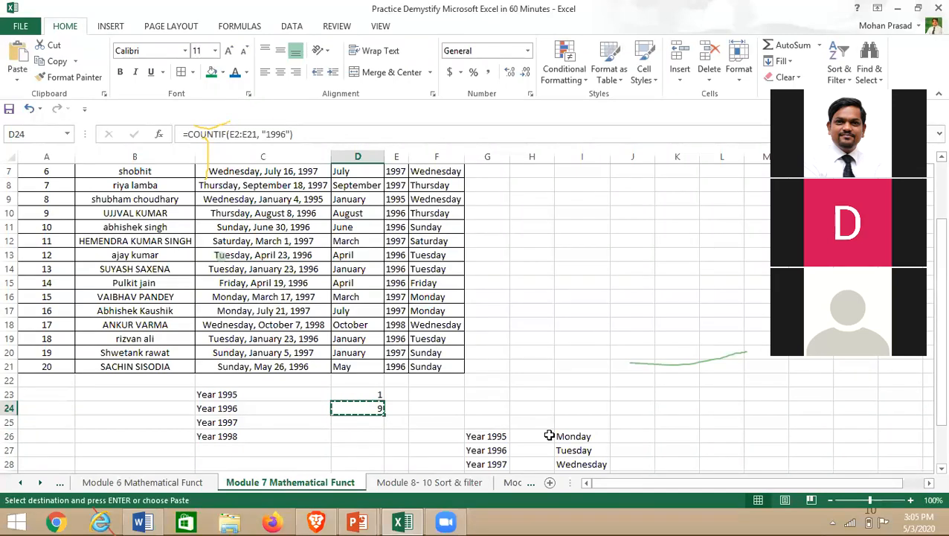
# - Paste the count formula into D25 with criterion "1997", giving 8
pyautogui.press('Down')
pyautogui.hotkey('ctrl', 'v')
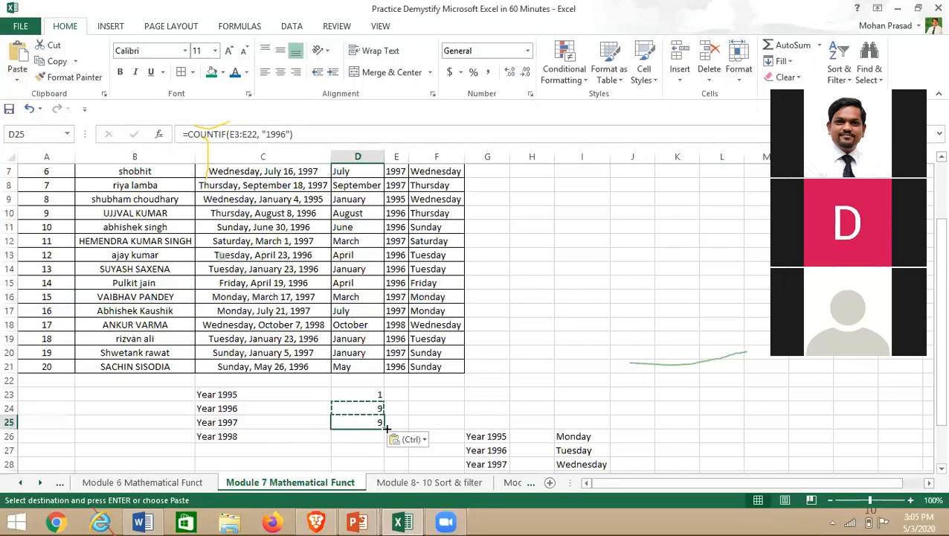
pyautogui.click(285, 134)
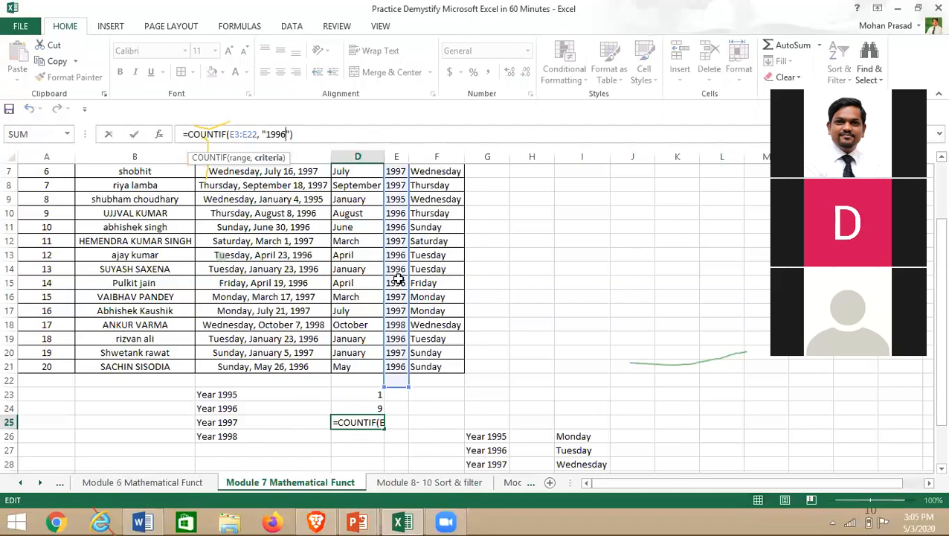
pyautogui.press('BackSpace')
pyautogui.write('7')
pyautogui.press('Return')
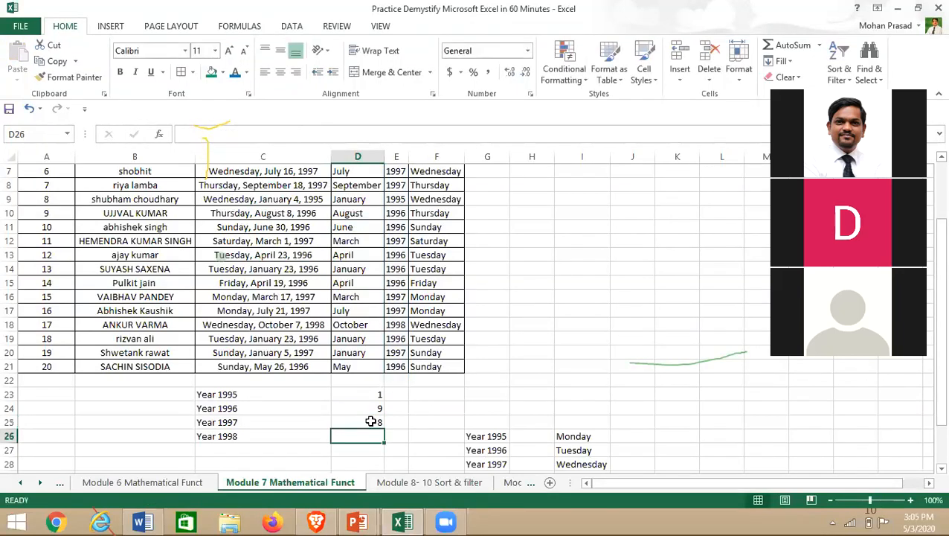
pyautogui.click(370, 422)
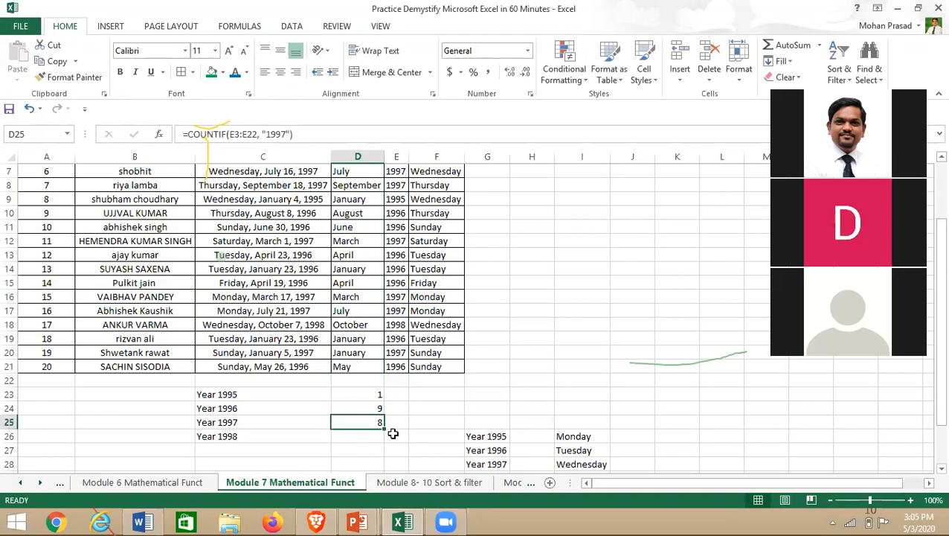
pyautogui.hotkey('ctrl', 'c')
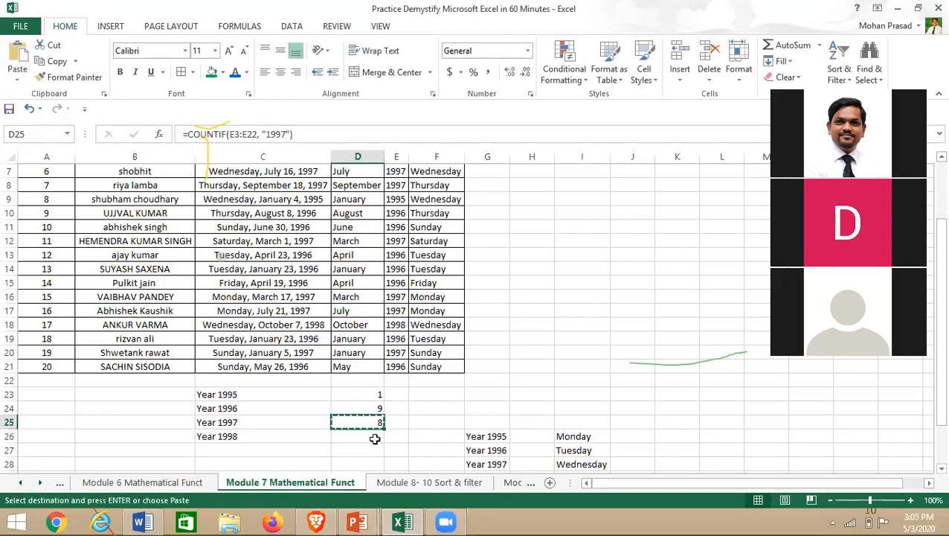
# - Paste the count formula into D26 with criterion "1998", giving 1
pyautogui.click(375, 439)
pyautogui.hotkey('ctrl', 'v')
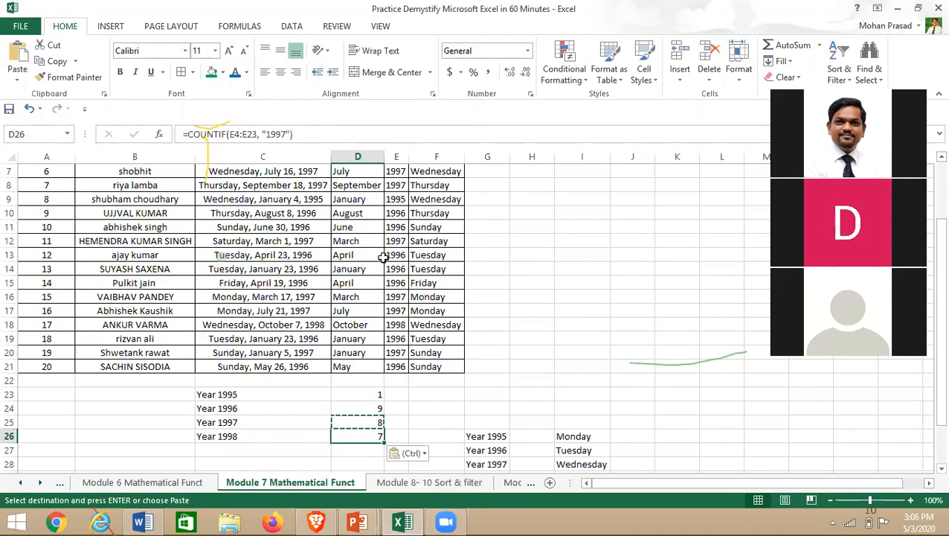
pyautogui.click(269, 134)
pyautogui.press('BackSpace')
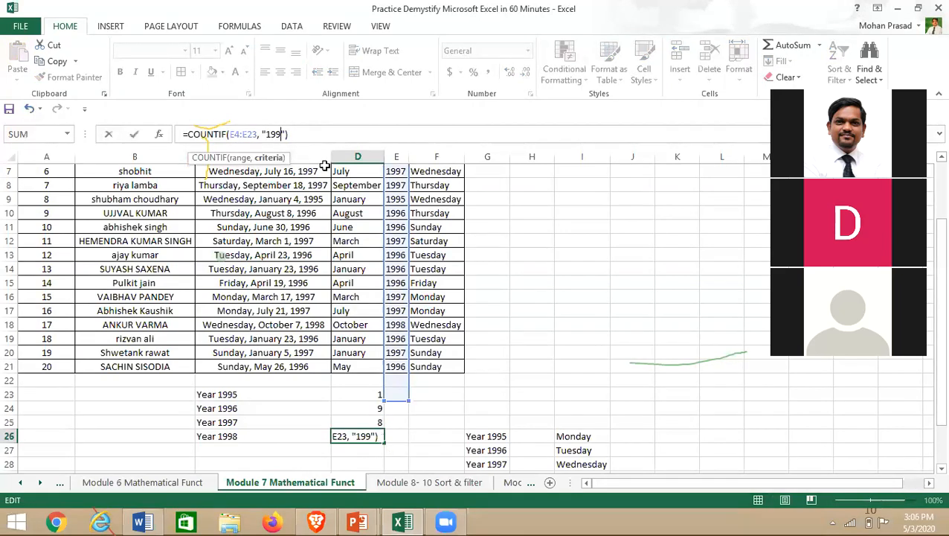
pyautogui.write('8')
pyautogui.press('Return')
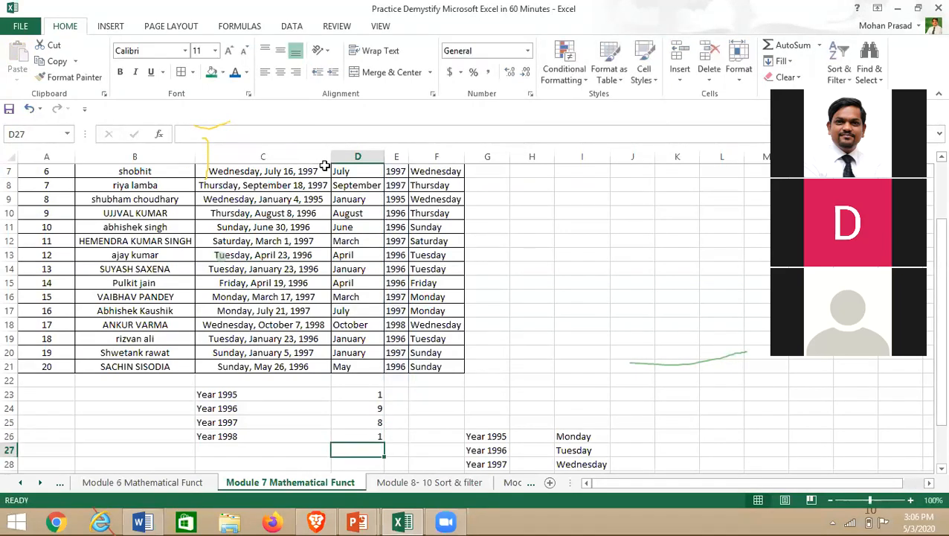
pyautogui.scroll(2, 331, 414)
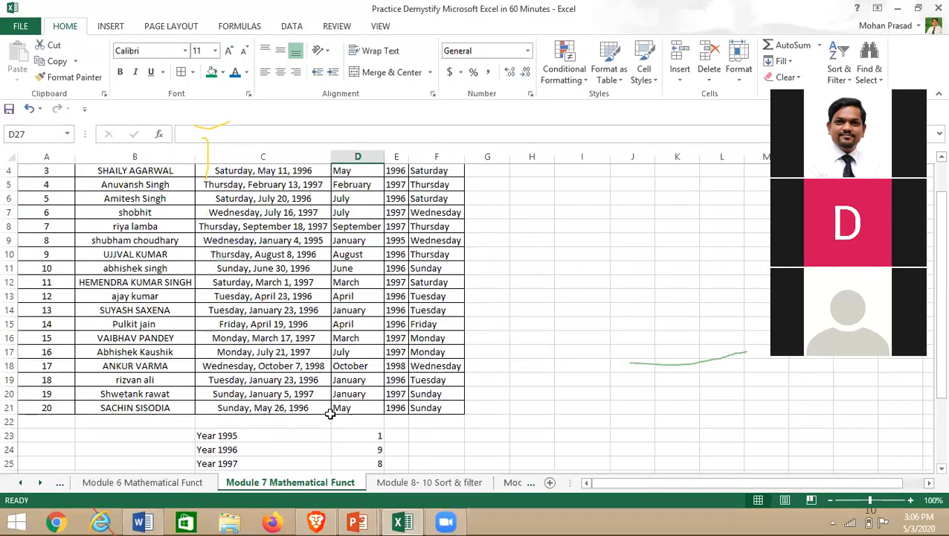
pyautogui.scroll(-2, 330, 413)
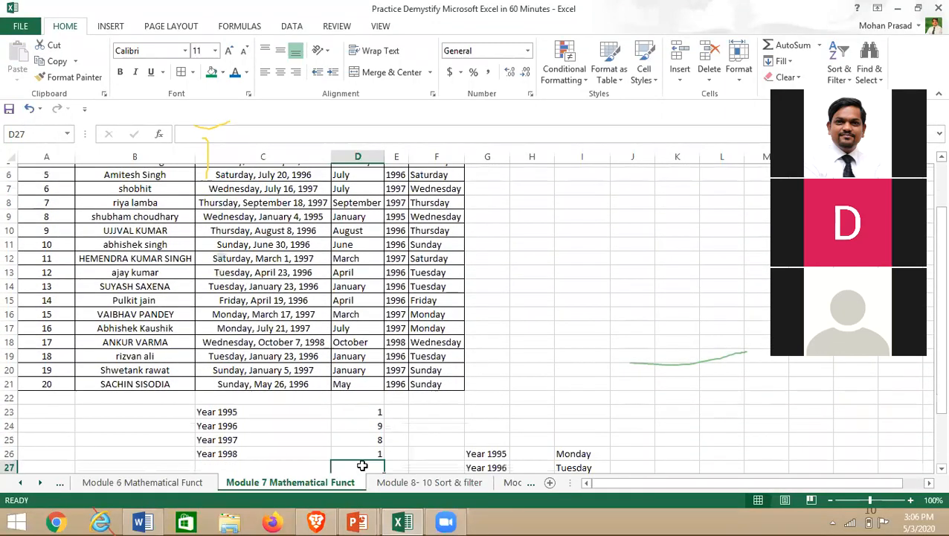
# - Review the Year 1995 count formula and the Monday entry in I26
pyautogui.click(356, 391)
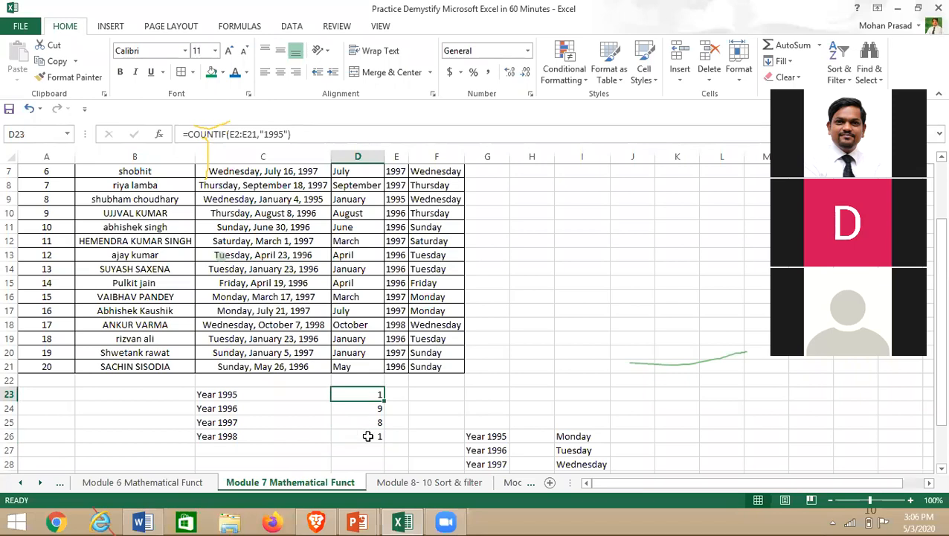
pyautogui.click(418, 411)
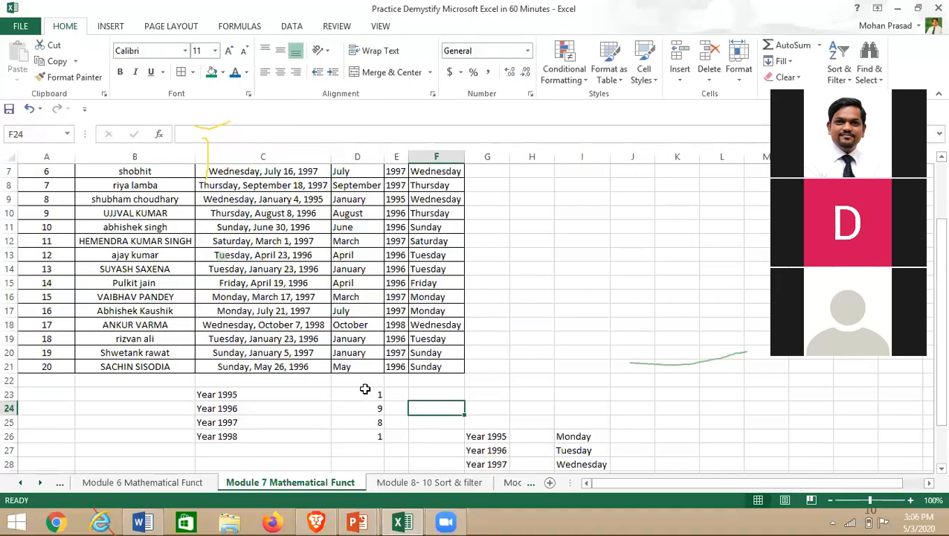
pyautogui.scroll(-2, 365, 388)
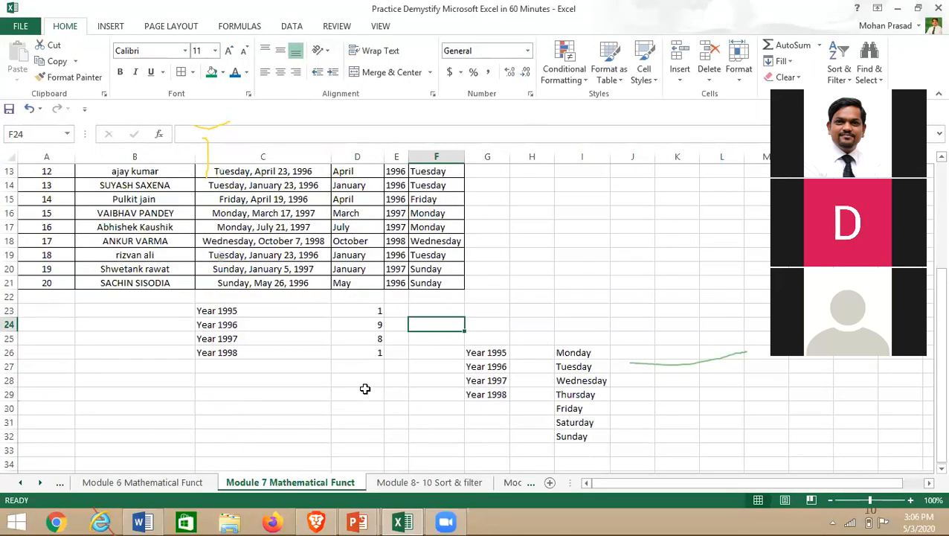
pyautogui.click(593, 353)
pyautogui.scroll(4, 440, 360)
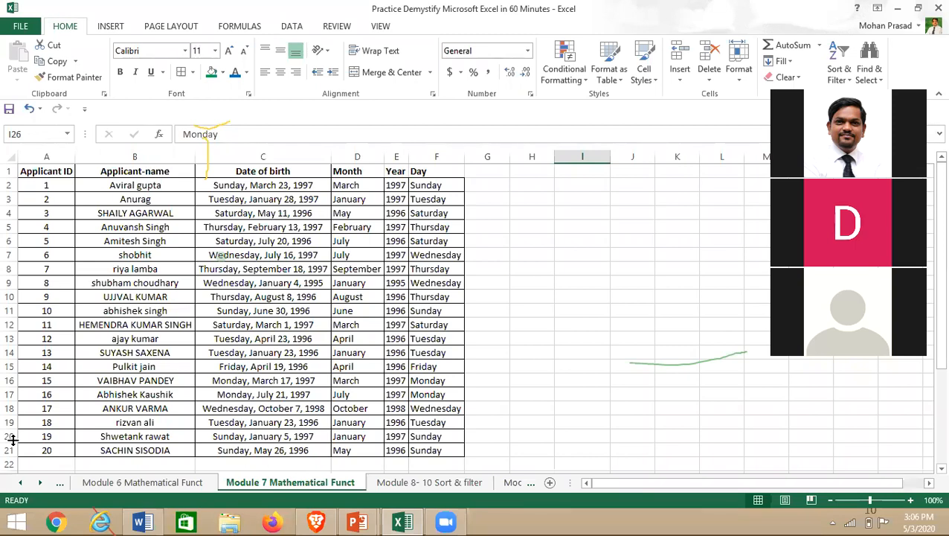
pyautogui.scroll(-4, 357, 403)
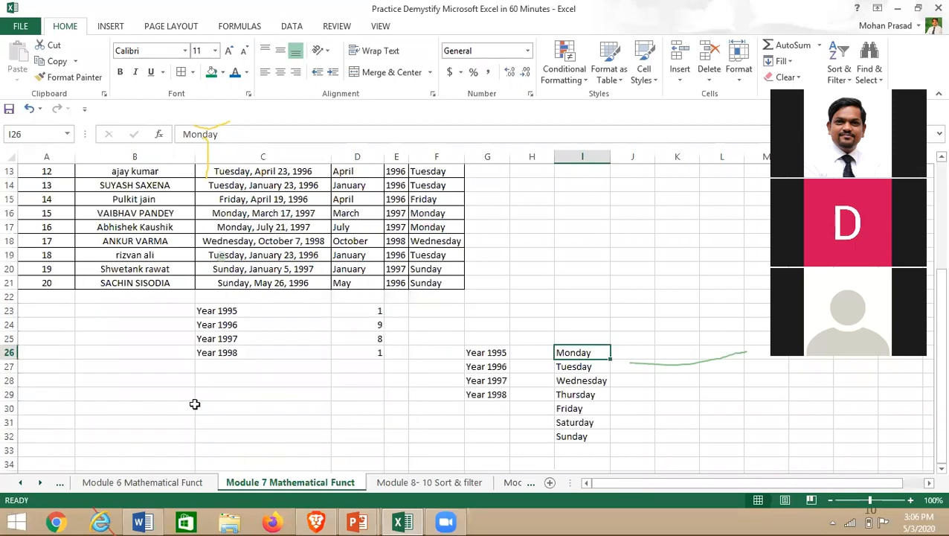
# - Label C29 'Monday' and enter =COUNTIF(F2:F21,"Monday") in D29
pyautogui.click(237, 393)
pyautogui.write('Mo')
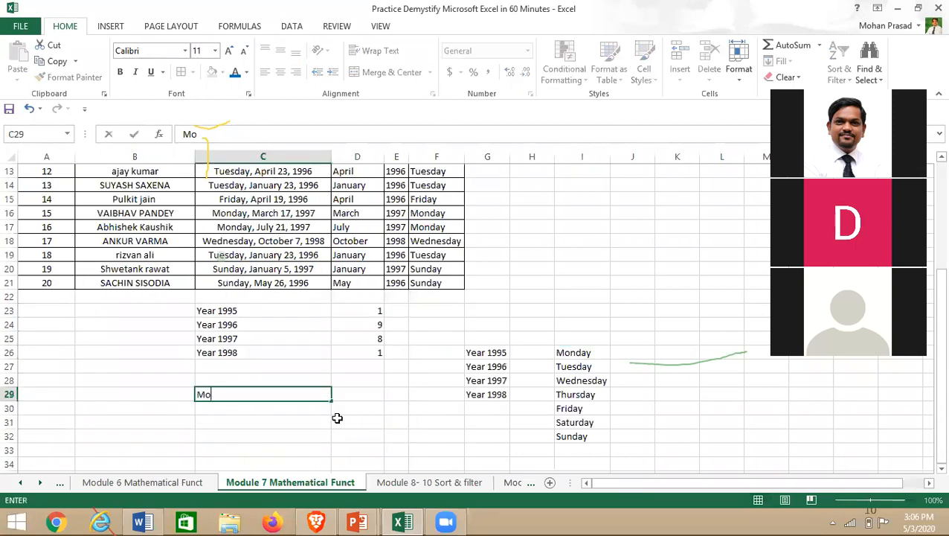
pyautogui.write('nday')
pyautogui.press('Tab')
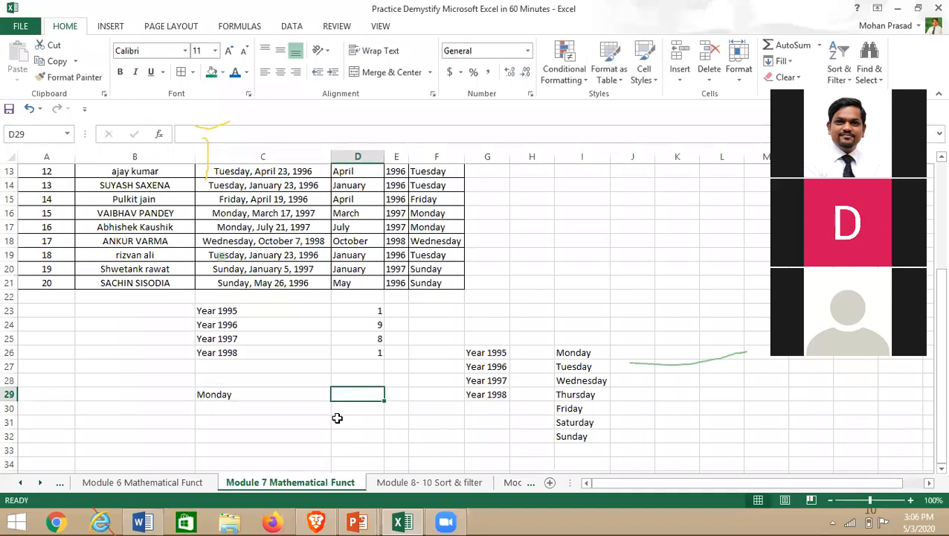
pyautogui.write('=count')
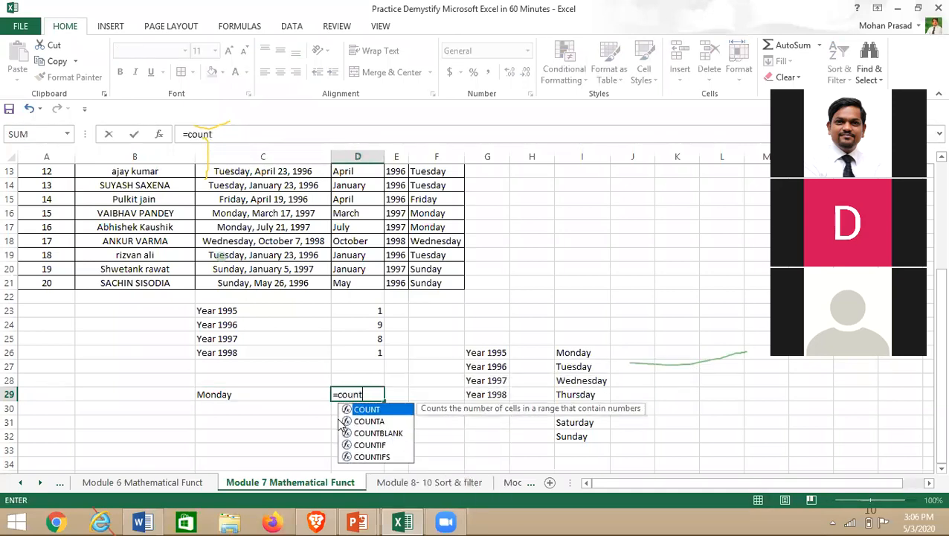
pyautogui.write('if(')
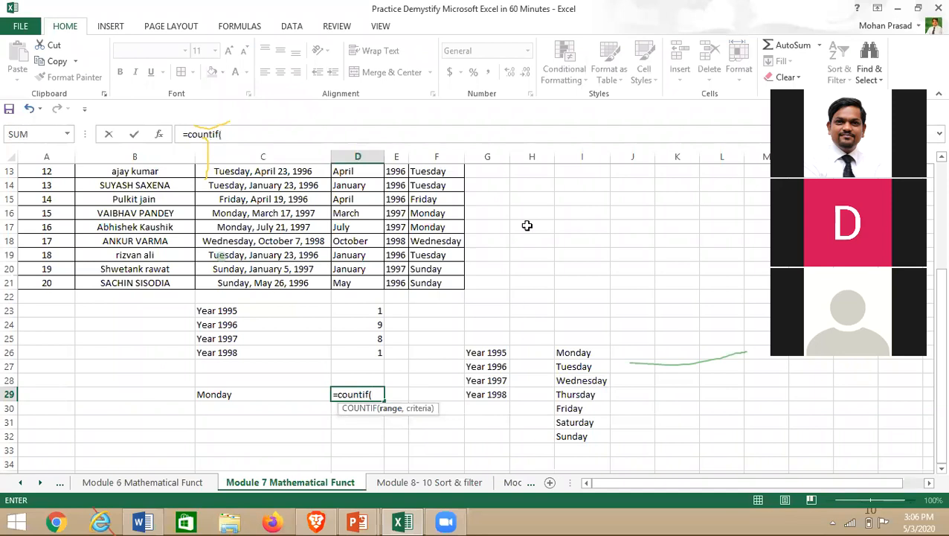
pyautogui.click(436, 255)
pyautogui.hotkey('ctrl', 'Up')
pyautogui.press('Down')
pyautogui.hotkey('shift', 'Down')
pyautogui.hotkey('shift', 'Down')
pyautogui.hotkey('shift', 'Down')
pyautogui.hotkey('shift', 'Down')
pyautogui.hotkey('shift', 'Down')
pyautogui.hotkey('shift', 'Down')
pyautogui.hotkey('shift', 'Down')
pyautogui.hotkey('shift', 'Down')
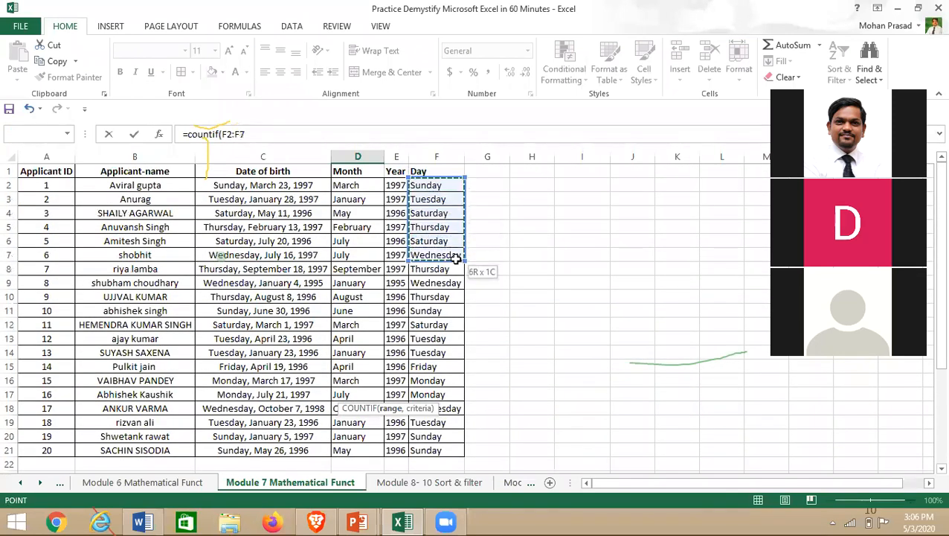
pyautogui.hotkey('shift', 'Down')
pyautogui.hotkey('shift', 'Down')
pyautogui.hotkey('shift', 'Down')
pyautogui.hotkey('shift', 'Down')
pyautogui.hotkey('shift', 'Down')
pyautogui.hotkey('shift', 'Down')
pyautogui.hotkey('shift', 'Down')
pyautogui.hotkey('shift', 'Down')
pyautogui.hotkey('shift', 'Down')
pyautogui.hotkey('shift', 'Down')
pyautogui.hotkey('shift', 'Down')
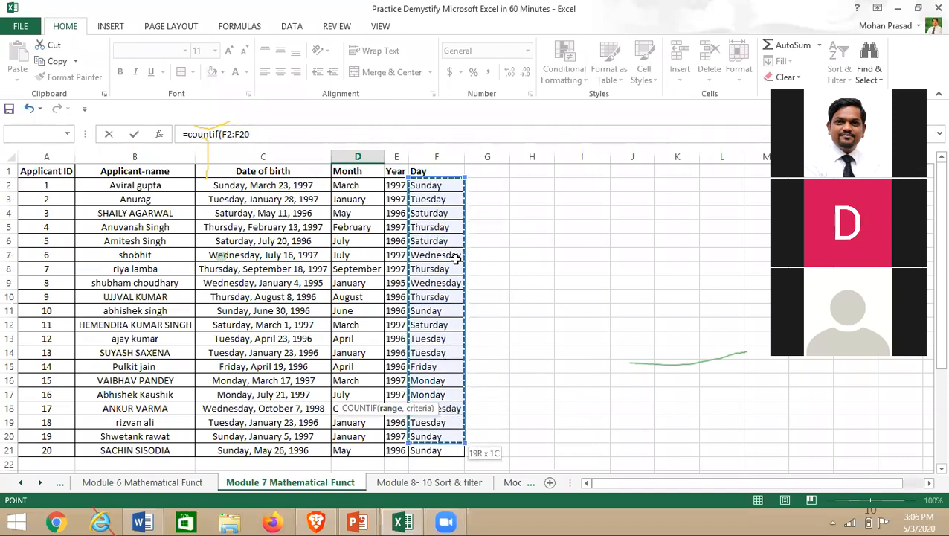
pyautogui.write(',')
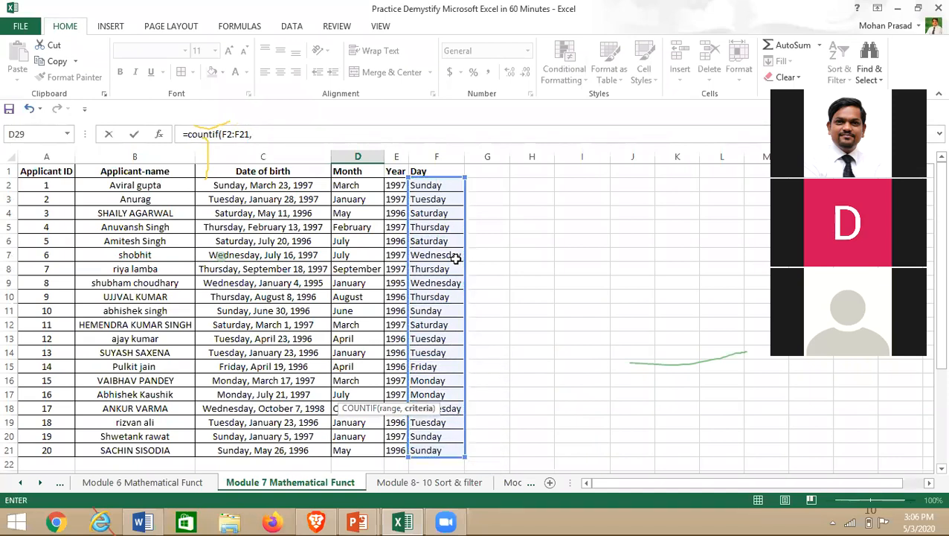
pyautogui.write(' "Monday')
pyautogui.press('Return')
# - Check the Monday count of 2 in D29 against the weekday formula in F16
pyautogui.scroll(-1, 254, 423)
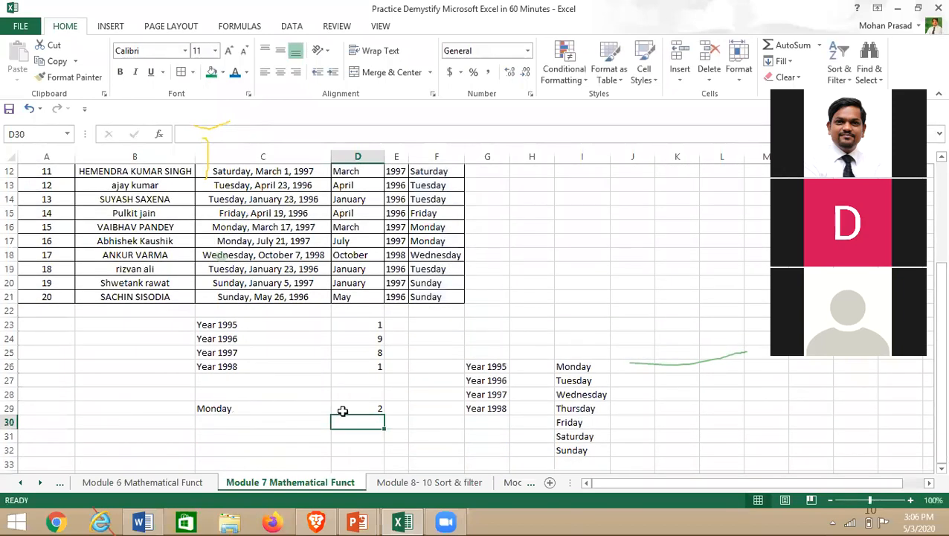
pyautogui.click(369, 411)
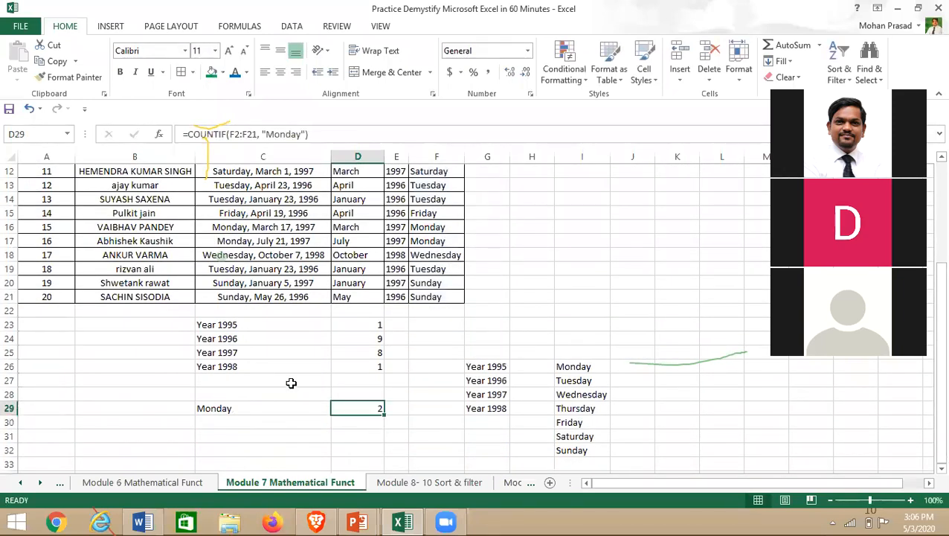
pyautogui.scroll(2, 291, 382)
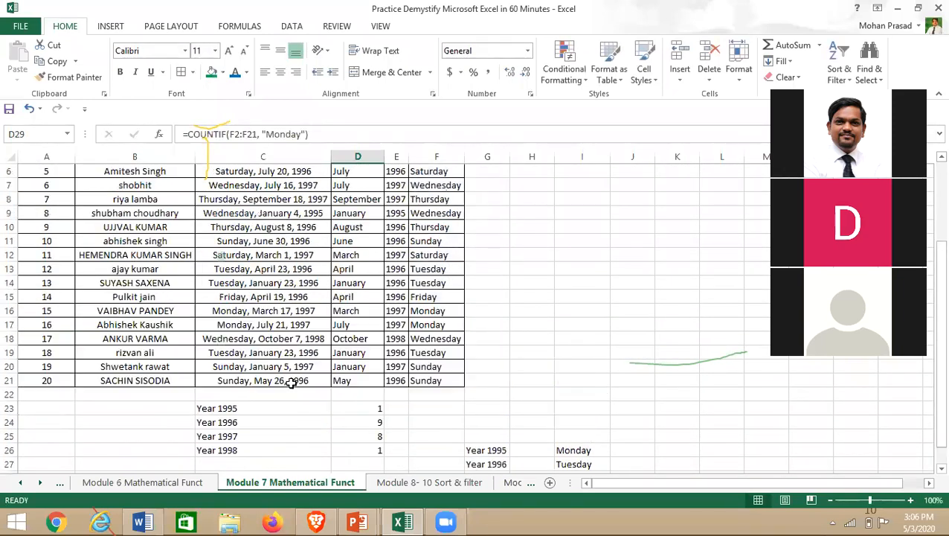
pyautogui.click(441, 310)
pyautogui.click(439, 325)
pyautogui.click(527, 313)
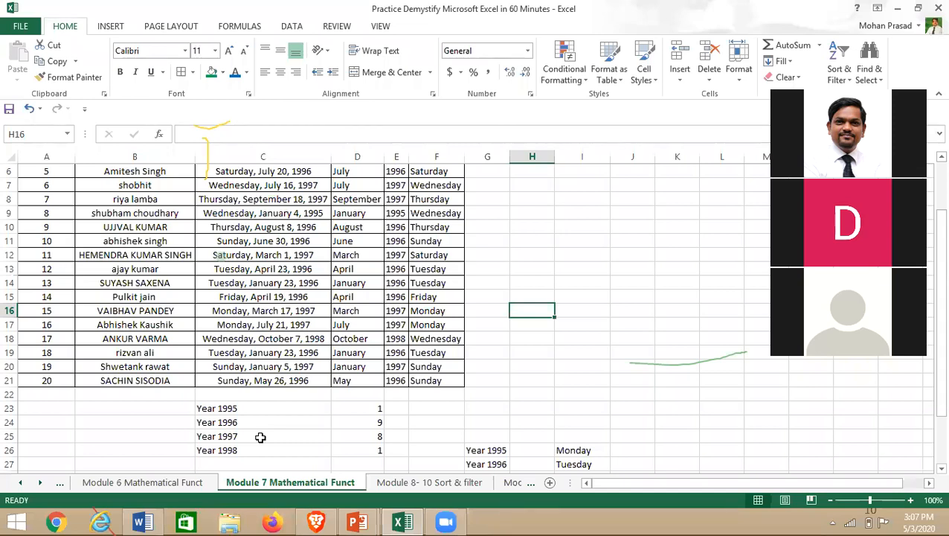
# - Switch to the 'Module 8- 10 Sort & filter' sheet and bring the PowerPoint presentation forward
pyautogui.click(402, 482)
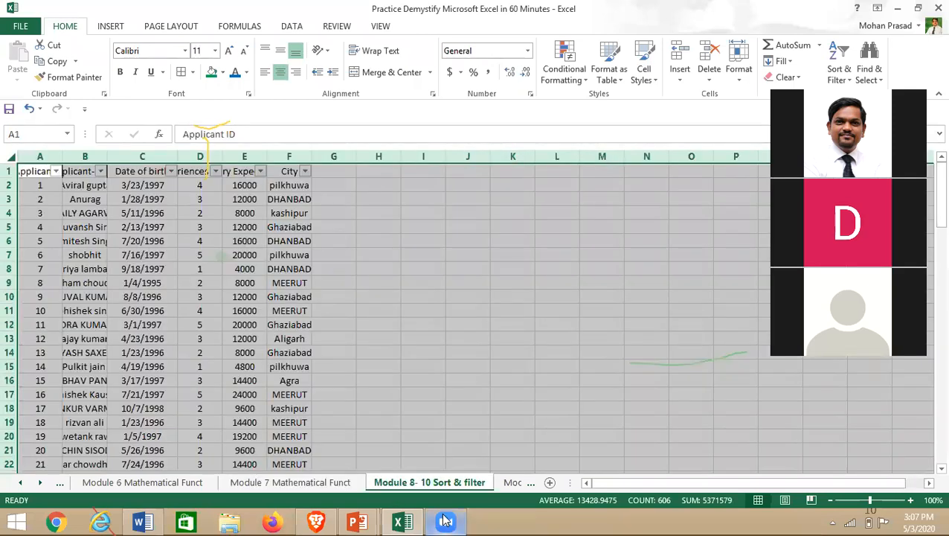
pyautogui.moveTo(446, 521)
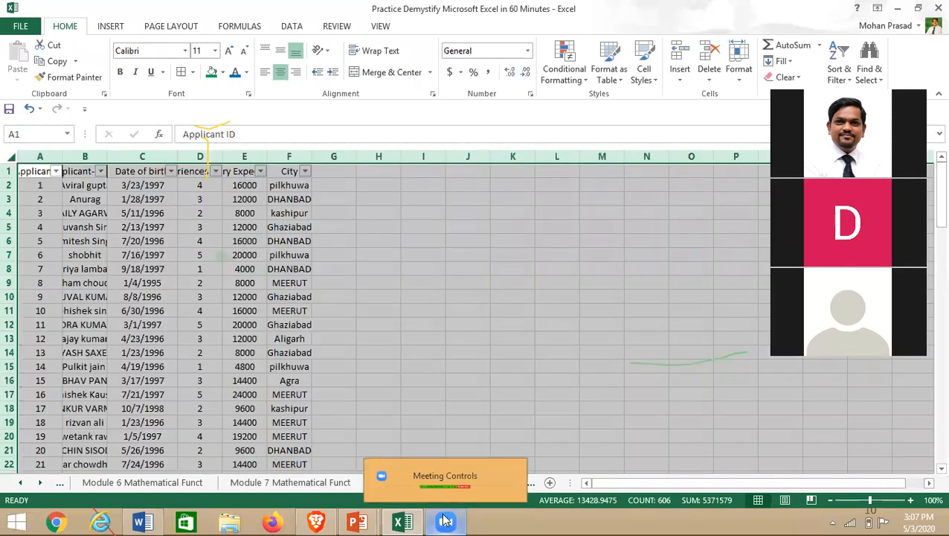
pyautogui.moveTo(358, 520)
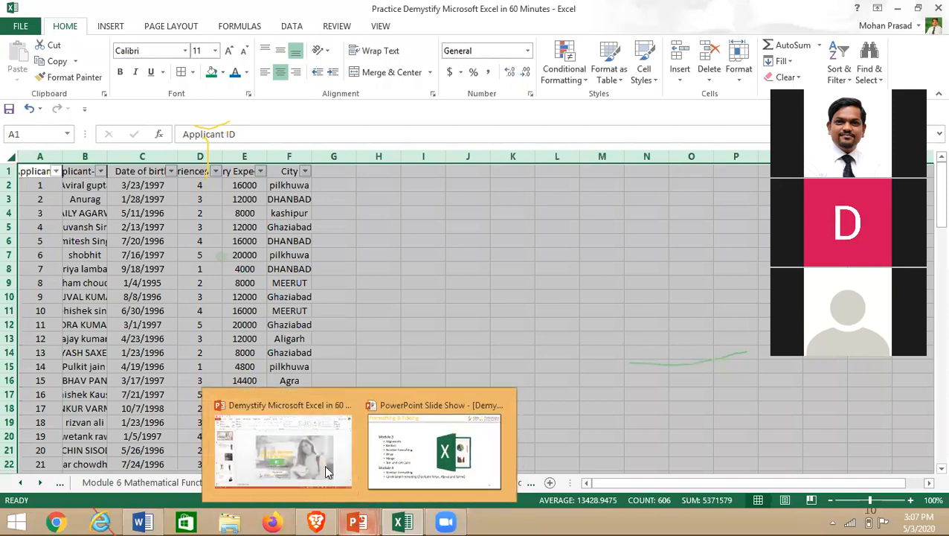
pyautogui.rightClick(364, 480)
# - Start the slide show, advance two slides to Basic data analysis skills, and follow the Excel link back
pyautogui.click(797, 501)
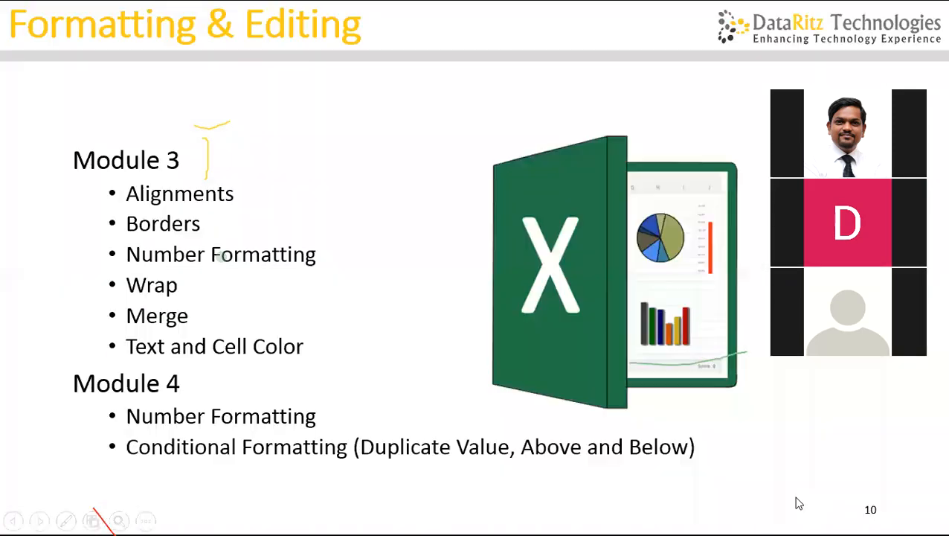
pyautogui.press('Right')
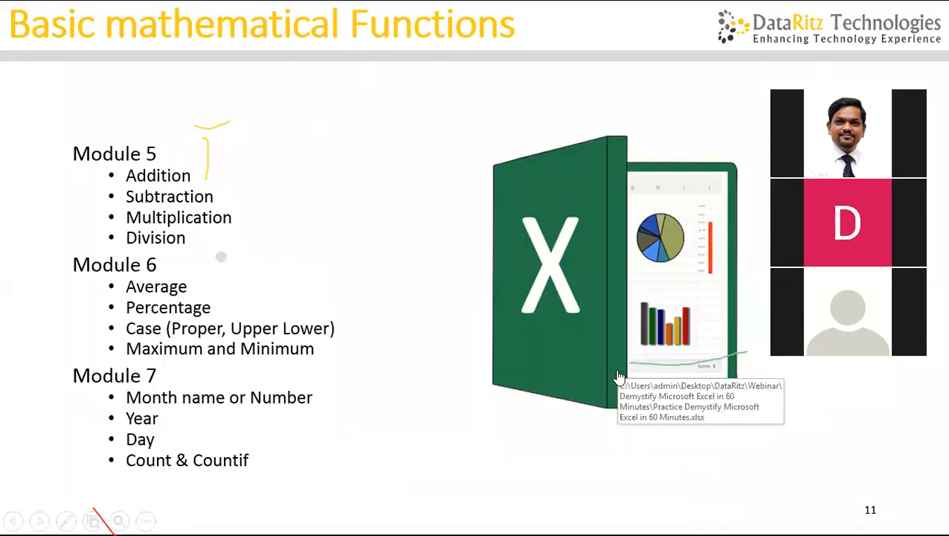
pyautogui.press('Right')
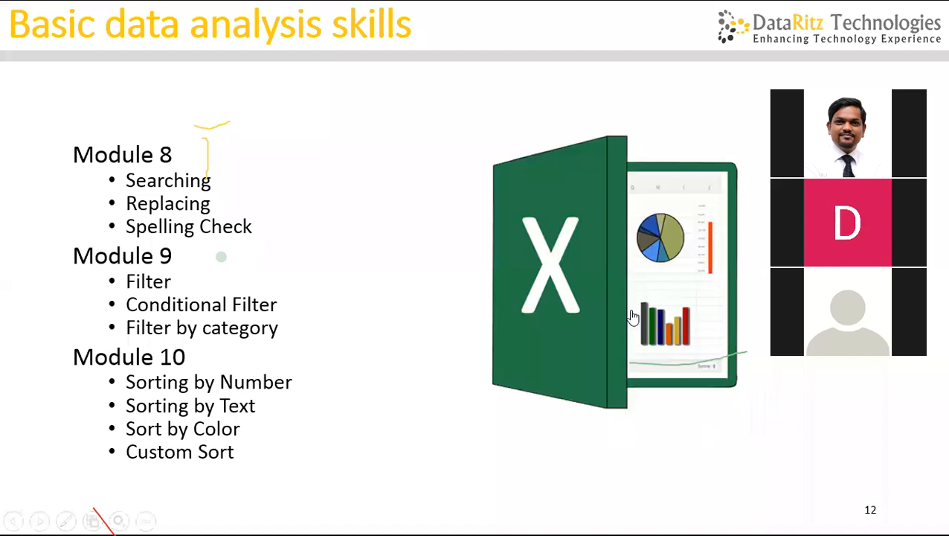
pyautogui.click(589, 236)
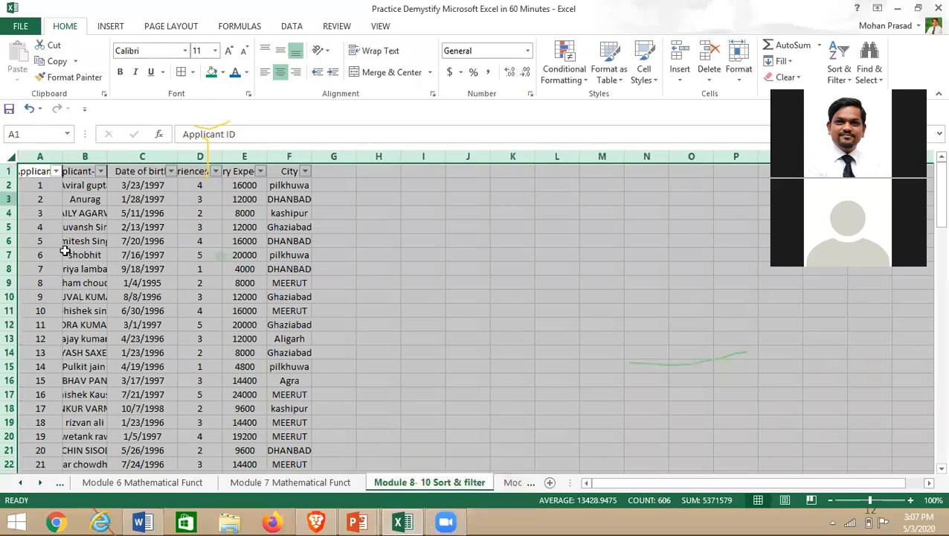
# - Select the applicant table A1:F101 and centre its contents
pyautogui.click(46, 176)
pyautogui.hotkey('ctrl', 'shift', 'Down')
pyautogui.hotkey('shift', 'Right')
pyautogui.hotkey('shift', 'Right')
pyautogui.hotkey('shift', 'Right')
pyautogui.hotkey('shift', 'Right')
pyautogui.hotkey('shift', 'Right')
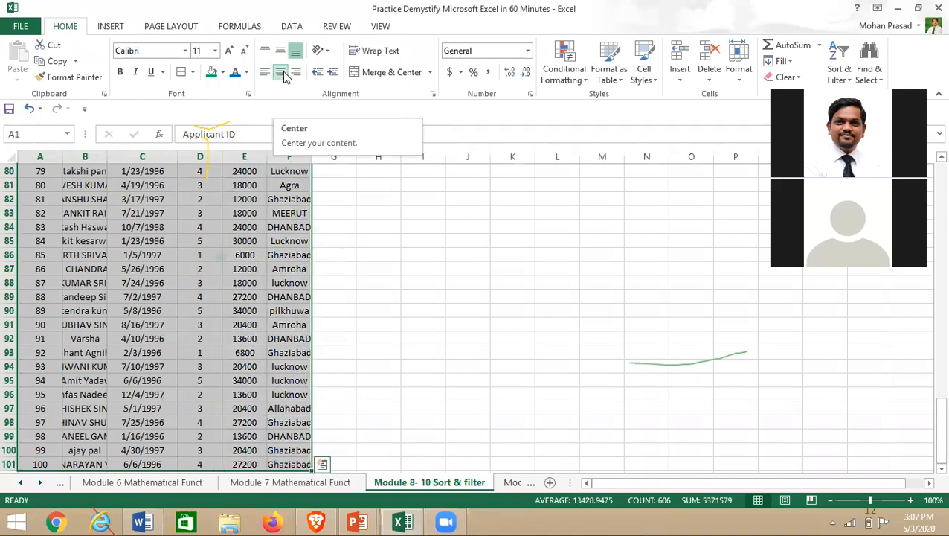
pyautogui.hotkey('ctrl', 'BackSpace')
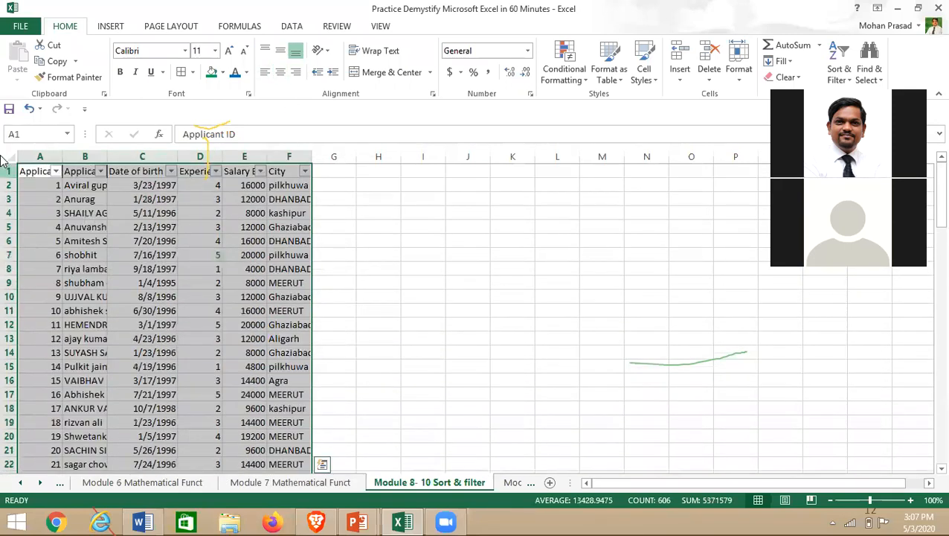
pyautogui.click(279, 75)
# - Auto-fit all columns so the headers show fully, and border the table A1:F101
pyautogui.doubleClick(63, 157)
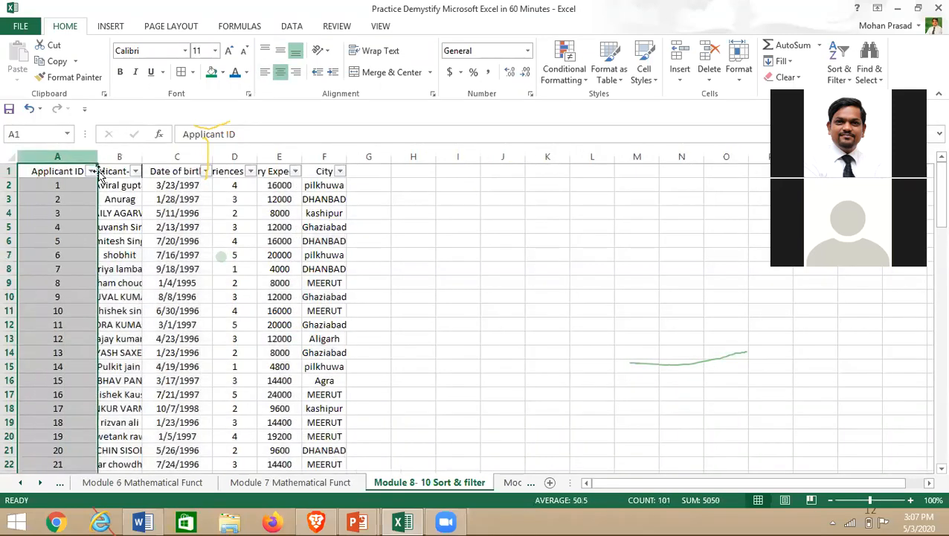
pyautogui.hotkey('ctrl', 'a')
pyautogui.doubleClick(97, 157)
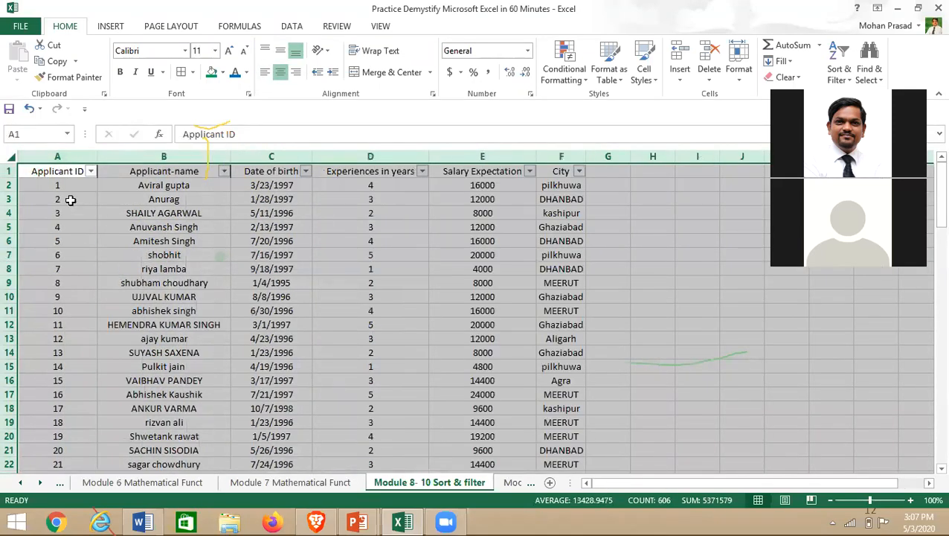
pyautogui.doubleClick(52, 172)
pyautogui.press('Escape')
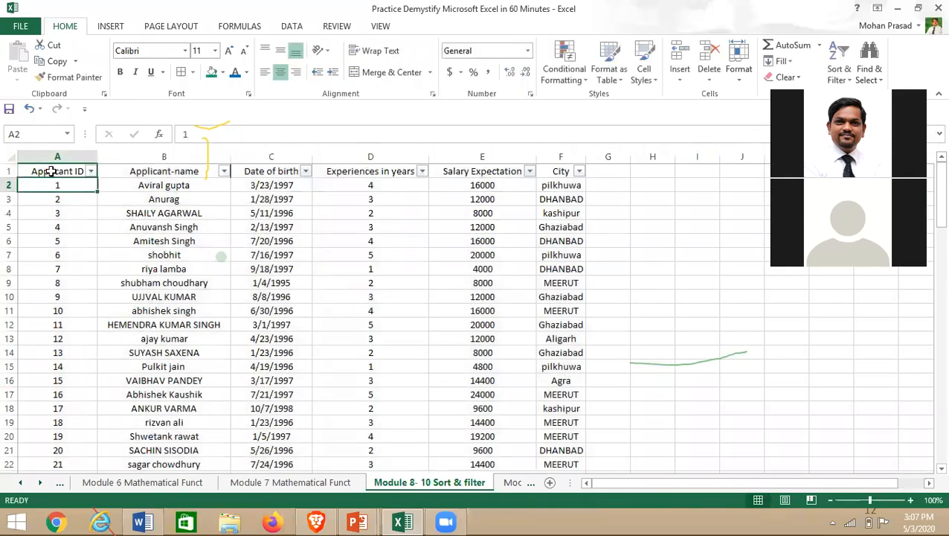
pyautogui.hotkey('ctrl', 'shift', 'End')
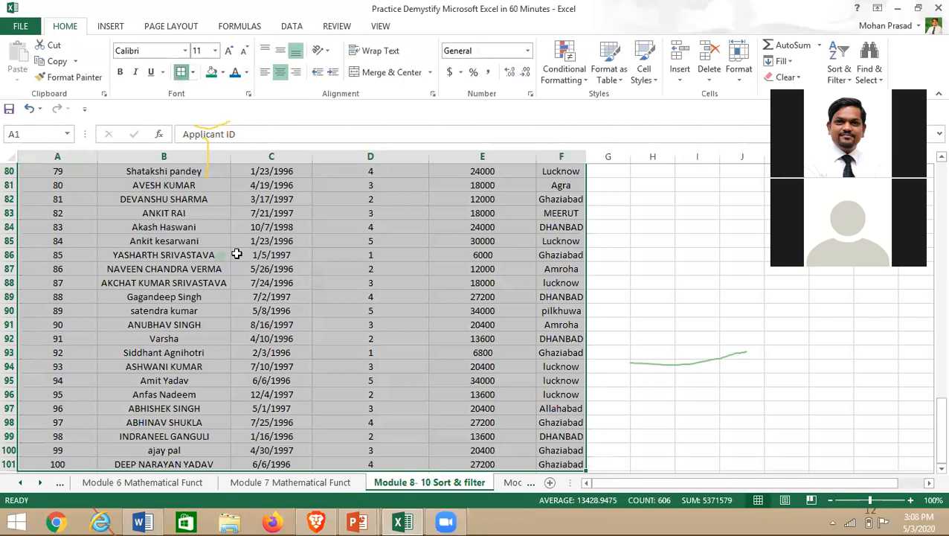
pyautogui.hotkey('ctrl', 'BackSpace')
# - Make the header row A1:F1, Applicant ID through City, bold
pyautogui.click(45, 172)
pyautogui.press('F2')
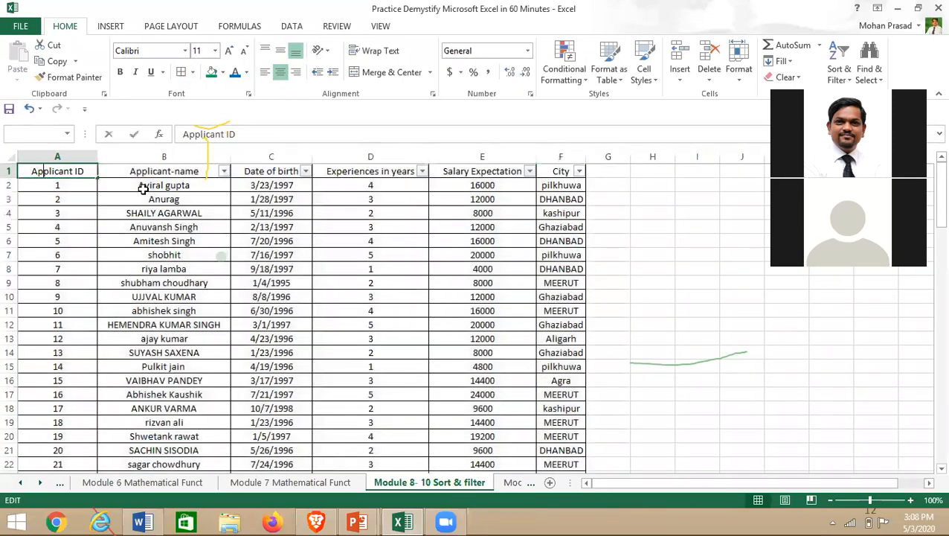
pyautogui.press('Escape')
pyautogui.hotkey('ctrl', 'shift', 'Right')
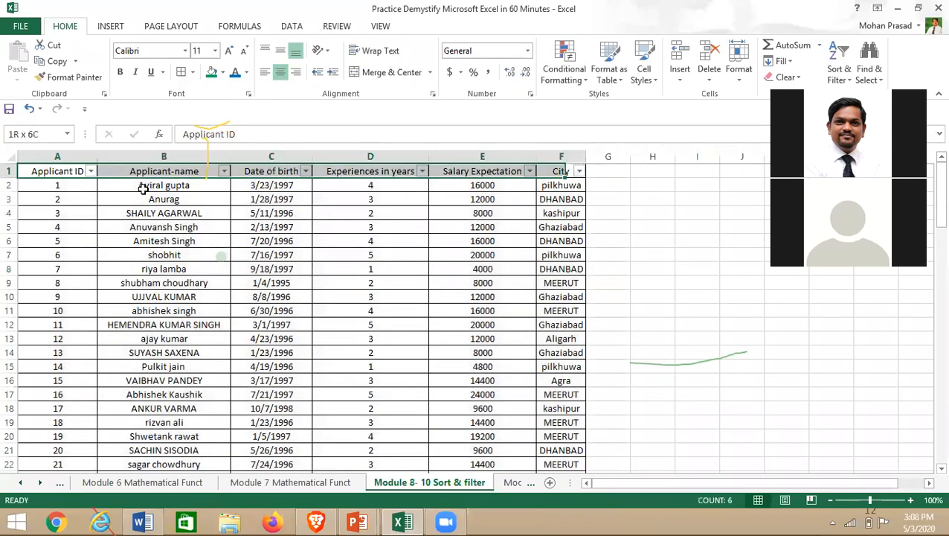
pyautogui.press('Right')
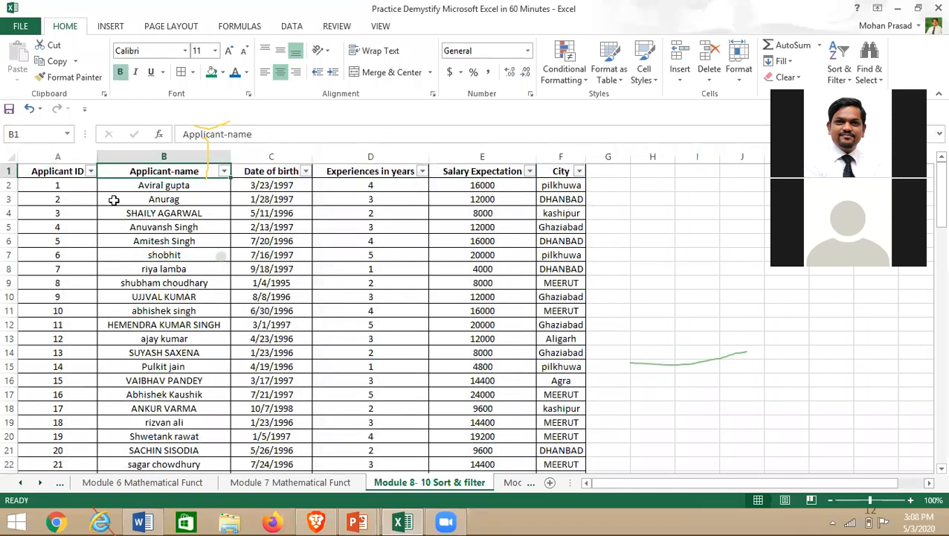
pyautogui.click(111, 341)
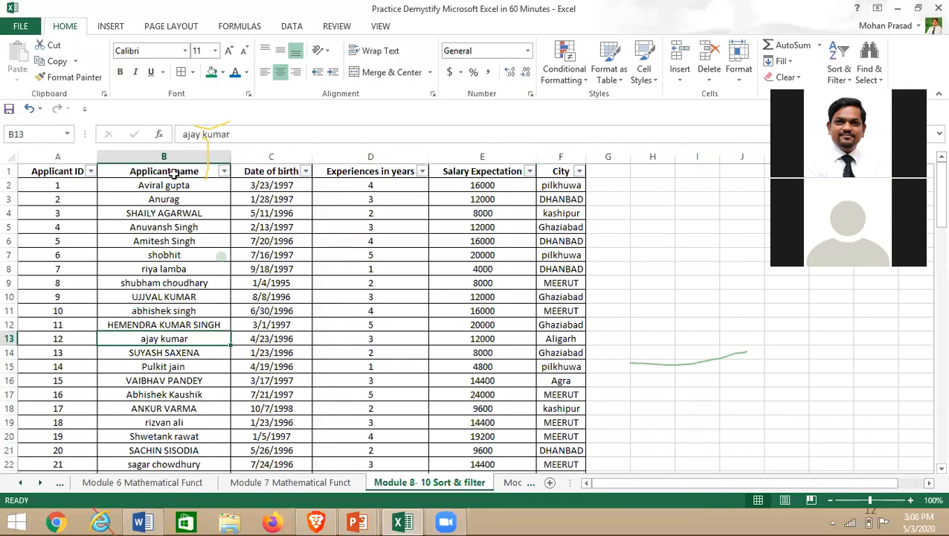
pyautogui.click(55, 176)
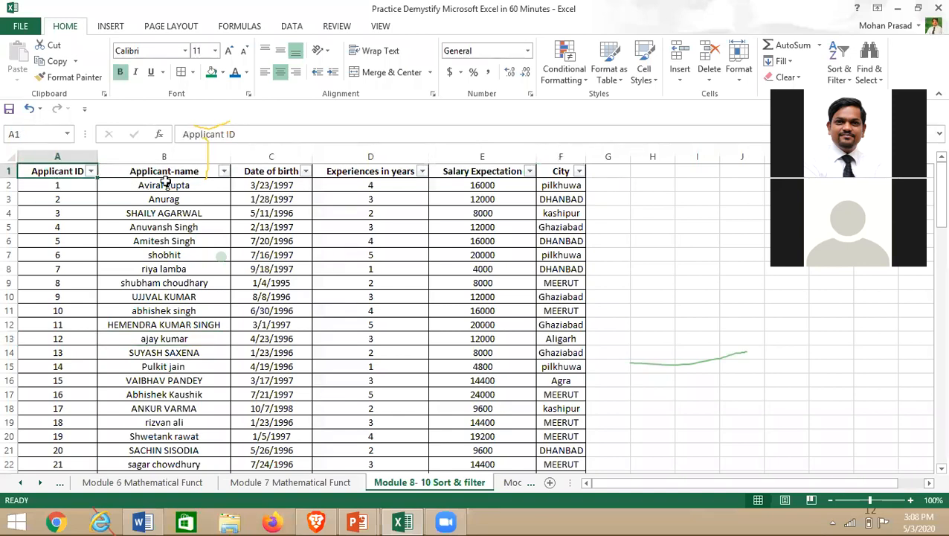
# - Turn off the AutoFilter on header row A1:F1 so the dropdown arrows disappear
pyautogui.hotkey('shift', 'Right')
pyautogui.hotkey('shift', 'Right')
pyautogui.hotkey('shift', 'Right')
pyautogui.hotkey('shift', 'Right')
pyautogui.hotkey('shift', 'Right')
pyautogui.hotkey('alt', 'd')
pyautogui.press('f')
pyautogui.press('f')
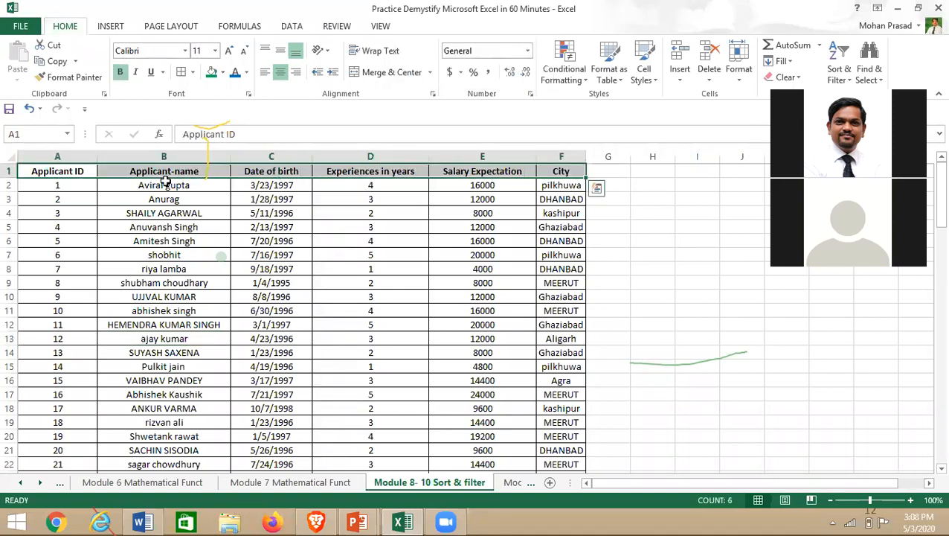
pyautogui.click(84, 283)
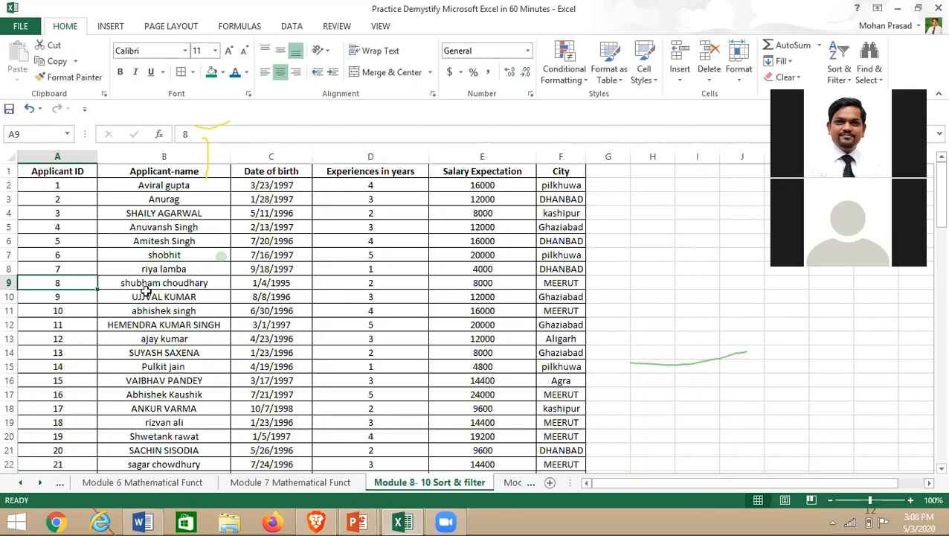
pyautogui.scroll(-6, 147, 291)
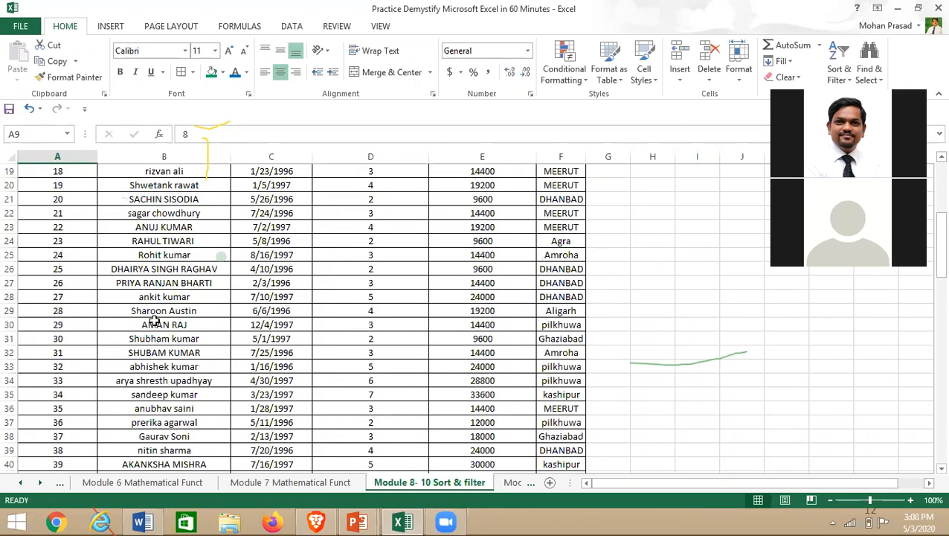
pyautogui.scroll(-20, 155, 320)
pyautogui.scroll(20, 159, 328)
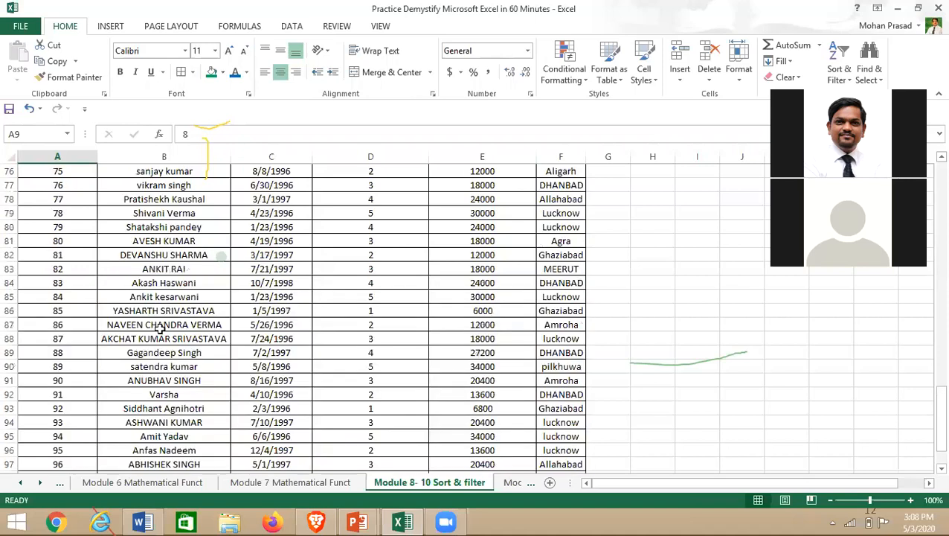
pyautogui.scroll(3, 159, 328)
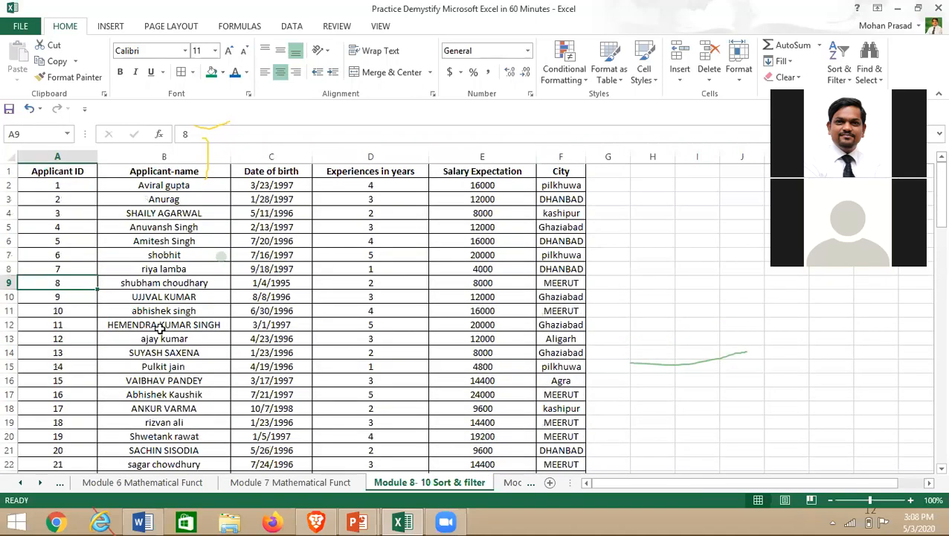
# - Search for 'Suyash' in Find and Replace, jump to the match, then Find All (1 cell)
pyautogui.hotkey('ctrl', 'f')
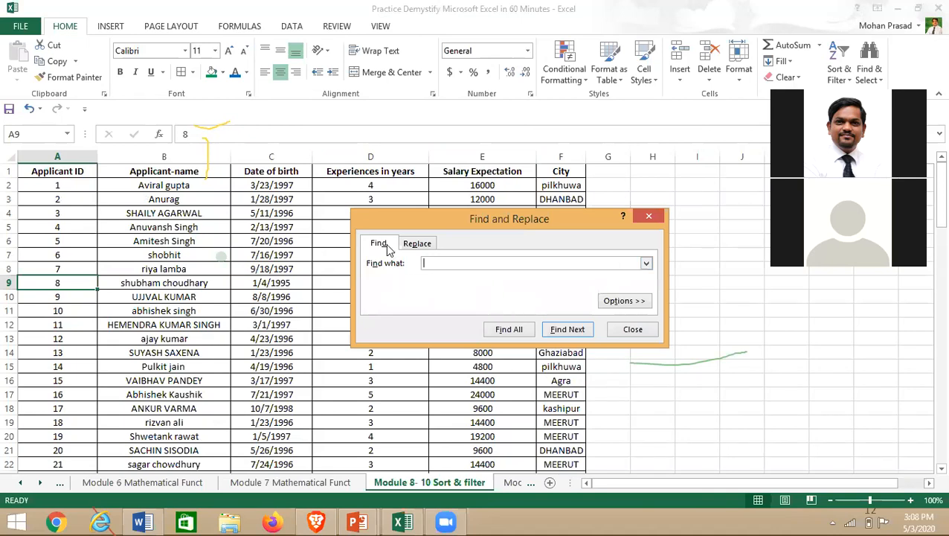
pyautogui.click(648, 216)
pyautogui.doubleClick(233, 269)
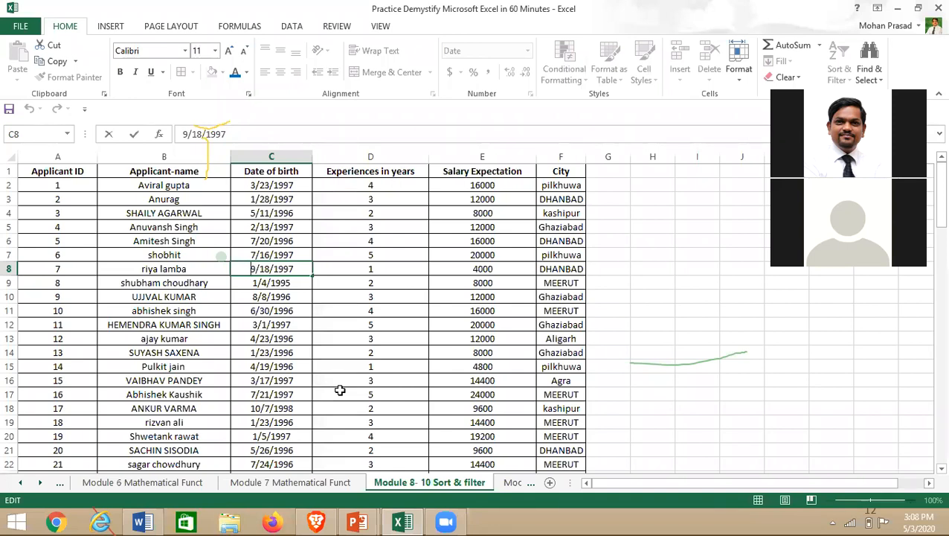
pyautogui.hotkey('ctrl', 'f')
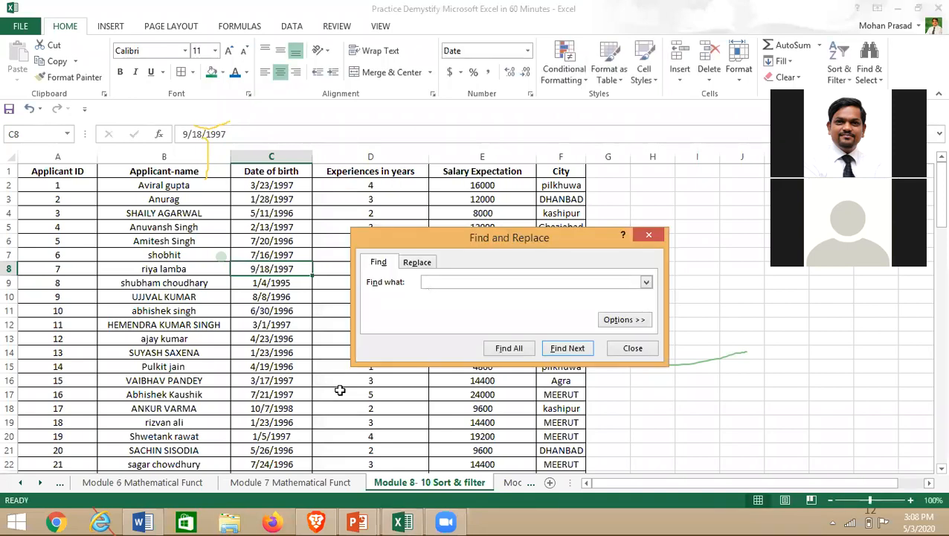
pyautogui.moveTo(417, 237); pyautogui.dragTo(340, 183)
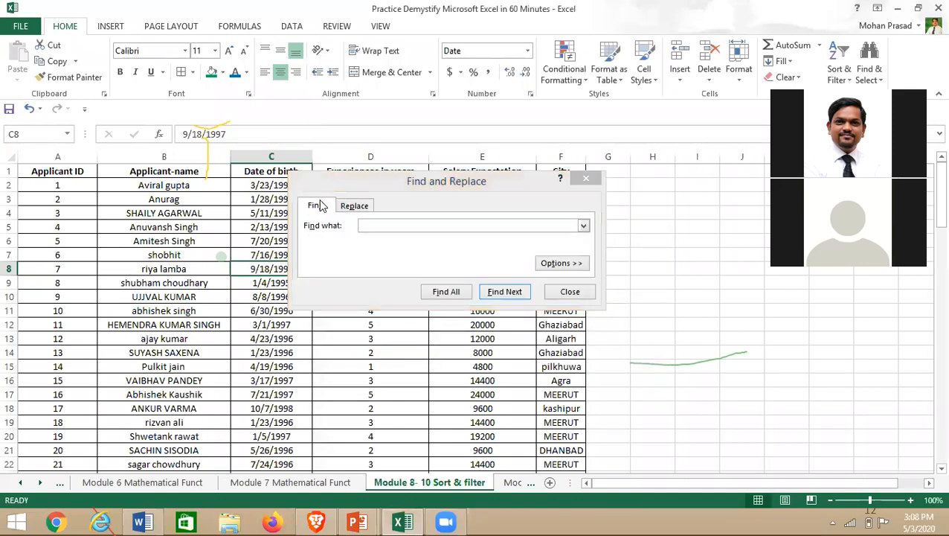
pyautogui.click(393, 226)
pyautogui.write('Suyash')
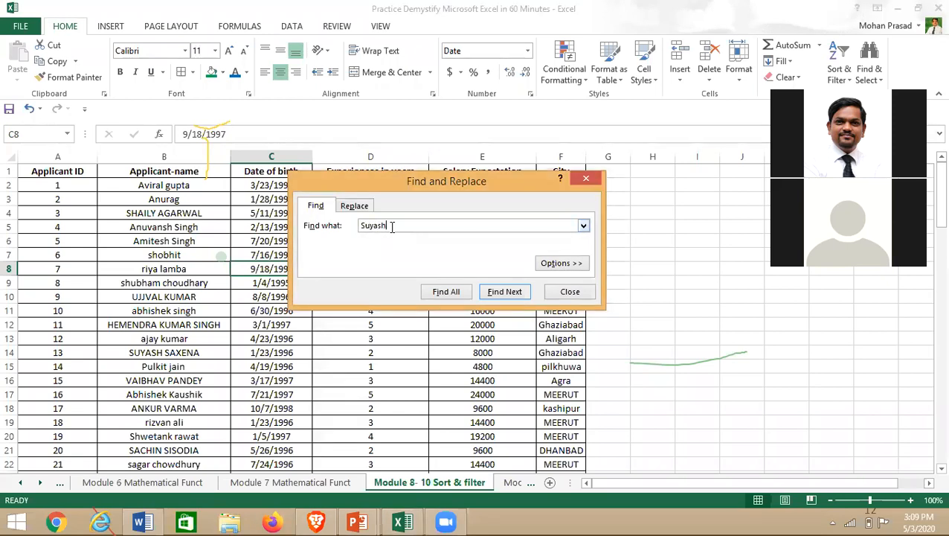
pyautogui.click(497, 293)
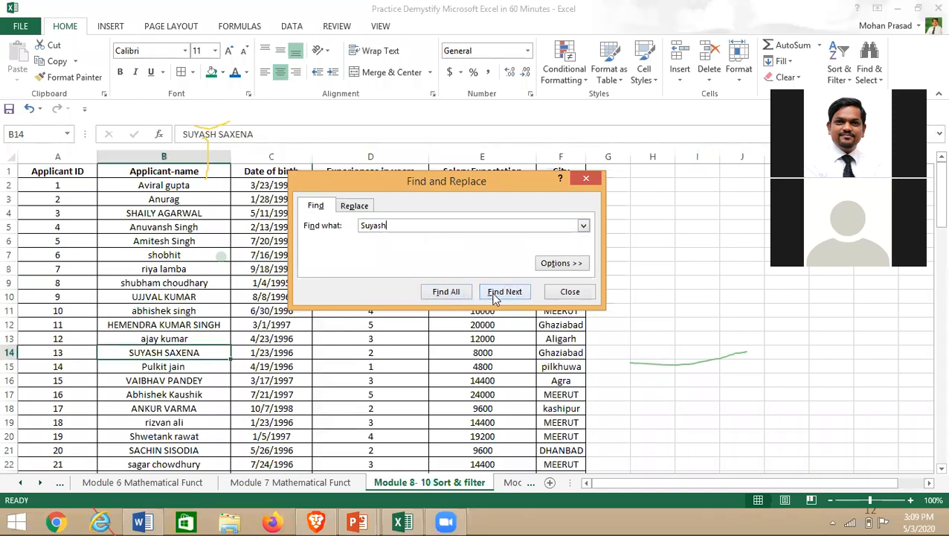
pyautogui.moveTo(391, 180); pyautogui.dragTo(507, 177)
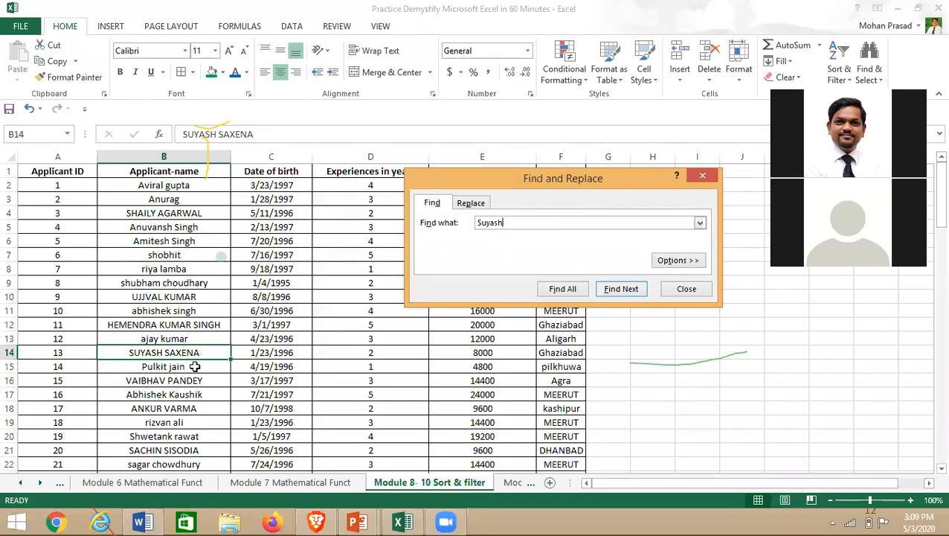
pyautogui.click(564, 291)
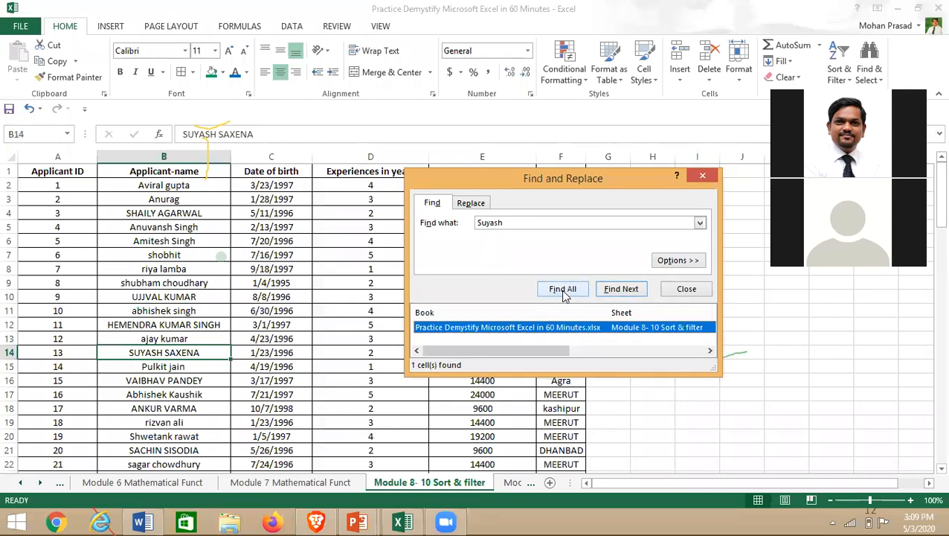
# - Replace the search term with 'abhishek' and Find All matching cells
pyautogui.doubleClick(517, 226)
pyautogui.write('abhi')
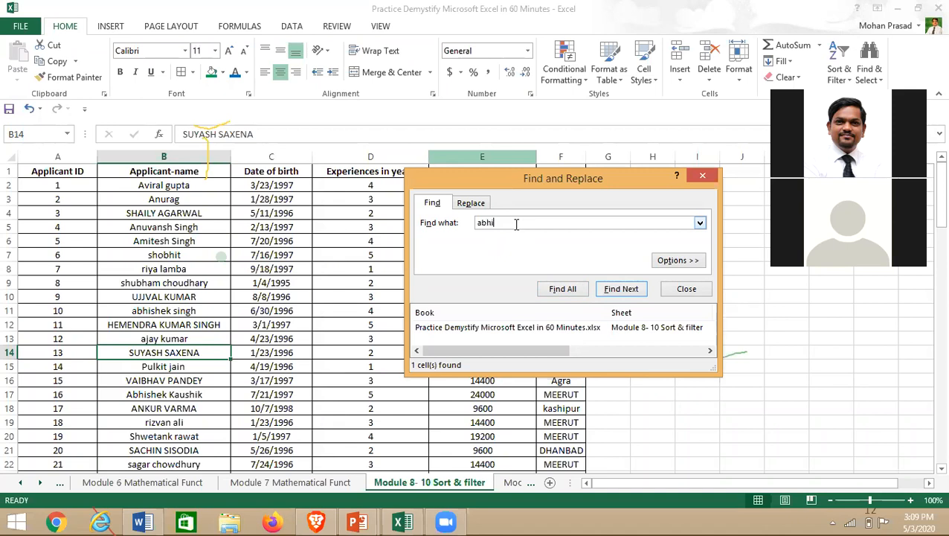
pyautogui.write('shek')
pyautogui.click(569, 290)
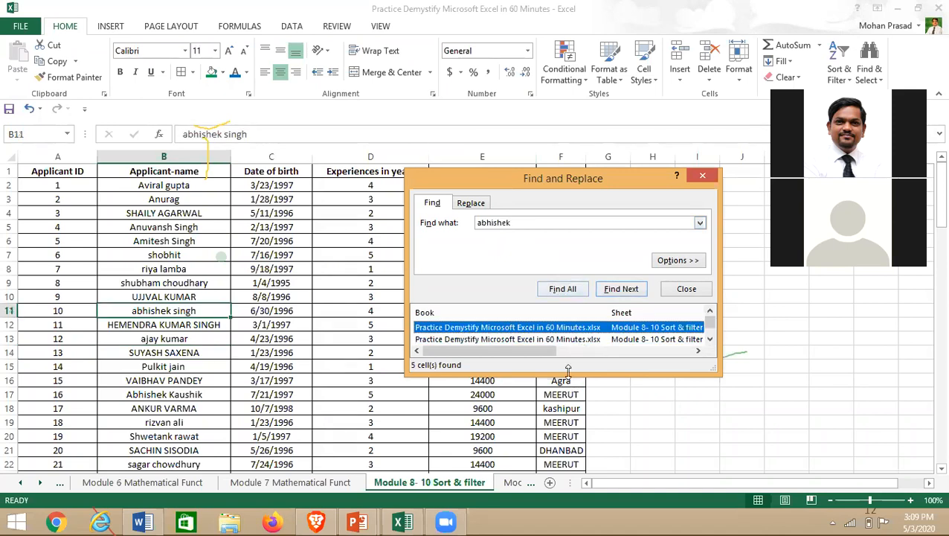
pyautogui.click(497, 76)
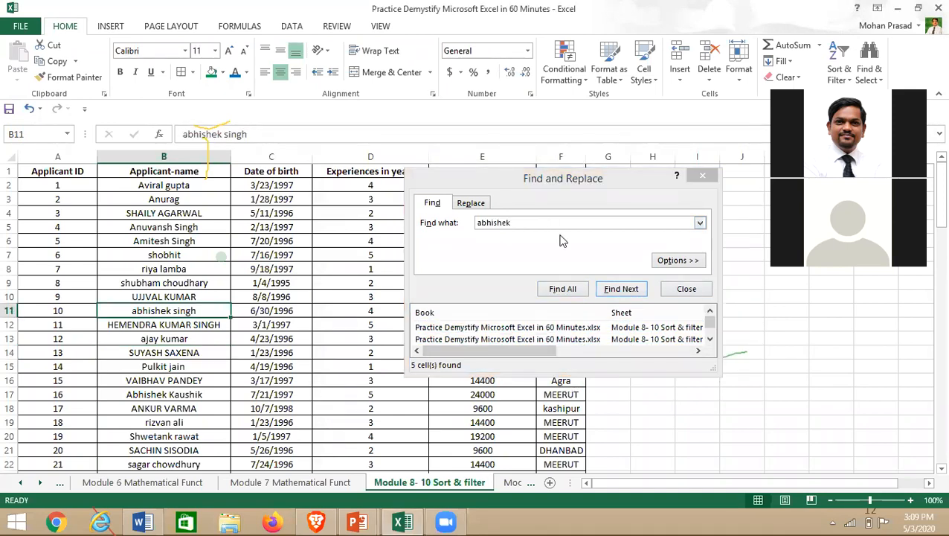
pyautogui.click(694, 327)
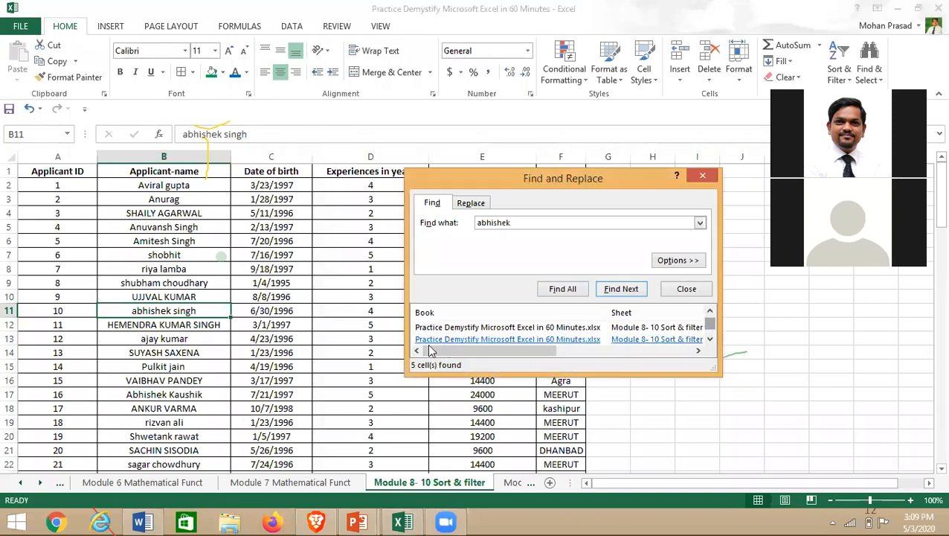
pyautogui.click(448, 330)
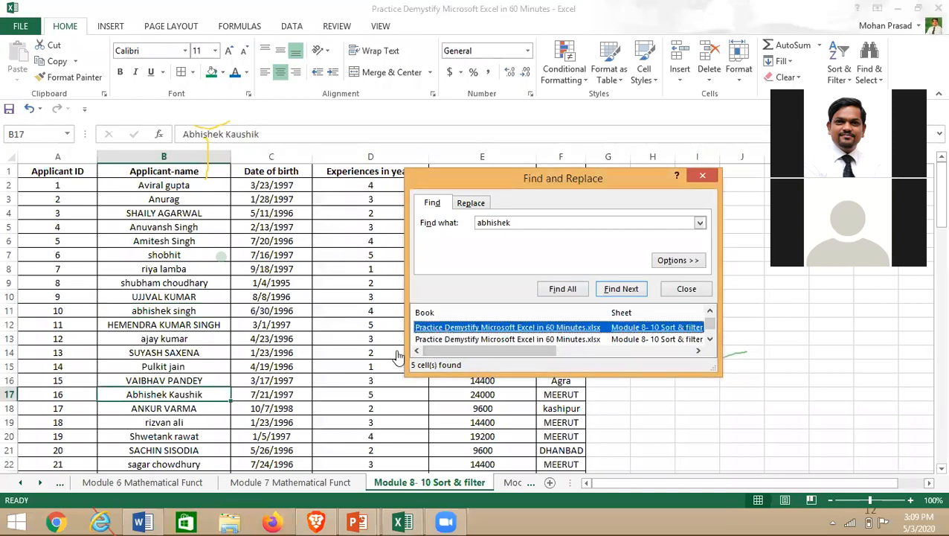
pyautogui.click(497, 339)
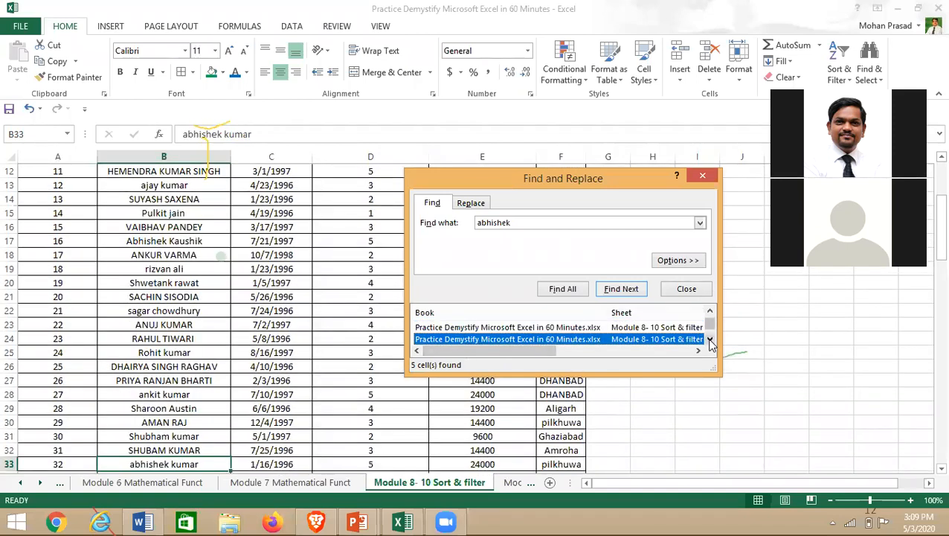
pyautogui.click(709, 339)
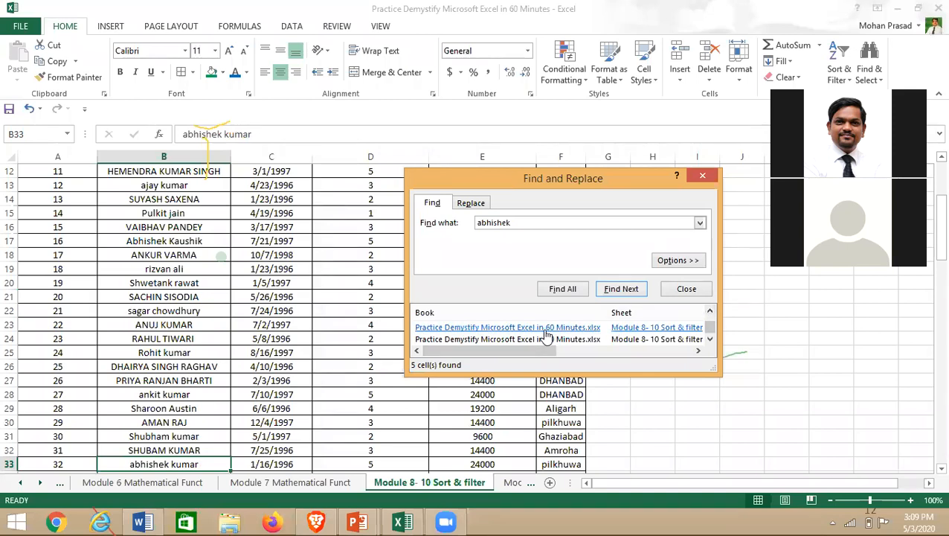
pyautogui.click(545, 331)
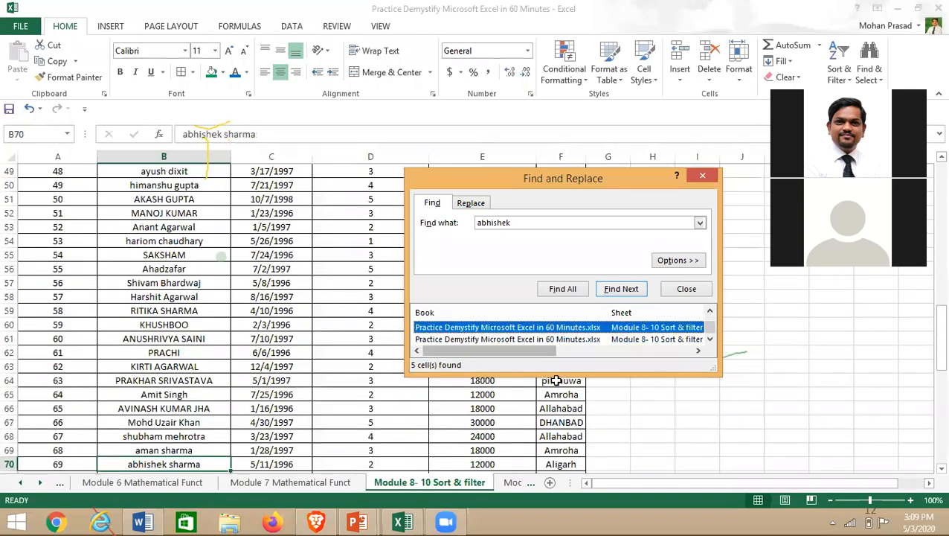
pyautogui.moveTo(558, 372); pyautogui.dragTo(560, 460)
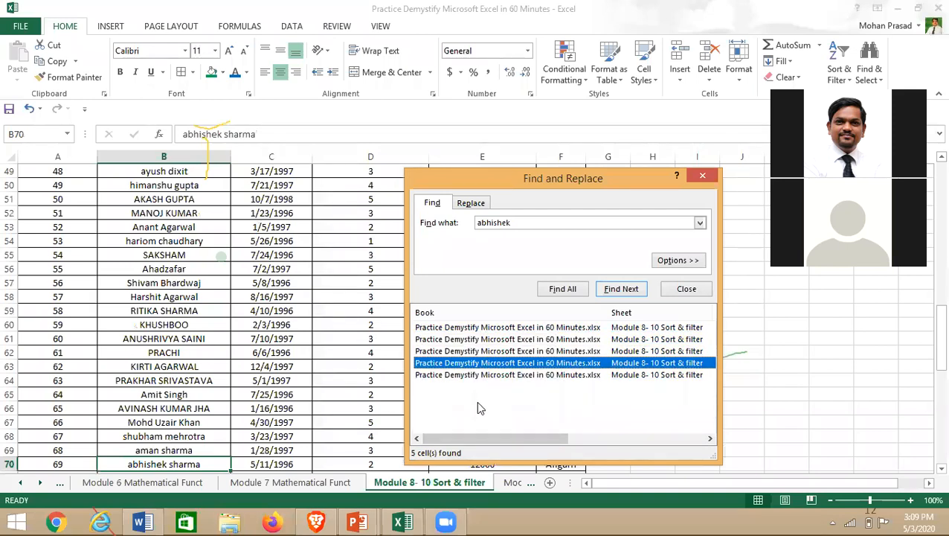
pyautogui.click(485, 375)
pyautogui.click(582, 142)
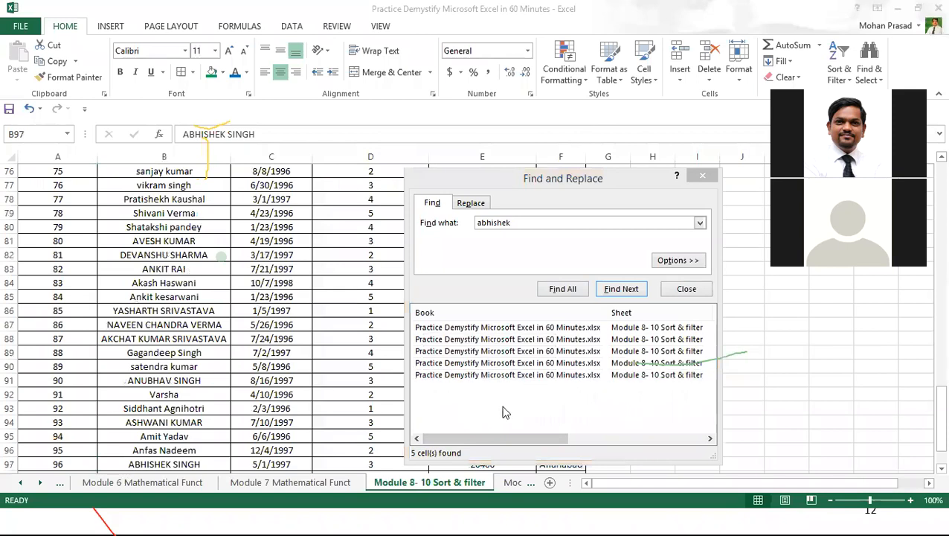
pyautogui.click(489, 375)
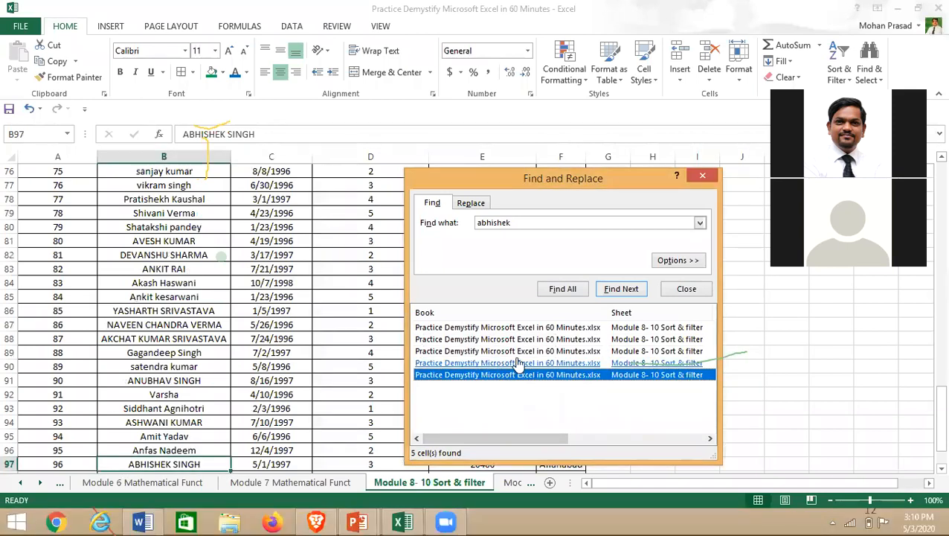
pyautogui.click(485, 363)
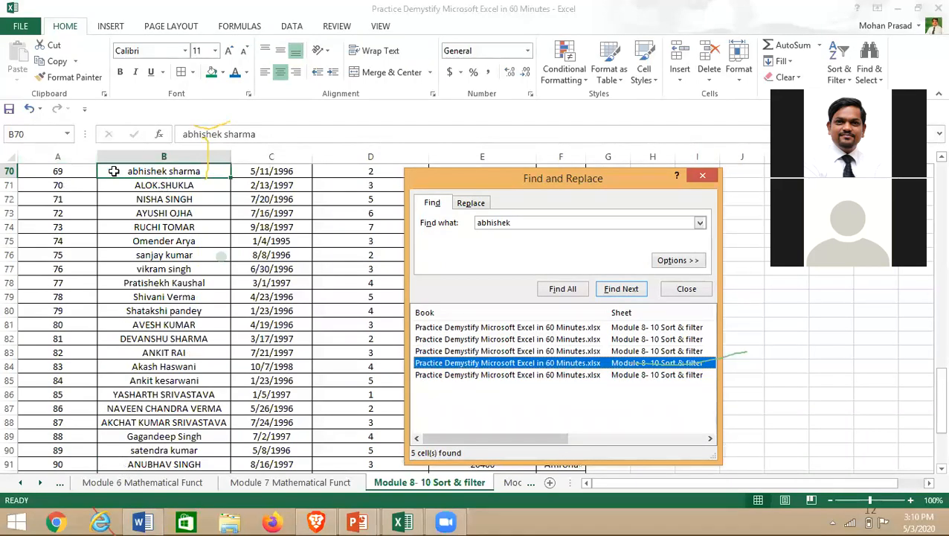
pyautogui.click(486, 352)
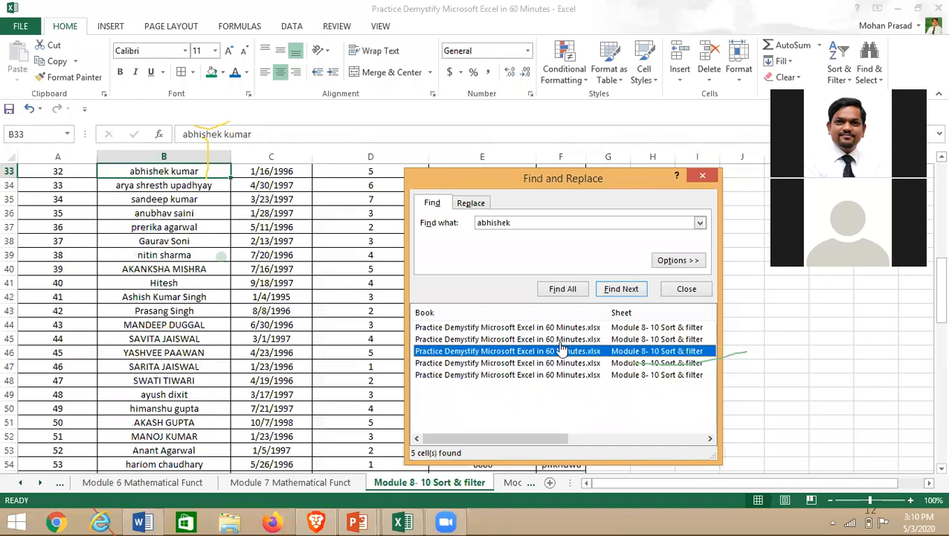
pyautogui.click(497, 340)
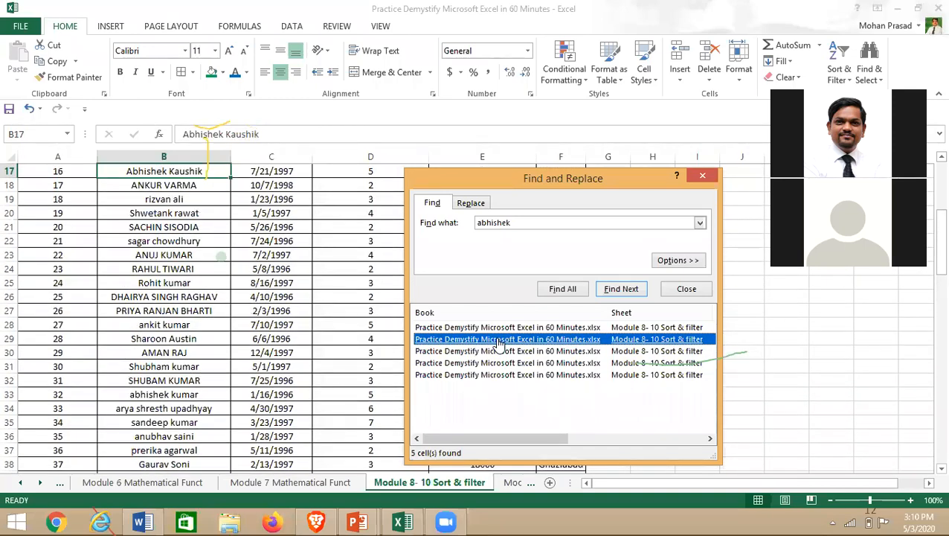
pyautogui.click(494, 328)
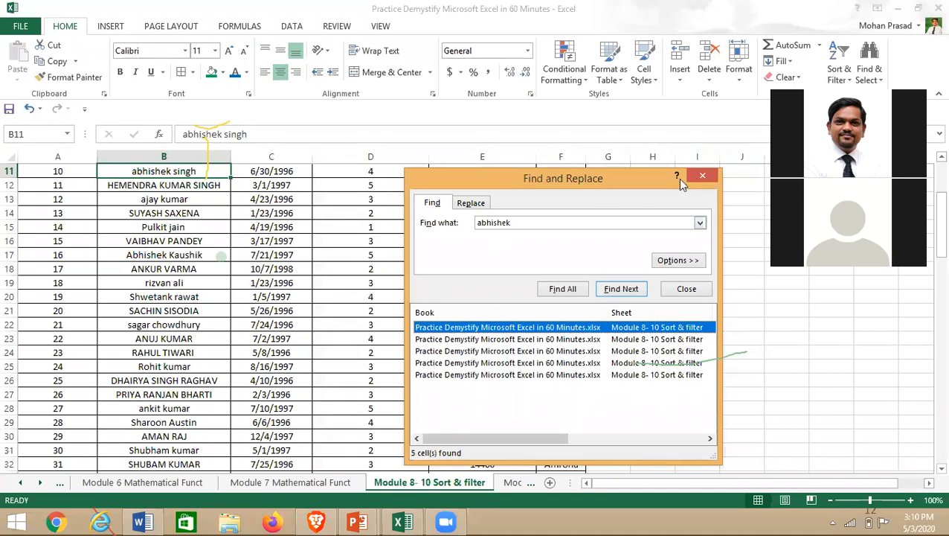
# - Close Find and Replace and move to the first Salary Expectation value near the table top
pyautogui.click(689, 290)
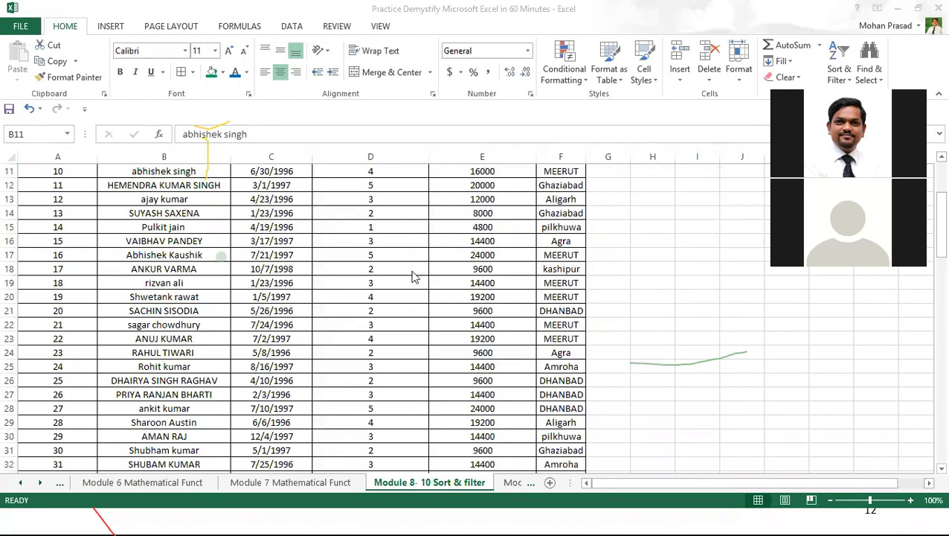
pyautogui.rightClick(387, 270)
pyautogui.rightClick(325, 296)
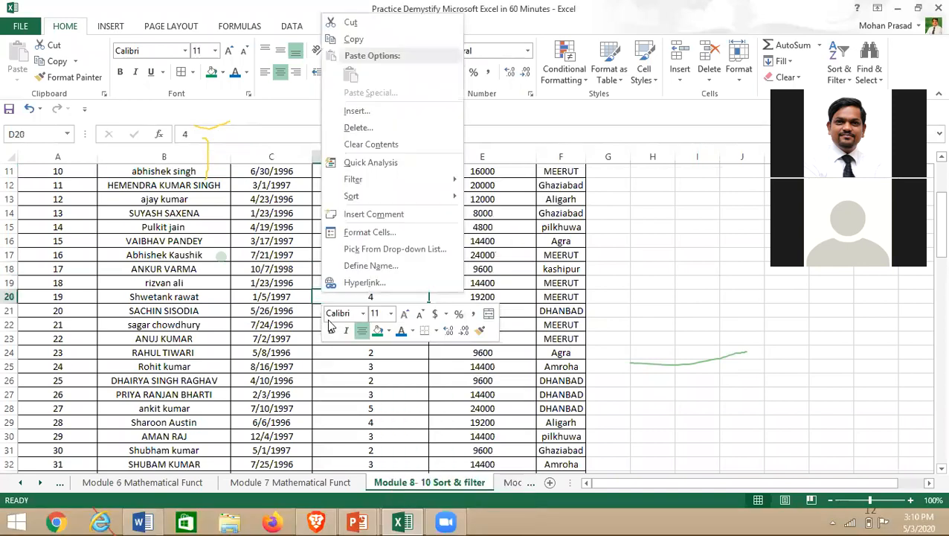
pyautogui.press('Escape')
pyautogui.press('Up')
pyautogui.press('Up')
pyautogui.press('Up')
pyautogui.press('Up')
pyautogui.press('Up')
pyautogui.press('Up')
pyautogui.press('Up')
pyautogui.press('Up')
pyautogui.press('Up')
pyautogui.press('Up')
pyautogui.press('Up')
pyautogui.press('Up')
pyautogui.press('Up')
pyautogui.press('Up')
pyautogui.press('Up')
pyautogui.press('Up')
pyautogui.press('Up')
pyautogui.press('Up')
pyautogui.press('Up')
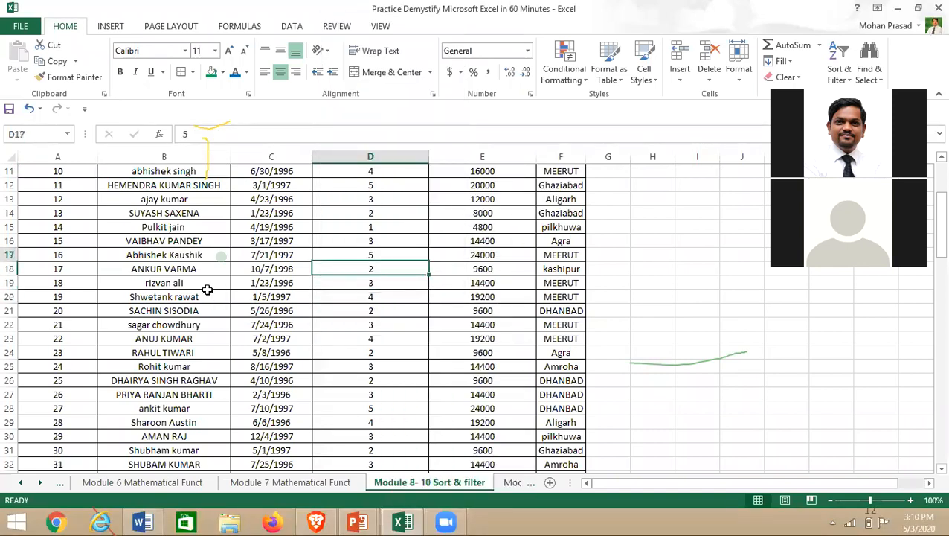
pyautogui.press('Down')
pyautogui.press('Down')
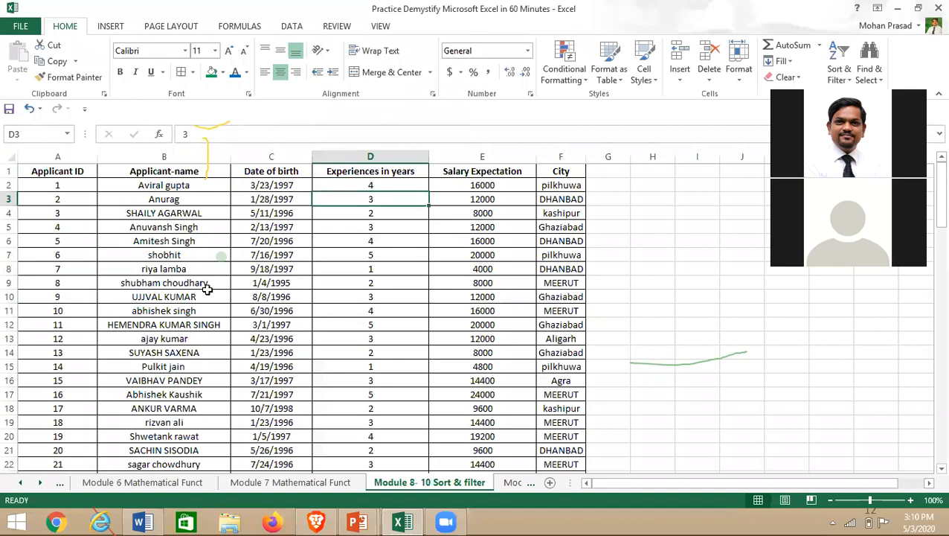
pyautogui.press('Right')
pyautogui.press('Up')
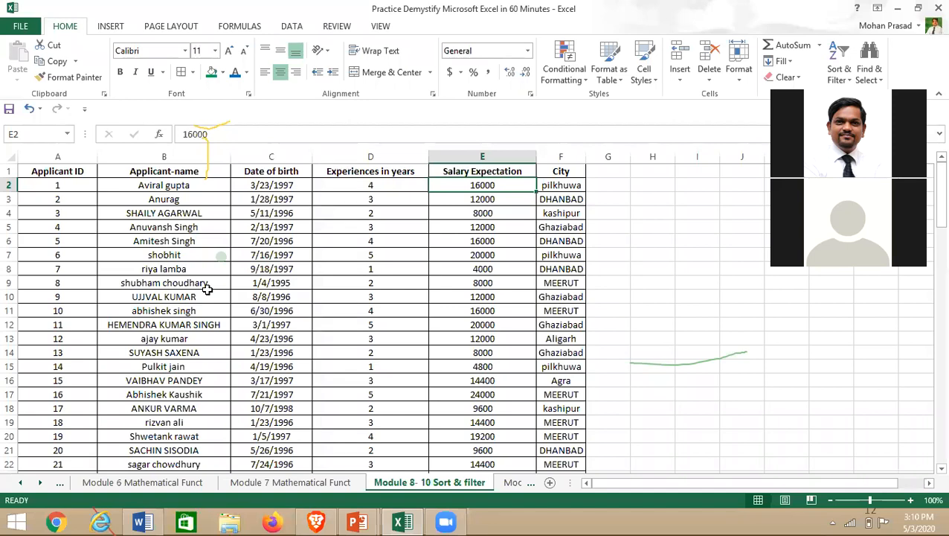
# - Select the Salary Expectation values E2:E101 and bring up Find and Replace with Ctrl+F
pyautogui.click(503, 281)
pyautogui.hotkey('ctrl', 'Up')
pyautogui.press('Down')
pyautogui.hotkey('shift', 'Down')
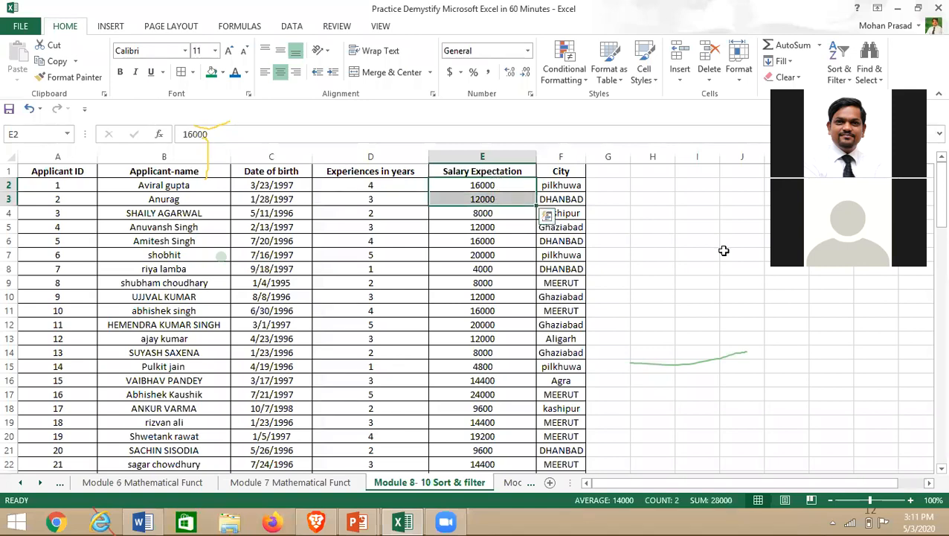
pyautogui.hotkey('shift', 'Up')
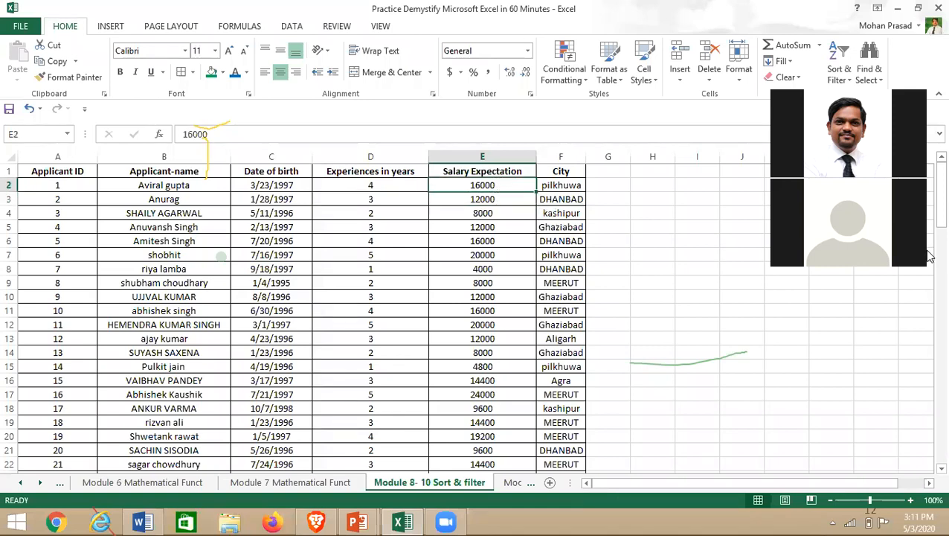
pyautogui.hotkey('ctrl', 'shift', 'Down')
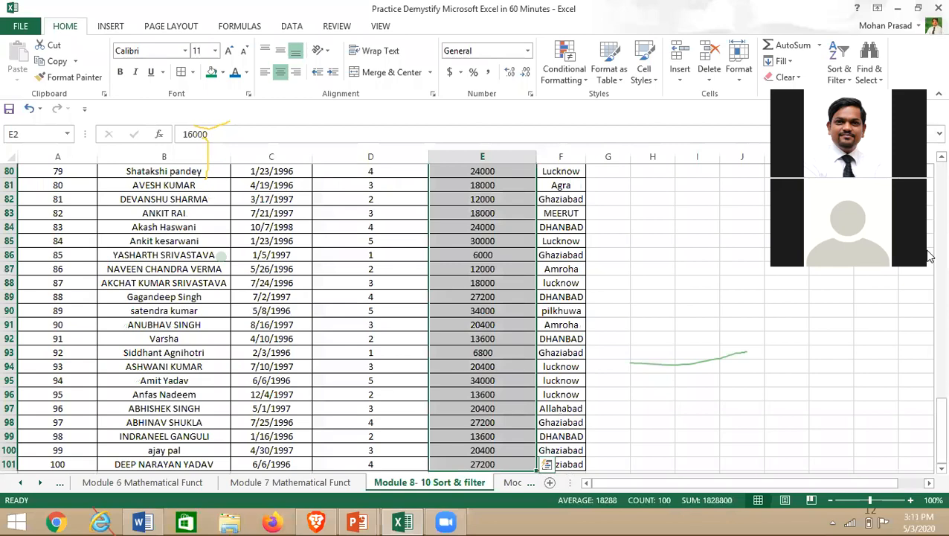
pyautogui.scroll(20, 513, 340)
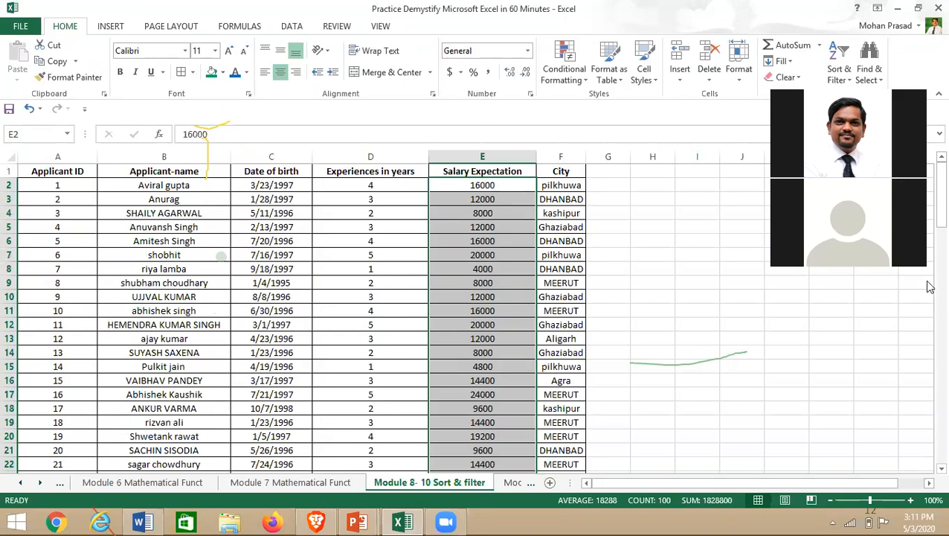
pyautogui.hotkey('ctrl', 'f')
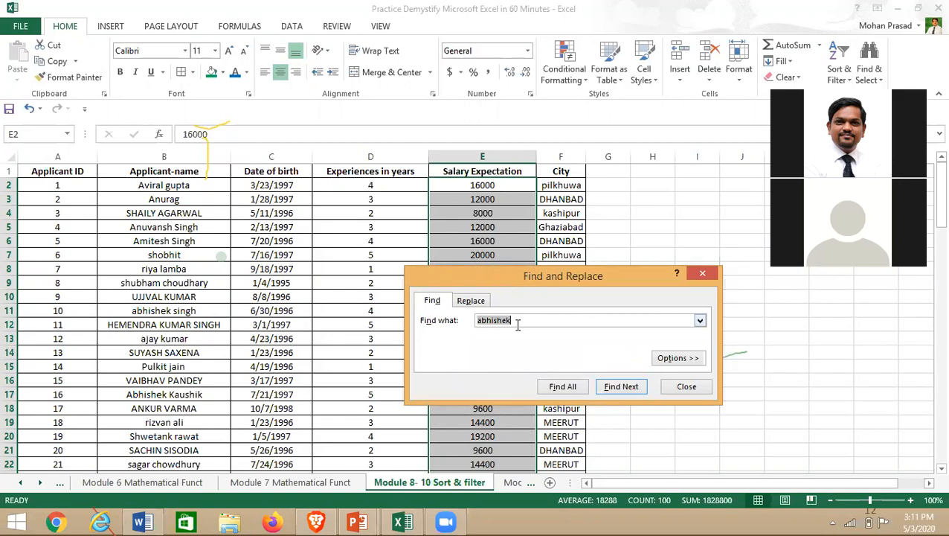
# - Replace every 16000 salary with 16500 using Replace All
pyautogui.press('BackSpace')
pyautogui.click(474, 302)
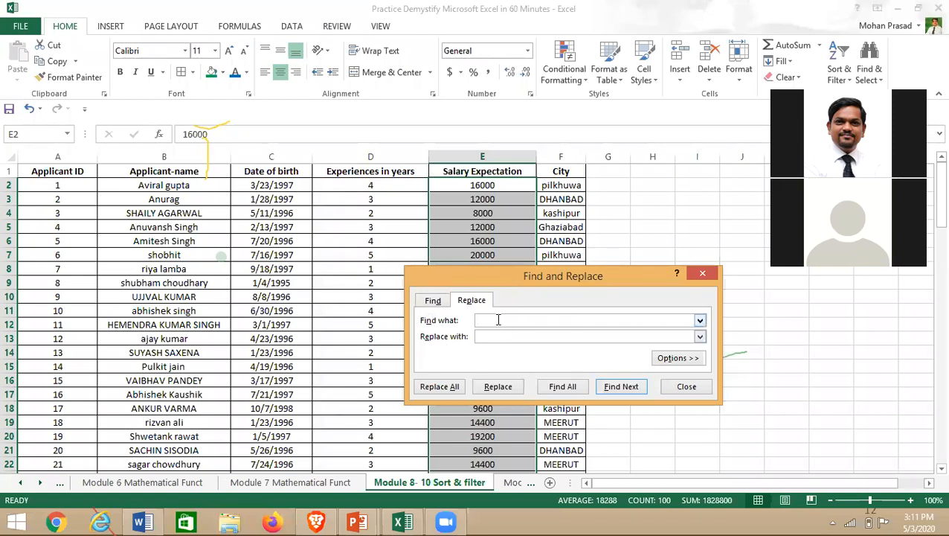
pyautogui.write('1600')
pyautogui.write('0')
pyautogui.write('16500')
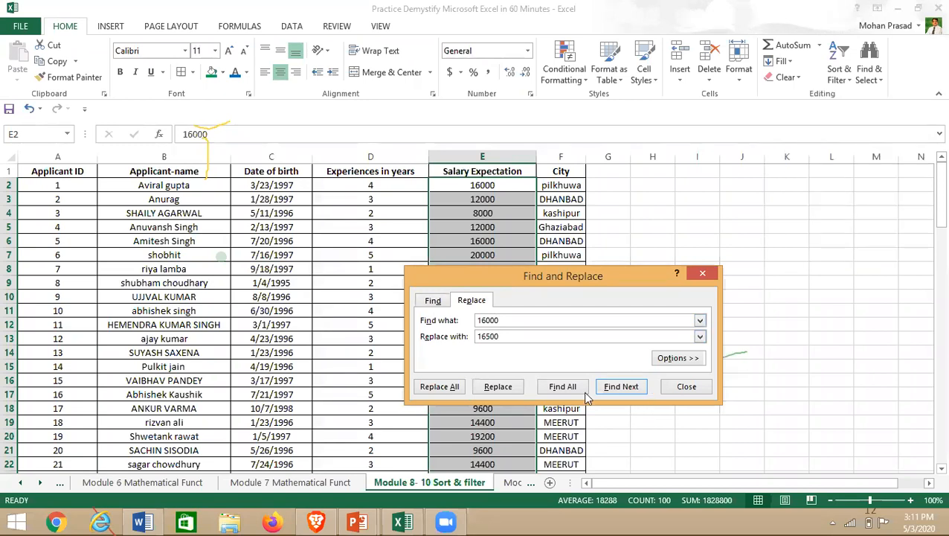
pyautogui.click(440, 386)
pyautogui.press('Return')
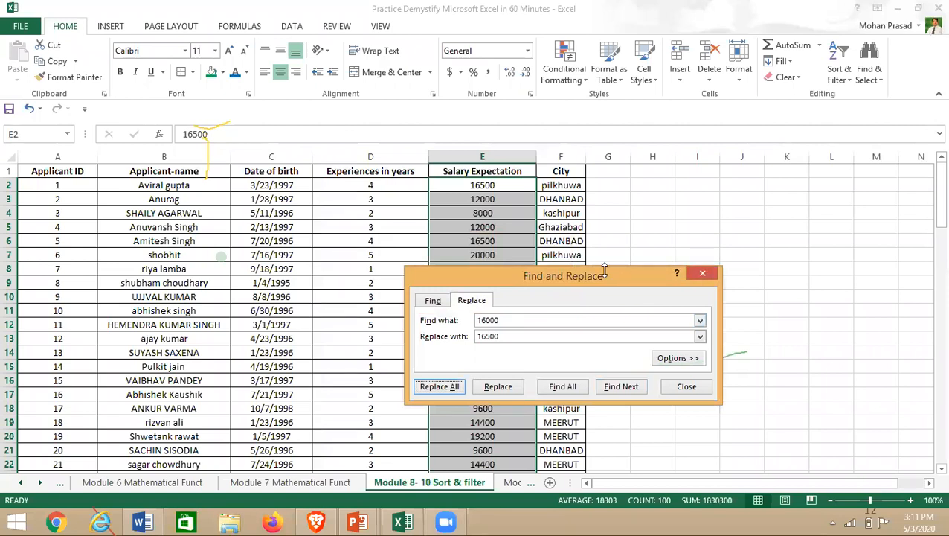
# - Move the dialog aside, check the 16500 salaries in E11 and E4, and select the Applicant-name column
pyautogui.moveTo(605, 270); pyautogui.dragTo(792, 245)
pyautogui.click(509, 239)
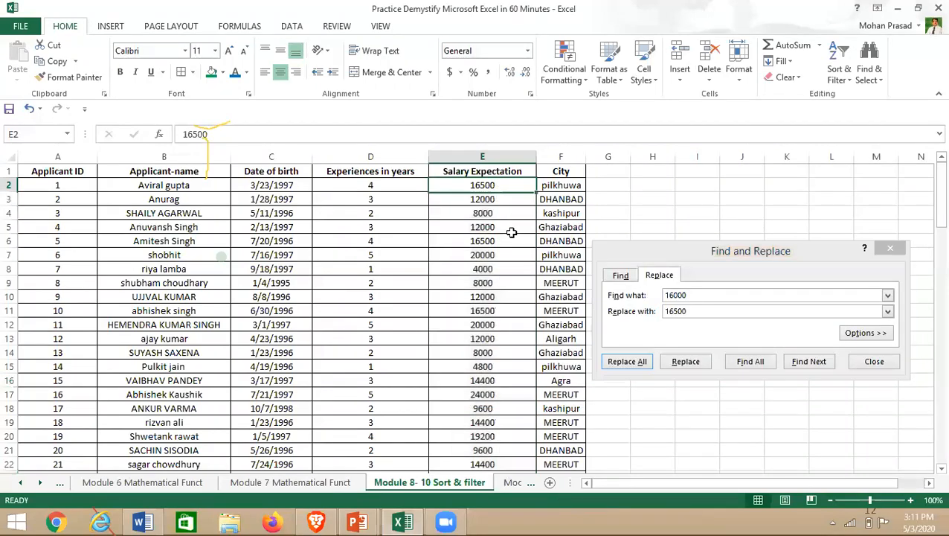
pyautogui.click(515, 308)
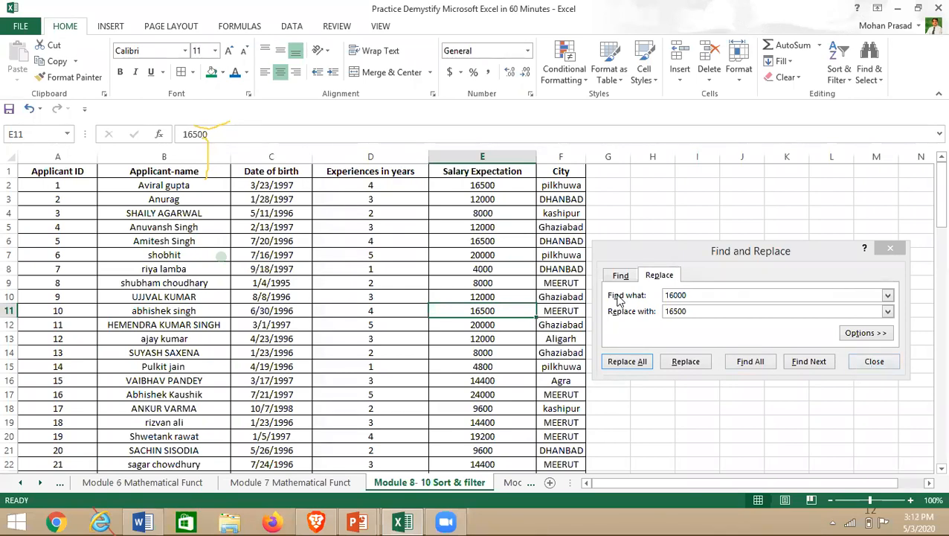
pyautogui.moveTo(698, 250); pyautogui.dragTo(676, 244)
pyautogui.moveTo(644, 226); pyautogui.dragTo(592, 198)
pyautogui.click(593, 198)
pyautogui.moveTo(698, 252); pyautogui.dragTo(690, 249)
pyautogui.click(517, 214)
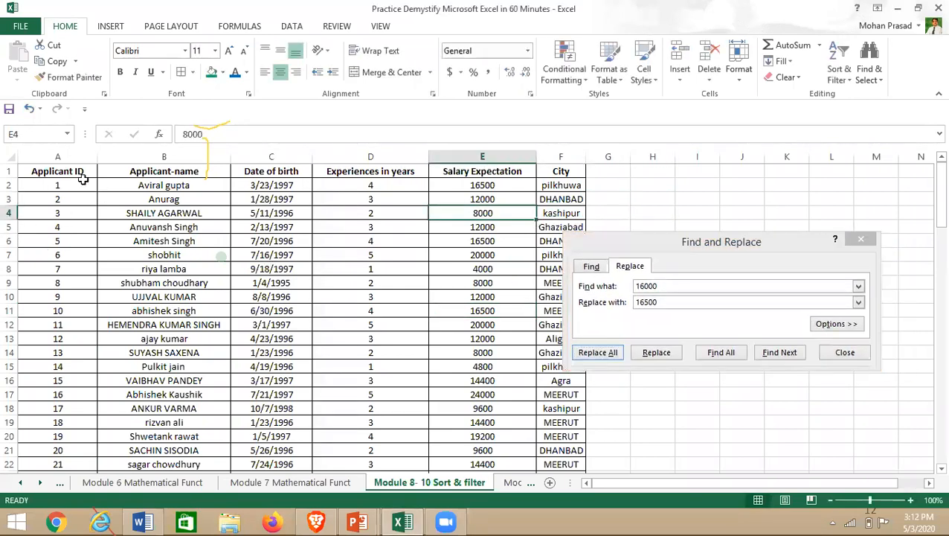
pyautogui.click(143, 155)
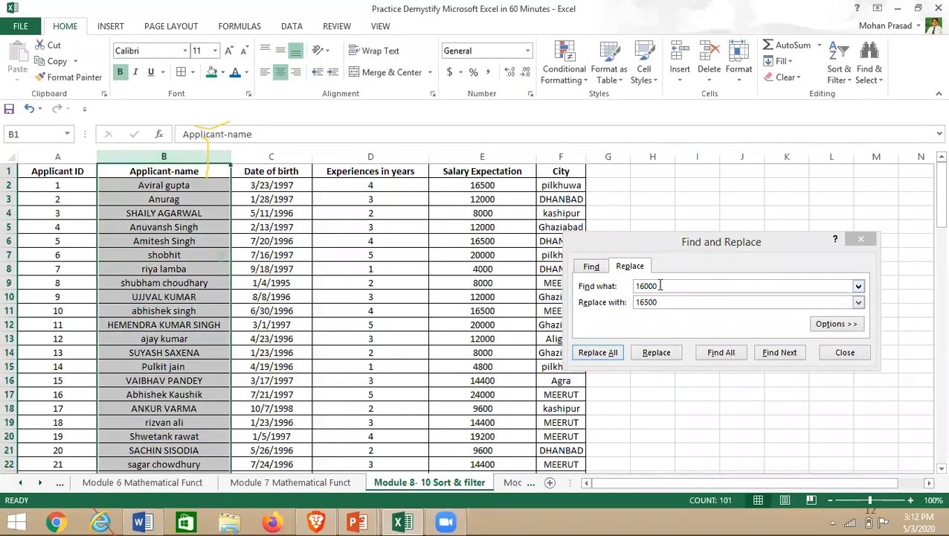
# - Replace all 5 occurrences of 'abhishek' with 'Sachin' in column B, then close the dialog
pyautogui.click(636, 290)
pyautogui.press('BackSpace')
pyautogui.press('BackSpace')
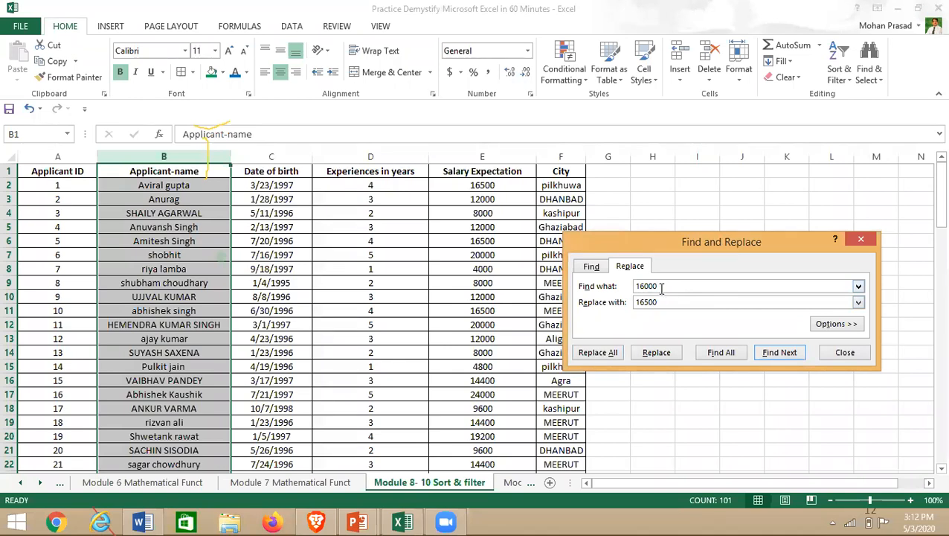
pyautogui.press('BackSpace')
pyautogui.press('BackSpace')
pyautogui.press('BackSpace')
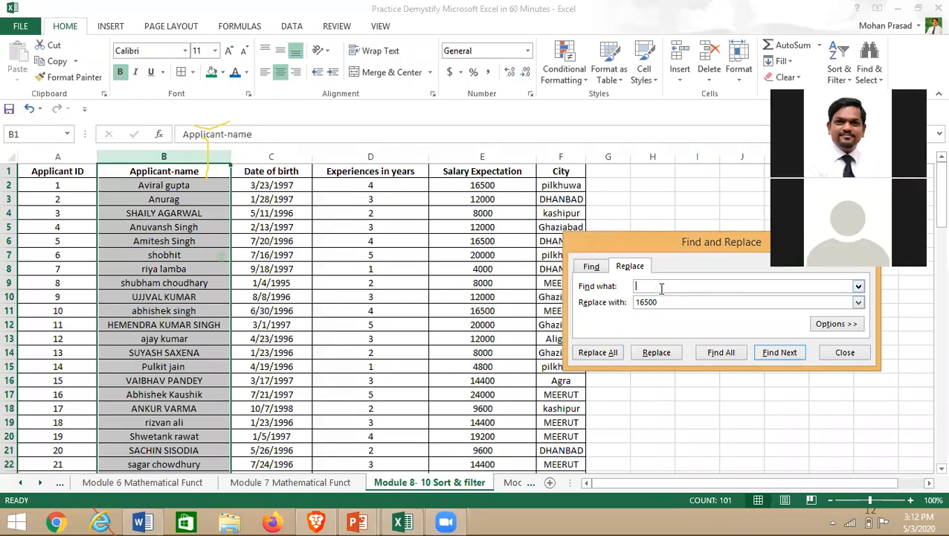
pyautogui.write('abhishek')
pyautogui.press('BackSpace')
pyautogui.press('BackSpace')
pyautogui.press('BackSpace')
pyautogui.press('BackSpace')
pyautogui.press('BackSpace')
pyautogui.write('Sachin')
pyautogui.click(605, 352)
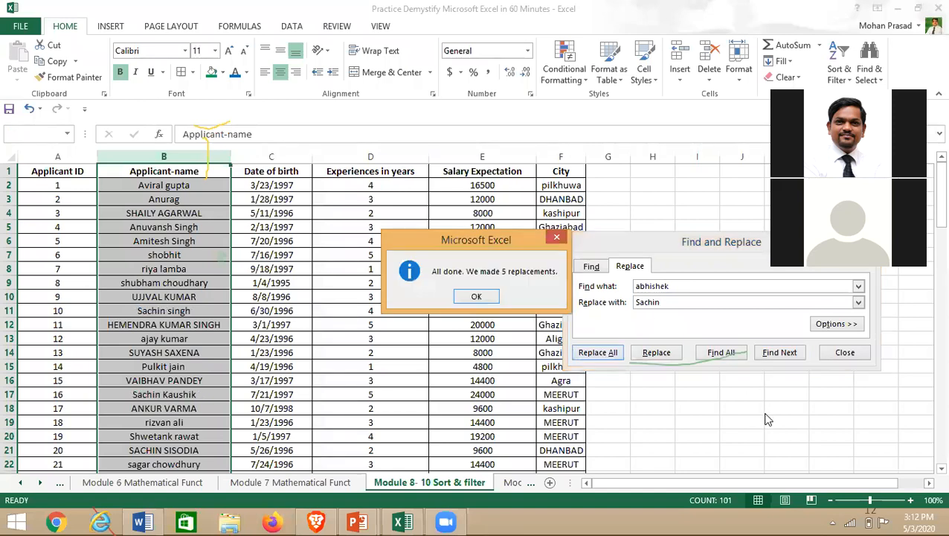
pyautogui.click(485, 297)
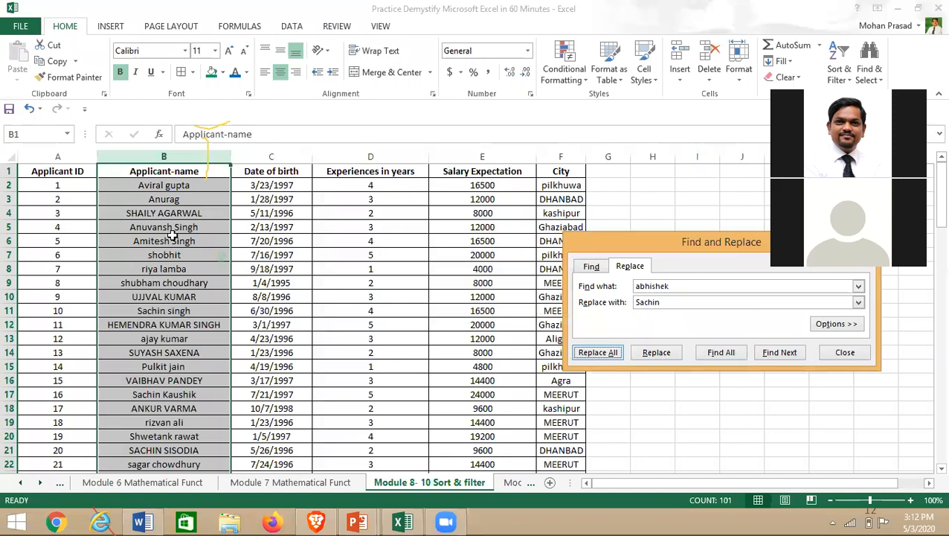
pyautogui.click(840, 356)
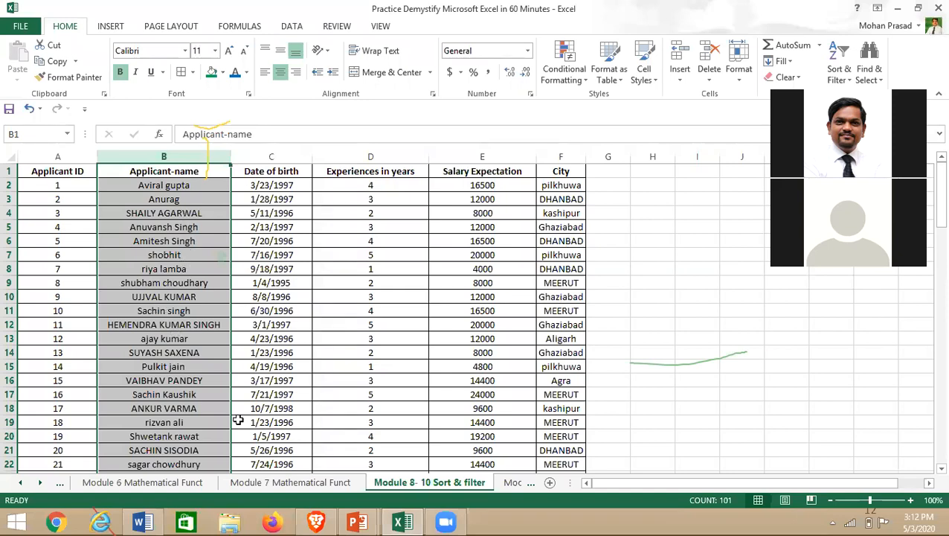
# - Find All for 'abhishek' returns nothing; then select the entire sheet
pyautogui.click(182, 267)
pyautogui.hotkey('ctrl', 'f')
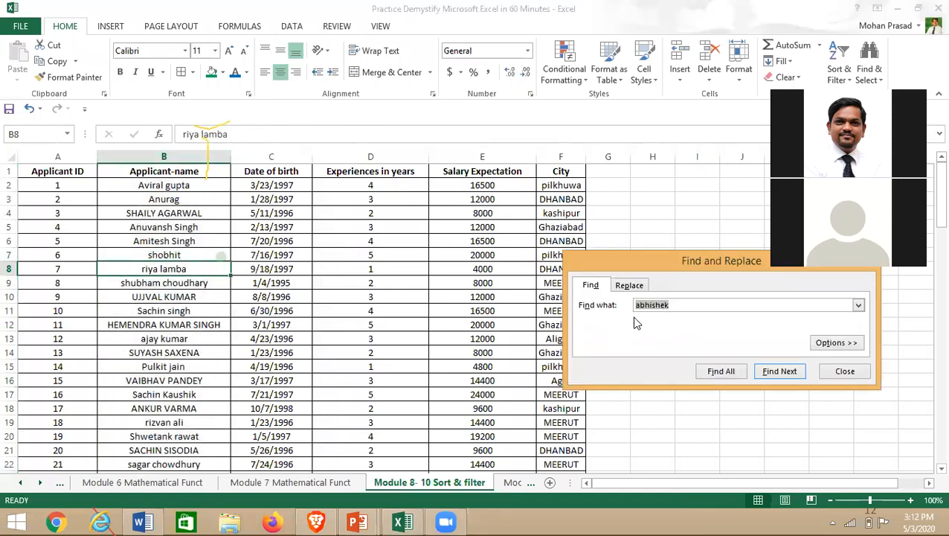
pyautogui.click(716, 372)
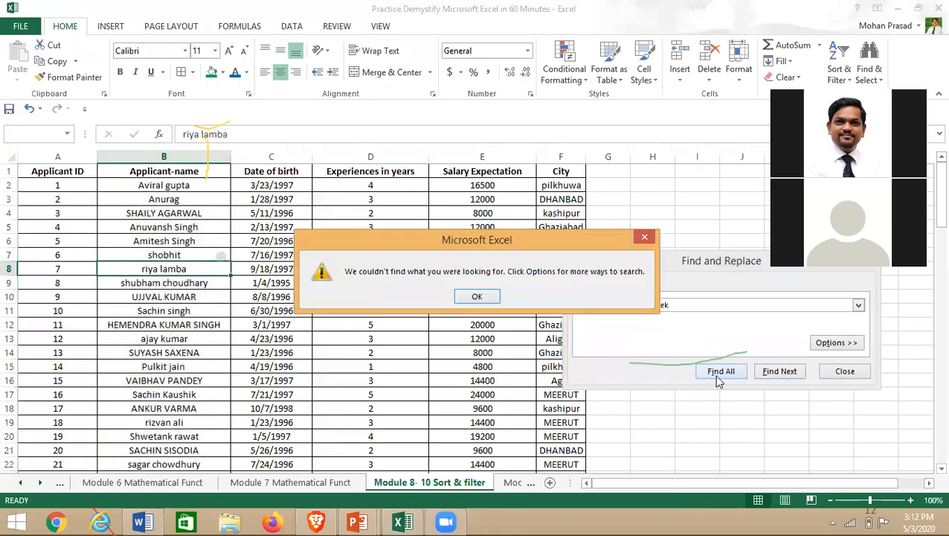
pyautogui.click(484, 299)
pyautogui.click(845, 373)
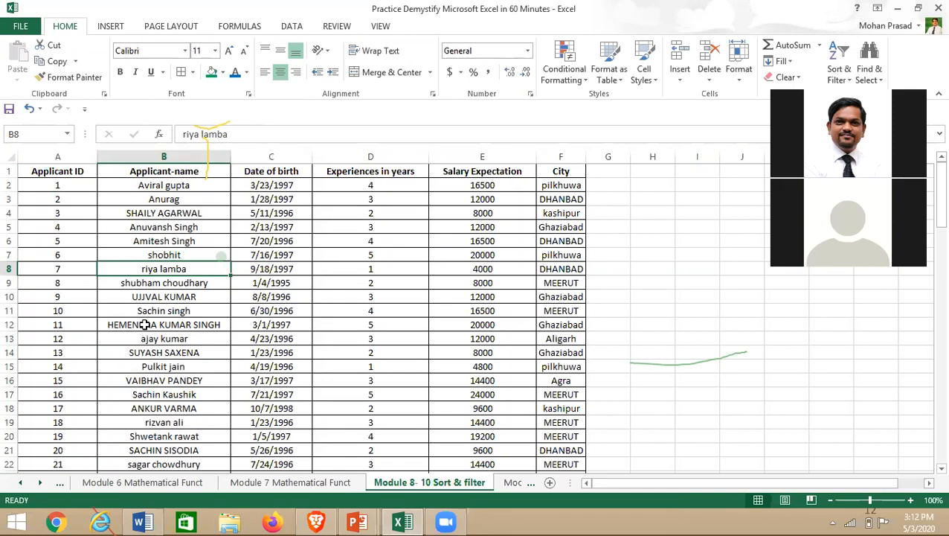
pyautogui.click(77, 211)
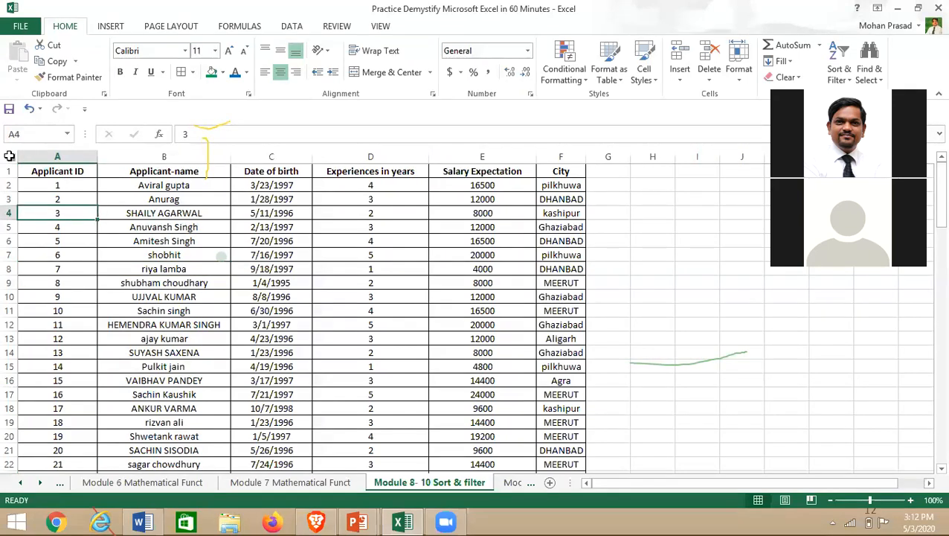
pyautogui.click(9, 156)
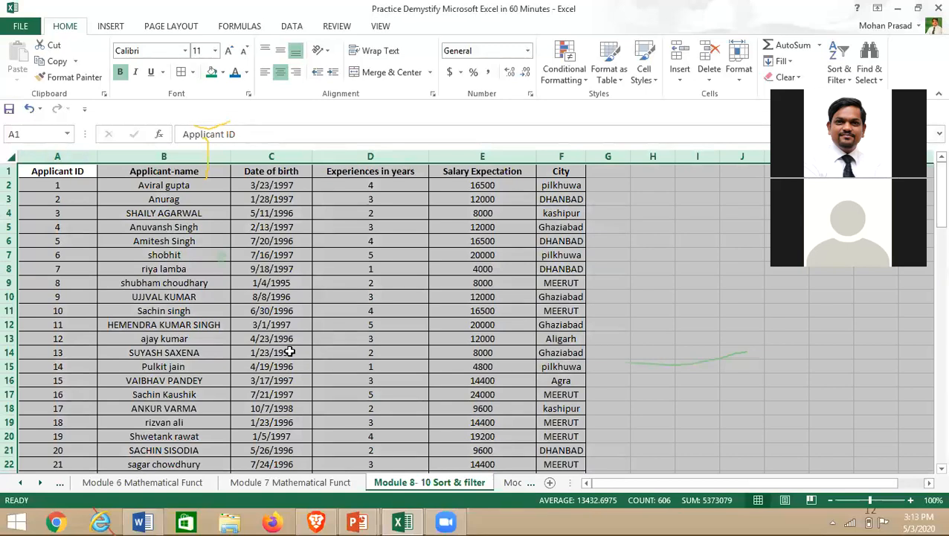
# - Dismiss the cell shortcut menu and run a spell check with F7, flagging 'Aviral'
pyautogui.rightClick(387, 33)
pyautogui.rightClick(347, 31)
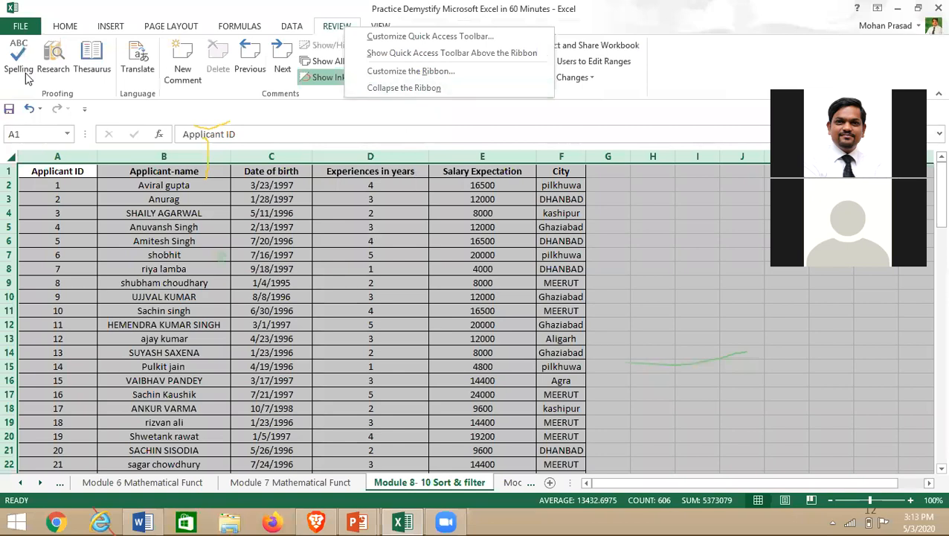
pyautogui.rightClick(206, 280)
pyautogui.rightClick(73, 30)
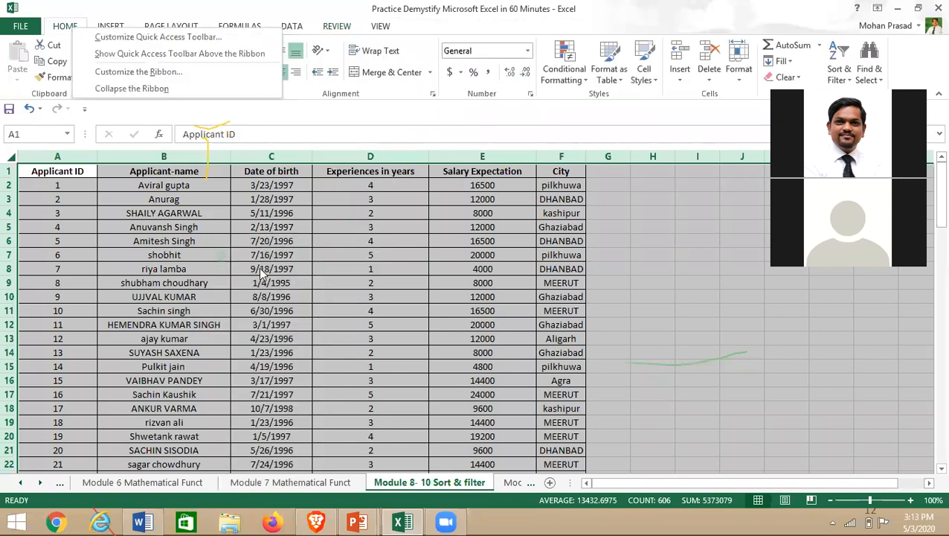
pyautogui.rightClick(280, 335)
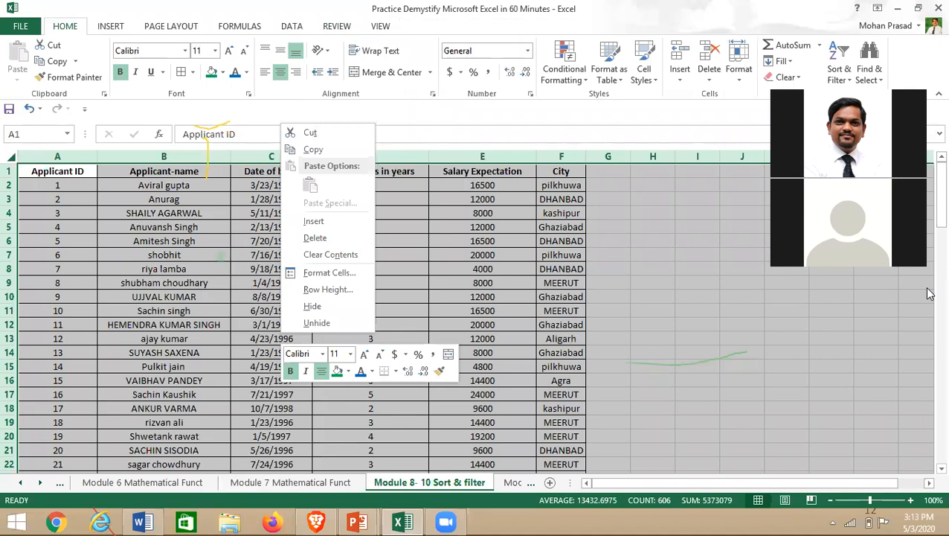
pyautogui.press('Escape')
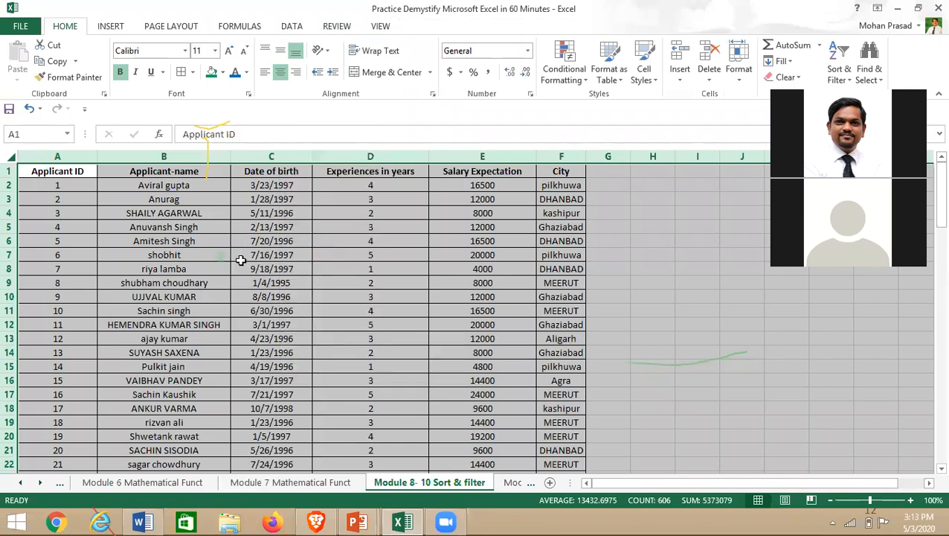
pyautogui.press('F7')
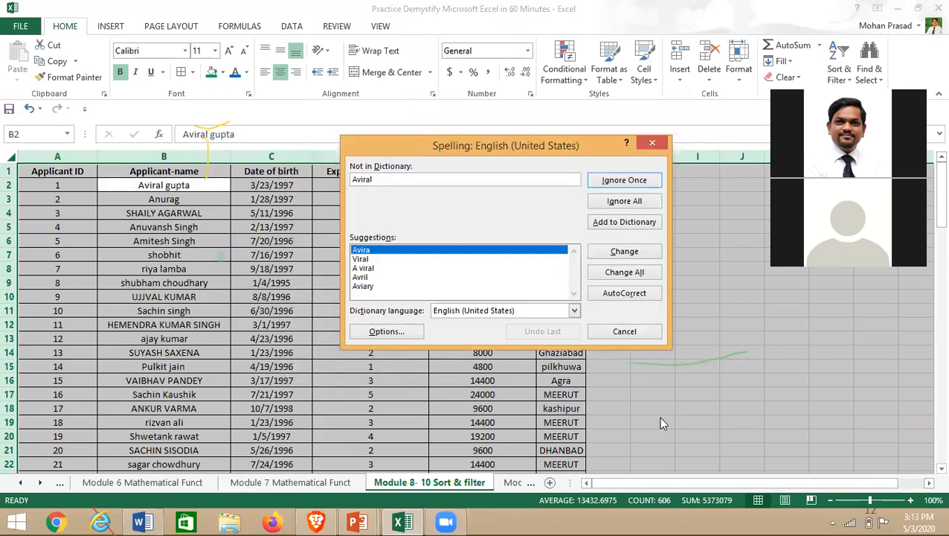
# - Close the spell check and select the name cell B6
pyautogui.click(616, 35)
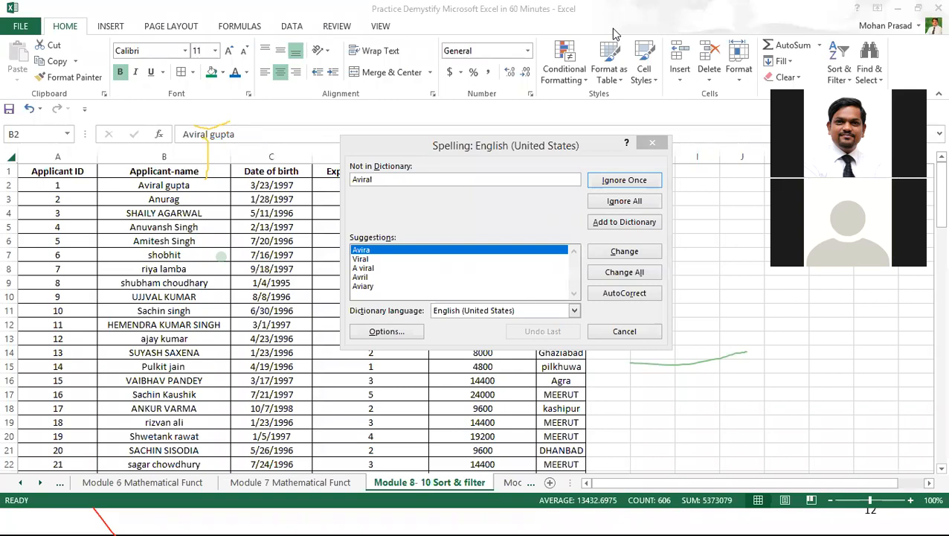
pyautogui.click(925, 178)
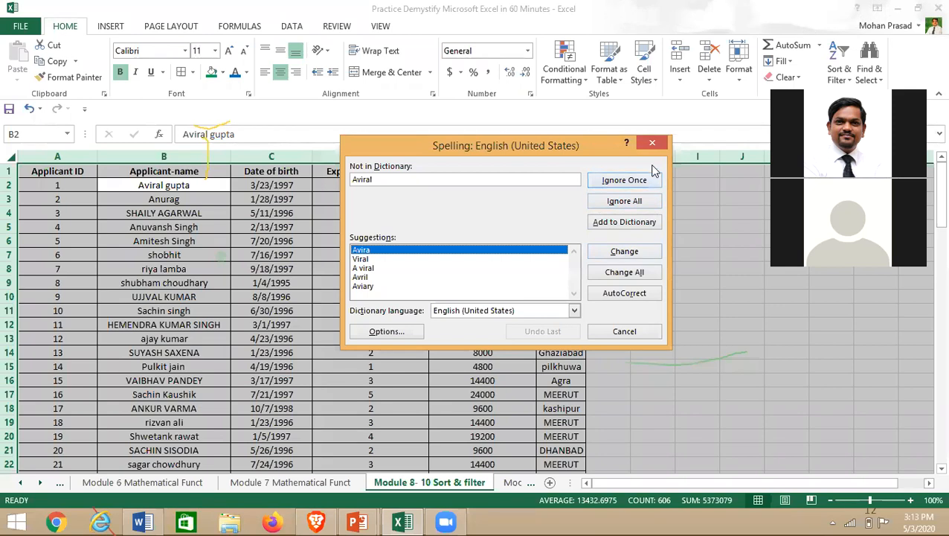
pyautogui.click(651, 143)
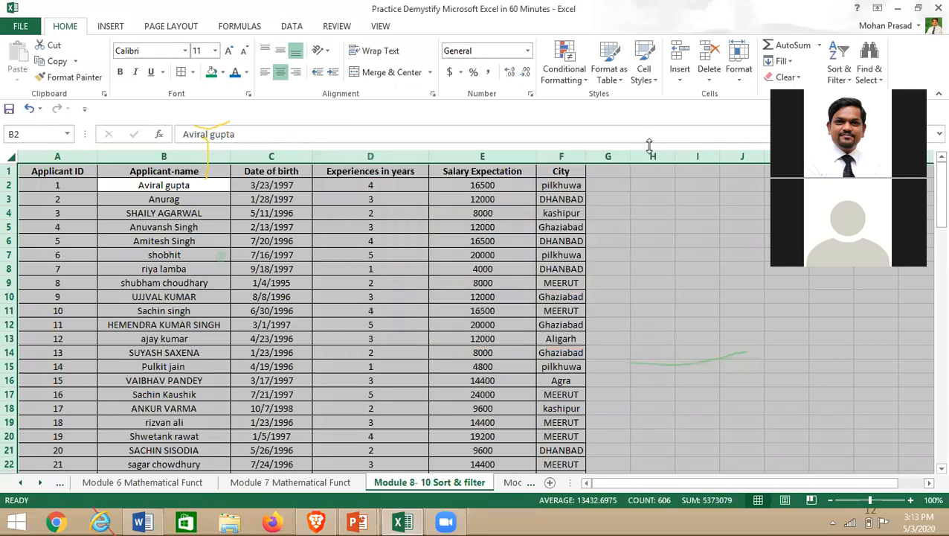
pyautogui.click(68, 171)
pyautogui.click(106, 239)
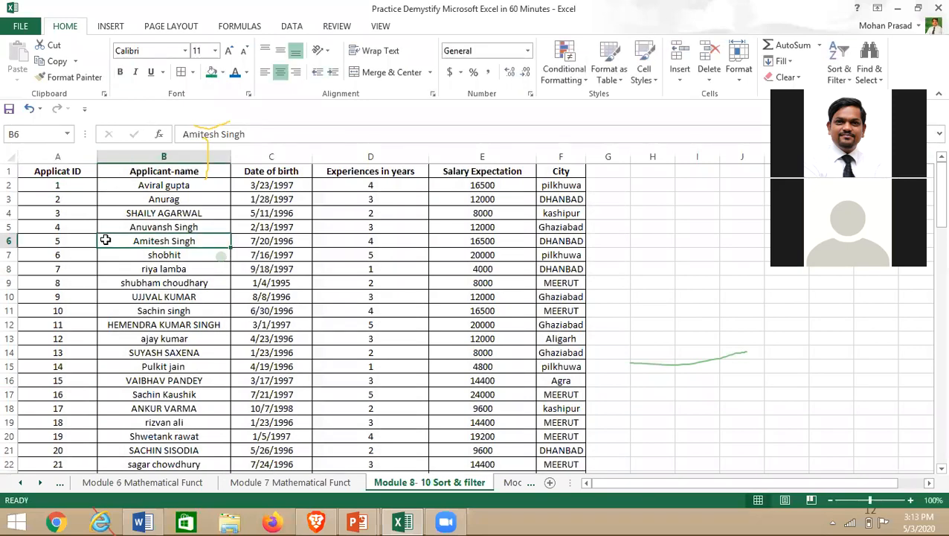
# - Cancel a first spell check, reselect A1, and rerun F7 so 'Applicat' is flagged
pyautogui.press('F7')
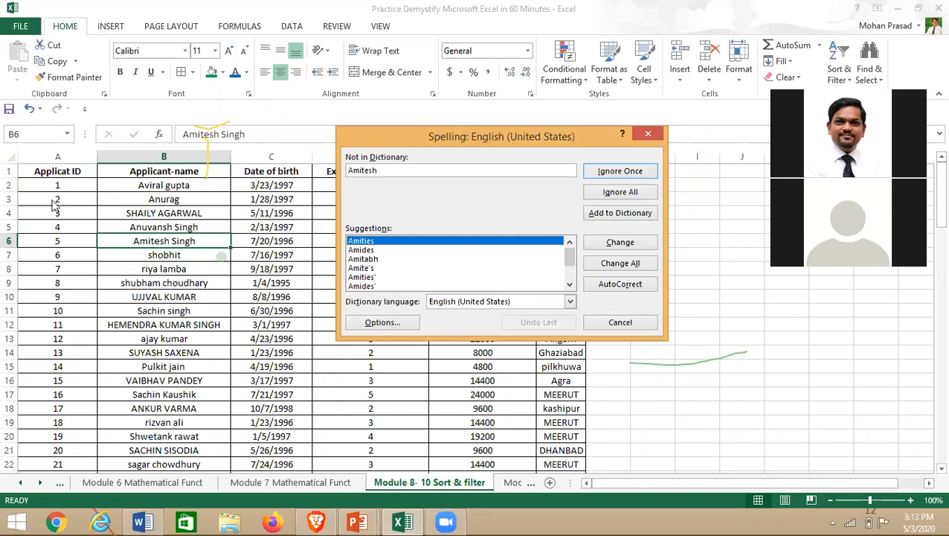
pyautogui.click(630, 322)
pyautogui.click(86, 171)
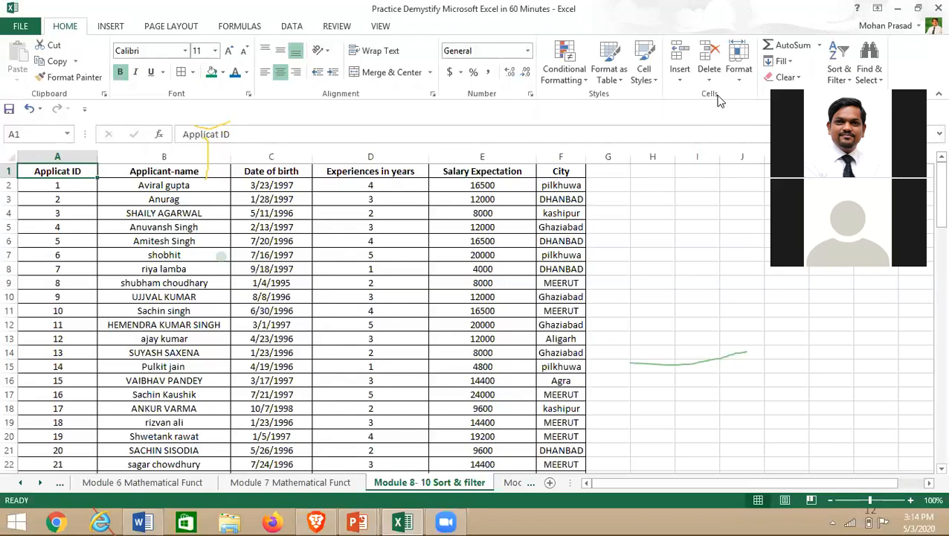
pyautogui.hotkey('alt', 'Tab')
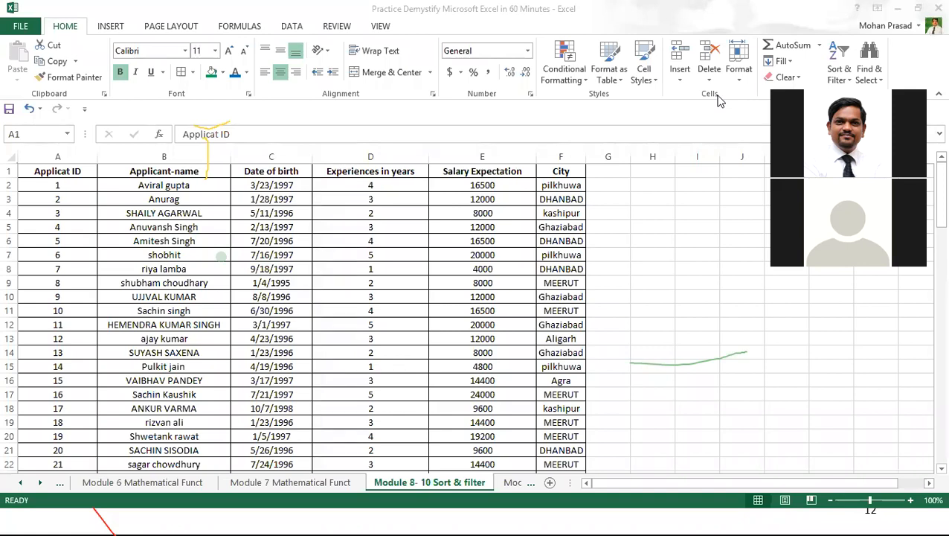
pyautogui.hotkey('alt', 'Tab')
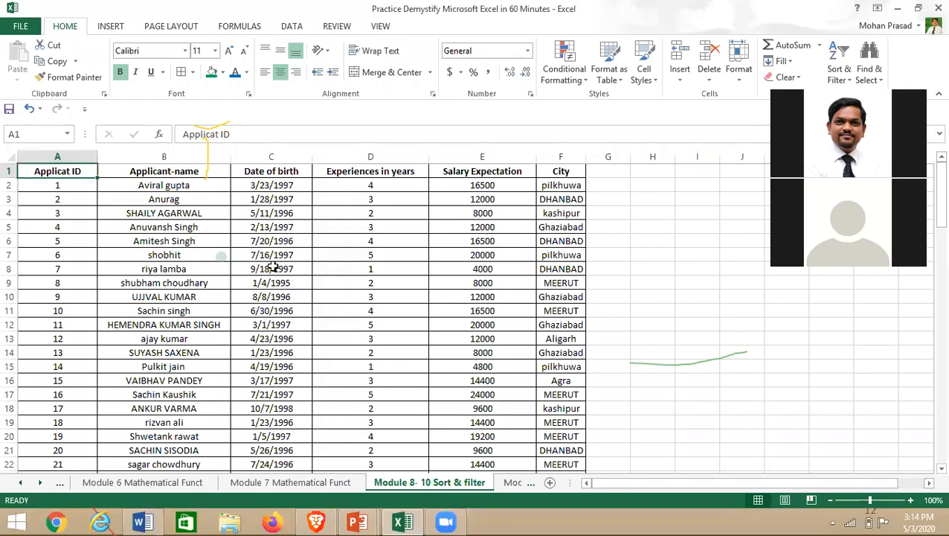
pyautogui.click(331, 254)
pyautogui.click(70, 174)
pyautogui.click(581, 69)
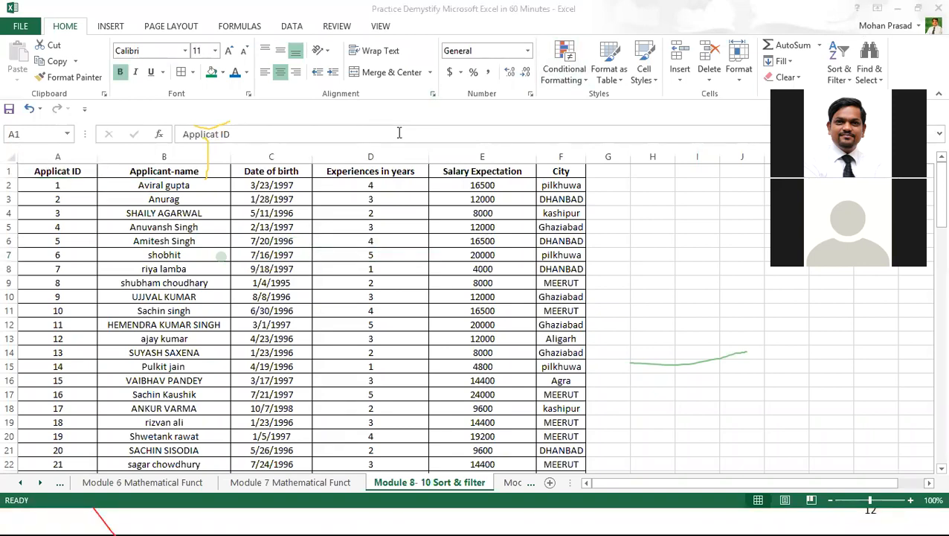
pyautogui.click(49, 165)
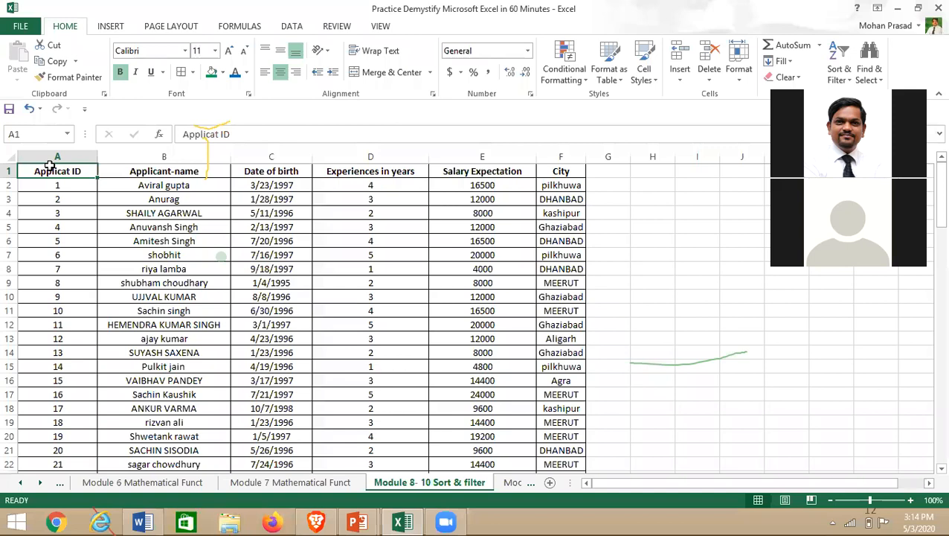
pyautogui.press('F7')
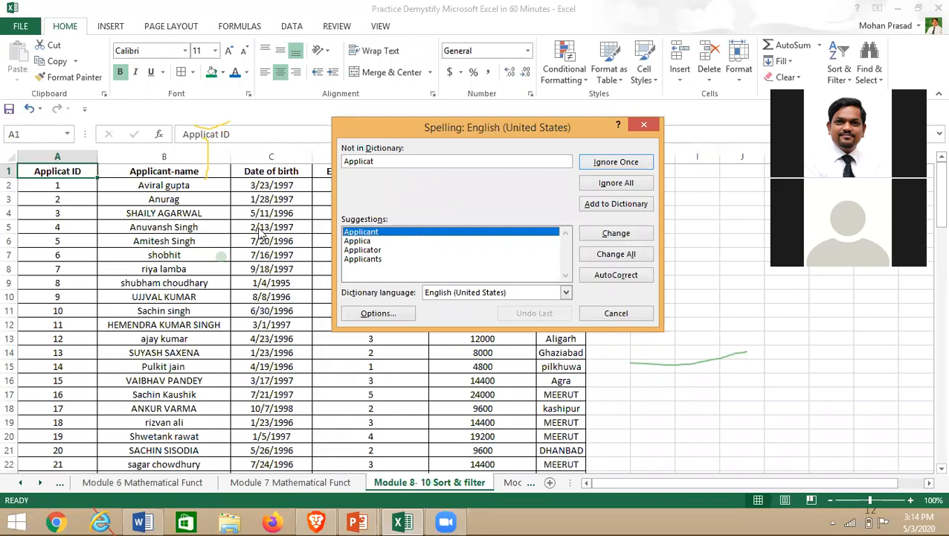
# - Change 'Applicat' to the suggested 'Applicant', close the dialog, and acknowledge the completion message
pyautogui.click(360, 232)
pyautogui.click(618, 235)
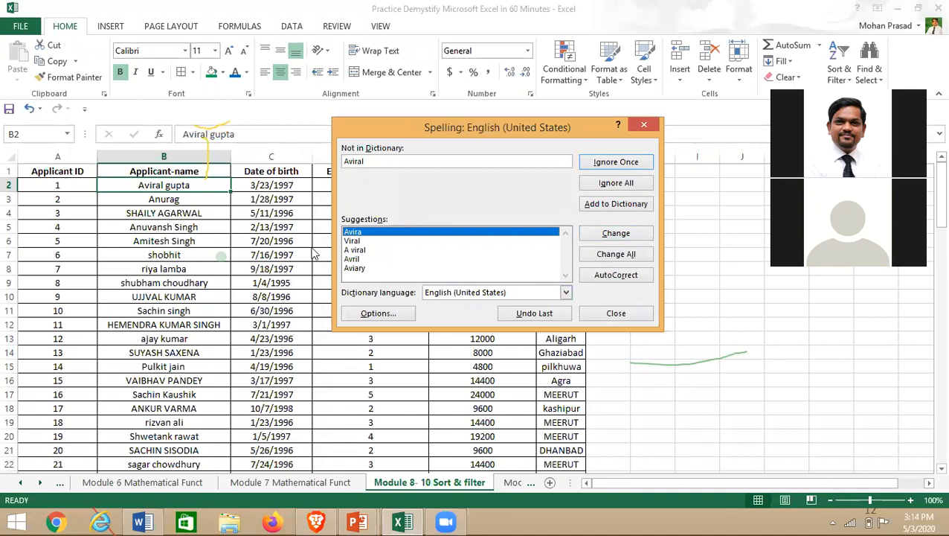
pyautogui.click(629, 319)
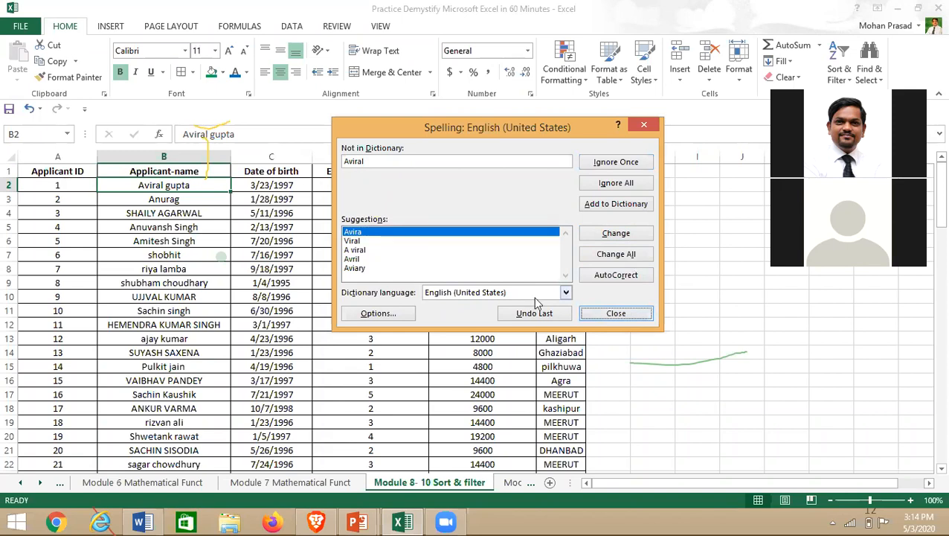
pyautogui.click(618, 316)
pyautogui.click(477, 297)
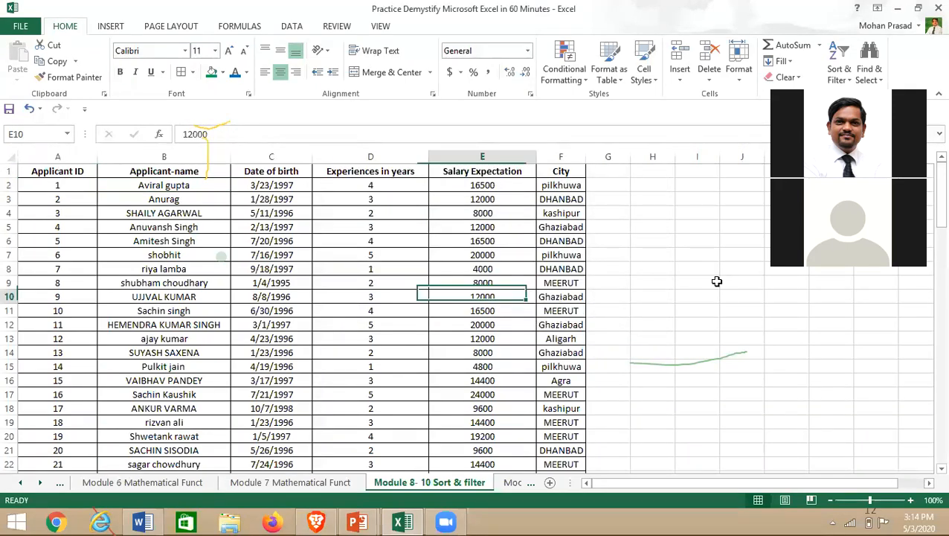
pyautogui.click(157, 271)
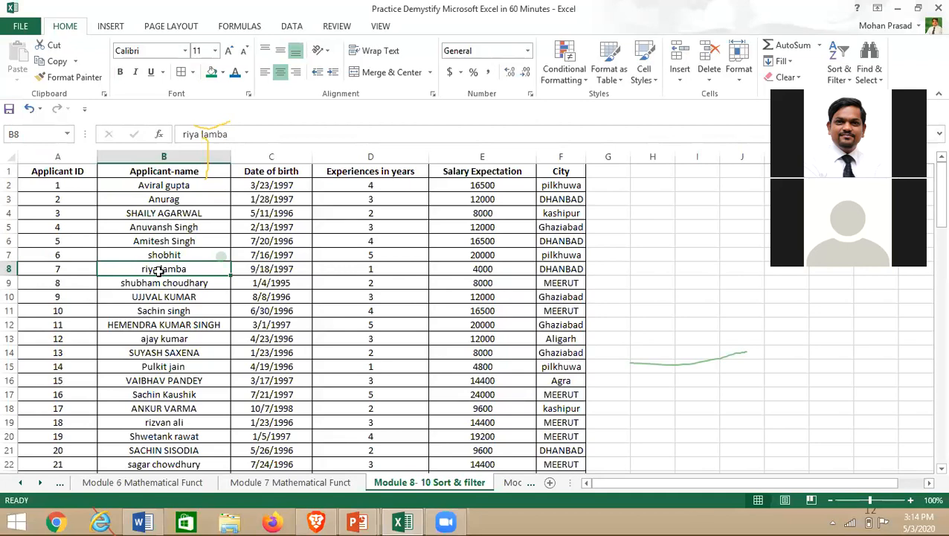
pyautogui.scroll(-4, 110, 317)
pyautogui.scroll(4, 132, 396)
pyautogui.click(163, 307)
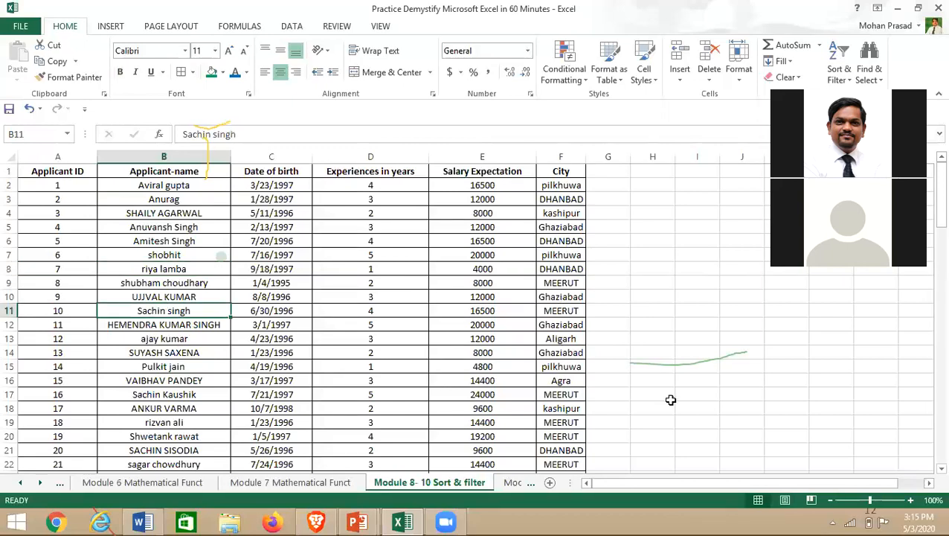
pyautogui.hotkey('ctrl', 'z')
pyautogui.hotkey('ctrl', 'z')
pyautogui.hotkey('ctrl', 'z')
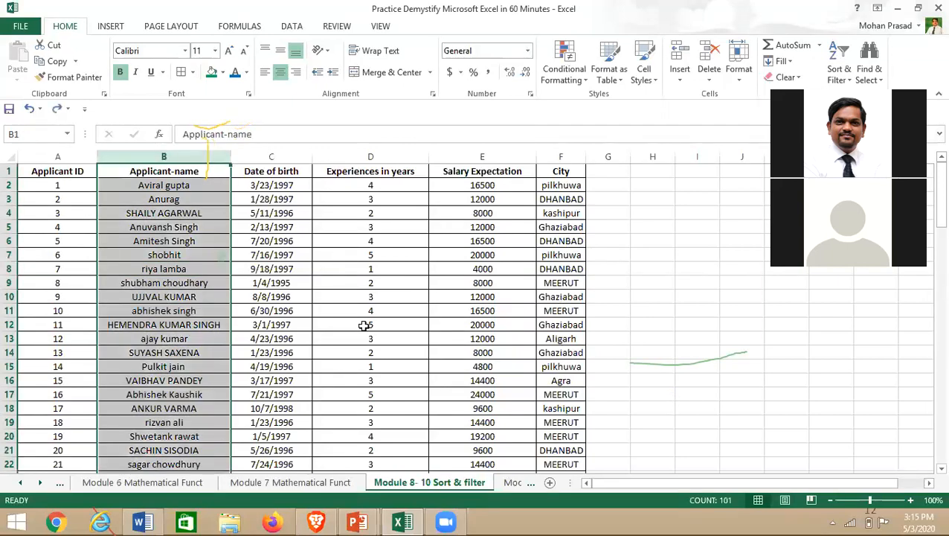
pyautogui.hotkey('ctrl', 'z')
pyautogui.click(153, 281)
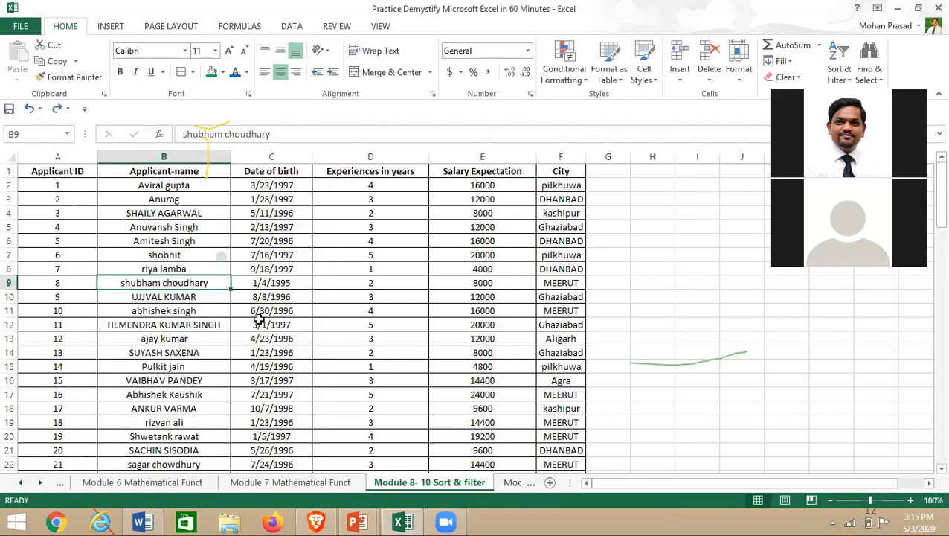
pyautogui.hotkey('ctrl', 'z')
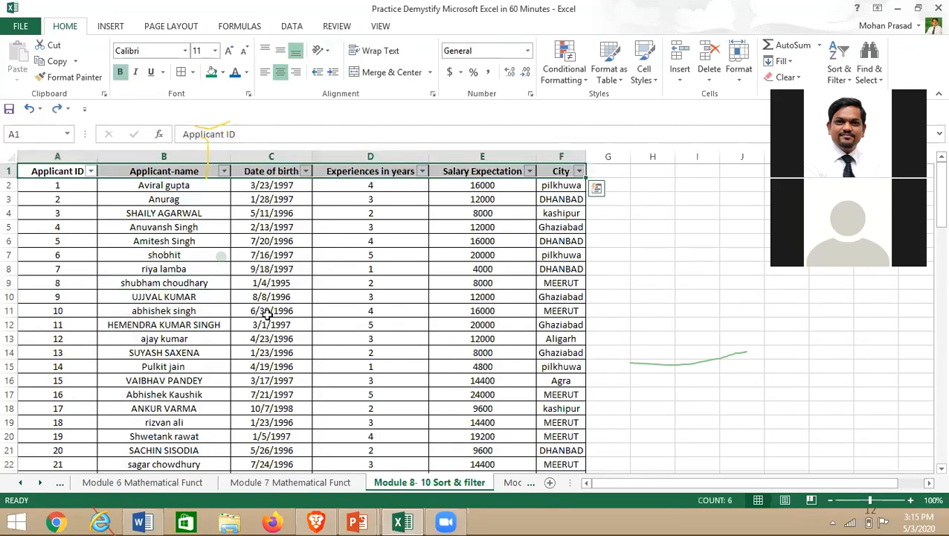
pyautogui.hotkey('ctrl', 'q')
pyautogui.press('Escape')
pyautogui.click(579, 172)
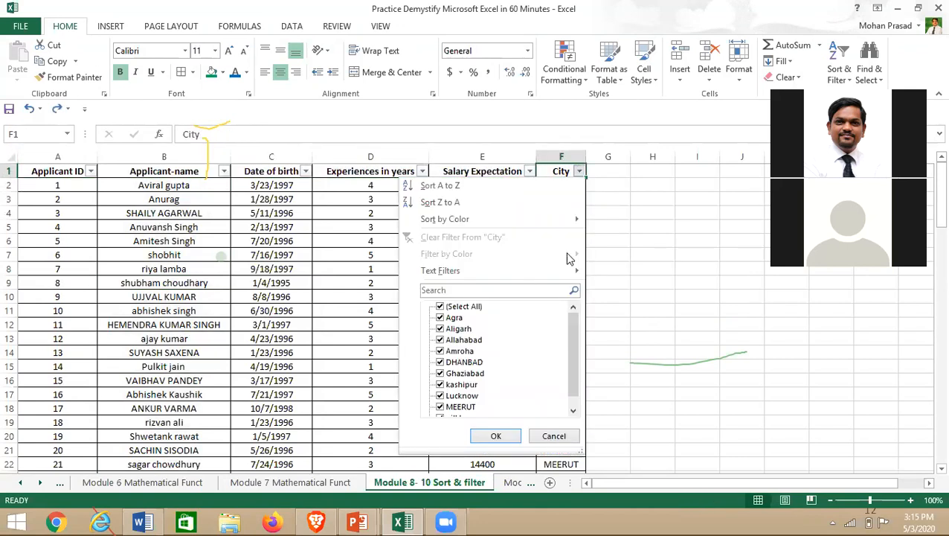
pyautogui.press('Escape')
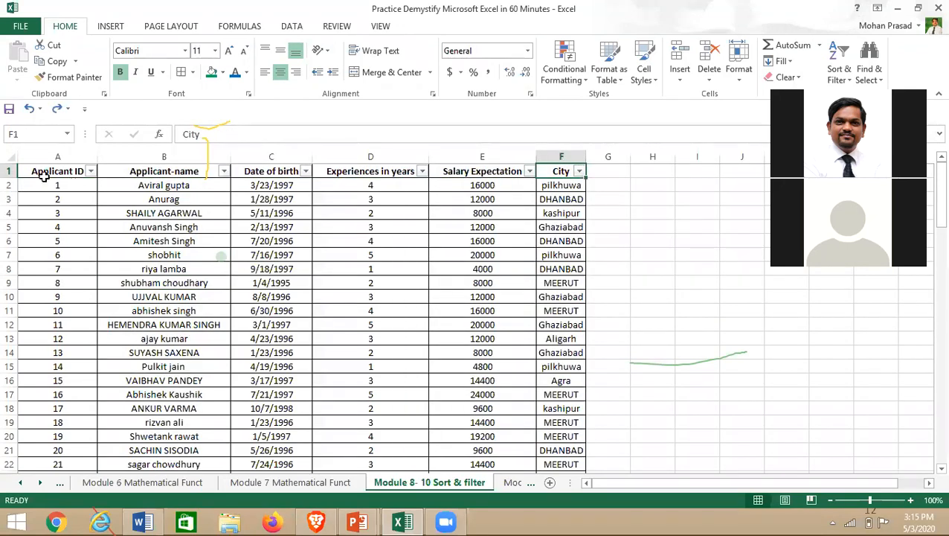
pyautogui.click(44, 174)
pyautogui.hotkey('ctrl', 'shift', 'Right')
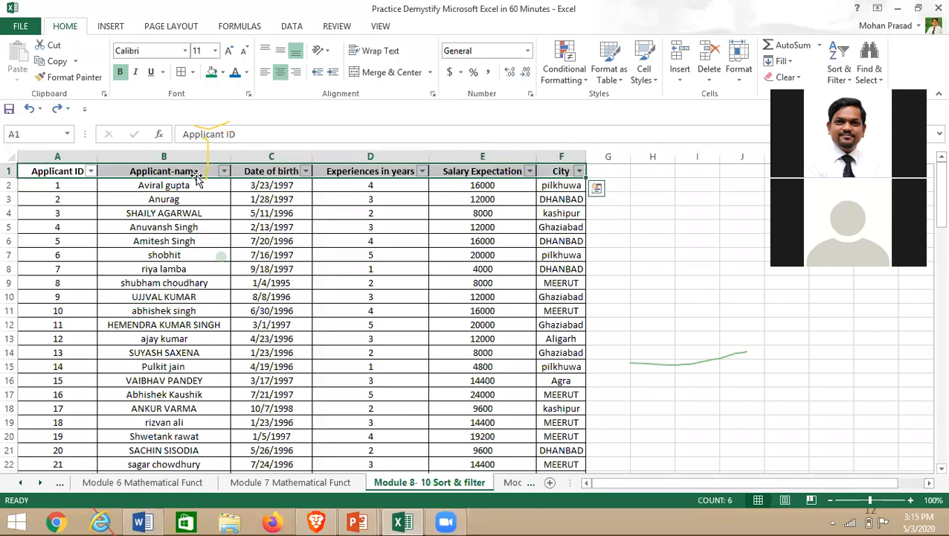
pyautogui.press('alt')
pyautogui.press('d')
pyautogui.press('f')
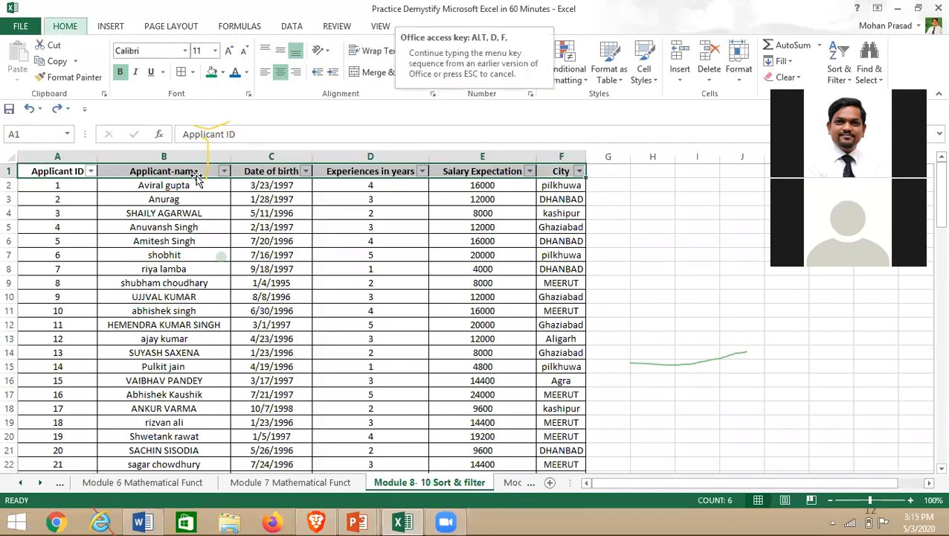
pyautogui.press('f')
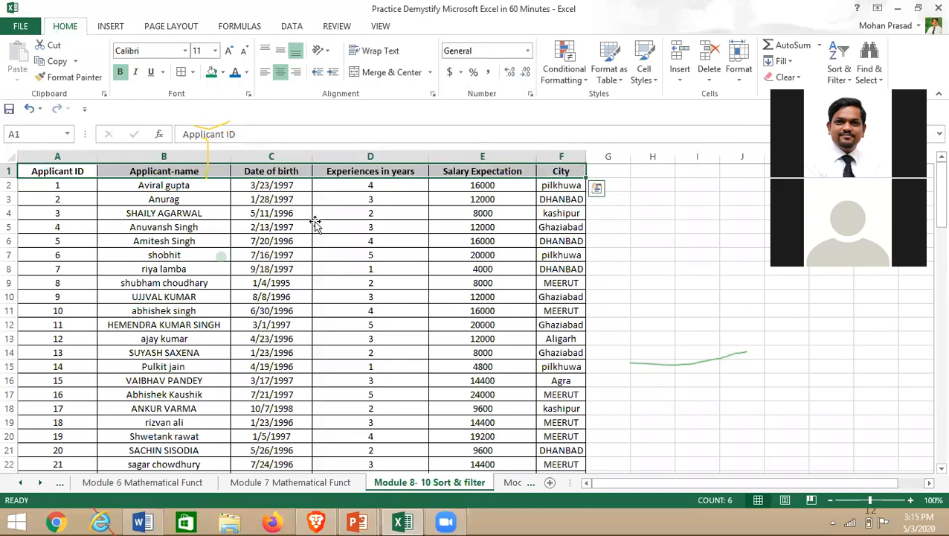
pyautogui.click(357, 240)
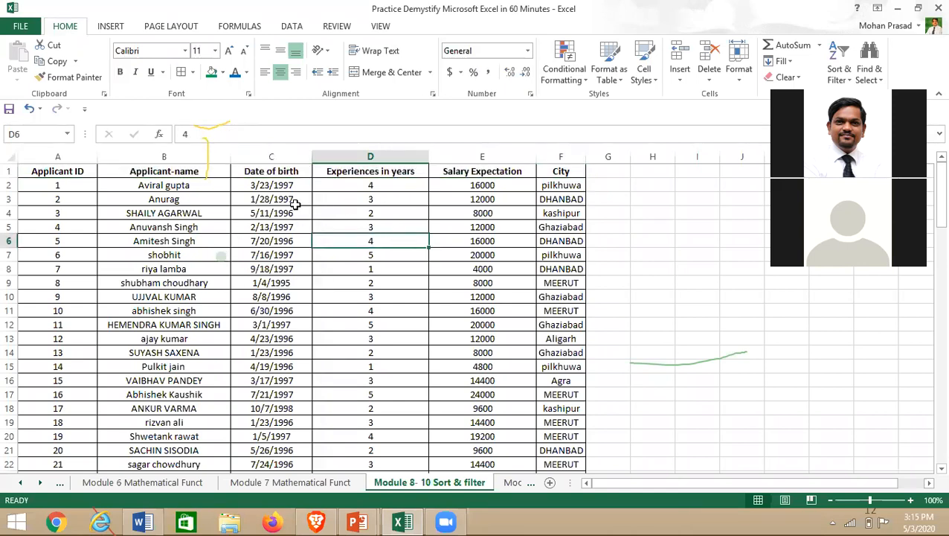
pyautogui.click(182, 201)
pyautogui.hotkey('ctrl', 'Down')
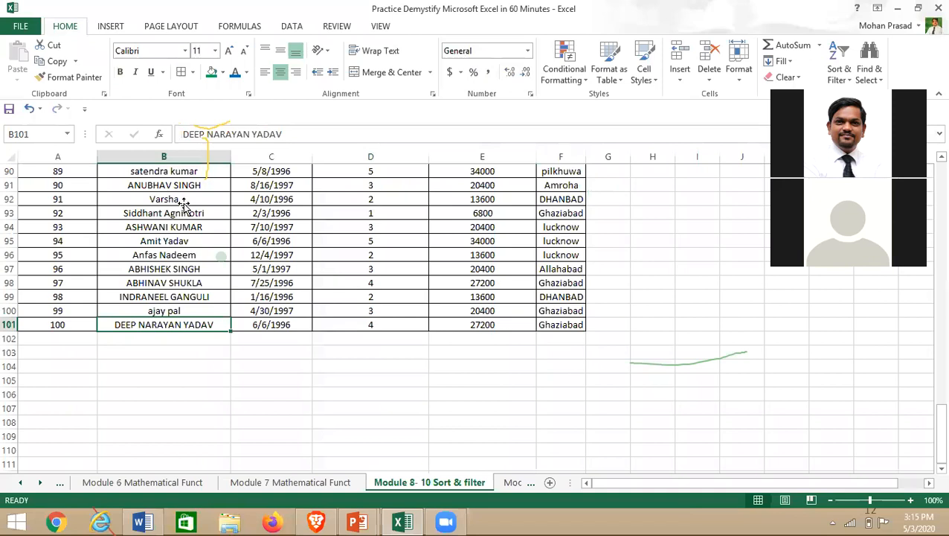
pyautogui.hotkey('ctrl', 'Up')
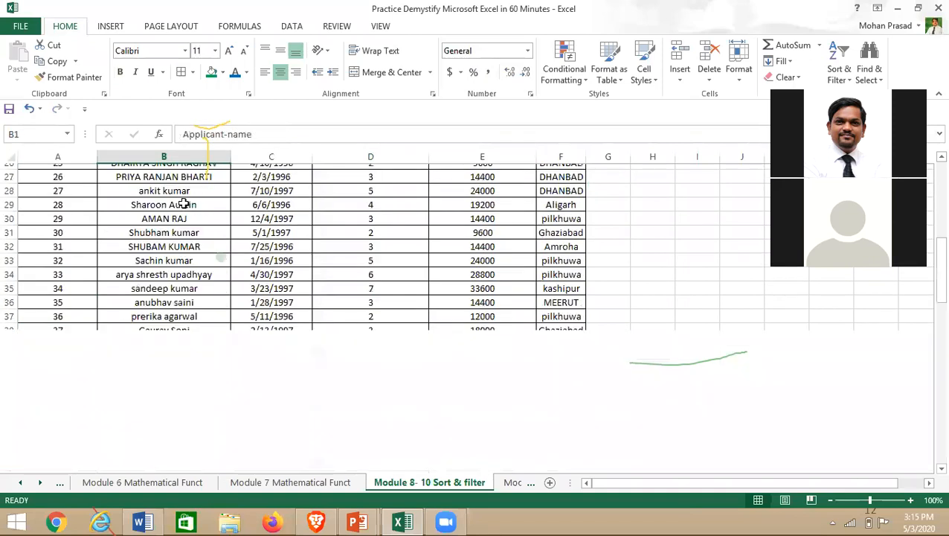
pyautogui.press('Down')
pyautogui.press('Down')
pyautogui.press('Down')
pyautogui.press('Down')
pyautogui.press('Down')
pyautogui.press('Down')
pyautogui.press('Down')
pyautogui.press('Down')
pyautogui.press('Down')
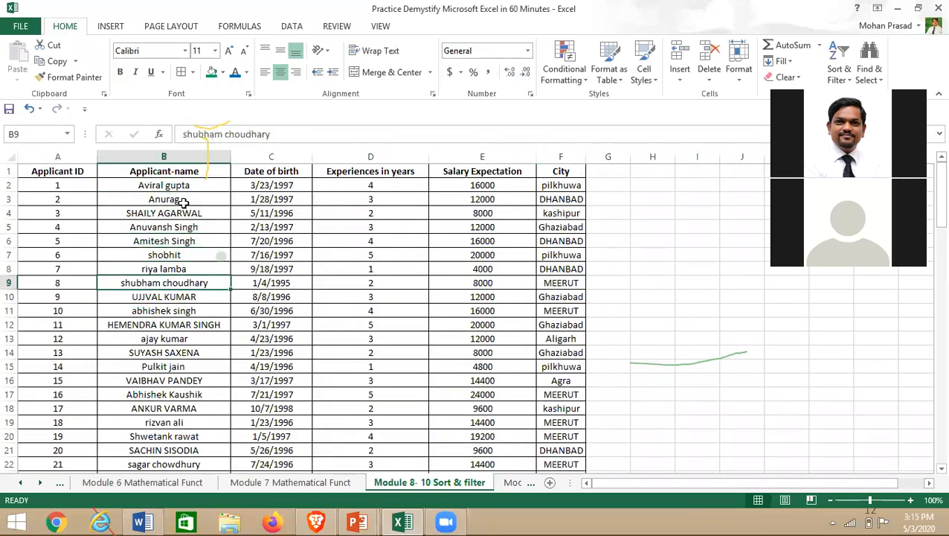
pyautogui.click(107, 227)
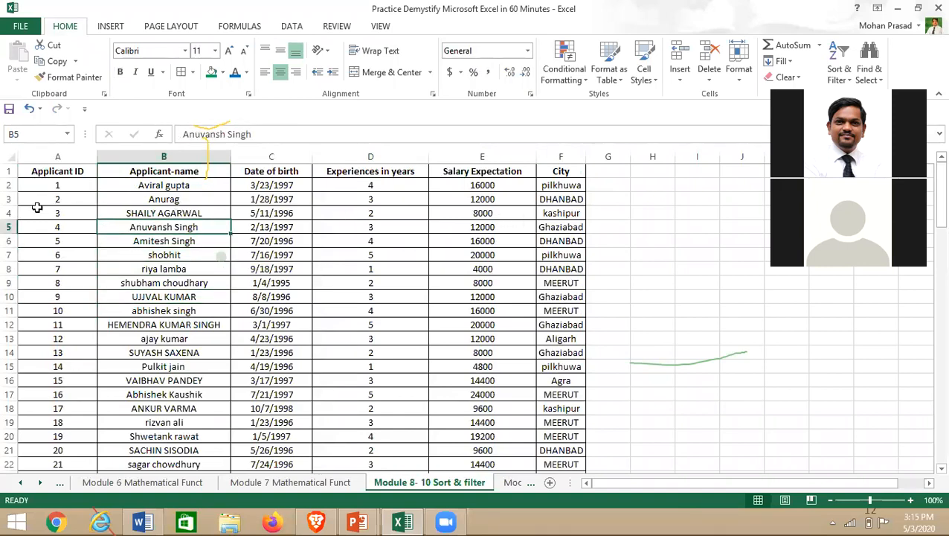
pyautogui.click(122, 237)
pyautogui.moveTo(41, 171); pyautogui.dragTo(585, 179)
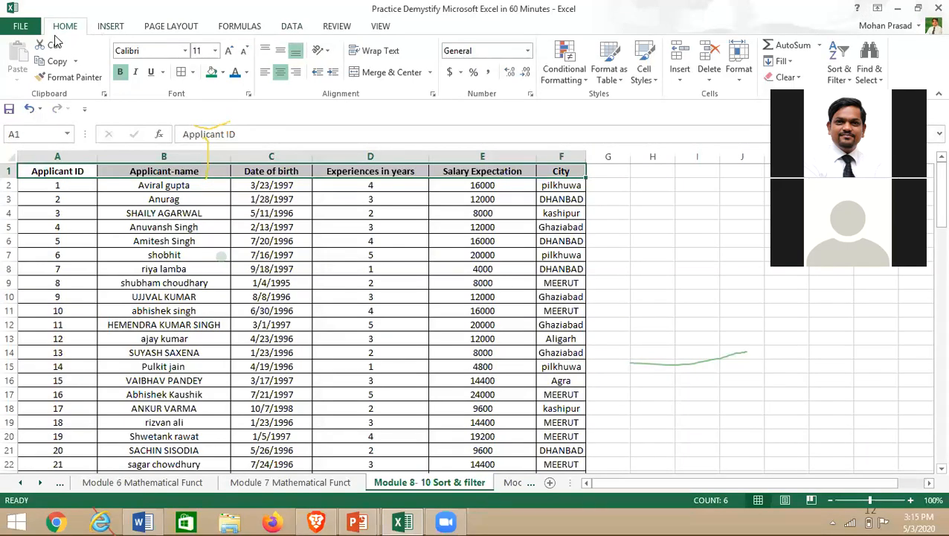
# - Turn on table filters and filter Experiences in years to 3, leaving 33 of 100 records
pyautogui.click(292, 27)
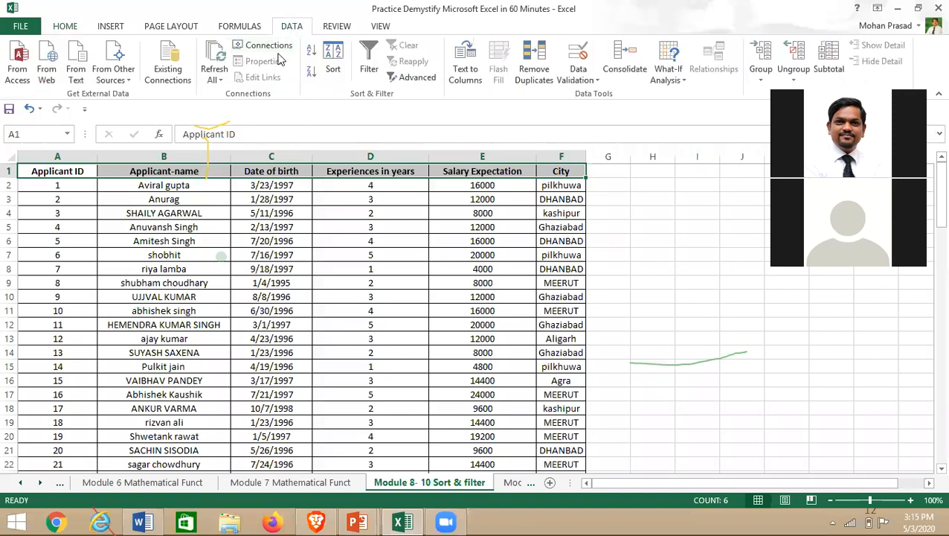
pyautogui.click(372, 61)
pyautogui.click(149, 257)
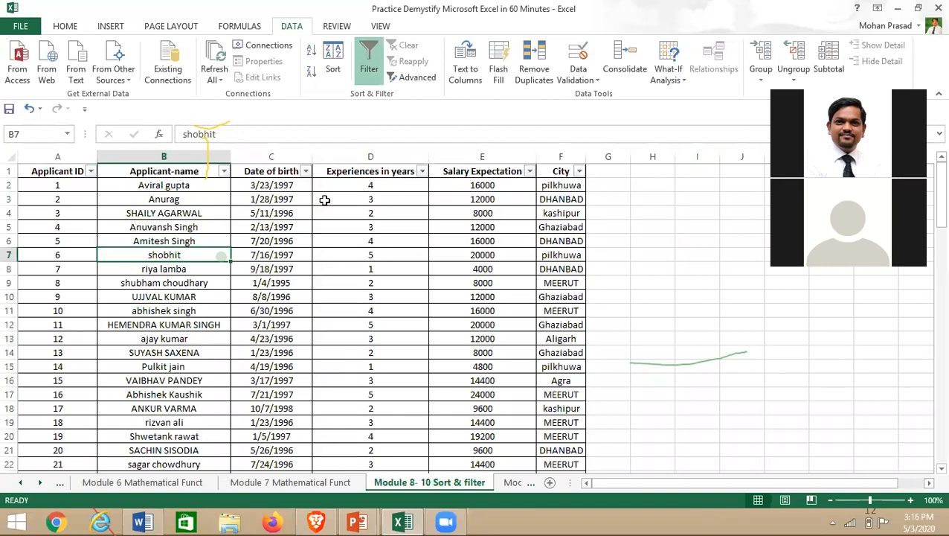
pyautogui.click(422, 173)
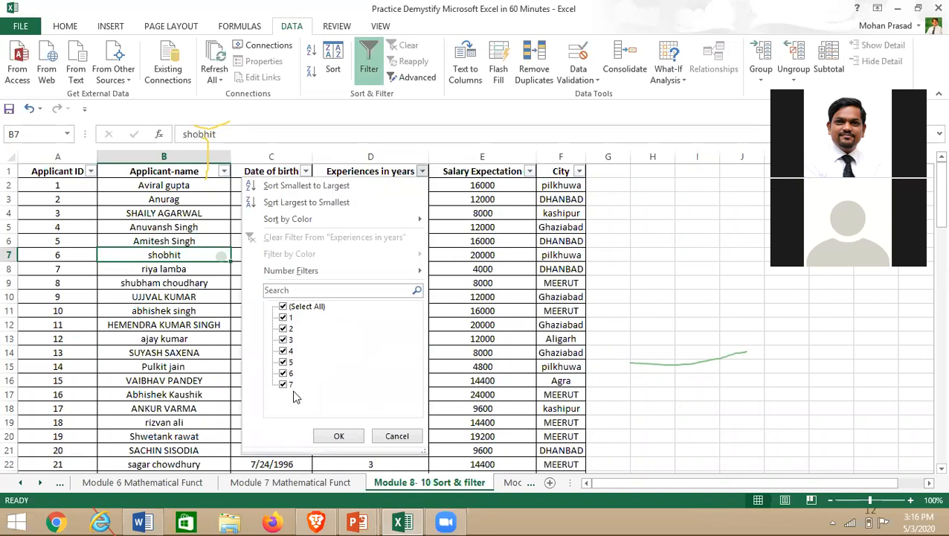
pyautogui.click(284, 307)
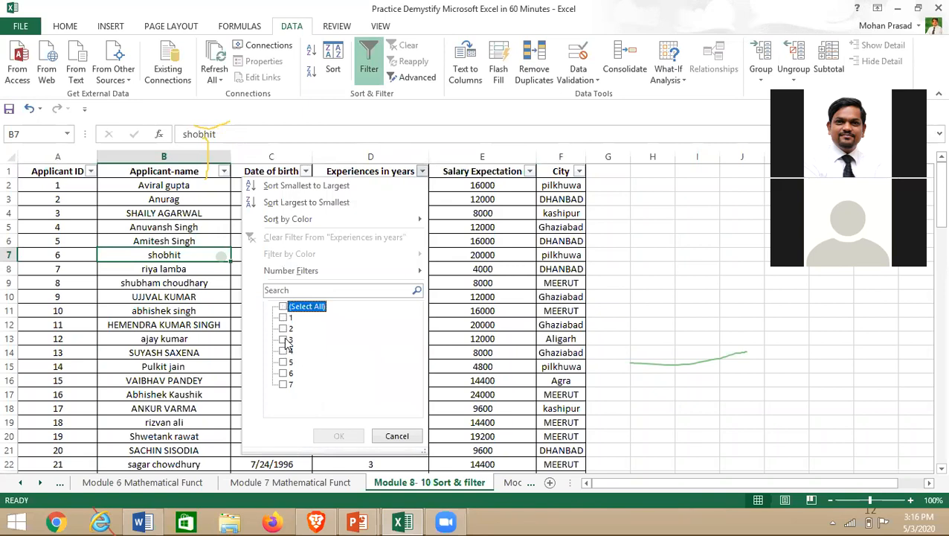
pyautogui.click(284, 339)
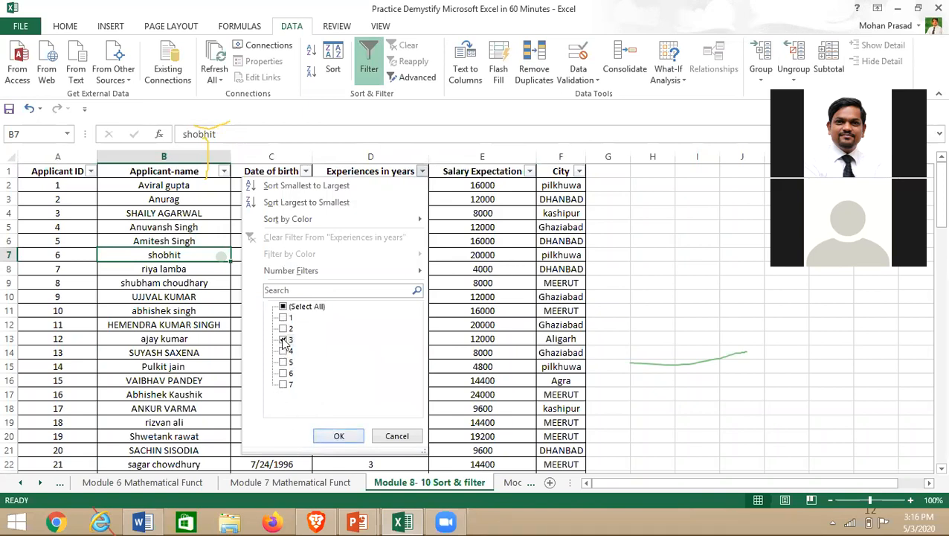
pyautogui.click(340, 436)
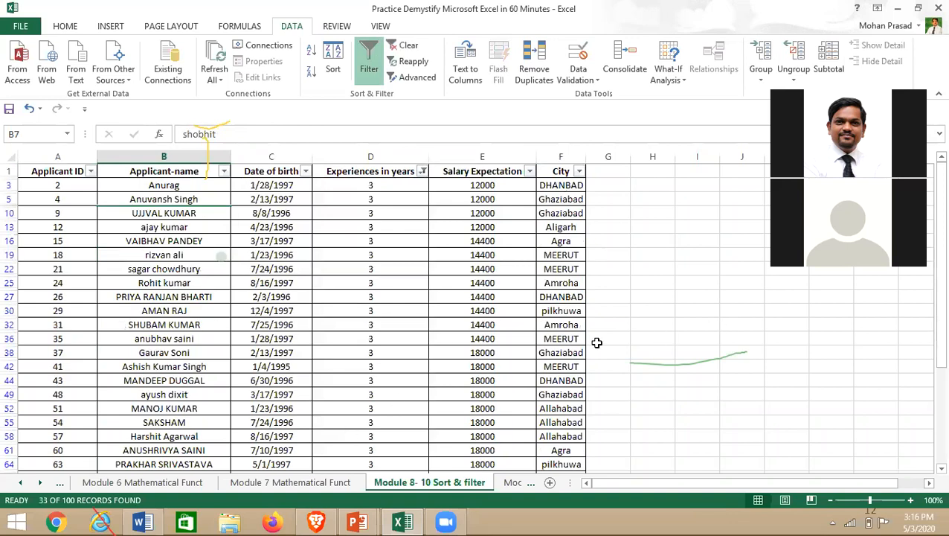
# - Filter Experiences in years to show only applicants with 6 years
pyautogui.click(369, 253)
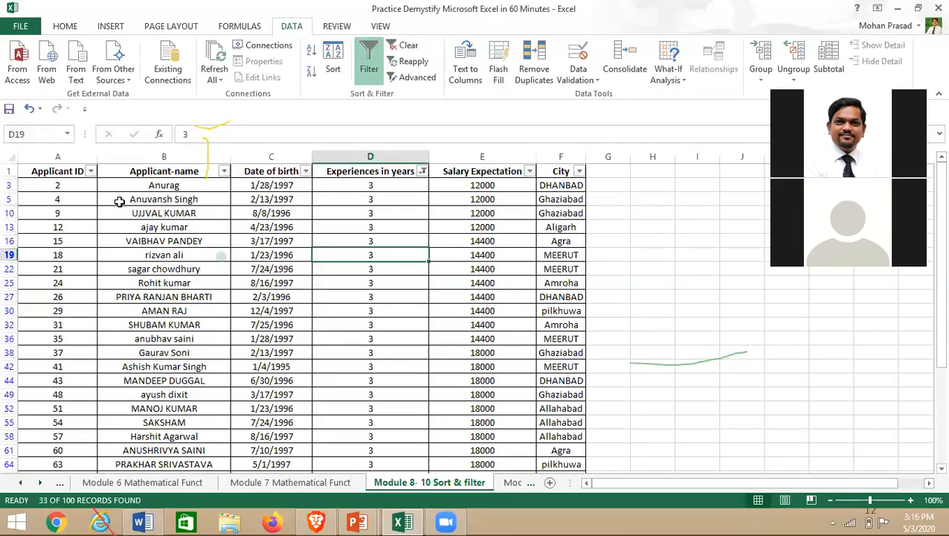
pyautogui.scroll(-3, 394, 245)
pyautogui.scroll(-3, 394, 317)
pyautogui.scroll(10, 394, 320)
pyautogui.scroll(-10, 132, 322)
pyautogui.scroll(10, 134, 324)
pyautogui.click(421, 171)
pyautogui.click(284, 341)
pyautogui.click(283, 373)
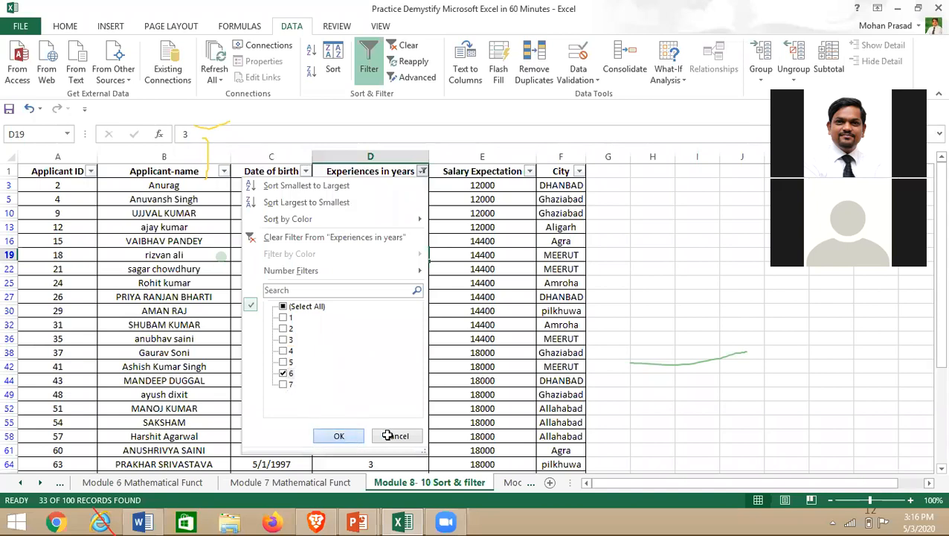
pyautogui.press('Return')
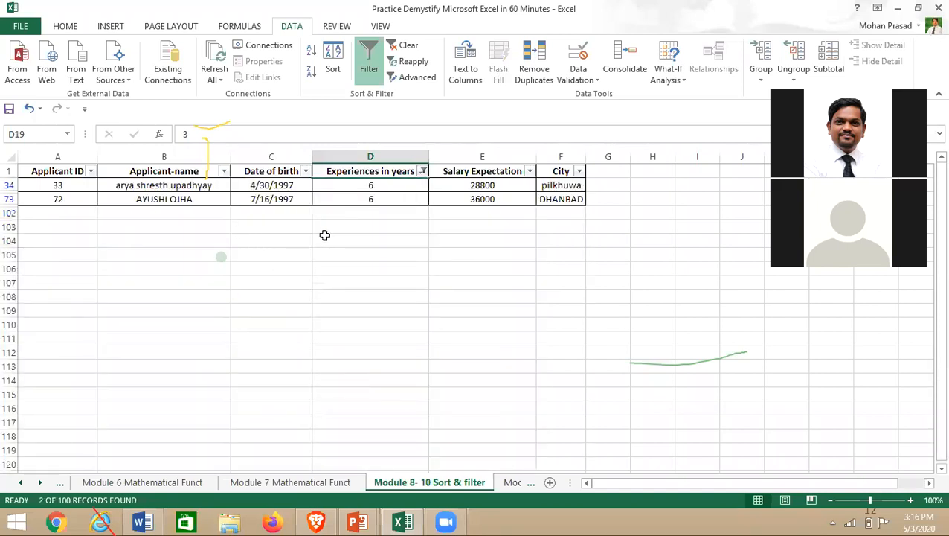
# - Switch the experience filter to show only applicants with 7 years
pyautogui.click(422, 172)
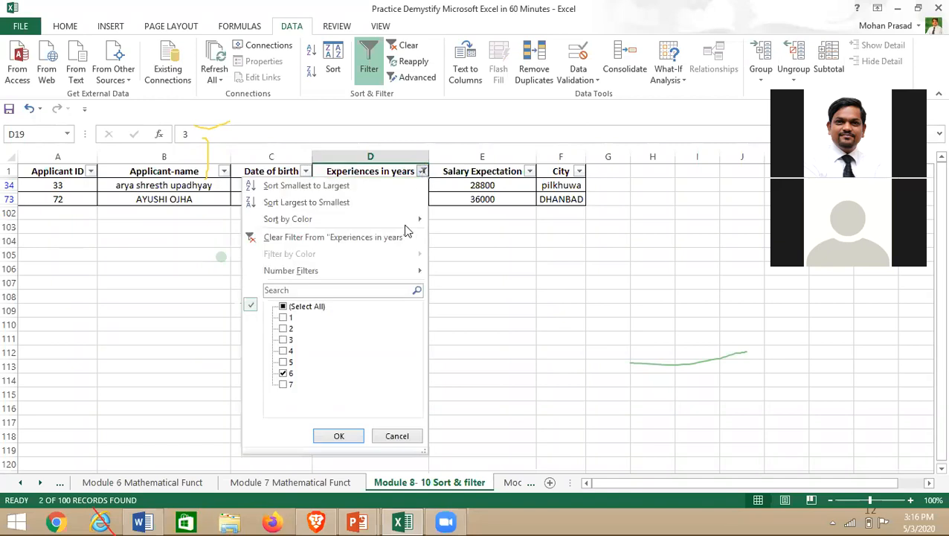
pyautogui.click(284, 373)
pyautogui.click(284, 385)
pyautogui.click(348, 436)
pyautogui.click(336, 270)
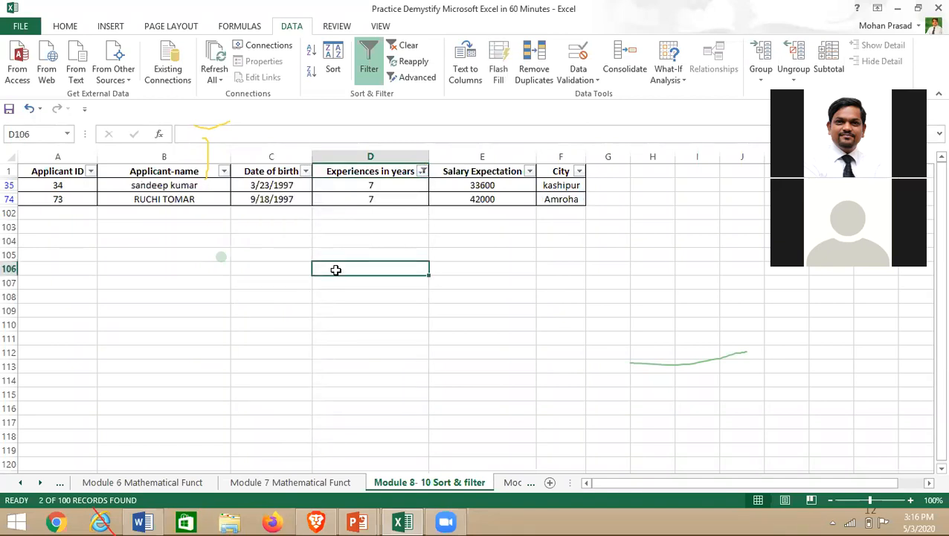
# - Tick Select All in the experience filter so all 100 applicants show
pyautogui.click(422, 172)
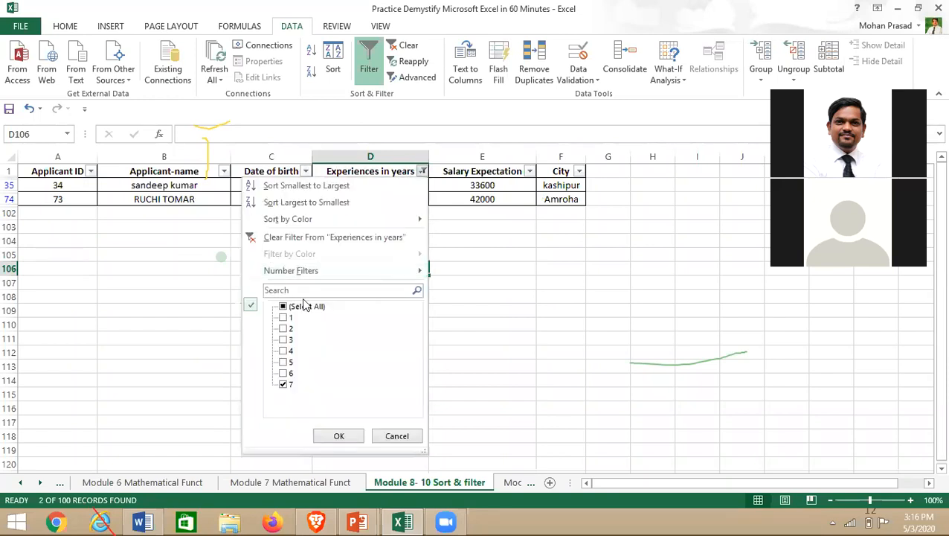
pyautogui.click(283, 306)
pyautogui.click(344, 433)
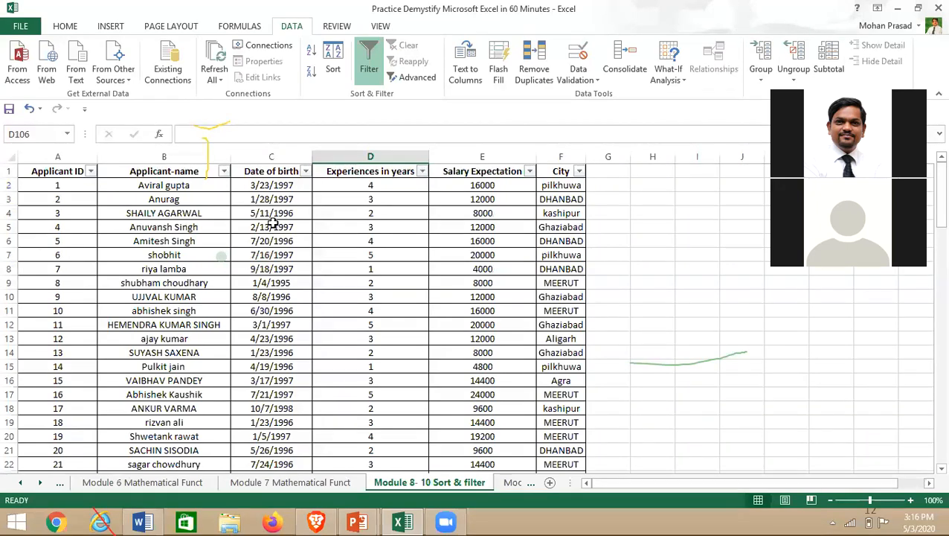
# - Apply a Text Filters > Contains filter on Applicant-name with the searched first name, leaving 5 records
pyautogui.click(224, 172)
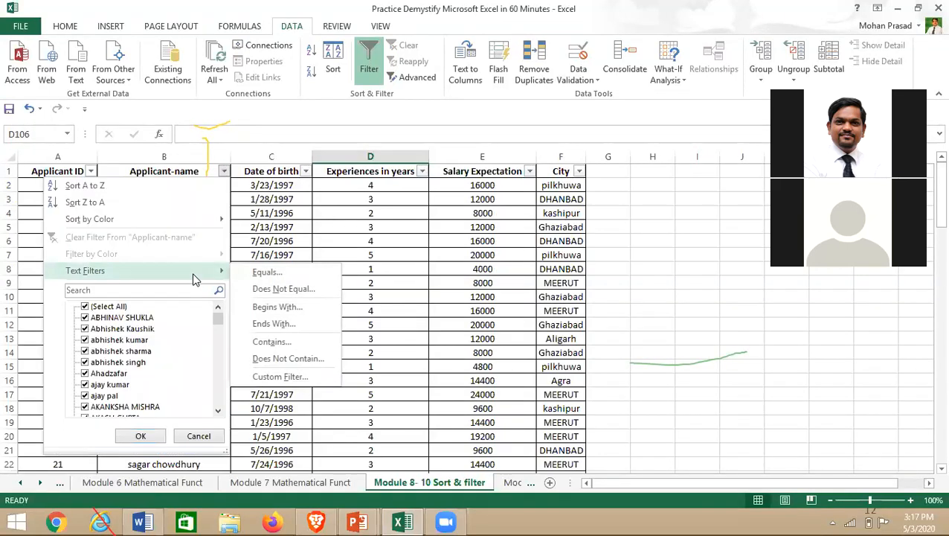
pyautogui.press('Escape')
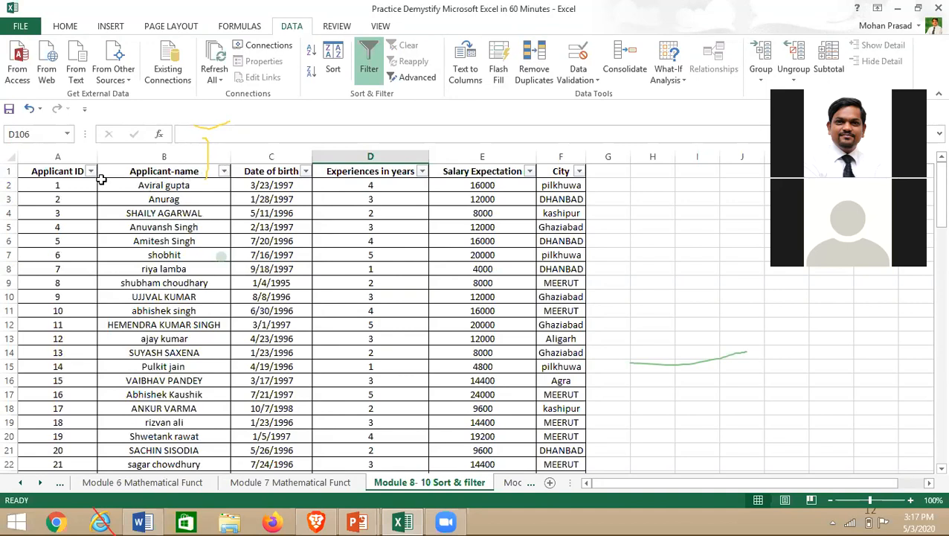
pyautogui.click(224, 171)
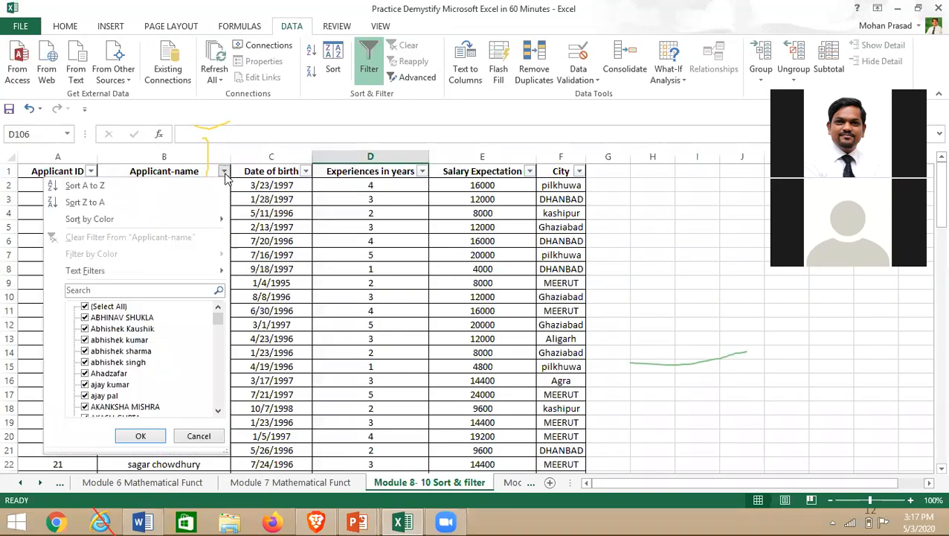
pyautogui.moveTo(85, 270)
pyautogui.click(223, 173)
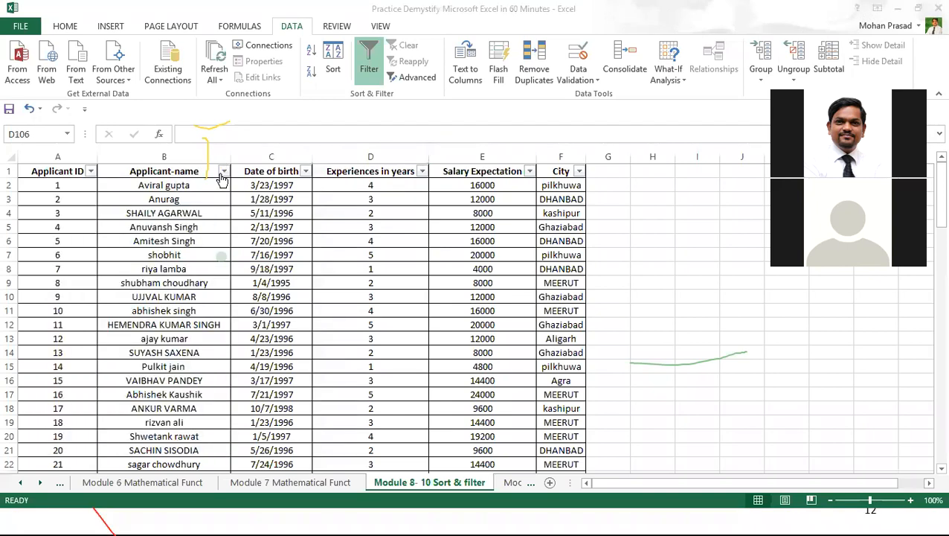
pyautogui.click(224, 171)
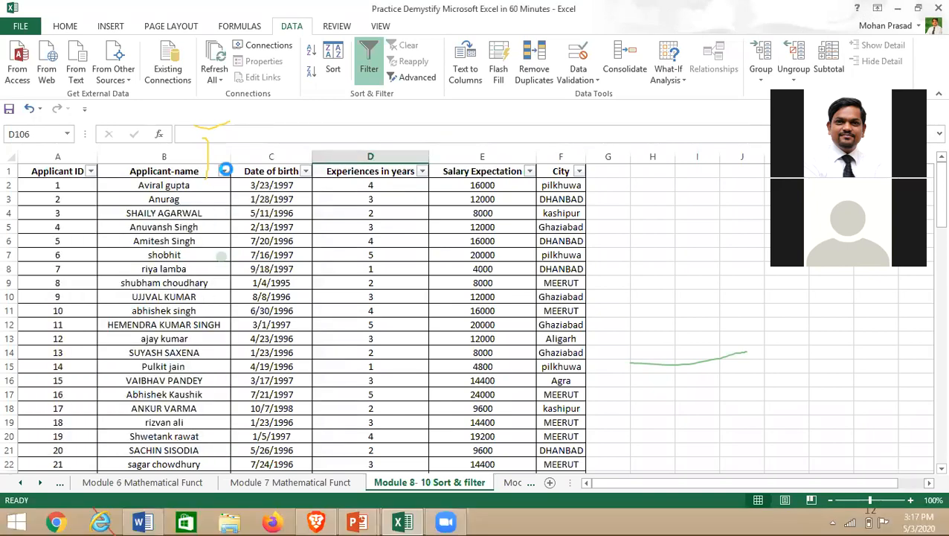
pyautogui.moveTo(208, 270)
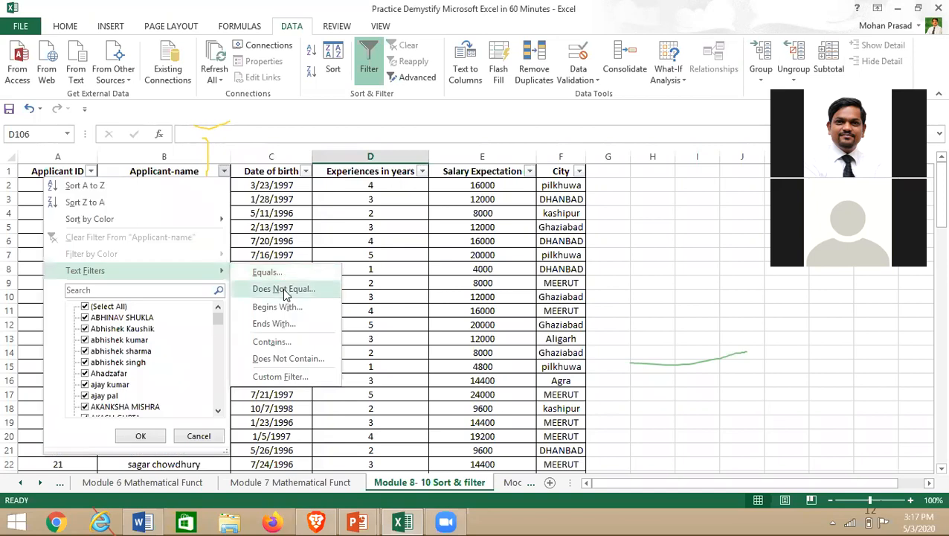
pyautogui.click(292, 343)
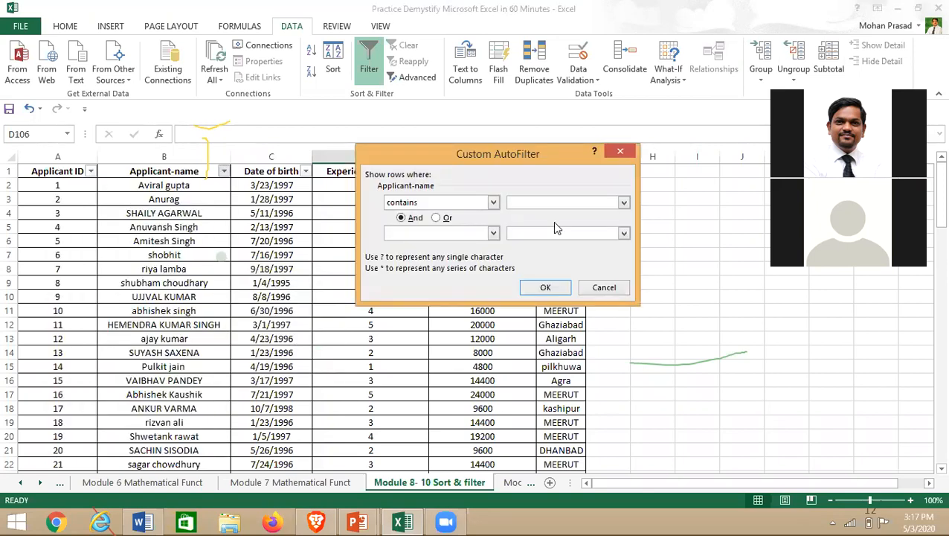
pyautogui.write('Abhishek')
pyautogui.click(557, 288)
pyautogui.click(93, 310)
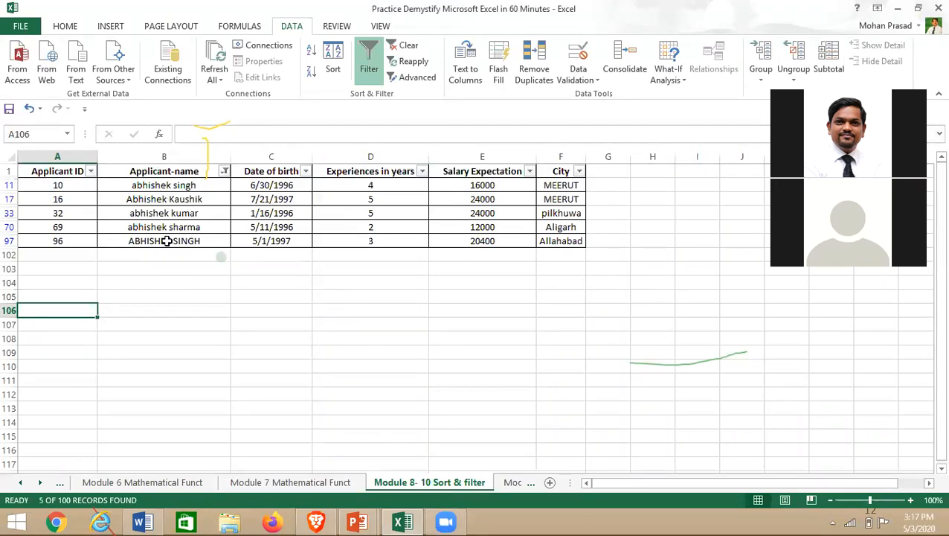
pyautogui.click(224, 171)
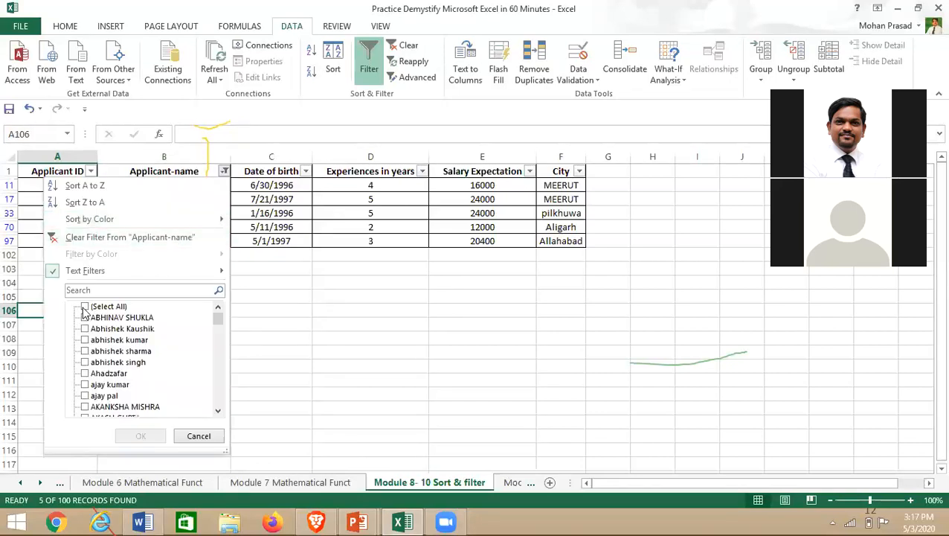
# - Clear the Applicant-name filter so every applicant row shows again
pyautogui.click(85, 306)
pyautogui.click(141, 435)
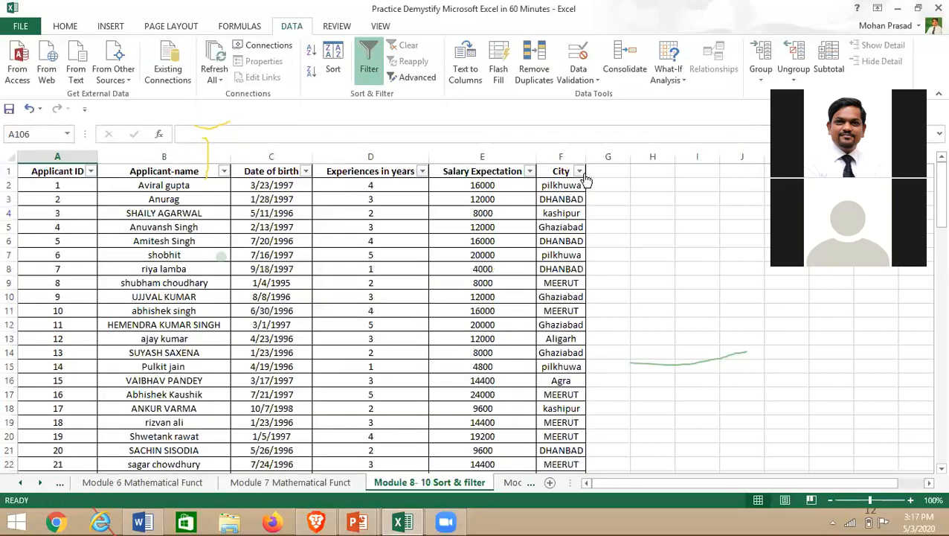
pyautogui.click(580, 172)
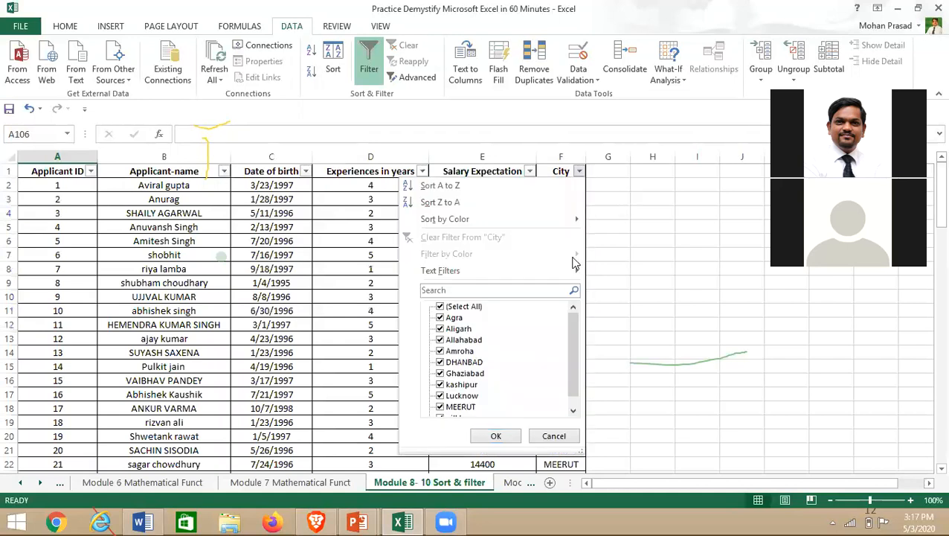
pyautogui.click(677, 225)
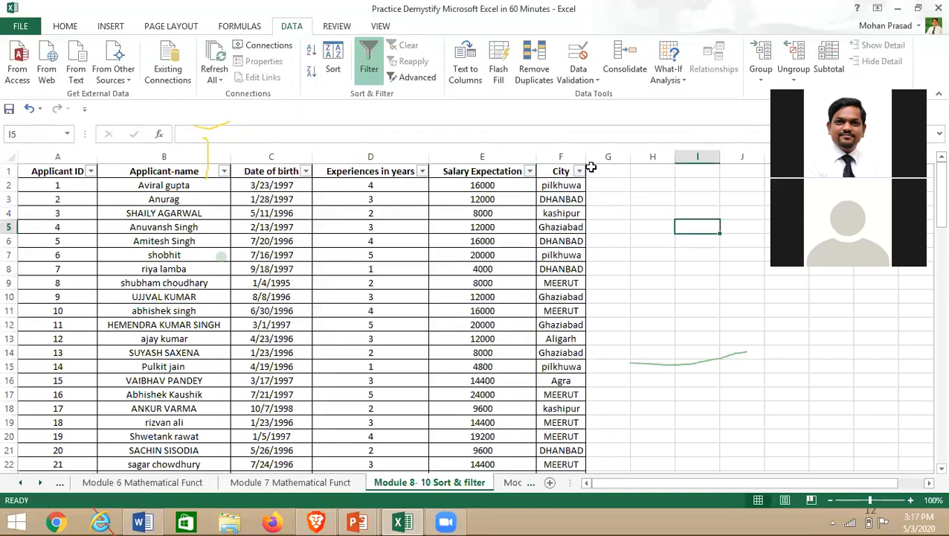
# - Filter the City column to show only applicants from Agra
pyautogui.click(580, 172)
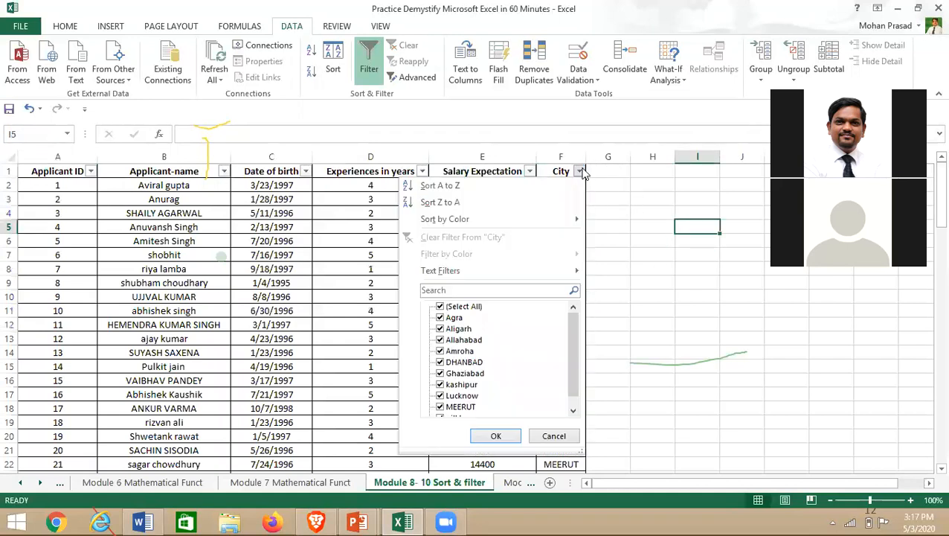
pyautogui.click(461, 308)
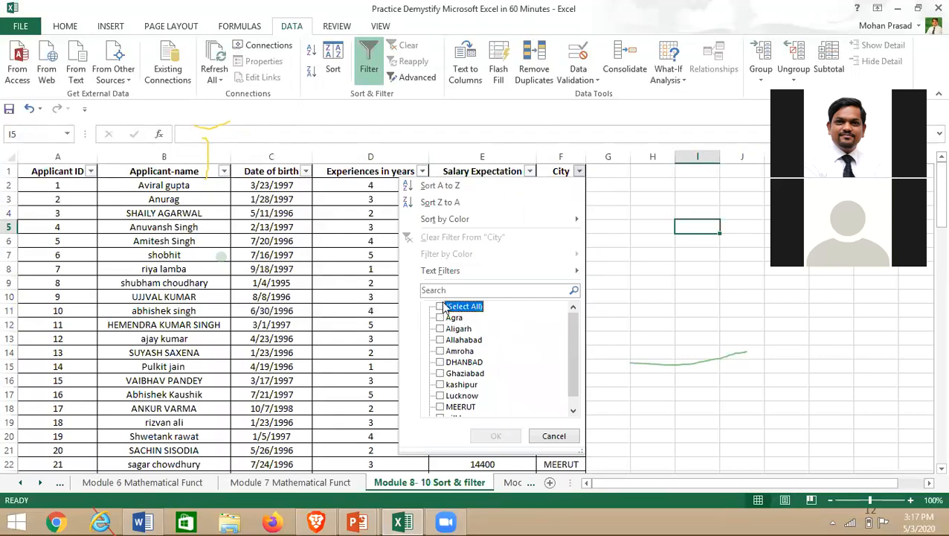
pyautogui.click(440, 319)
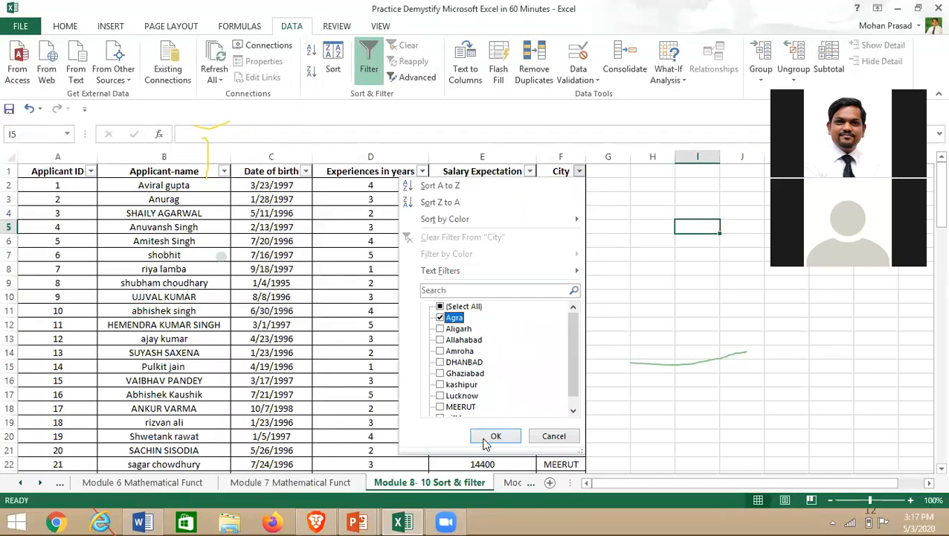
pyautogui.click(496, 437)
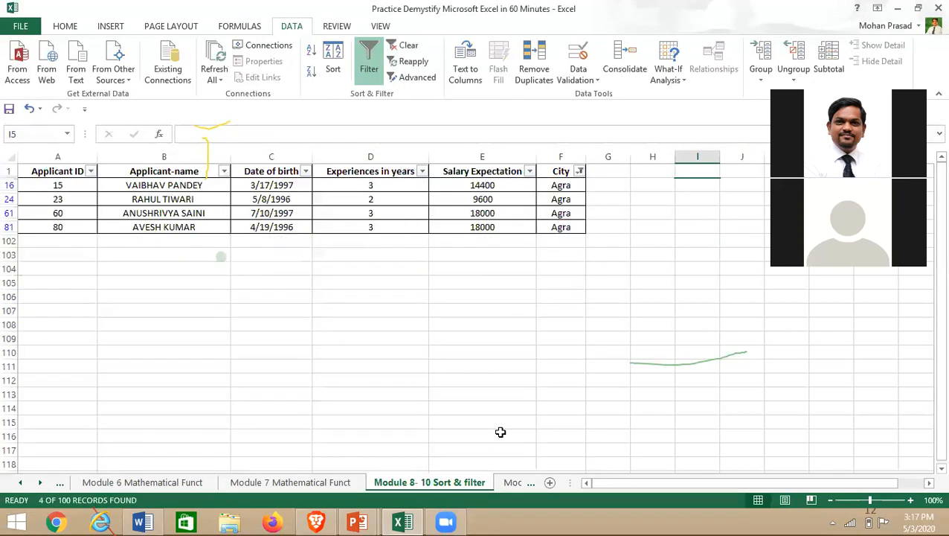
pyautogui.click(380, 310)
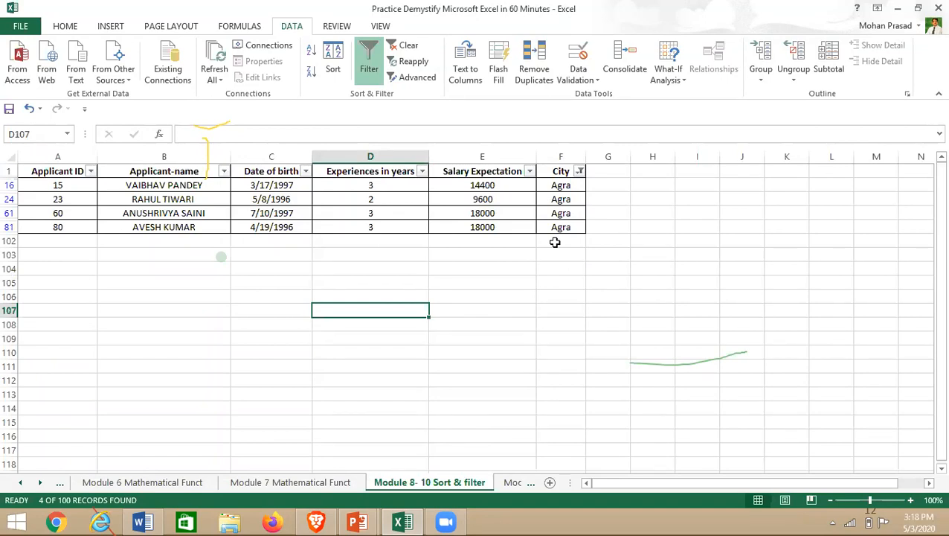
# - Select all cities in the City filter so all 100 rows return
pyautogui.click(579, 172)
pyautogui.click(442, 306)
pyautogui.click(495, 436)
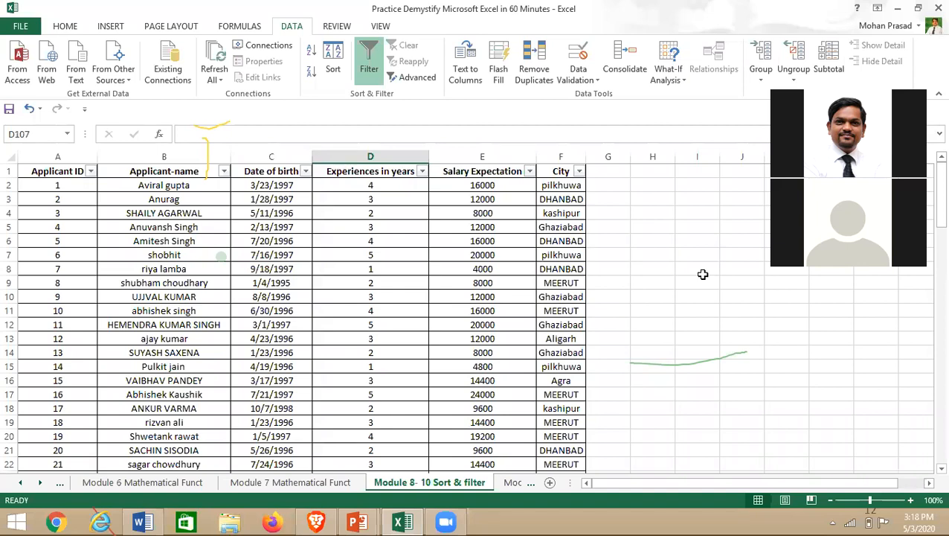
pyautogui.click(186, 226)
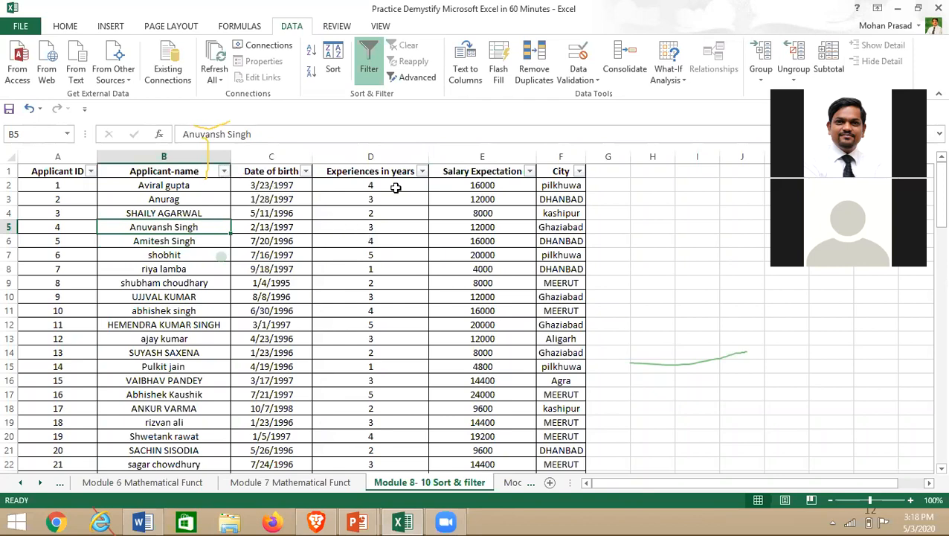
pyautogui.click(422, 172)
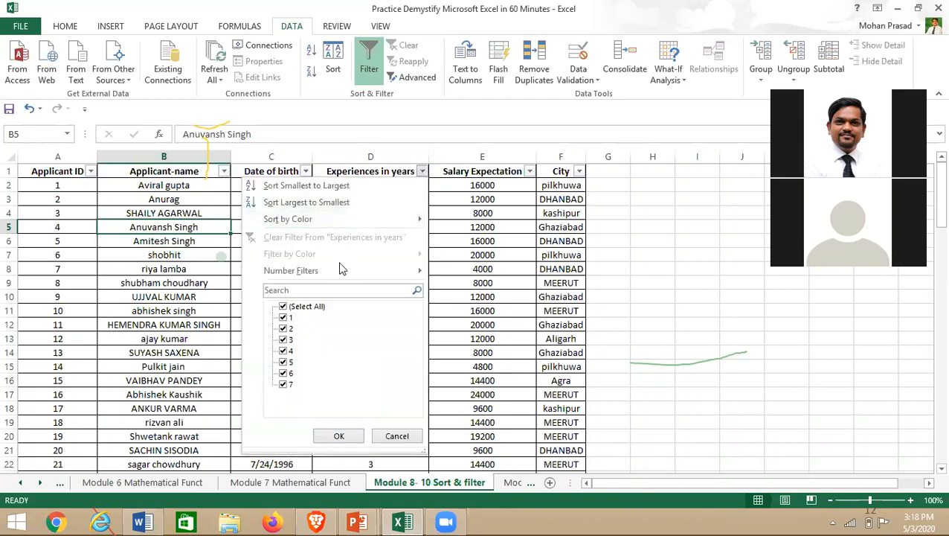
# - Apply a Number Filter of Greater Than Or Equal To 3 on Experiences in years
pyautogui.moveTo(340, 270)
pyautogui.rightClick(474, 188)
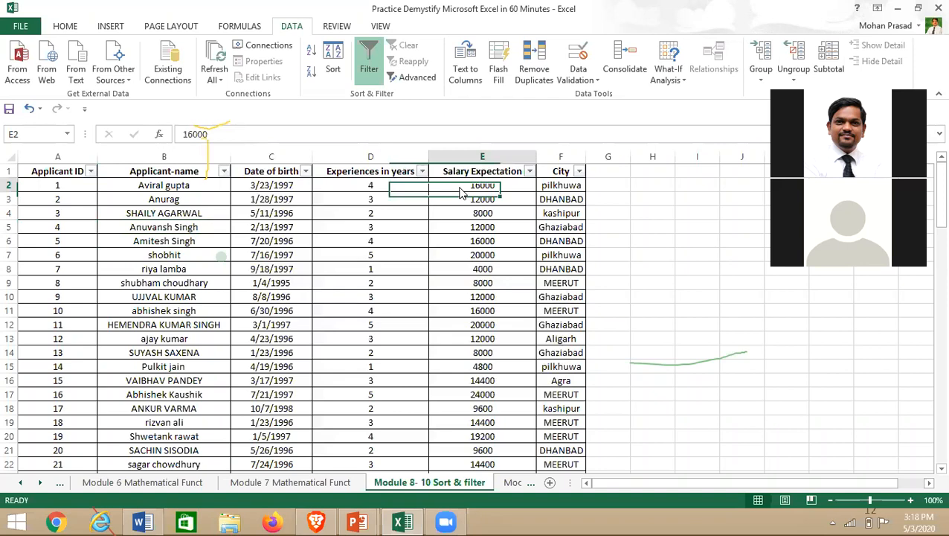
pyautogui.click(423, 176)
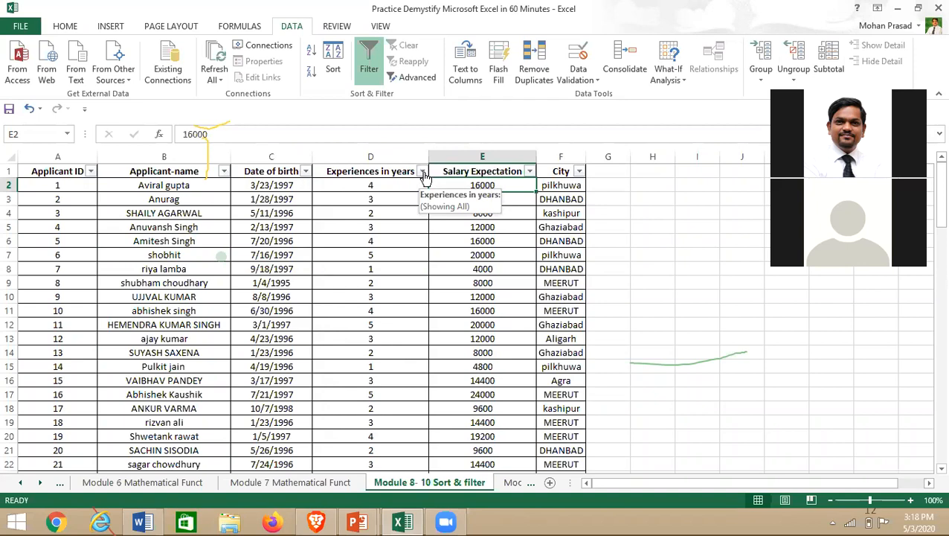
pyautogui.click(422, 173)
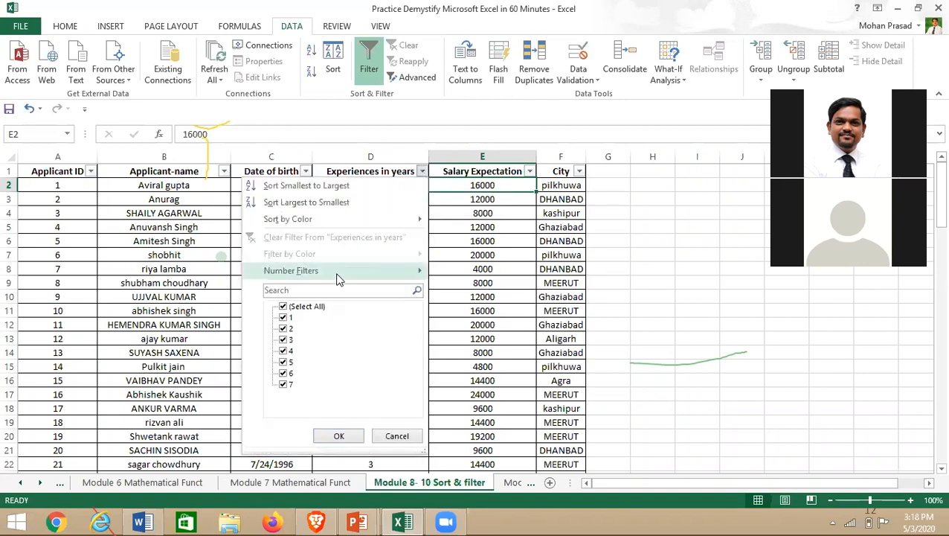
pyautogui.moveTo(337, 276)
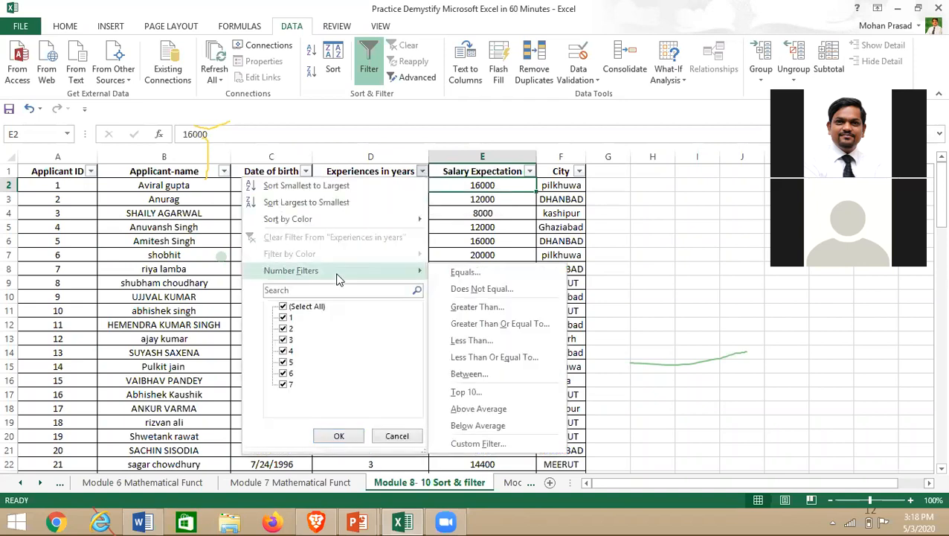
pyautogui.click(519, 329)
pyautogui.write('3')
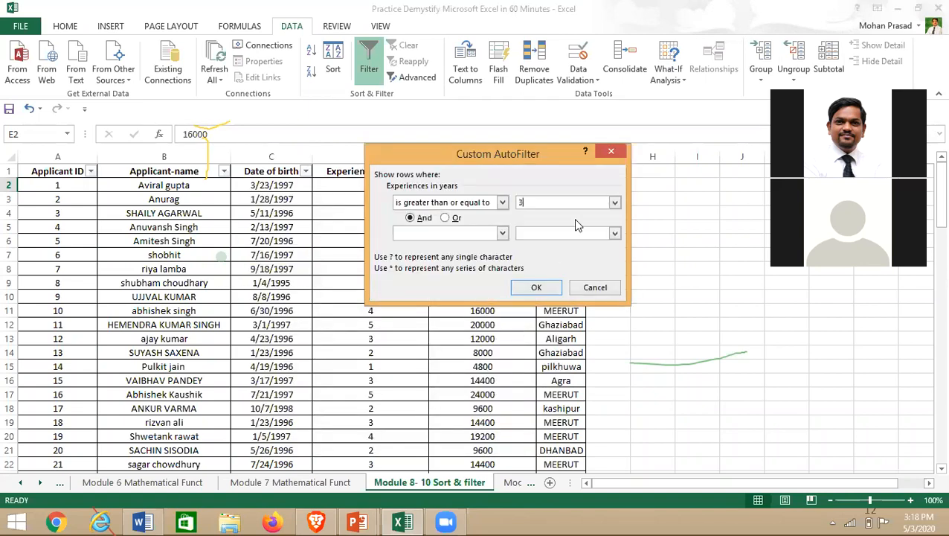
pyautogui.click(538, 287)
pyautogui.click(551, 295)
# - Scroll through the 71 remaining applicants with 3 or more years' experience
pyautogui.scroll(-6, 349, 335)
pyautogui.scroll(-9, 359, 394)
pyautogui.scroll(-5, 362, 403)
pyautogui.scroll(18, 370, 414)
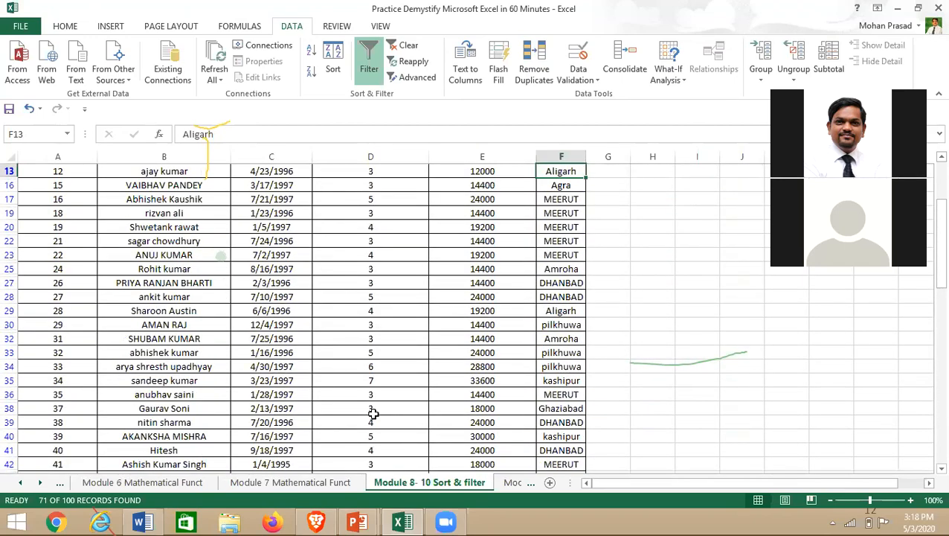
pyautogui.scroll(3, 426, 179)
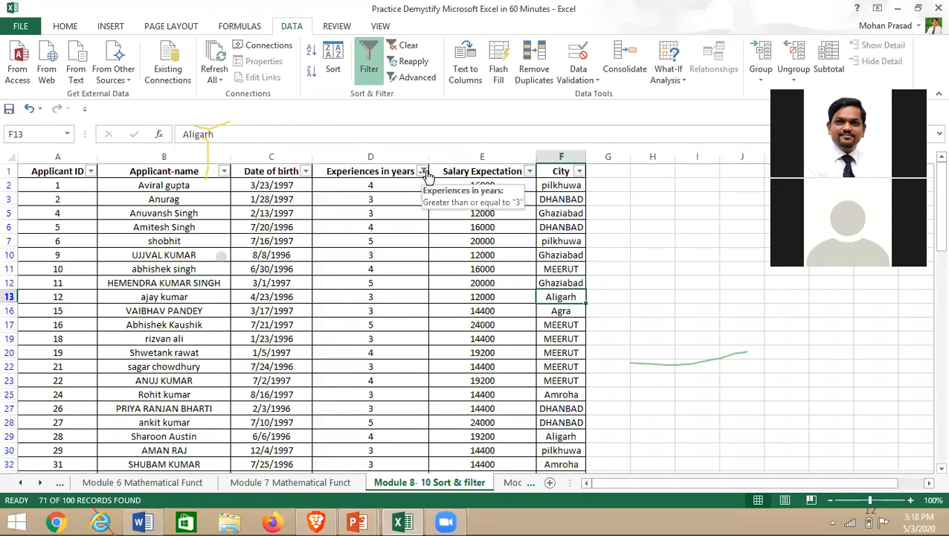
pyautogui.click(368, 363)
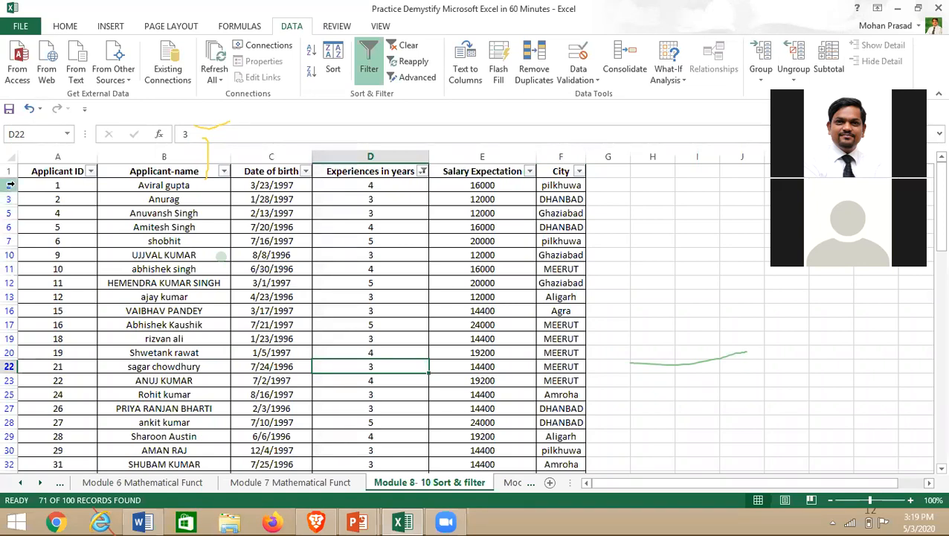
# - Reset the experience filter to include every value
pyautogui.click(422, 171)
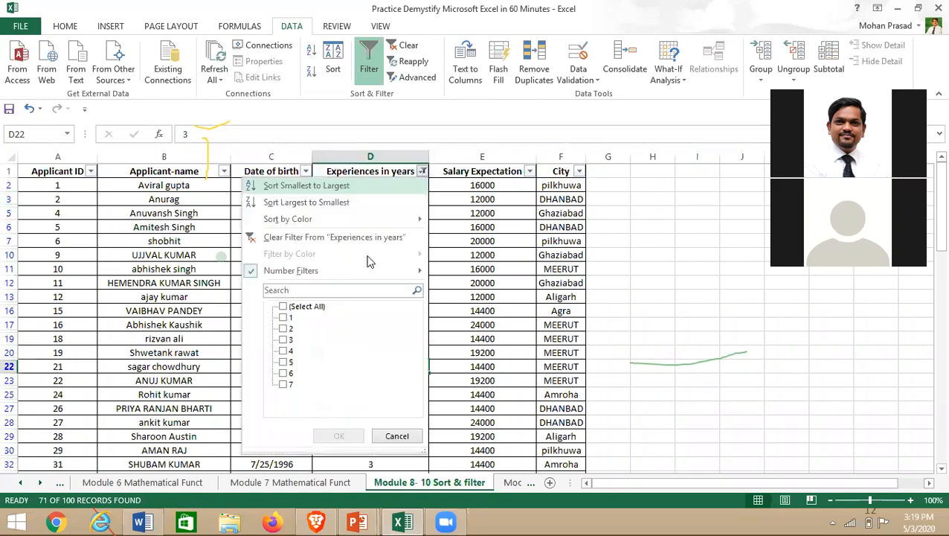
pyautogui.click(283, 306)
pyautogui.click(339, 435)
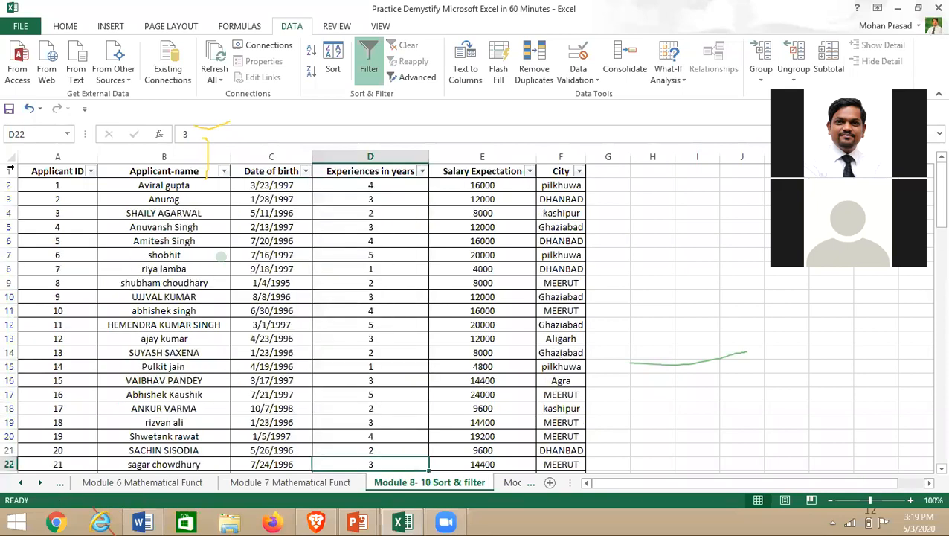
# - Filter experience to show only applicants with 4 years
pyautogui.click(423, 172)
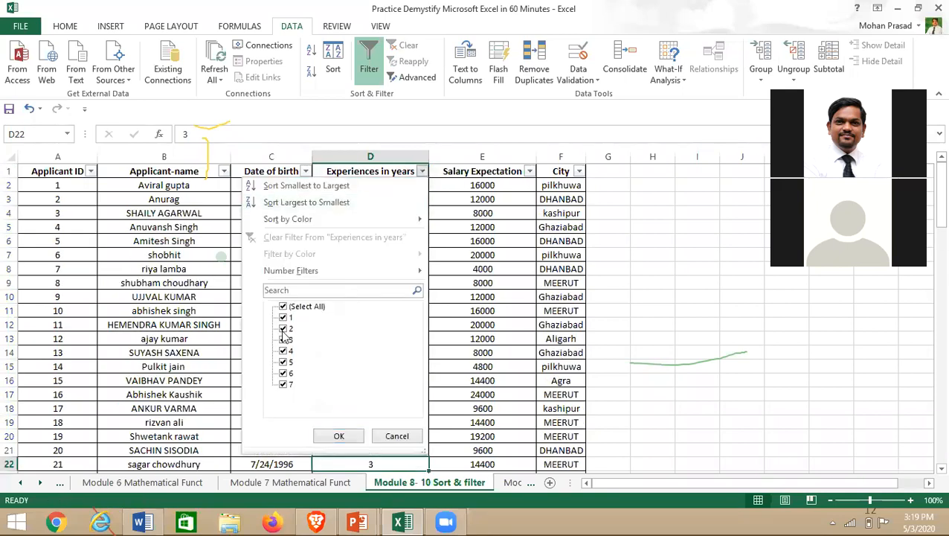
pyautogui.click(284, 306)
pyautogui.click(283, 350)
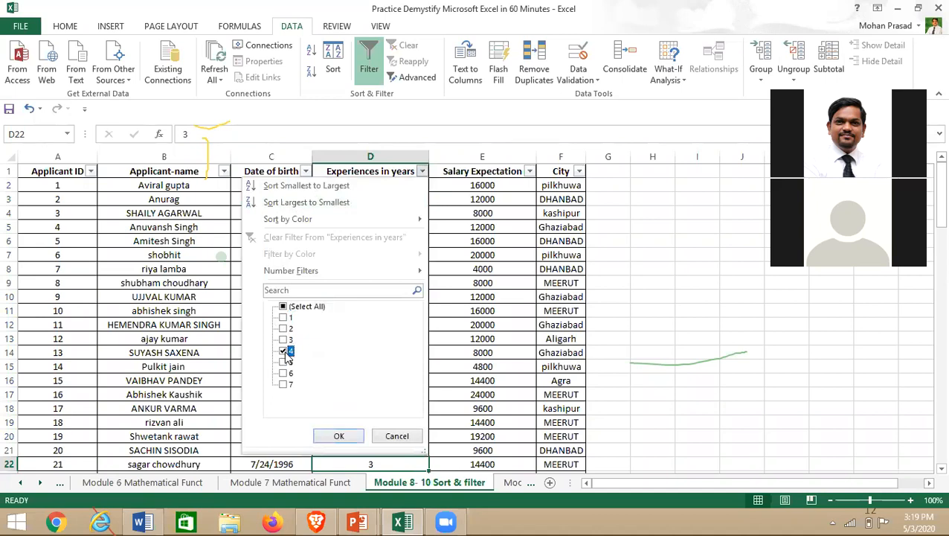
pyautogui.click(338, 437)
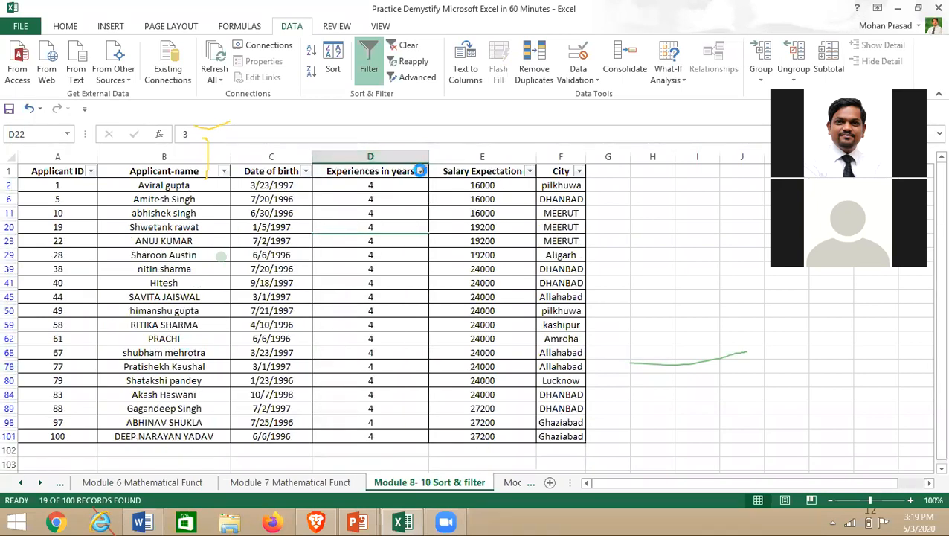
# - Reselect all experience values so every applicant, including 1- and 2-year ones, shows
pyautogui.click(422, 171)
pyautogui.click(284, 306)
pyautogui.click(339, 437)
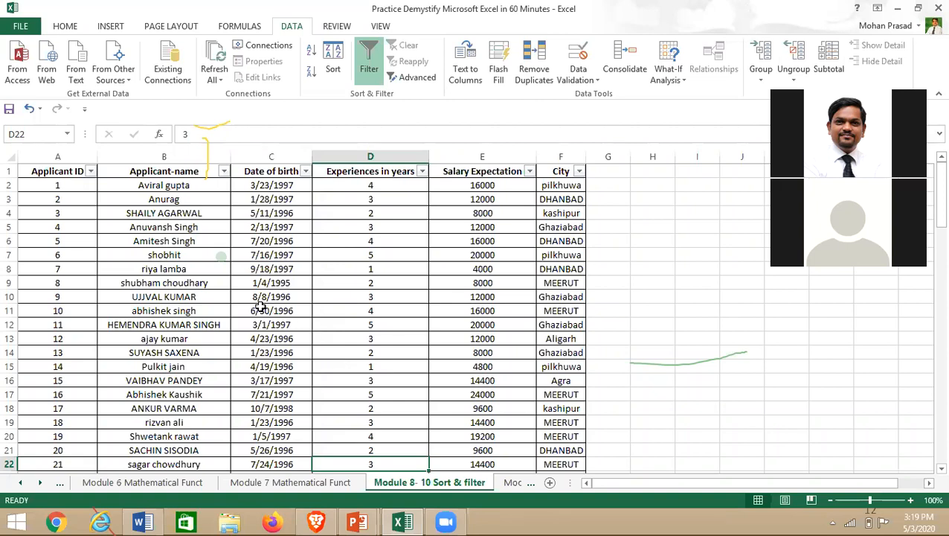
# - Sort the table A to Z by Applicant-name and scroll to check the order
pyautogui.click(163, 228)
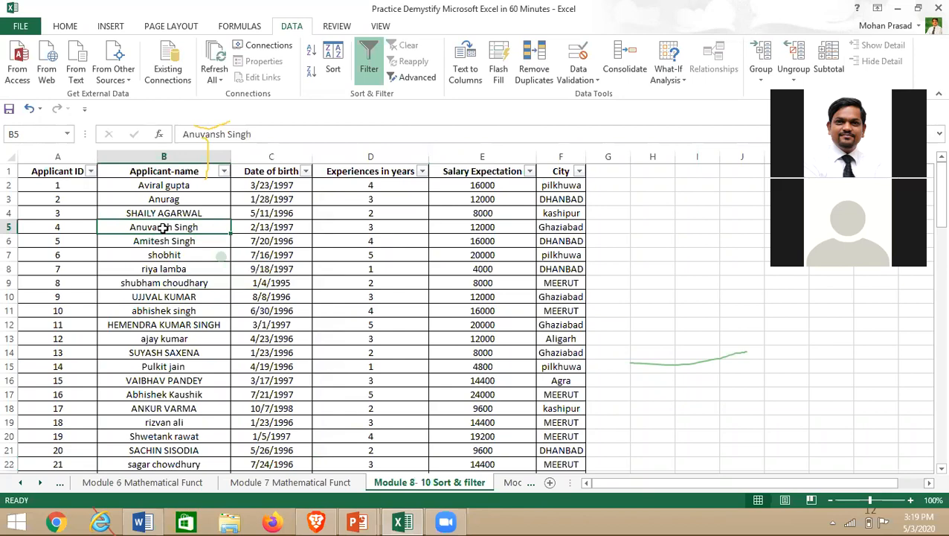
pyautogui.scroll(-10, 142, 287)
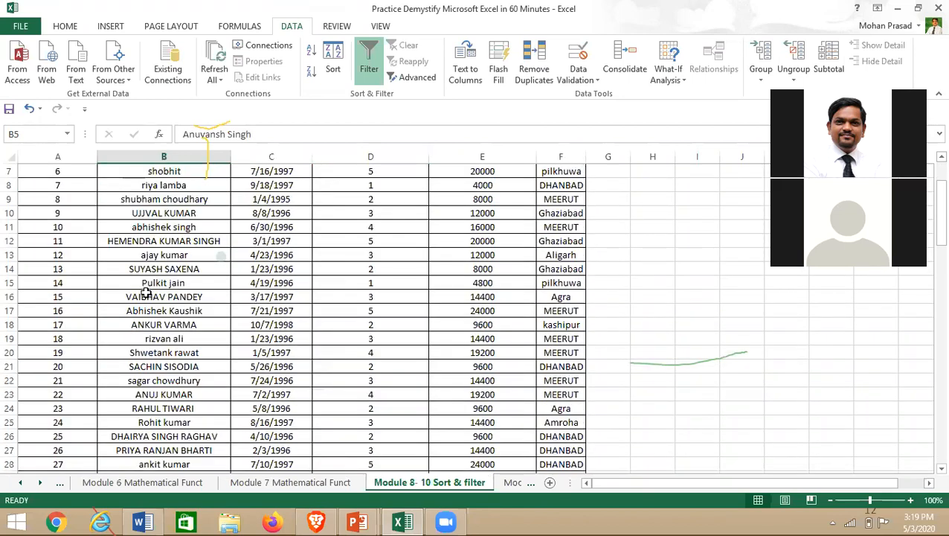
pyautogui.scroll(10, 125, 326)
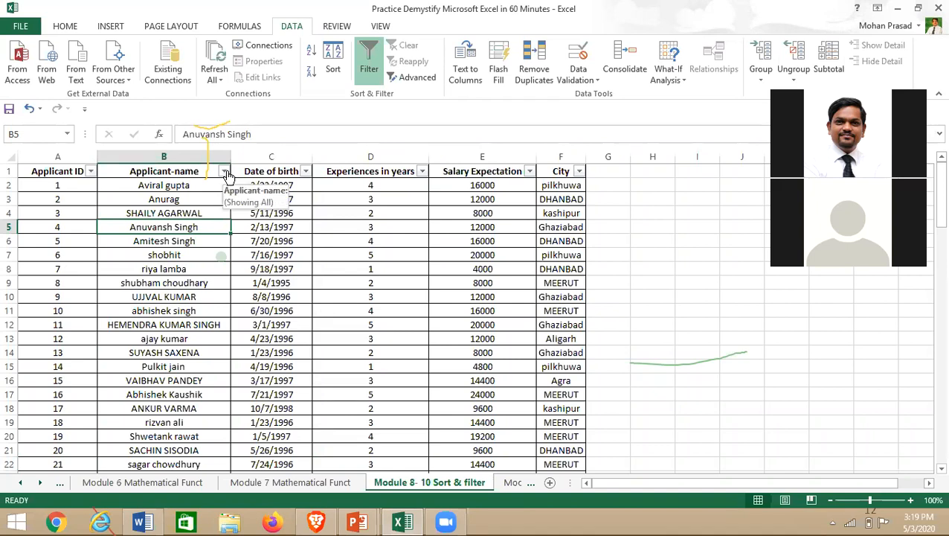
pyautogui.click(33, 173)
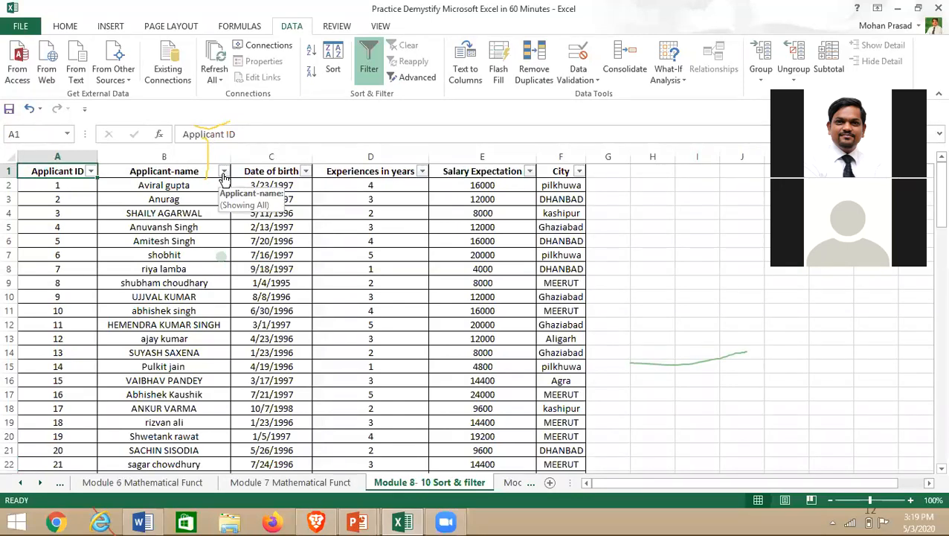
pyautogui.click(224, 172)
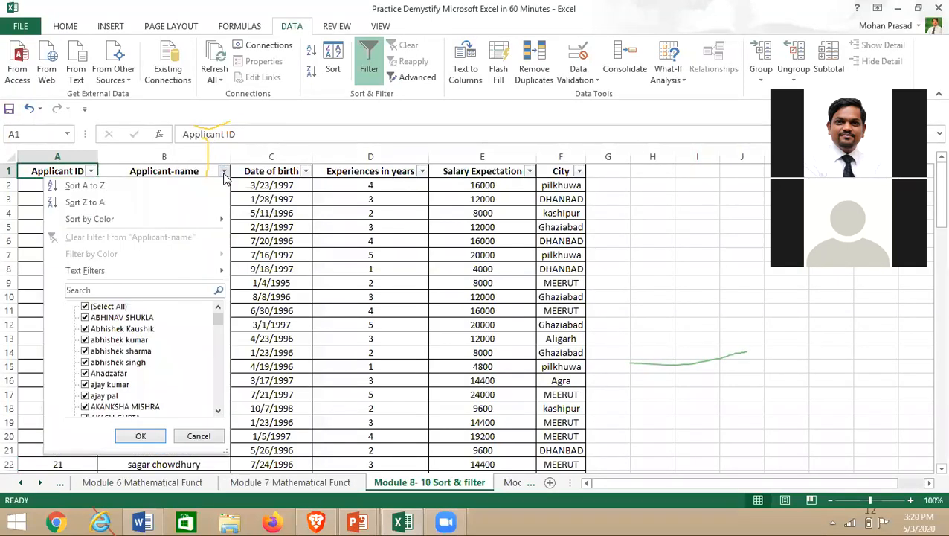
pyautogui.click(82, 186)
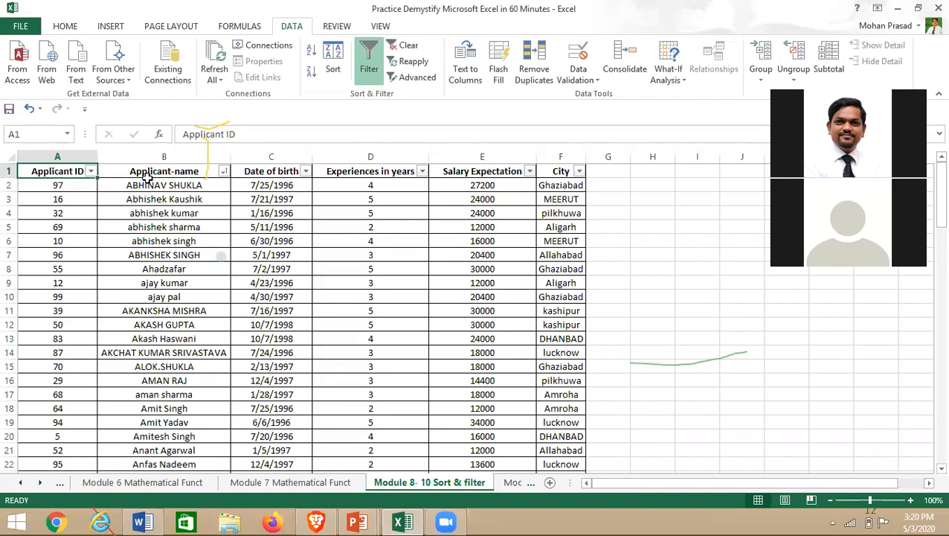
pyautogui.scroll(-14, 153, 203)
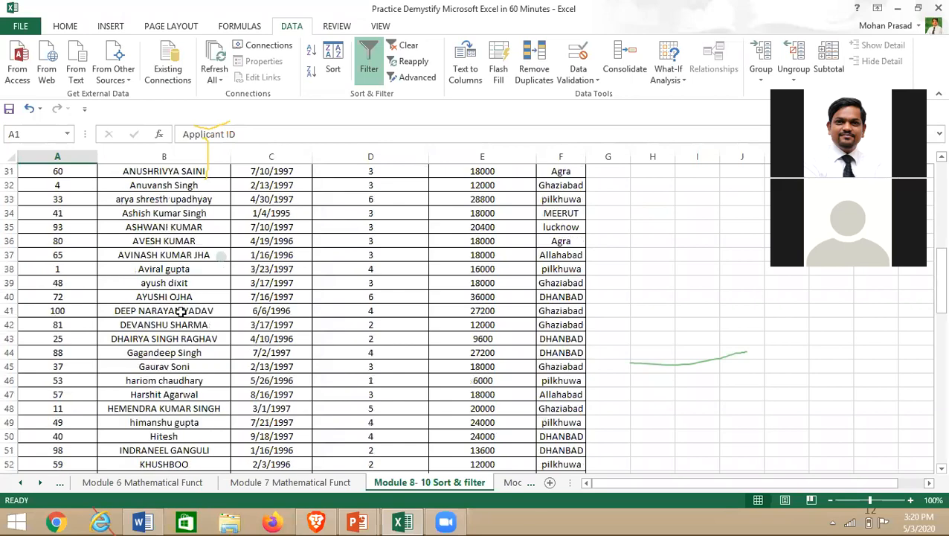
pyautogui.scroll(-15, 180, 328)
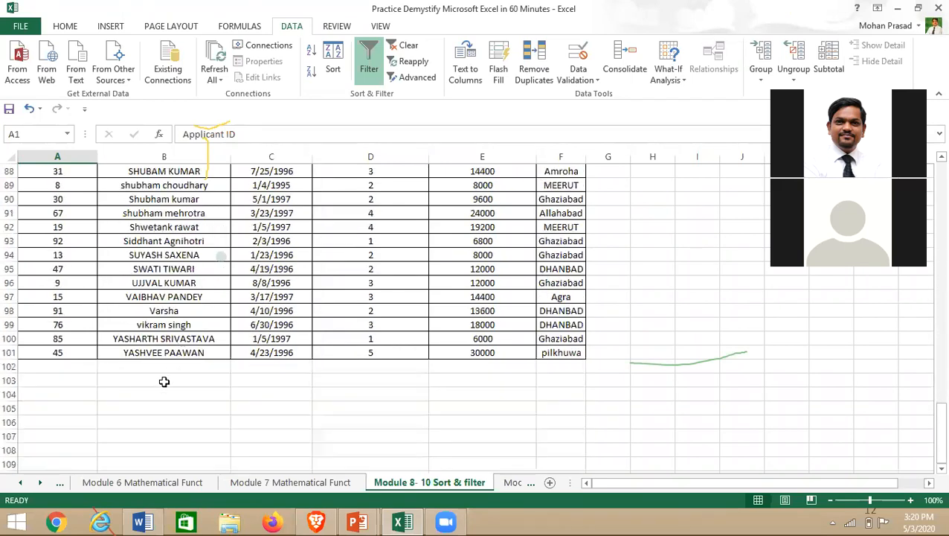
pyautogui.scroll(20, 164, 381)
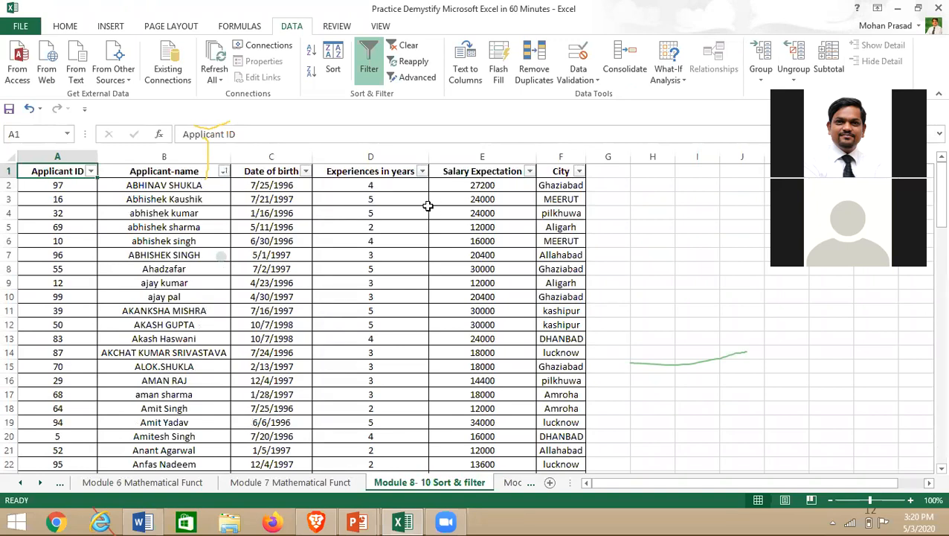
# - Select the whole Applicant ID column and look over its sort options
pyautogui.click(91, 172)
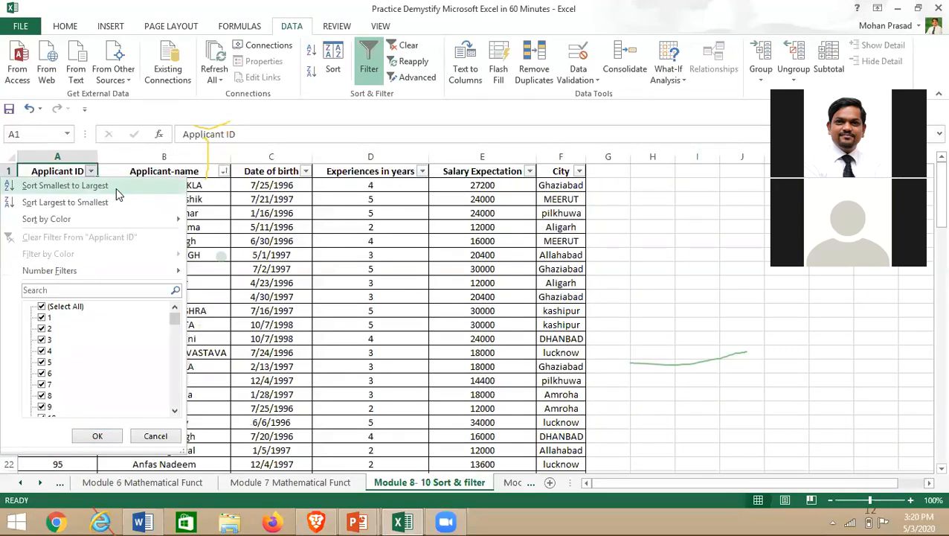
pyautogui.click(111, 436)
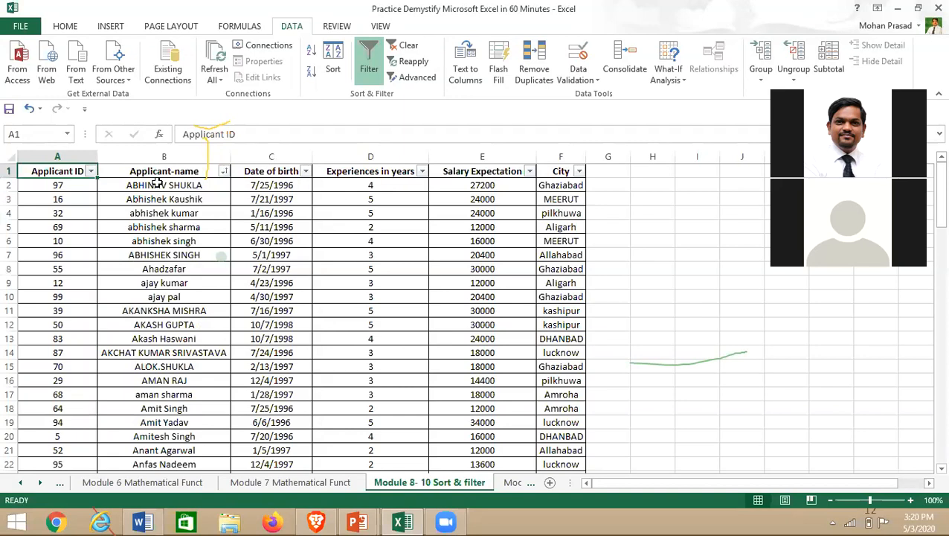
pyautogui.click(223, 173)
pyautogui.rightClick(398, 247)
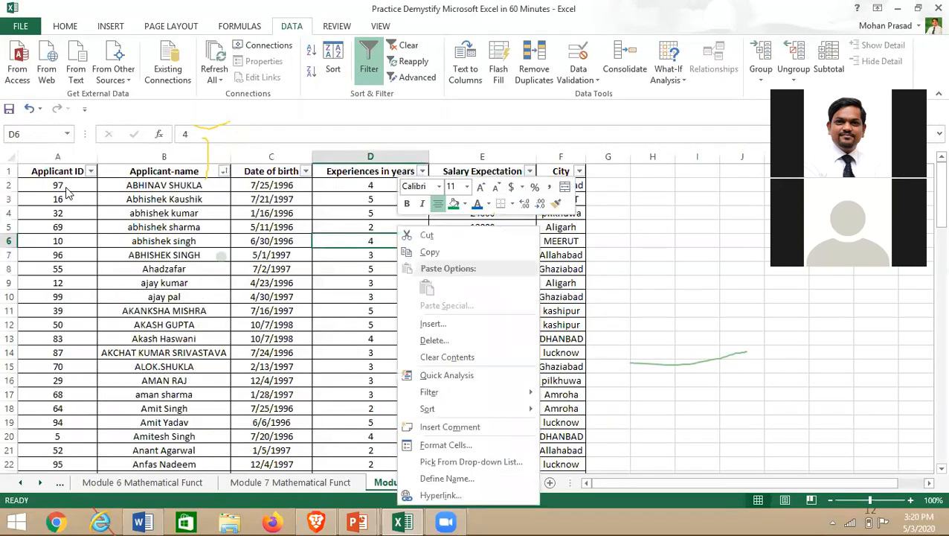
pyautogui.press('Escape')
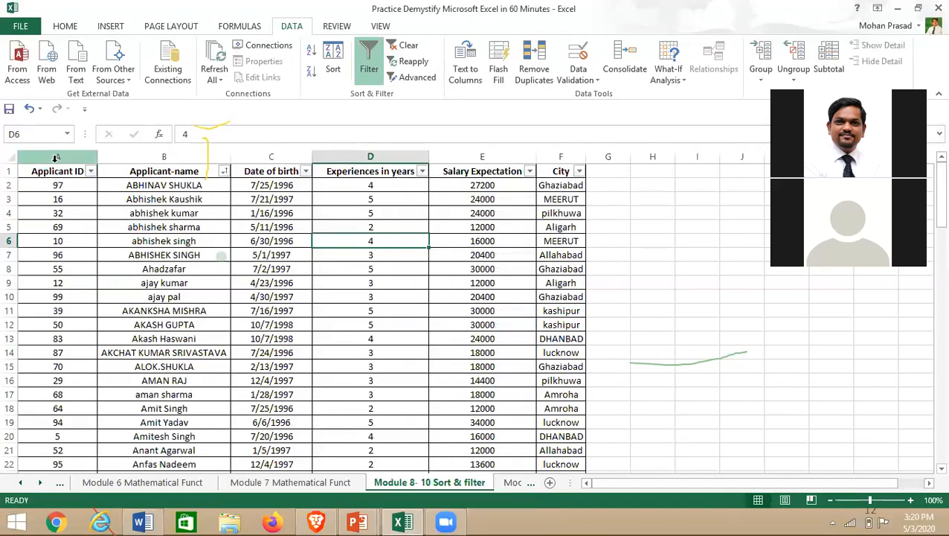
pyautogui.click(55, 158)
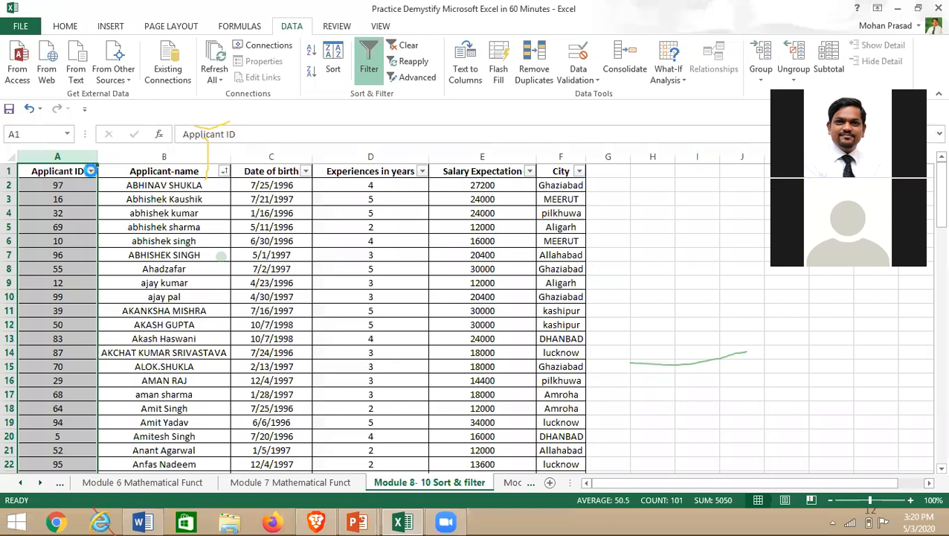
pyautogui.click(90, 172)
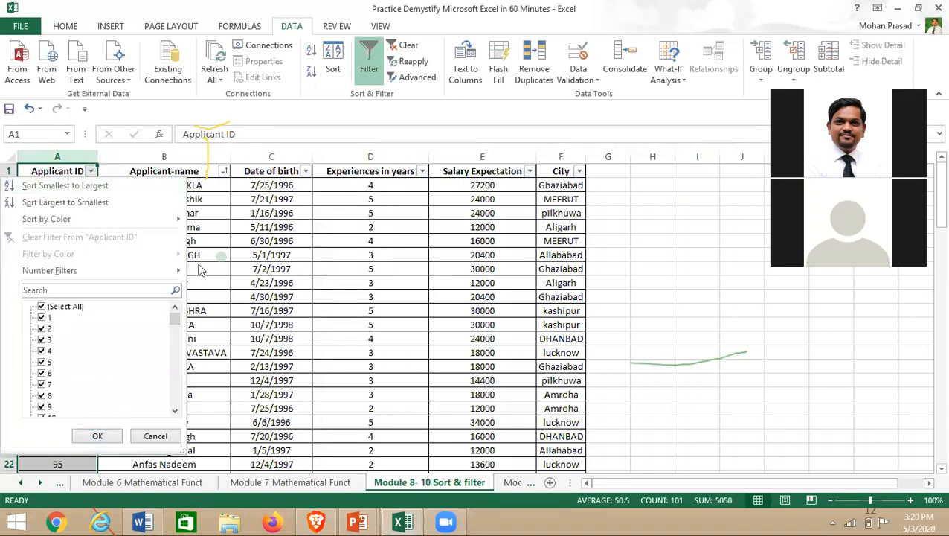
pyautogui.press('Escape')
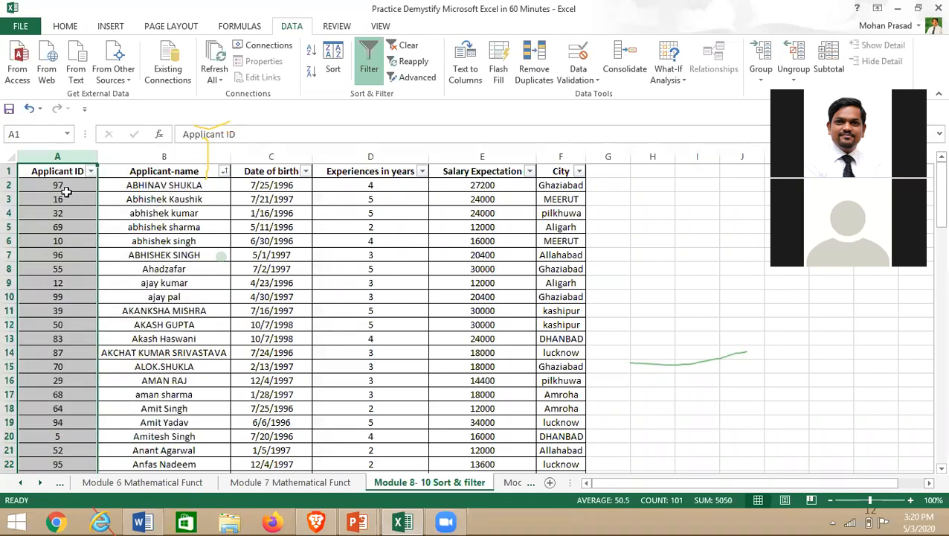
# - Try sorting Applicant ID ascending, then Largest to Smallest
pyautogui.click(90, 171)
pyautogui.click(92, 185)
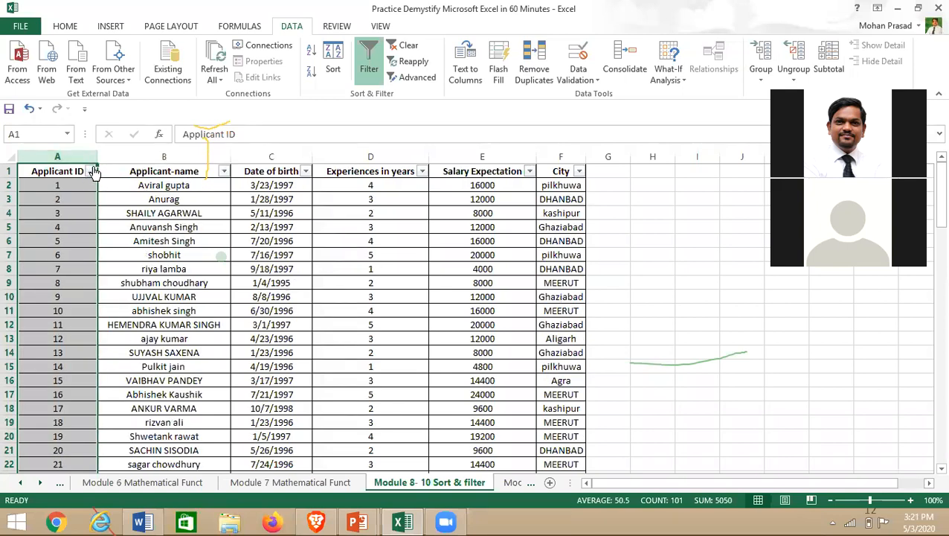
pyautogui.click(91, 172)
pyautogui.click(96, 202)
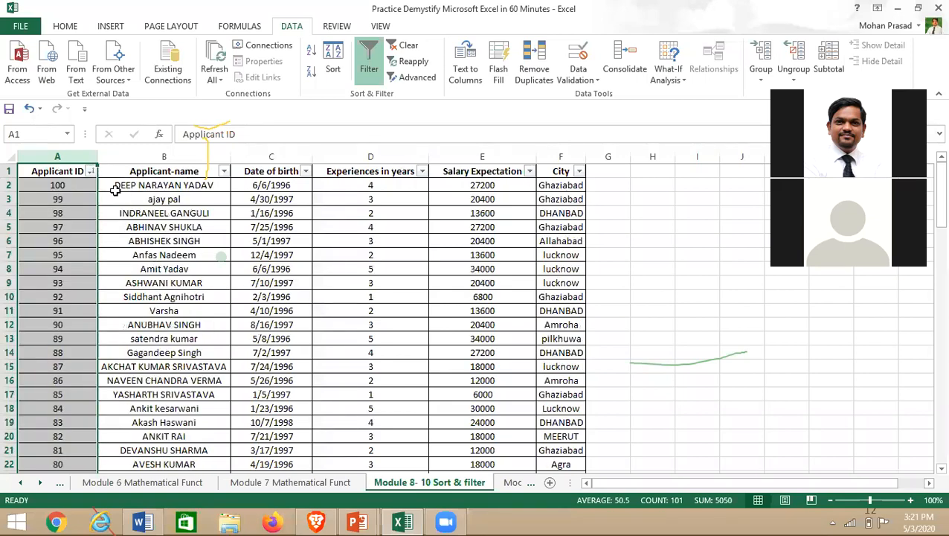
pyautogui.scroll(-9, 67, 391)
pyautogui.scroll(7, 79, 386)
pyautogui.scroll(2, 80, 386)
# - Re-sort by Applicant ID Smallest to Largest, putting applicant 1 on top
pyautogui.click(90, 172)
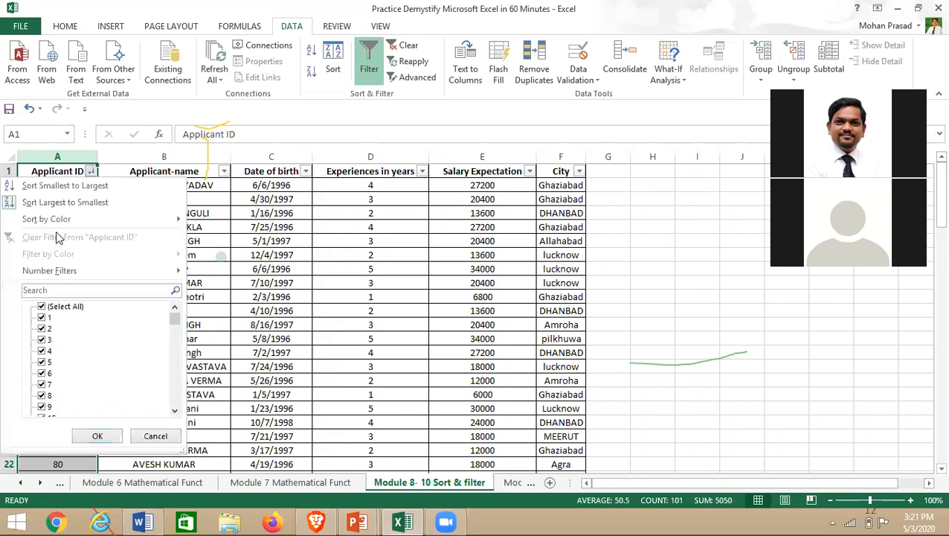
pyautogui.click(57, 185)
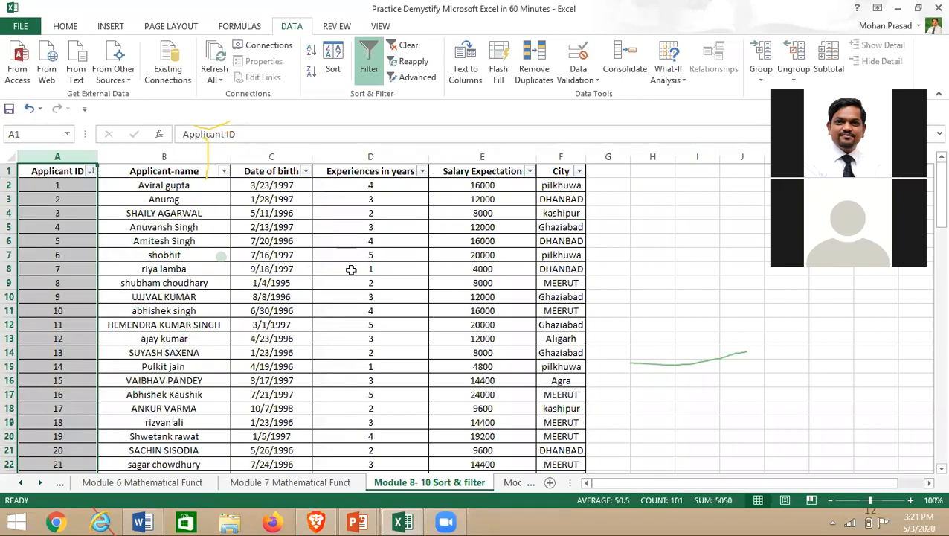
pyautogui.click(352, 269)
# - Sort rows by Date of birth Oldest to Newest, bringing 1/4/1995 births to the top
pyautogui.click(305, 172)
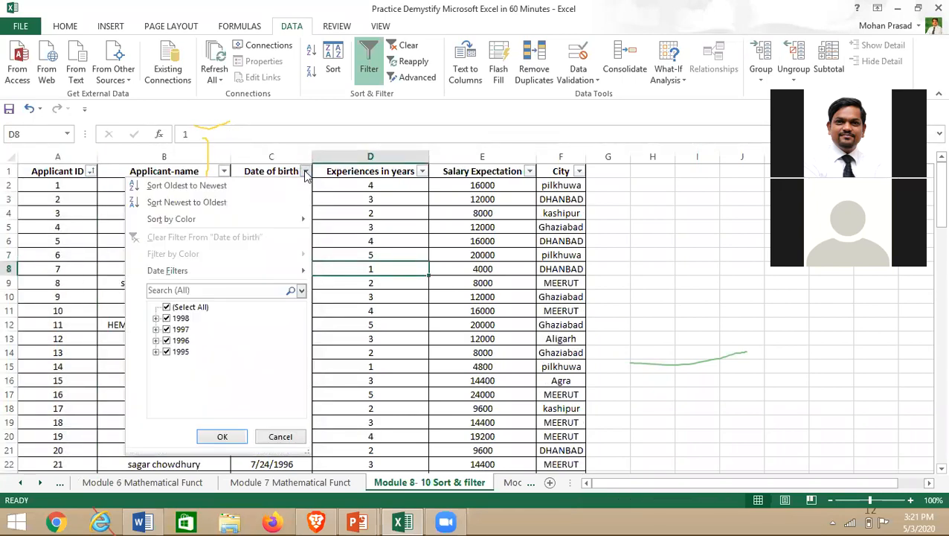
pyautogui.click(198, 187)
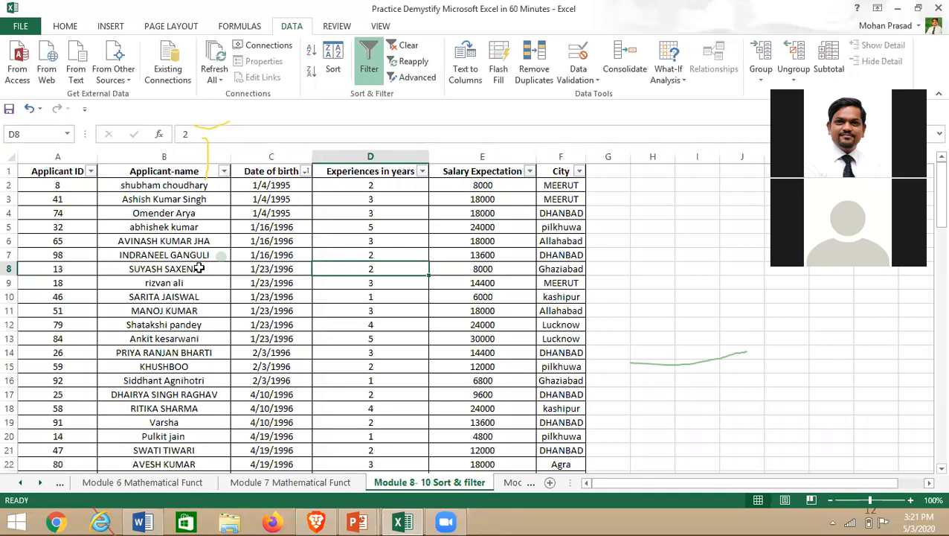
pyautogui.scroll(-2, 267, 299)
pyautogui.scroll(-13, 270, 301)
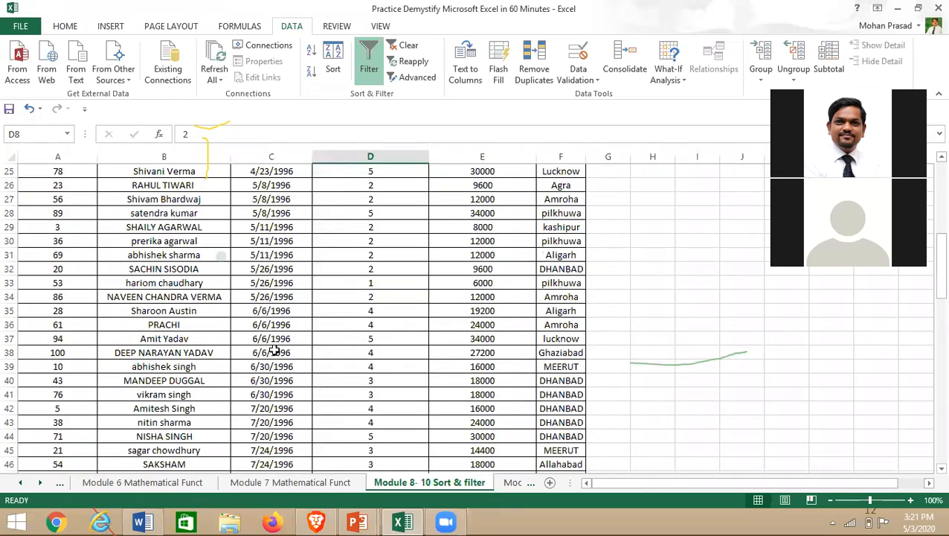
pyautogui.scroll(9, 273, 398)
pyautogui.scroll(6, 276, 398)
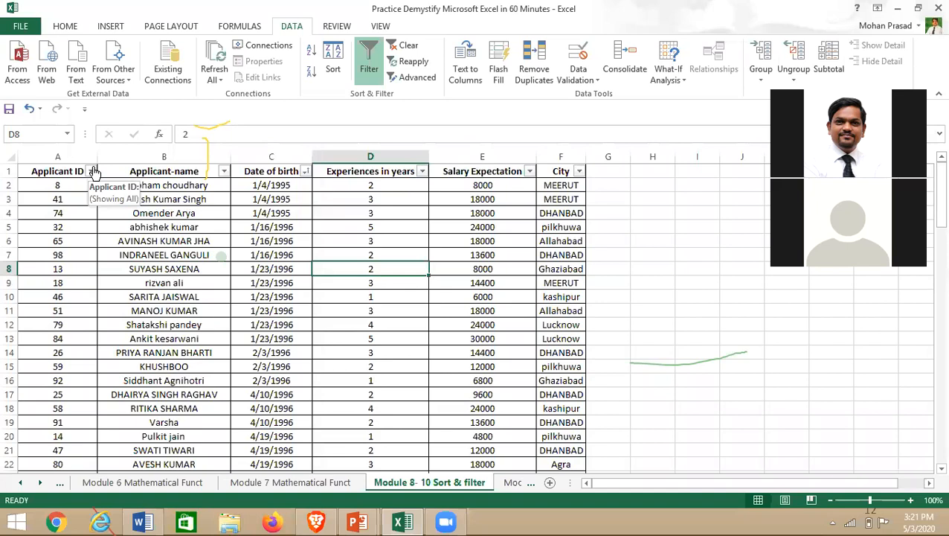
# - Sort by Experiences in years Largest to Smallest, putting 7-year applicants first
pyautogui.click(421, 172)
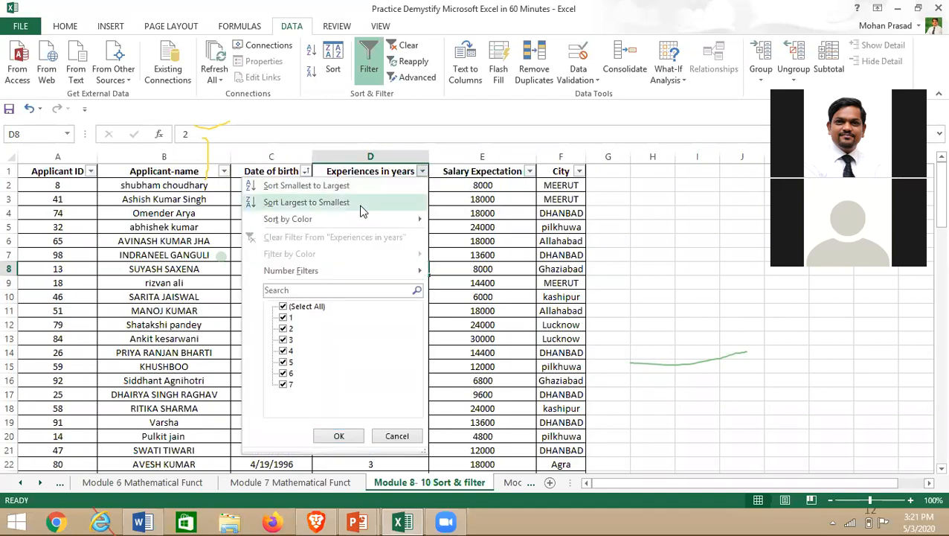
pyautogui.click(360, 203)
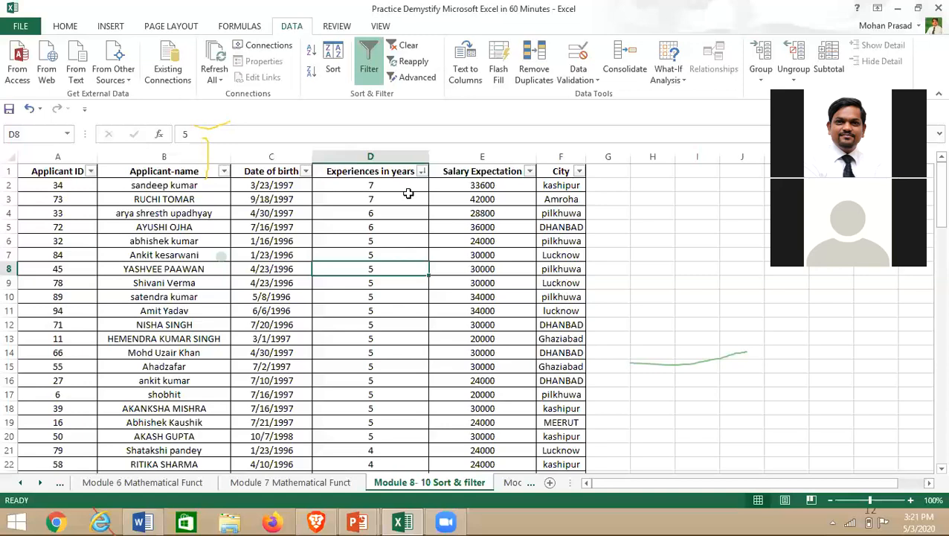
pyautogui.click(424, 172)
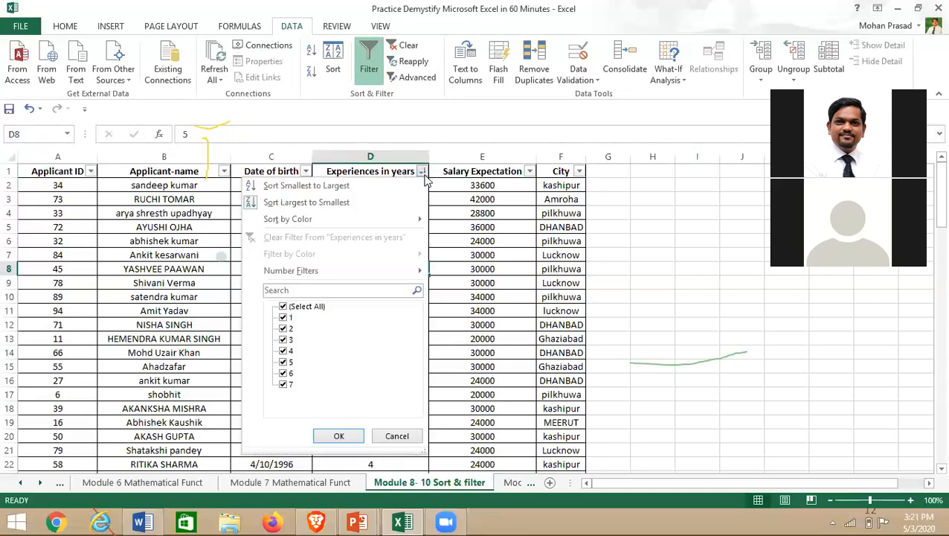
pyautogui.click(349, 203)
pyautogui.press('Up')
pyautogui.press('Up')
pyautogui.press('Up')
pyautogui.press('Up')
pyautogui.press('Up')
pyautogui.press('Up')
pyautogui.press('Up')
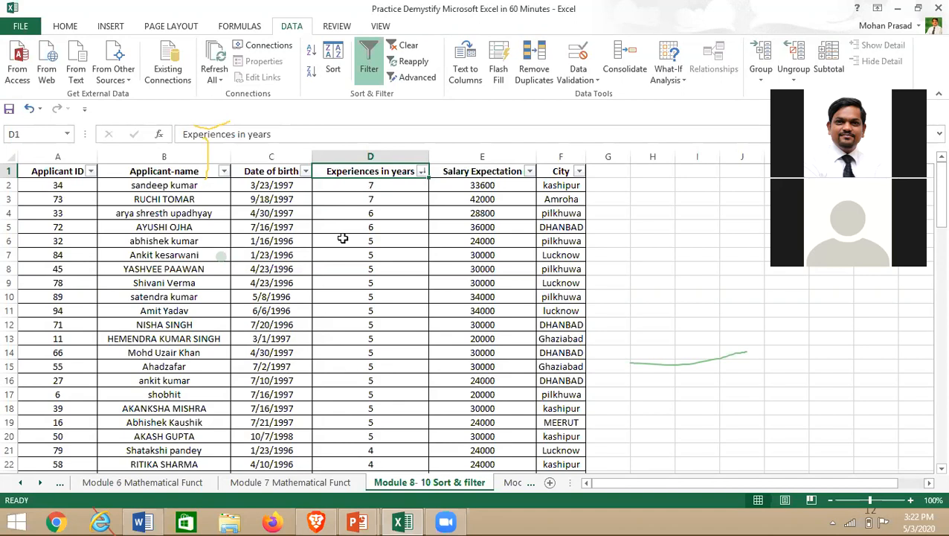
# - Select experience cells D2:D20 and apply a green Fill Color
pyautogui.click(162, 155)
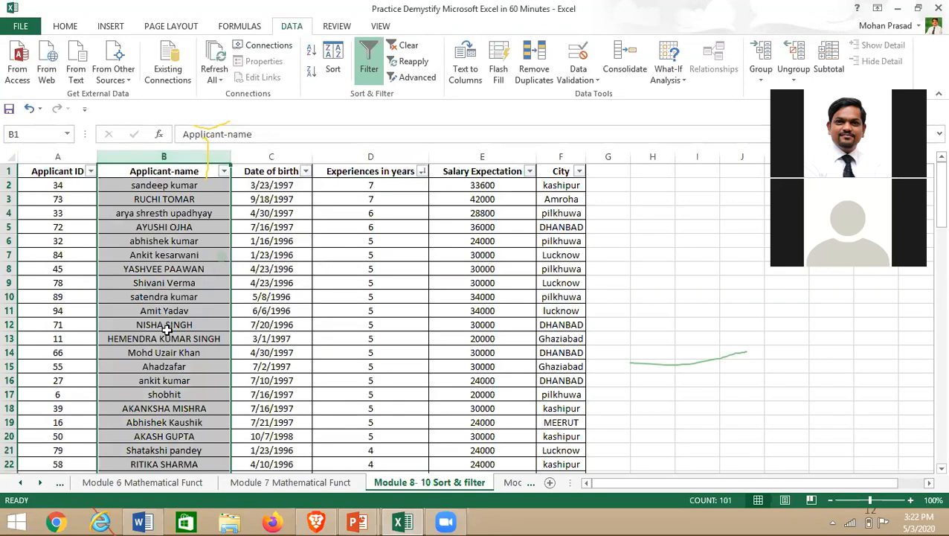
pyautogui.click(354, 186)
pyautogui.hotkey('shift', 'Down')
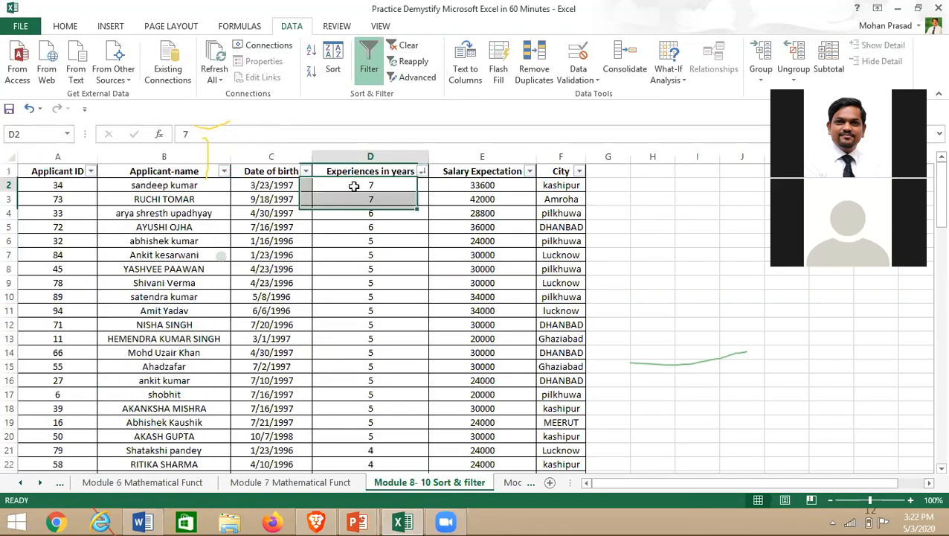
pyautogui.moveTo(354, 186); pyautogui.dragTo(363, 436)
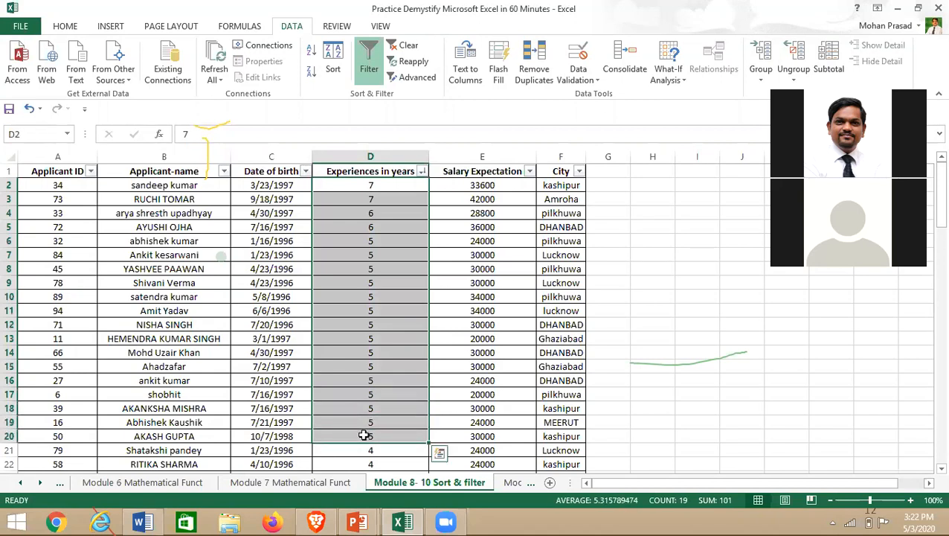
pyautogui.click(61, 27)
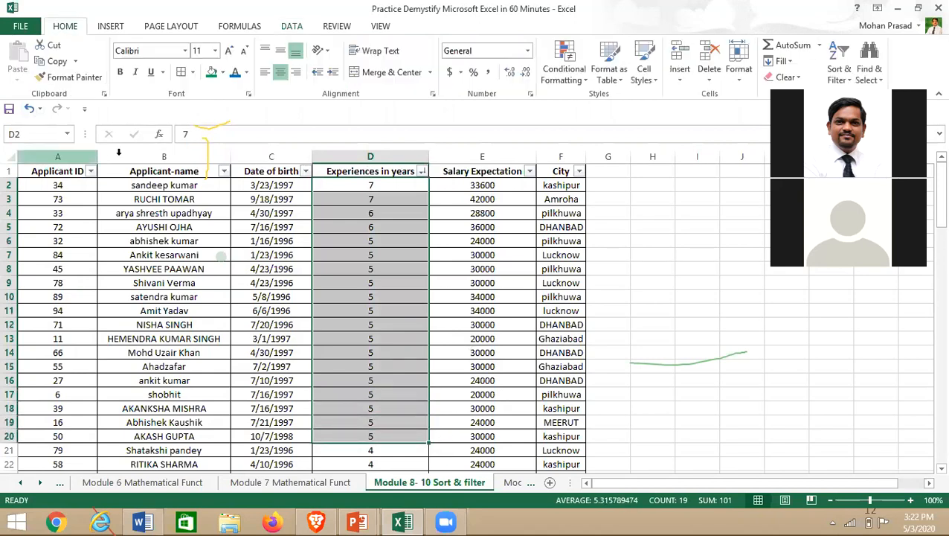
pyautogui.click(214, 75)
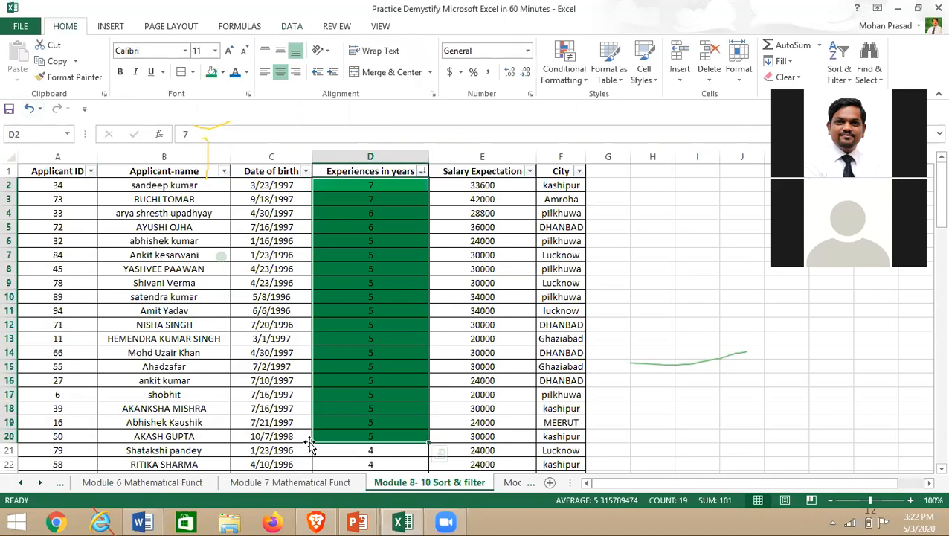
pyautogui.click(265, 381)
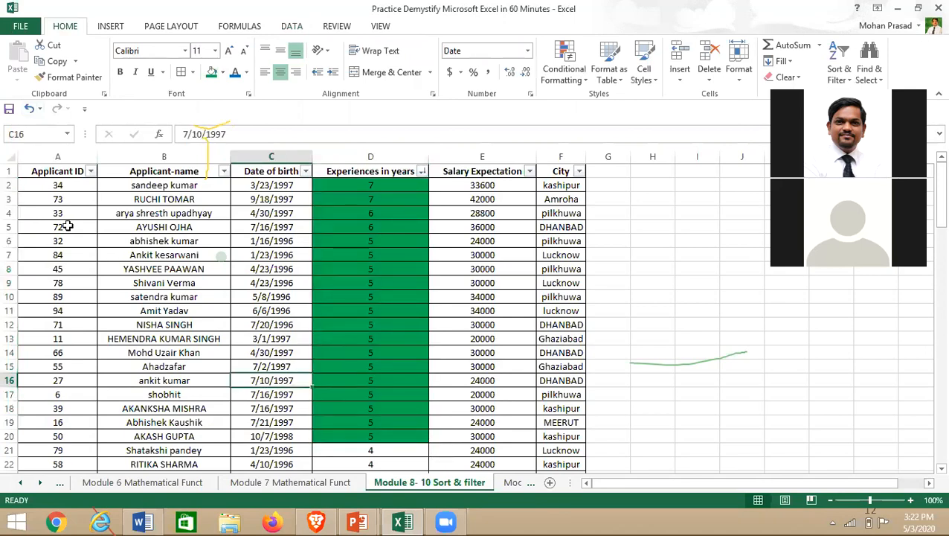
# - Sort the table by Applicant ID, smallest to largest, and scroll through the reordered rows
pyautogui.click(90, 171)
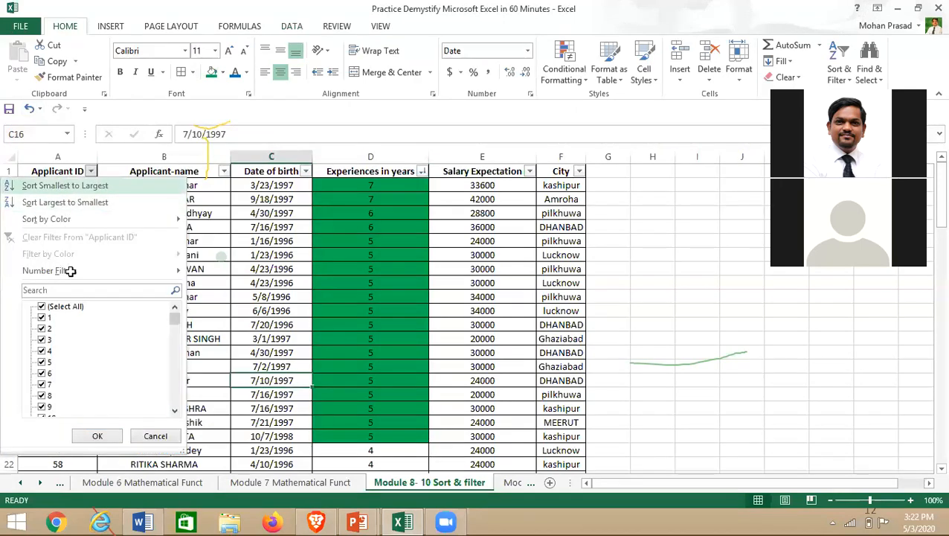
pyautogui.click(65, 186)
pyautogui.click(115, 324)
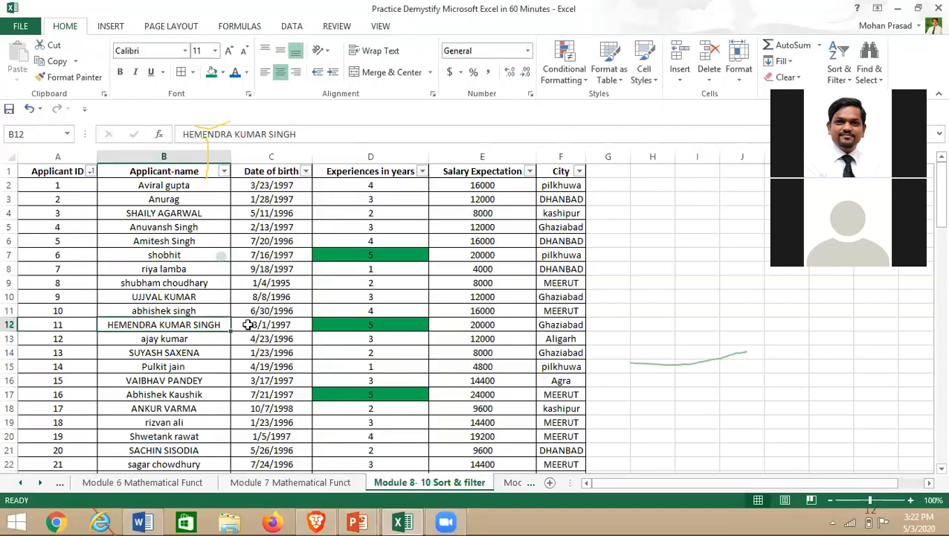
pyautogui.scroll(-11, 249, 324)
pyautogui.scroll(1, 250, 322)
pyautogui.scroll(-10, 406, 313)
pyautogui.scroll(-10, 405, 313)
pyautogui.scroll(20, 406, 313)
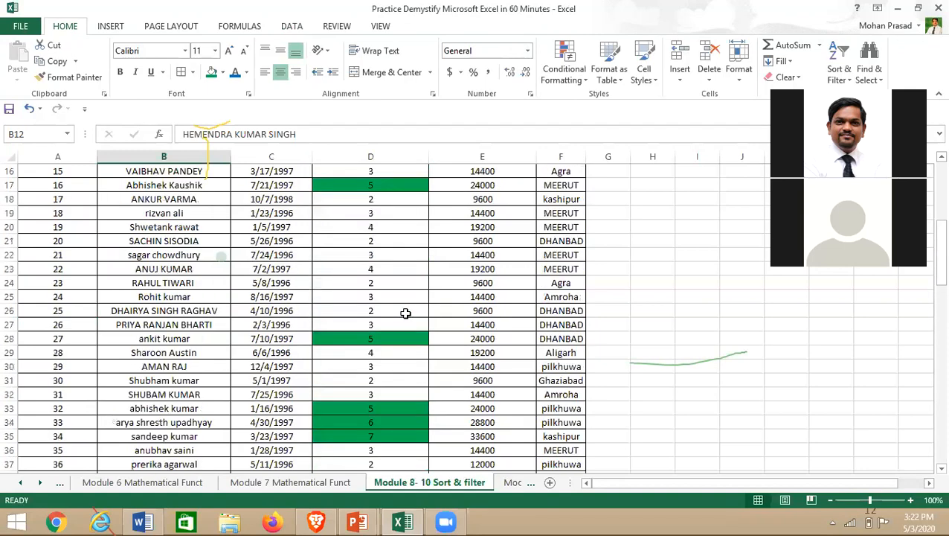
pyautogui.scroll(5, 406, 313)
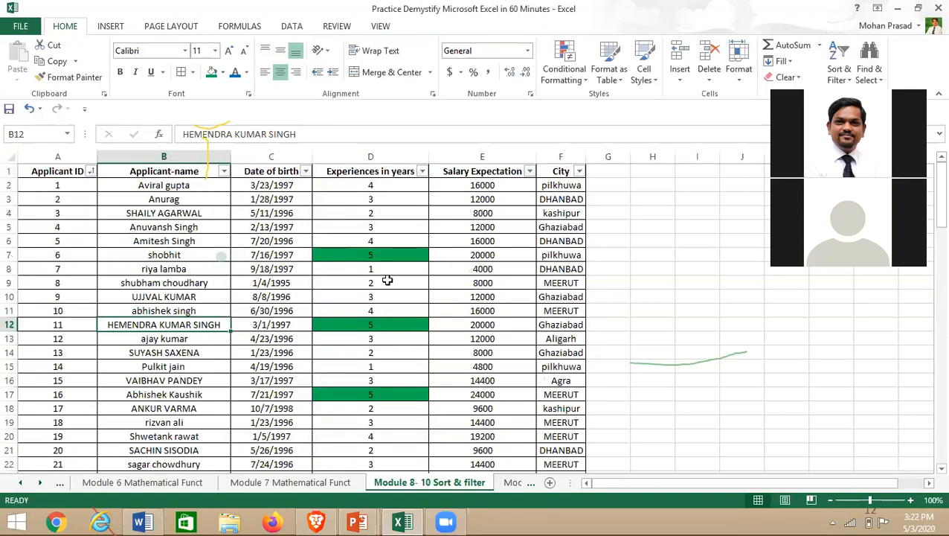
pyautogui.scroll(-15, 387, 280)
pyautogui.scroll(12, 383, 350)
pyautogui.scroll(3, 384, 350)
# - Sort the Experiences in years column by green cell color so shaded rows lead
pyautogui.click(422, 172)
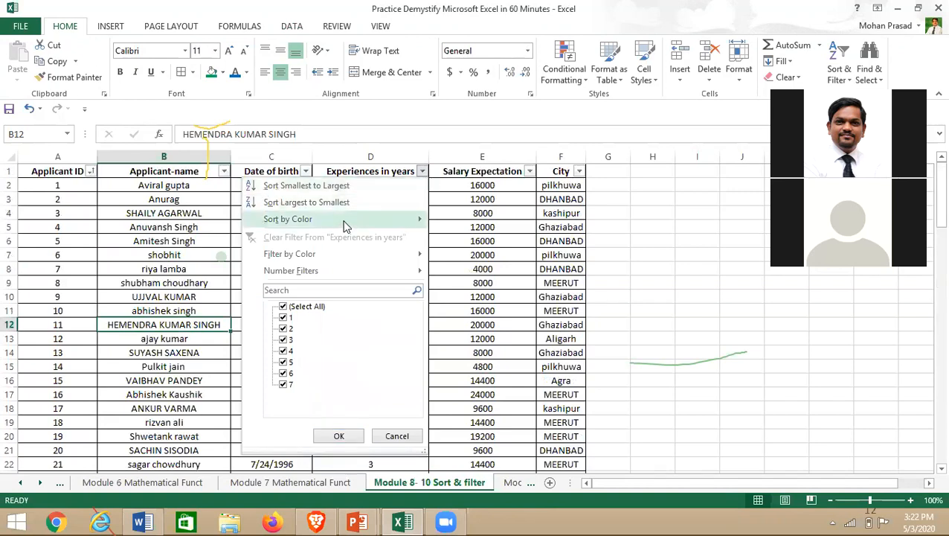
pyautogui.moveTo(341, 223)
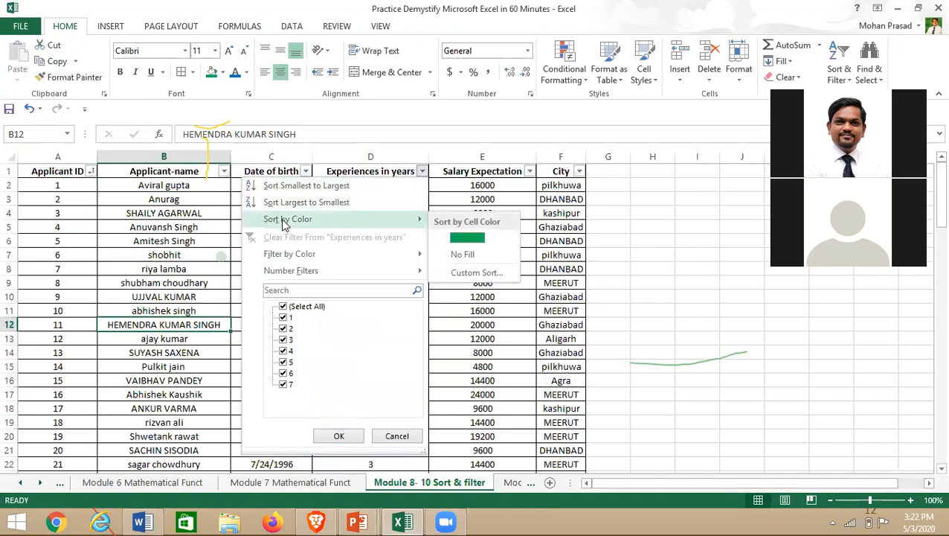
pyautogui.click(176, 283)
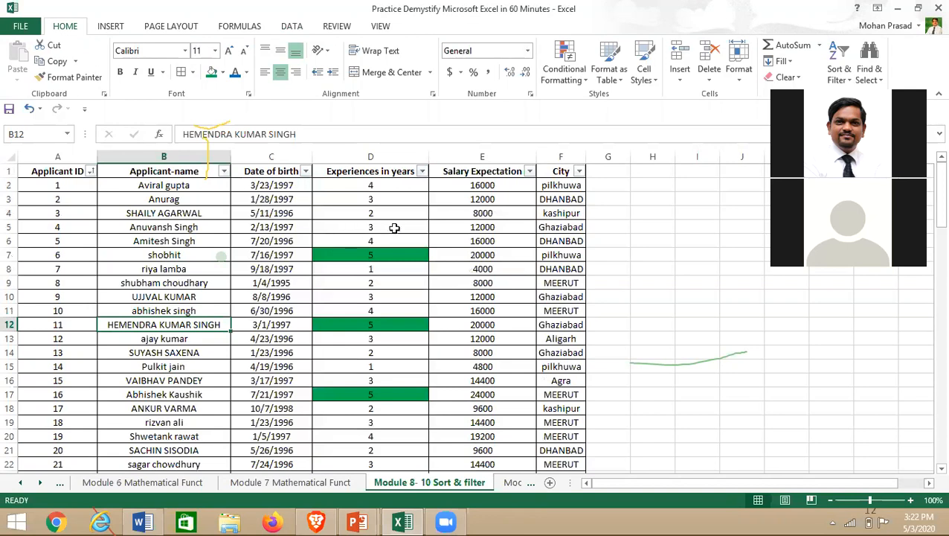
pyautogui.click(421, 172)
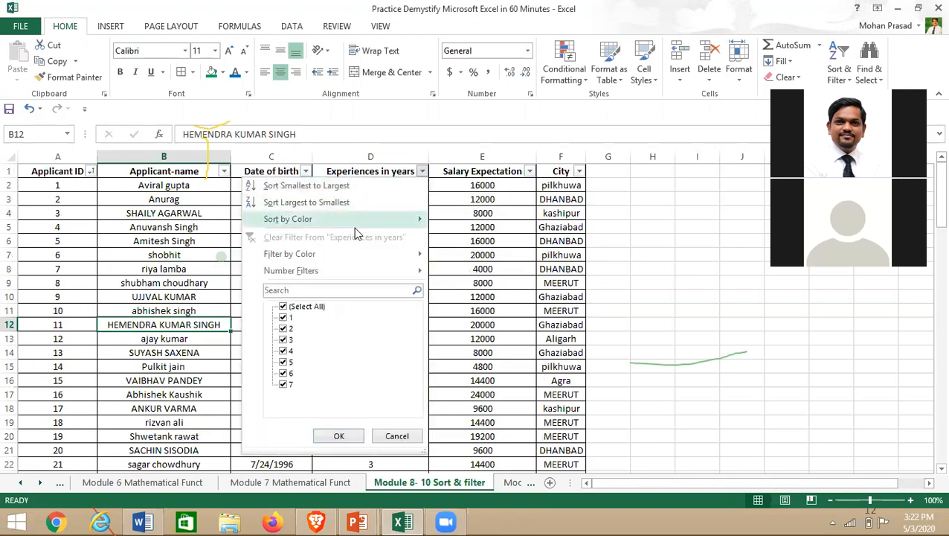
pyautogui.moveTo(355, 228)
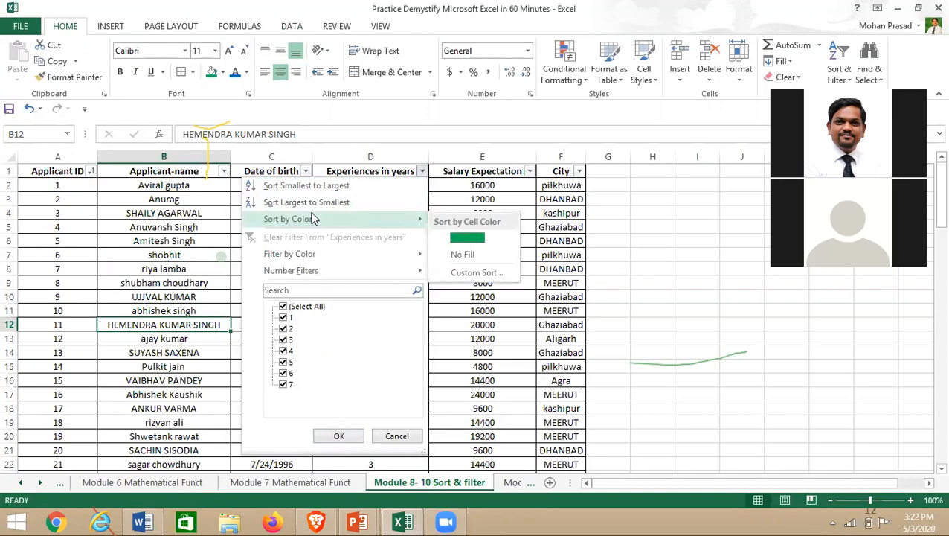
pyautogui.click(459, 242)
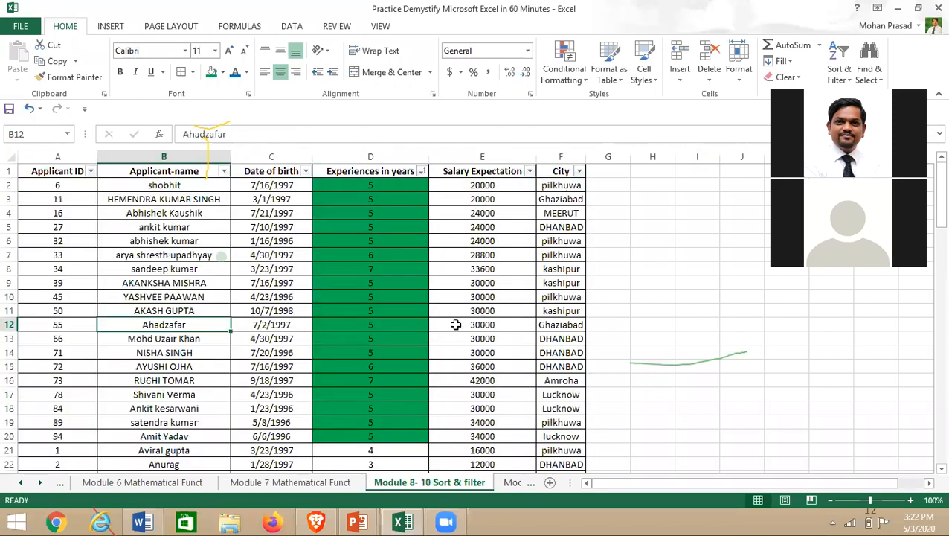
pyautogui.click(455, 324)
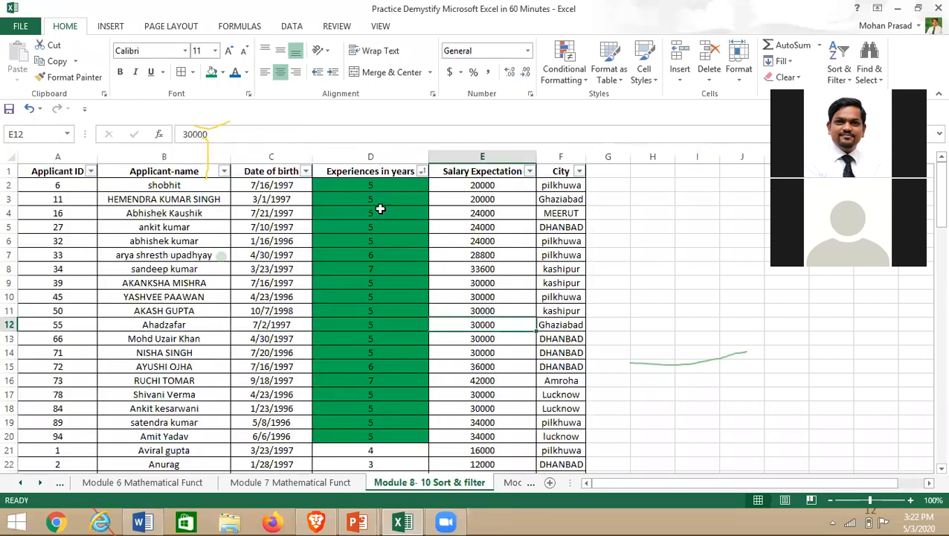
pyautogui.scroll(-5, 381, 254)
pyautogui.scroll(-9, 381, 255)
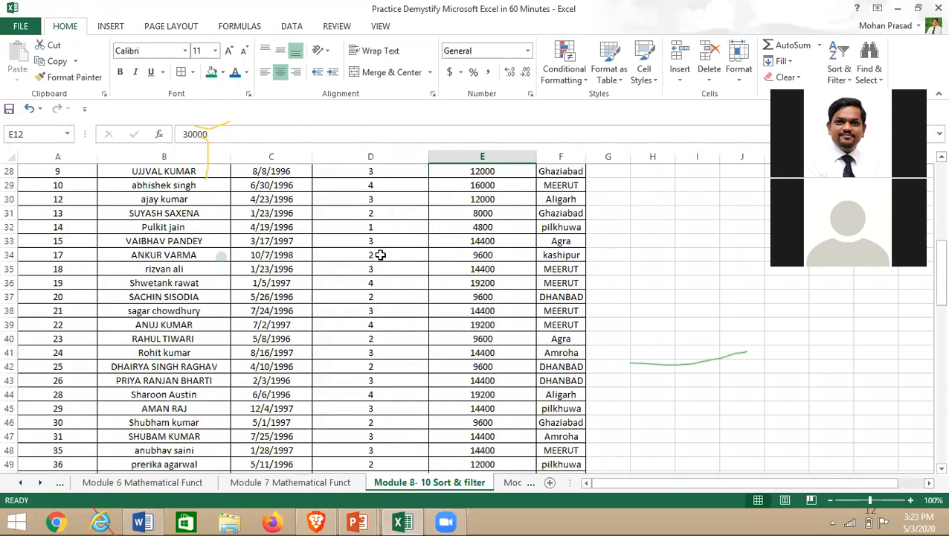
pyautogui.scroll(14, 387, 290)
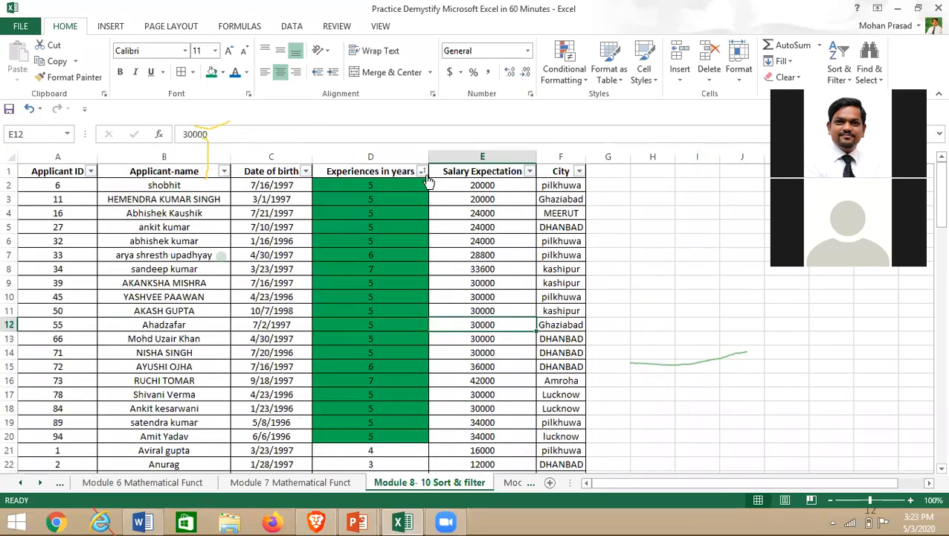
# - Filter Experiences in years to No Fill, showing only unshaded experience rows
pyautogui.click(422, 172)
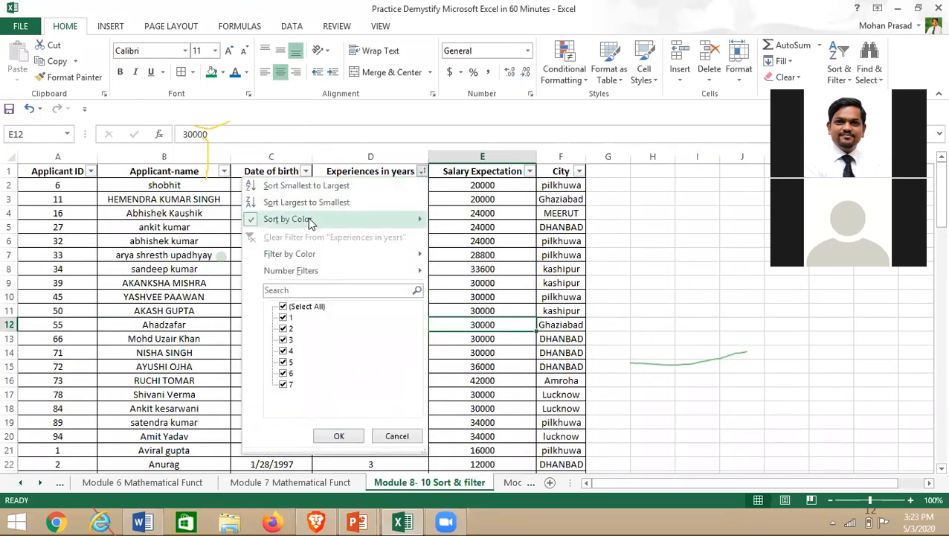
pyautogui.moveTo(300, 259)
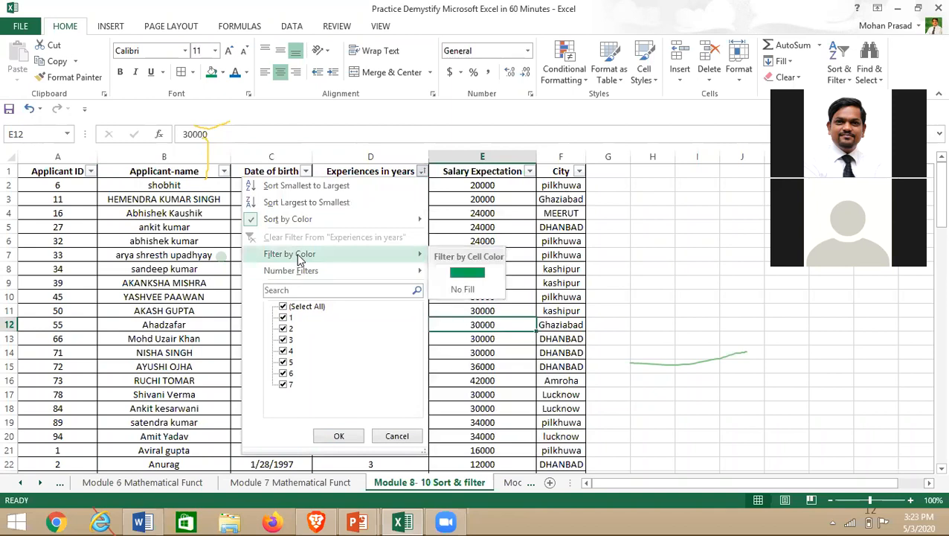
pyautogui.click(462, 289)
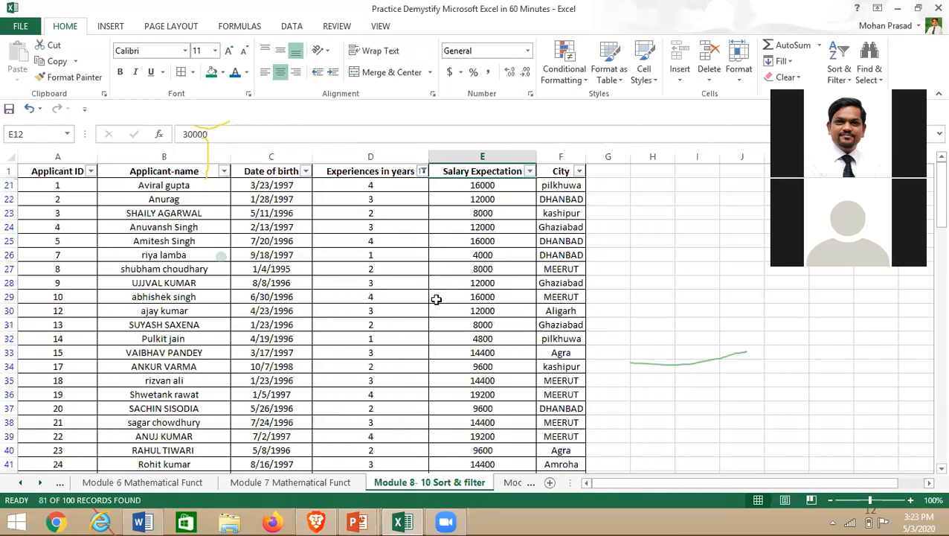
pyautogui.scroll(-14, 392, 283)
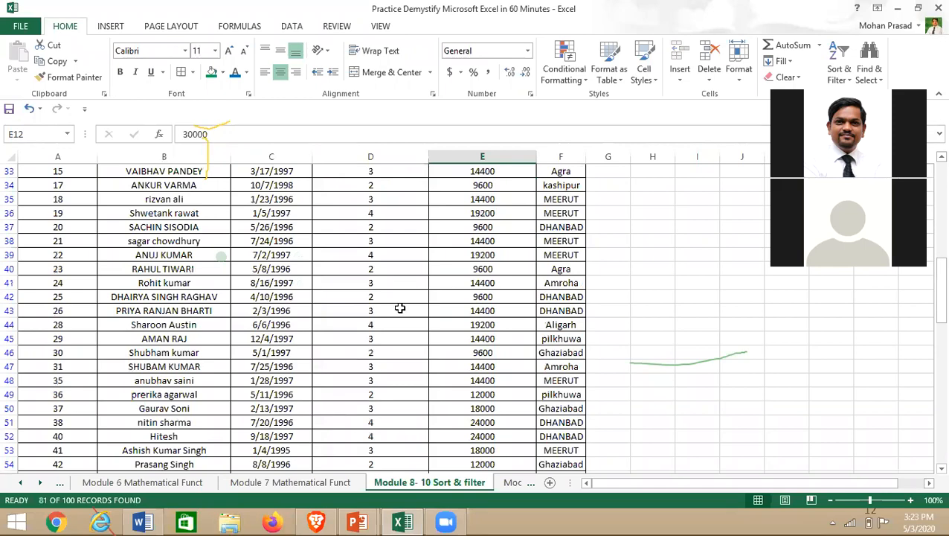
pyautogui.scroll(-10, 401, 308)
pyautogui.scroll(12, 401, 308)
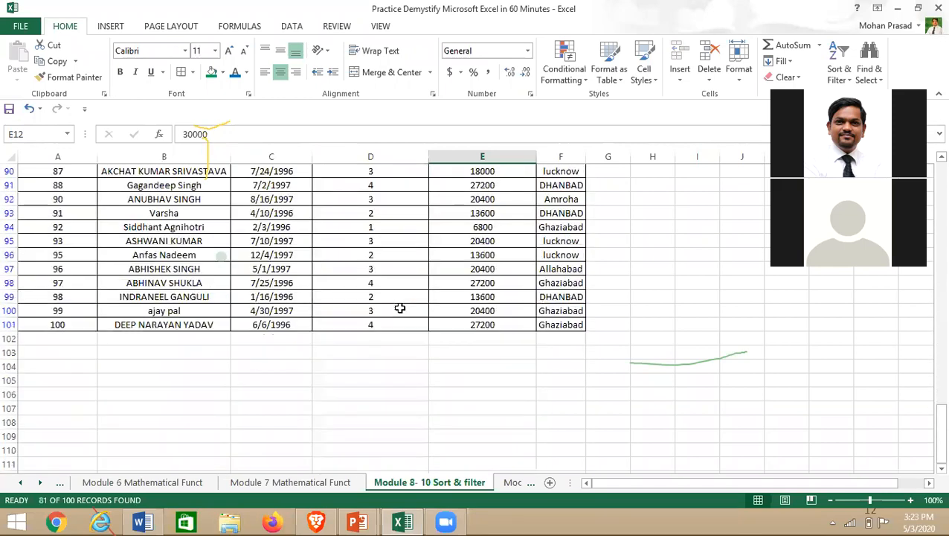
pyautogui.scroll(12, 400, 308)
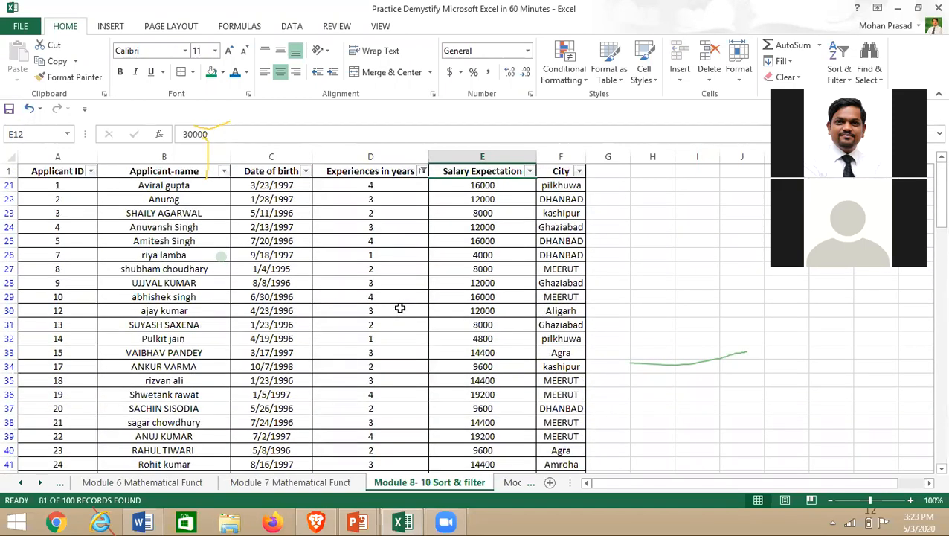
# - Refilter by green cell color, leaving 19 of 100 records, then bring up the slide show
pyautogui.click(422, 171)
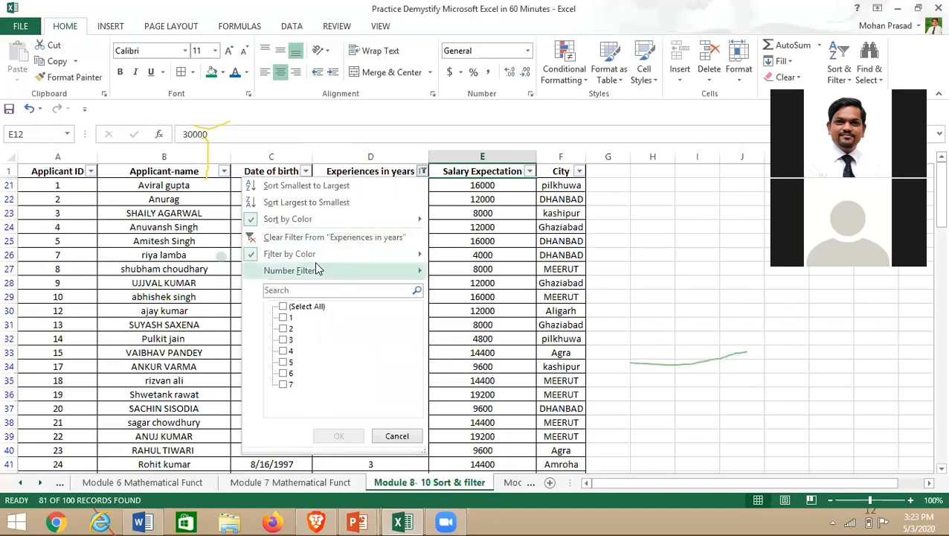
pyautogui.moveTo(410, 253)
pyautogui.click(455, 274)
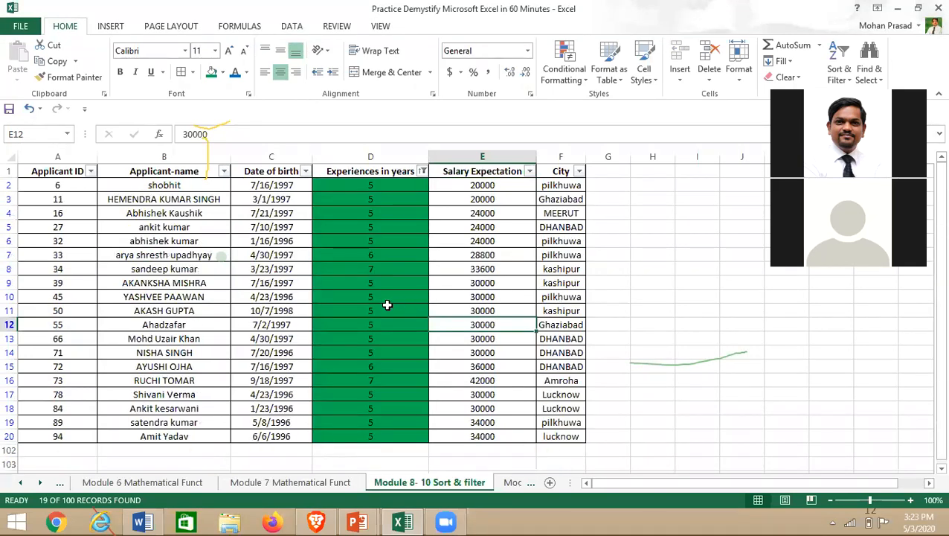
pyautogui.click(426, 310)
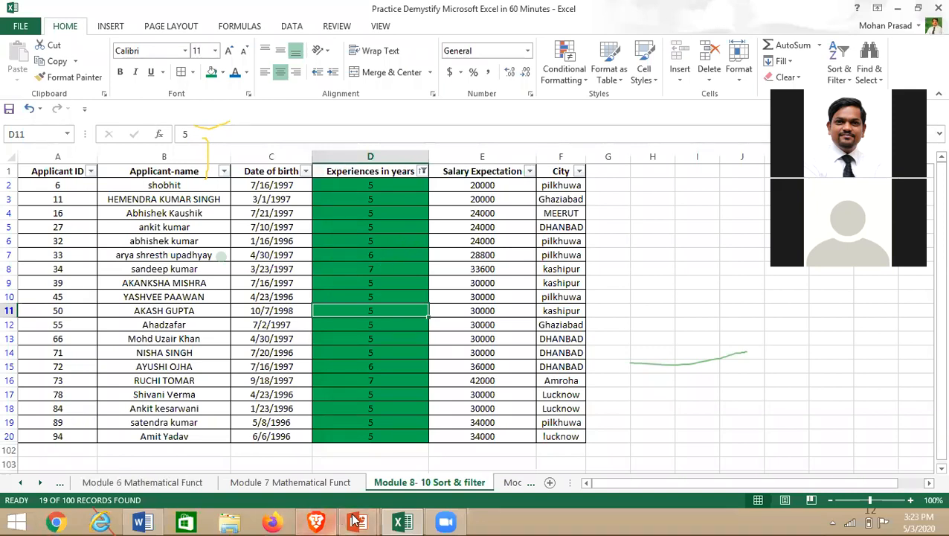
pyautogui.moveTo(358, 521)
pyautogui.click(419, 461)
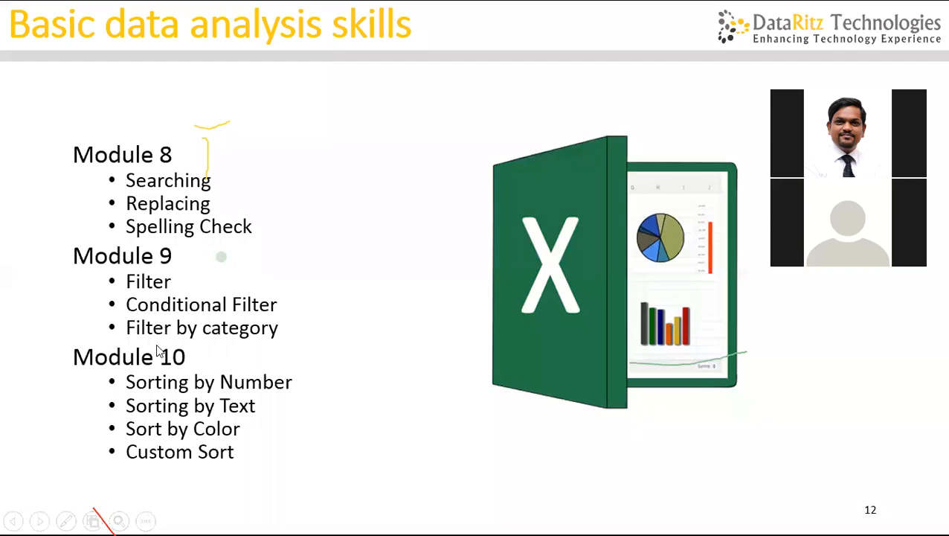
# - Advance the slide show to slide 13, 'Pivot Table'
pyautogui.click(181, 467)
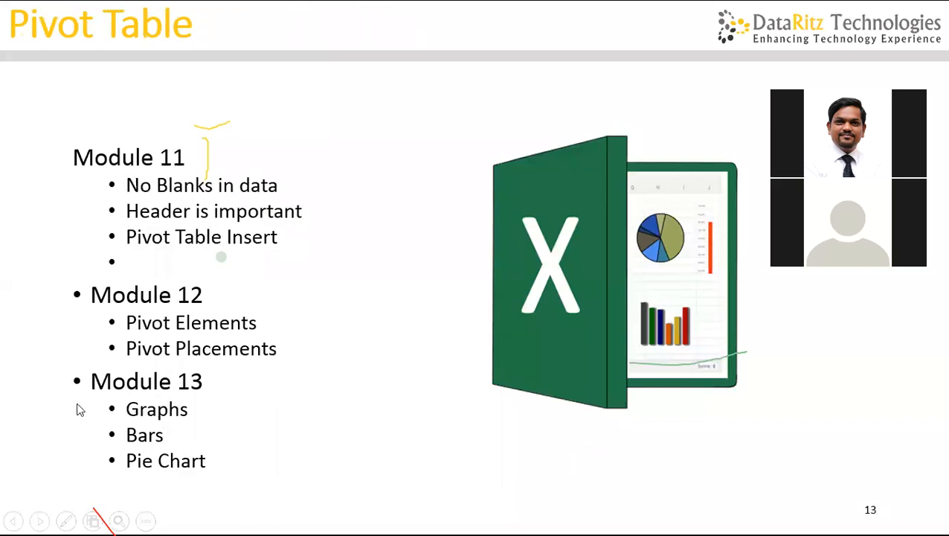
pyautogui.hotkey('alt', 'Tab')
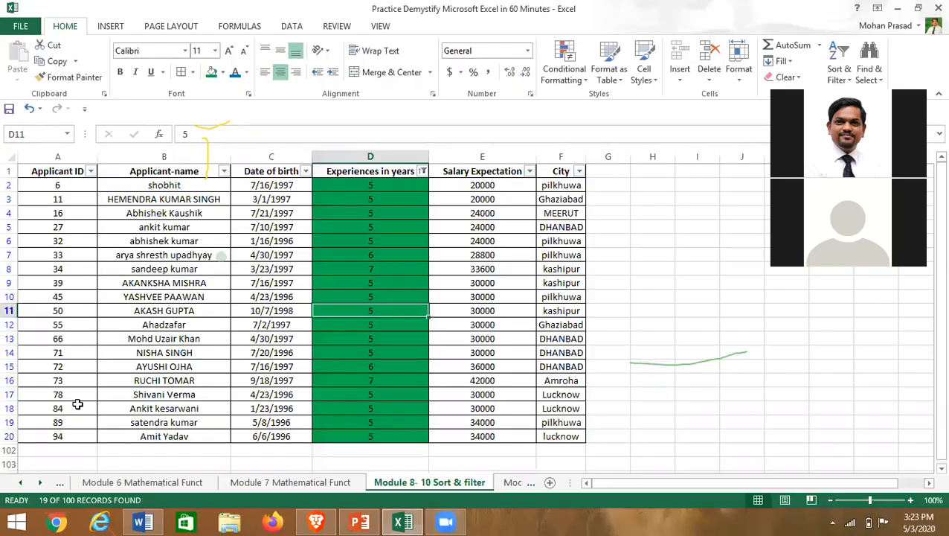
pyautogui.click(512, 482)
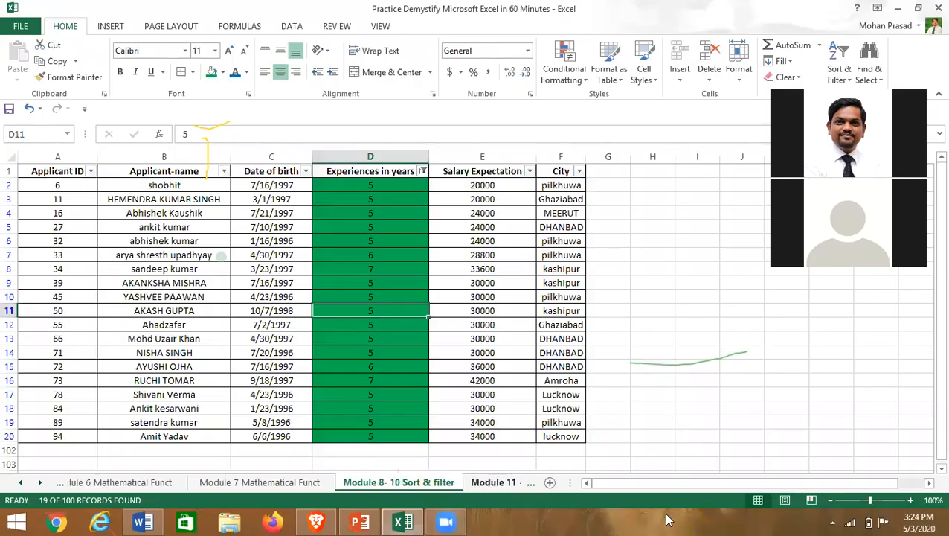
pyautogui.click(552, 325)
pyautogui.scroll(2, 552, 324)
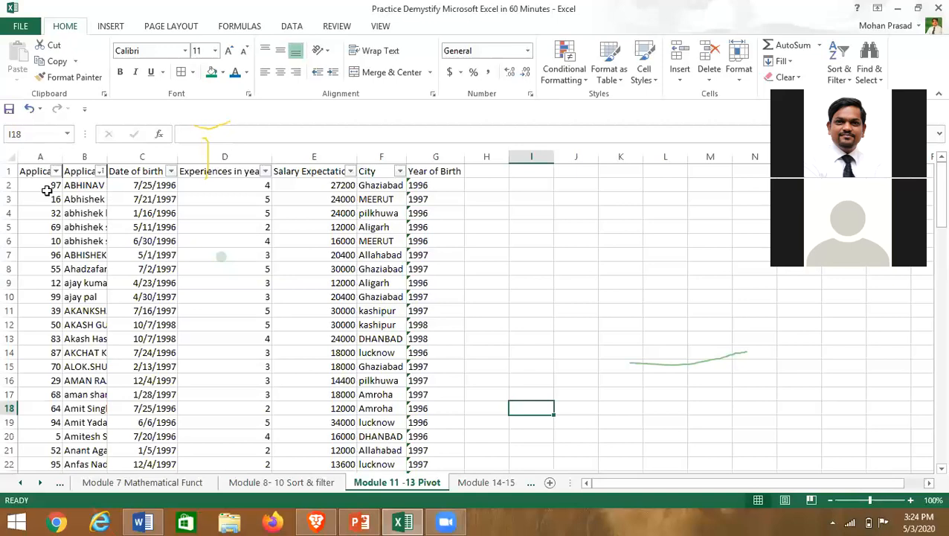
pyautogui.click(31, 171)
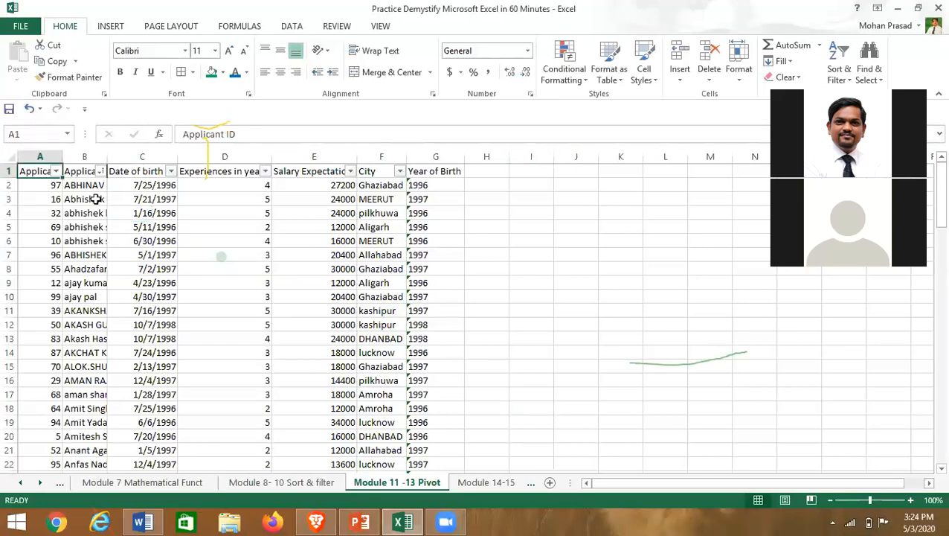
pyautogui.hotkey('ctrl', 'shift', 'Down')
pyautogui.hotkey('shift', 'Right')
pyautogui.hotkey('shift', 'Right')
pyautogui.hotkey('shift', 'Right')
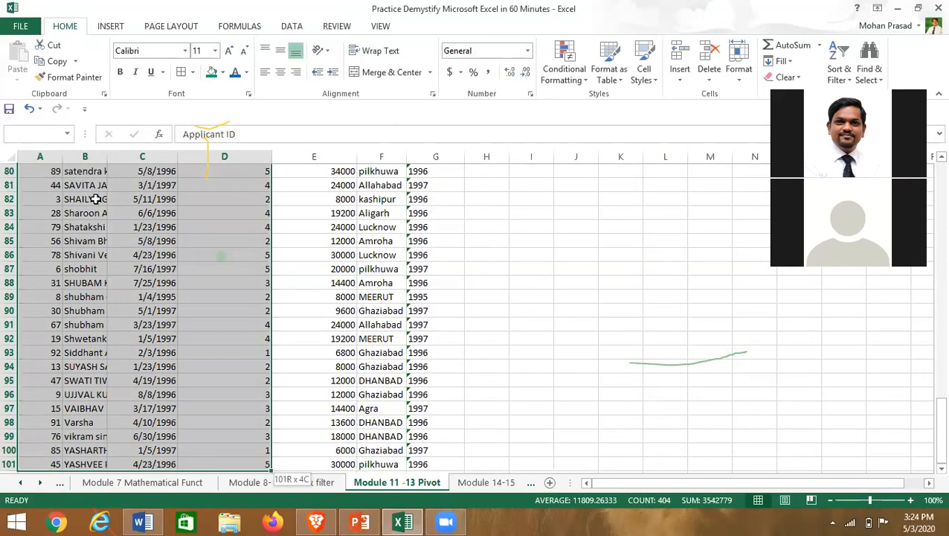
pyautogui.hotkey('shift', 'Right')
pyautogui.hotkey('shift', 'Right')
pyautogui.hotkey('shift', 'Right')
pyautogui.click(180, 73)
pyautogui.hotkey('ctrl', 'BackSpace')
pyautogui.click(282, 73)
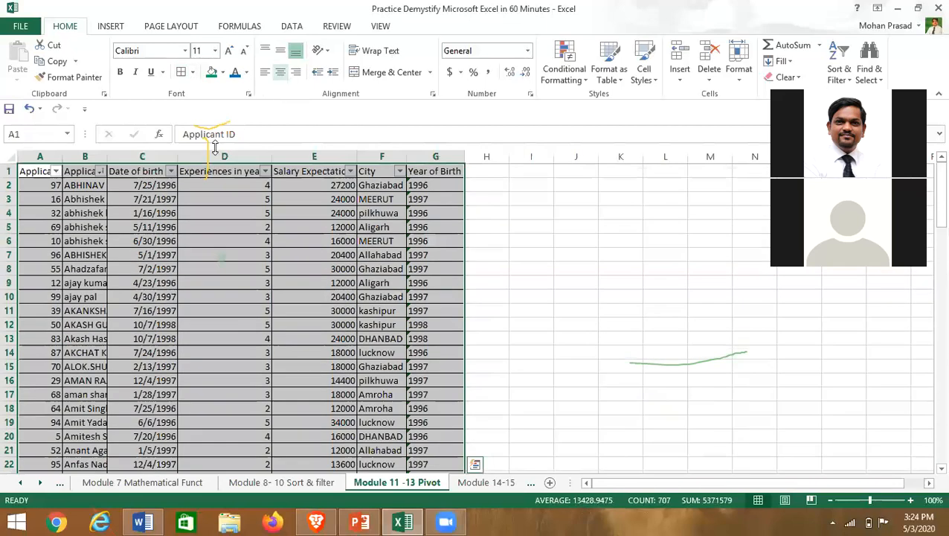
pyautogui.click(41, 171)
pyautogui.press('Down')
pyautogui.press('Down')
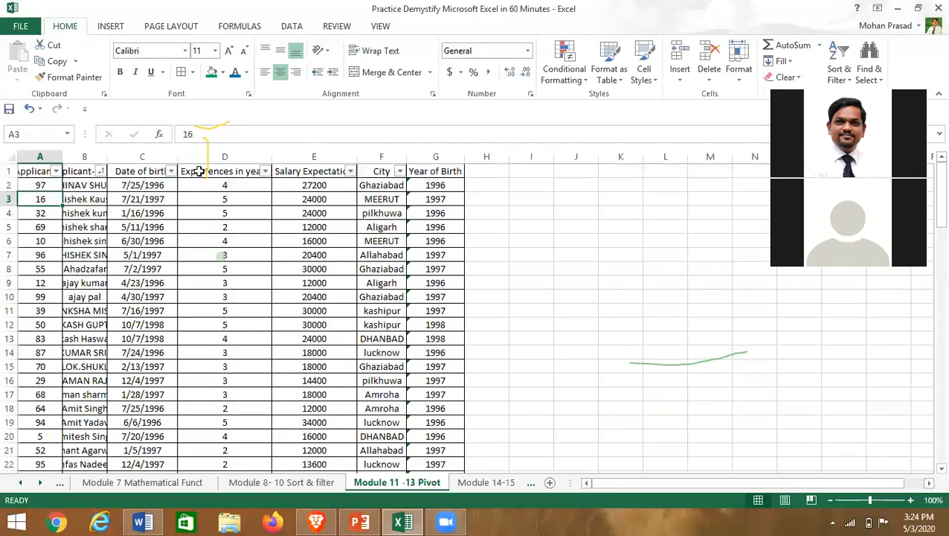
pyautogui.press('Up')
pyautogui.press('Up')
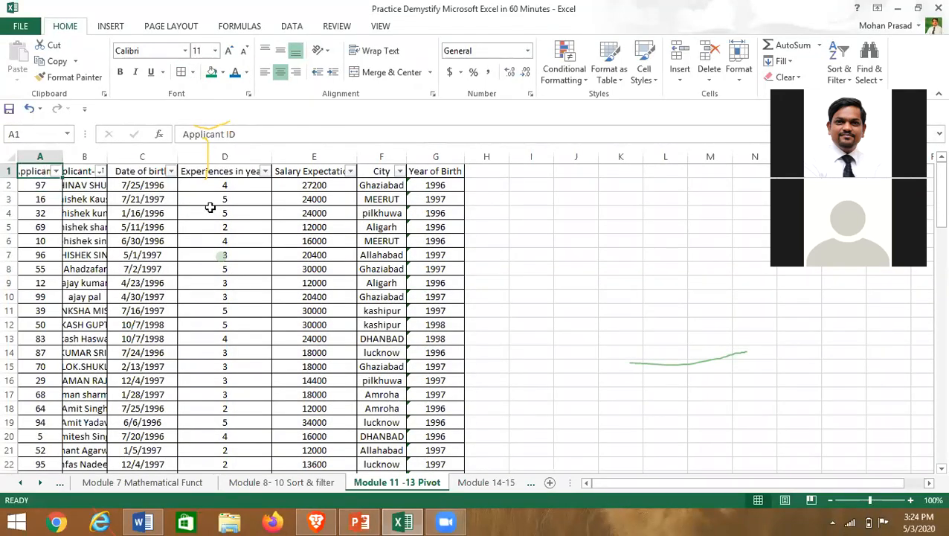
pyautogui.hotkey('shift', 'Right')
pyautogui.hotkey('shift', 'Right')
pyautogui.hotkey('shift', 'Right')
pyautogui.hotkey('shift', 'Right')
pyautogui.hotkey('shift', 'Right')
pyautogui.hotkey('shift', 'Right')
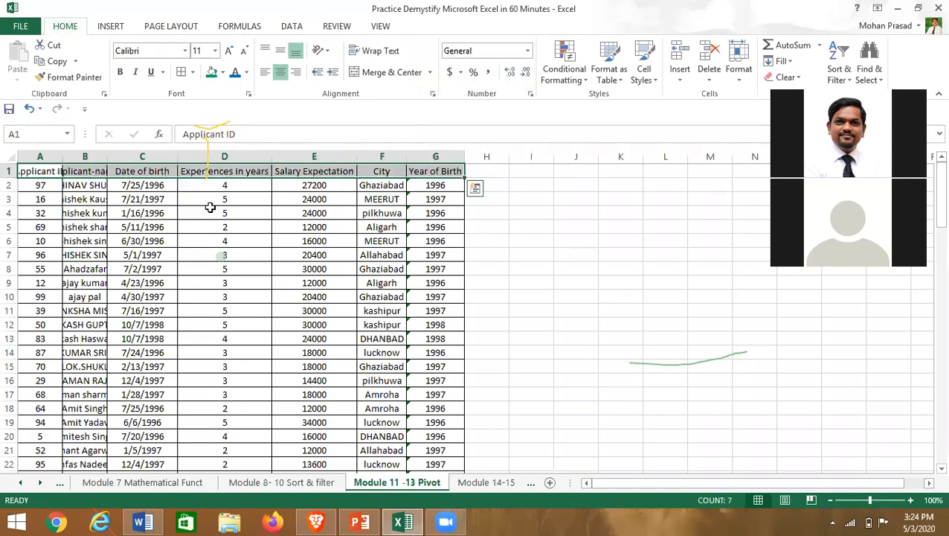
pyautogui.hotkey('ctrl', 'shift', 'l')
pyautogui.click(226, 226)
pyautogui.click(7, 155)
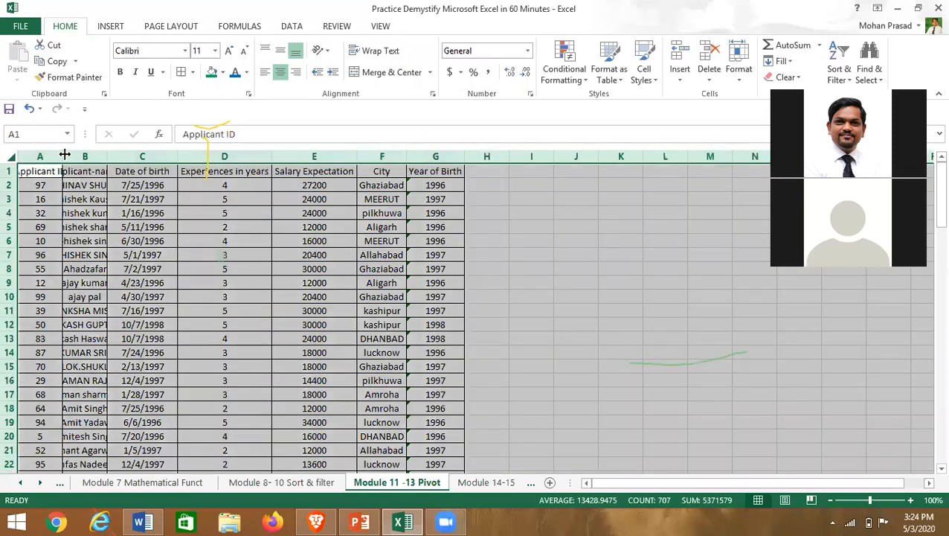
pyautogui.doubleClick(64, 156)
pyautogui.click(223, 254)
pyautogui.moveTo(30, 171); pyautogui.dragTo(525, 170)
pyautogui.click(506, 170)
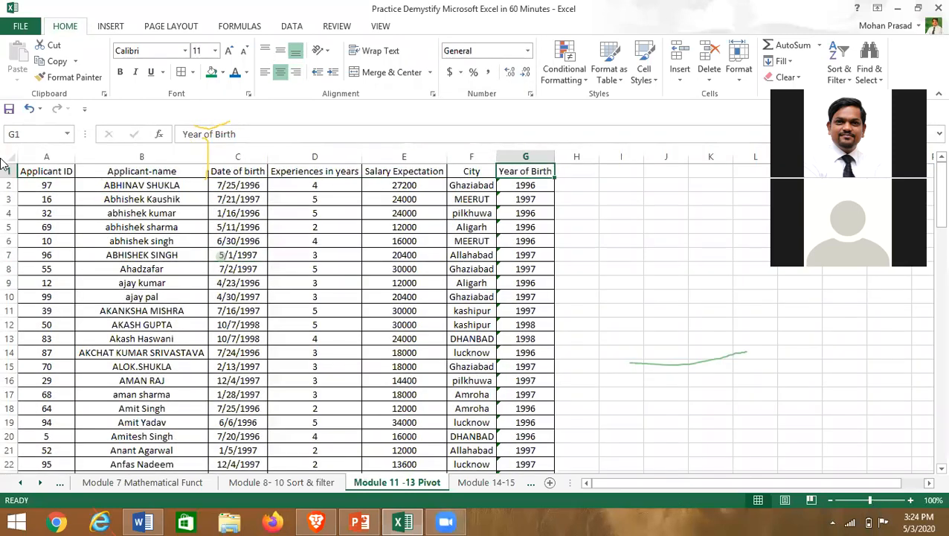
pyautogui.click(37, 171)
pyautogui.moveTo(112, 171); pyautogui.dragTo(414, 173)
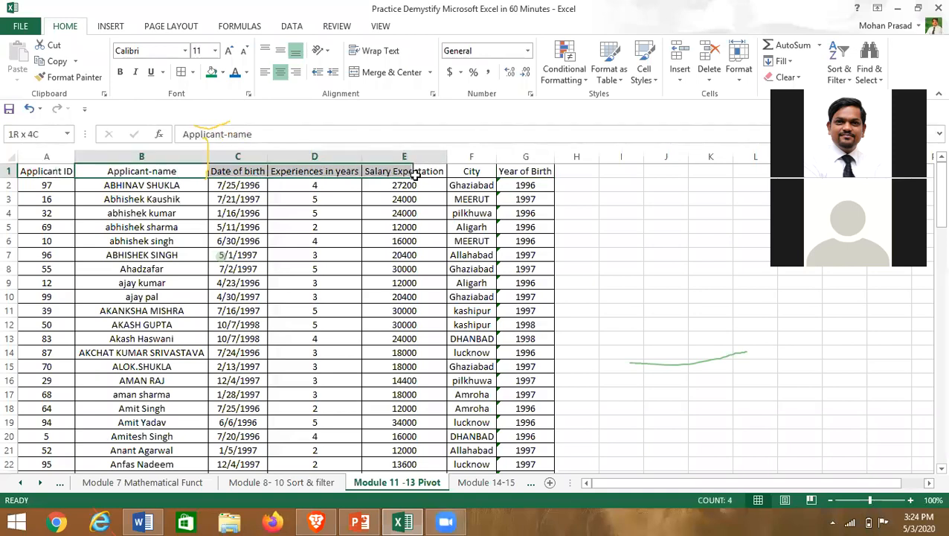
pyautogui.click(42, 168)
pyautogui.doubleClick(70, 168)
pyautogui.click(94, 211)
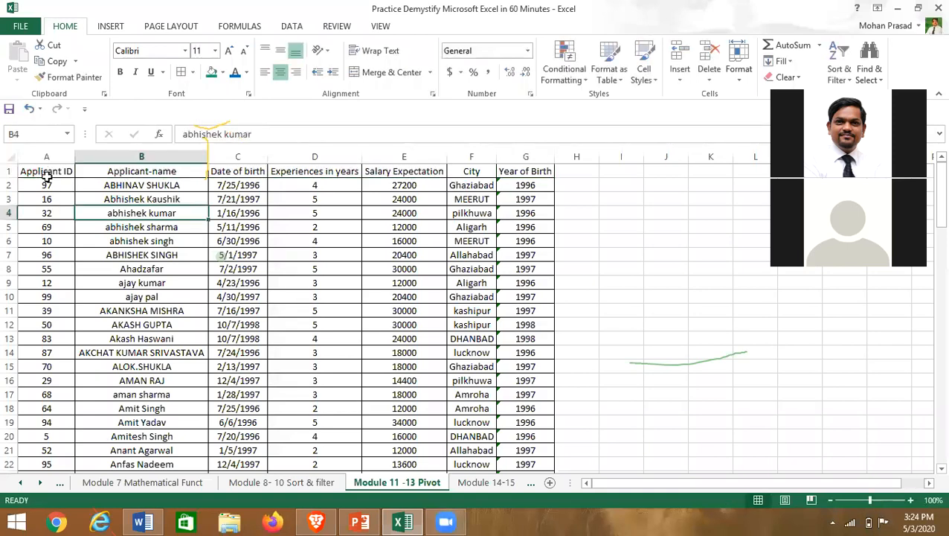
pyautogui.click(46, 174)
pyautogui.hotkey('ctrl', 'Down')
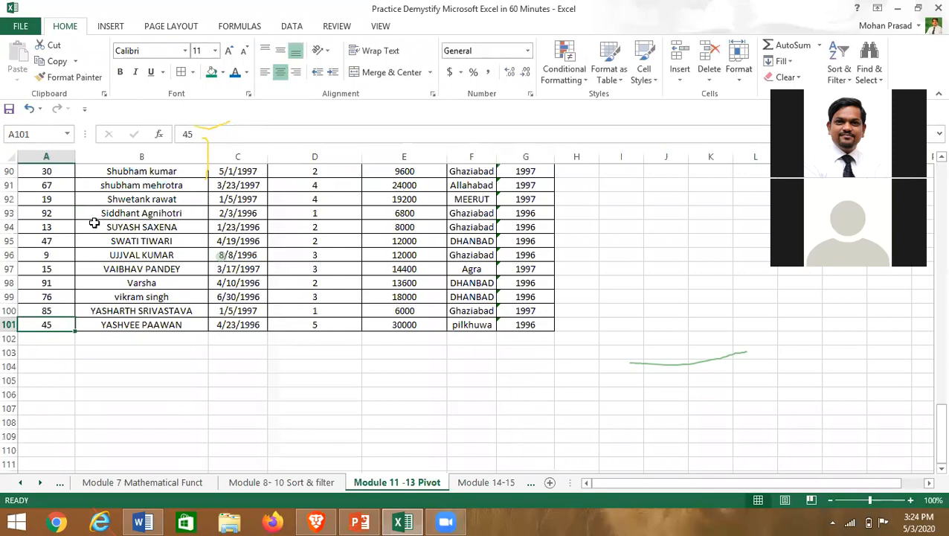
pyautogui.hotkey('ctrl', 'Up')
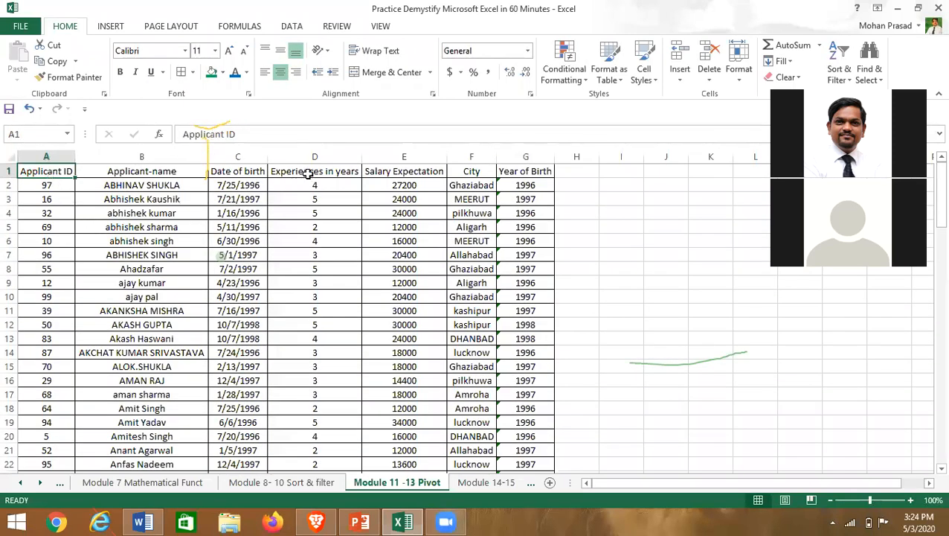
pyautogui.moveTo(44, 170); pyautogui.dragTo(540, 170)
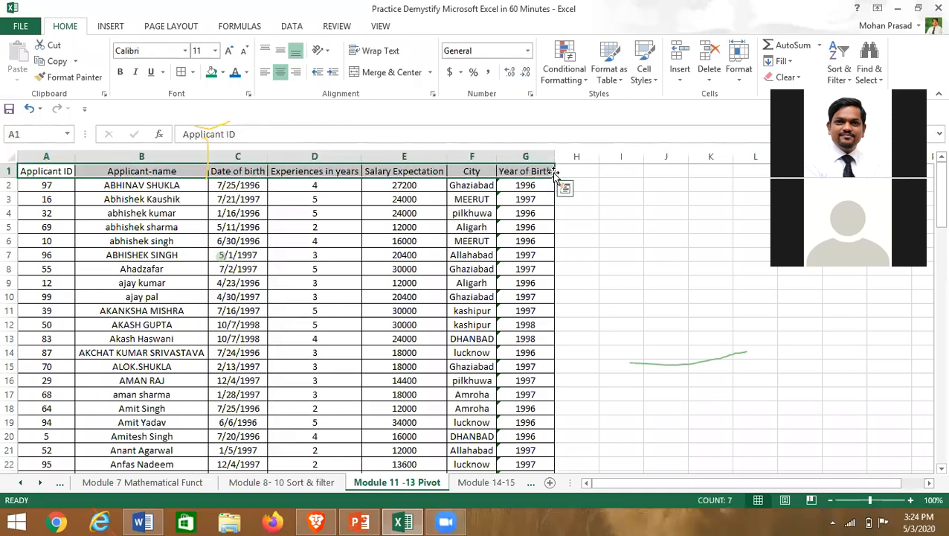
pyautogui.click(292, 26)
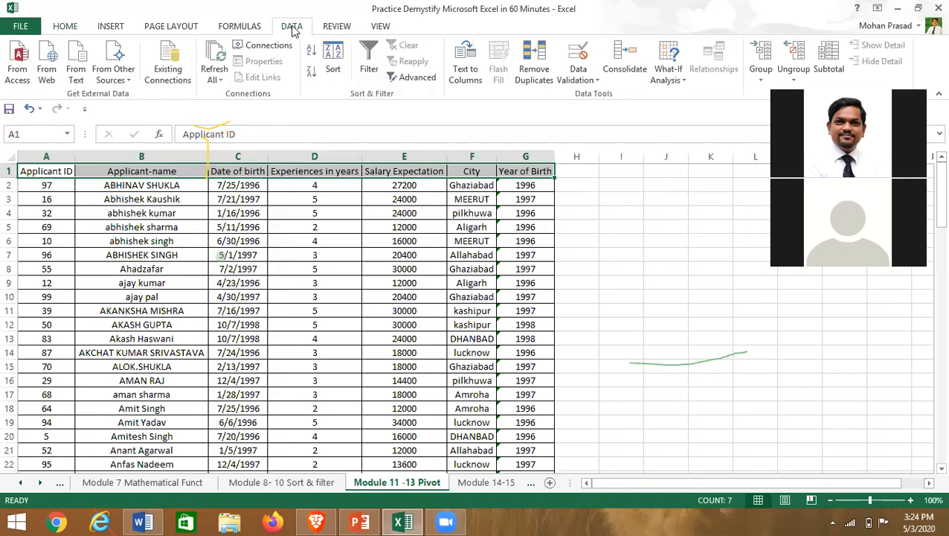
pyautogui.click(370, 69)
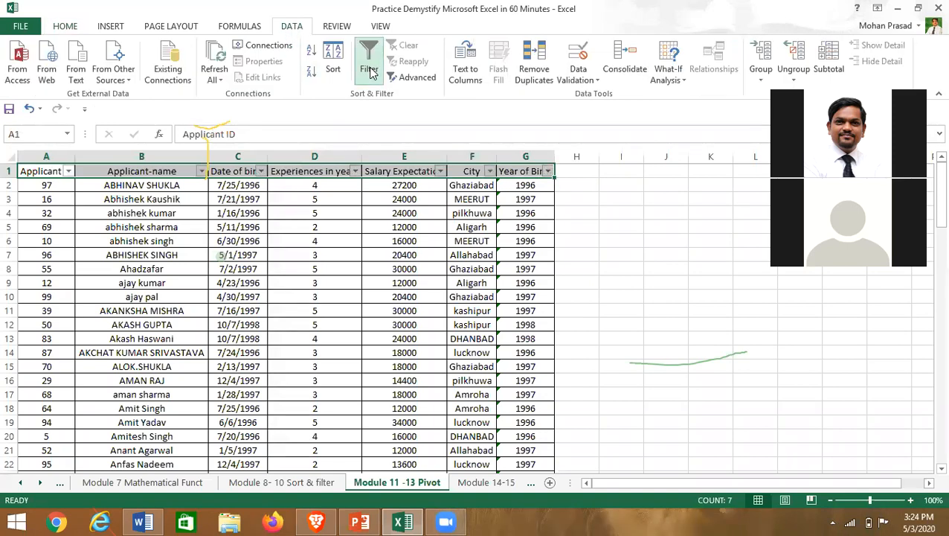
pyautogui.click(369, 69)
pyautogui.click(160, 284)
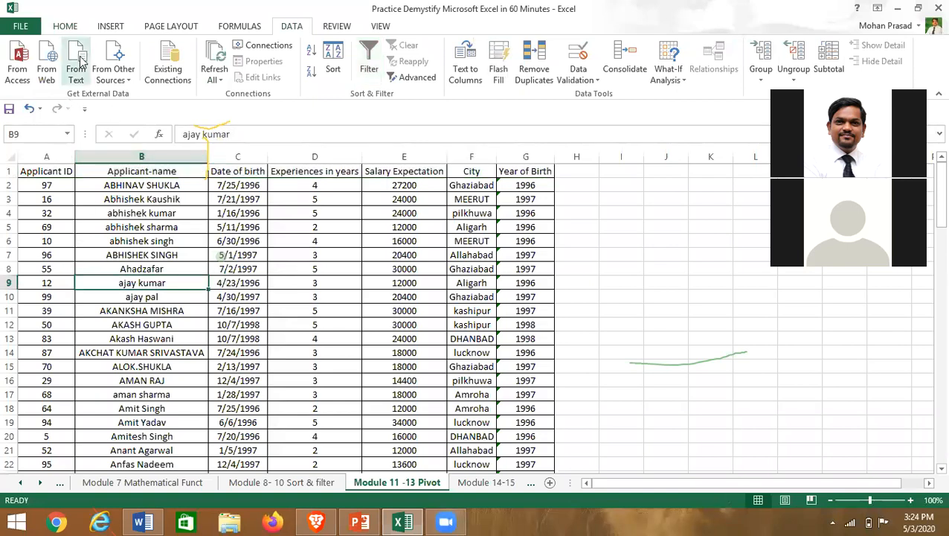
pyautogui.click(69, 27)
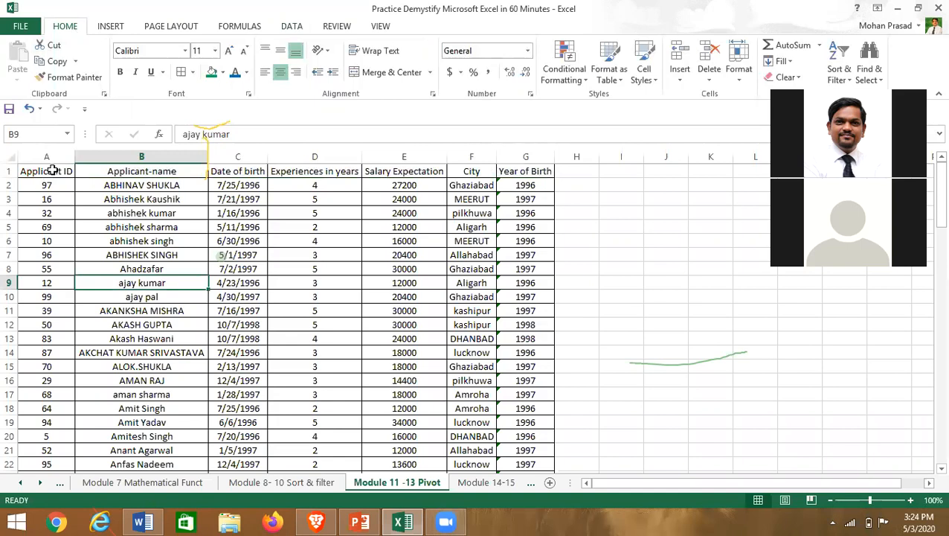
pyautogui.click(93, 232)
pyautogui.press('Up')
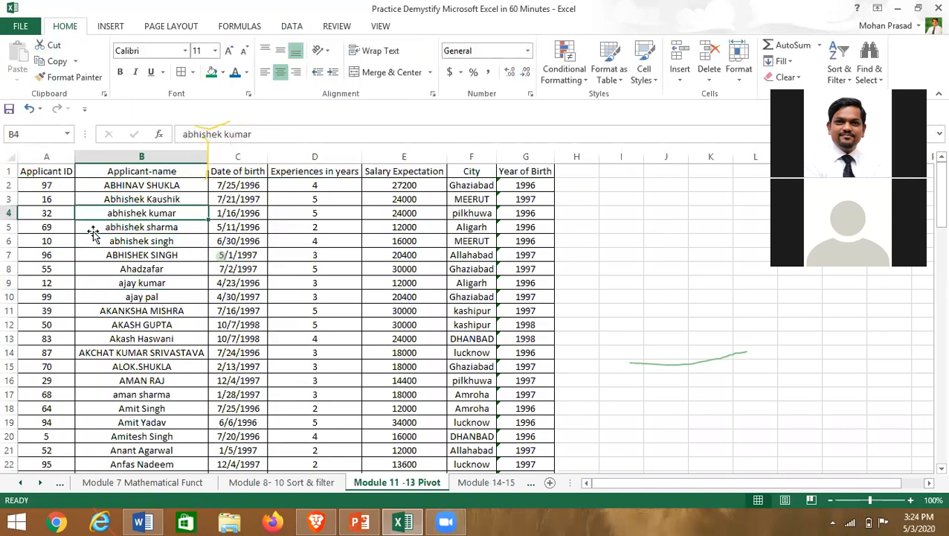
pyautogui.press('Up')
pyautogui.press('Up')
pyautogui.press('Up')
pyautogui.press('Left')
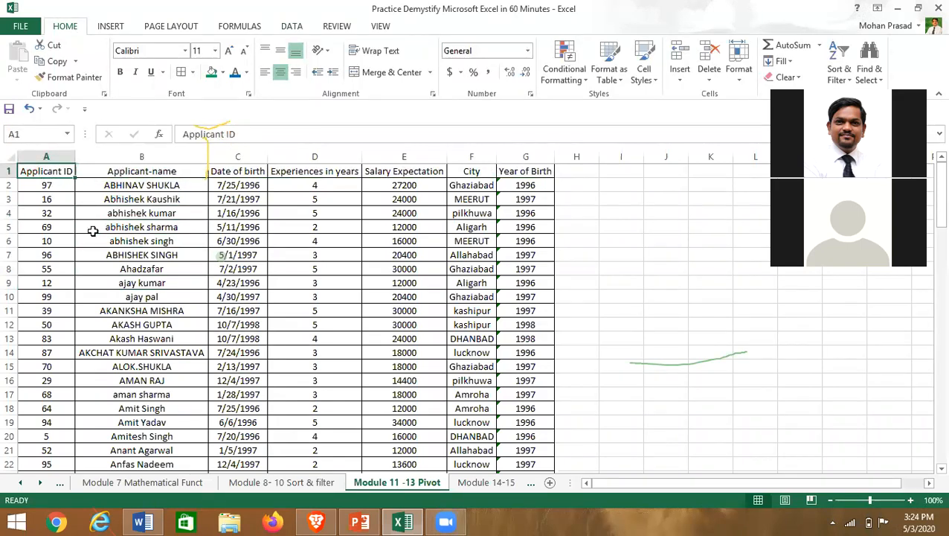
# - Select the header row and turn on filter arrows with Ctrl+Shift+L
pyautogui.press('Down')
pyautogui.press('Down')
pyautogui.press('Down')
pyautogui.press('Up')
pyautogui.press('Up')
pyautogui.press('Up')
pyautogui.hotkey('ctrl', 'shift', 'Right')
pyautogui.hotkey('ctrl', 'shift', 'l')
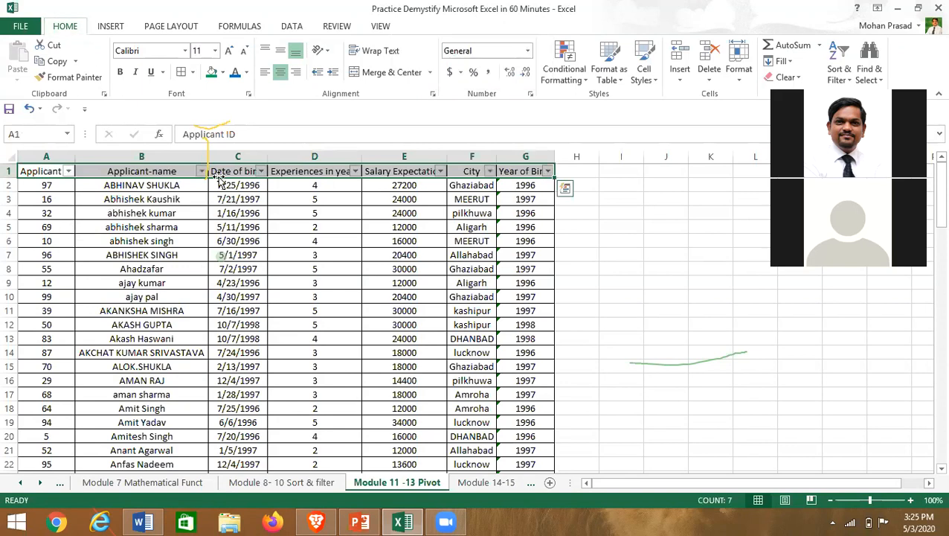
# - Sort the table by Applicant ID, smallest to largest, so applicant 1 comes first
pyautogui.click(68, 172)
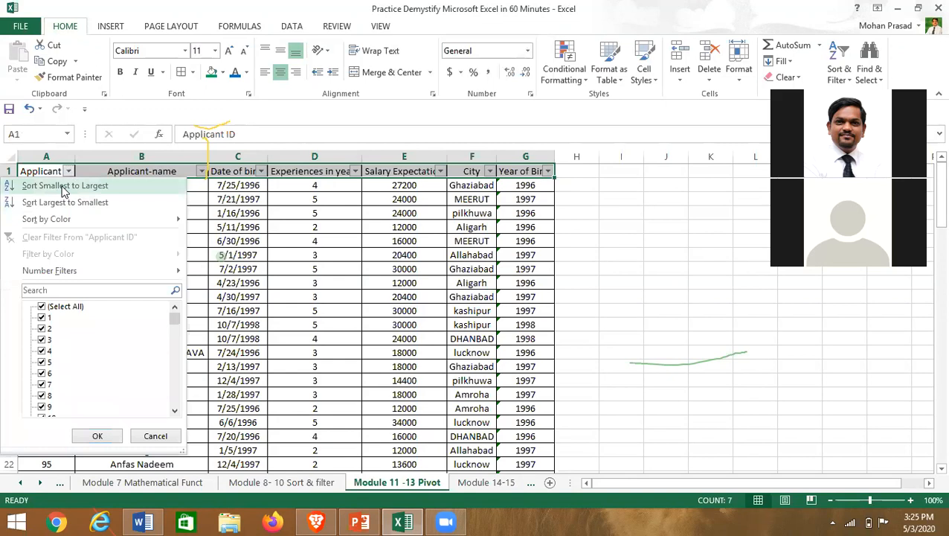
pyautogui.click(64, 188)
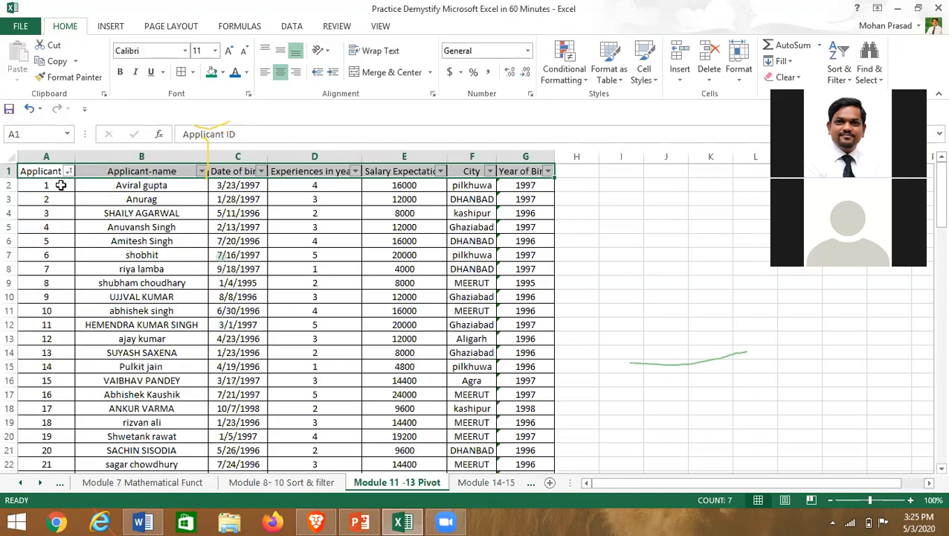
pyautogui.click(80, 227)
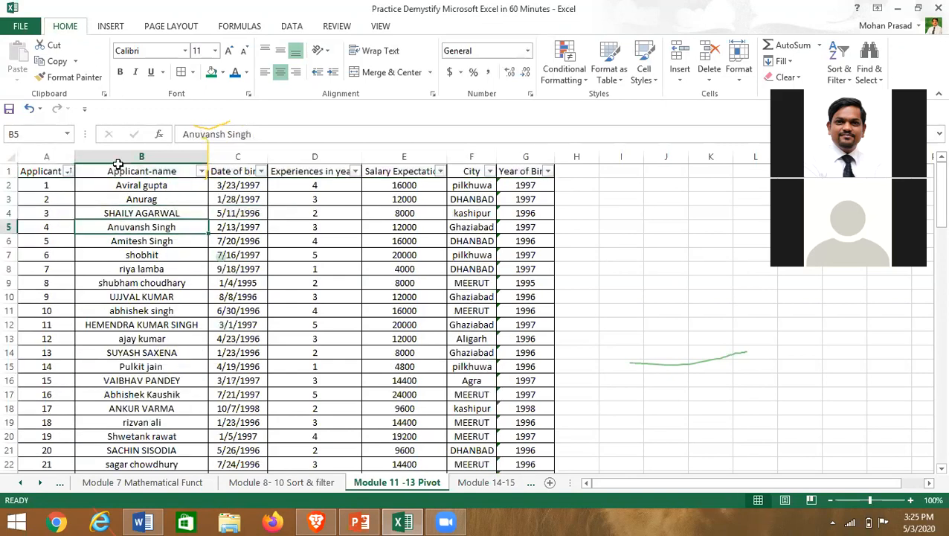
pyautogui.click(37, 171)
pyautogui.click(8, 156)
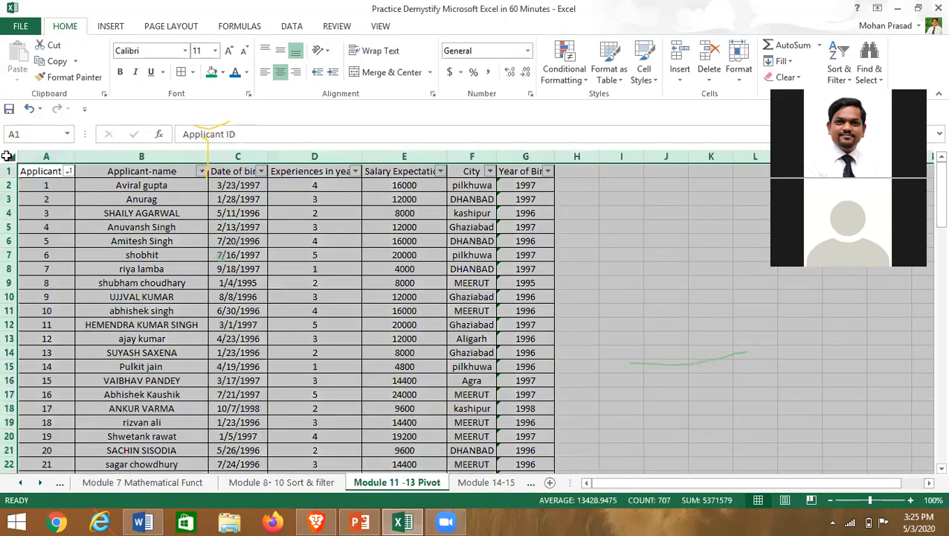
pyautogui.click(187, 242)
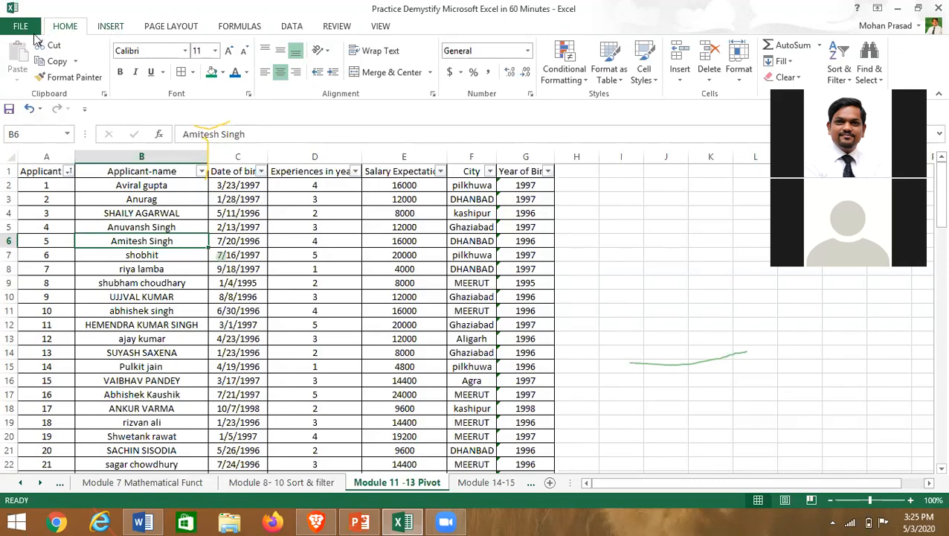
# - Insert PivotTable1 from range A1:G101 onto a new worksheet
pyautogui.click(110, 27)
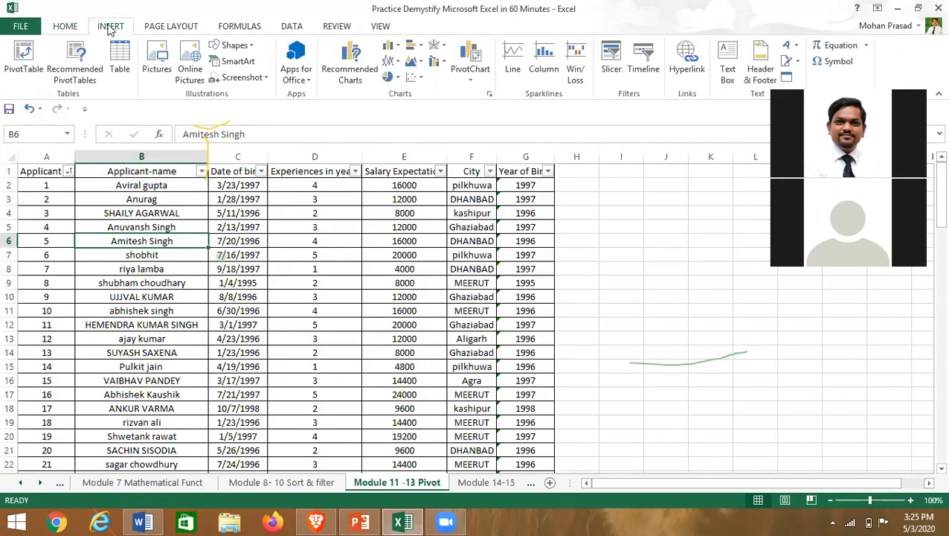
pyautogui.click(24, 56)
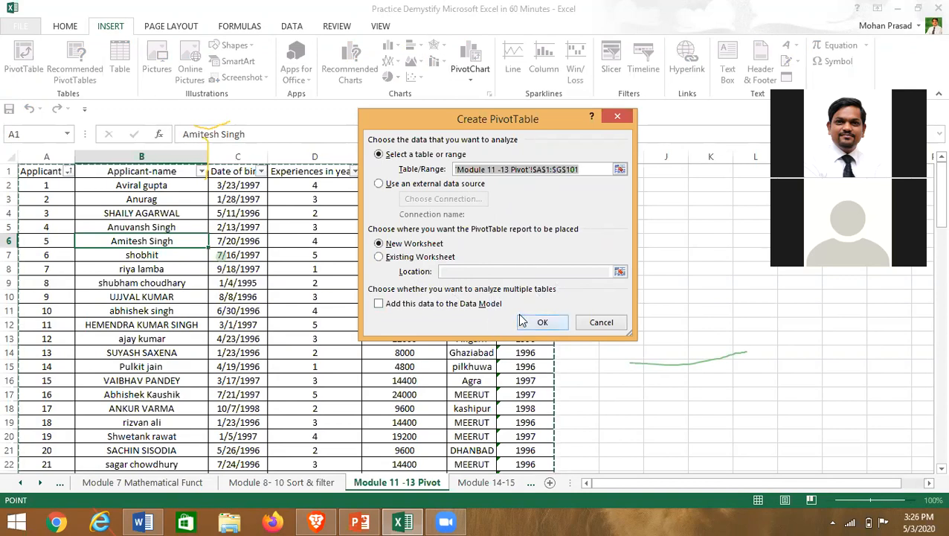
pyautogui.click(542, 322)
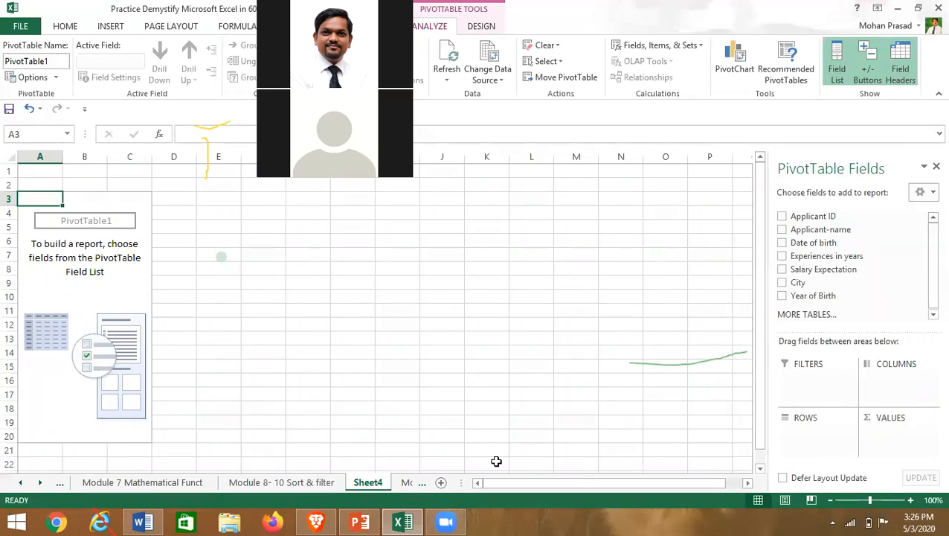
# - On Sheet4, add Year of Birth to Rows, listing 1995 through 1998
pyautogui.click(297, 487)
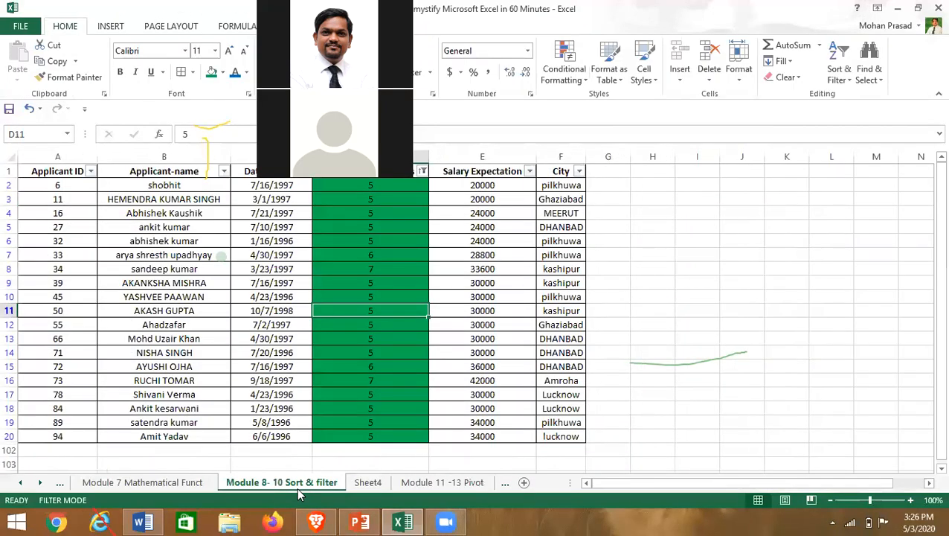
pyautogui.click(442, 483)
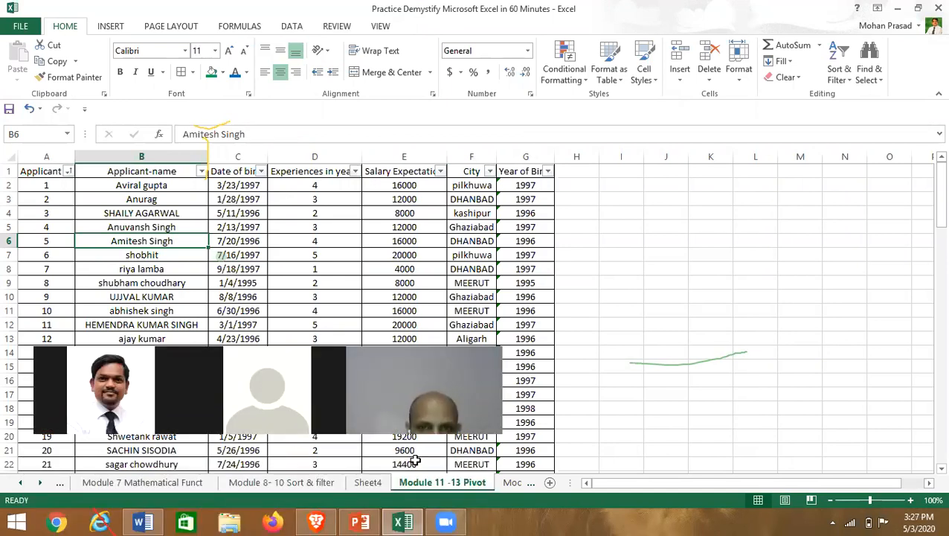
pyautogui.click(362, 484)
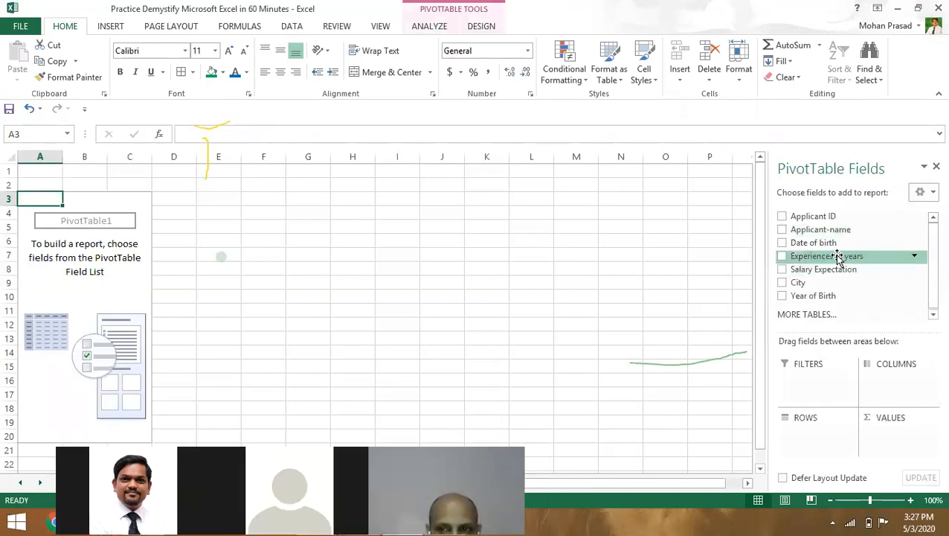
pyautogui.click(931, 316)
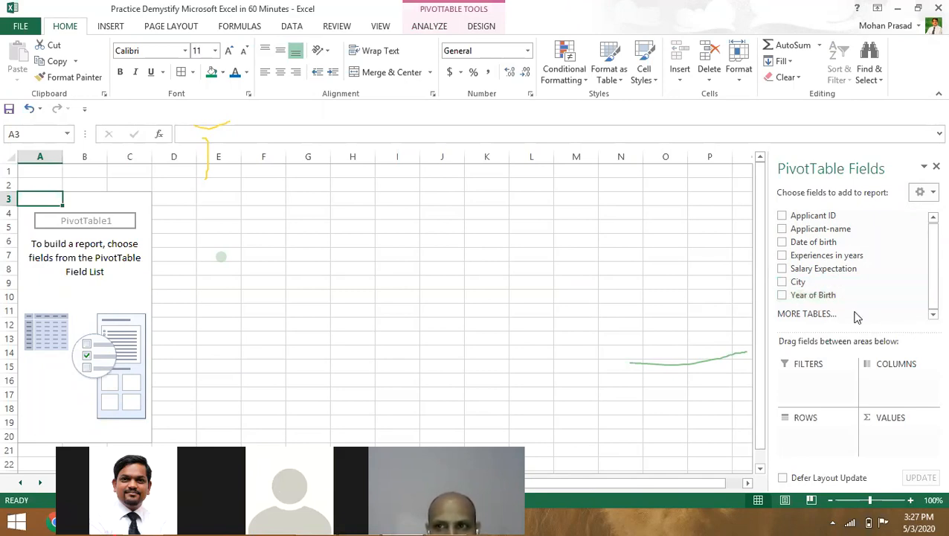
pyautogui.click(782, 296)
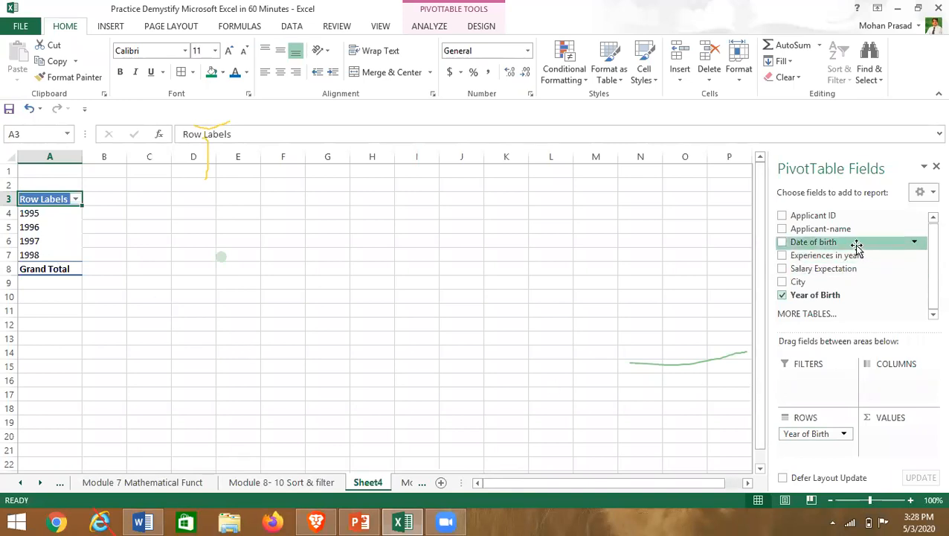
# - Try Year of Birth in Columns, then return it to Rows
pyautogui.moveTo(836, 439); pyautogui.dragTo(886, 384)
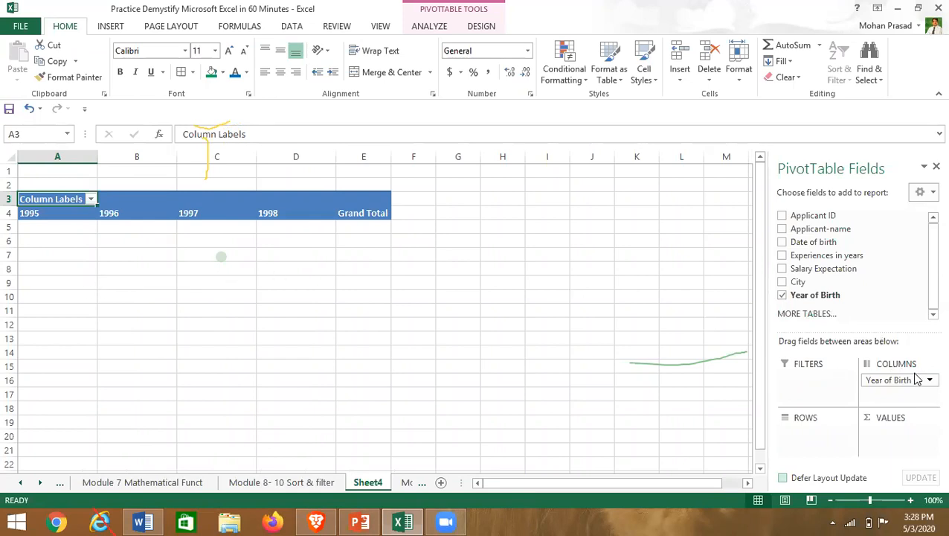
pyautogui.moveTo(910, 381); pyautogui.dragTo(820, 435)
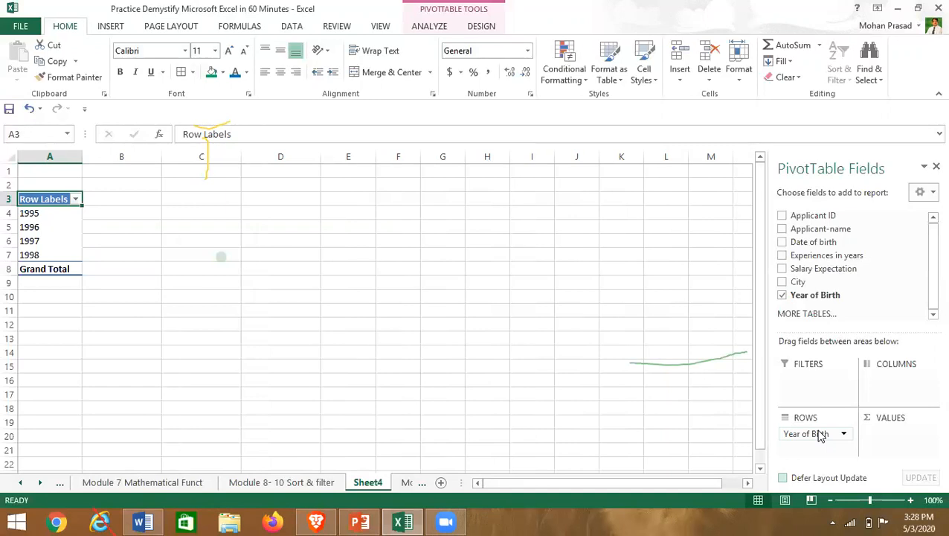
pyautogui.moveTo(797, 439); pyautogui.dragTo(818, 438)
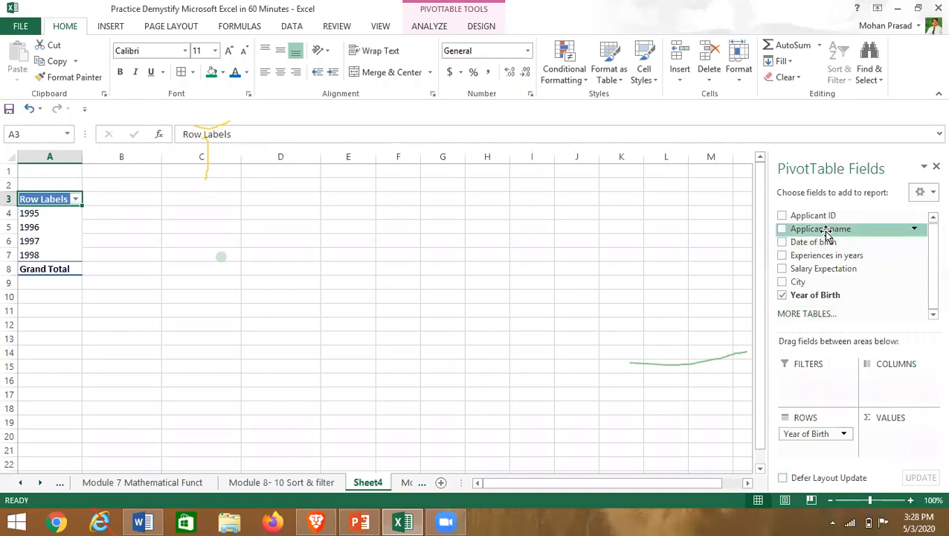
# - Add Applicant ID to Values and remove the duplicate Sum of Applicant ID field
pyautogui.click(782, 215)
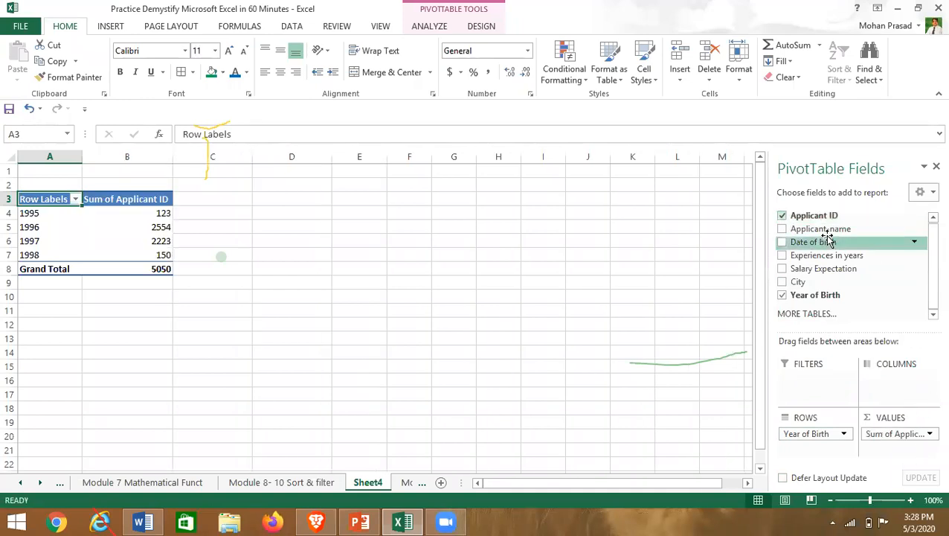
pyautogui.moveTo(817, 221); pyautogui.dragTo(887, 434)
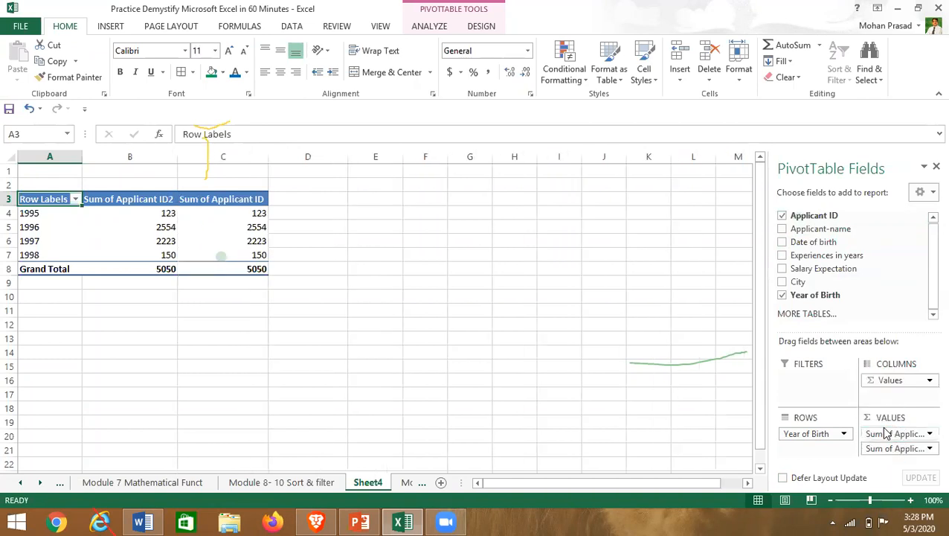
pyautogui.click(929, 435)
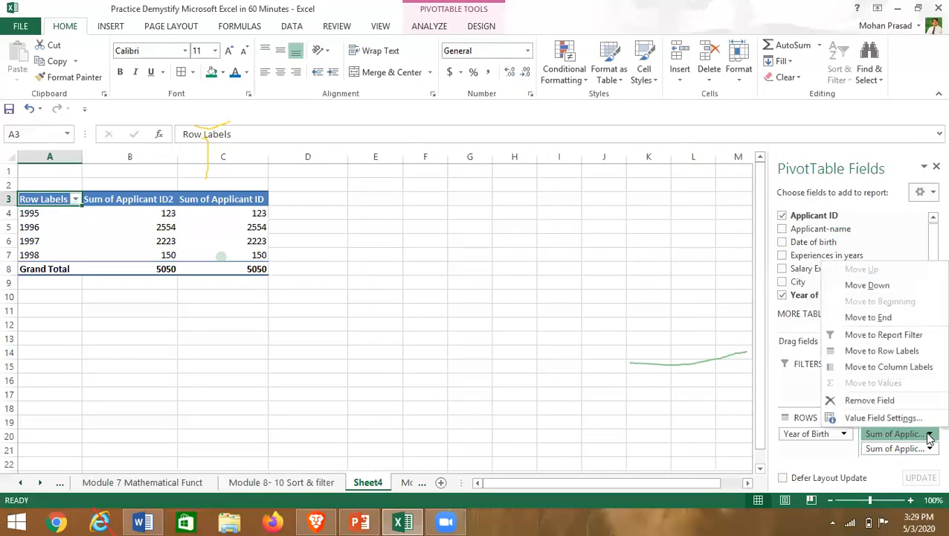
pyautogui.click(870, 402)
pyautogui.click(535, 411)
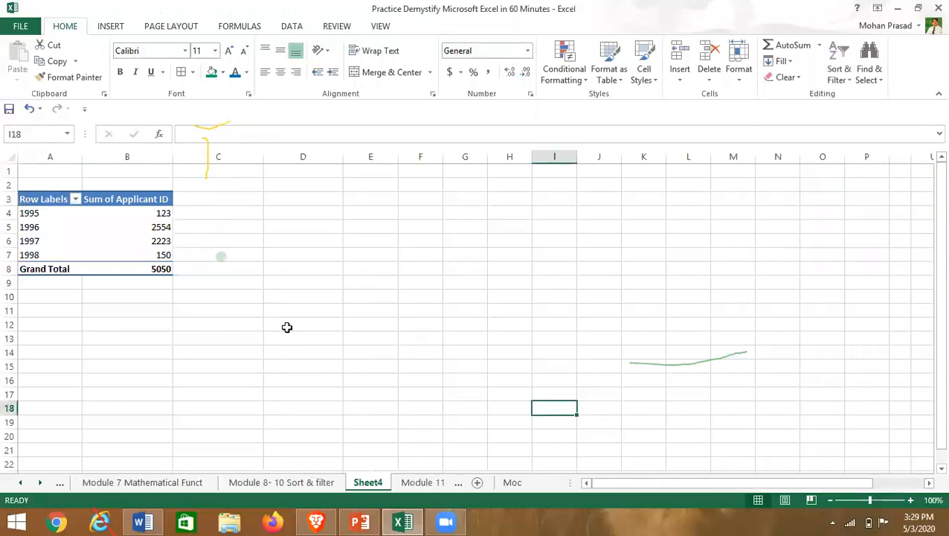
pyautogui.click(163, 201)
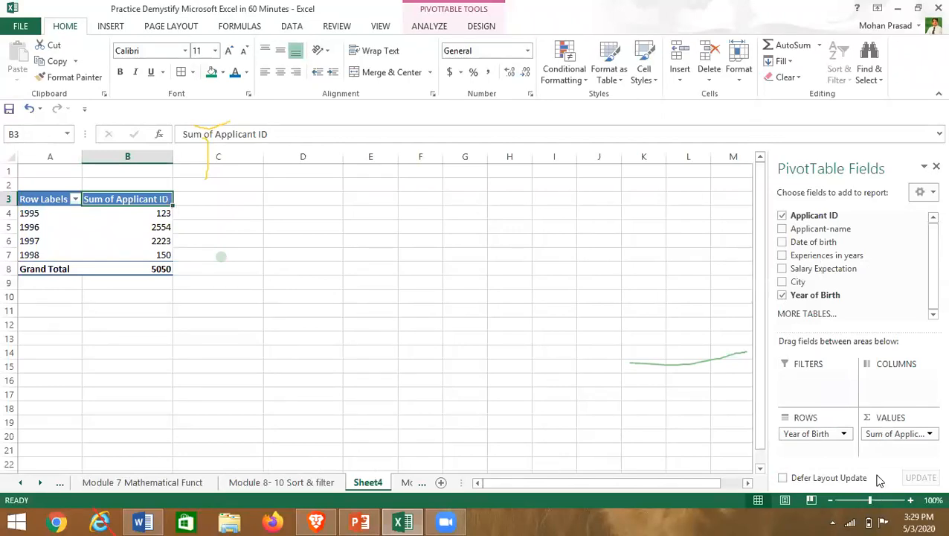
# - Summarize Applicant ID by Count instead of Sum, giving 3, 49, 45, 3 totalling 100
pyautogui.click(929, 439)
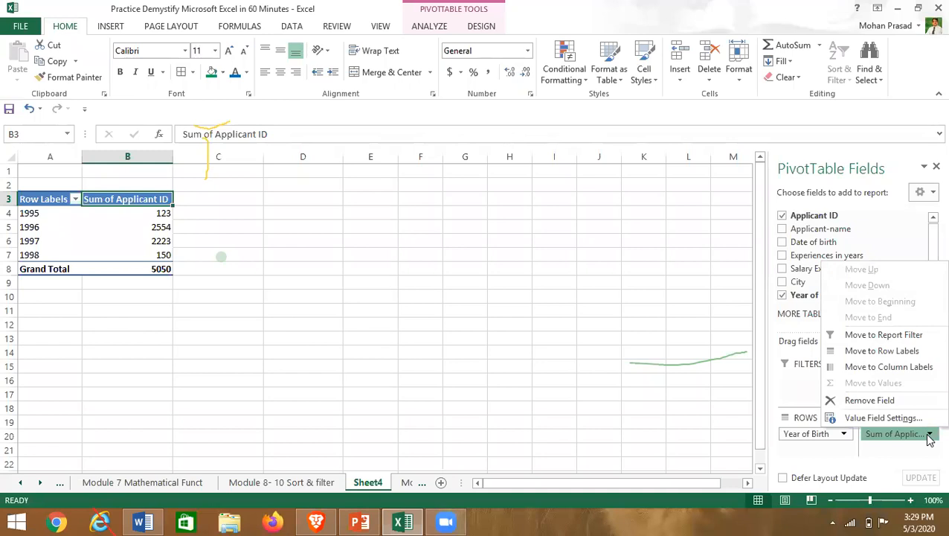
pyautogui.click(928, 438)
pyautogui.click(929, 436)
pyautogui.click(662, 436)
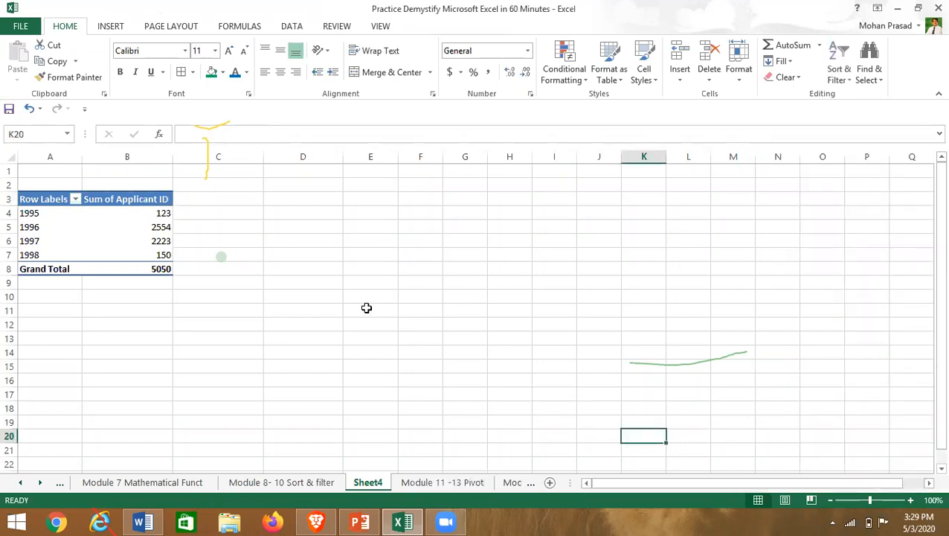
pyautogui.click(132, 245)
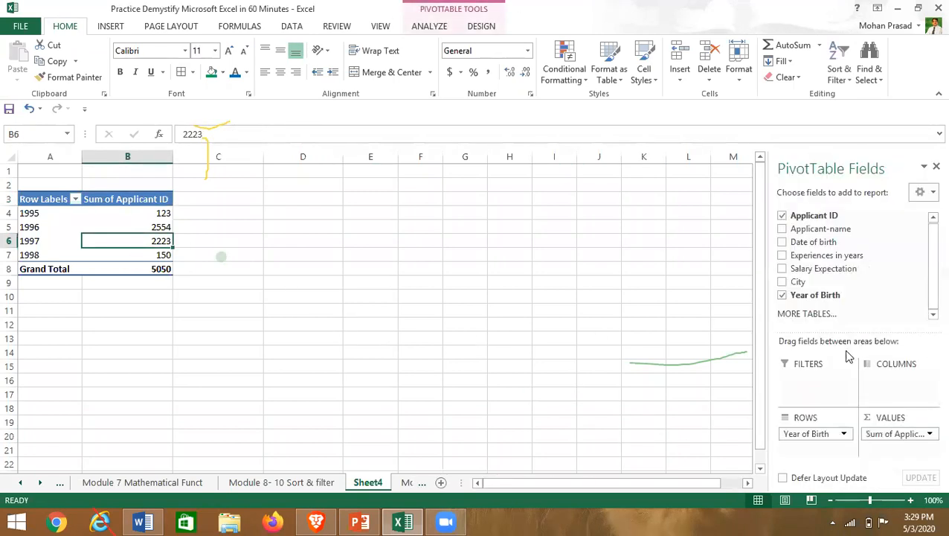
pyautogui.moveTo(862, 330); pyautogui.dragTo(860, 253)
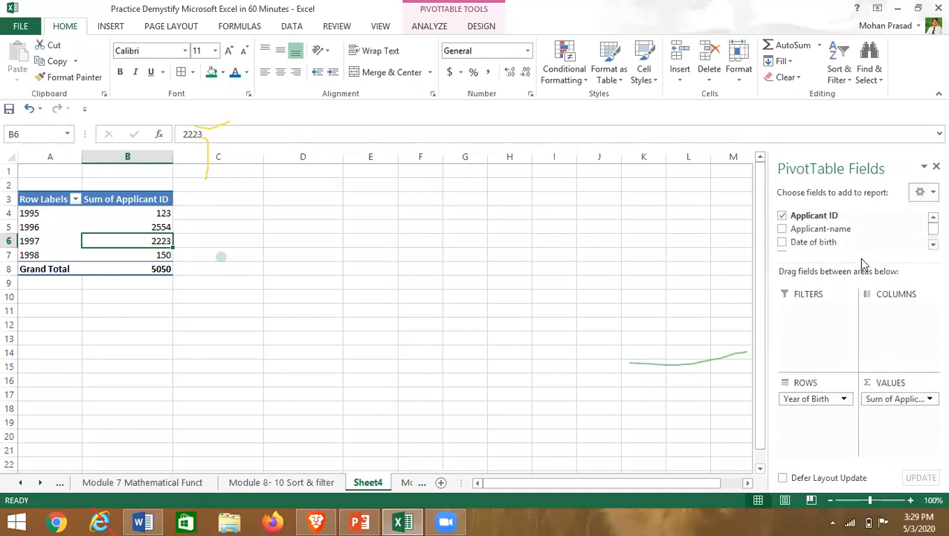
pyautogui.click(929, 401)
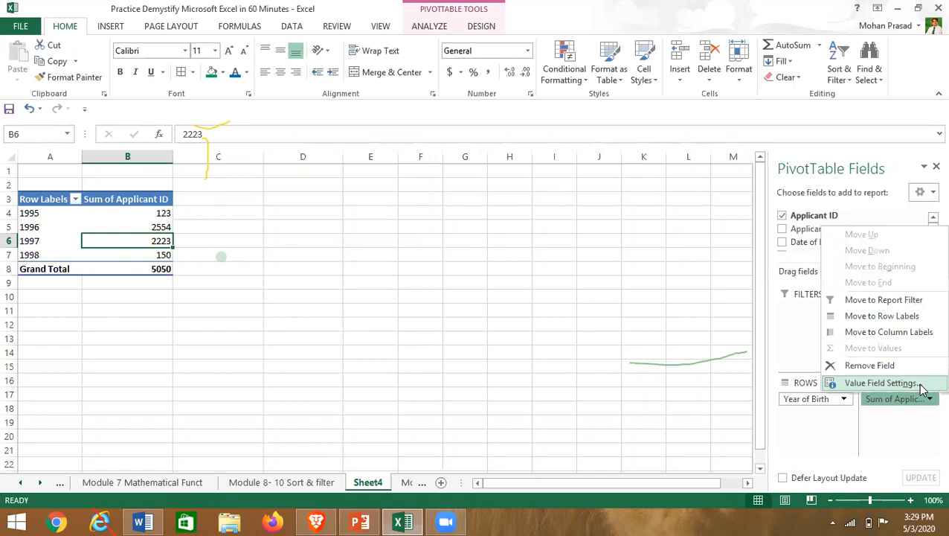
pyautogui.click(922, 384)
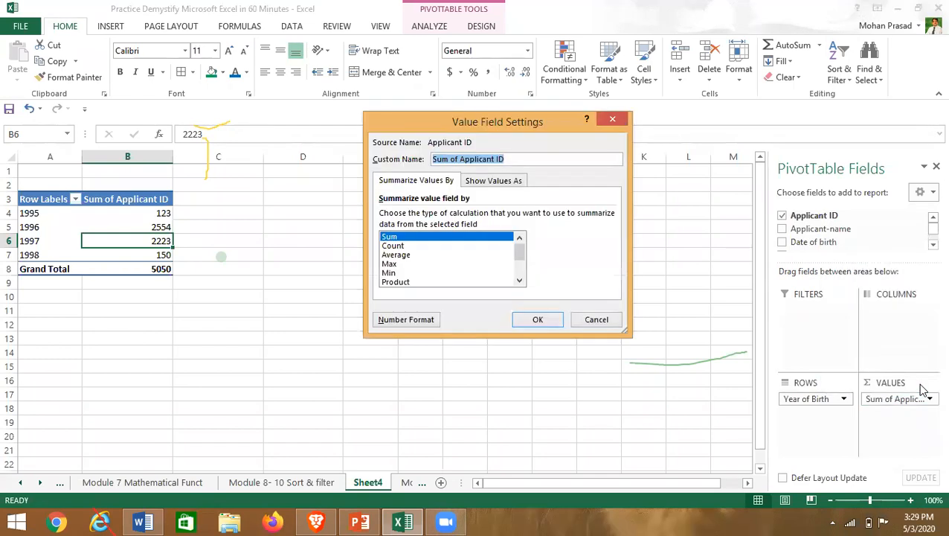
pyautogui.click(400, 248)
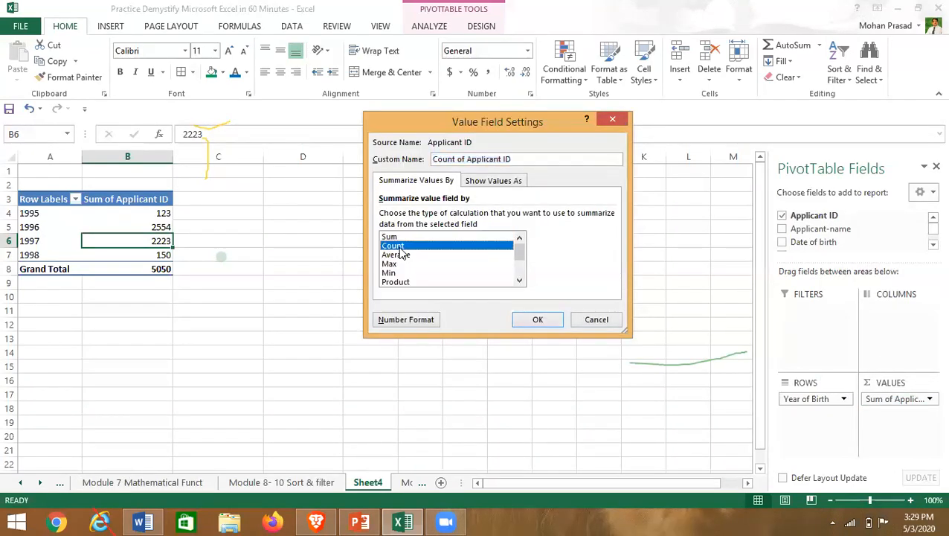
pyautogui.click(532, 318)
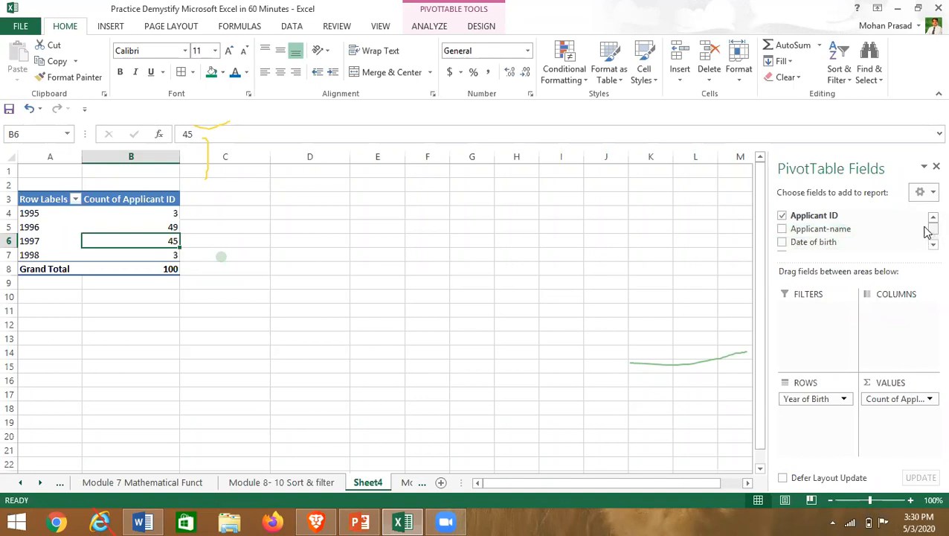
# - Clear Year of Birth and the Applicant ID count from the PivotTable layout
pyautogui.moveTo(800, 401); pyautogui.dragTo(820, 246)
pyautogui.moveTo(885, 402); pyautogui.dragTo(928, 240)
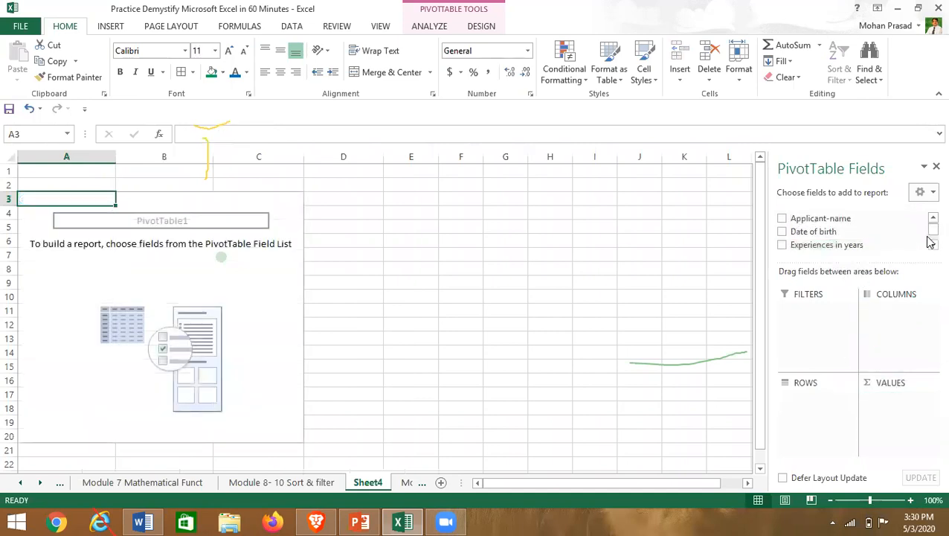
pyautogui.scroll(1, 929, 233)
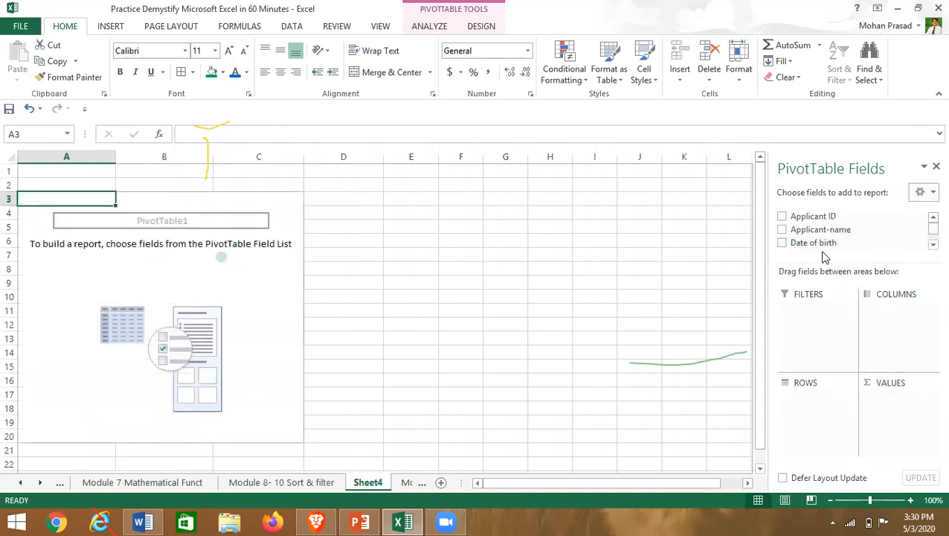
pyautogui.moveTo(819, 247); pyautogui.dragTo(887, 318)
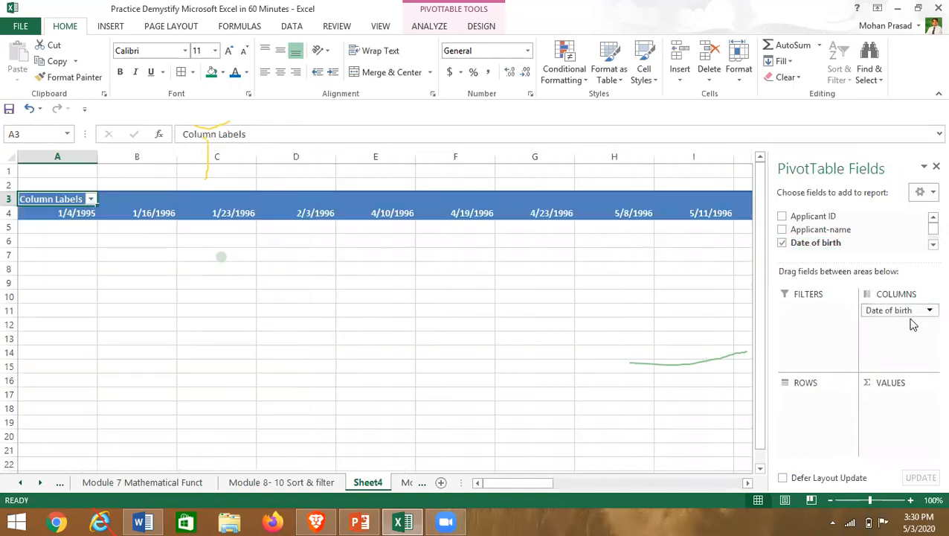
pyautogui.moveTo(902, 316); pyautogui.dragTo(830, 246)
pyautogui.scroll(-2, 926, 253)
pyautogui.click(933, 246)
pyautogui.click(933, 217)
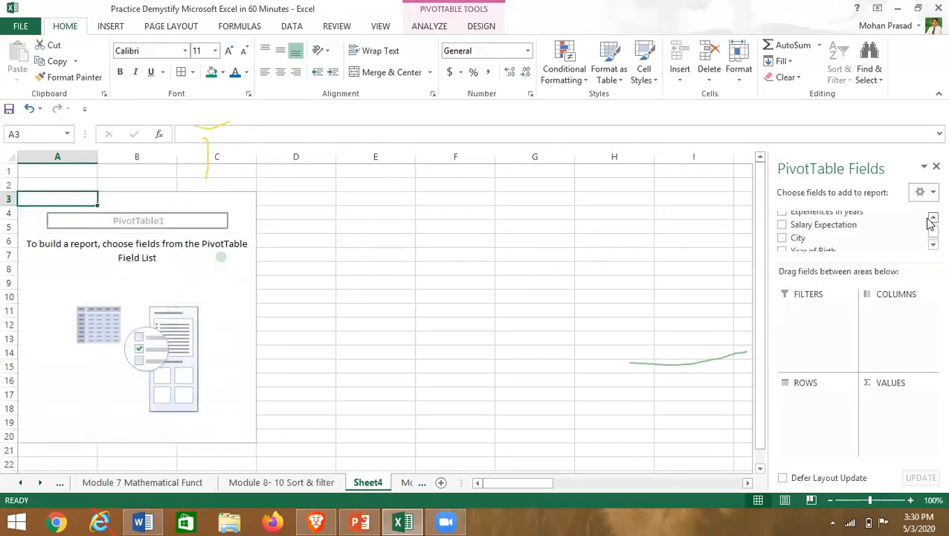
pyautogui.click(933, 216)
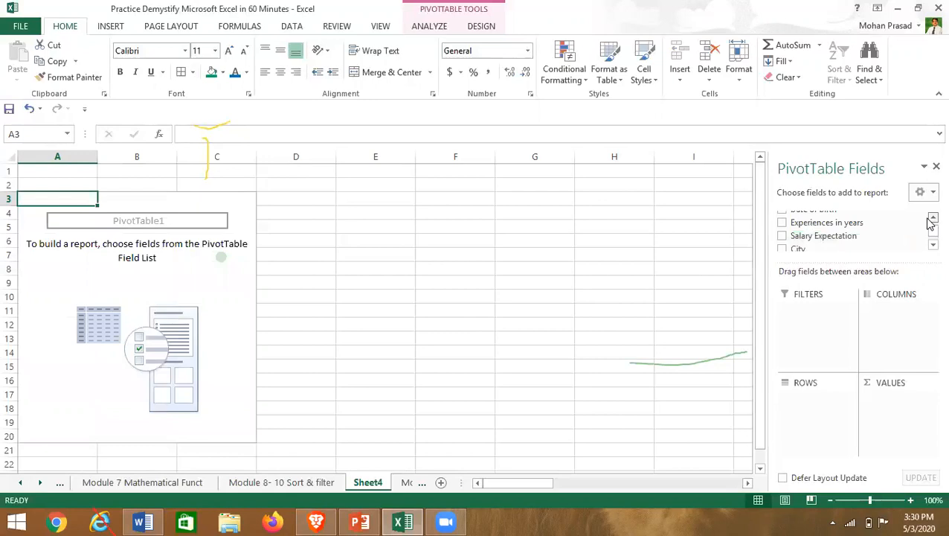
# - Put Experiences in years in Columns and count Applicant-name: 6, 23, 33, 19, 15, 2, 2
pyautogui.click(782, 223)
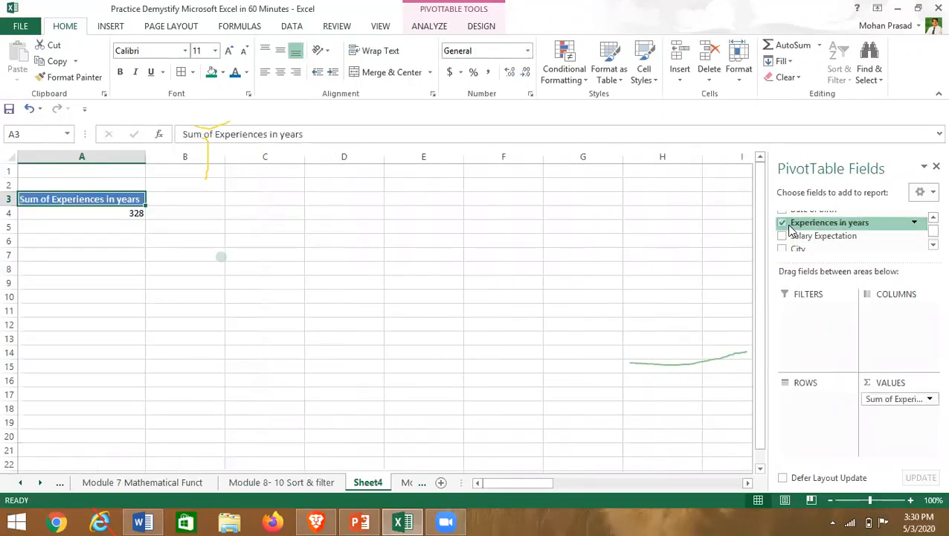
pyautogui.moveTo(897, 398); pyautogui.dragTo(897, 331)
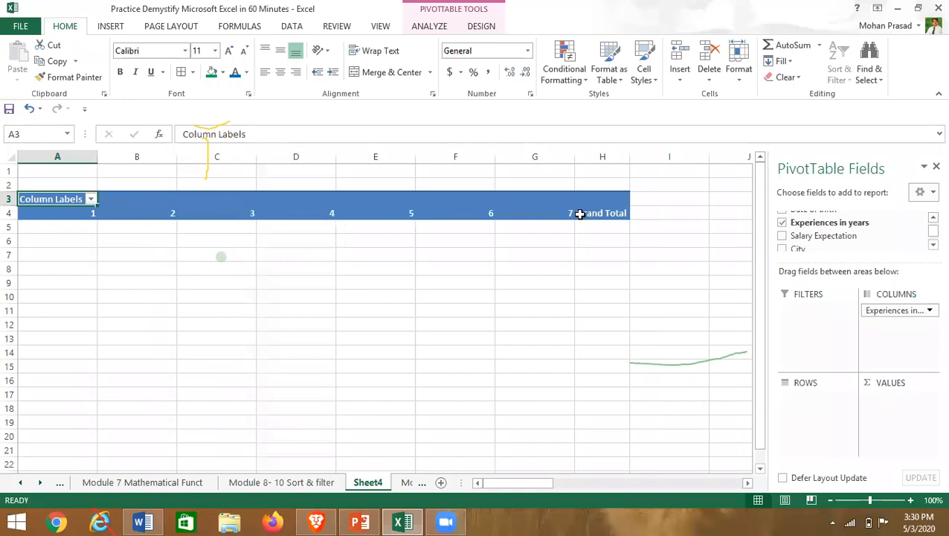
pyautogui.click(932, 218)
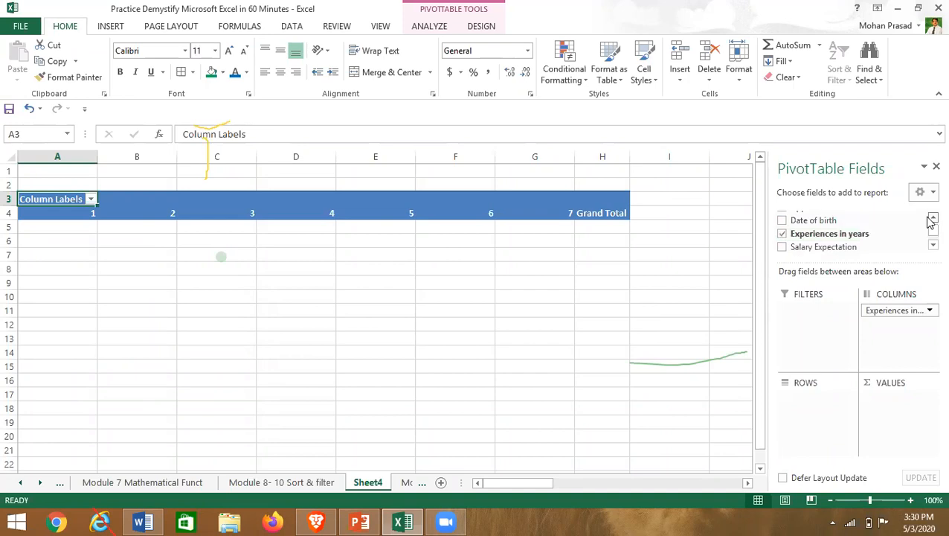
pyautogui.click(932, 218)
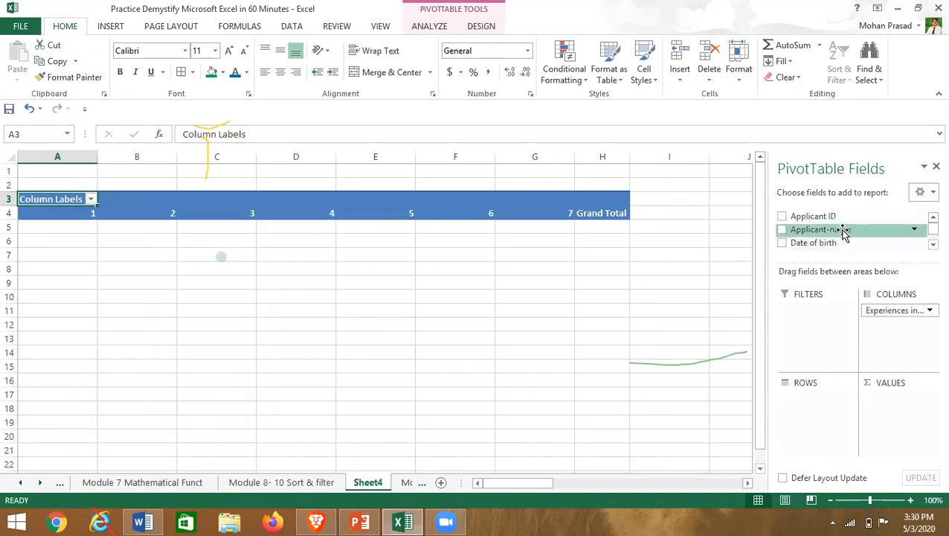
pyautogui.moveTo(843, 232); pyautogui.dragTo(895, 411)
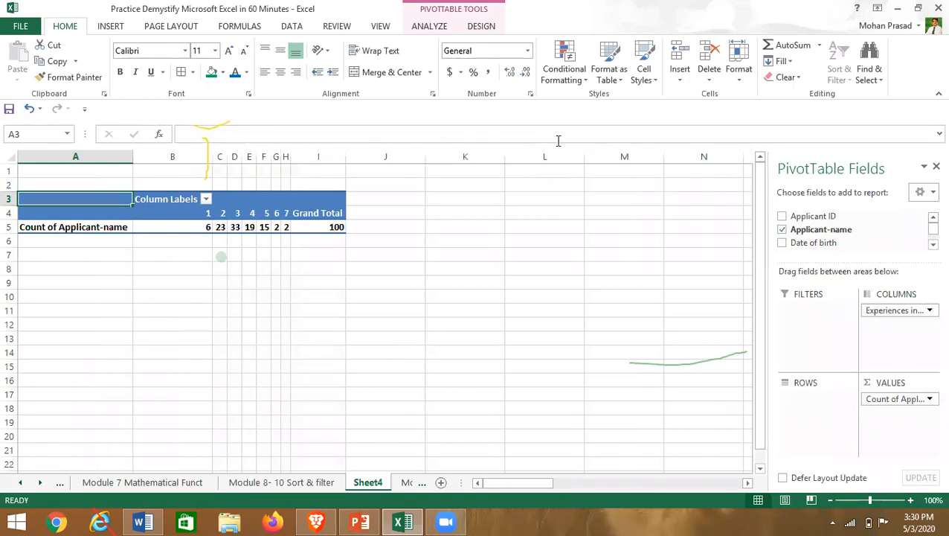
pyautogui.click(577, 107)
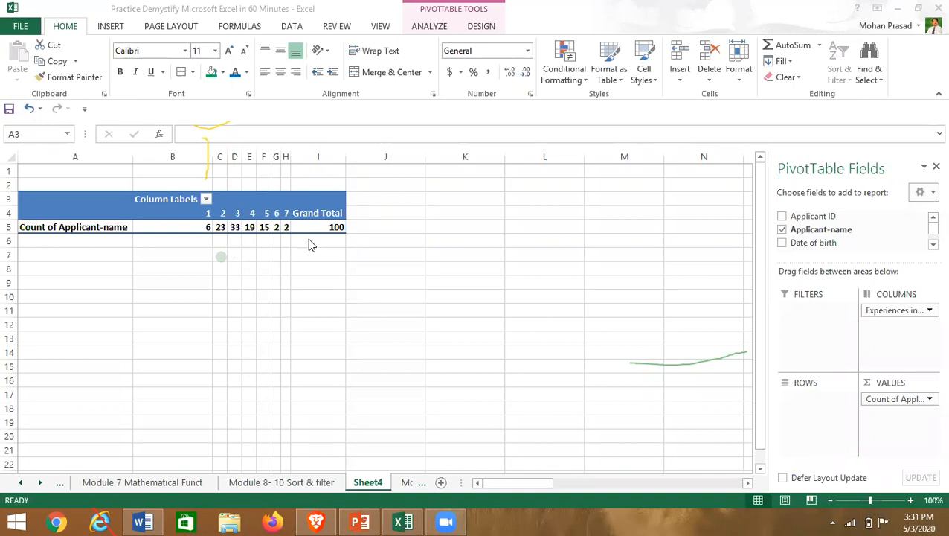
pyautogui.click(330, 292)
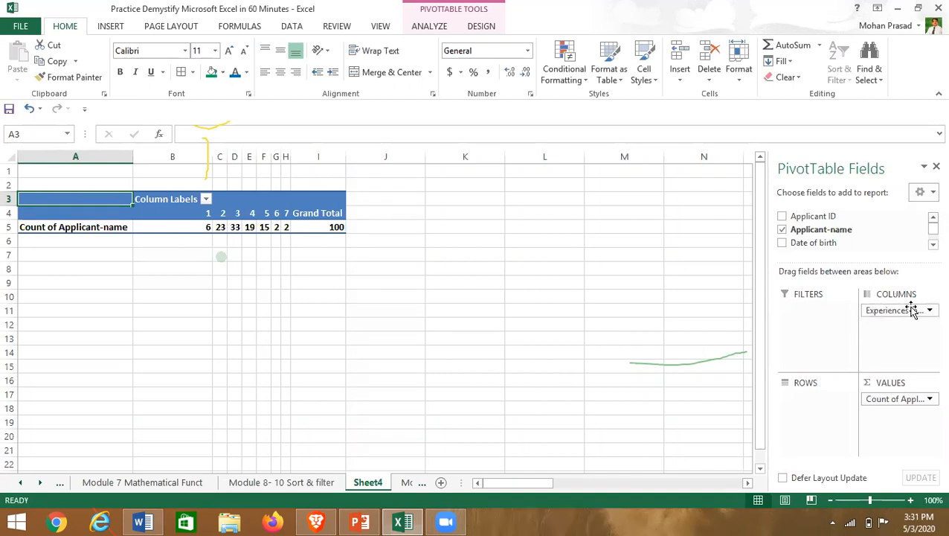
# - Remove Count of Applicant-name, Experiences in years and Applicant-name from the PivotTable areas
pyautogui.click(933, 246)
pyautogui.click(933, 245)
pyautogui.click(933, 245)
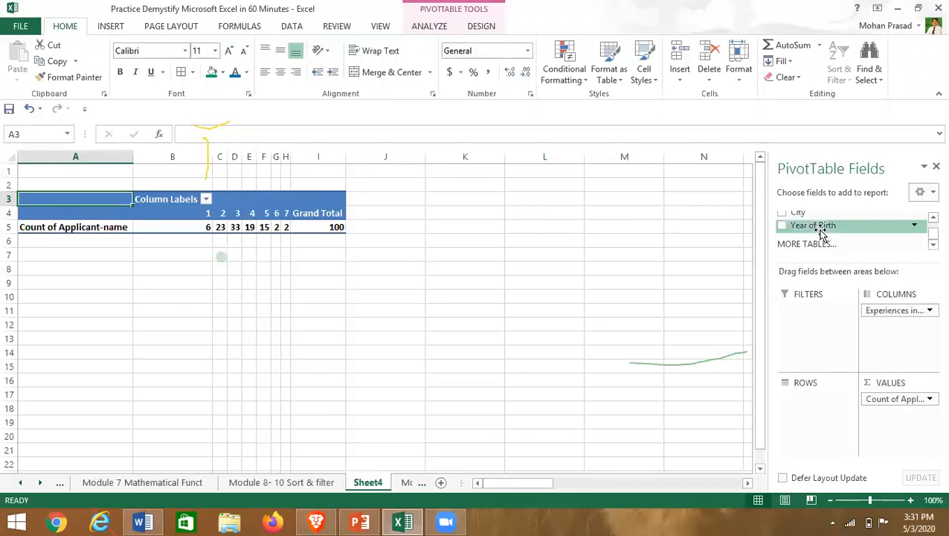
pyautogui.moveTo(897, 401); pyautogui.dragTo(837, 329)
pyautogui.moveTo(906, 312); pyautogui.dragTo(829, 253)
pyautogui.moveTo(820, 307); pyautogui.dragTo(813, 225)
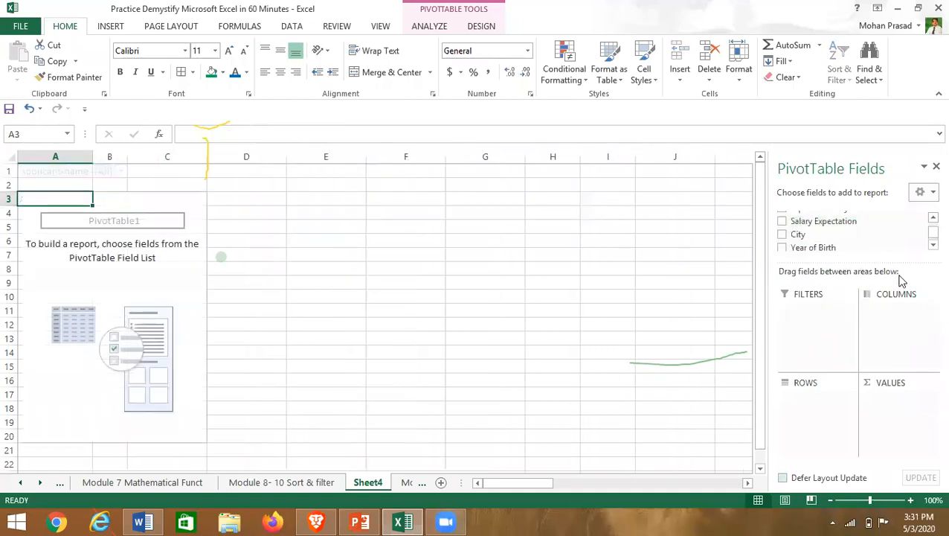
# - Put City in the pivot rows and Applicant ID in Values
pyautogui.click(782, 235)
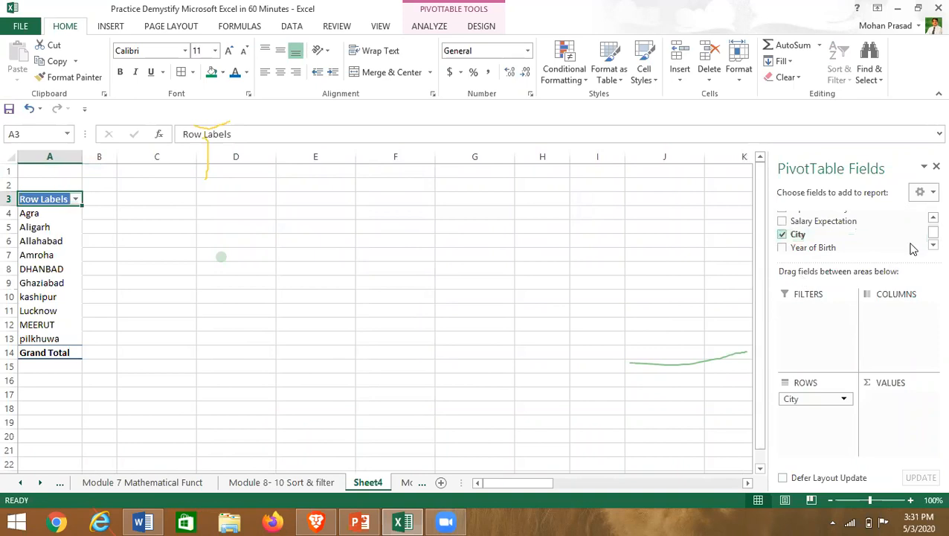
pyautogui.click(931, 219)
pyautogui.scroll(2, 930, 227)
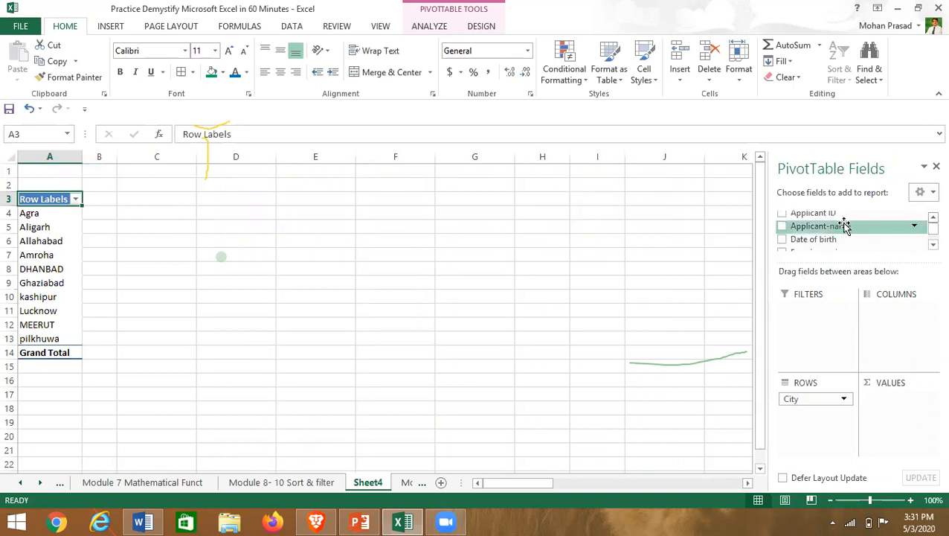
pyautogui.moveTo(829, 215); pyautogui.dragTo(898, 411)
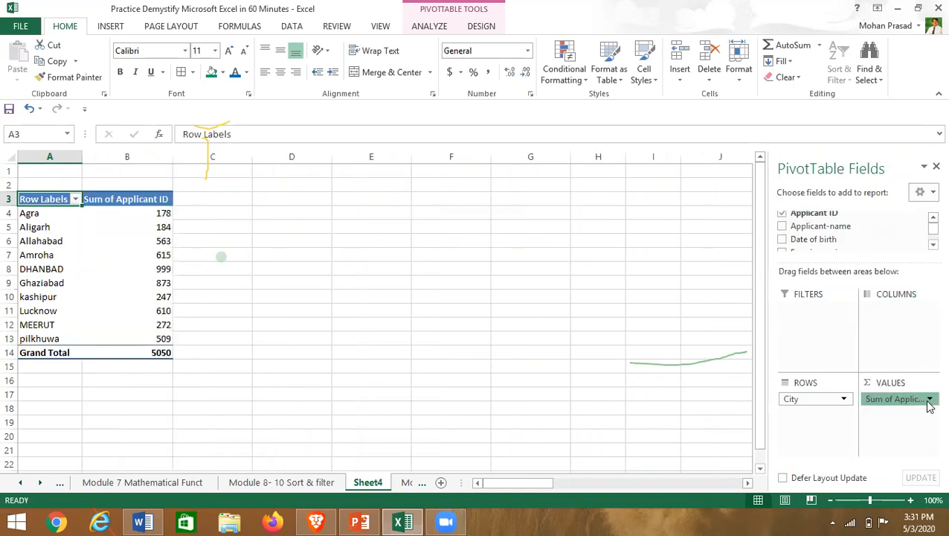
# - Summarize Applicant ID by Count, giving per-city counts with a Grand Total of 100
pyautogui.click(930, 400)
pyautogui.click(882, 387)
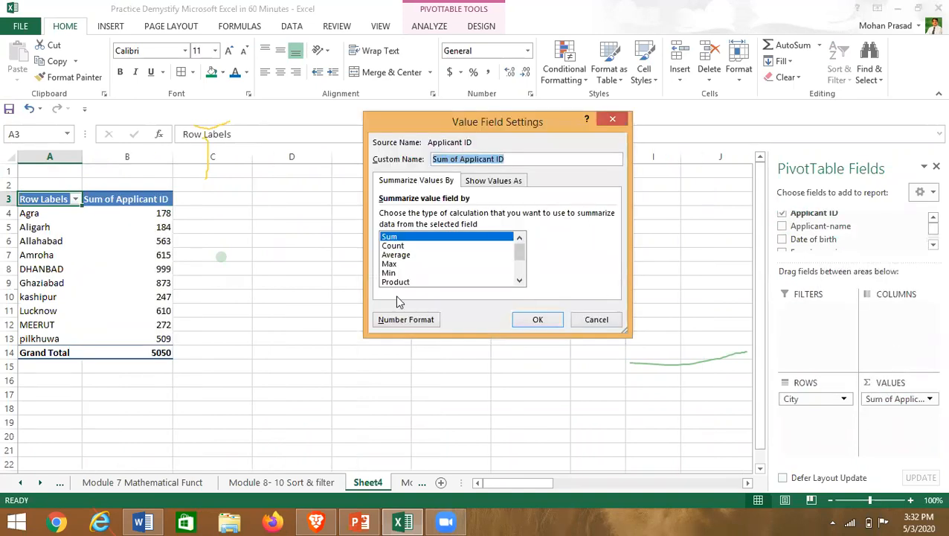
pyautogui.click(394, 246)
pyautogui.click(537, 320)
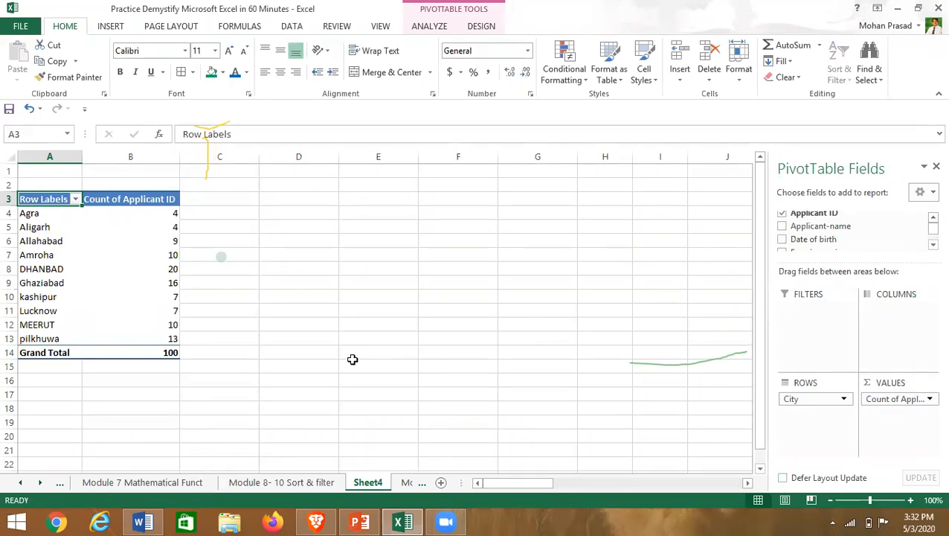
pyautogui.click(31, 219)
pyautogui.click(27, 217)
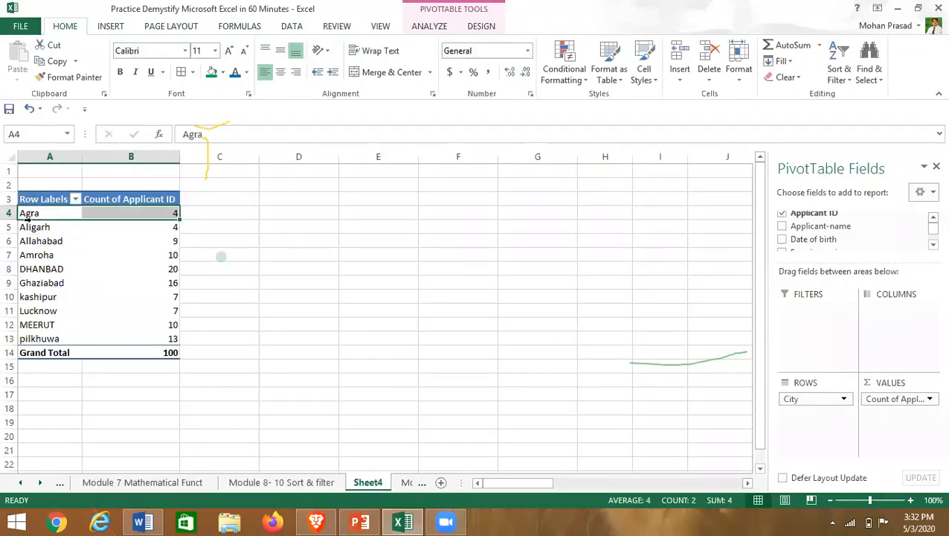
pyautogui.hotkey('shift', 'Down')
pyautogui.hotkey('shift', 'Down')
pyautogui.hotkey('shift', 'Down')
pyautogui.hotkey('shift', 'Down')
pyautogui.hotkey('shift', 'Down')
pyautogui.hotkey('shift', 'Down')
pyautogui.hotkey('shift', 'Down')
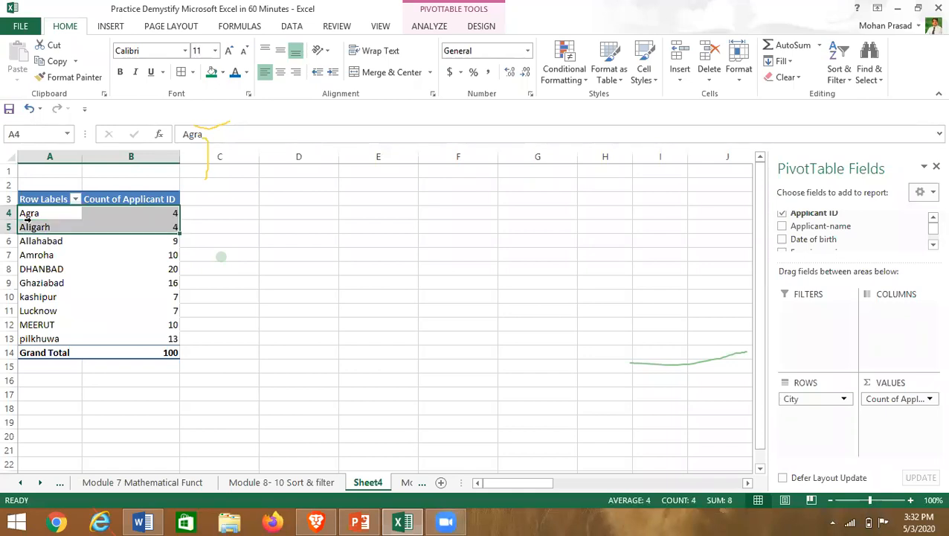
pyautogui.hotkey('shift', 'Down')
pyautogui.hotkey('shift', 'Down')
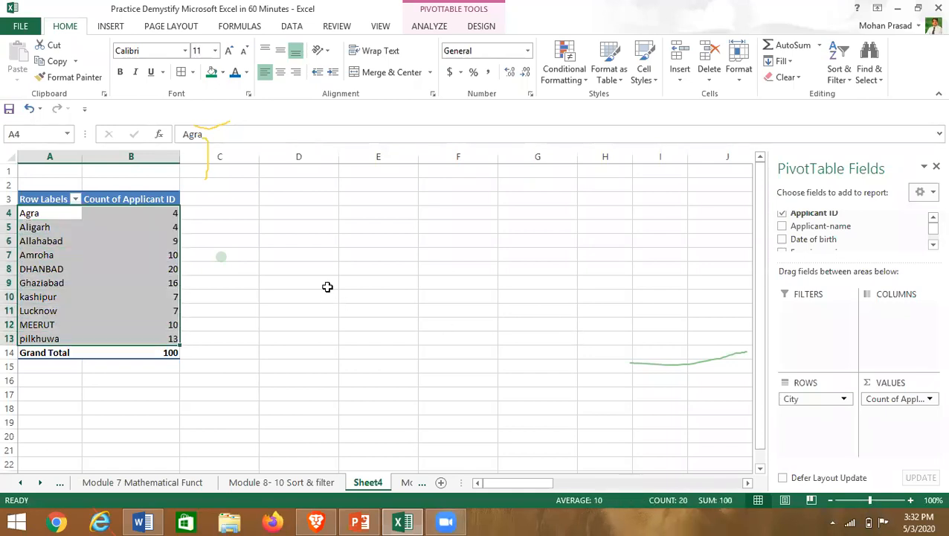
pyautogui.doubleClick(95, 266)
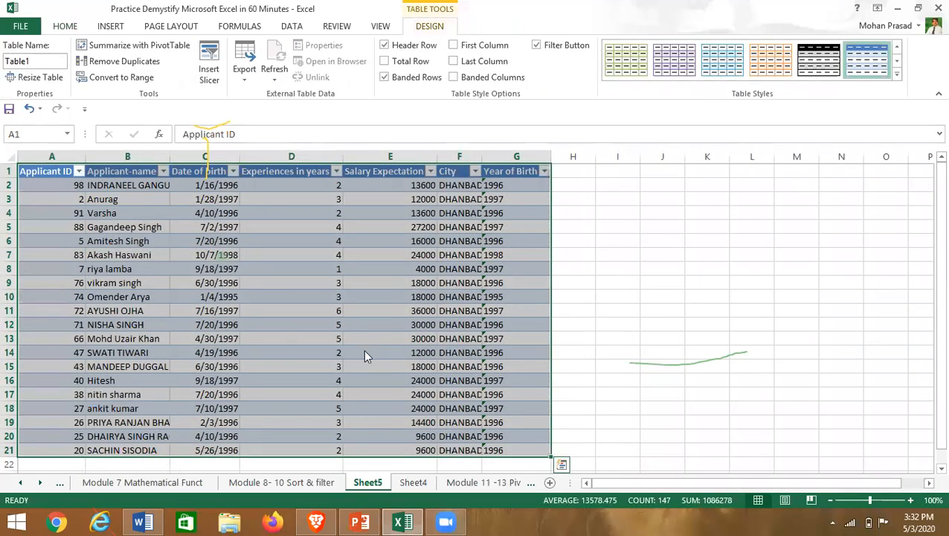
pyautogui.hotkey('alt', 'e')
pyautogui.press('l')
pyautogui.click(454, 296)
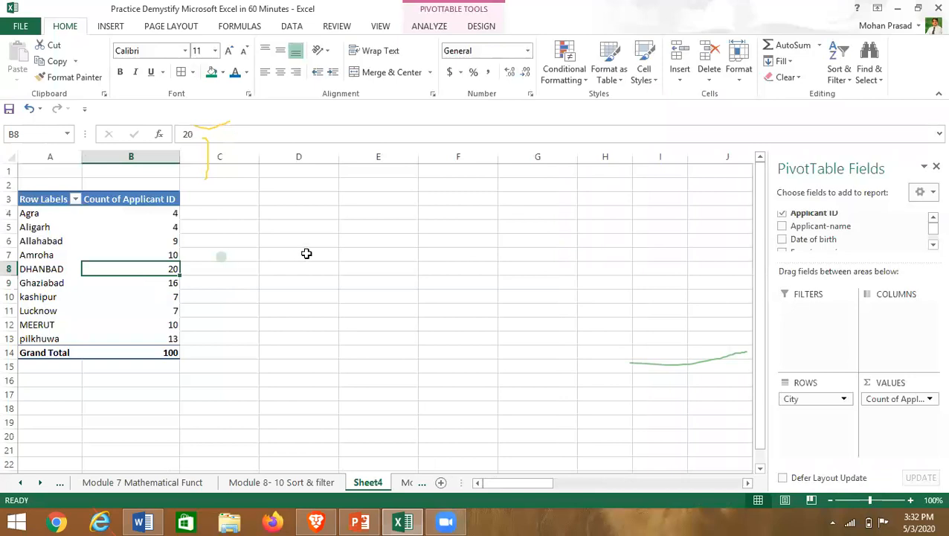
pyautogui.click(307, 254)
pyautogui.click(351, 370)
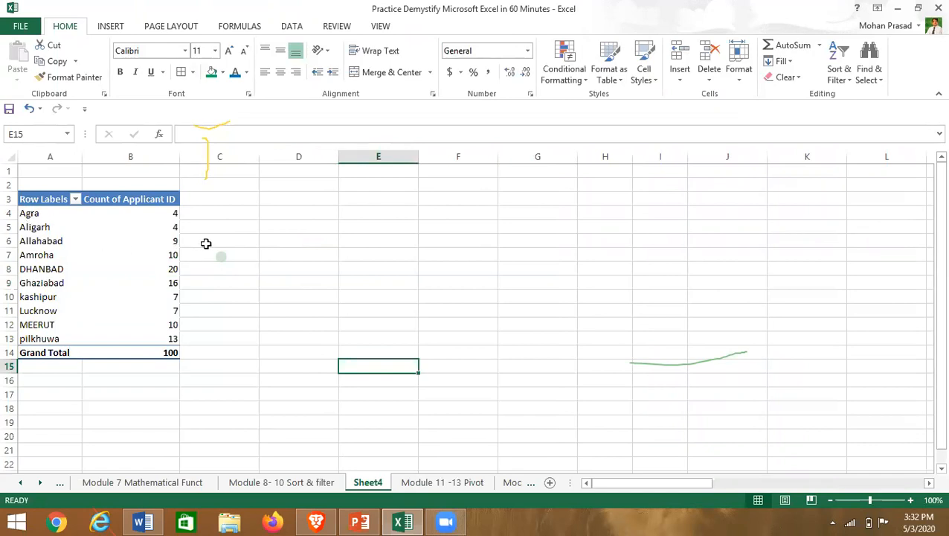
pyautogui.click(228, 251)
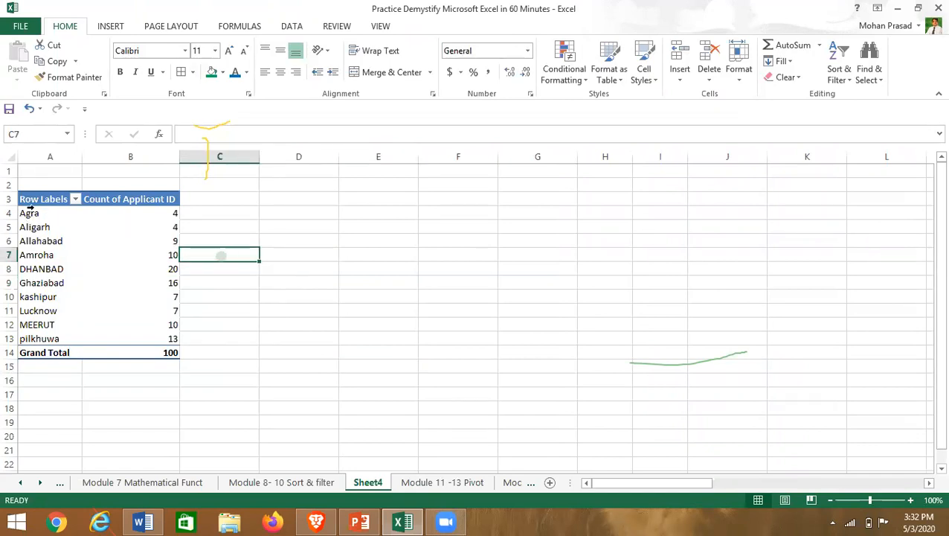
pyautogui.click(133, 215)
pyautogui.press('Left')
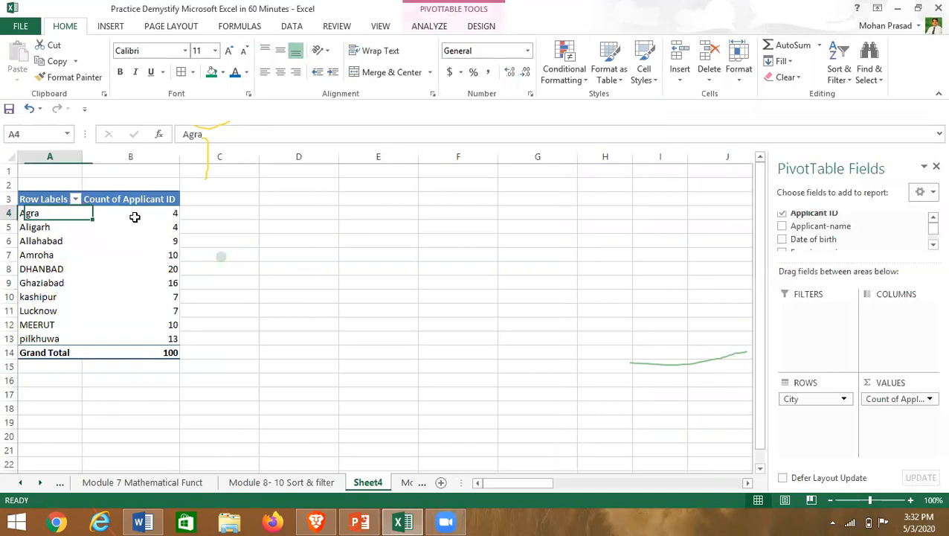
pyautogui.hotkey('shift', 'Down')
pyautogui.hotkey('shift', 'Down')
pyautogui.hotkey('shift', 'Down')
pyautogui.hotkey('shift', 'Down')
pyautogui.hotkey('shift', 'Down')
pyautogui.hotkey('shift', 'Down')
pyautogui.hotkey('shift', 'Down')
pyautogui.hotkey('shift', 'Down')
pyautogui.hotkey('shift', 'Down')
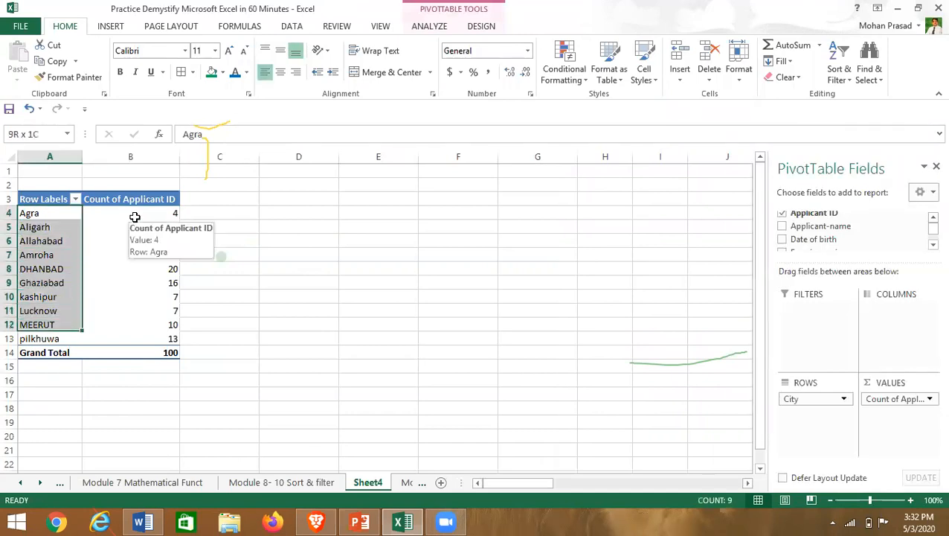
pyautogui.hotkey('shift', 'Right')
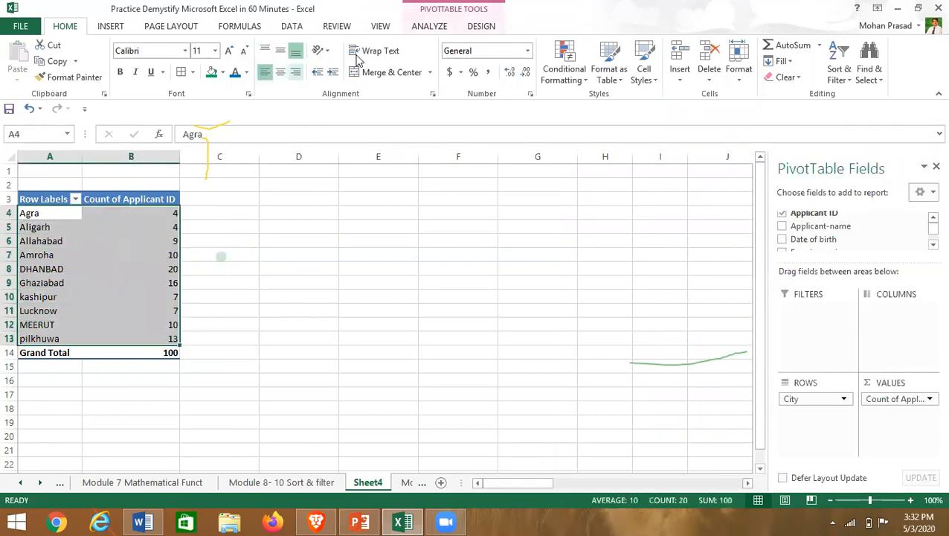
# - Abandon a Line sparkline at F14, then insert a PivotChart column chart on sheet Chart1 with F11
pyautogui.click(117, 27)
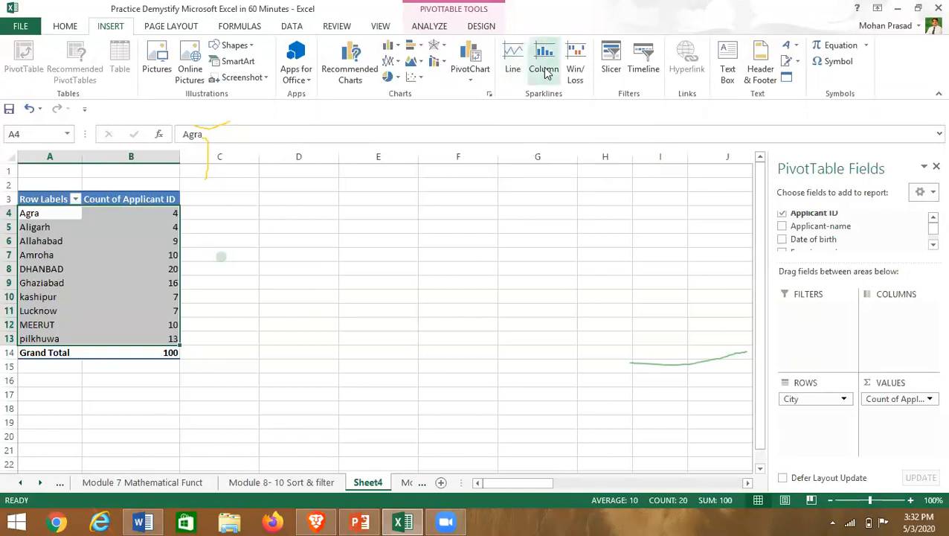
pyautogui.click(514, 68)
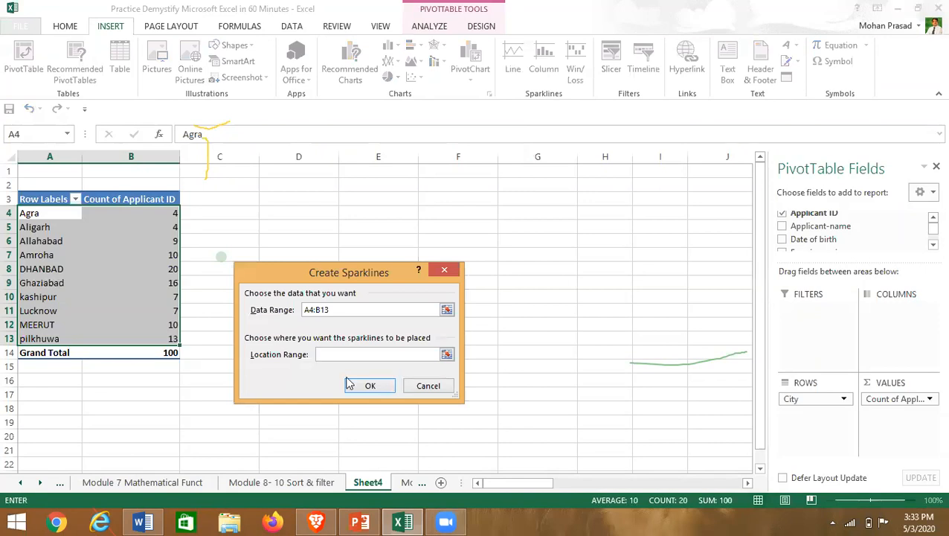
pyautogui.click(447, 355)
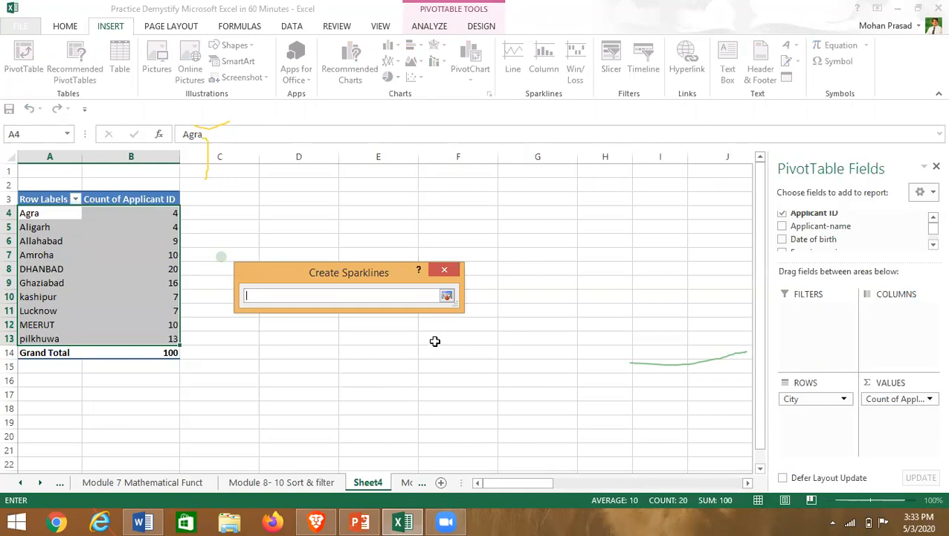
pyautogui.click(437, 347)
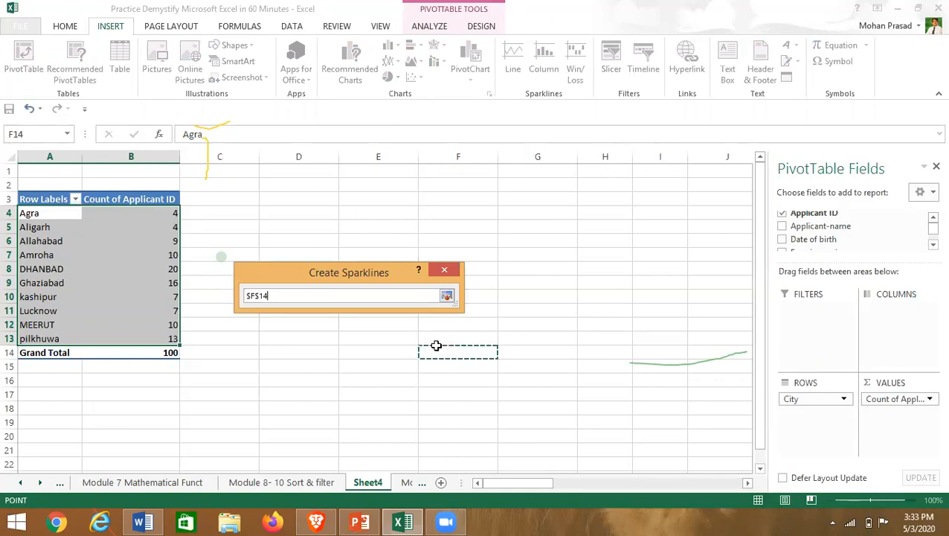
pyautogui.click(444, 270)
pyautogui.click(430, 385)
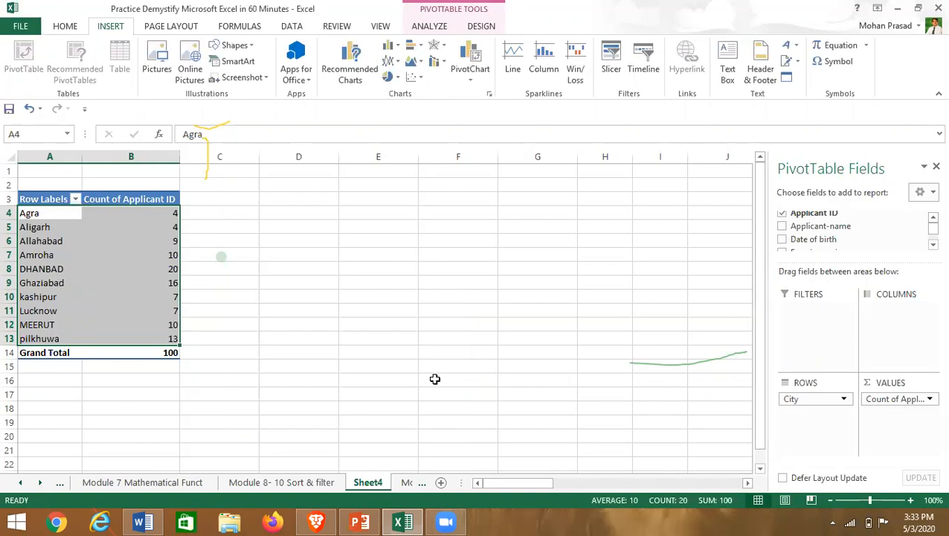
pyautogui.press('F11')
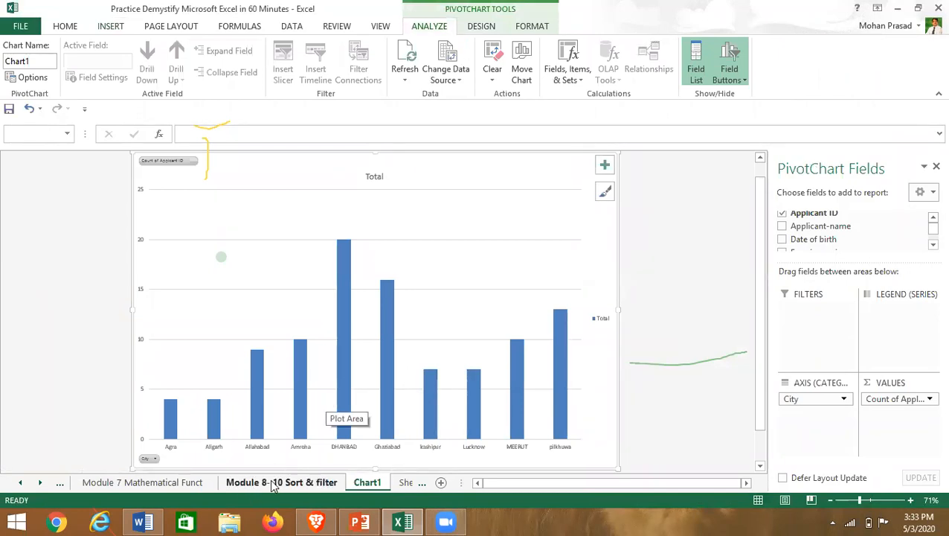
pyautogui.click(406, 483)
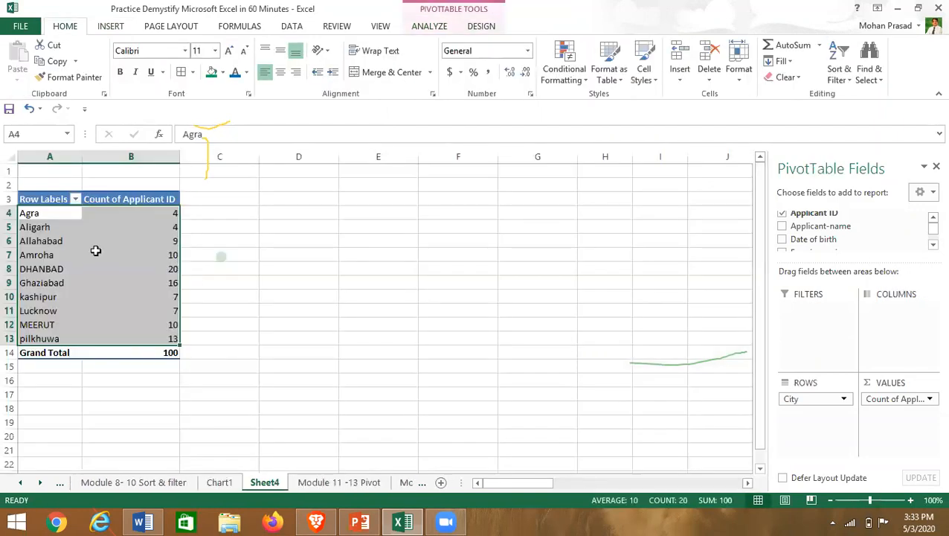
pyautogui.click(219, 483)
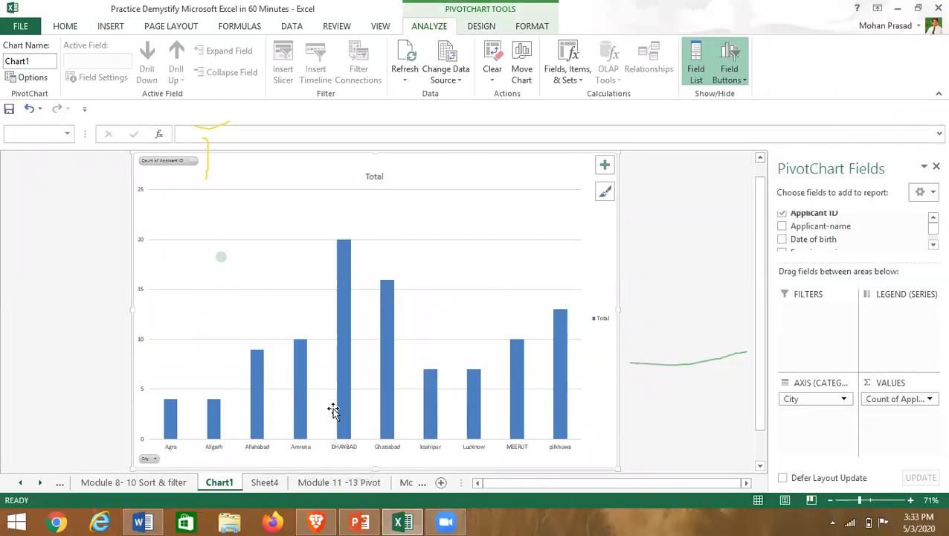
pyautogui.click(343, 364)
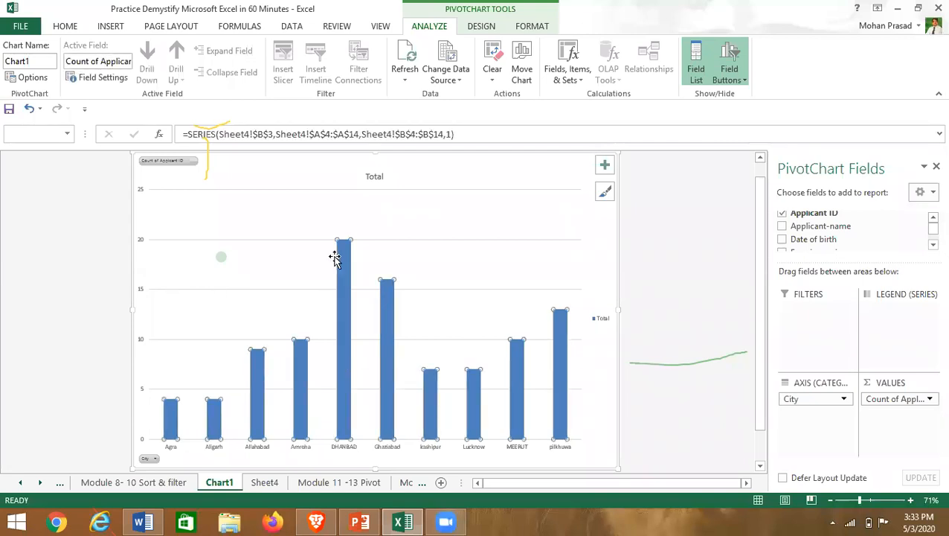
pyautogui.click(171, 415)
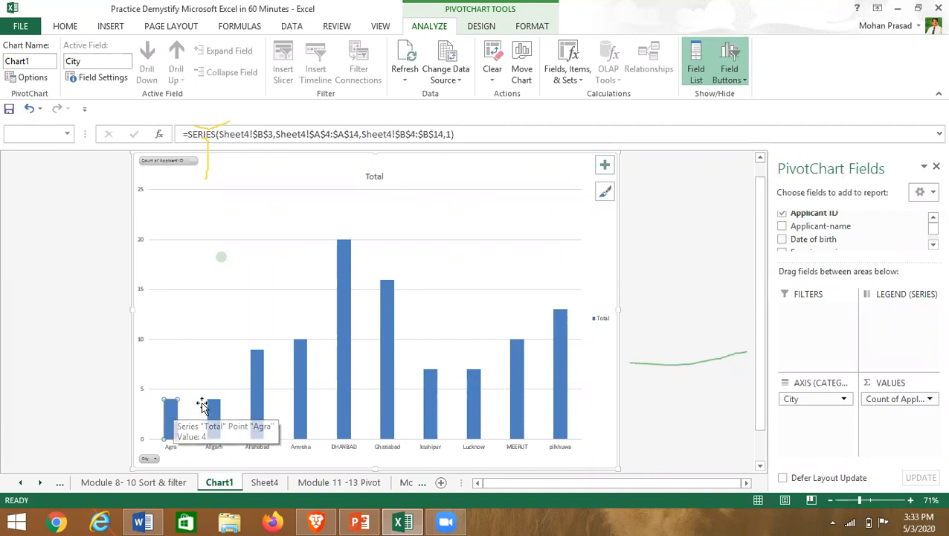
pyautogui.rightClick(174, 418)
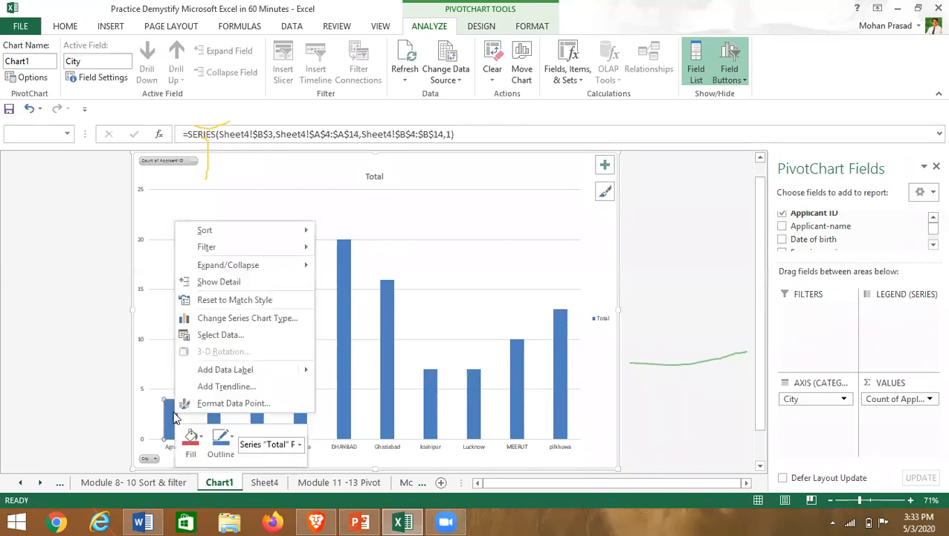
pyautogui.moveTo(238, 376)
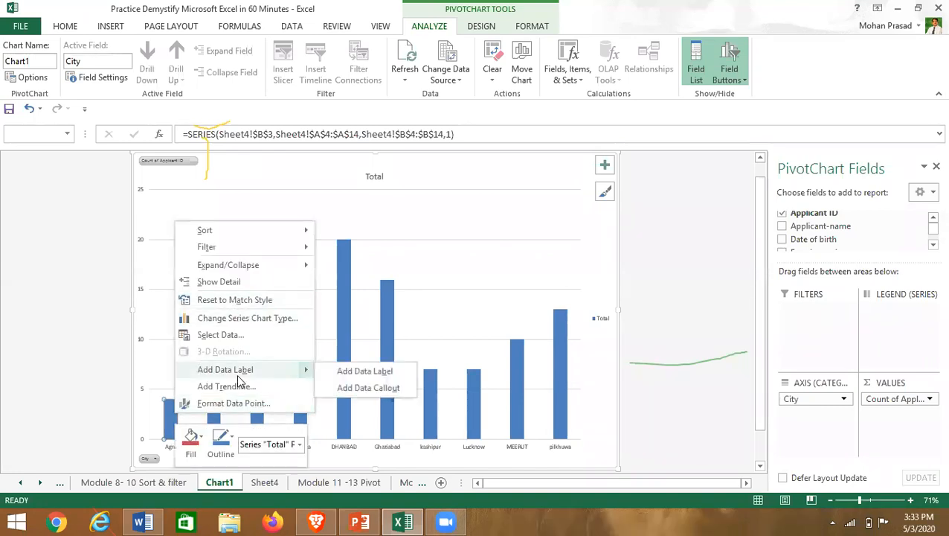
pyautogui.click(345, 370)
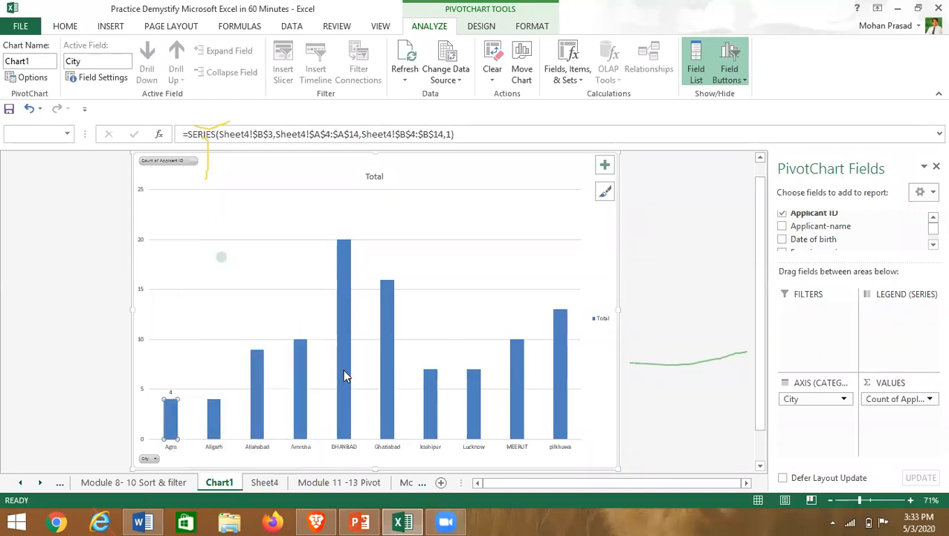
pyautogui.click(216, 410)
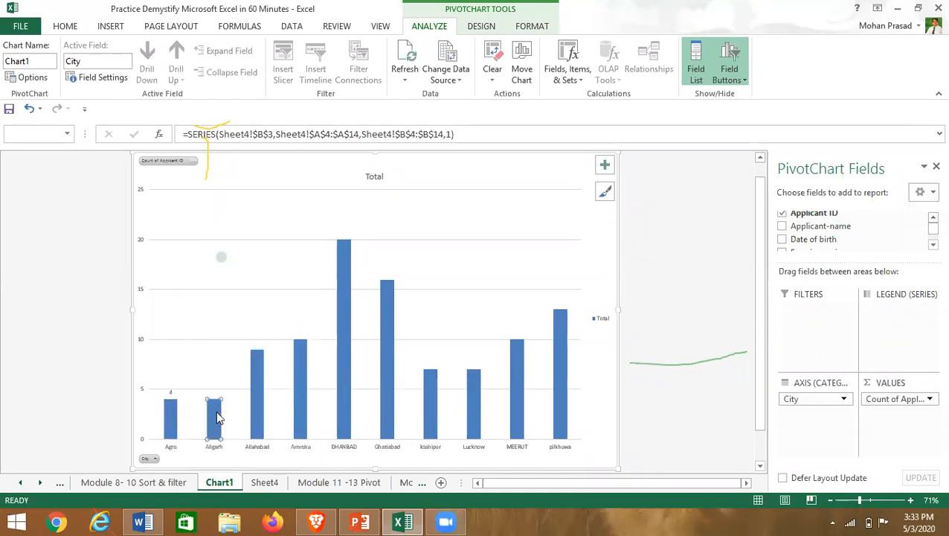
pyautogui.click(133, 379)
pyautogui.click(170, 416)
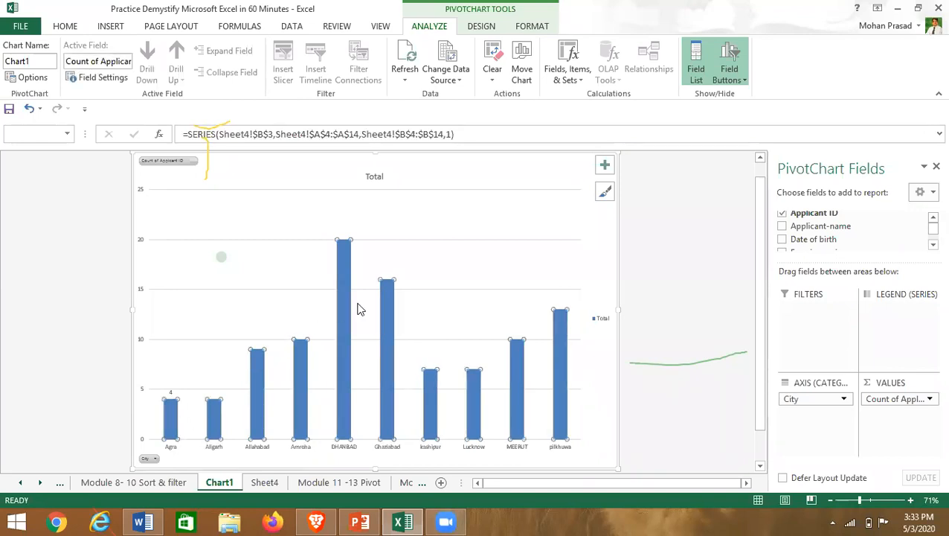
# - Add a Linear trendline to the Total column series and close the Format pane
pyautogui.rightClick(170, 418)
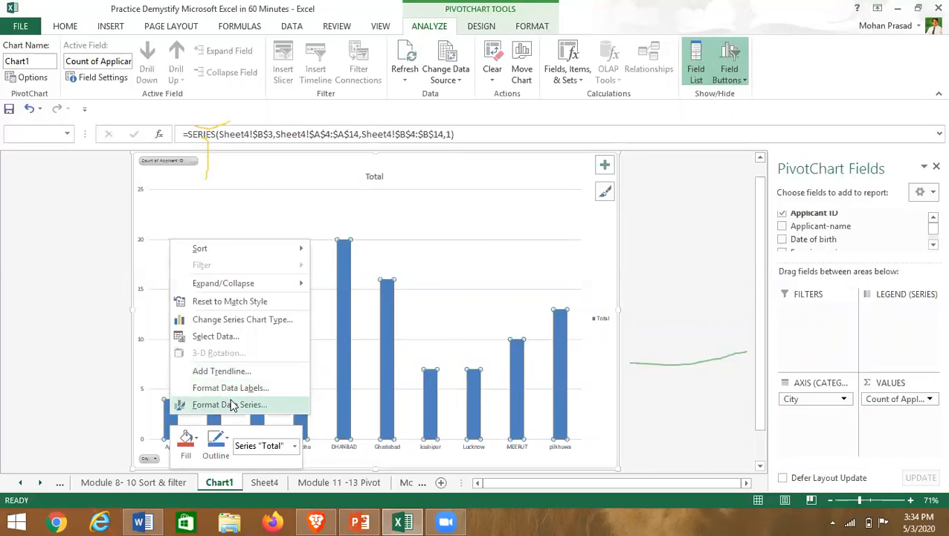
pyautogui.click(229, 405)
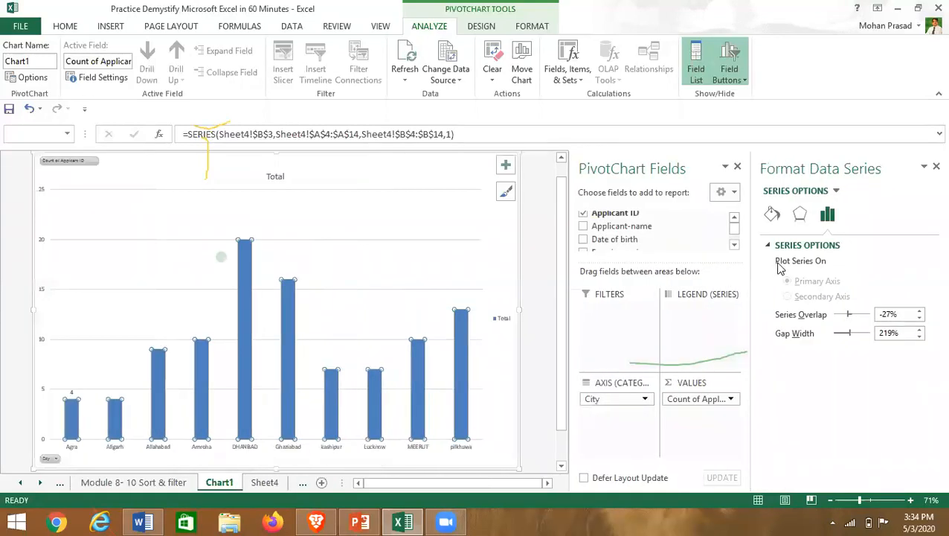
pyautogui.rightClick(245, 310)
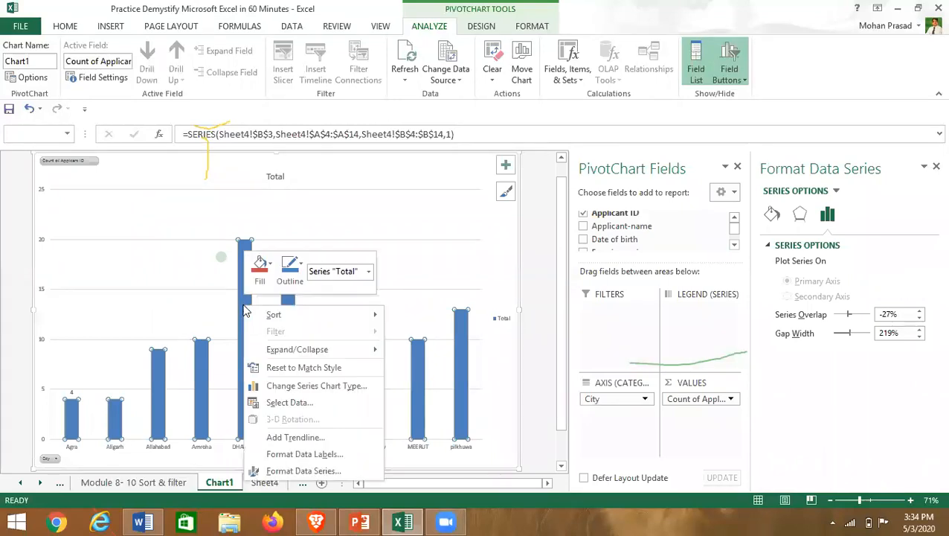
pyautogui.click(281, 438)
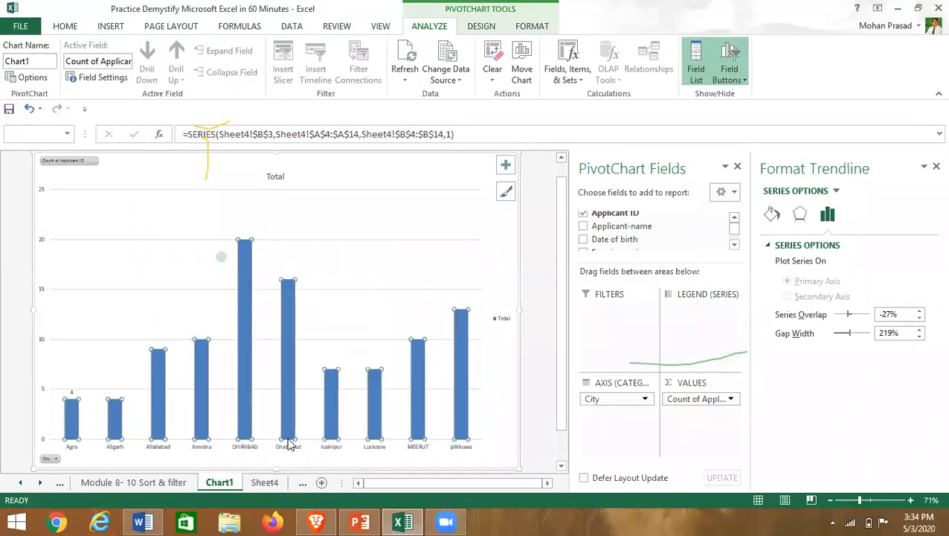
pyautogui.rightClick(252, 372)
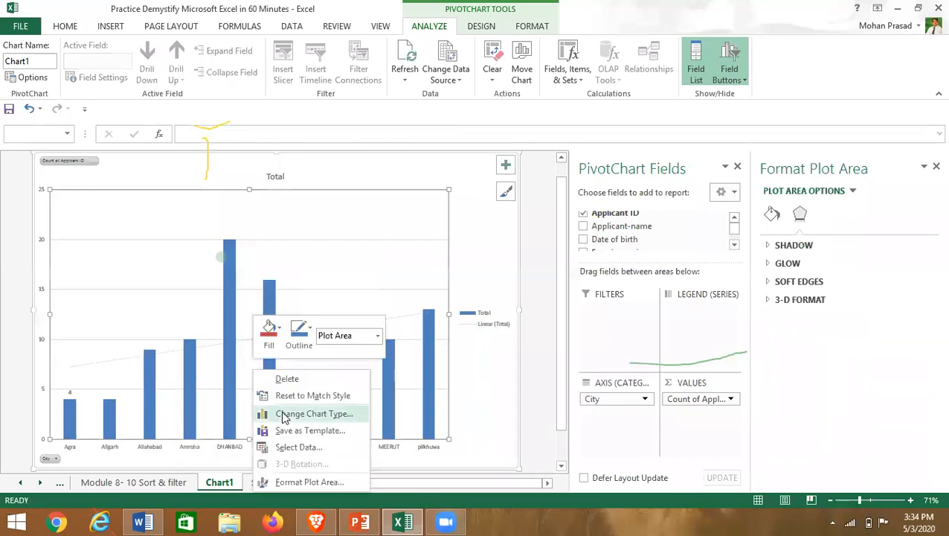
pyautogui.click(142, 381)
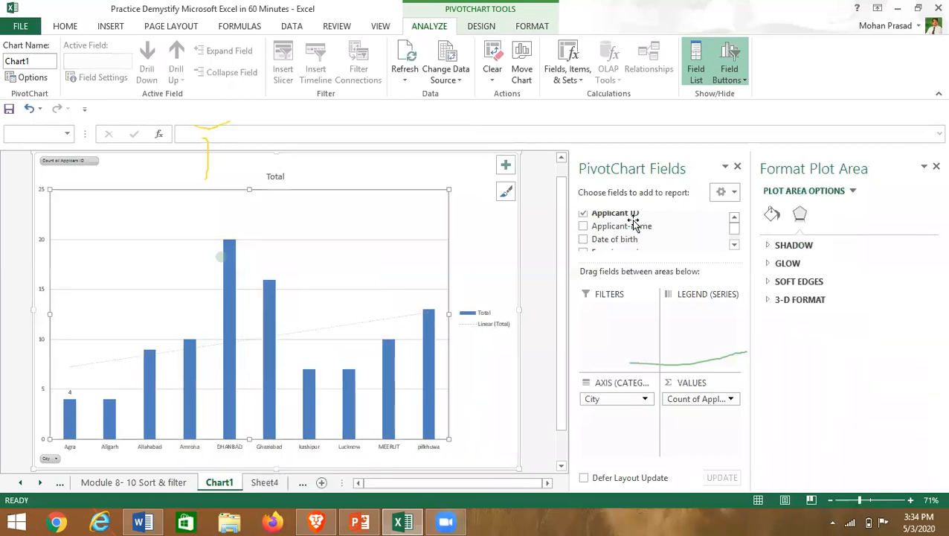
pyautogui.click(932, 168)
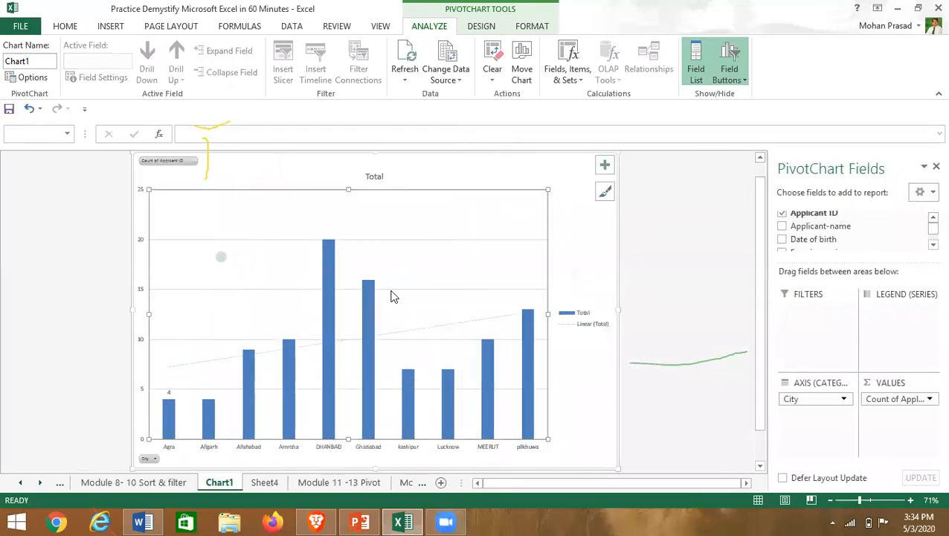
# - Look over the options for the Allahabad column and the plot area
pyautogui.rightClick(367, 304)
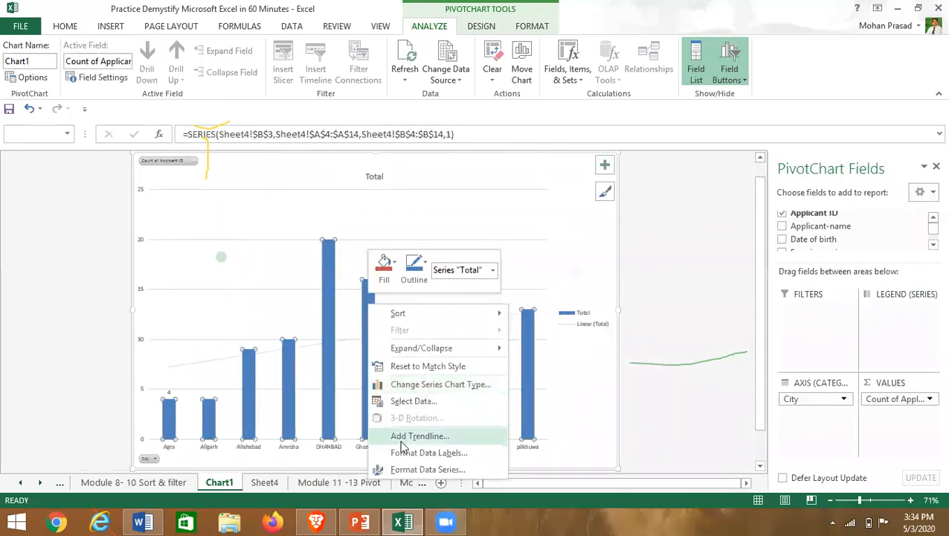
pyautogui.click(251, 378)
pyautogui.doubleClick(250, 379)
pyautogui.rightClick(251, 380)
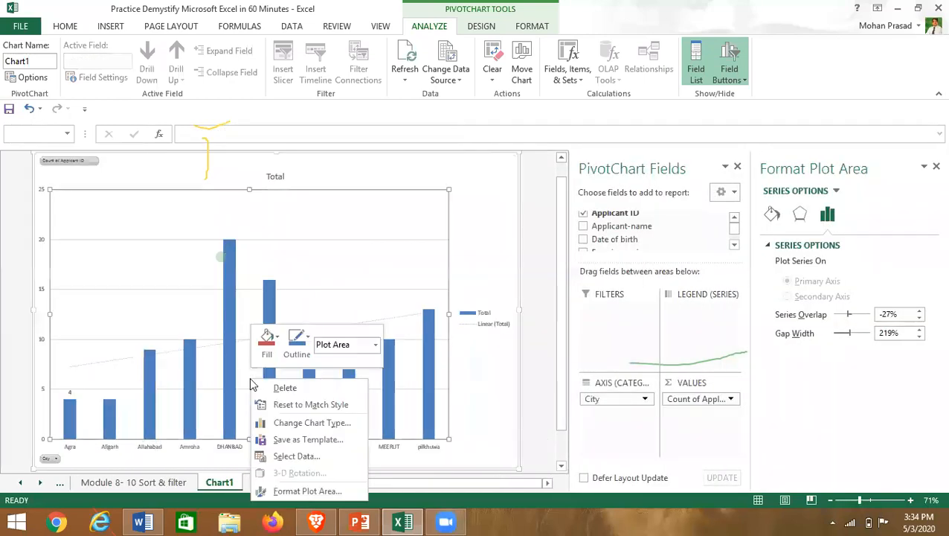
pyautogui.click(928, 165)
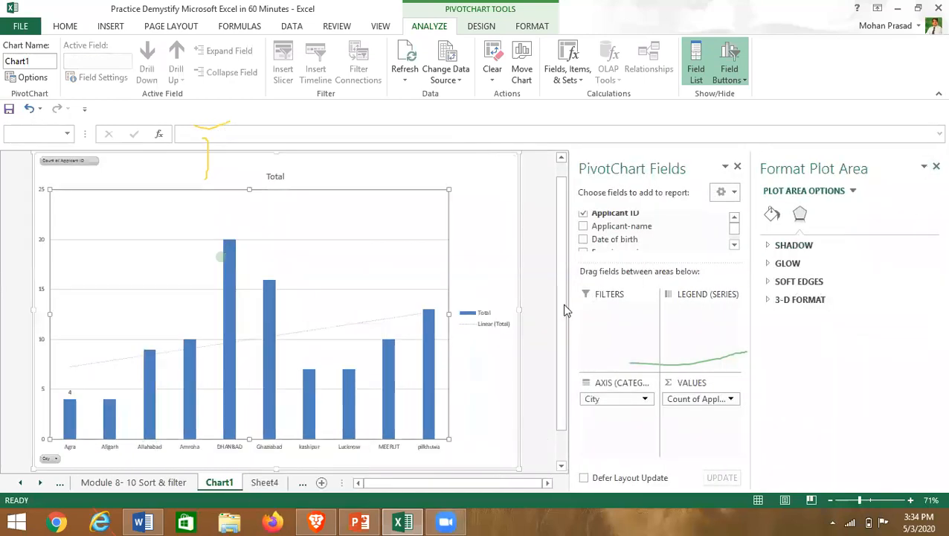
pyautogui.rightClick(224, 348)
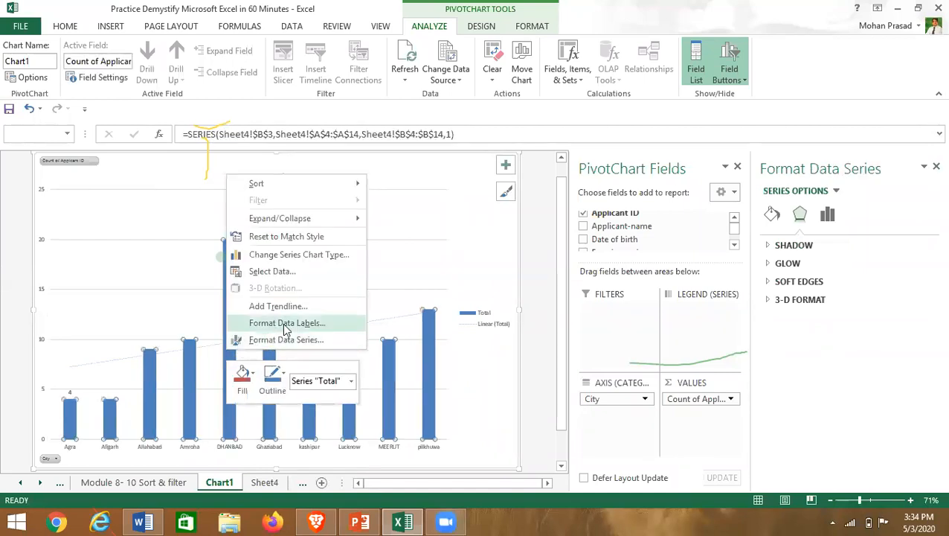
# - Label each column with its count value only, without the series name
pyautogui.click(286, 325)
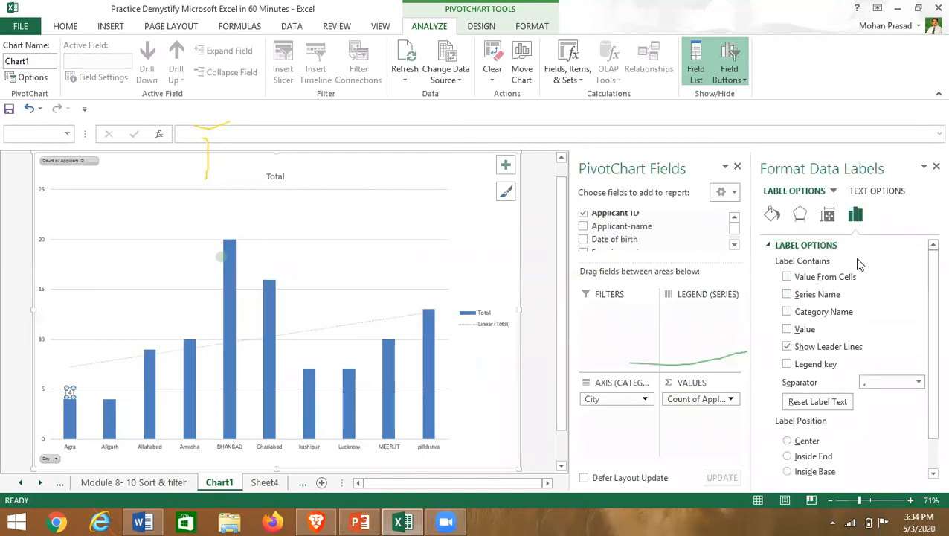
pyautogui.click(788, 295)
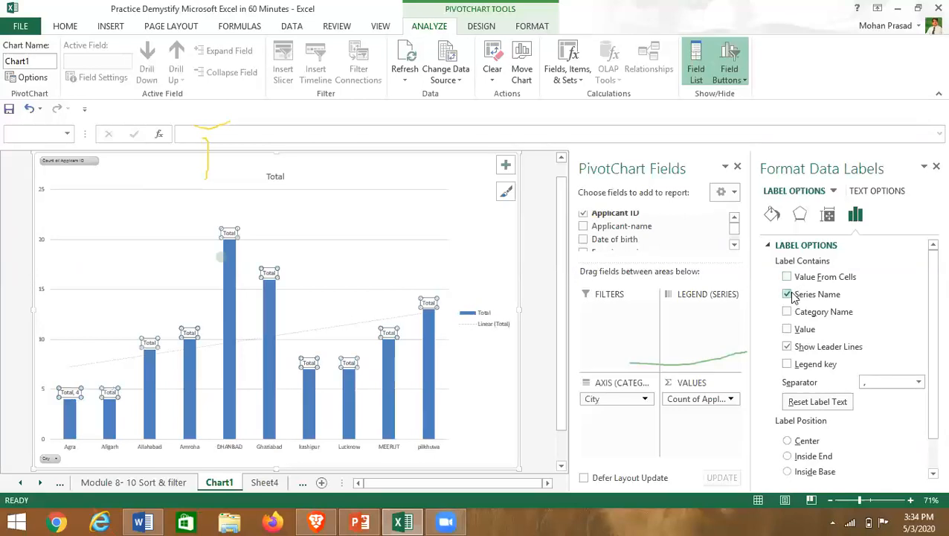
pyautogui.click(788, 295)
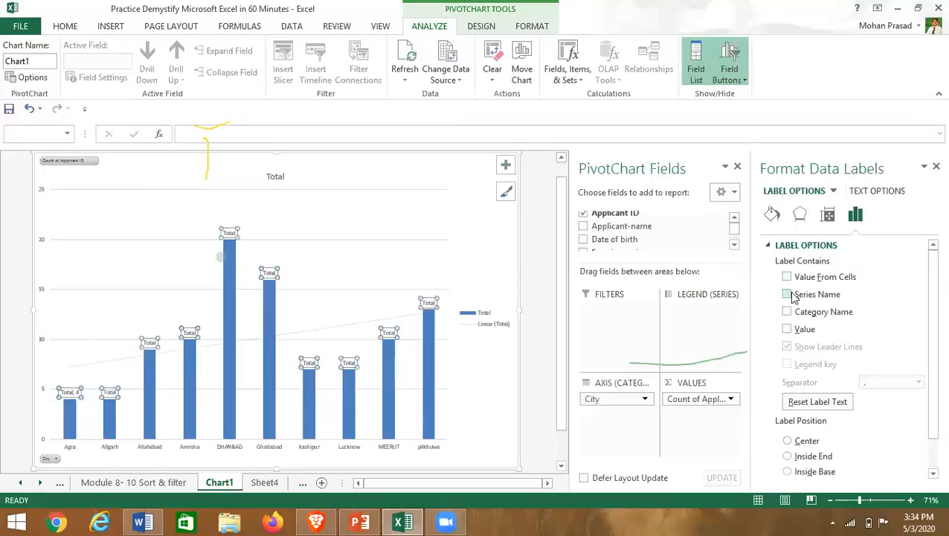
pyautogui.click(788, 330)
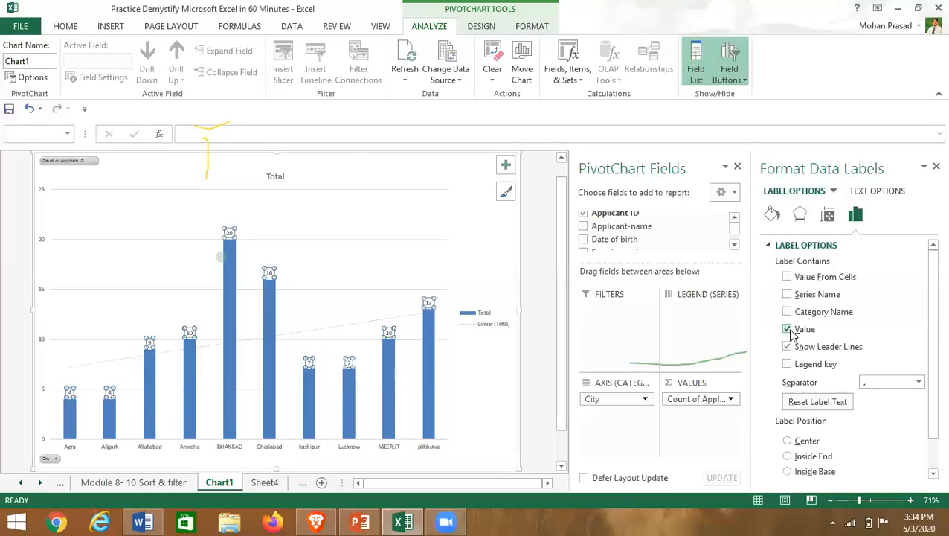
pyautogui.click(82, 367)
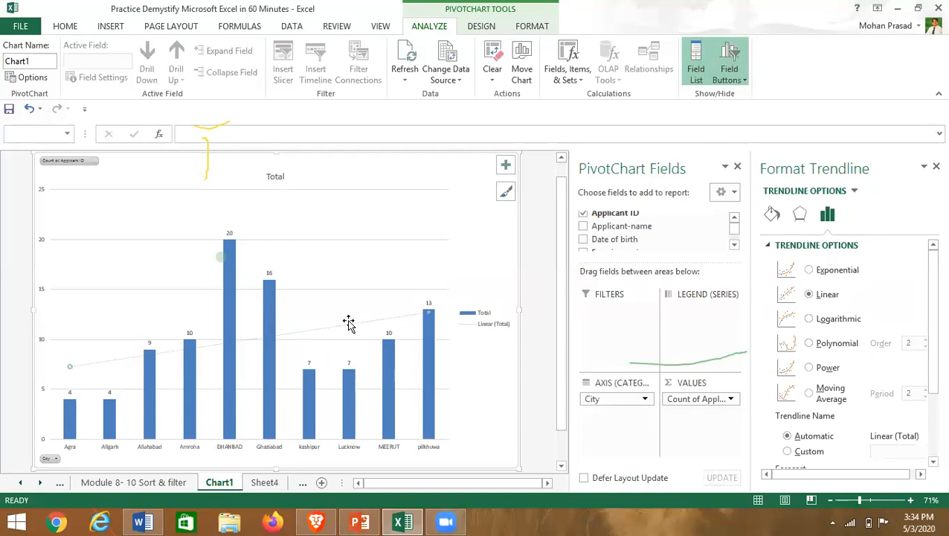
pyautogui.click(932, 168)
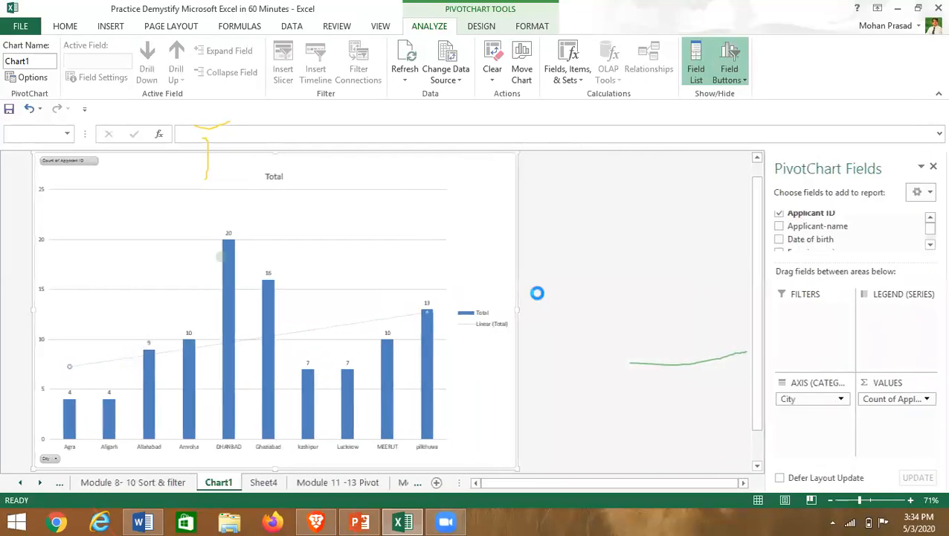
# - Reopen the data label settings and untick Value to hide the counts
pyautogui.click(170, 417)
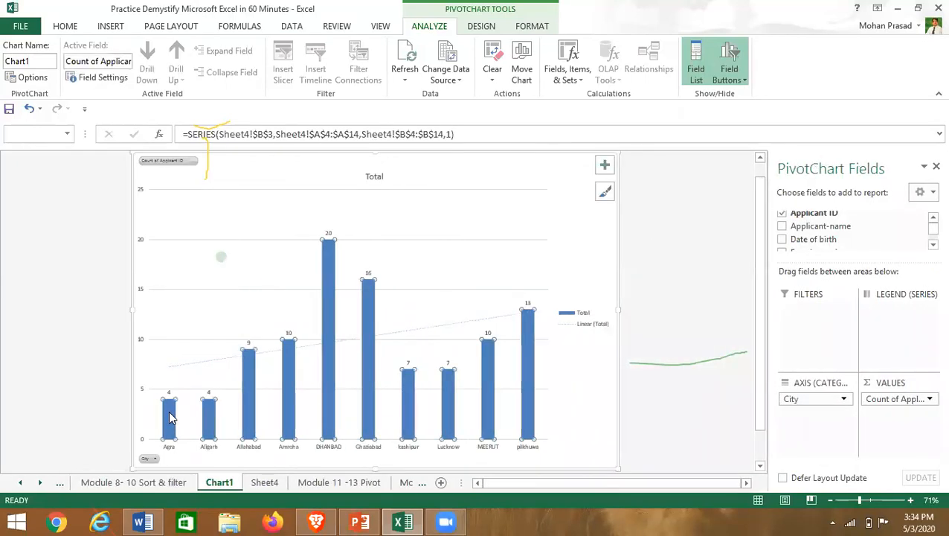
pyautogui.rightClick(313, 304)
pyautogui.click(247, 363)
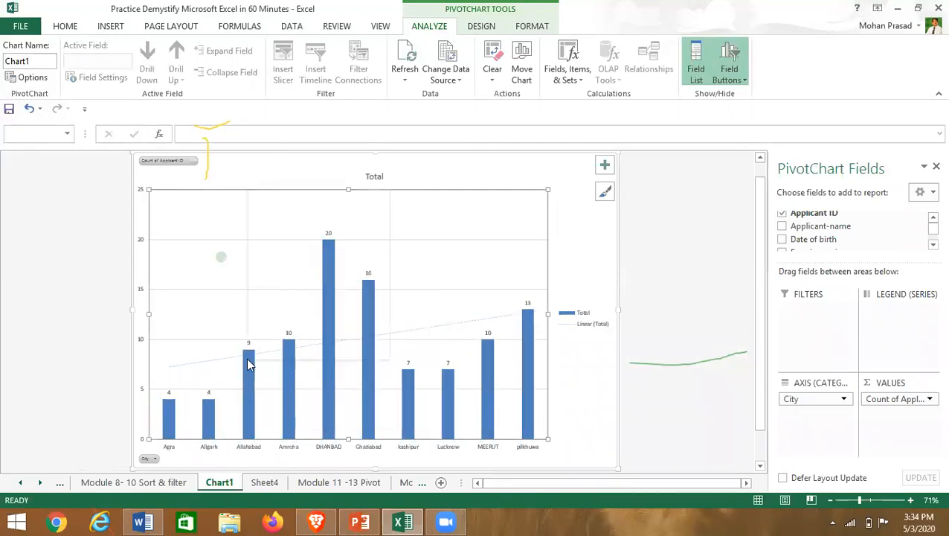
pyautogui.rightClick(249, 363)
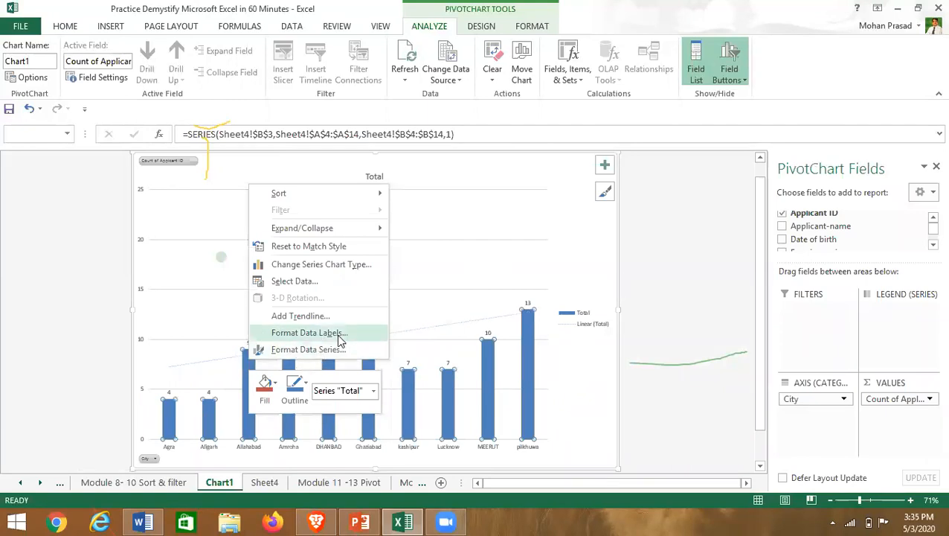
pyautogui.click(308, 333)
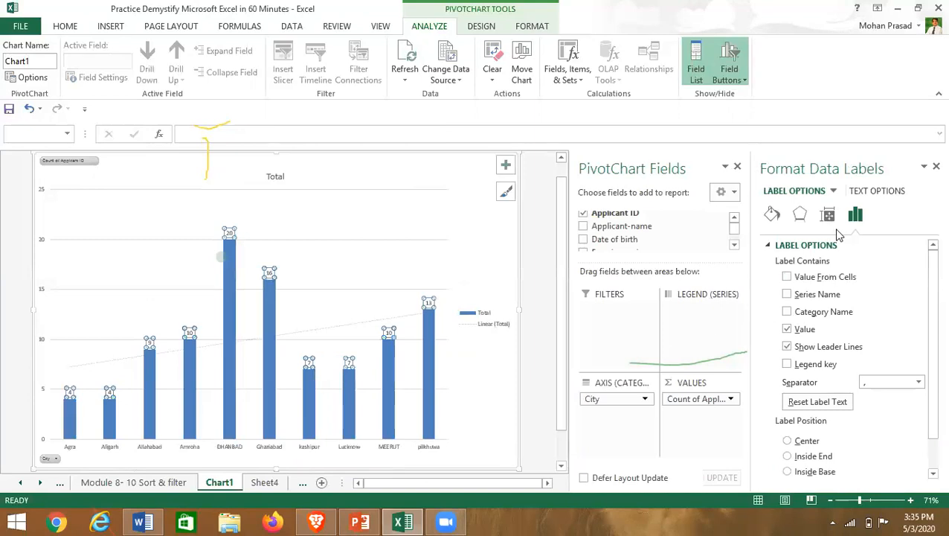
pyautogui.click(788, 330)
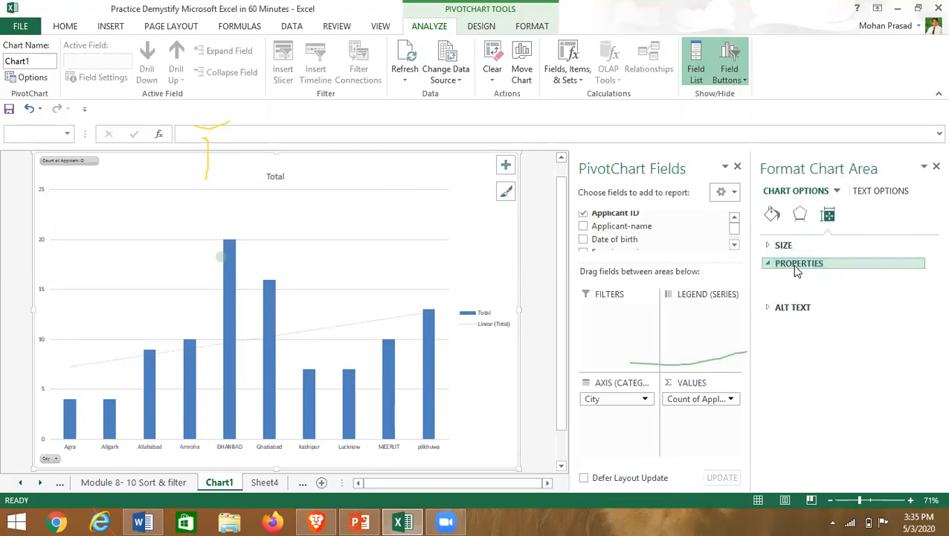
# - Undo to restore the count labels and close the formatting pane
pyautogui.click(797, 267)
pyautogui.click(352, 359)
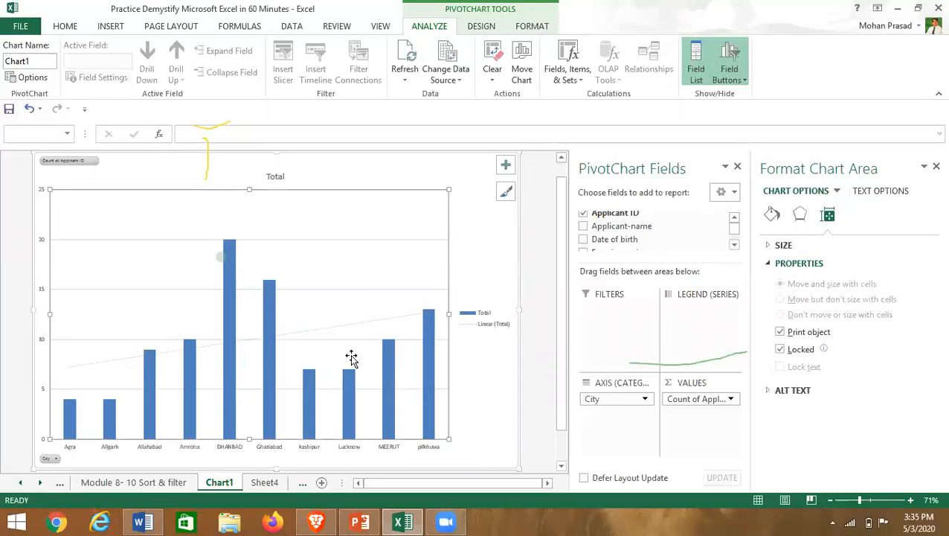
pyautogui.hotkey('ctrl', 'z')
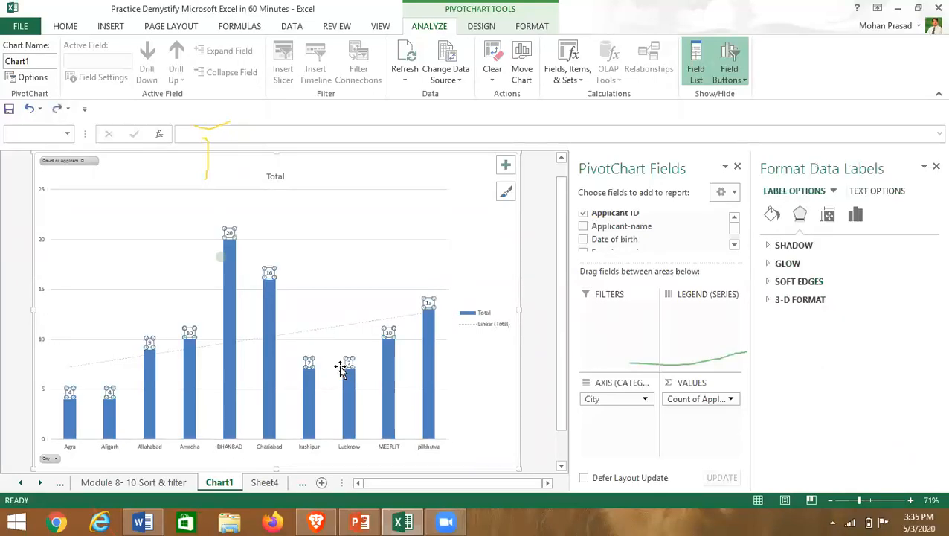
pyautogui.click(330, 303)
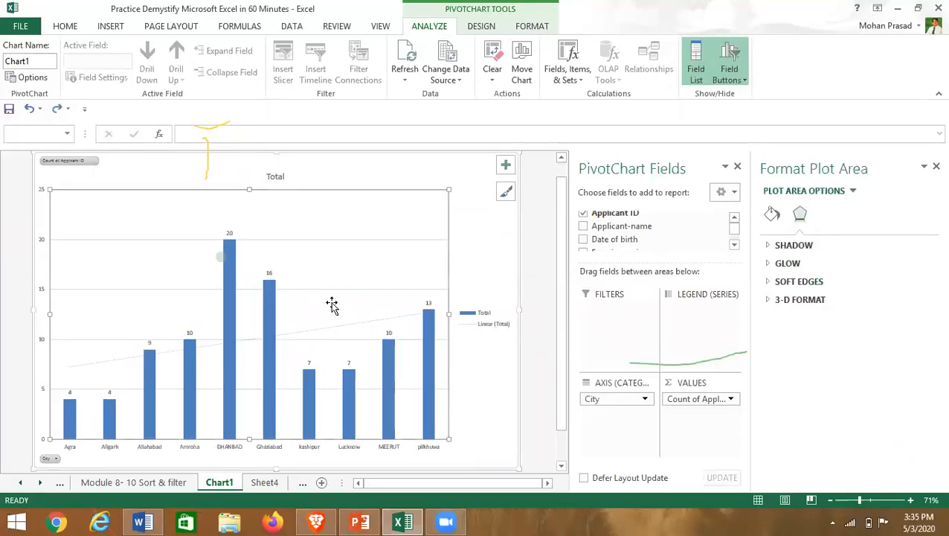
pyautogui.click(932, 168)
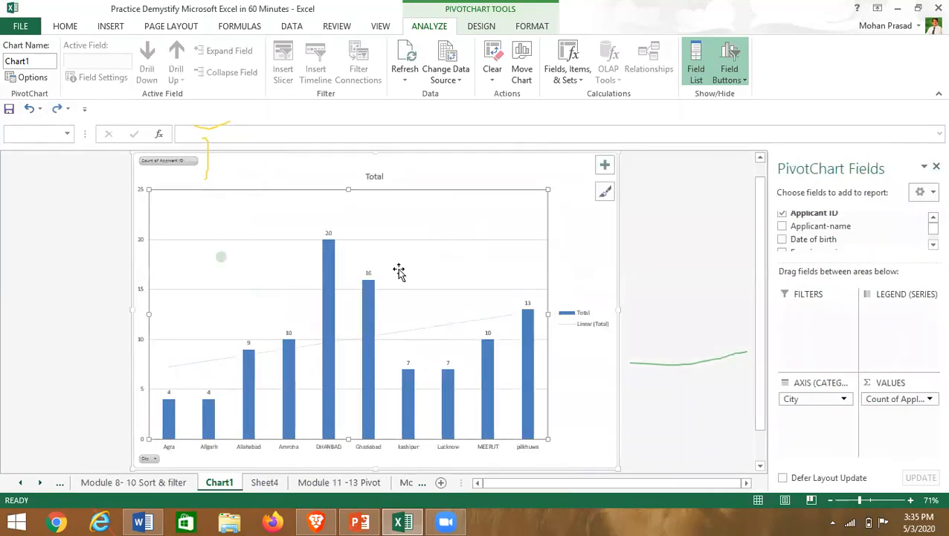
pyautogui.rightClick(146, 273)
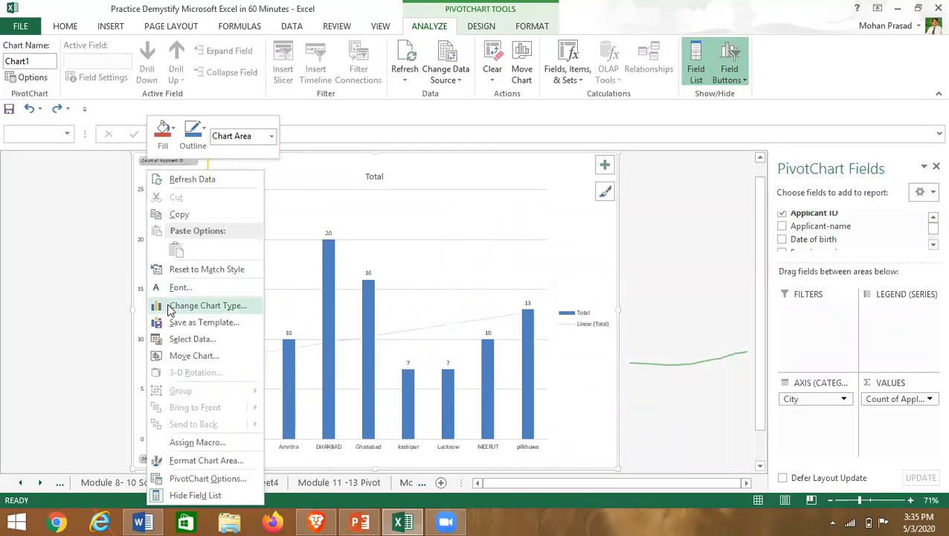
pyautogui.click(328, 240)
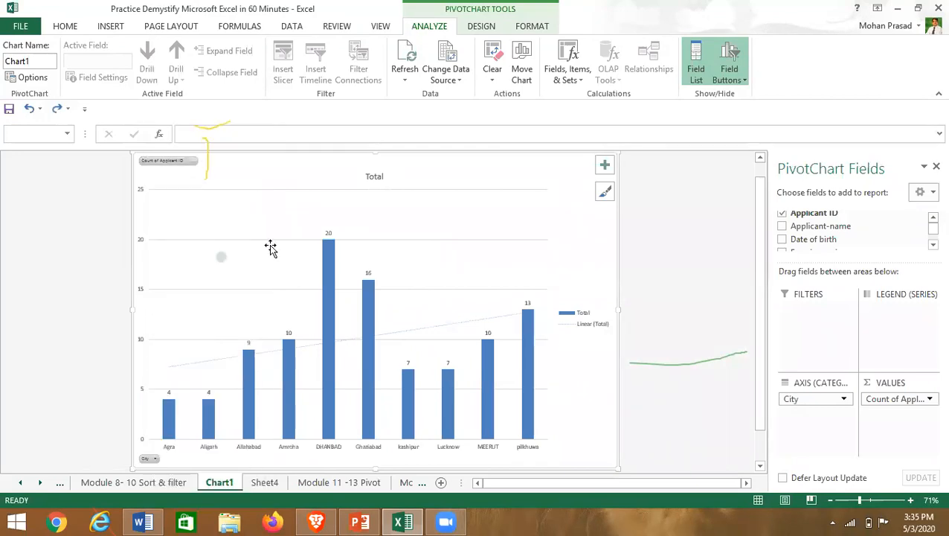
# - Change the city-count PivotChart from a column chart to a pie chart
pyautogui.rightClick(149, 230)
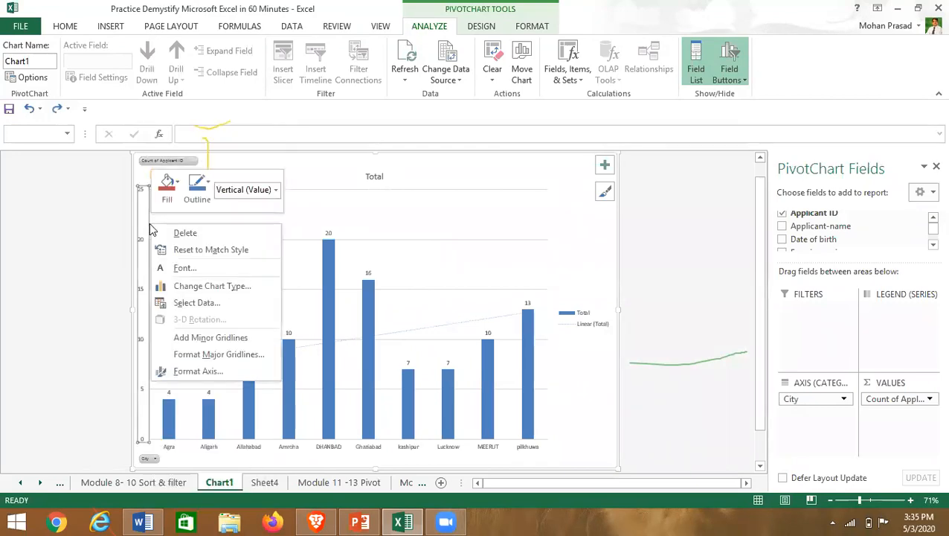
pyautogui.click(195, 287)
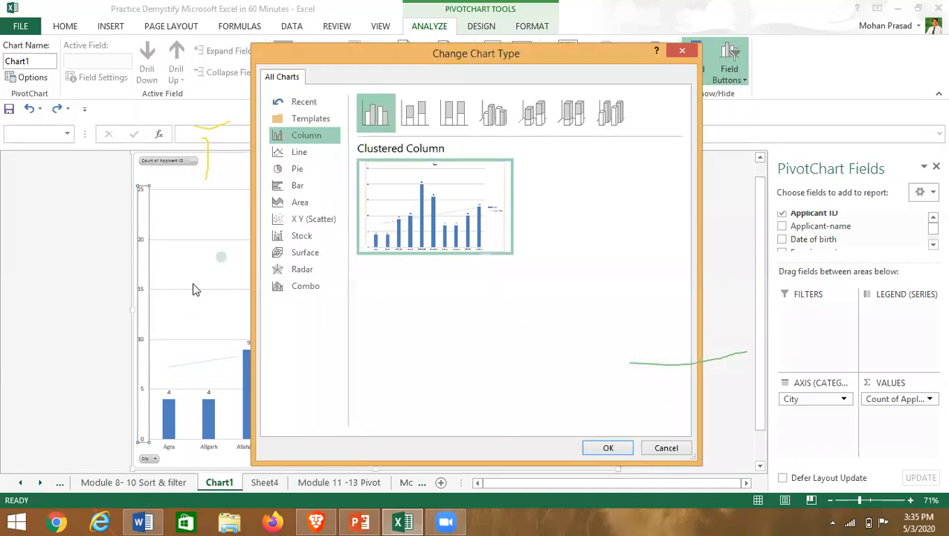
pyautogui.click(306, 171)
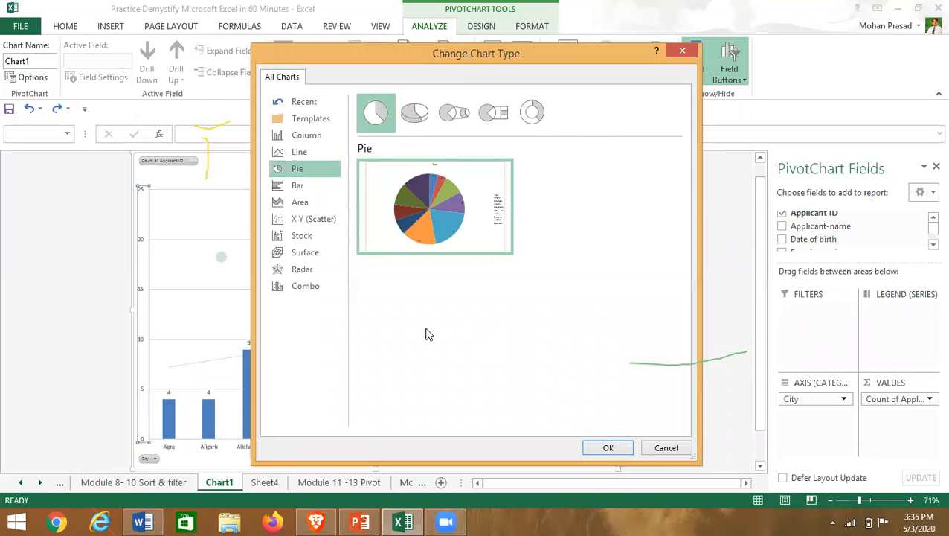
pyautogui.click(609, 448)
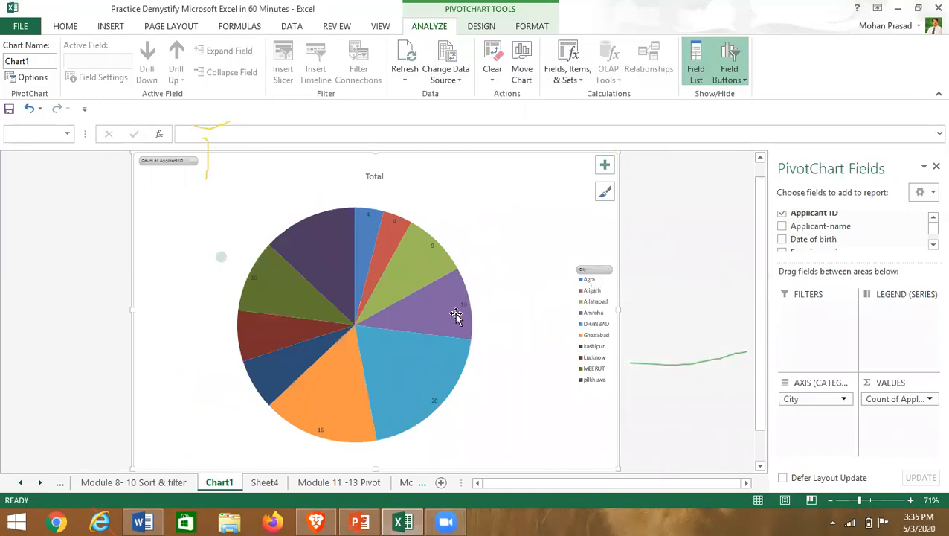
# - Add Category Name to the pie slice labels, giving labels like 'DHANBAD, 20'
pyautogui.moveTo(426, 266)
pyautogui.click(417, 263)
pyautogui.rightClick(418, 264)
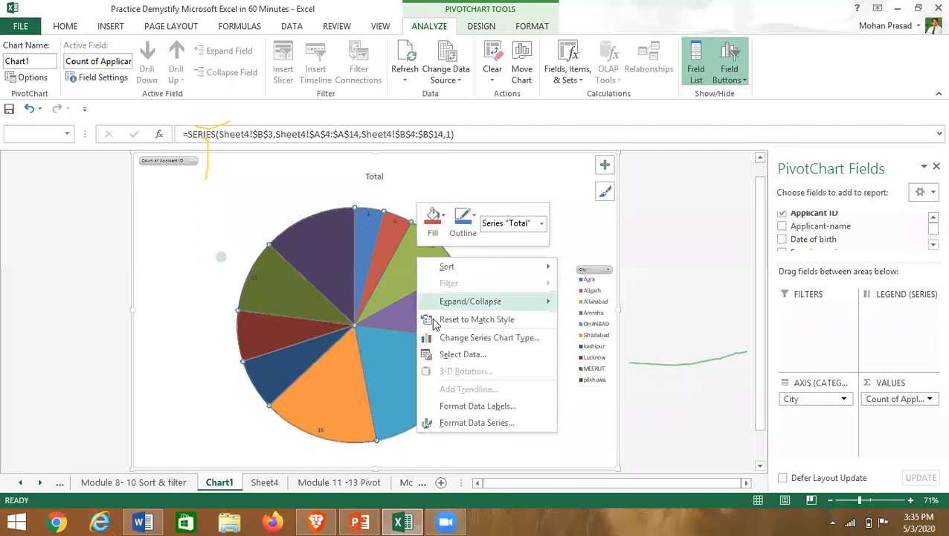
pyautogui.click(478, 424)
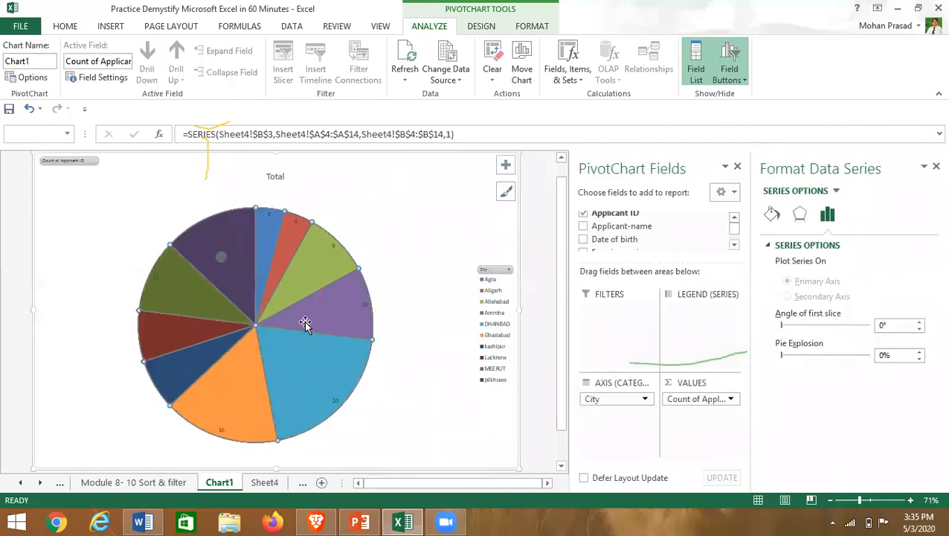
pyautogui.rightClick(304, 320)
pyautogui.click(365, 472)
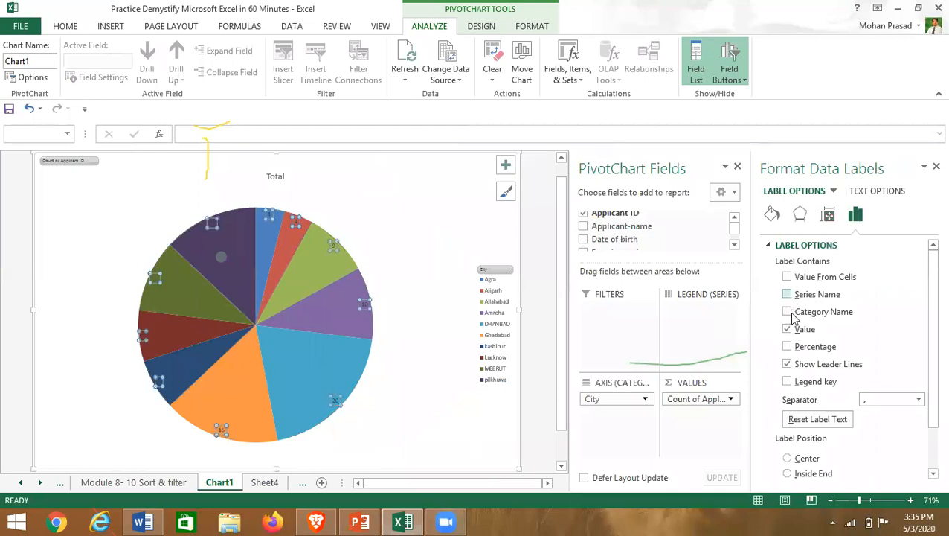
pyautogui.click(787, 311)
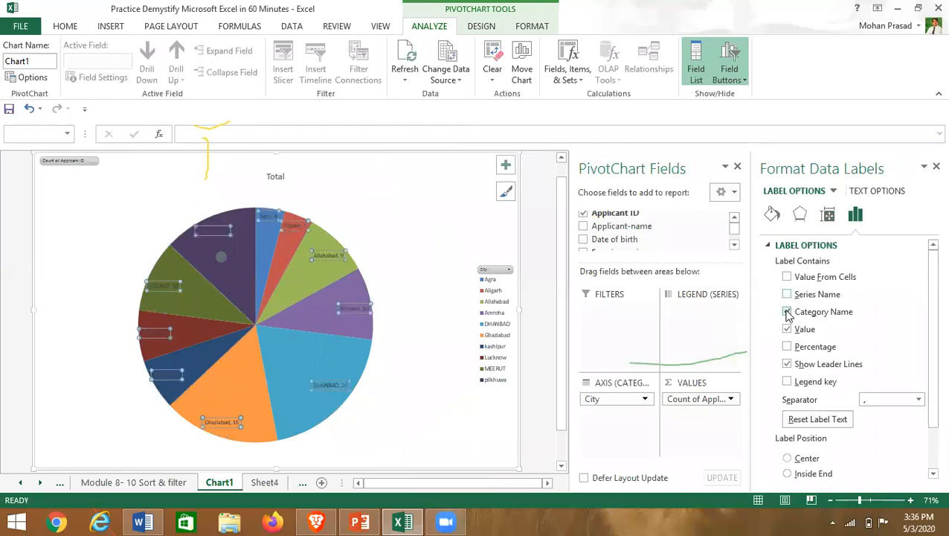
# - Close the Format Chart Area pane and the PivotChart Fields list
pyautogui.click(413, 238)
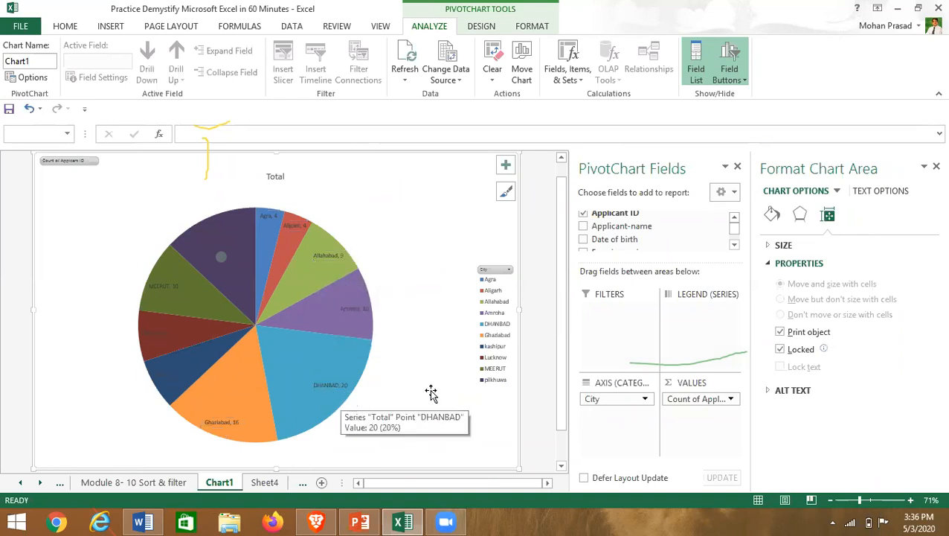
pyautogui.click(936, 167)
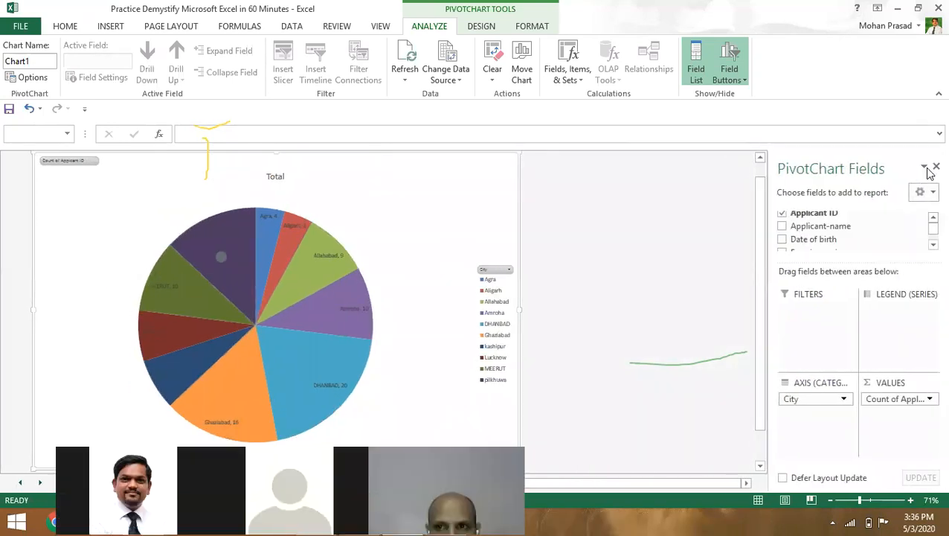
pyautogui.click(934, 168)
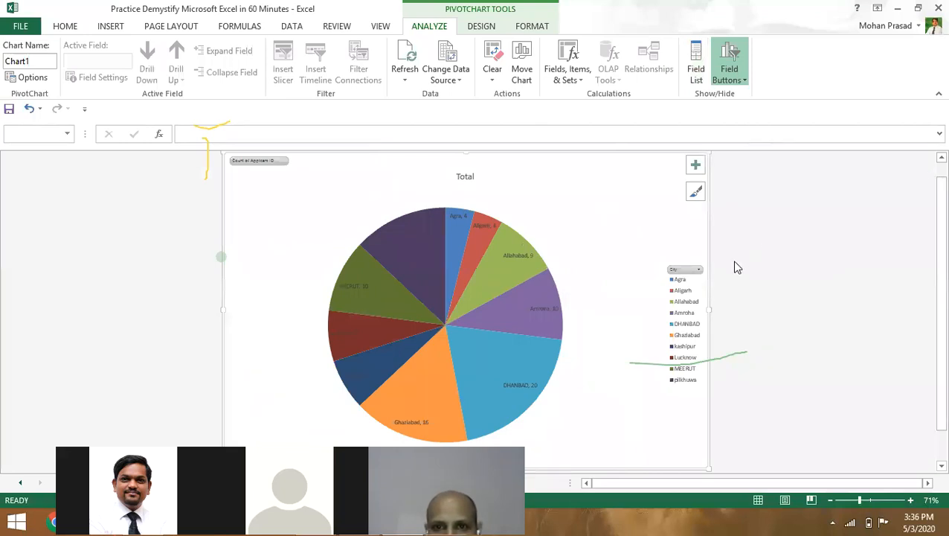
# - Deselect the chart and switch to the Module 14-15 sheet
pyautogui.click(800, 442)
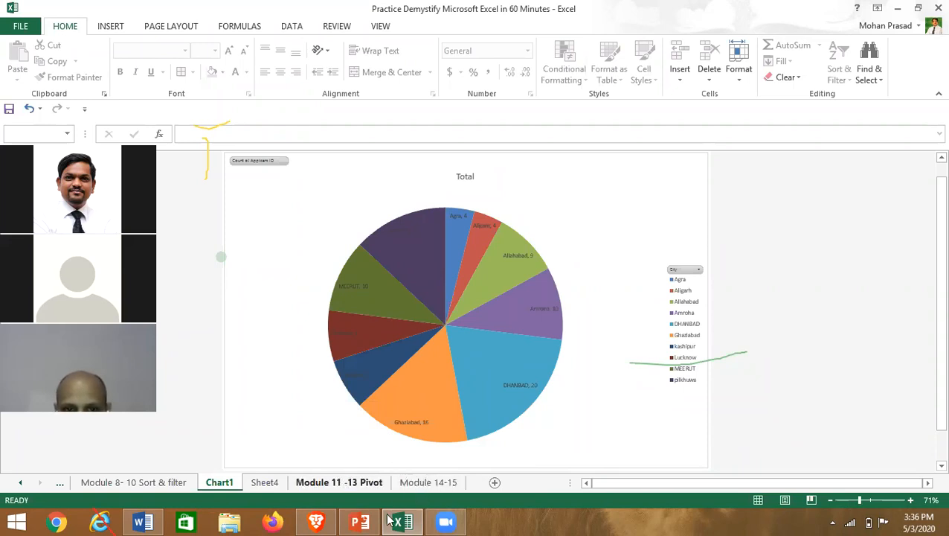
pyautogui.moveTo(389, 519)
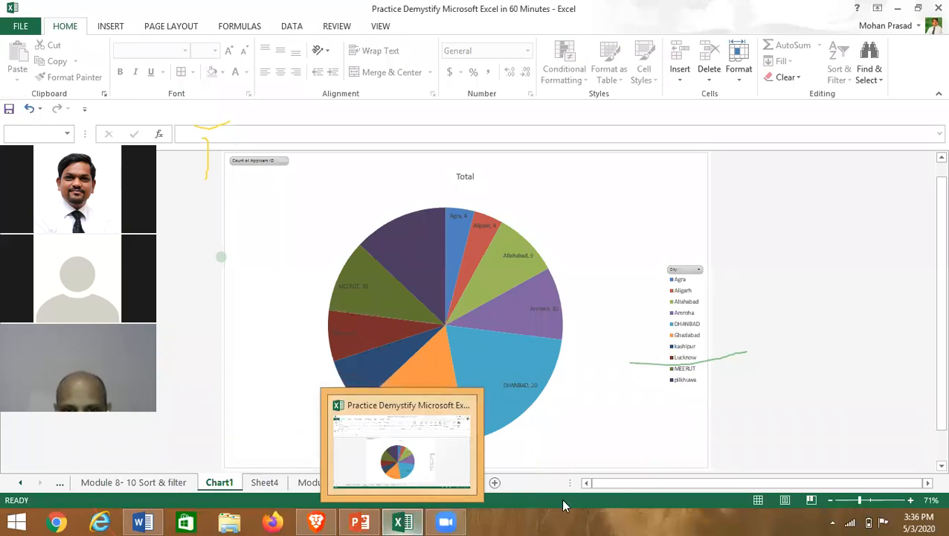
pyautogui.click(402, 519)
pyautogui.click(405, 519)
pyautogui.click(425, 482)
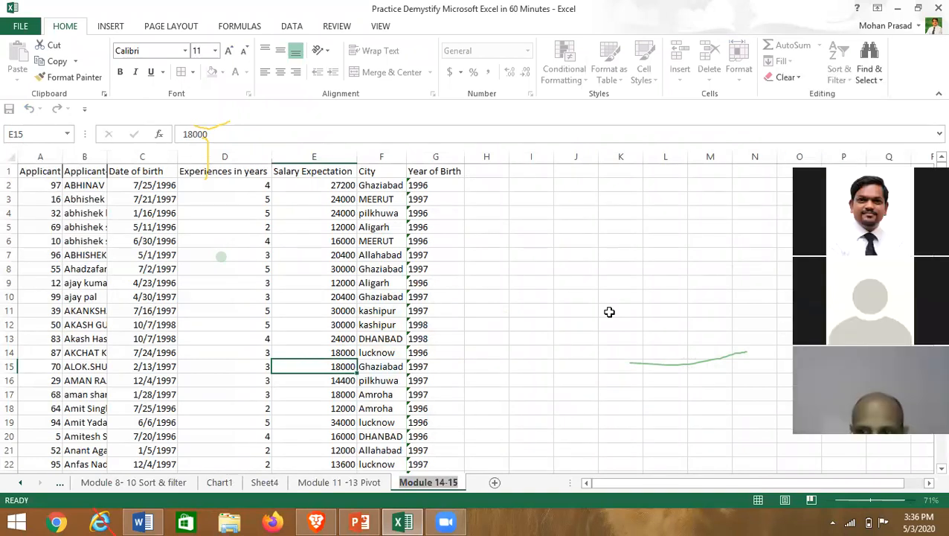
# - Move to the Module 11 -13 Pivot sheet and look through its applicant table
pyautogui.click(609, 312)
pyautogui.hotkey('ctrl', 'a')
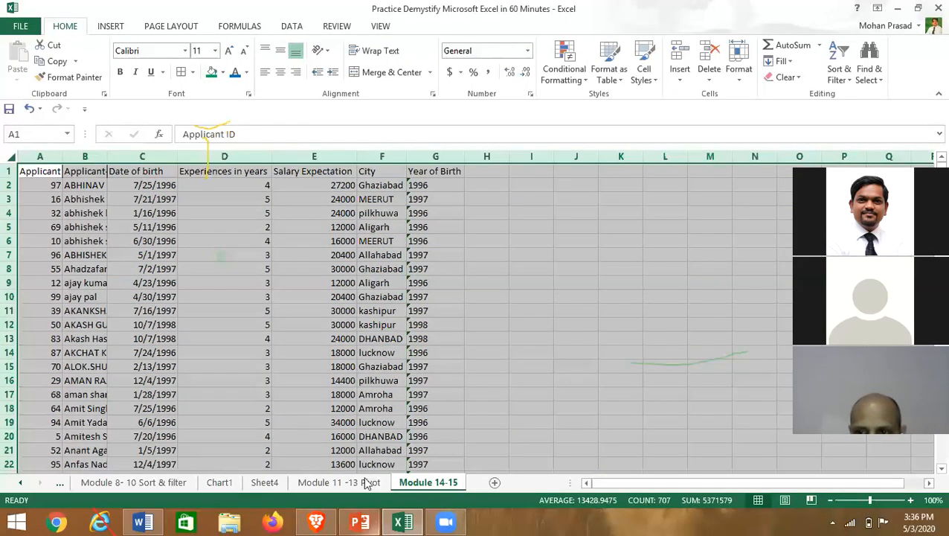
pyautogui.click(334, 471)
pyautogui.click(332, 483)
pyautogui.click(186, 322)
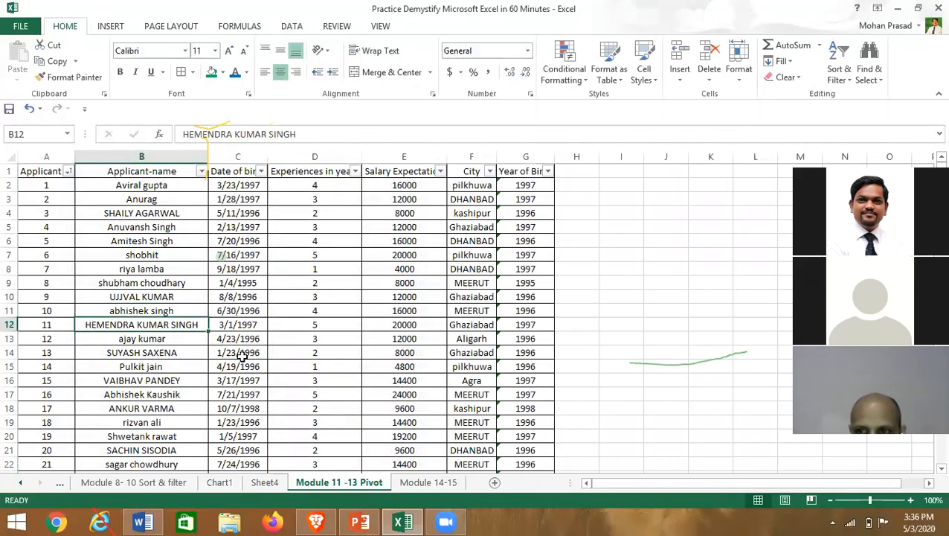
pyautogui.scroll(-5, 215, 349)
pyautogui.scroll(-4, 206, 382)
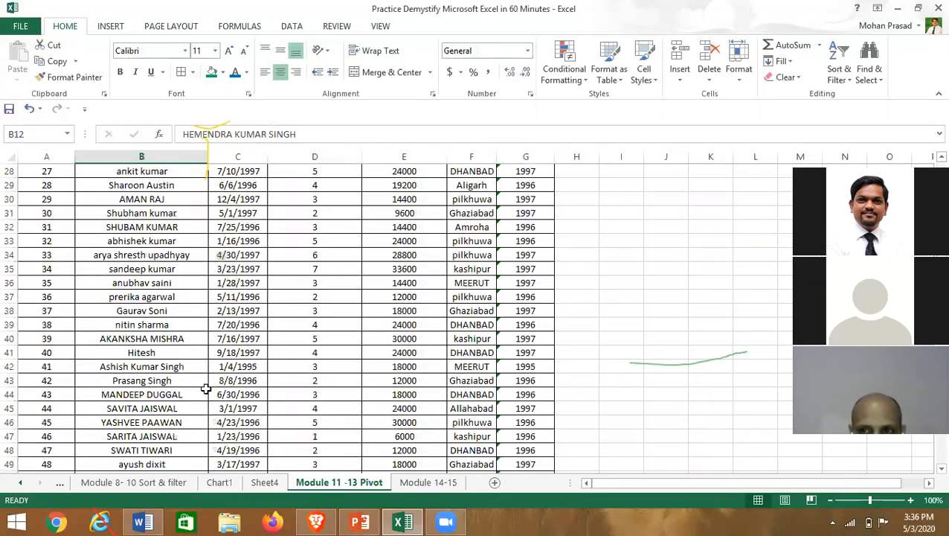
pyautogui.scroll(9, 204, 389)
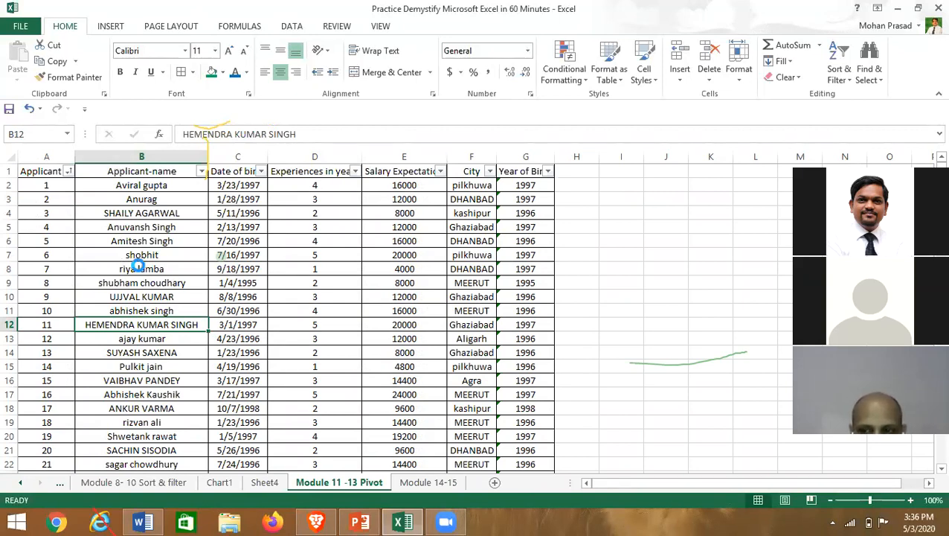
pyautogui.hotkey('ctrl', 'p')
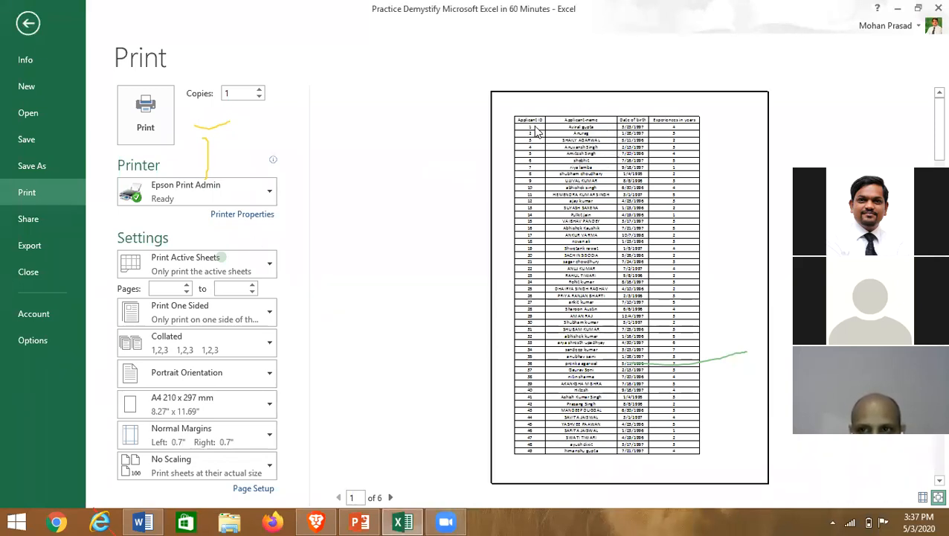
pyautogui.click(390, 497)
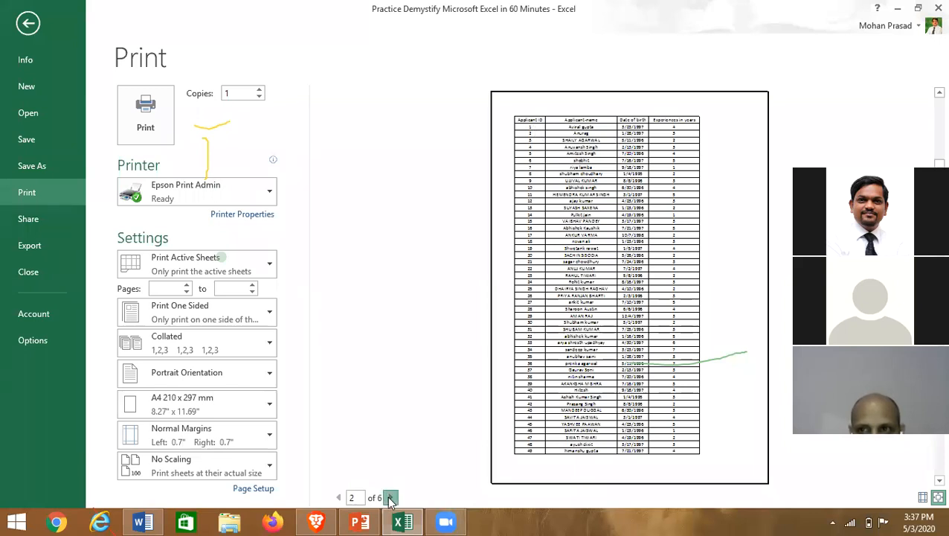
pyautogui.click(390, 497)
pyautogui.click(390, 497)
pyautogui.click(390, 497)
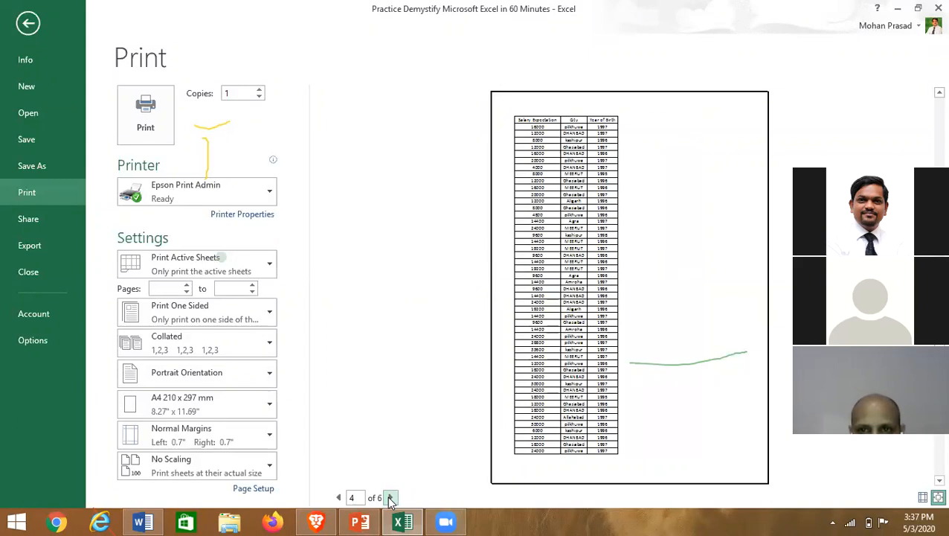
pyautogui.click(339, 497)
pyautogui.click(338, 497)
pyautogui.click(339, 498)
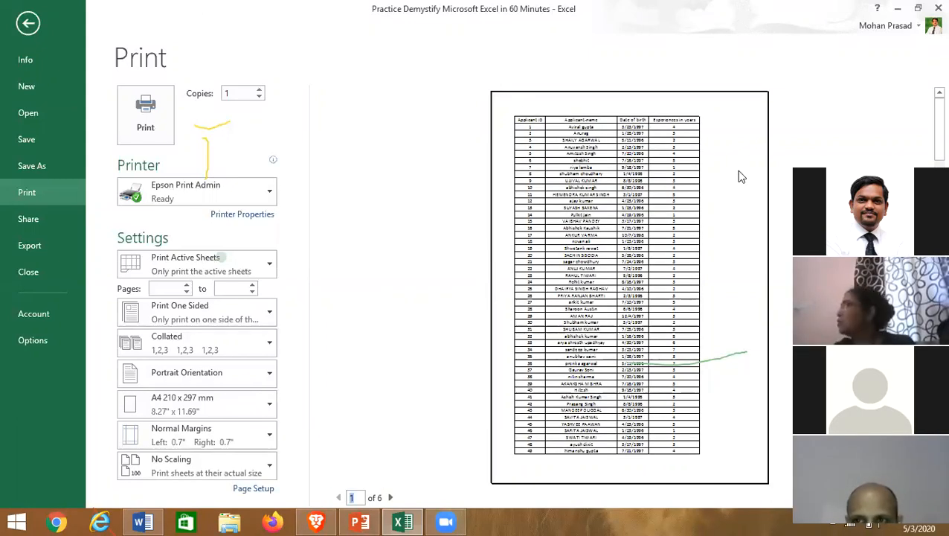
pyautogui.click(27, 23)
pyautogui.click(322, 325)
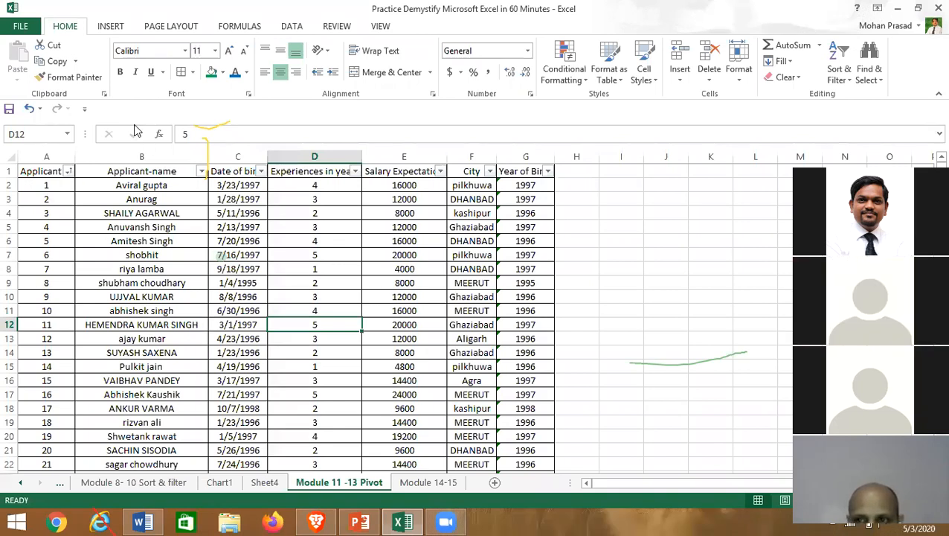
# - Show the Module 11 -13 Pivot sheet in Page Break Preview and scroll through its pages
pyautogui.click(379, 27)
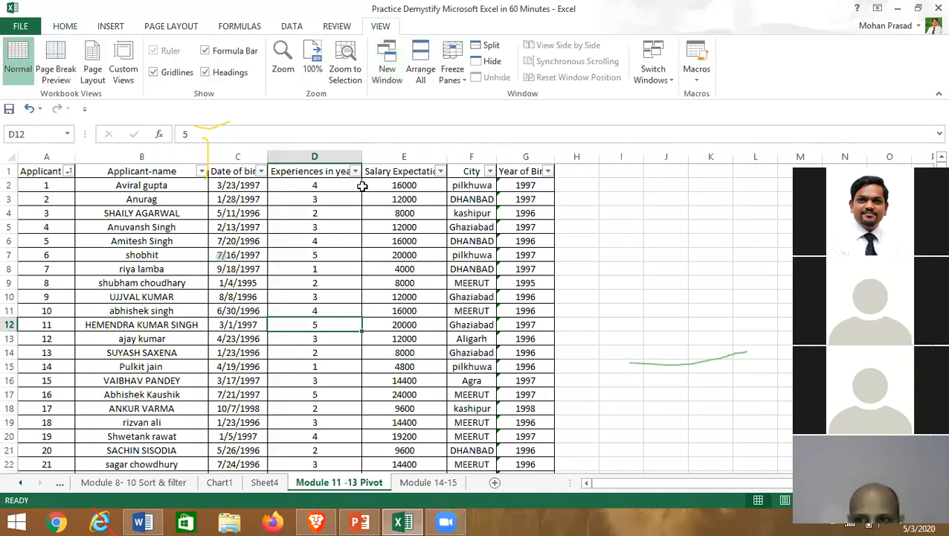
pyautogui.click(66, 81)
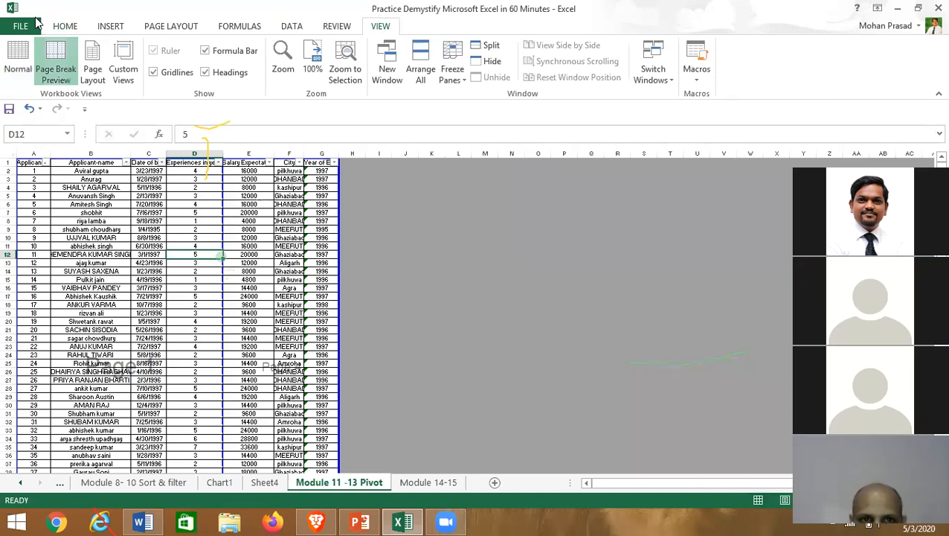
pyautogui.scroll(-2, 302, 326)
pyautogui.scroll(-20, 304, 328)
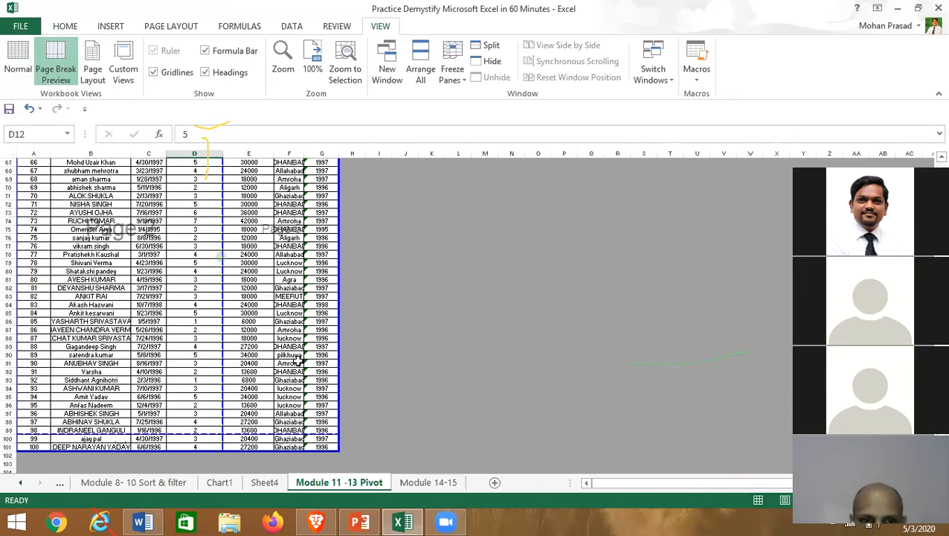
pyautogui.scroll(20, 269, 373)
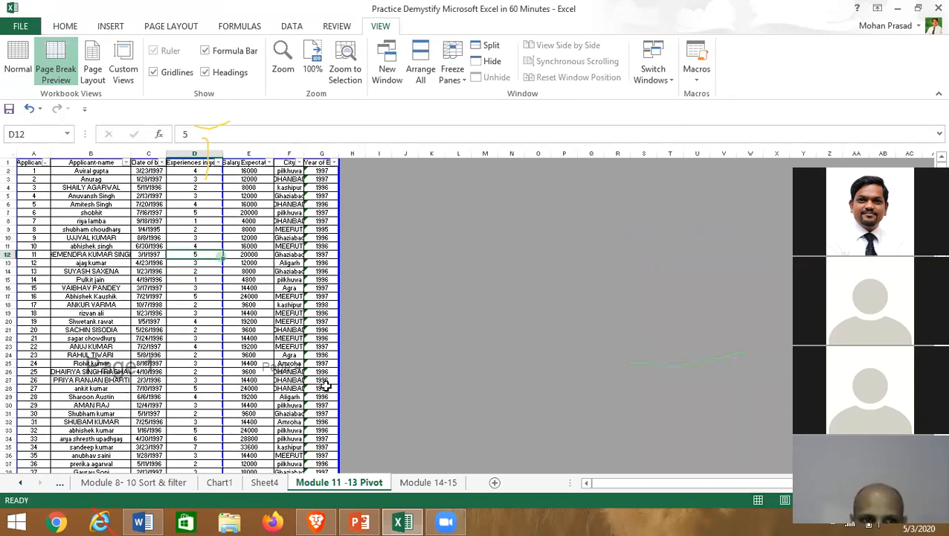
pyautogui.scroll(-17, 97, 451)
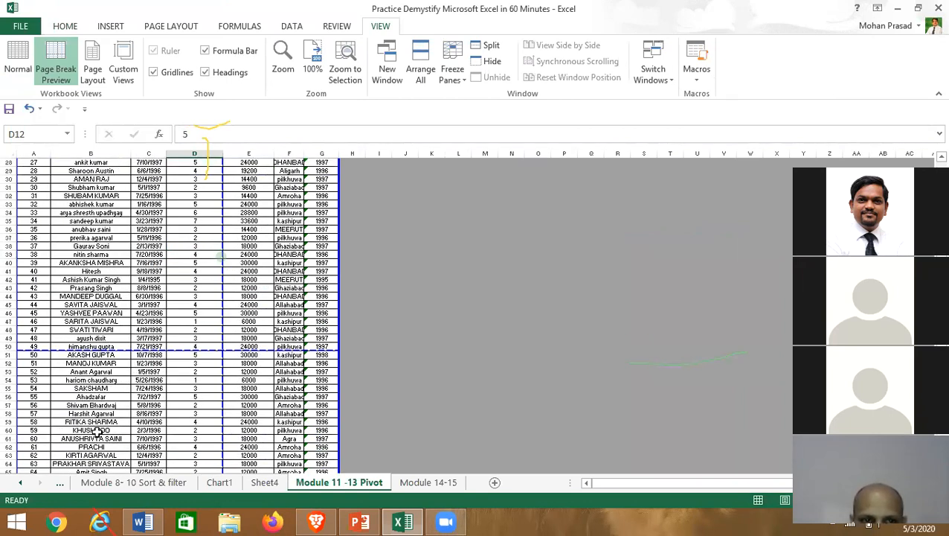
pyautogui.scroll(-10, 142, 394)
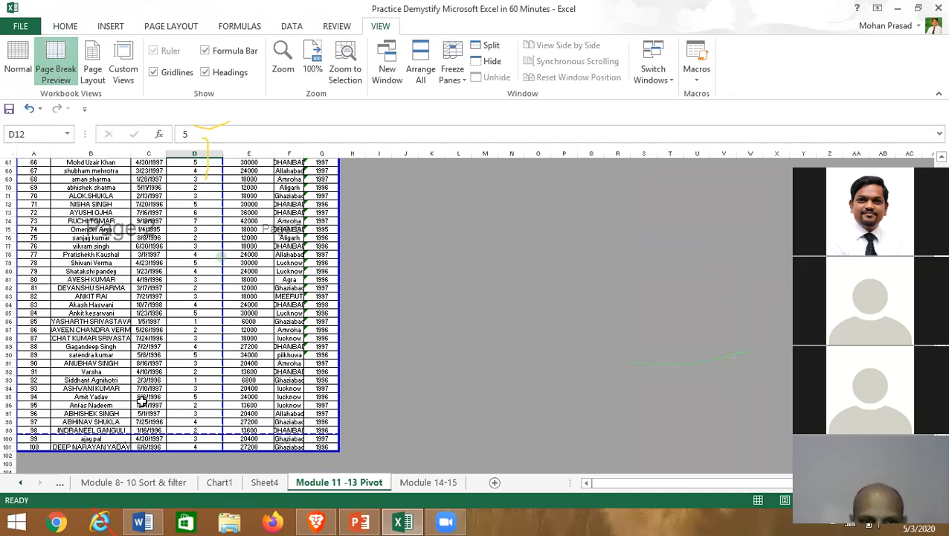
pyautogui.scroll(20, 302, 218)
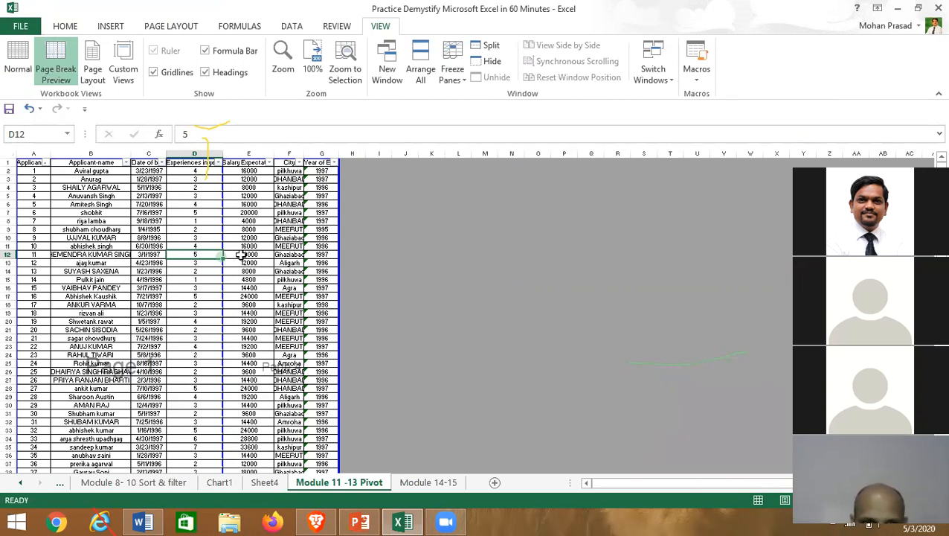
pyautogui.click(10, 152)
pyautogui.doubleClick(50, 151)
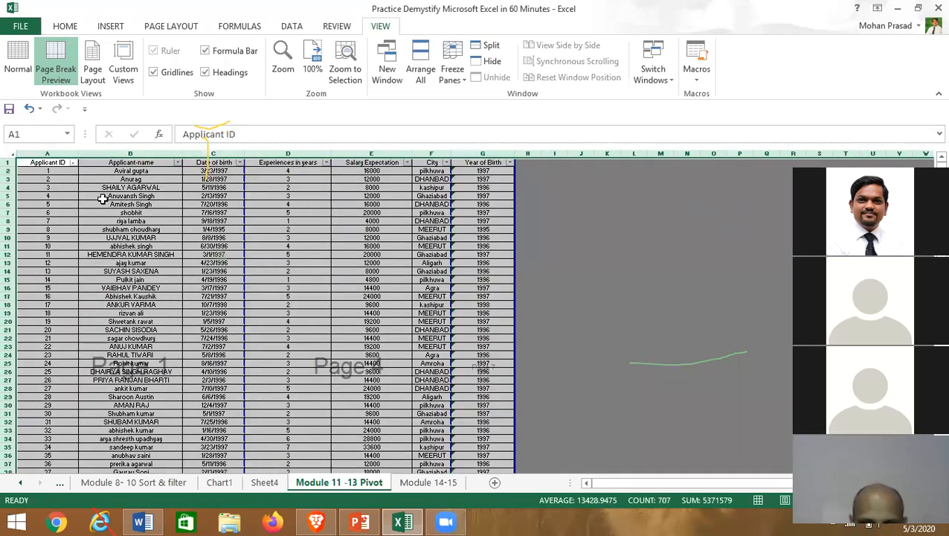
pyautogui.click(506, 238)
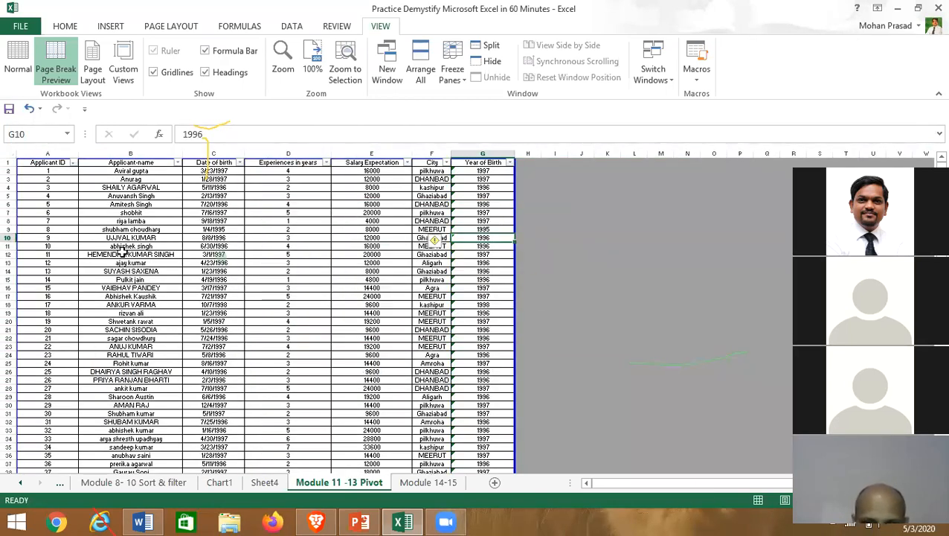
pyautogui.moveTo(513, 223); pyautogui.dragTo(332, 276)
pyautogui.moveTo(327, 239); pyautogui.dragTo(515, 246)
pyautogui.scroll(-4, 306, 262)
pyautogui.scroll(-19, 414, 252)
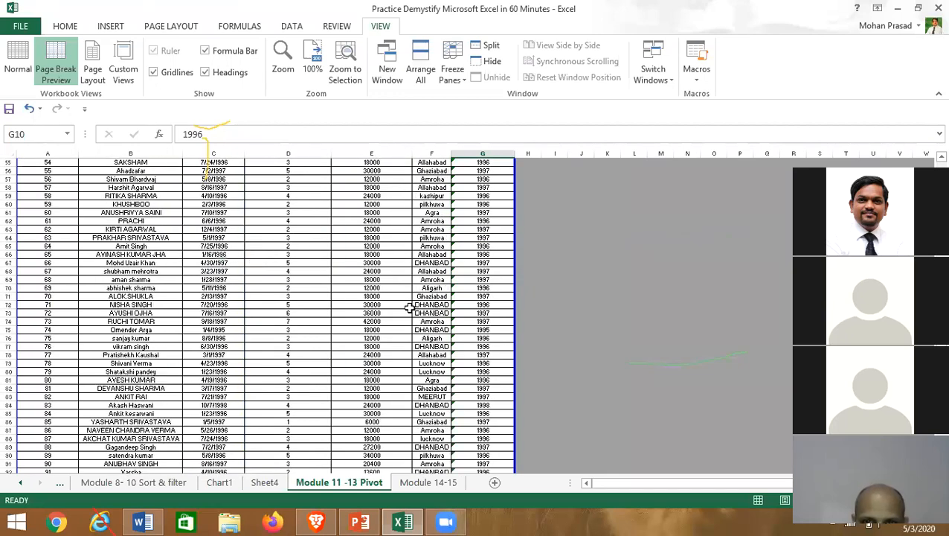
pyautogui.scroll(1, 306, 381)
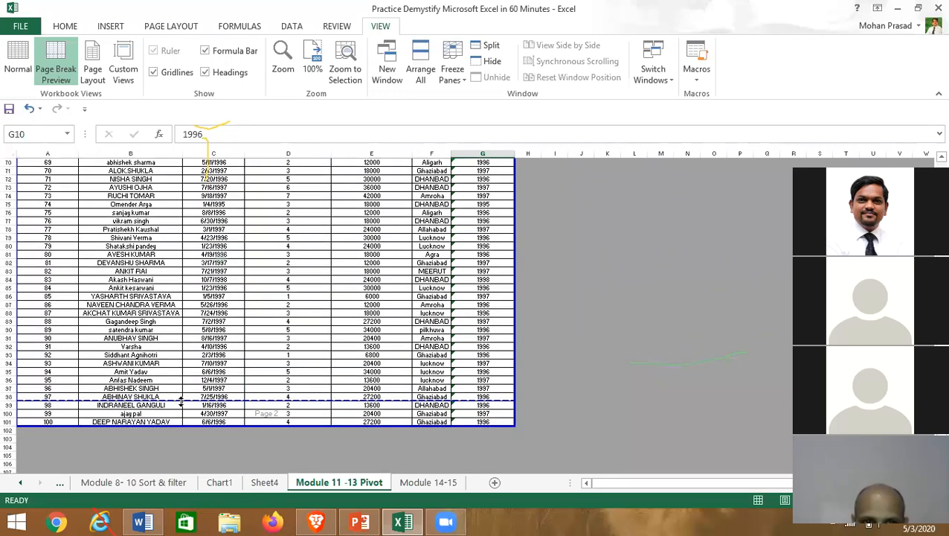
pyautogui.scroll(20, 181, 402)
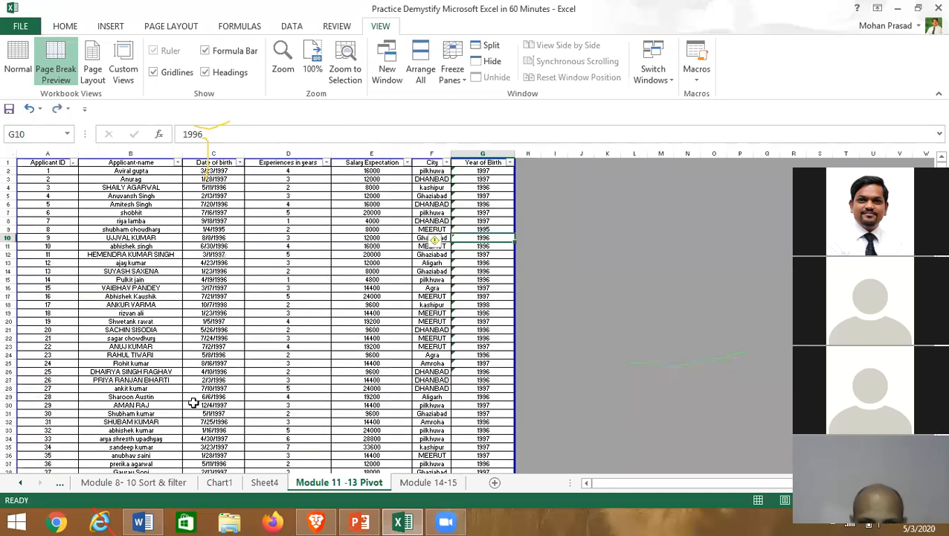
pyautogui.click(348, 332)
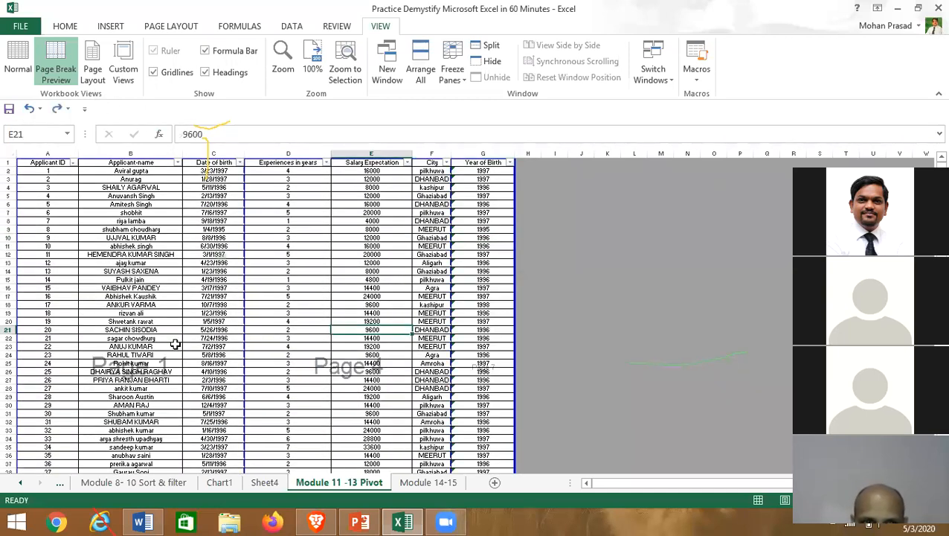
pyautogui.click(94, 256)
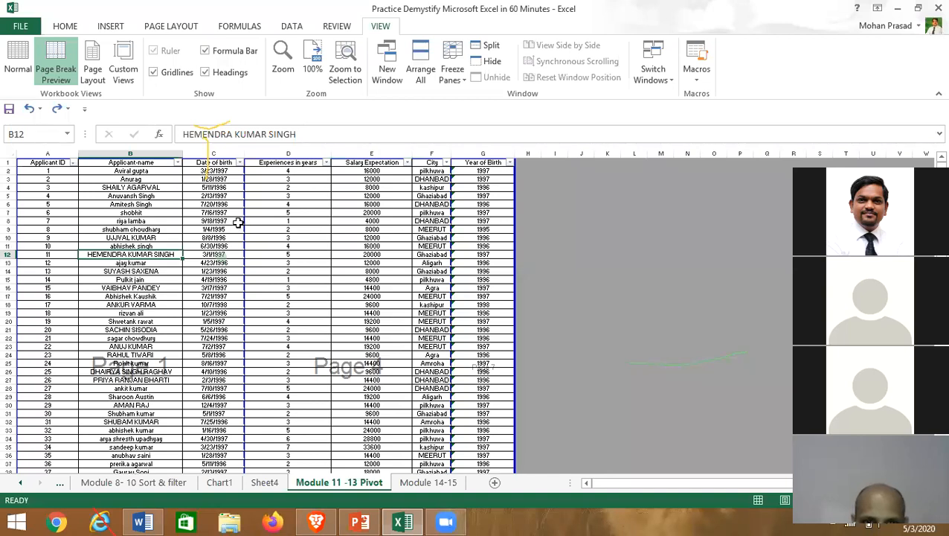
pyautogui.moveTo(253, 231); pyautogui.dragTo(533, 231)
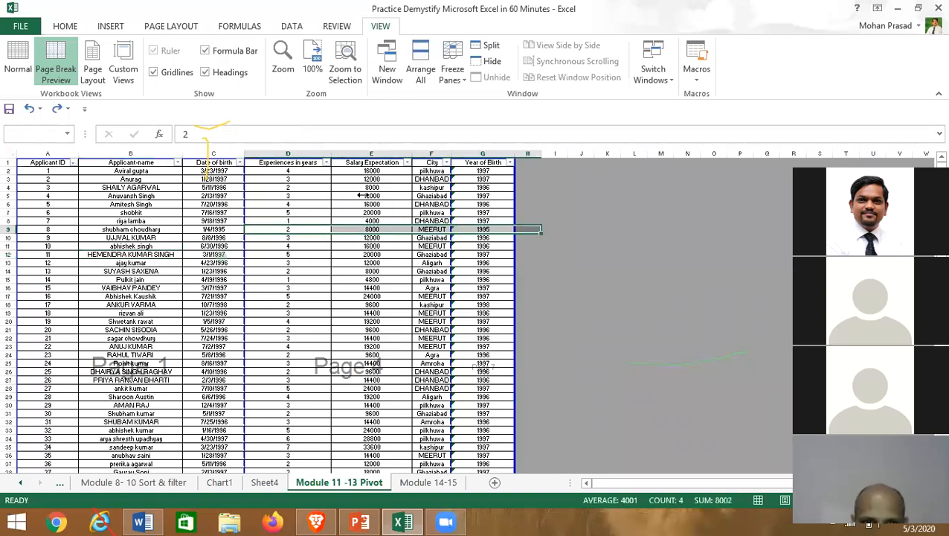
pyautogui.scroll(-20, 216, 305)
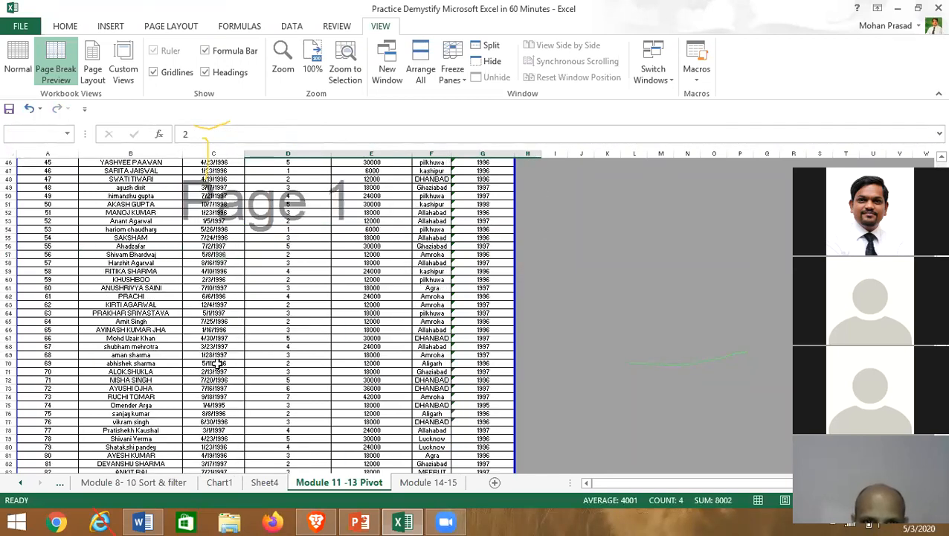
pyautogui.scroll(20, 252, 390)
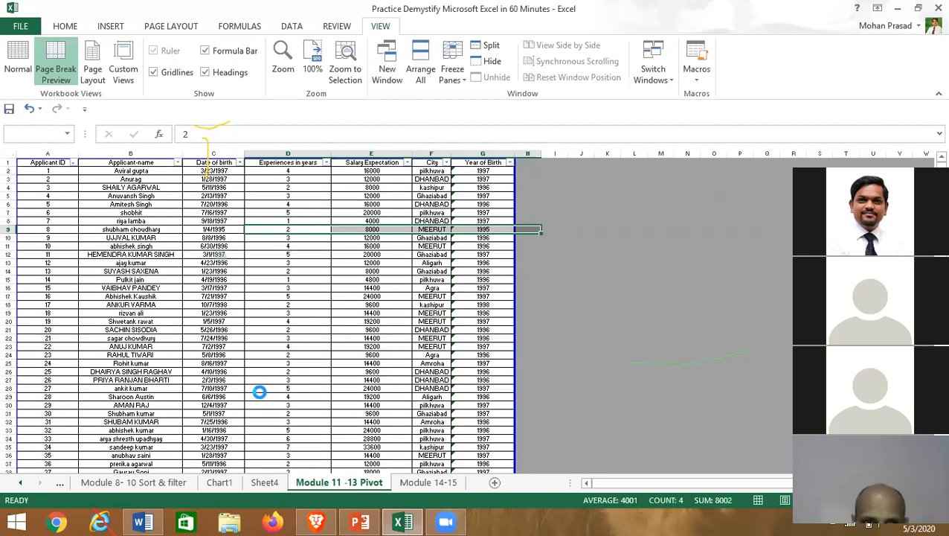
pyautogui.hotkey('ctrl', 'p')
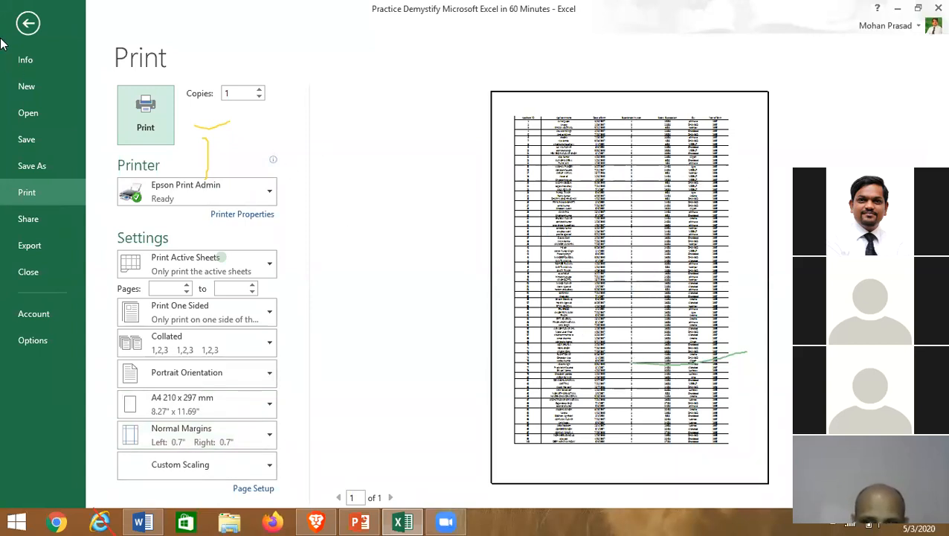
pyautogui.click(28, 23)
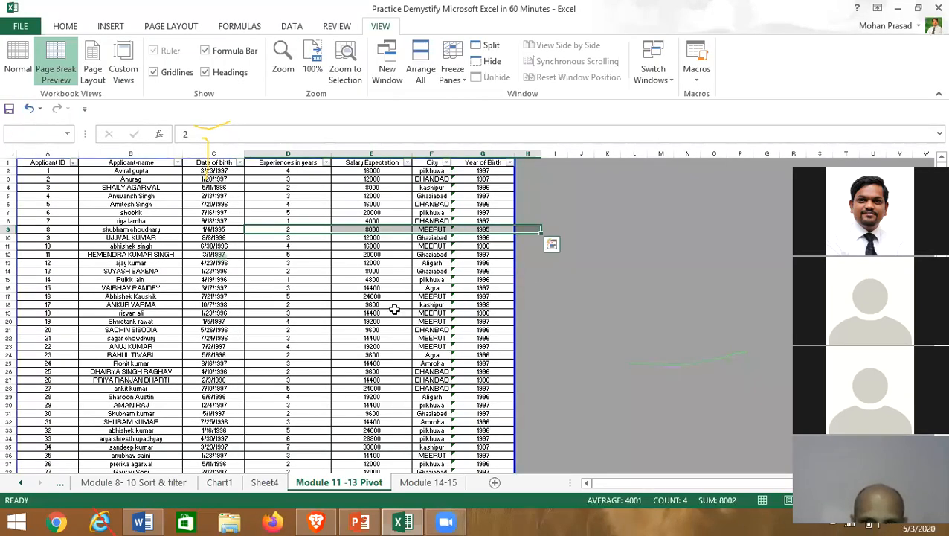
pyautogui.scroll(-9, 246, 347)
pyautogui.scroll(-17, 246, 346)
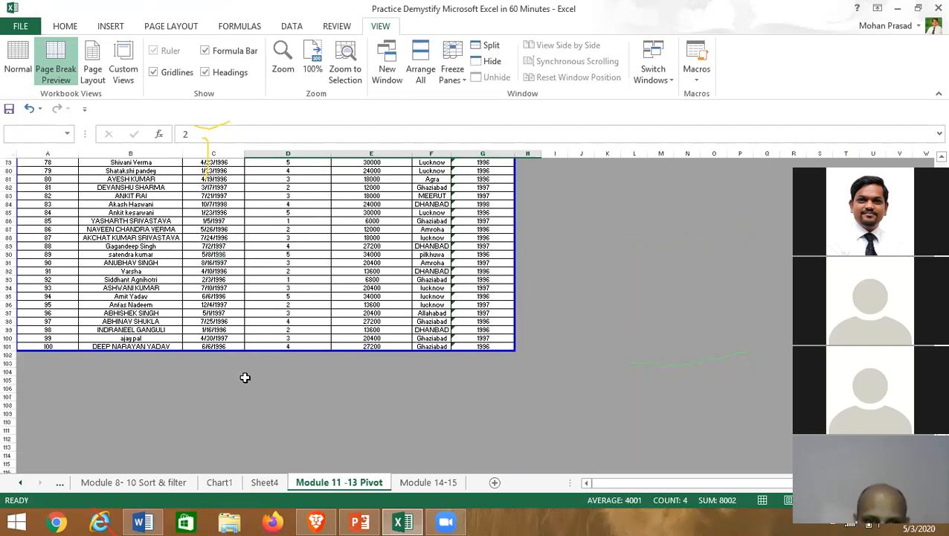
# - Try moving the page break up to below row 58, then undo it
pyautogui.moveTo(231, 223); pyautogui.dragTo(230, 212)
pyautogui.click(230, 188)
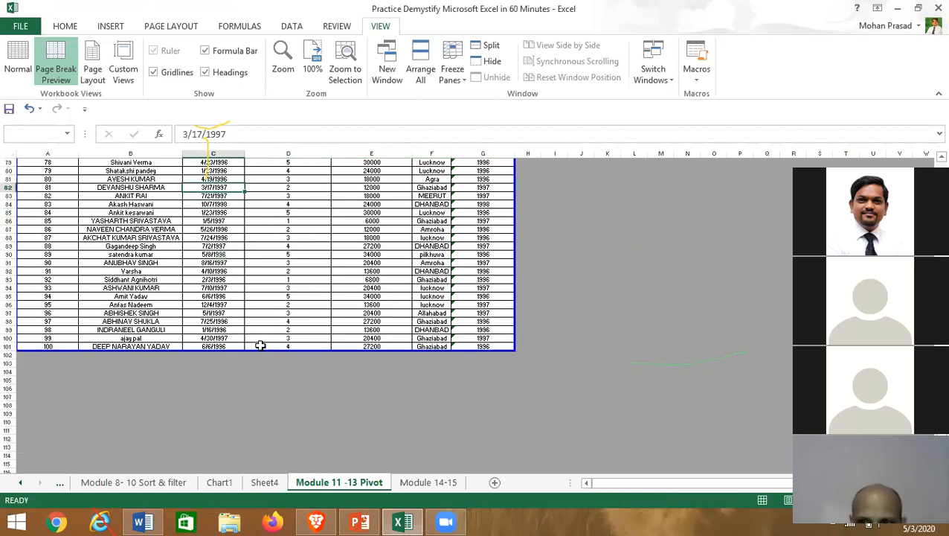
pyautogui.scroll(1, 237, 179)
pyautogui.scroll(4, 233, 143)
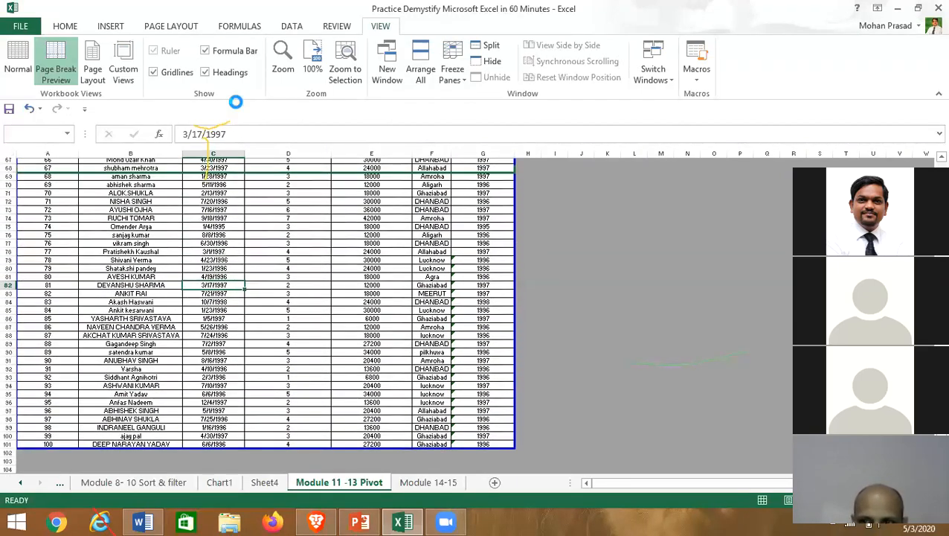
pyautogui.scroll(7, 223, 348)
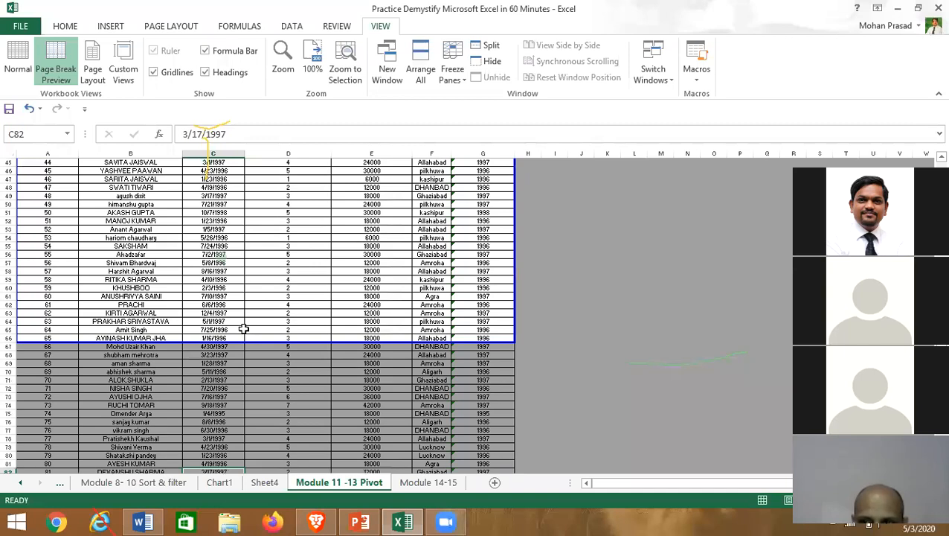
pyautogui.click(247, 213)
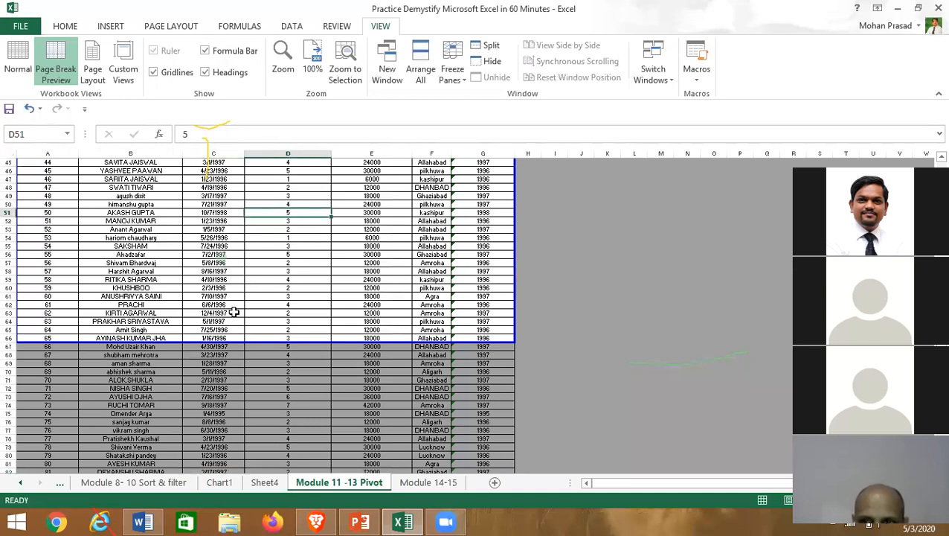
pyautogui.moveTo(257, 341); pyautogui.dragTo(249, 275)
pyautogui.click(242, 222)
pyautogui.hotkey('ctrl', 'z')
pyautogui.hotkey('ctrl', 'z')
pyautogui.hotkey('ctrl', 'z')
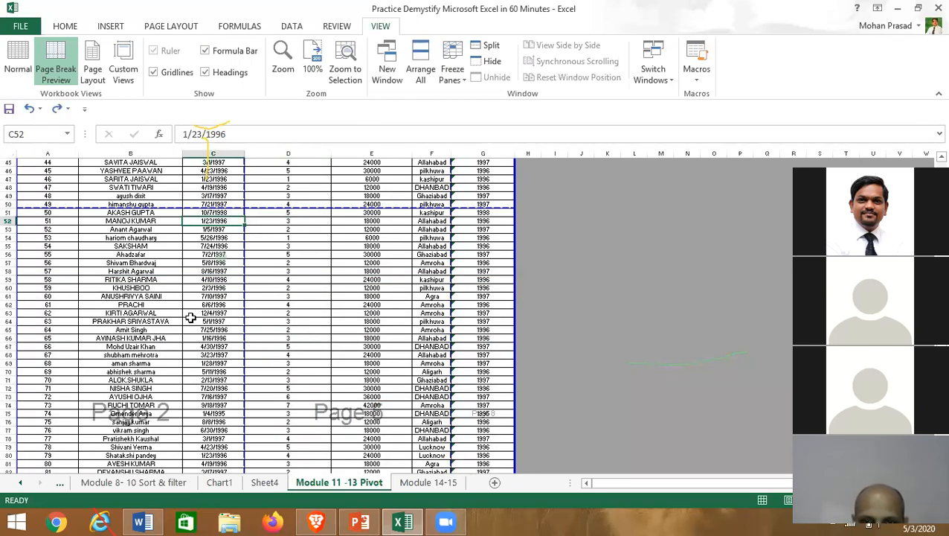
# - Browse the applicant table, selecting experience values in rows 4–9 and 13–14
pyautogui.doubleClick(548, 245)
pyautogui.scroll(-14, 193, 282)
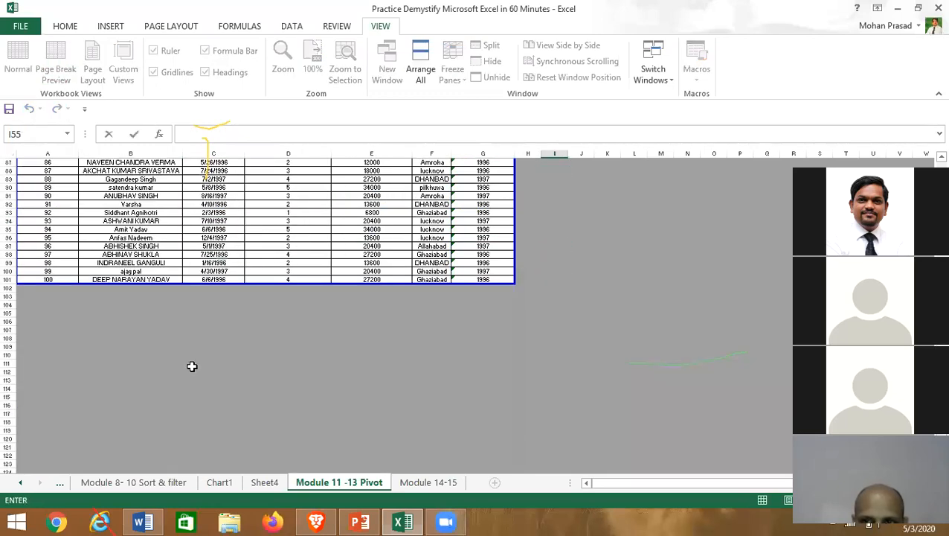
pyautogui.scroll(20, 192, 367)
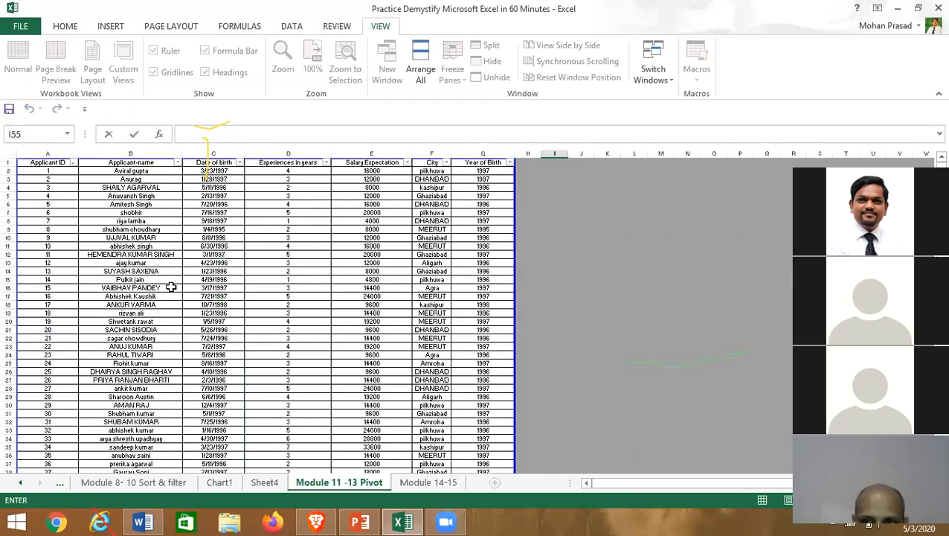
pyautogui.click(171, 288)
pyautogui.scroll(-20, 310, 322)
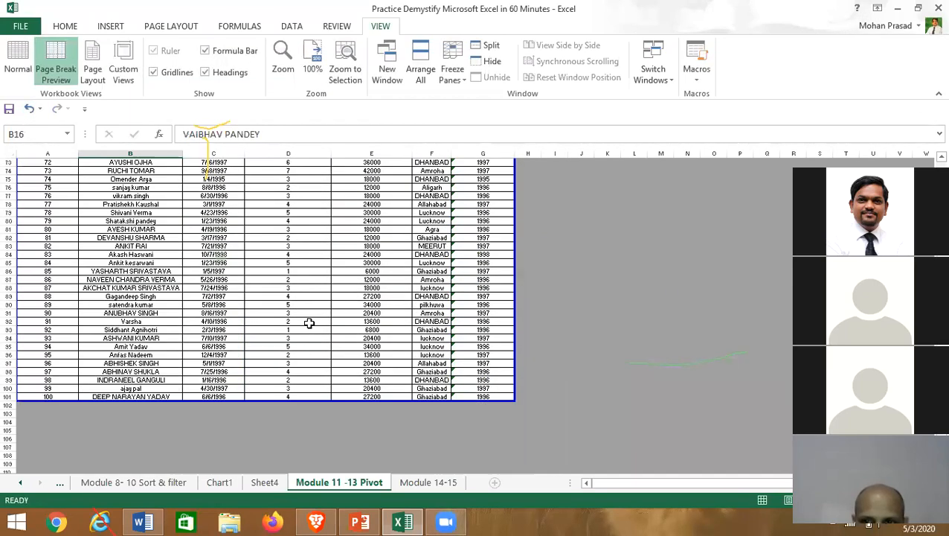
pyautogui.scroll(-4, 309, 322)
pyautogui.scroll(20, 264, 300)
pyautogui.moveTo(276, 229); pyautogui.dragTo(276, 189)
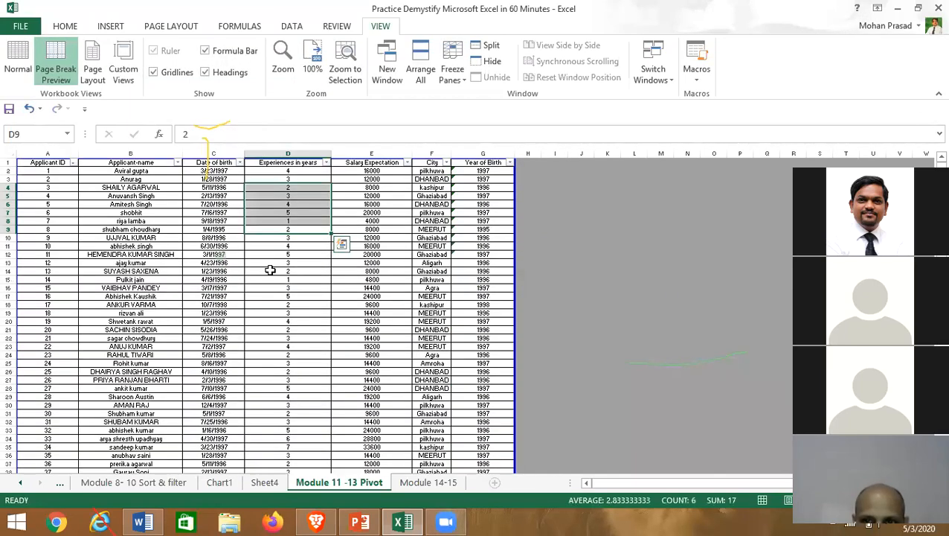
pyautogui.moveTo(269, 263); pyautogui.dragTo(268, 272)
pyautogui.scroll(-20, 262, 382)
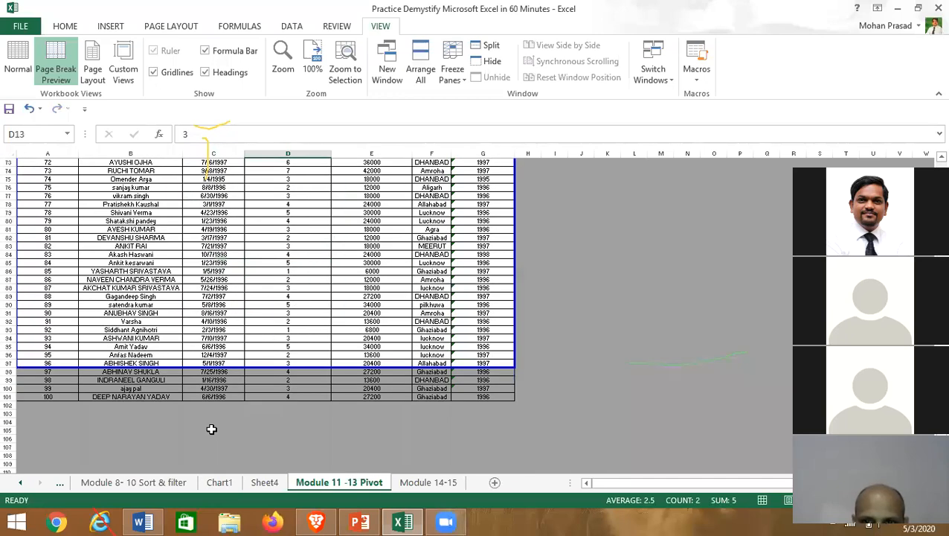
pyautogui.click(201, 321)
# - Drag the print boundary up from row 85 through row 66 to about row 52
pyautogui.moveTo(245, 264); pyautogui.dragTo(261, 105)
pyautogui.doubleClick(113, 272)
pyautogui.scroll(7, 152, 305)
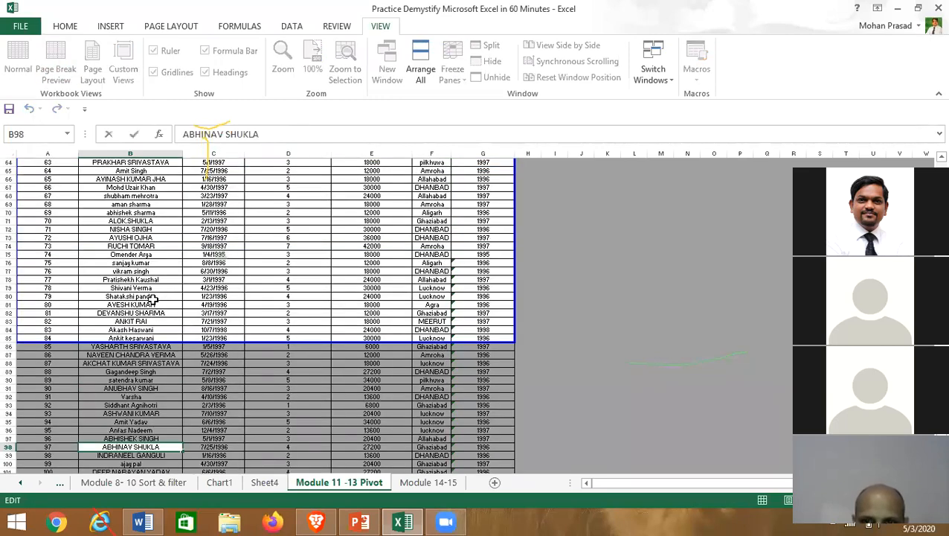
pyautogui.click(186, 171)
pyautogui.moveTo(172, 341); pyautogui.dragTo(185, 183)
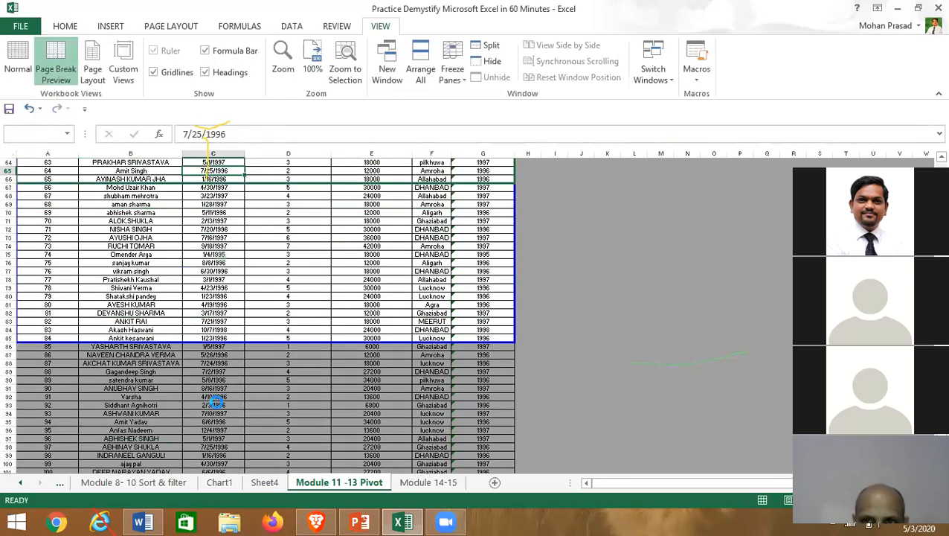
pyautogui.scroll(5, 216, 399)
pyautogui.moveTo(162, 305); pyautogui.dragTo(170, 186)
# - Check the last data row in the experience column and open the print preview
pyautogui.click(252, 221)
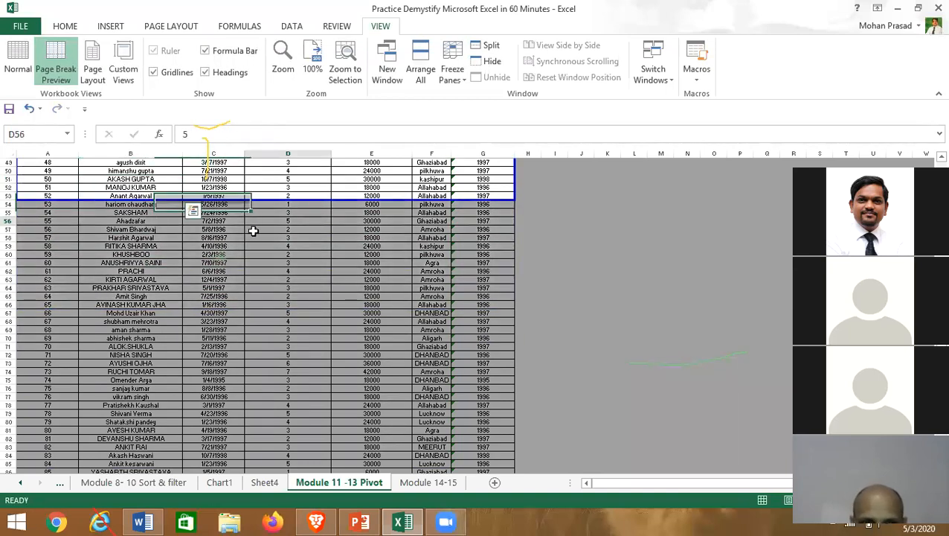
pyautogui.hotkey('ctrl', 'Down')
pyautogui.scroll(14, 250, 458)
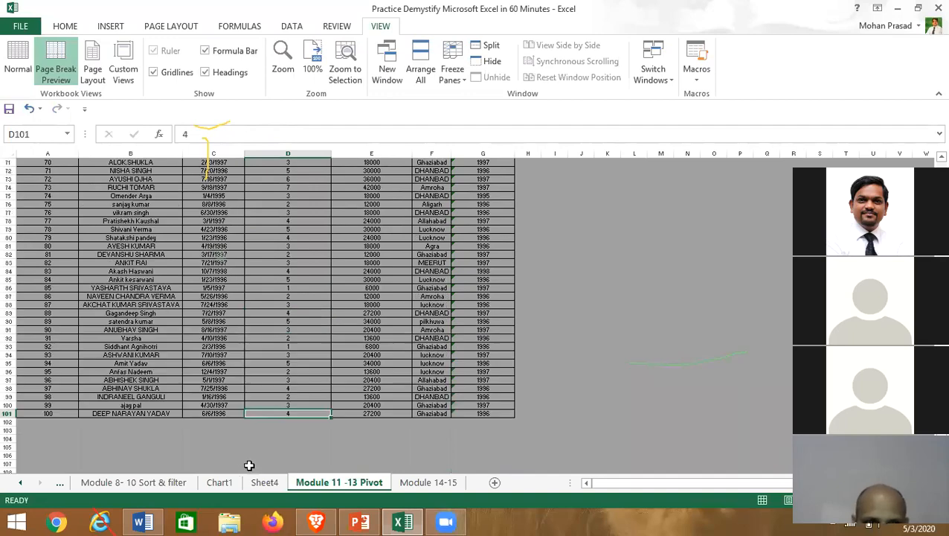
pyautogui.scroll(13, 255, 421)
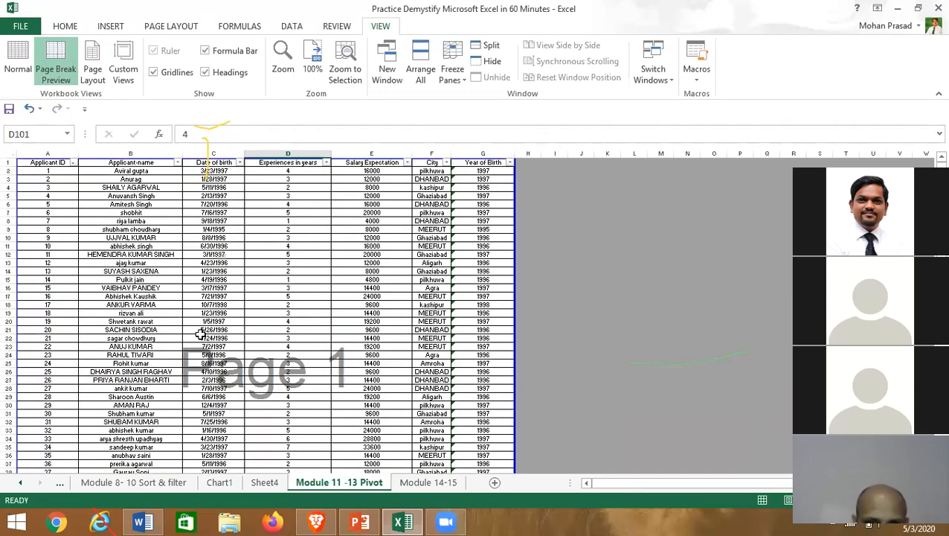
pyautogui.hotkey('ctrl', 'p')
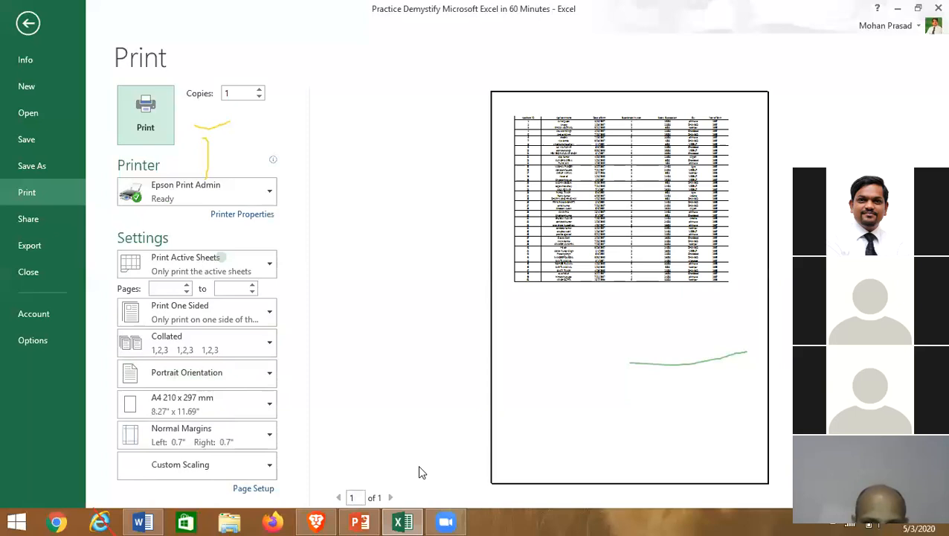
# - In Page Setup, set the print margins to 0.5 inch and centre the sheet horizontally
pyautogui.click(261, 491)
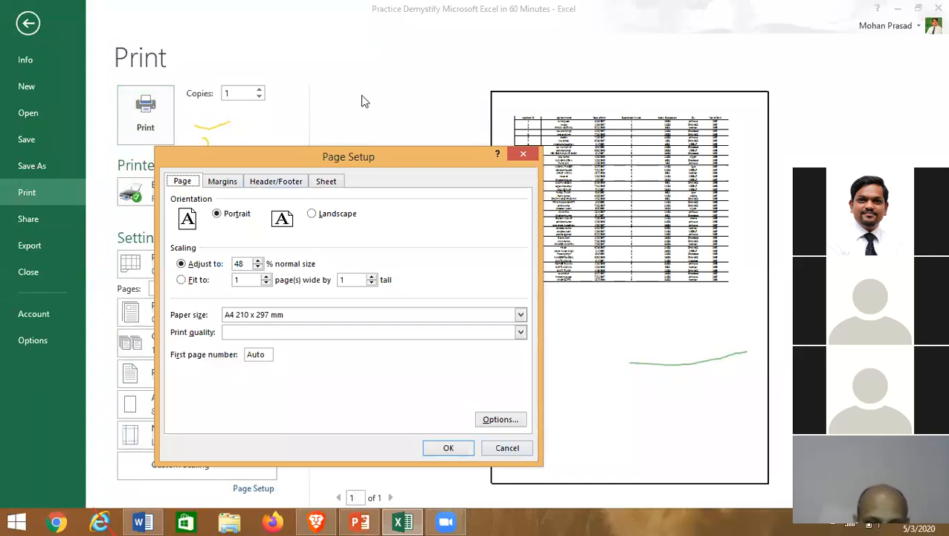
pyautogui.moveTo(270, 157); pyautogui.dragTo(399, 102)
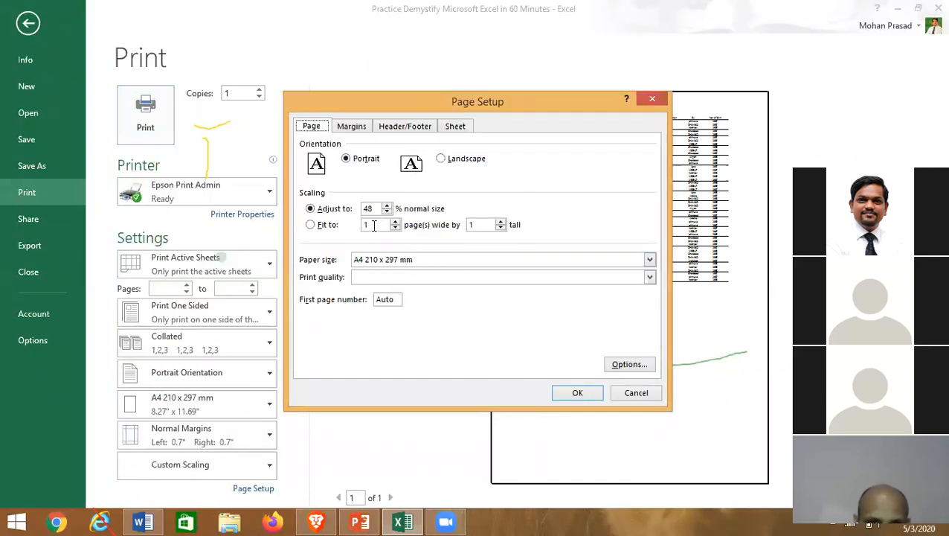
pyautogui.moveTo(363, 106); pyautogui.dragTo(184, 104)
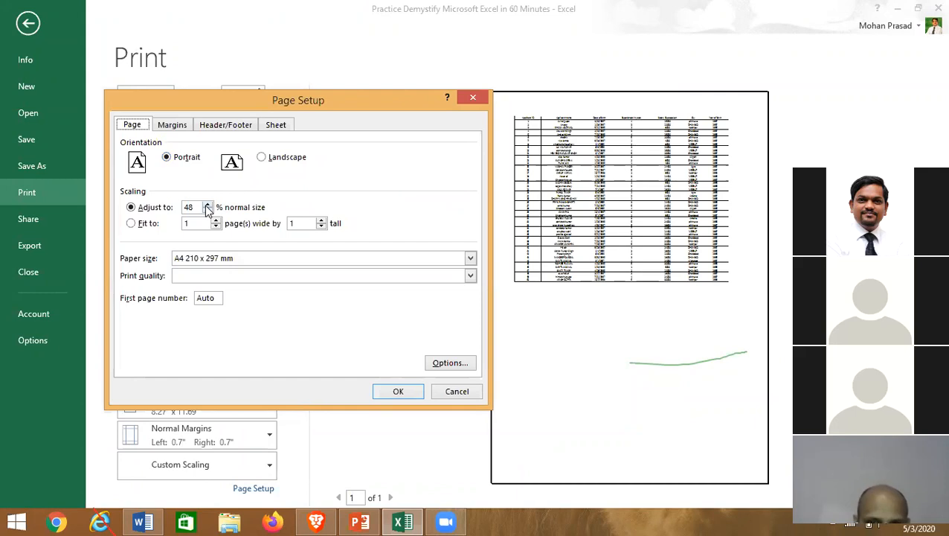
pyautogui.click(172, 125)
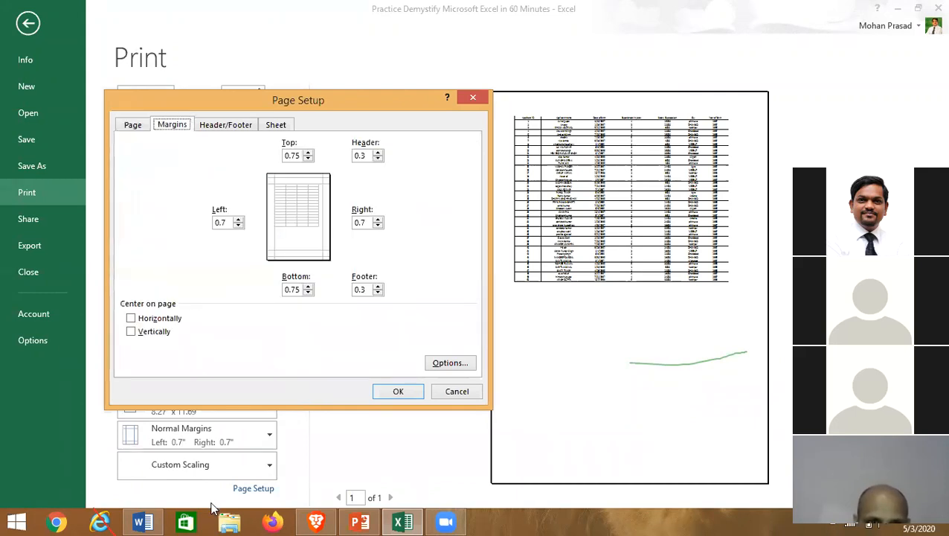
pyautogui.click(131, 318)
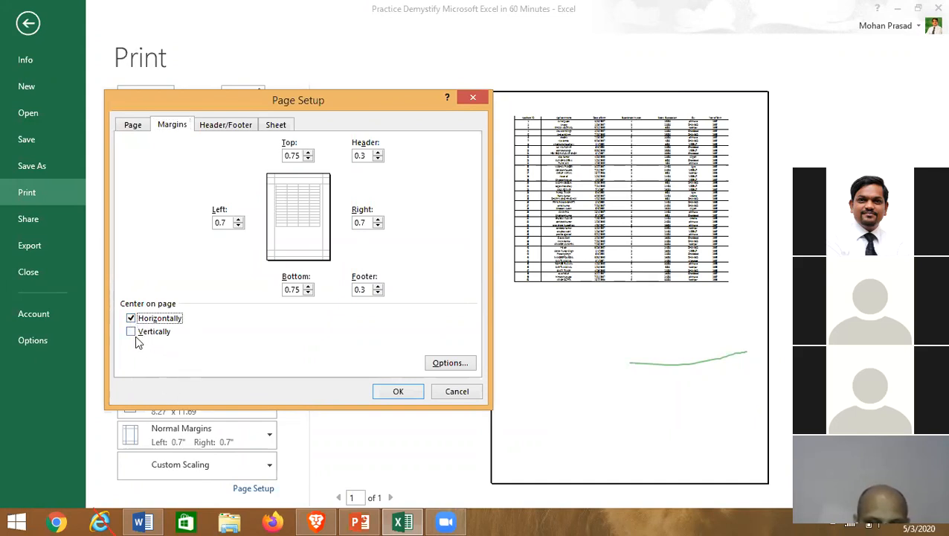
pyautogui.click(308, 159)
pyautogui.click(308, 159)
pyautogui.click(308, 159)
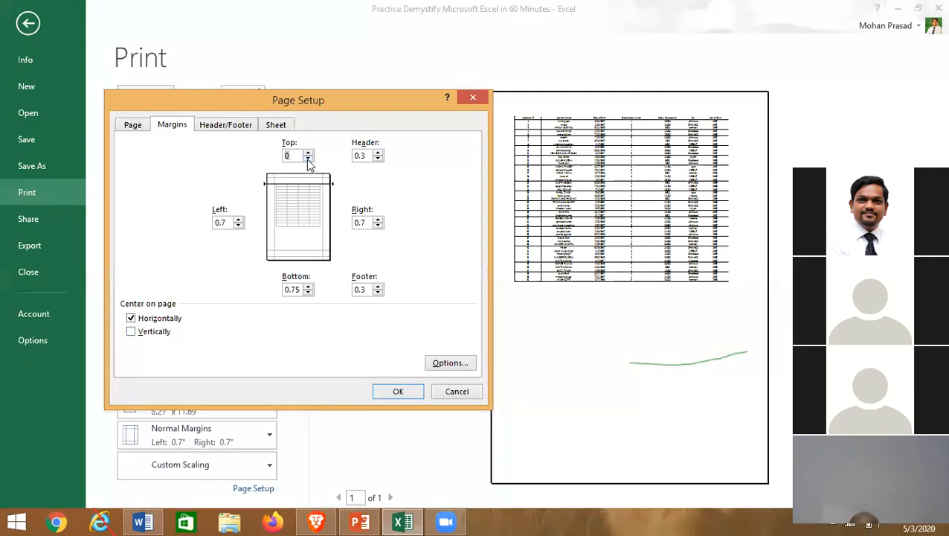
pyautogui.click(305, 289)
pyautogui.write('0')
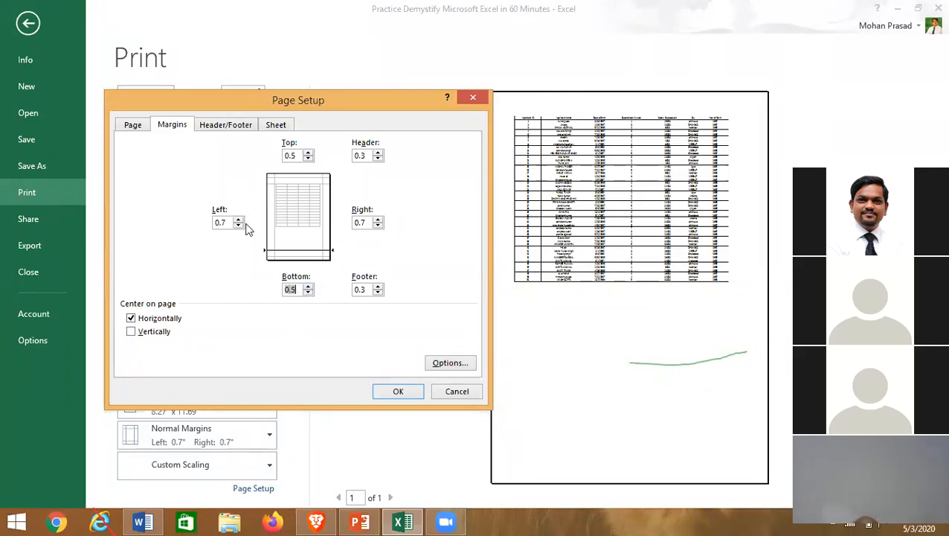
pyautogui.click(238, 225)
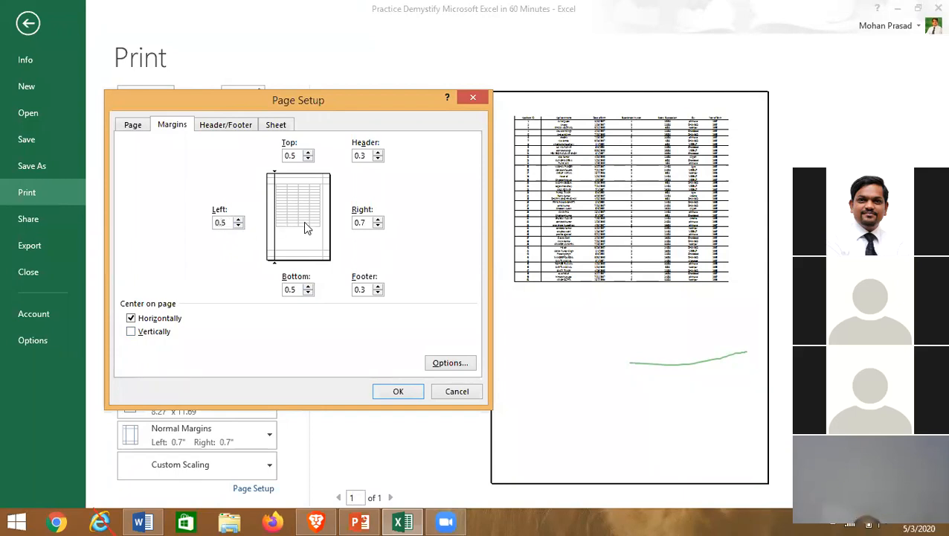
pyautogui.click(379, 227)
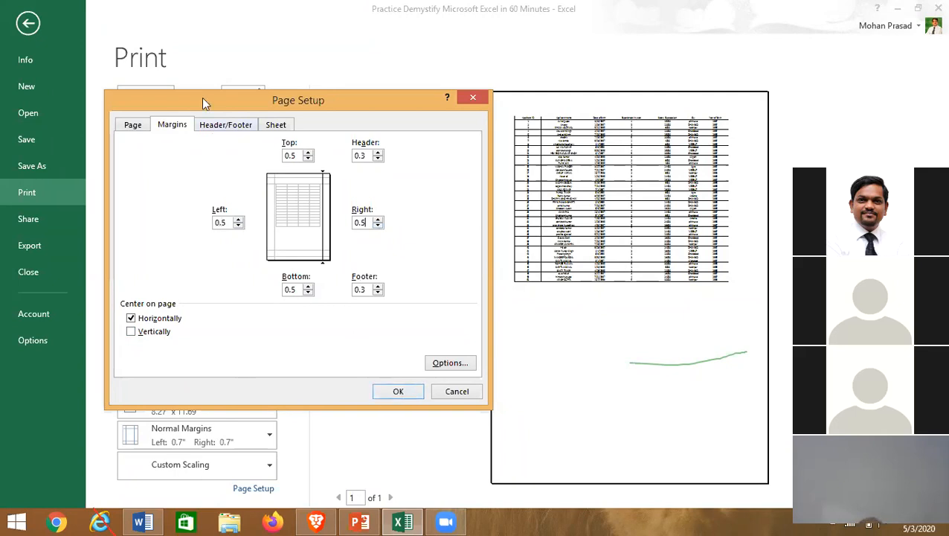
# - Raise the print scaling to 70% so the printout spans two pages, then return to the worksheet
pyautogui.click(215, 125)
pyautogui.click(132, 125)
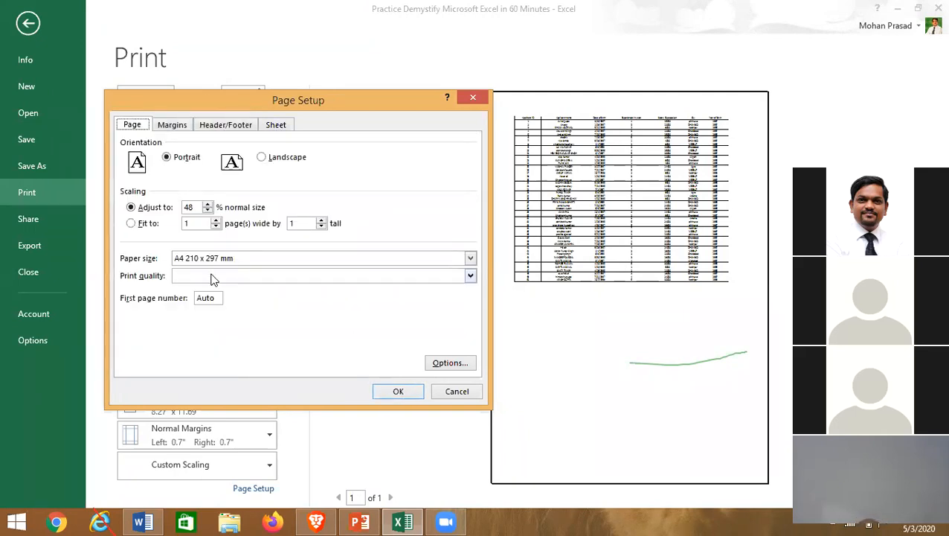
pyautogui.click(208, 206)
pyautogui.click(210, 206)
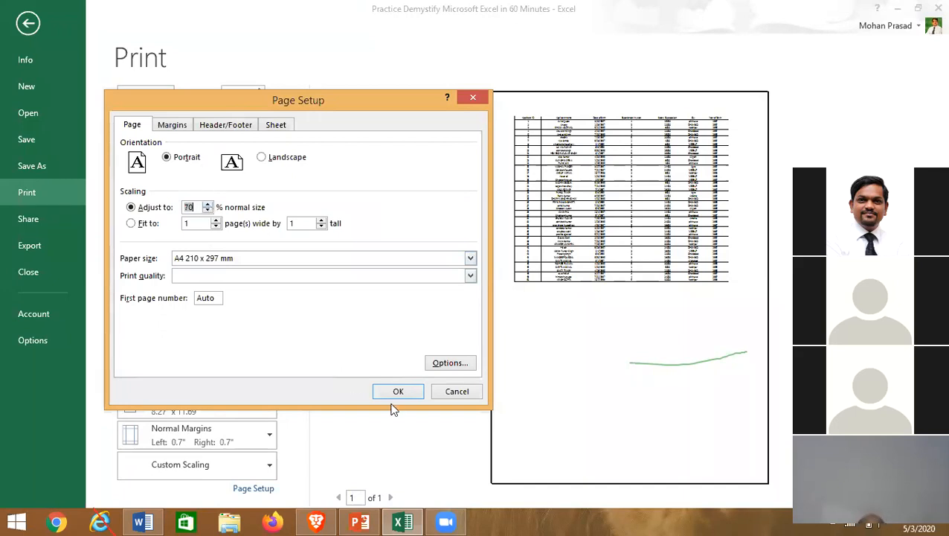
pyautogui.click(396, 392)
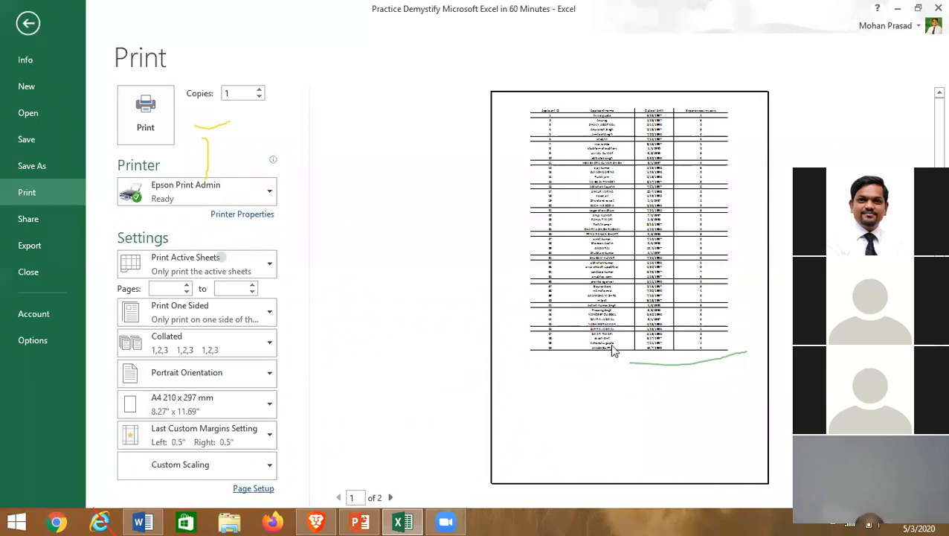
pyautogui.click(28, 24)
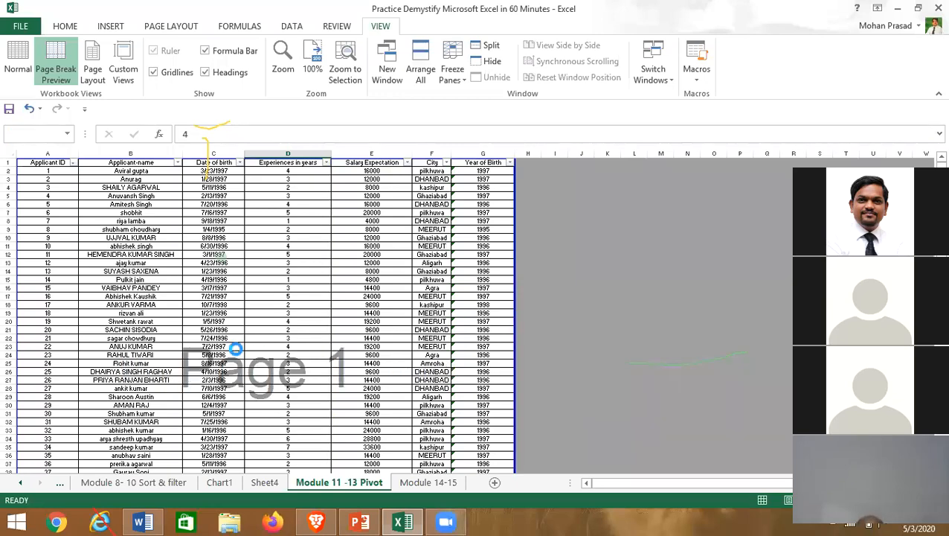
# - Check the Date of birth column, then drag the blue page break up to just below row 51
pyautogui.scroll(-20, 235, 349)
pyautogui.scroll(2, 236, 349)
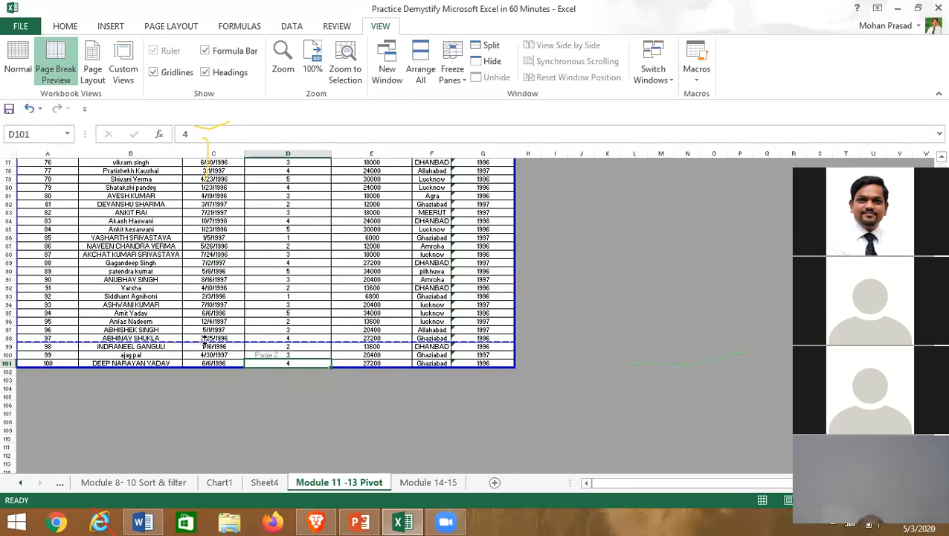
pyautogui.click(215, 209)
pyautogui.hotkey('ctrl', 'Up')
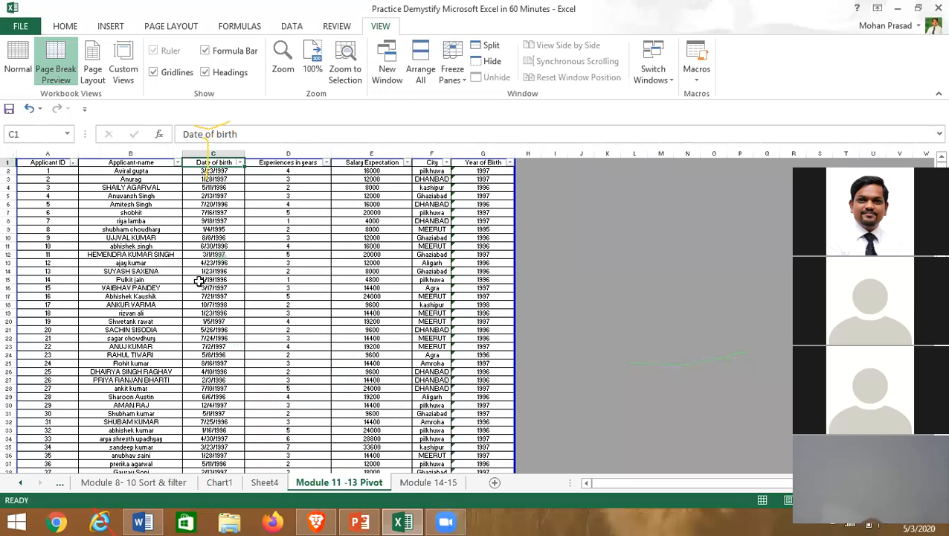
pyautogui.click(242, 363)
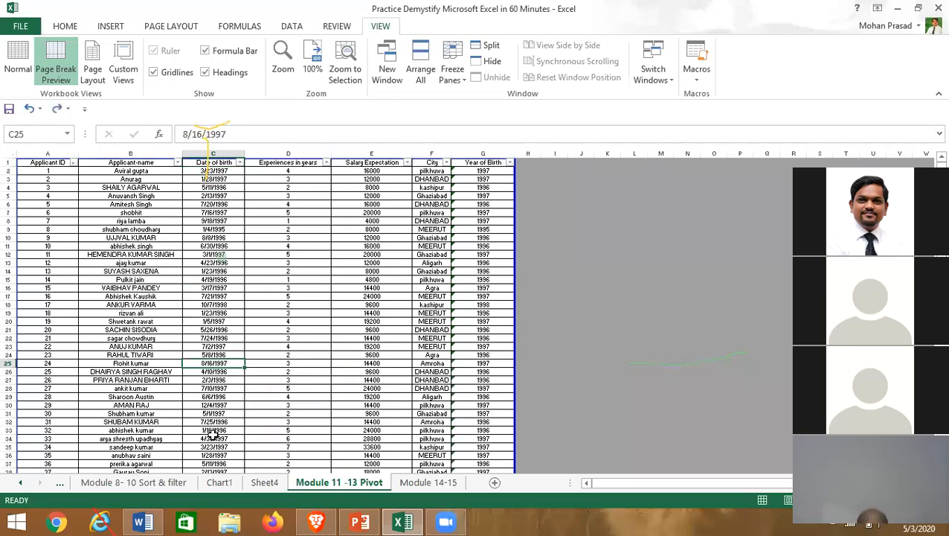
pyautogui.scroll(-18, 223, 439)
pyautogui.scroll(-9, 221, 456)
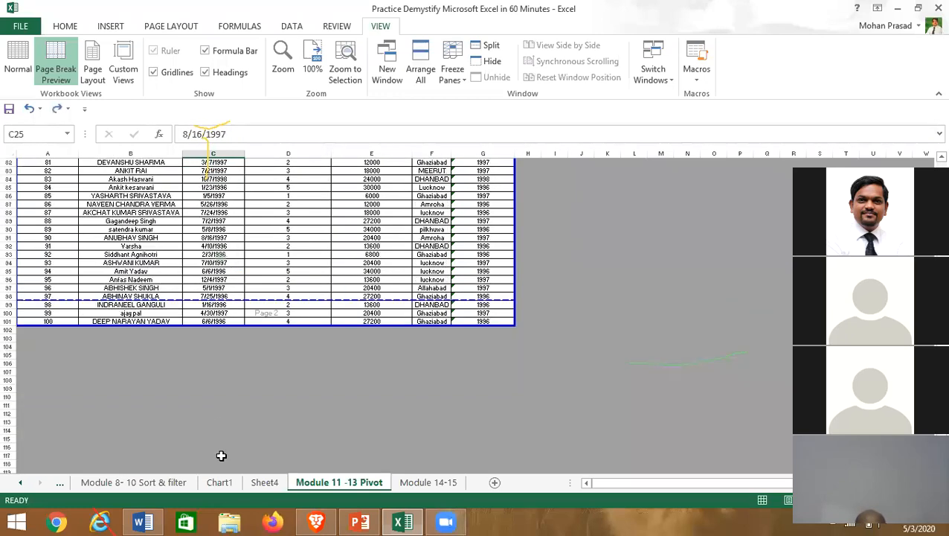
pyautogui.click(237, 136)
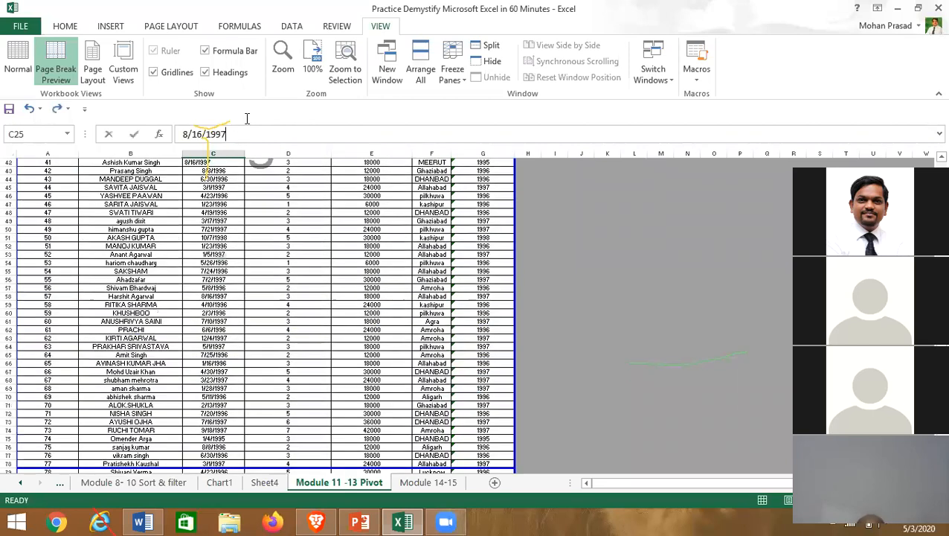
pyautogui.click(261, 353)
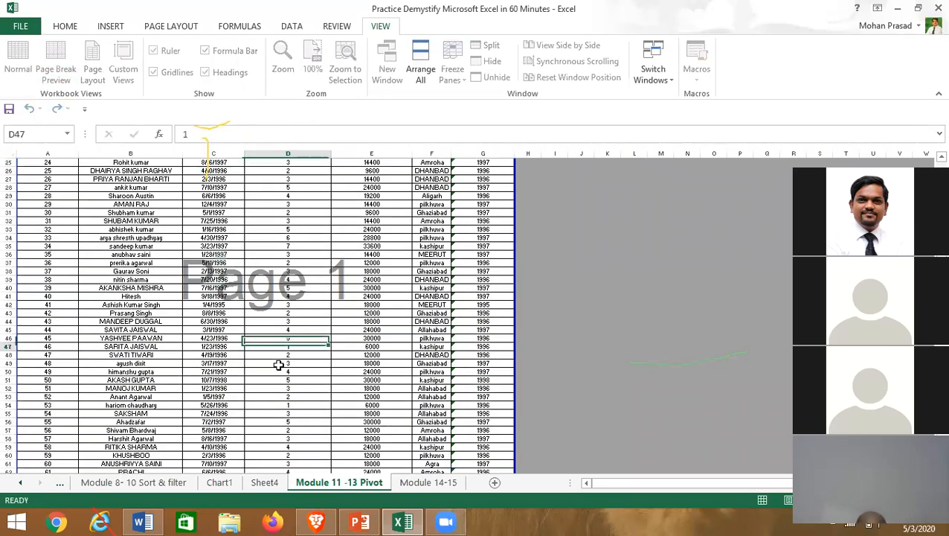
pyautogui.scroll(-8, 286, 402)
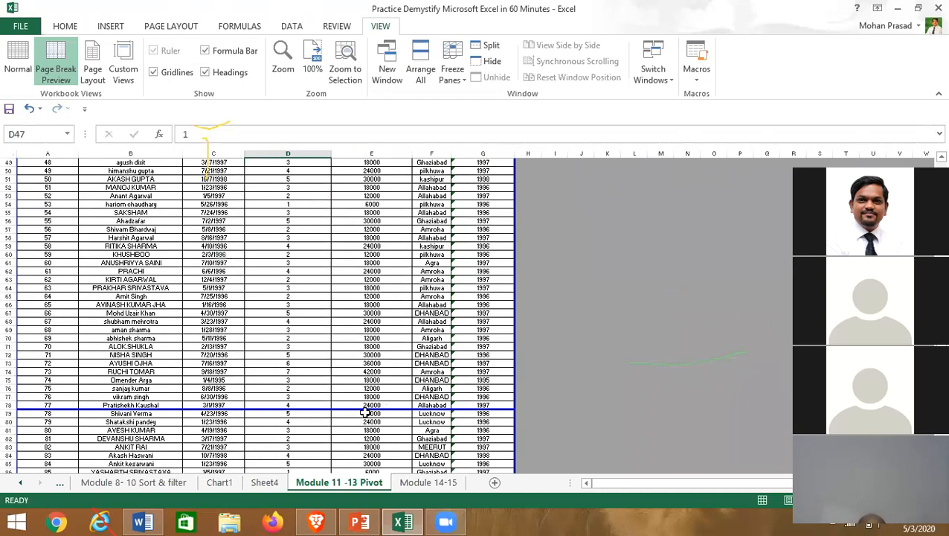
pyautogui.moveTo(365, 408); pyautogui.dragTo(323, 182)
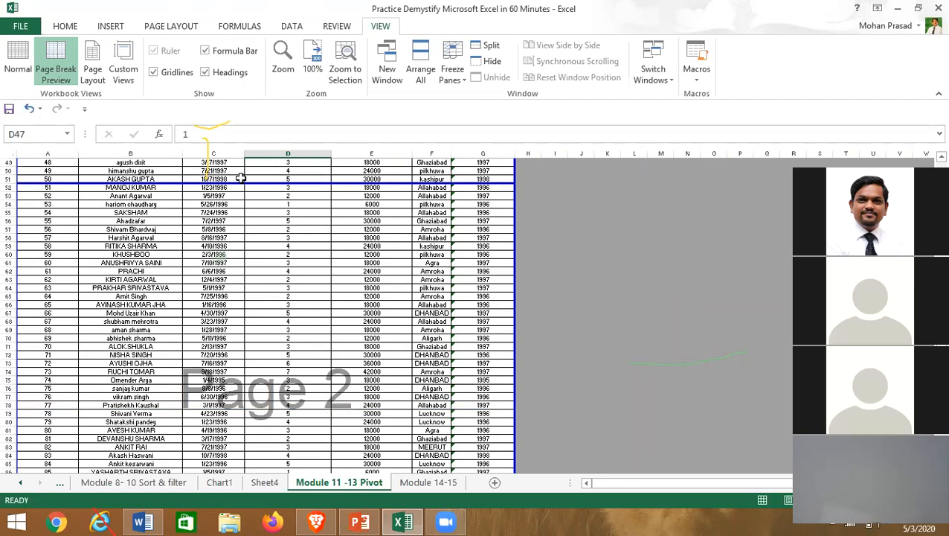
# - In Print settings, switch the printout to Landscape and set the Adjust to scaling to 65%
pyautogui.click(16, 27)
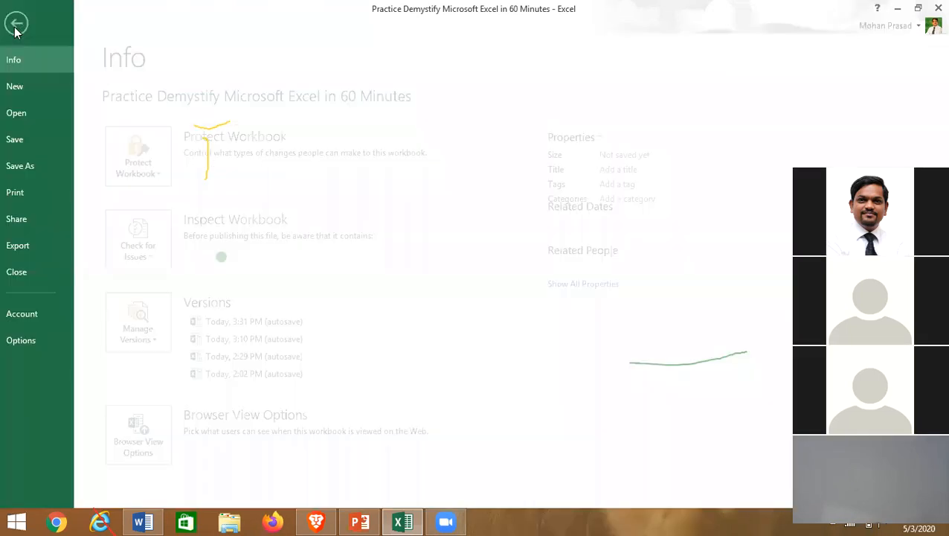
pyautogui.click(31, 198)
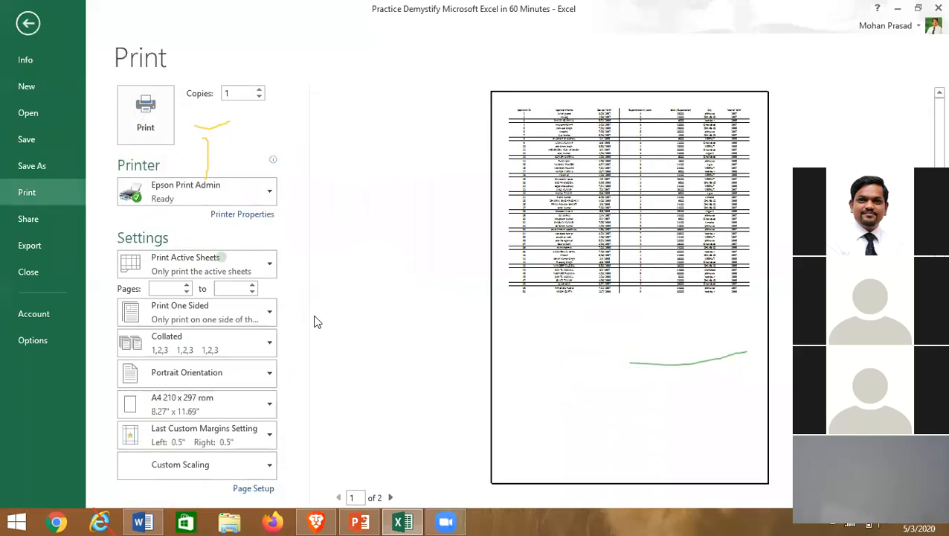
pyautogui.click(266, 375)
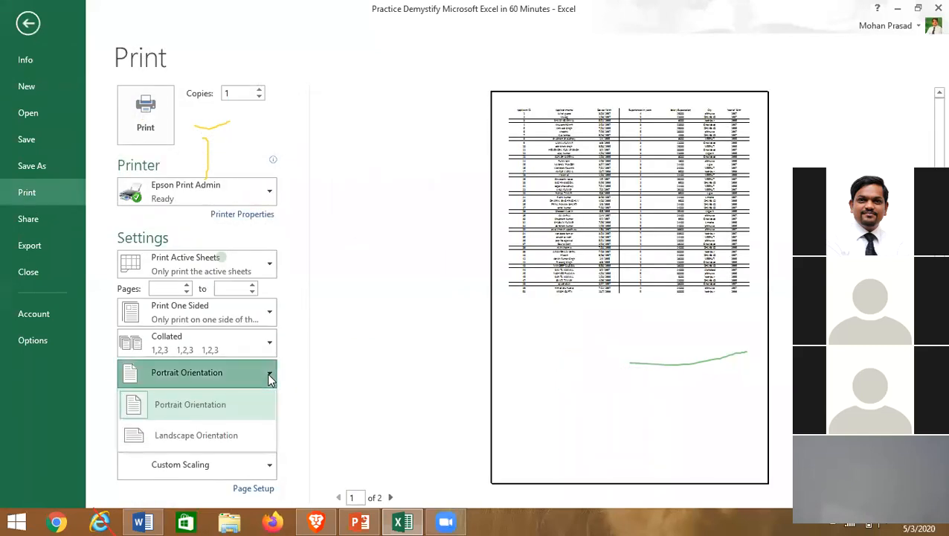
pyautogui.click(217, 442)
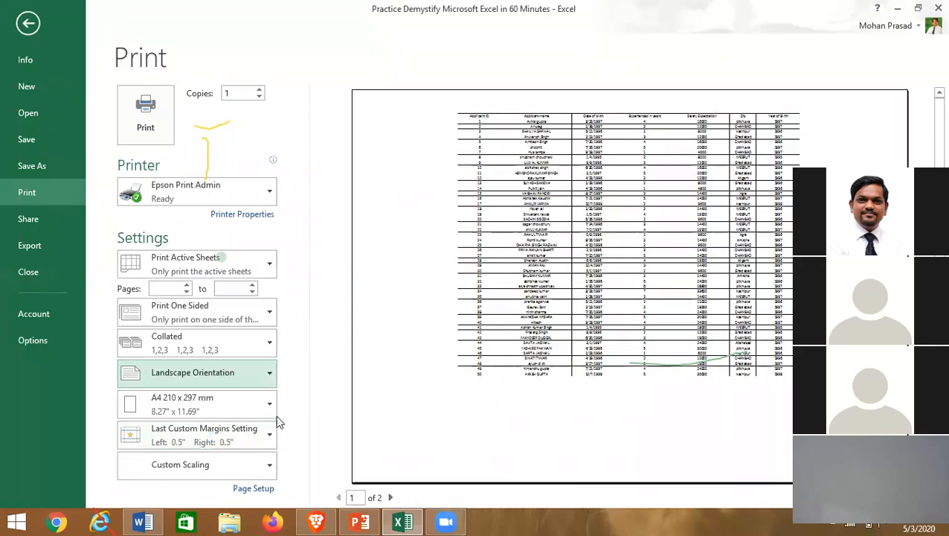
pyautogui.click(253, 488)
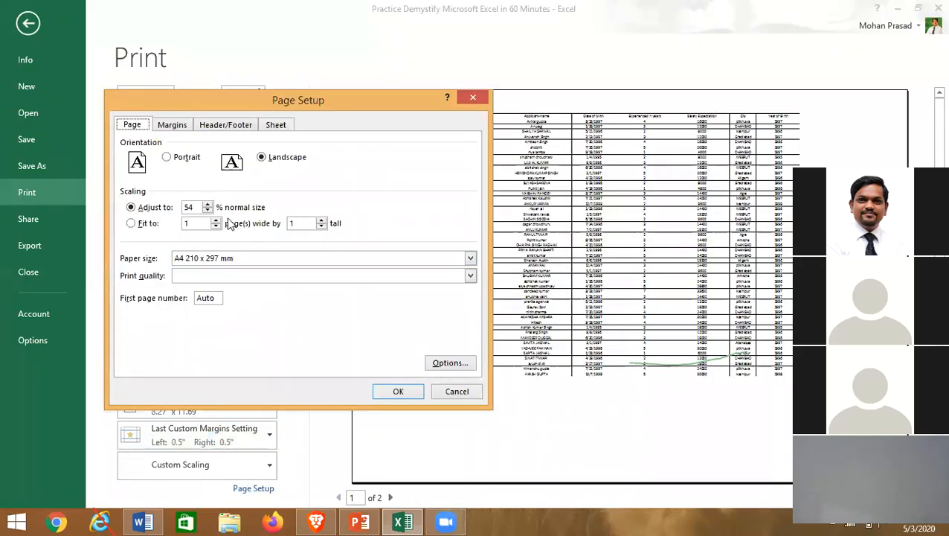
pyautogui.click(209, 206)
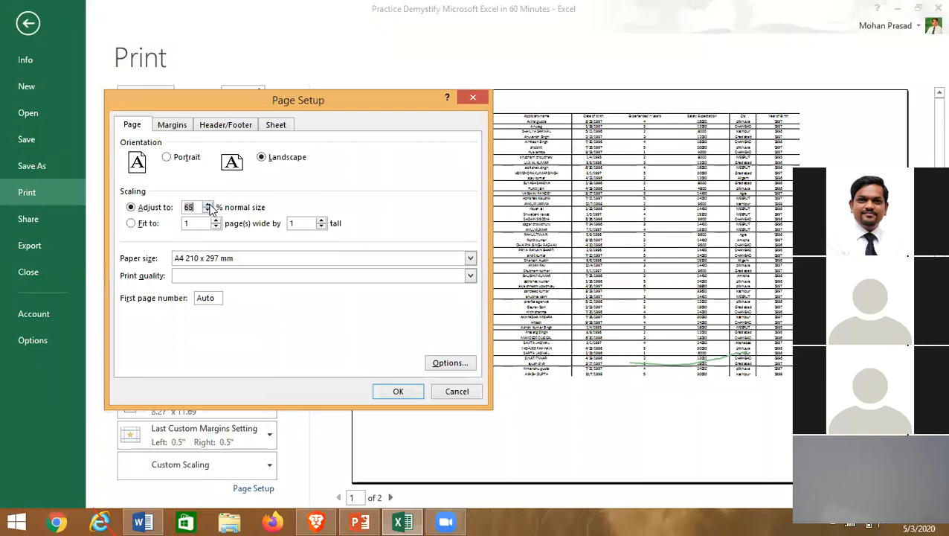
pyautogui.click(403, 390)
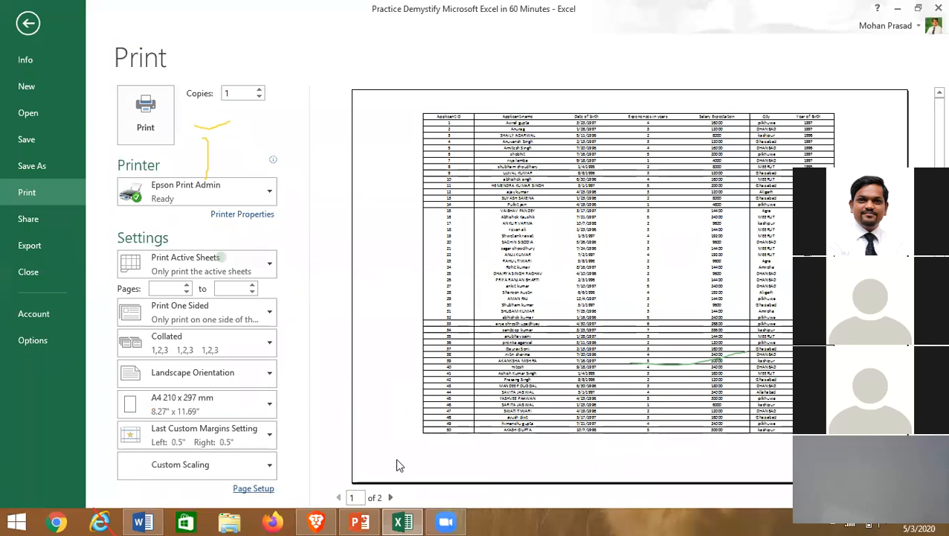
# - Compare both preview pages, applicants 1–50 and 51–100, then return to the worksheet
pyautogui.click(390, 497)
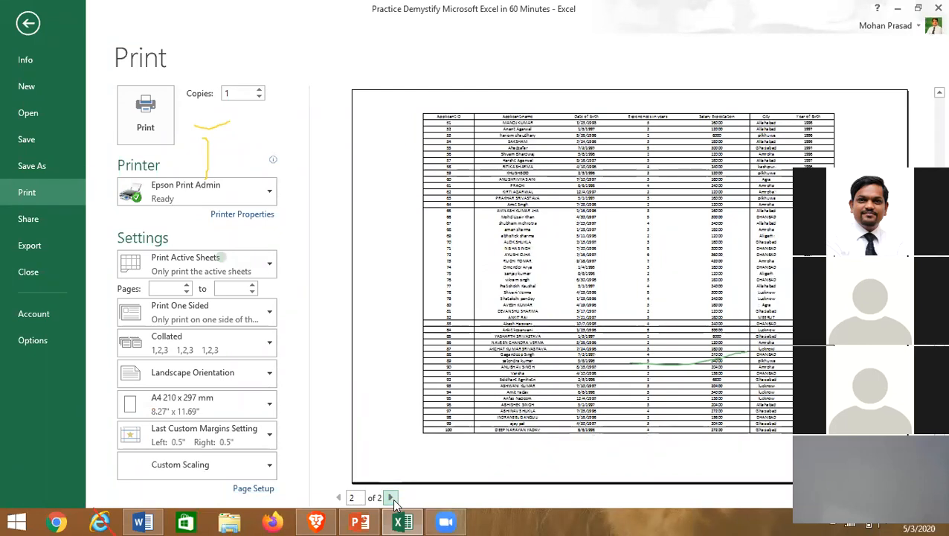
pyautogui.click(339, 497)
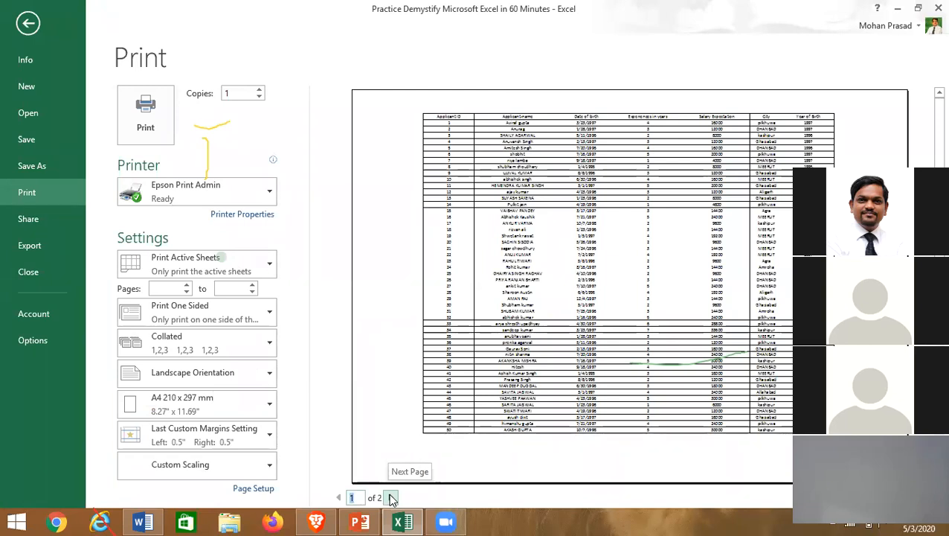
pyautogui.moveTo(360, 522)
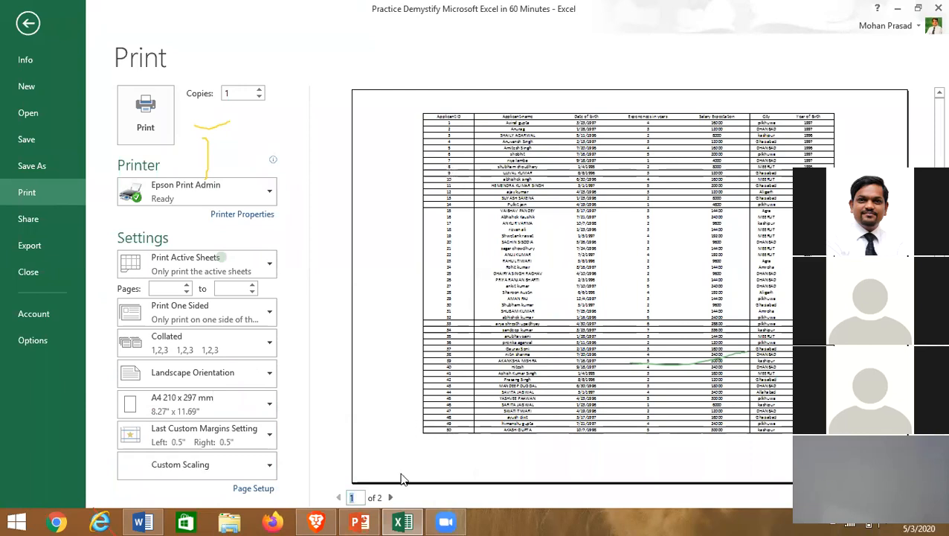
pyautogui.click(390, 497)
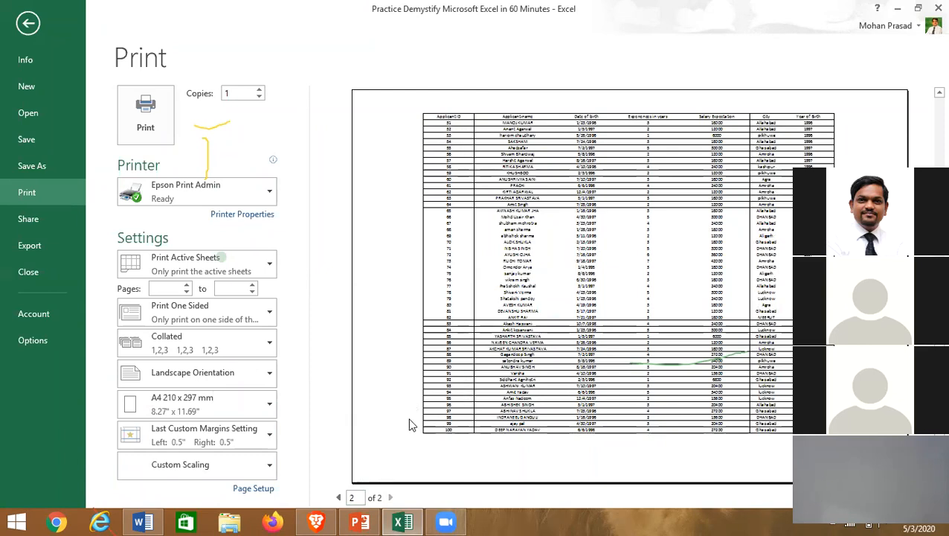
pyautogui.click(337, 497)
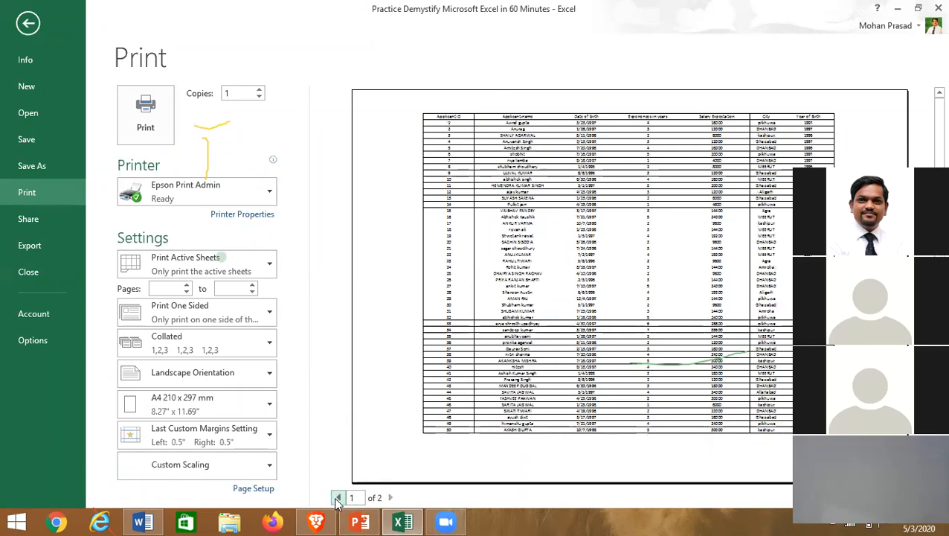
pyautogui.click(267, 492)
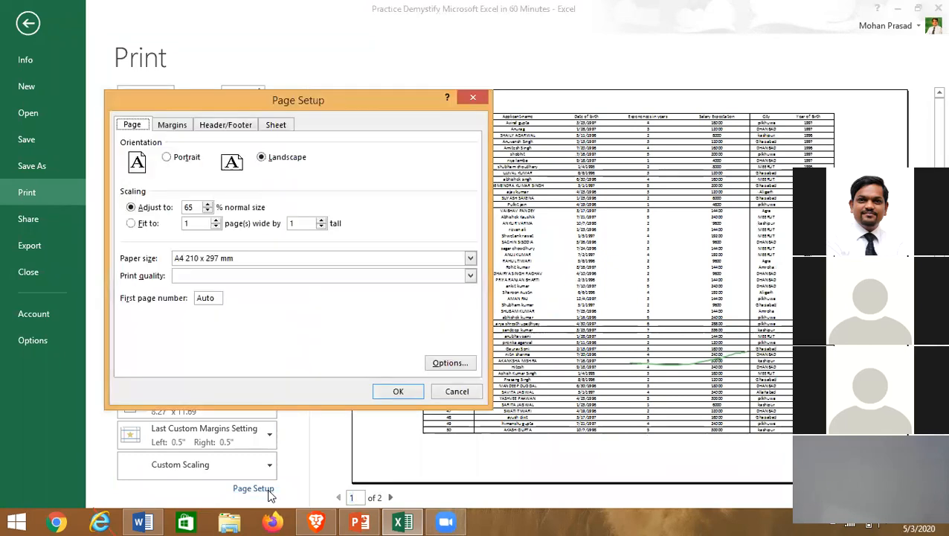
pyautogui.click(456, 391)
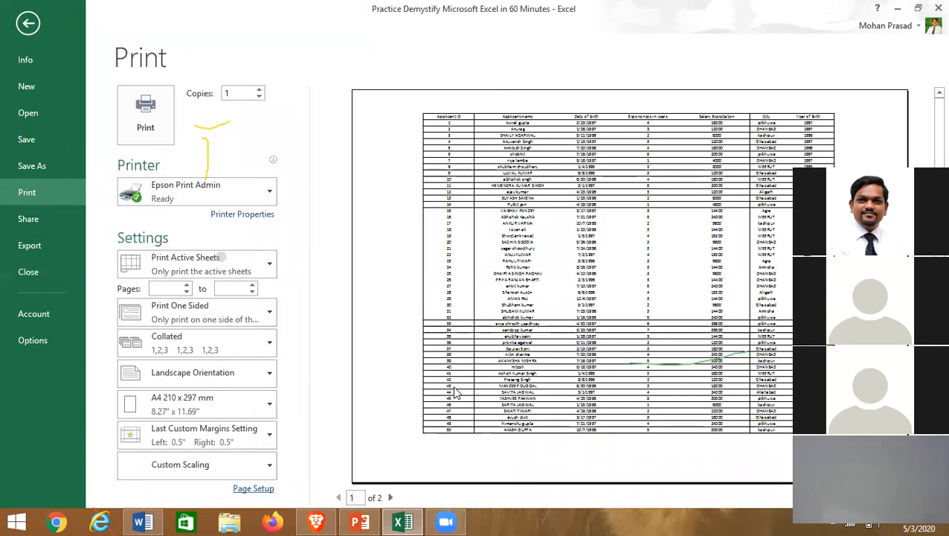
pyautogui.click(26, 22)
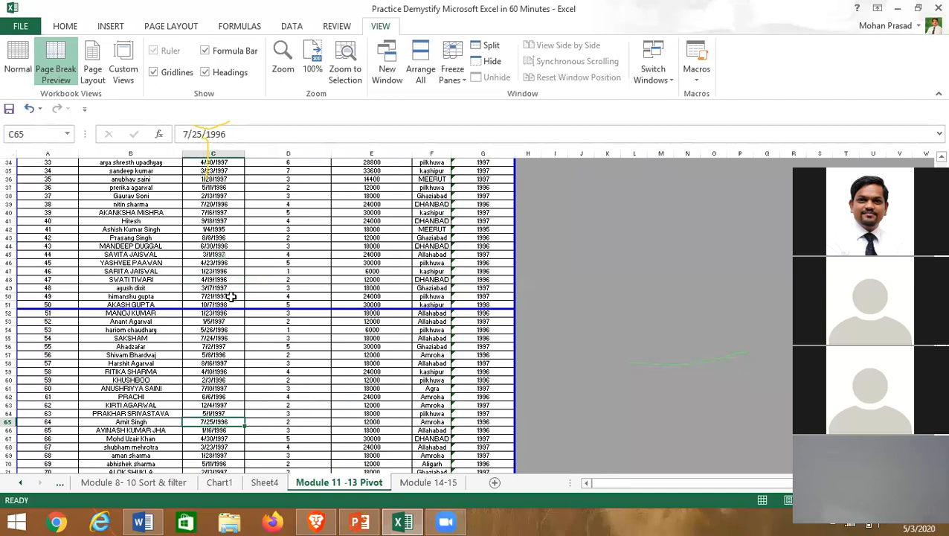
# - Select applicant cells B10:E24 and switch the sheet back to Normal view
pyautogui.scroll(11, 231, 296)
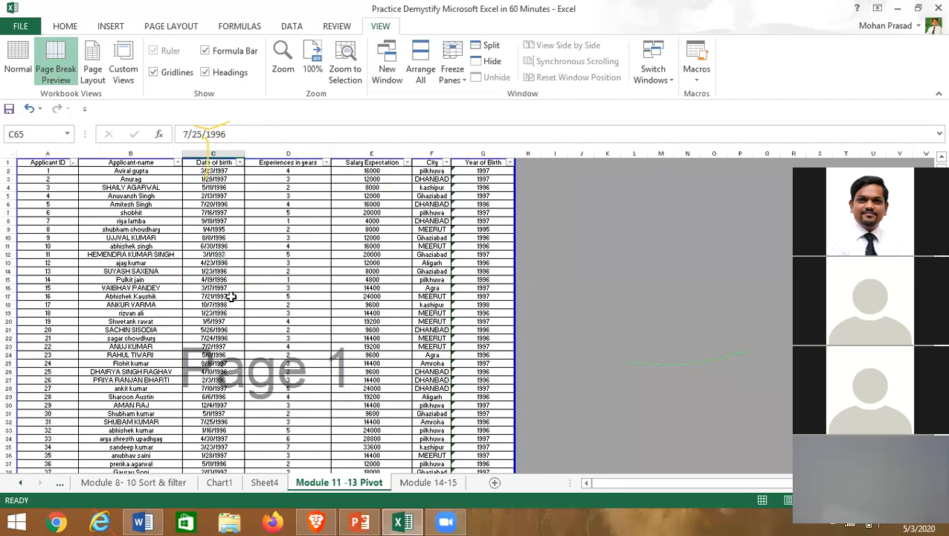
pyautogui.click(84, 197)
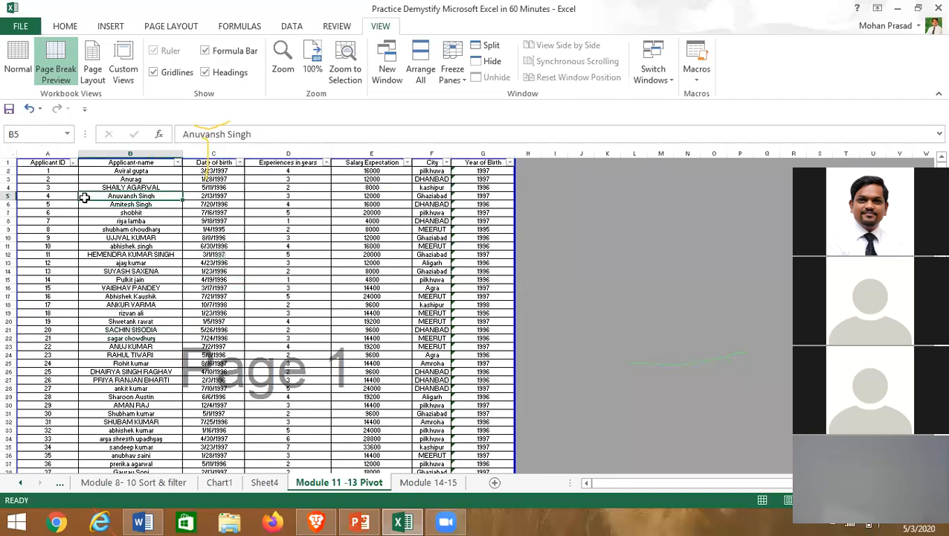
pyautogui.click(66, 26)
pyautogui.moveTo(102, 235); pyautogui.dragTo(408, 356)
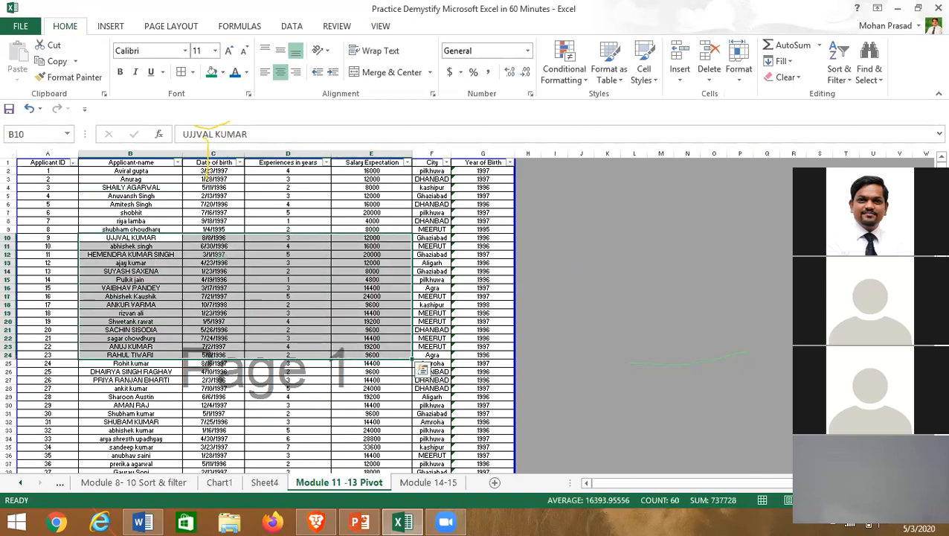
pyautogui.click(380, 26)
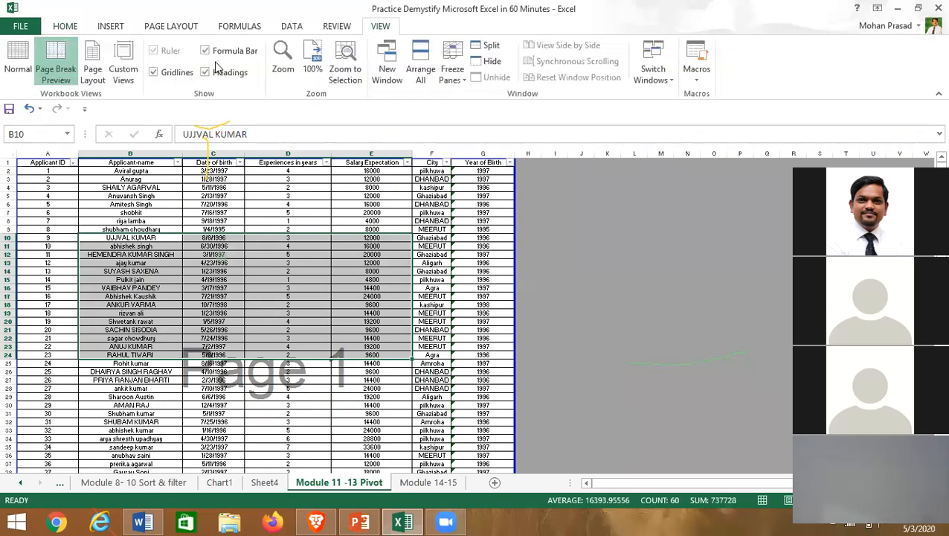
pyautogui.click(17, 63)
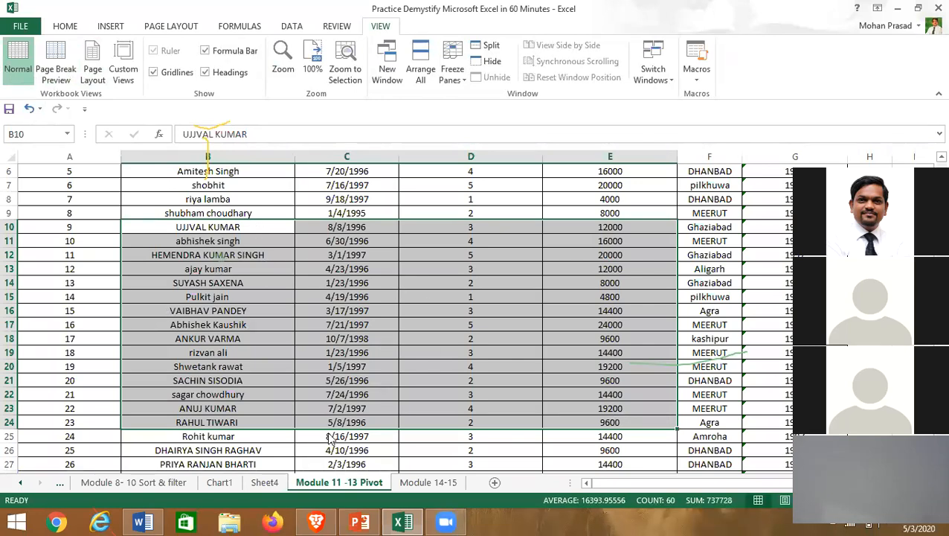
# - With Ctrl+P, keep Custom Scaling and change printing to Print Selection, then go back
pyautogui.hotkey('ctrl', 'p')
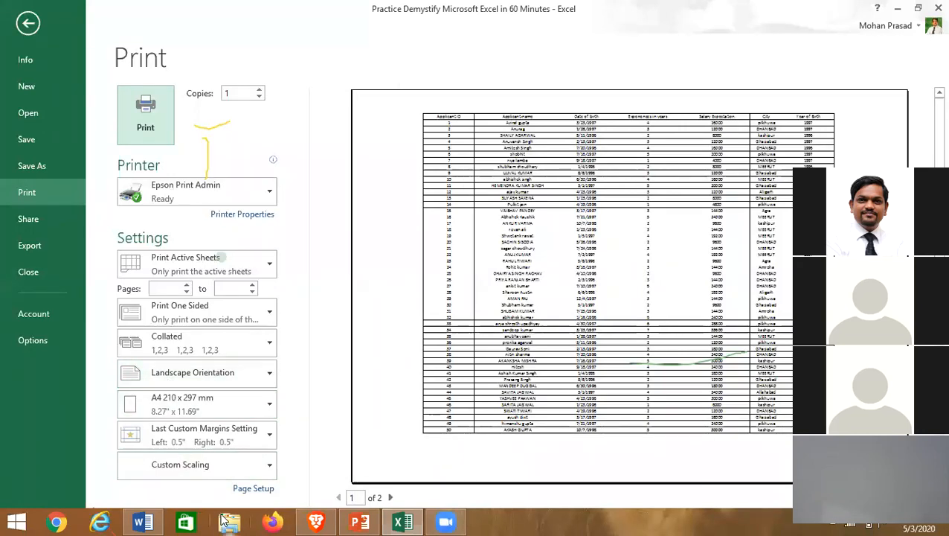
pyautogui.click(169, 466)
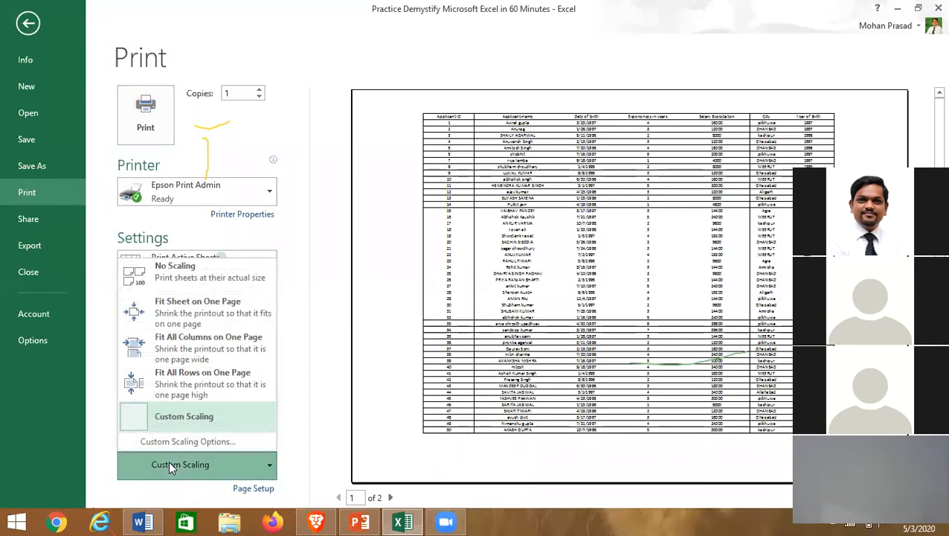
pyautogui.click(313, 300)
pyautogui.click(229, 267)
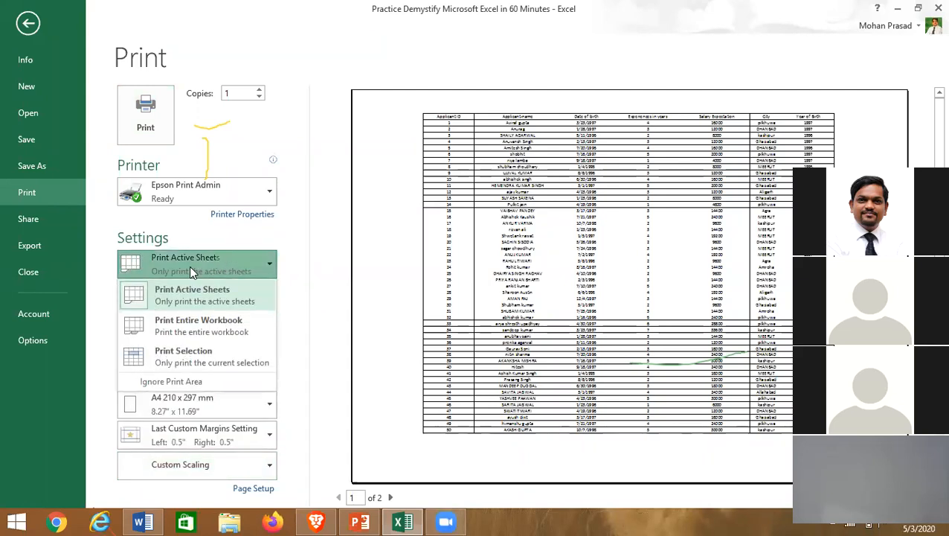
pyautogui.click(203, 360)
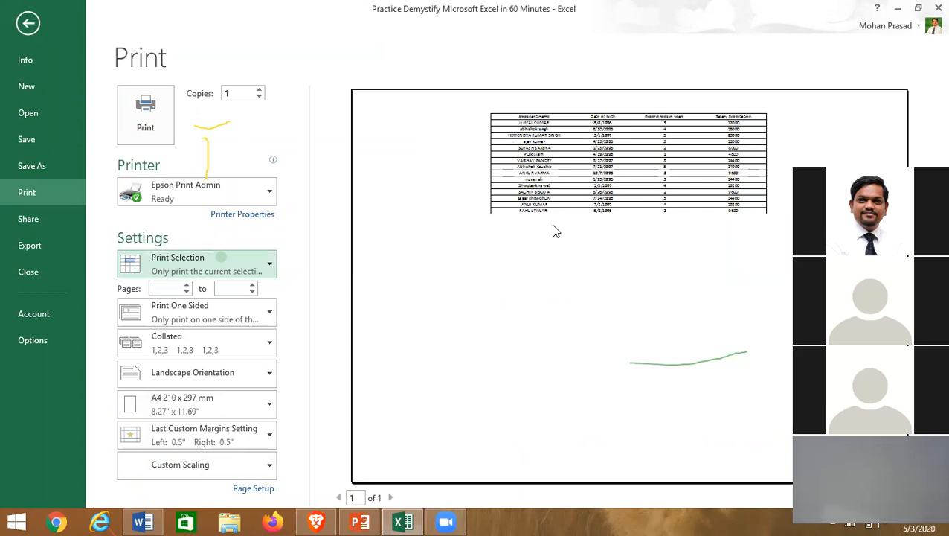
pyautogui.click(29, 23)
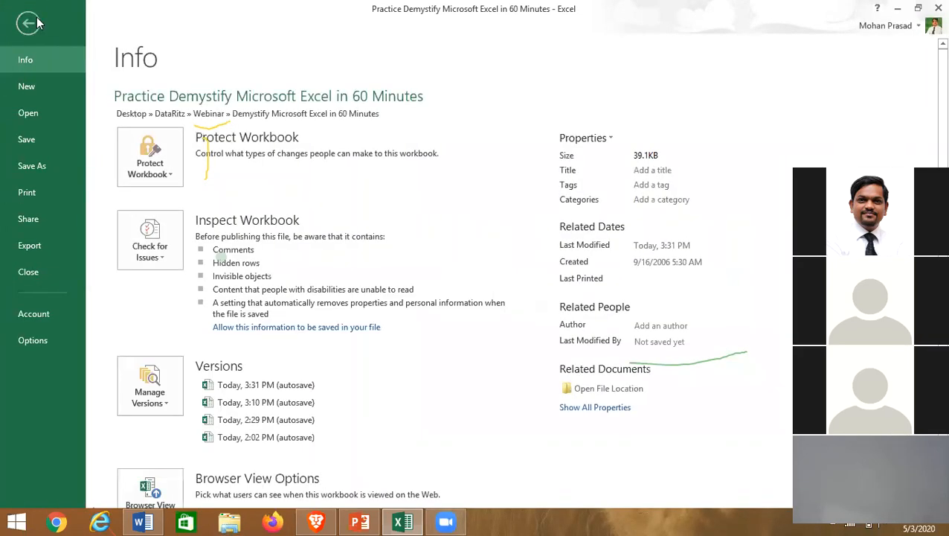
# - Clear the selection, zoom out, switch to Page Break Preview, and open the print preview with Ctrl+P
pyautogui.click(31, 23)
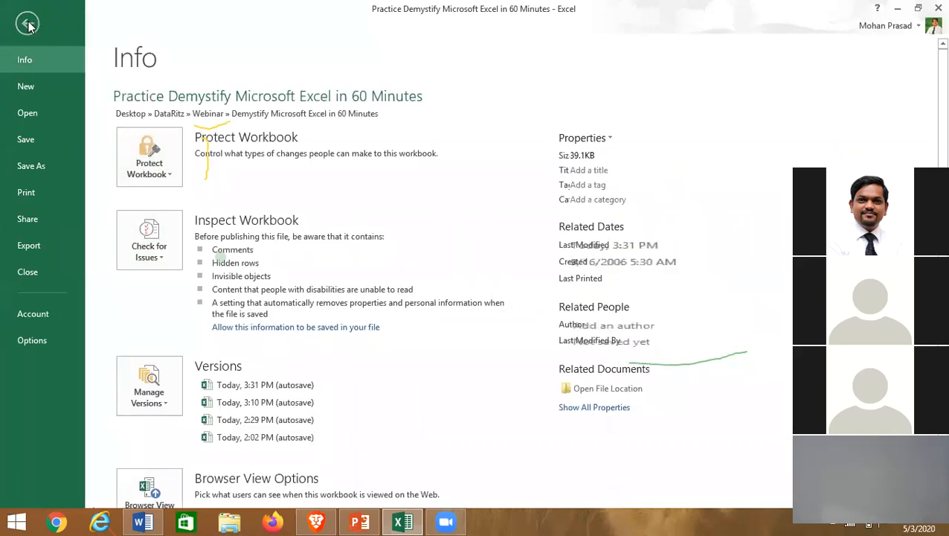
pyautogui.click(28, 24)
pyautogui.click(234, 282)
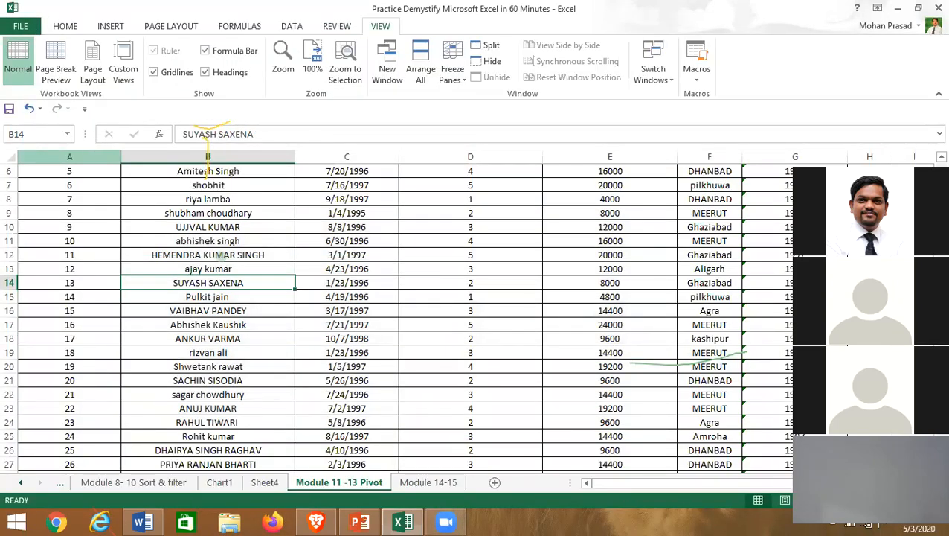
pyautogui.moveTo(885, 172); pyautogui.dragTo(852, 5)
pyautogui.click(831, 500)
pyautogui.click(831, 500)
pyautogui.click(831, 500)
pyautogui.click(831, 500)
pyautogui.click(291, 346)
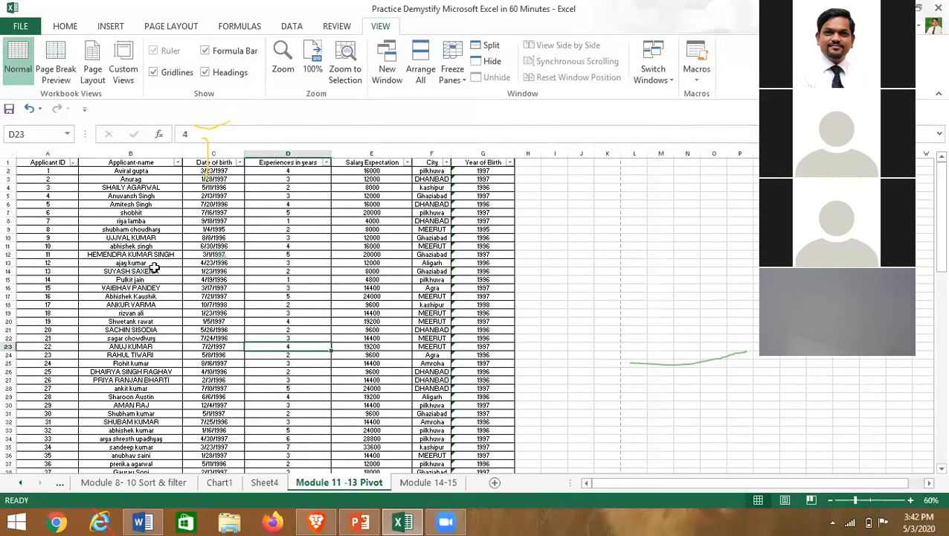
pyautogui.click(56, 64)
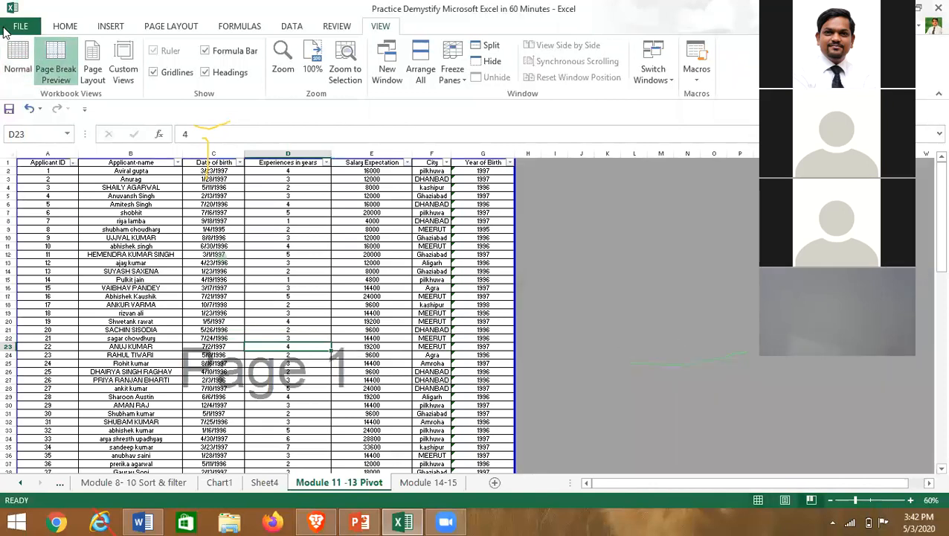
pyautogui.hotkey('ctrl', 'p')
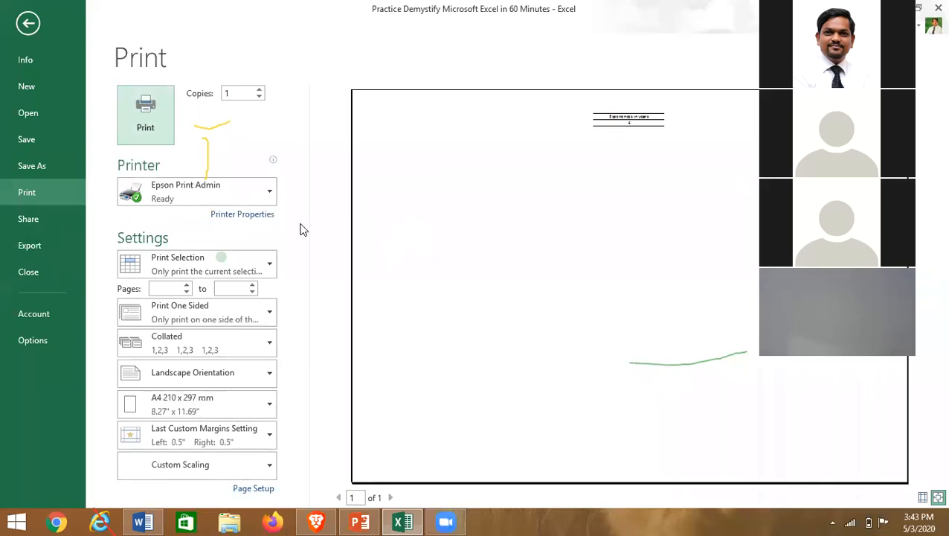
# - Switch back to Print Active Sheets and set the Page Setup scaling to 75%
pyautogui.click(212, 270)
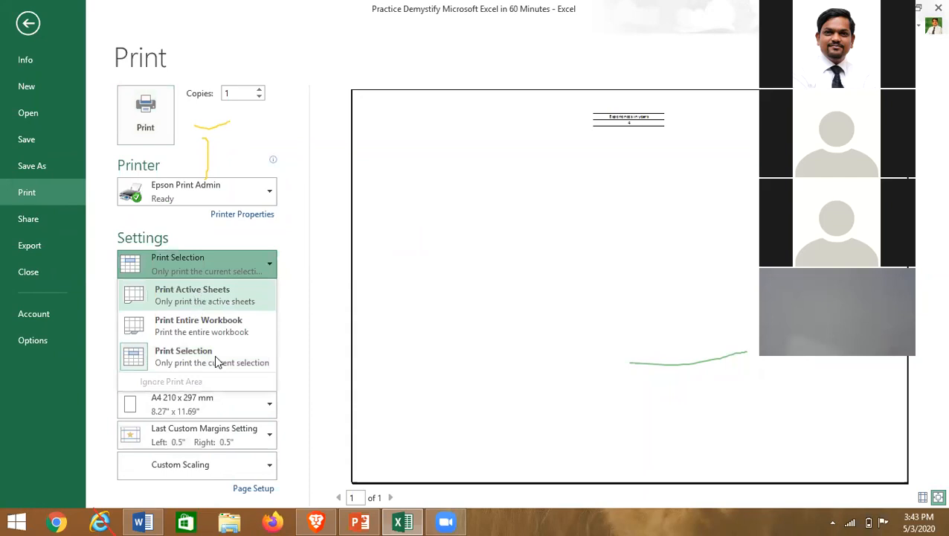
pyautogui.click(171, 298)
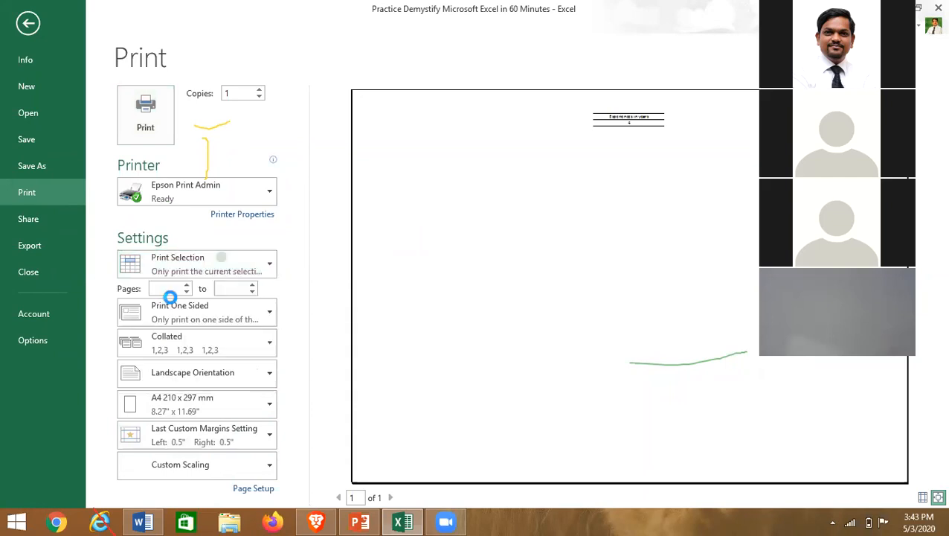
pyautogui.click(265, 487)
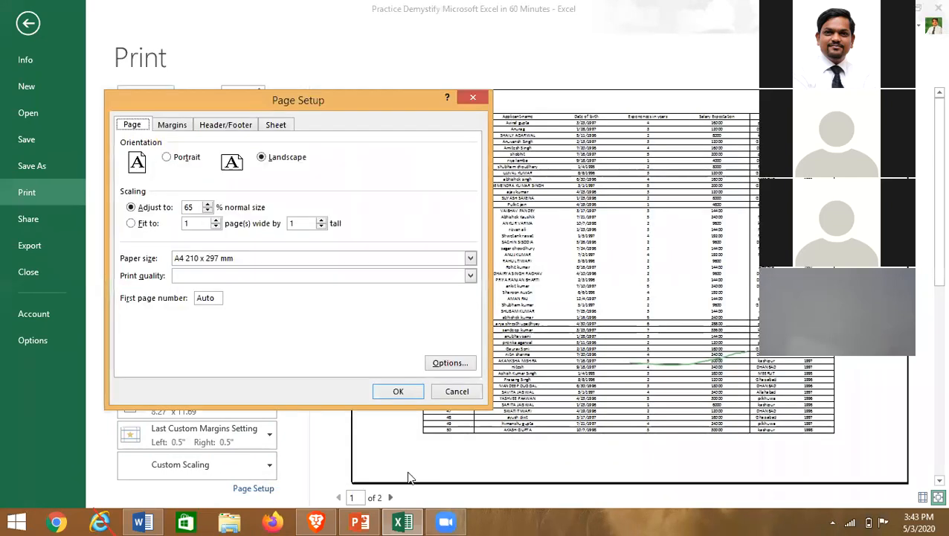
pyautogui.click(210, 205)
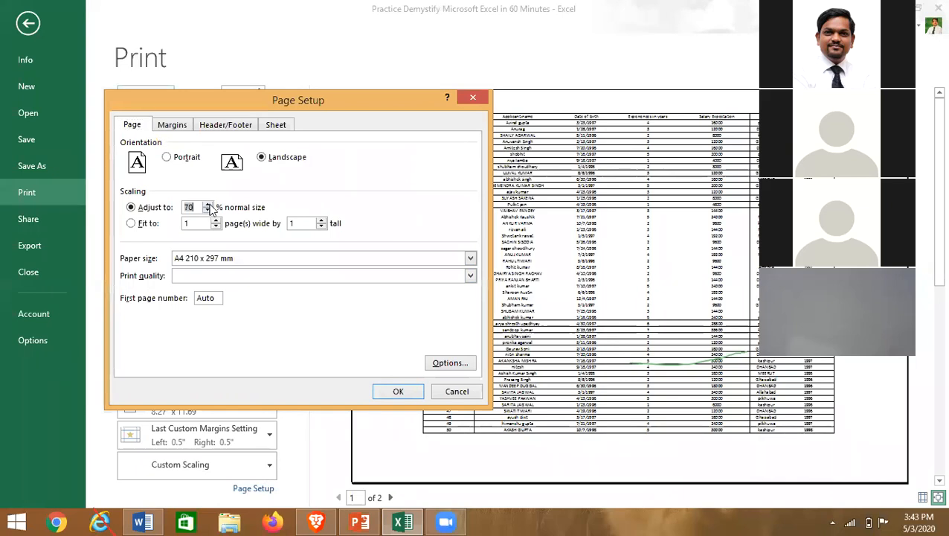
pyautogui.click(167, 125)
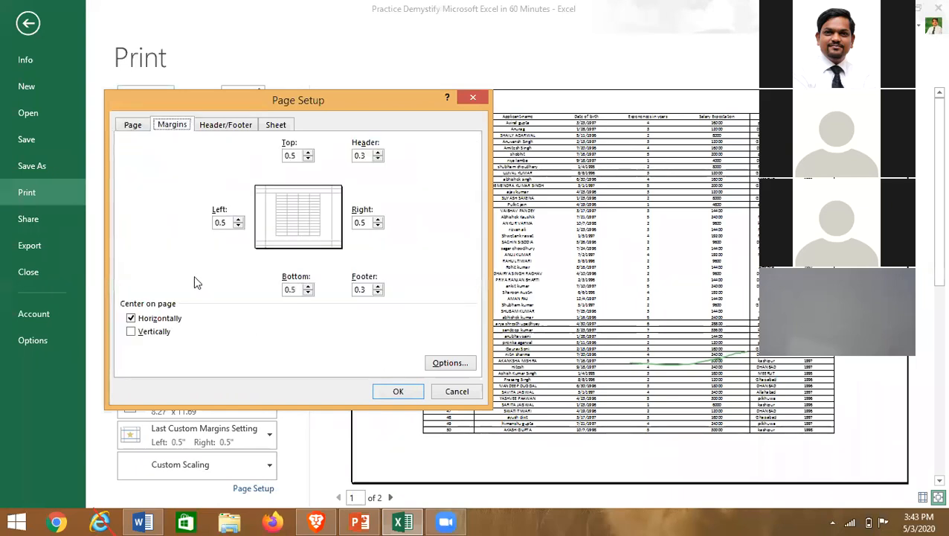
pyautogui.click(131, 125)
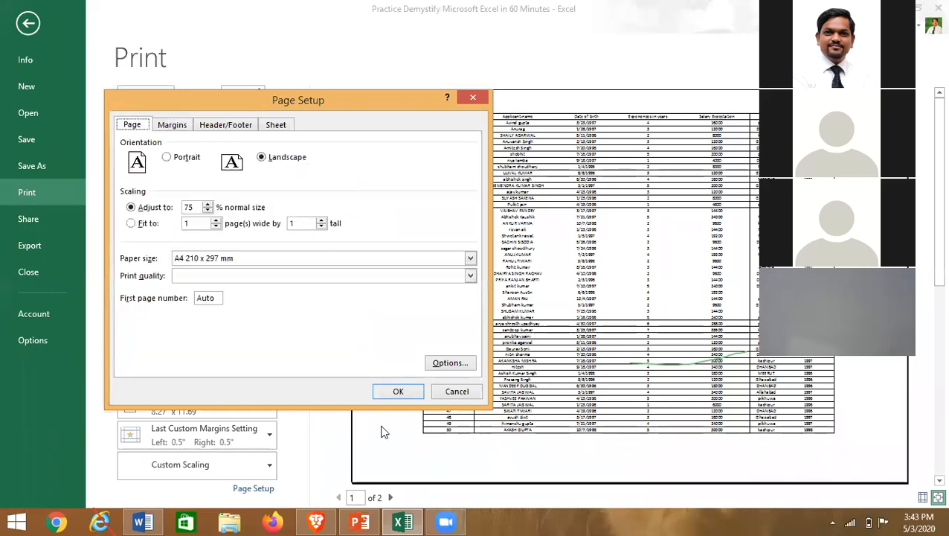
pyautogui.click(398, 391)
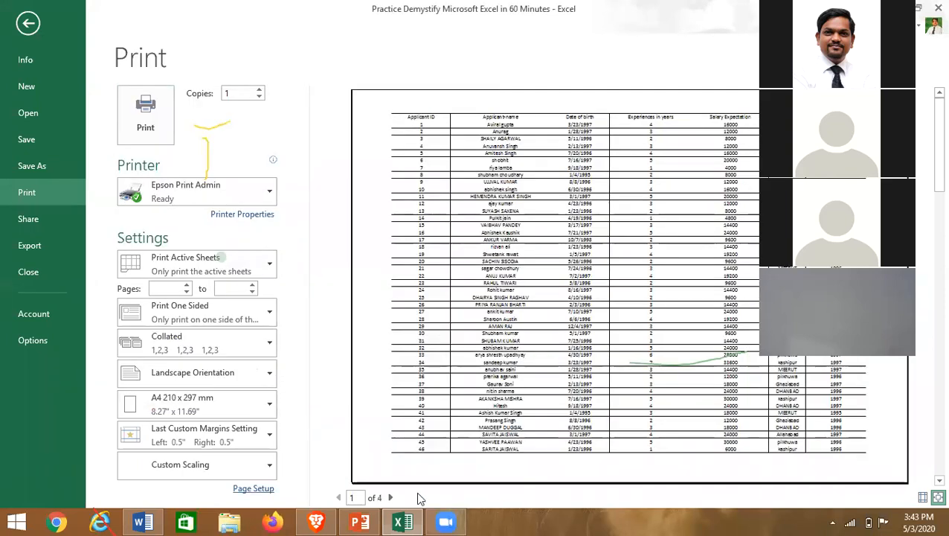
# - Page through the landscape preview pages, then exit print preview to the sheet
pyautogui.click(390, 497)
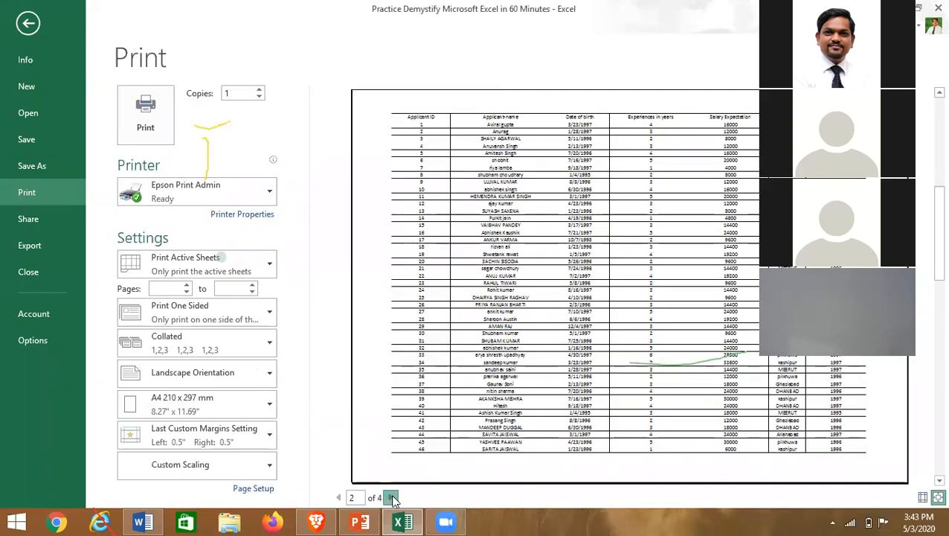
pyautogui.click(339, 497)
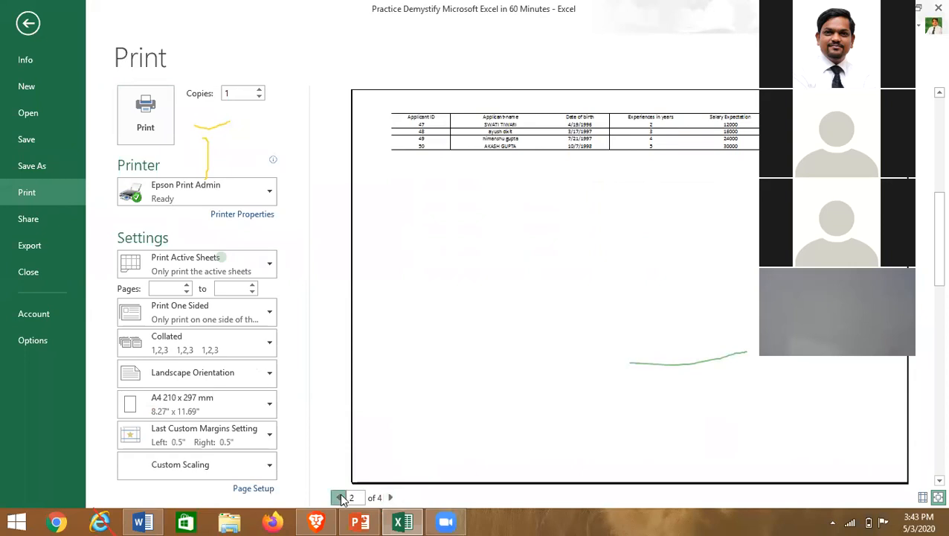
pyautogui.press('Escape')
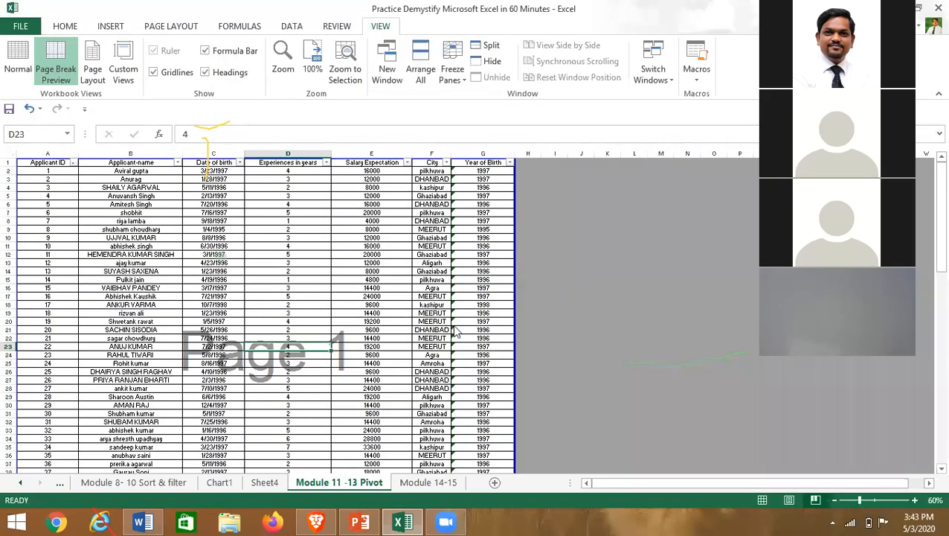
pyautogui.click(21, 26)
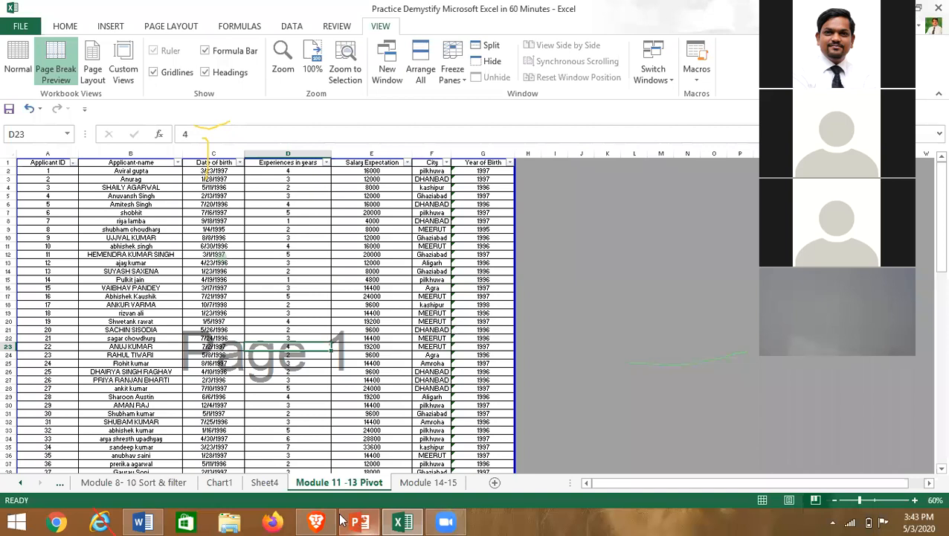
# - Start the webinar show with F5 and advance past the agenda and Print slides to slide 15, Q & A Time
pyautogui.click(357, 520)
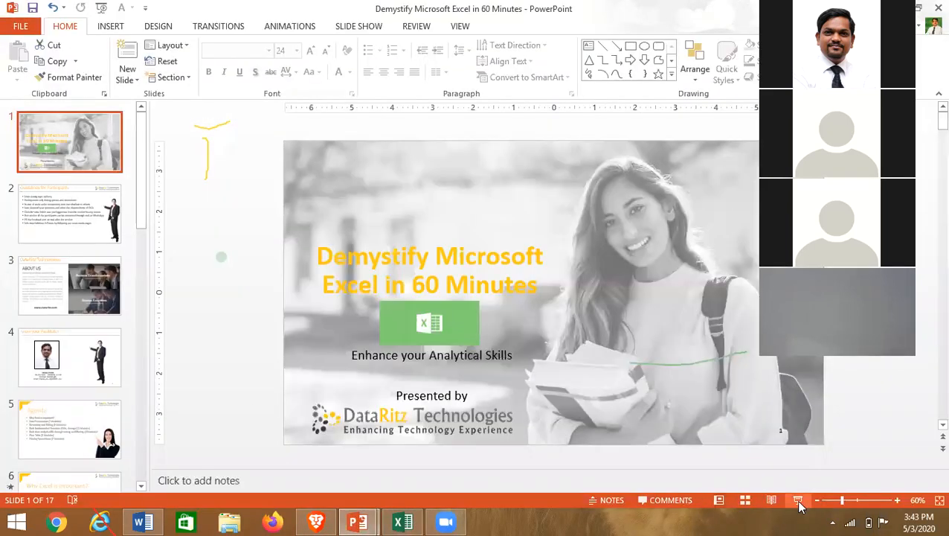
pyautogui.press('F5')
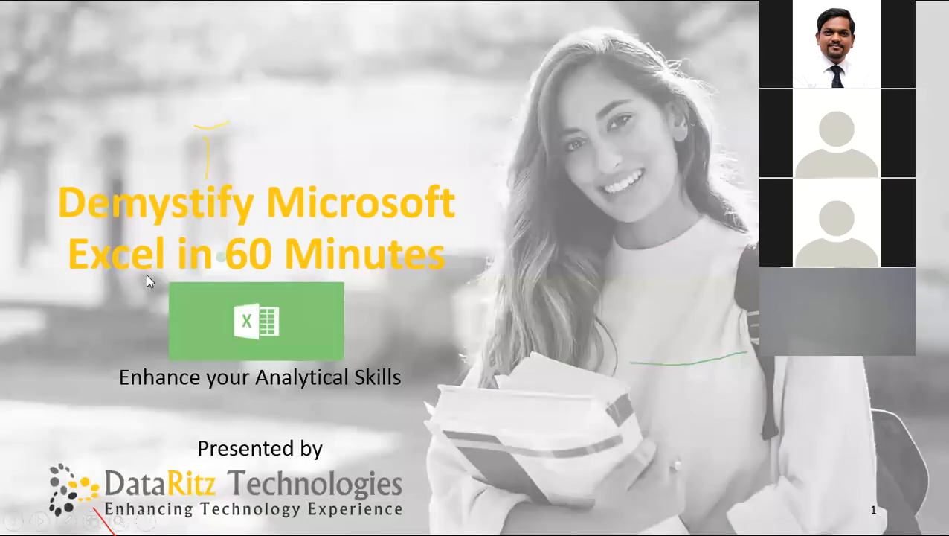
pyautogui.click(199, 345)
pyautogui.click(211, 352)
pyautogui.click(212, 353)
pyautogui.click(212, 349)
pyautogui.click(212, 349)
pyautogui.click(212, 349)
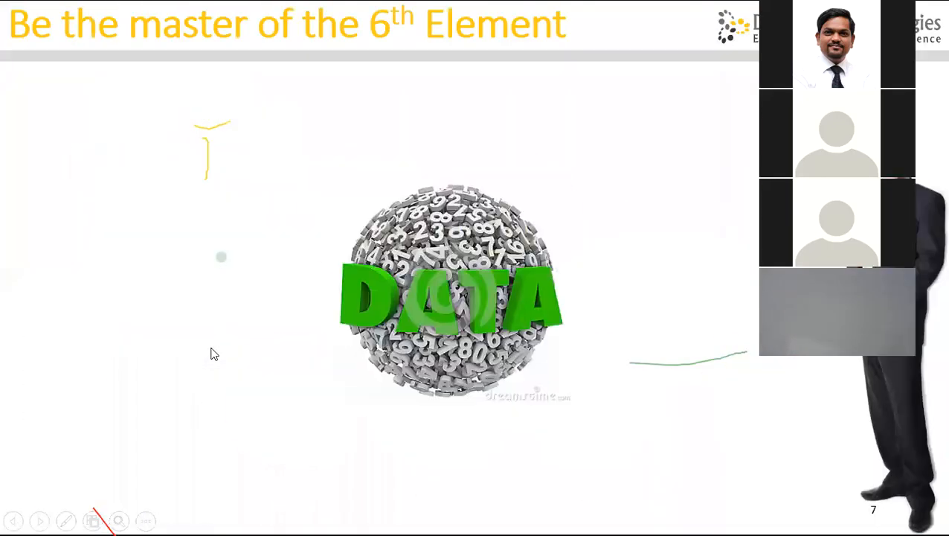
pyautogui.click(212, 349)
pyautogui.click(212, 349)
pyautogui.click(212, 349)
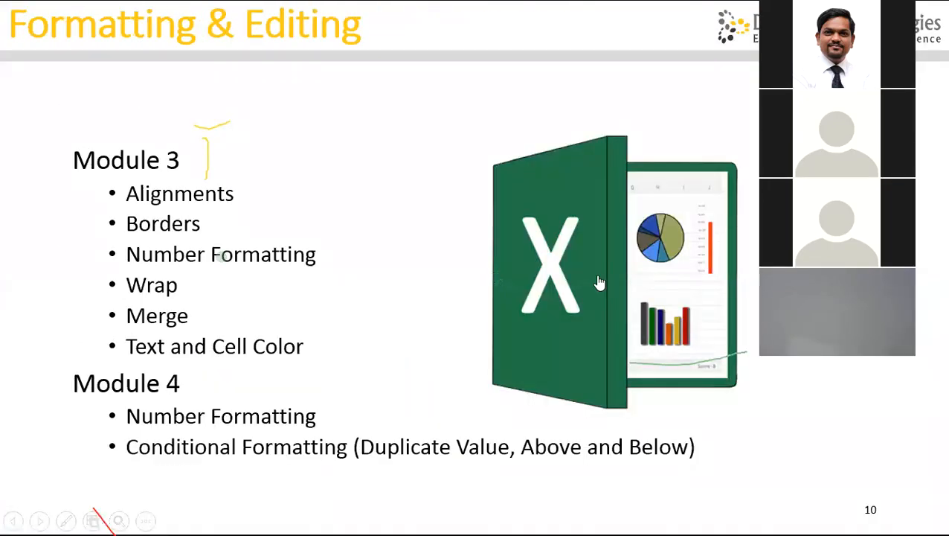
pyautogui.click(218, 333)
pyautogui.click(218, 332)
pyautogui.click(218, 331)
pyautogui.click(218, 334)
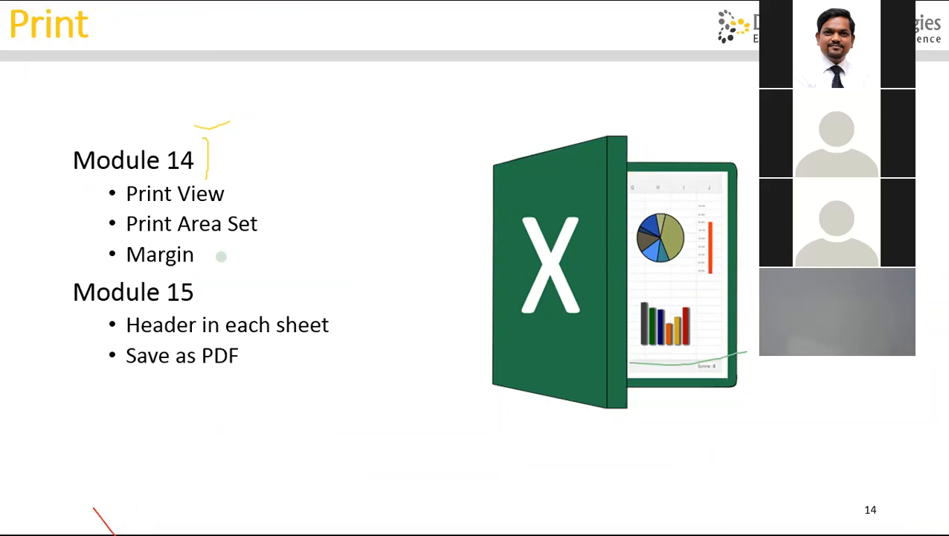
pyautogui.click(504, 180)
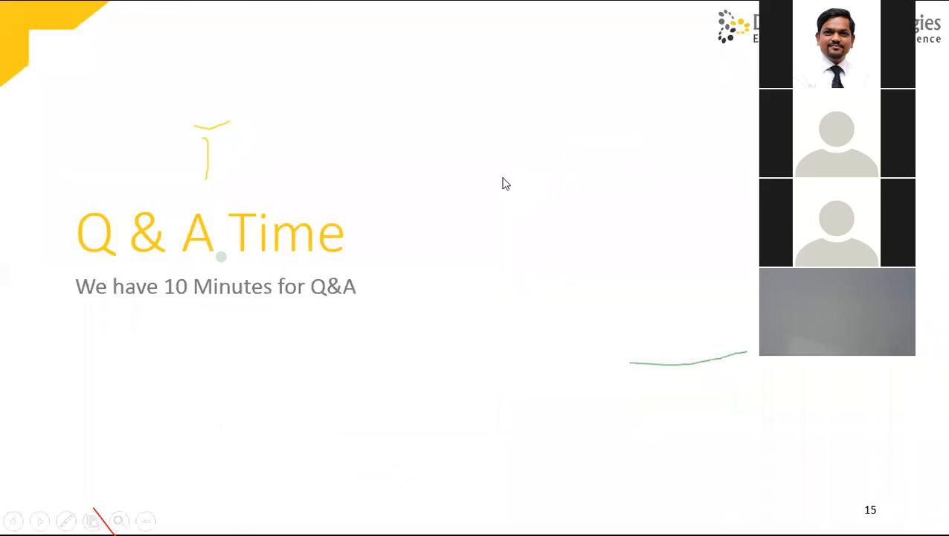